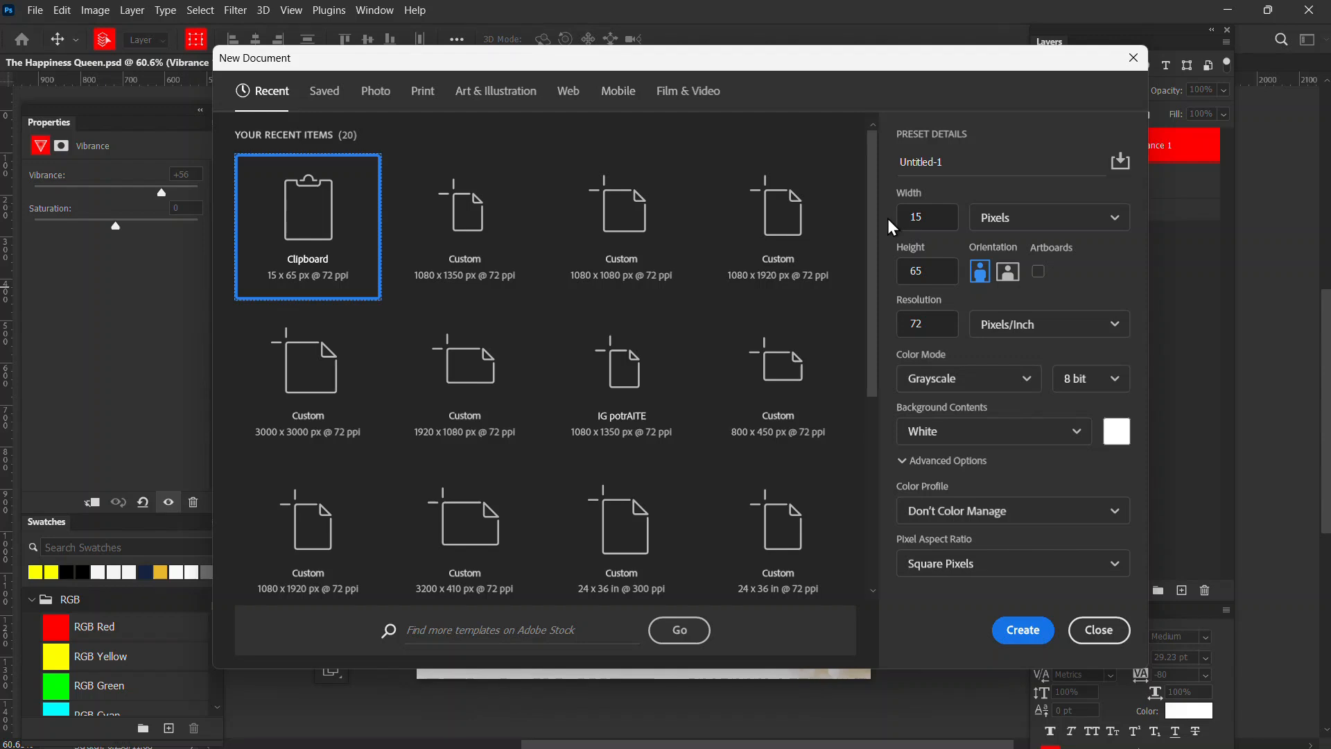
# - Set the new document's size to 1080 pixels wide by 1350 pixels high in portrait orientation
pyautogui.click(907, 221)
pyautogui.write('1080')
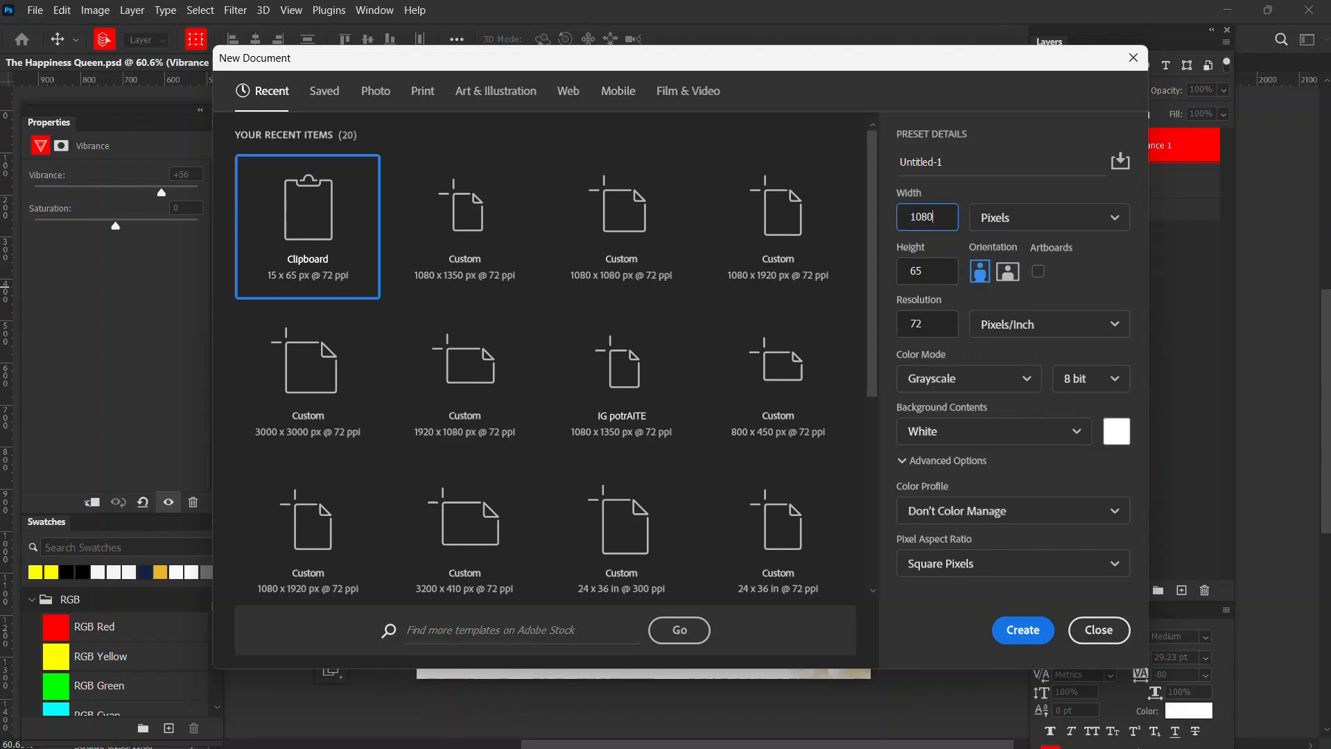
pyautogui.click(927, 270)
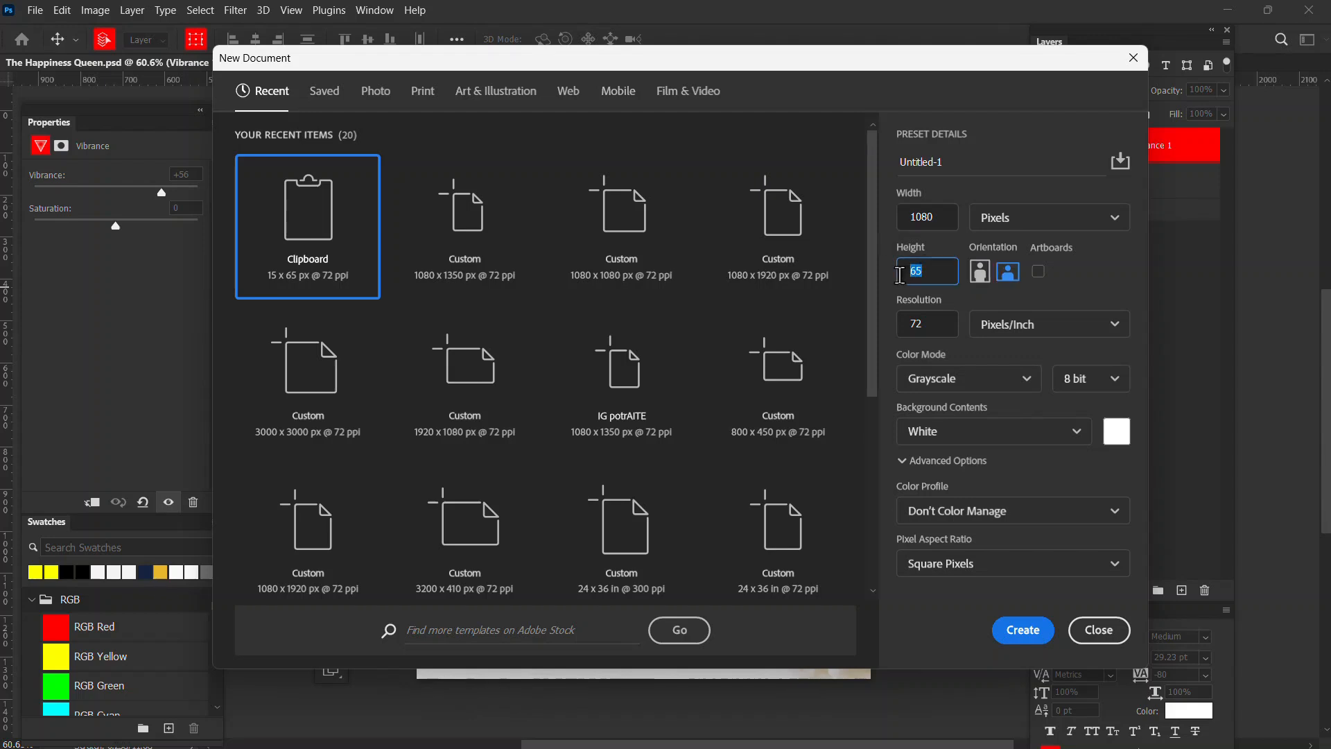
pyautogui.write('1350')
pyautogui.click(978, 272)
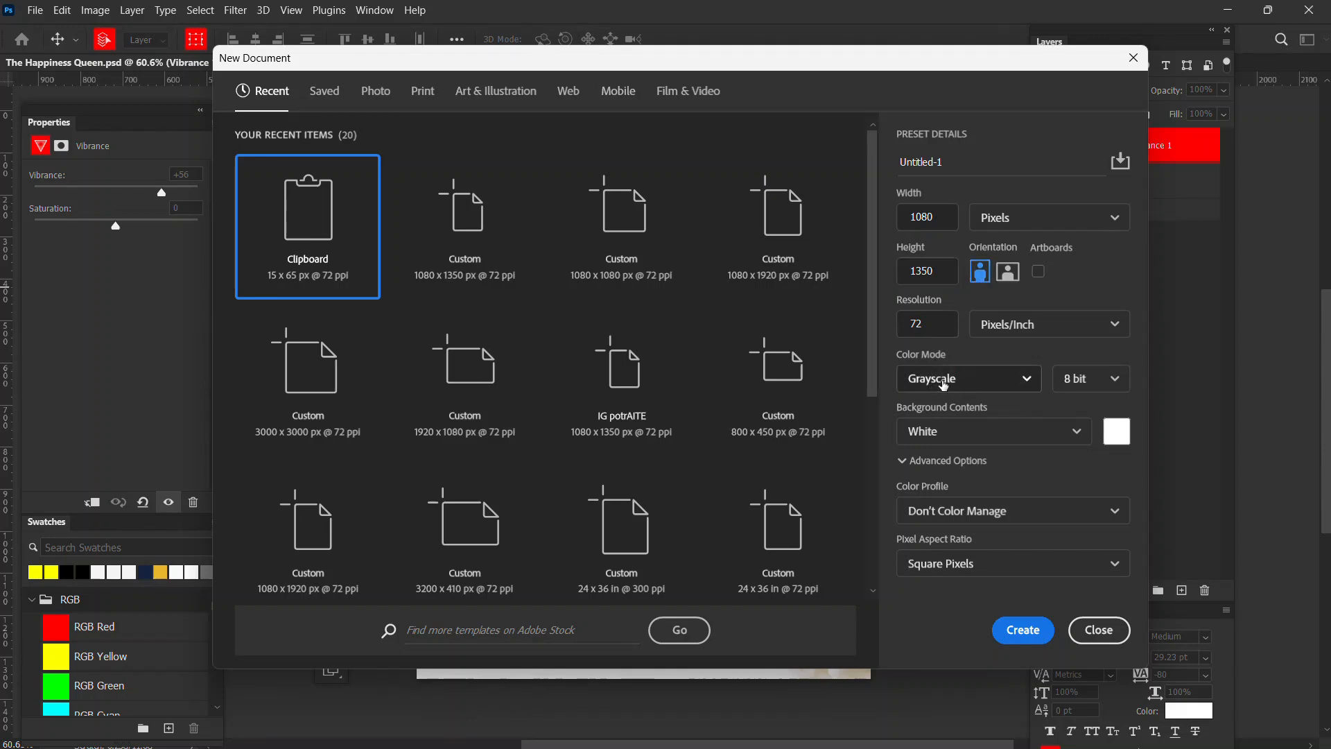
# - Set the color mode to RGB Color and the color profile to sRGB IEC61966-2.1, and create the document
pyautogui.click(1008, 384)
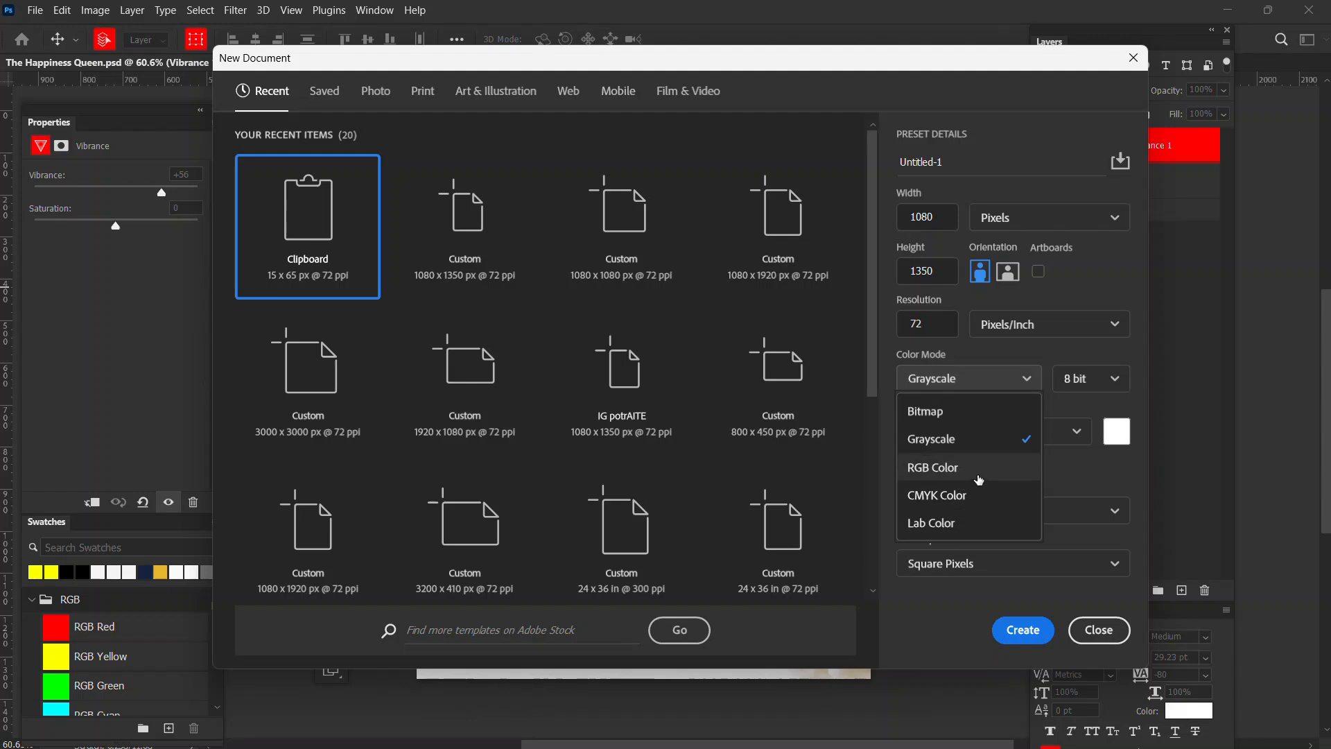
pyautogui.click(977, 478)
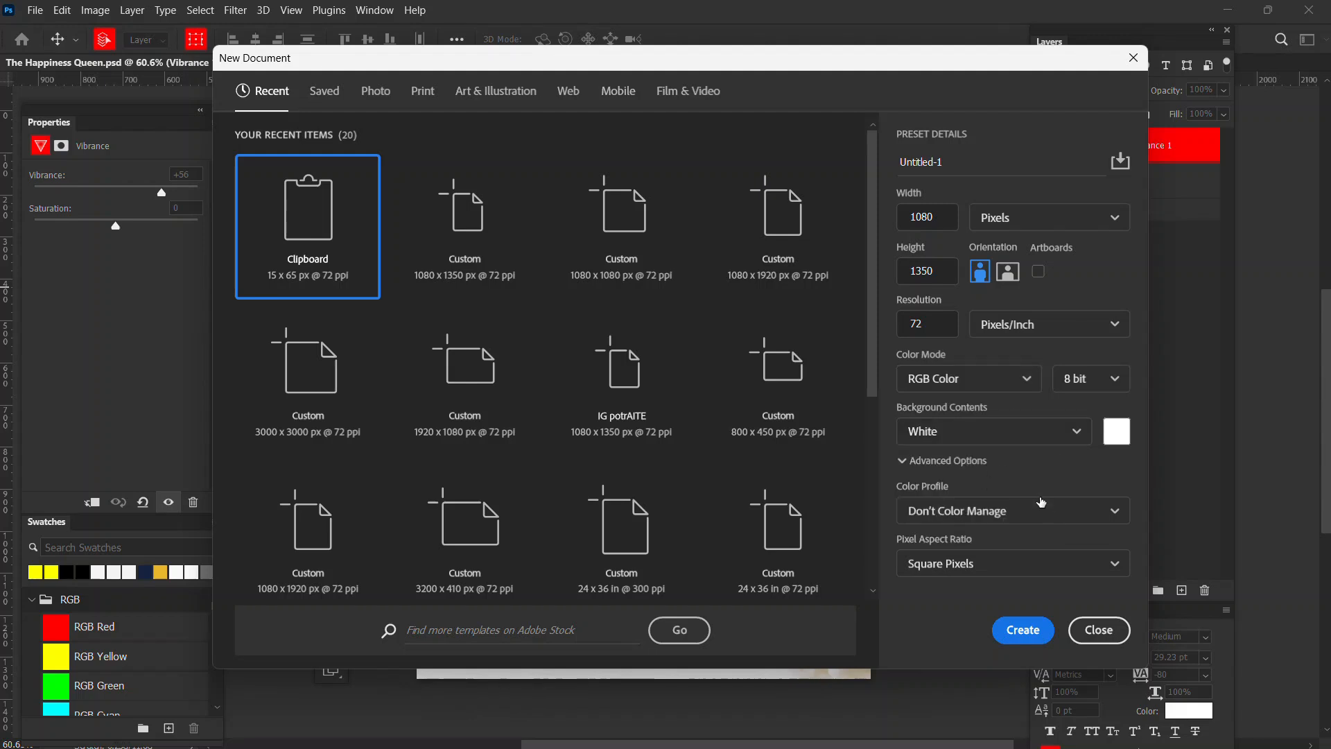
pyautogui.click(1042, 520)
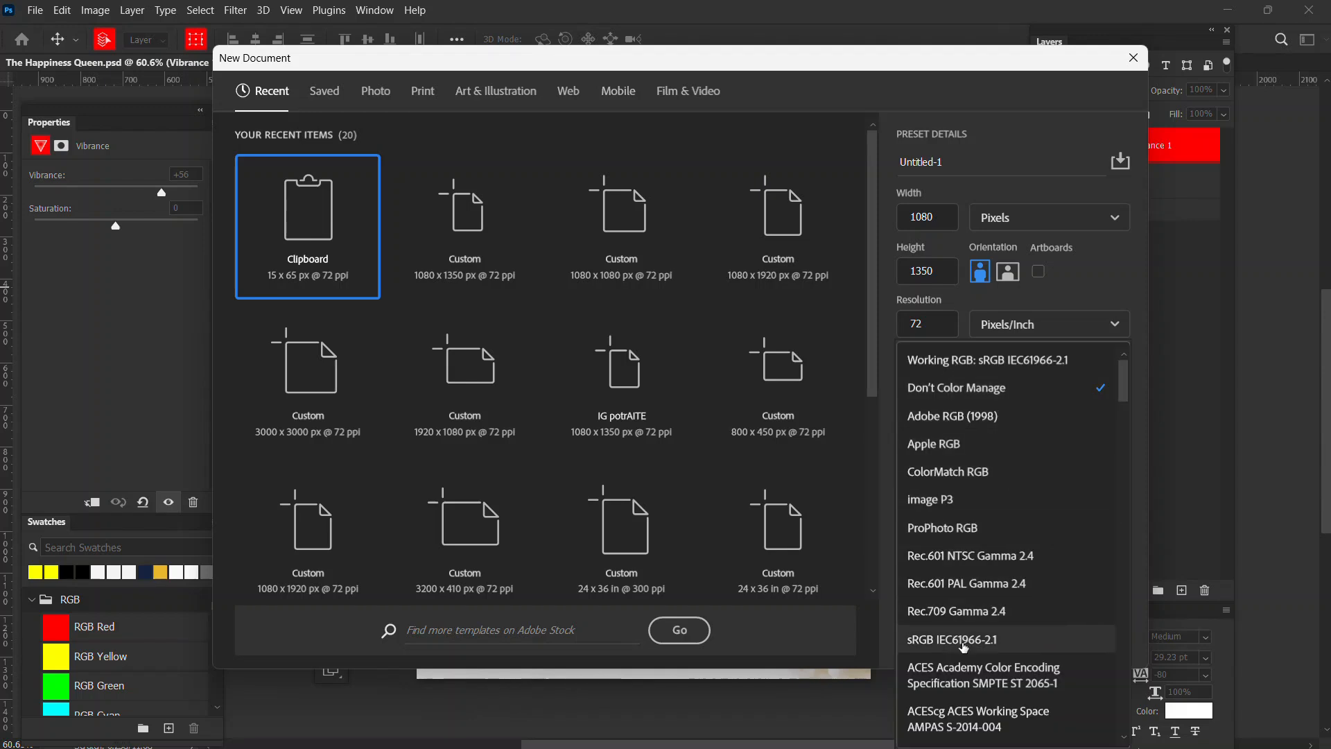
pyautogui.click(965, 641)
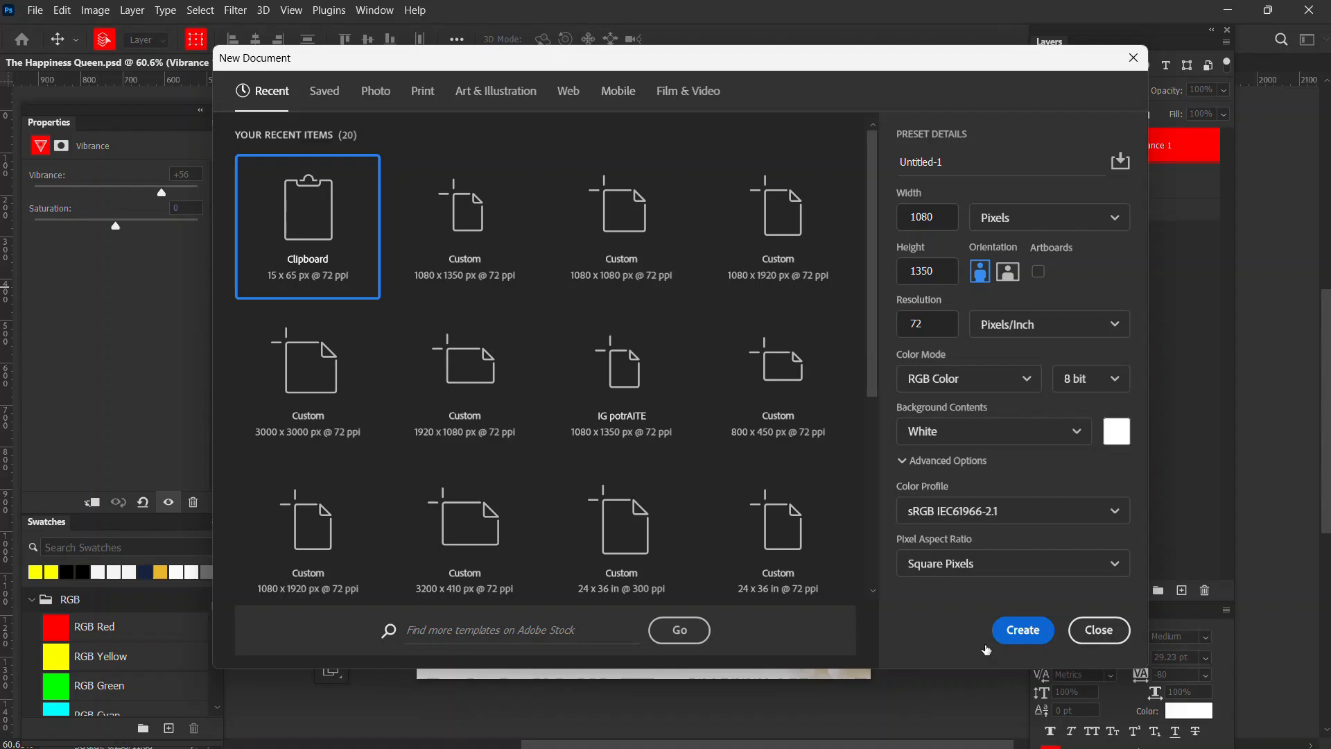
pyautogui.click(1033, 633)
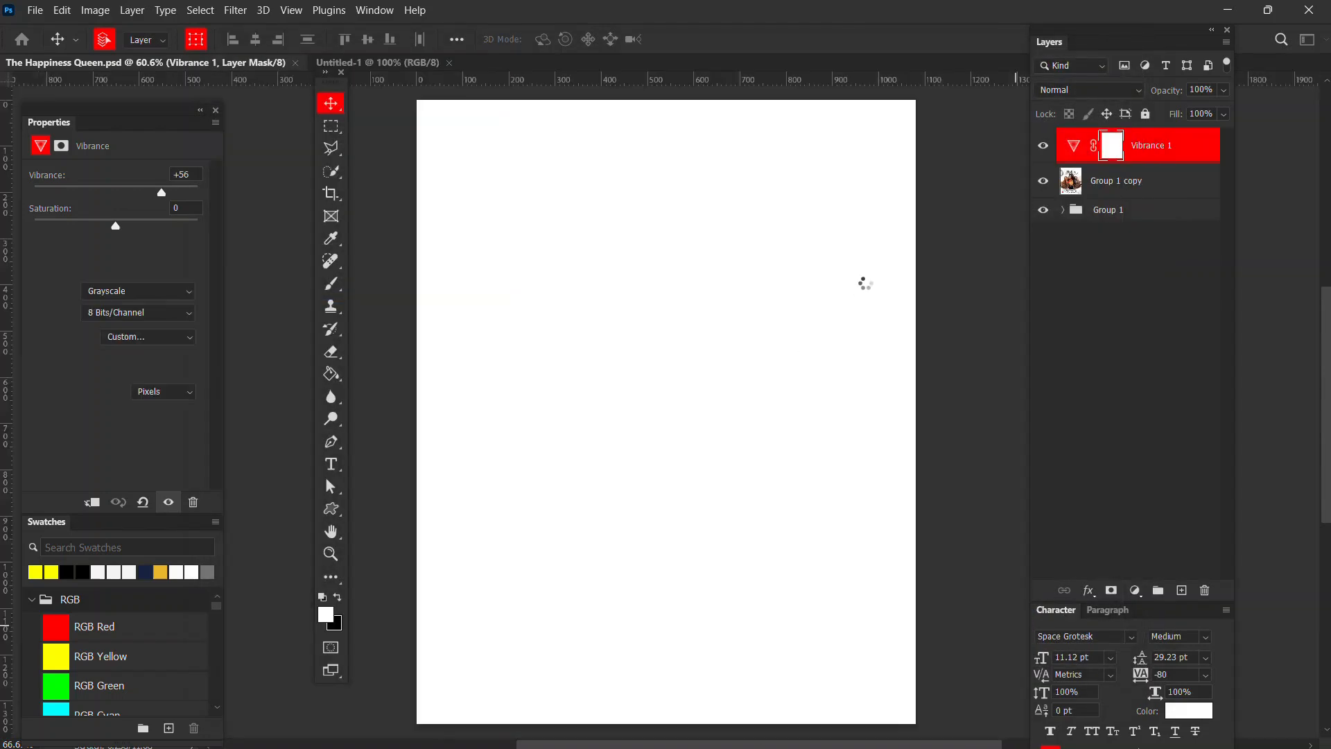
# - Switch to the Resources folder of Birthday Flyer 1 in File Explorer
pyautogui.hotkey('alt', 'Tab')
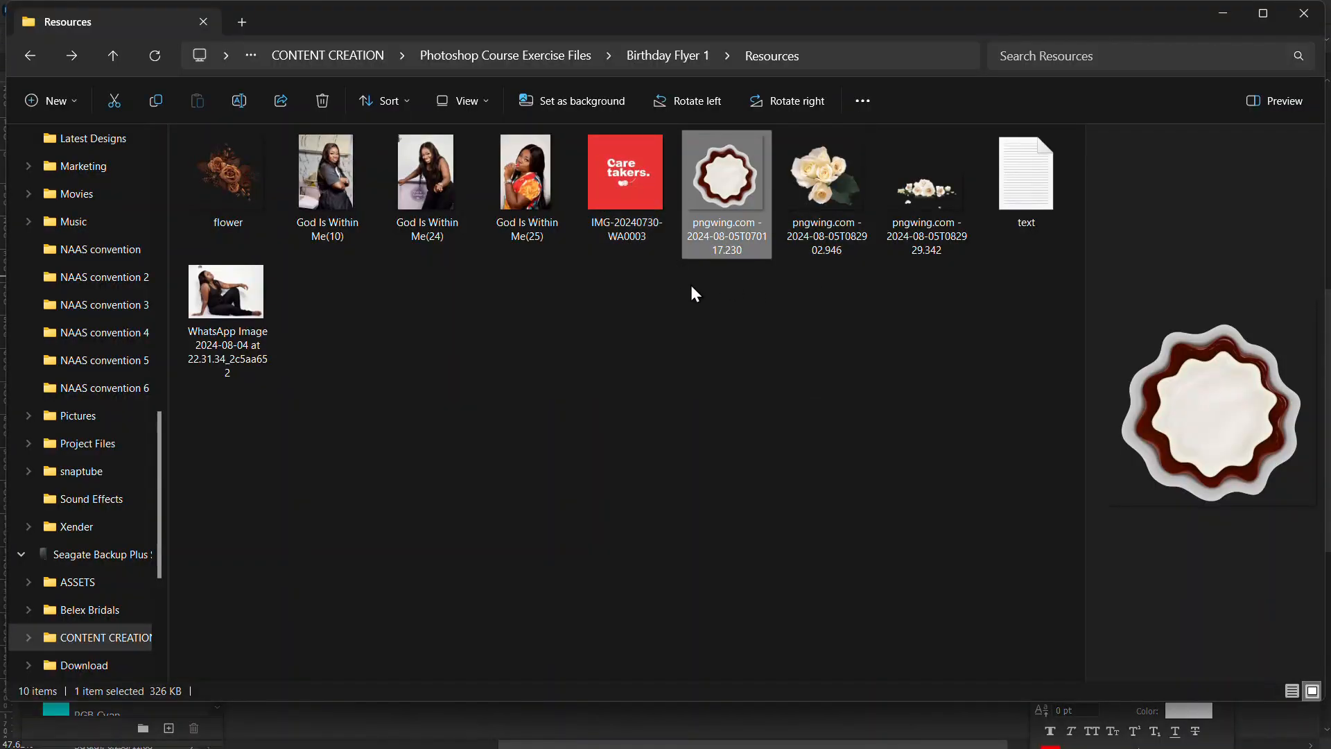
pyautogui.hotkey('alt', 'Tab')
pyautogui.hotkey('alt', 'Tab')
pyautogui.hotkey('alt', 'Tab')
pyautogui.hotkey('alt', 'Tab')
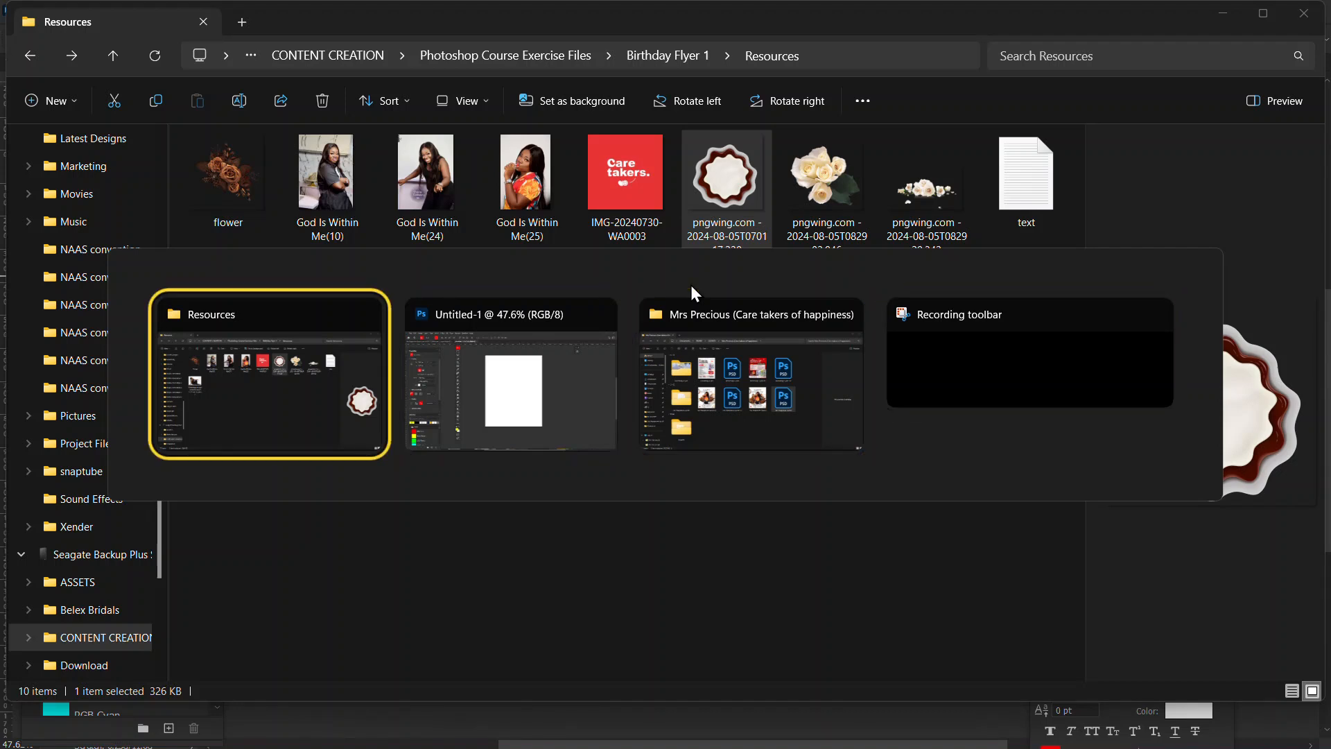
pyautogui.hotkey('alt', 'Tab')
pyautogui.hotkey('alt', 'Tab')
pyautogui.hotkey('alt', 'Tab')
pyautogui.hotkey('alt', 'Tab')
pyautogui.hotkey('alt', 'Tab')
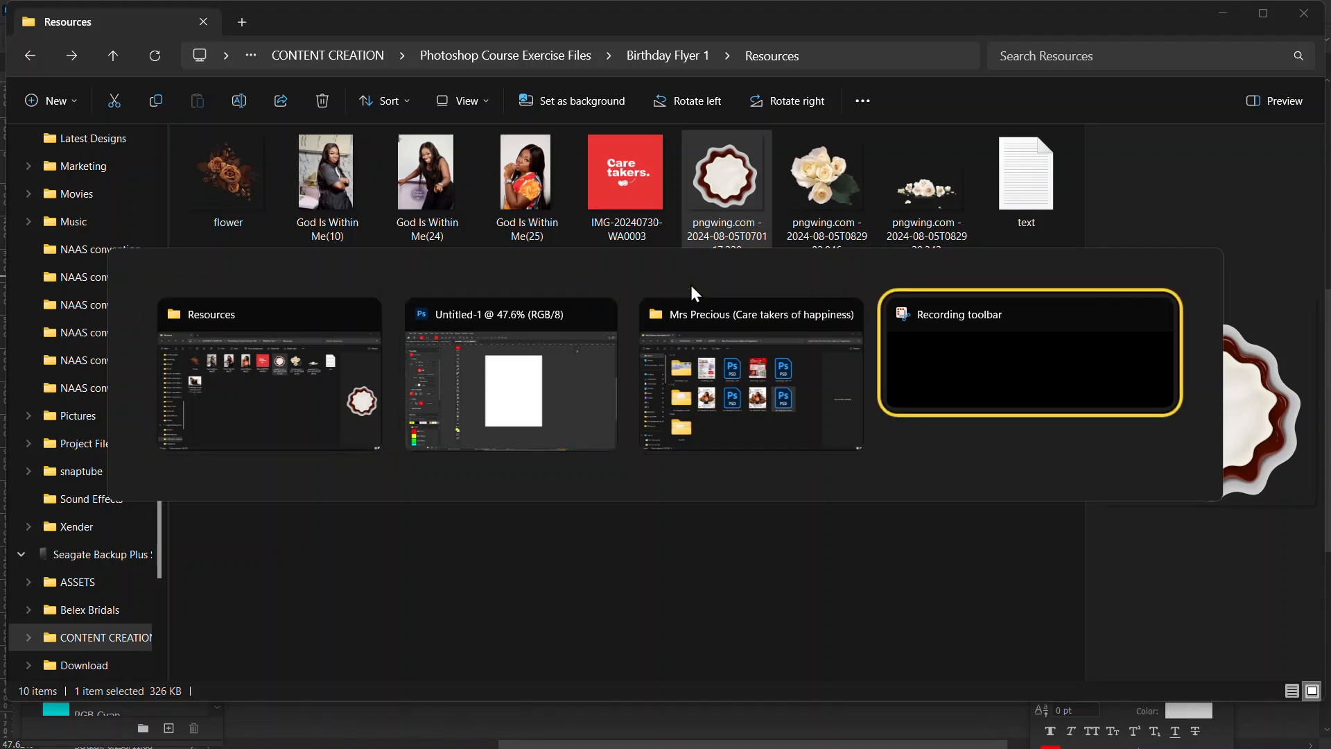
pyautogui.hotkey('alt', 'Tab')
pyautogui.hotkey('alt', 'Tab')
pyautogui.hotkey('alt', 'Tab')
pyautogui.hotkey('alt', 'Tab')
pyautogui.hotkey('alt', 'Tab')
pyautogui.hotkey('alt', 'Tab')
pyautogui.hotkey('alt', 'Tab')
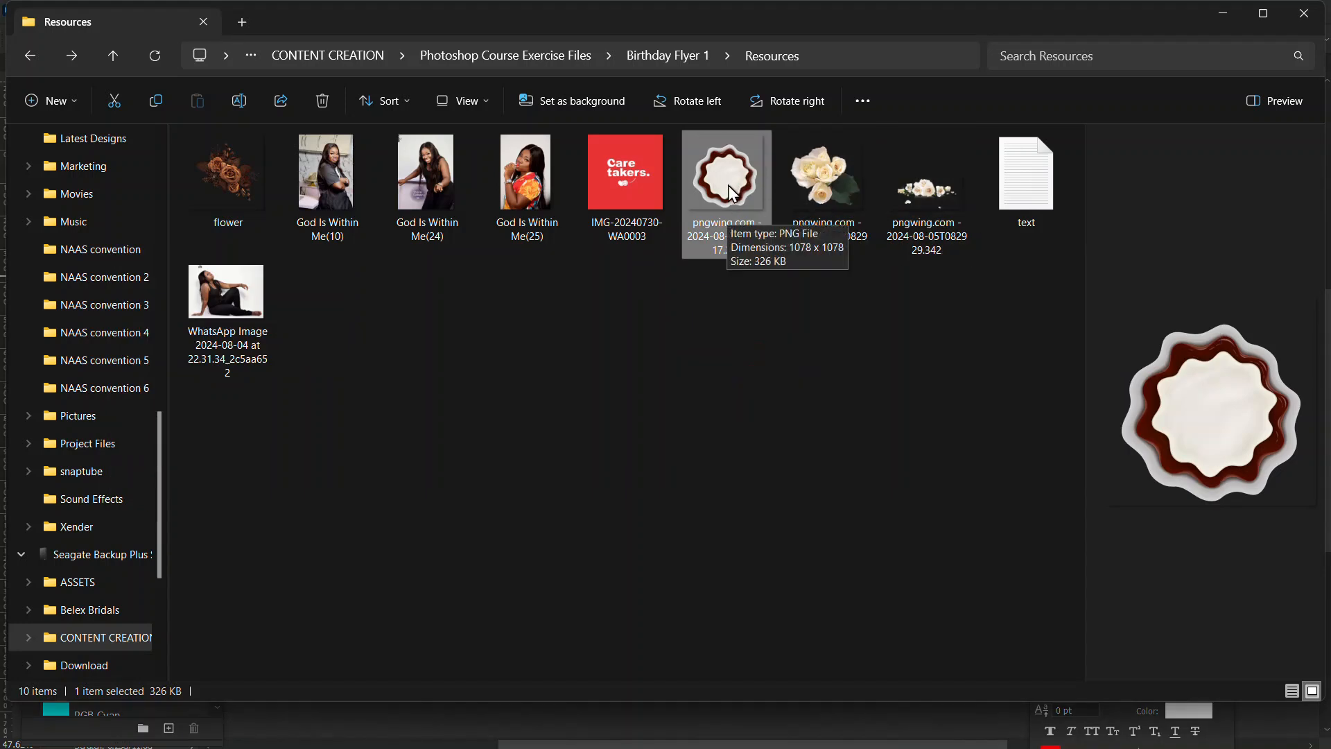
# - Place the brown-edged scalloped PNG from the Resources folder into the blank Photoshop document and move it toward the canvas's upper-left corner
pyautogui.moveTo(729, 189); pyautogui.dragTo(676, 361)
pyautogui.hotkey('alt', 'Tab')
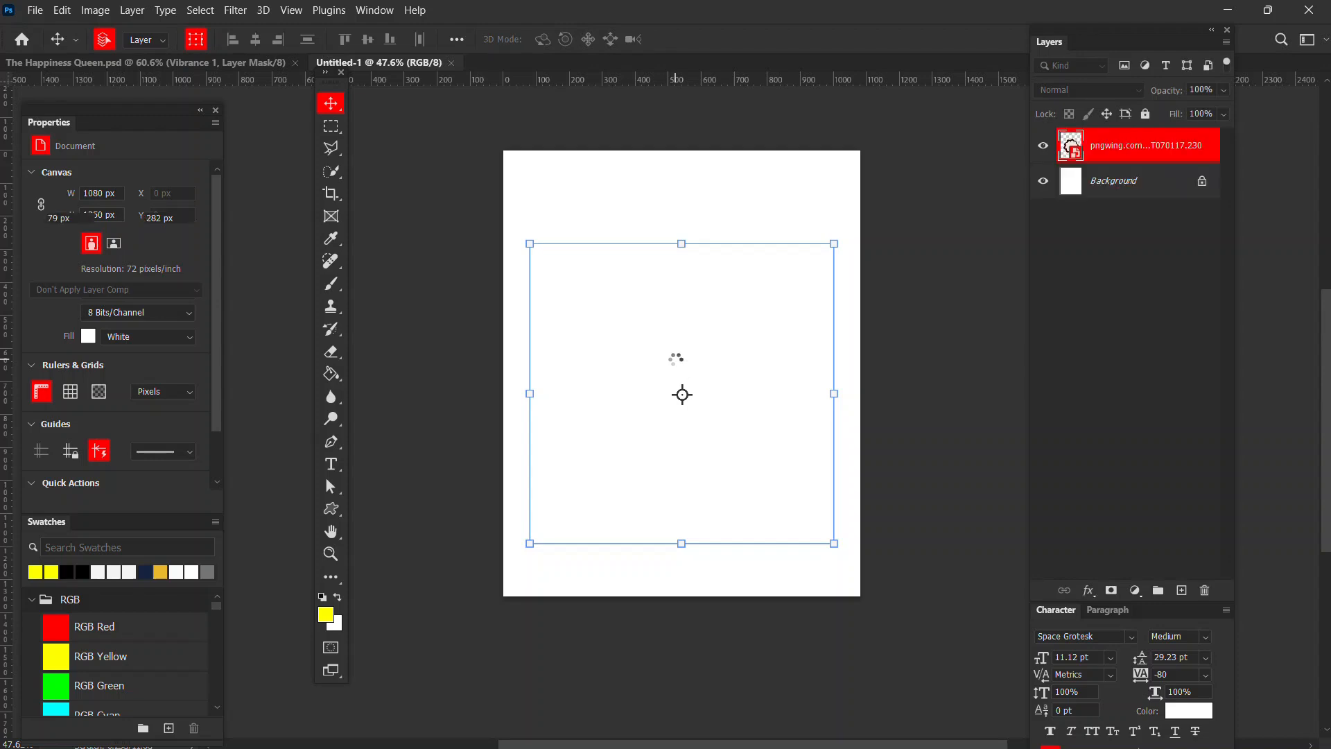
pyautogui.moveTo(755, 368); pyautogui.dragTo(668, 285)
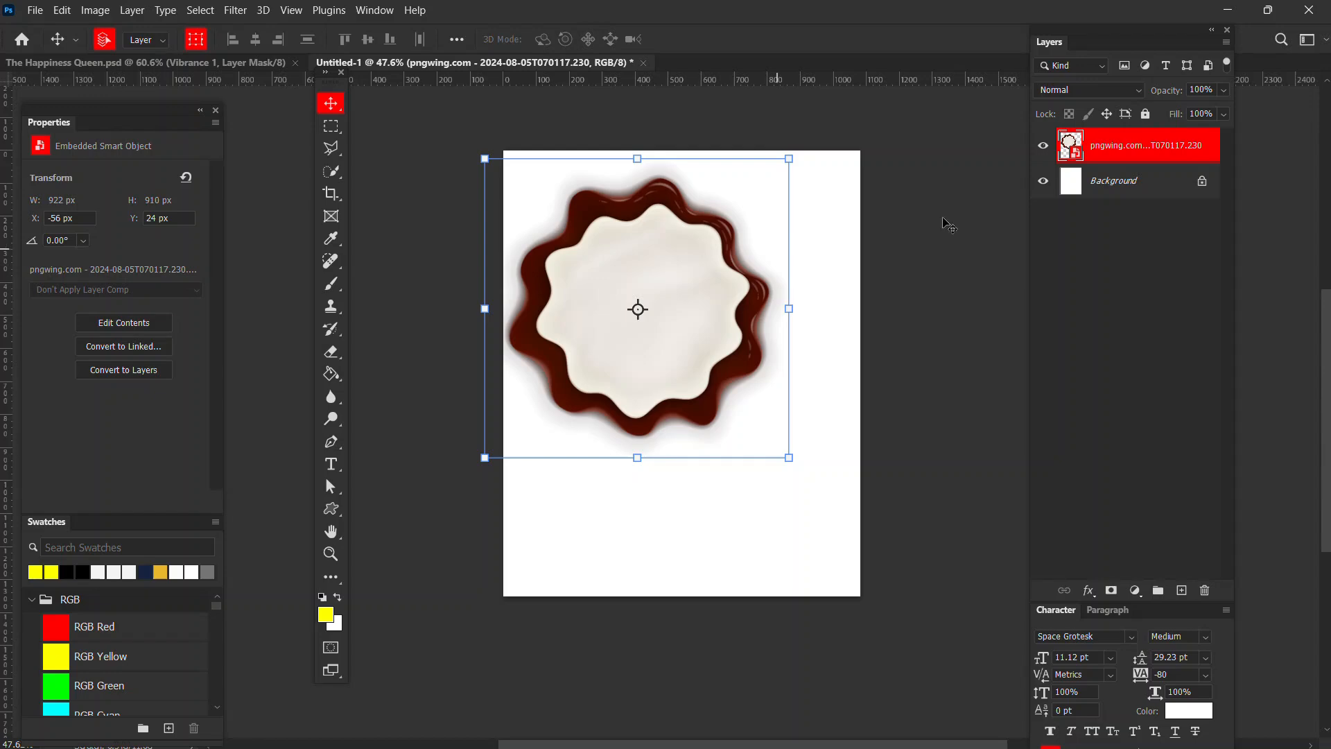
# - Rasterize the scalloped image's layer and convert it back to a smart object
pyautogui.rightClick(1108, 160)
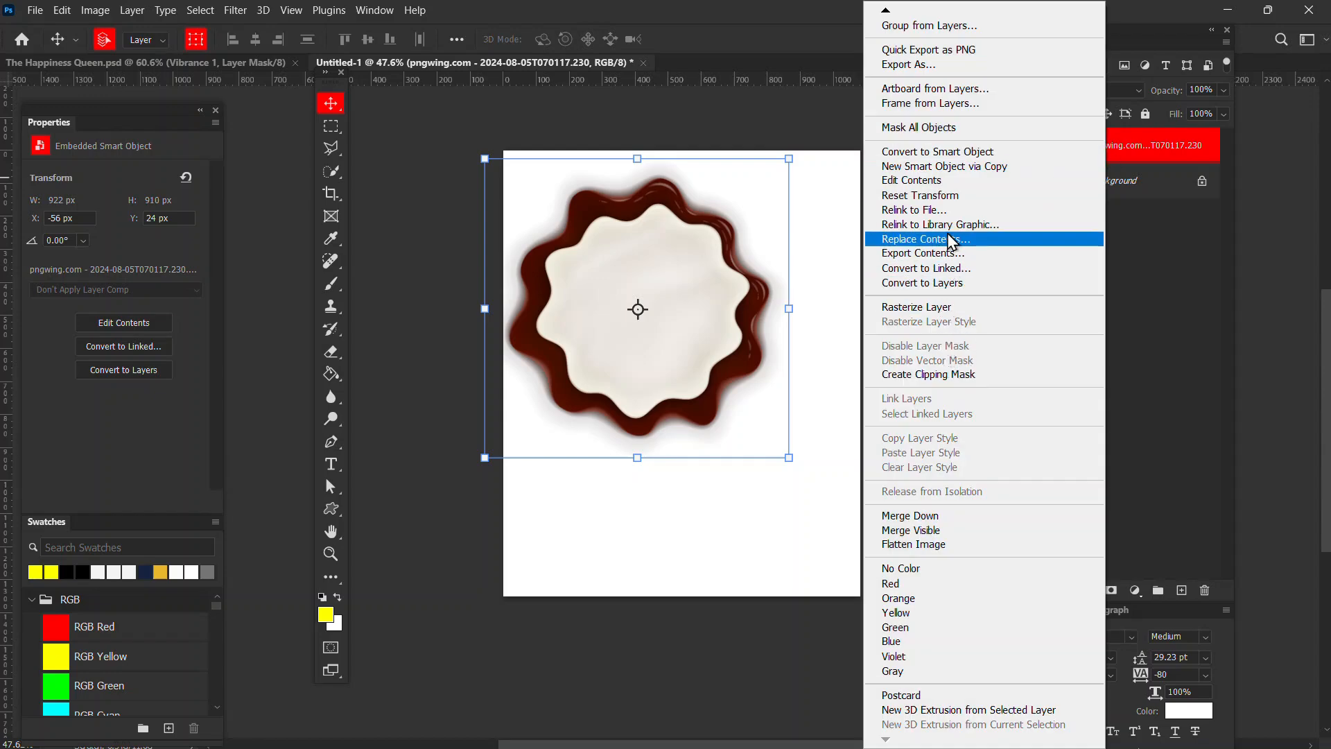
pyautogui.click(944, 312)
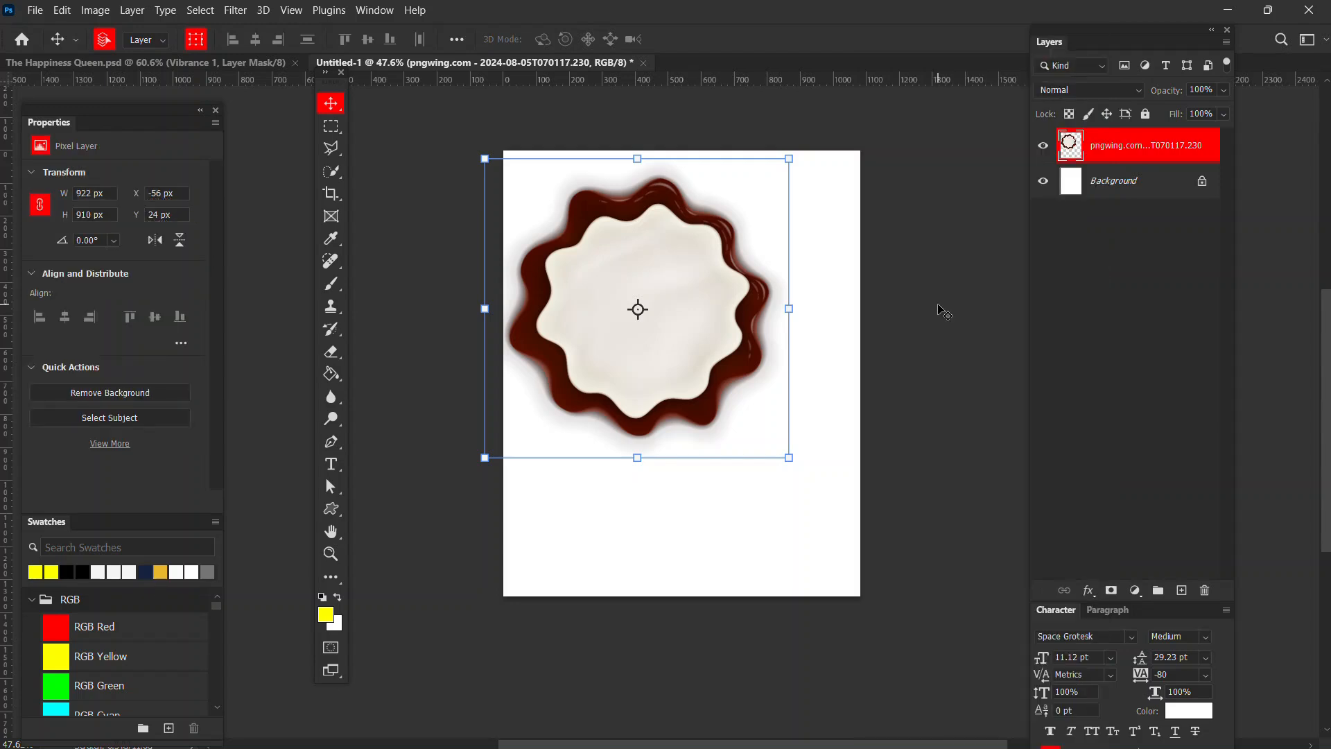
pyautogui.rightClick(1094, 147)
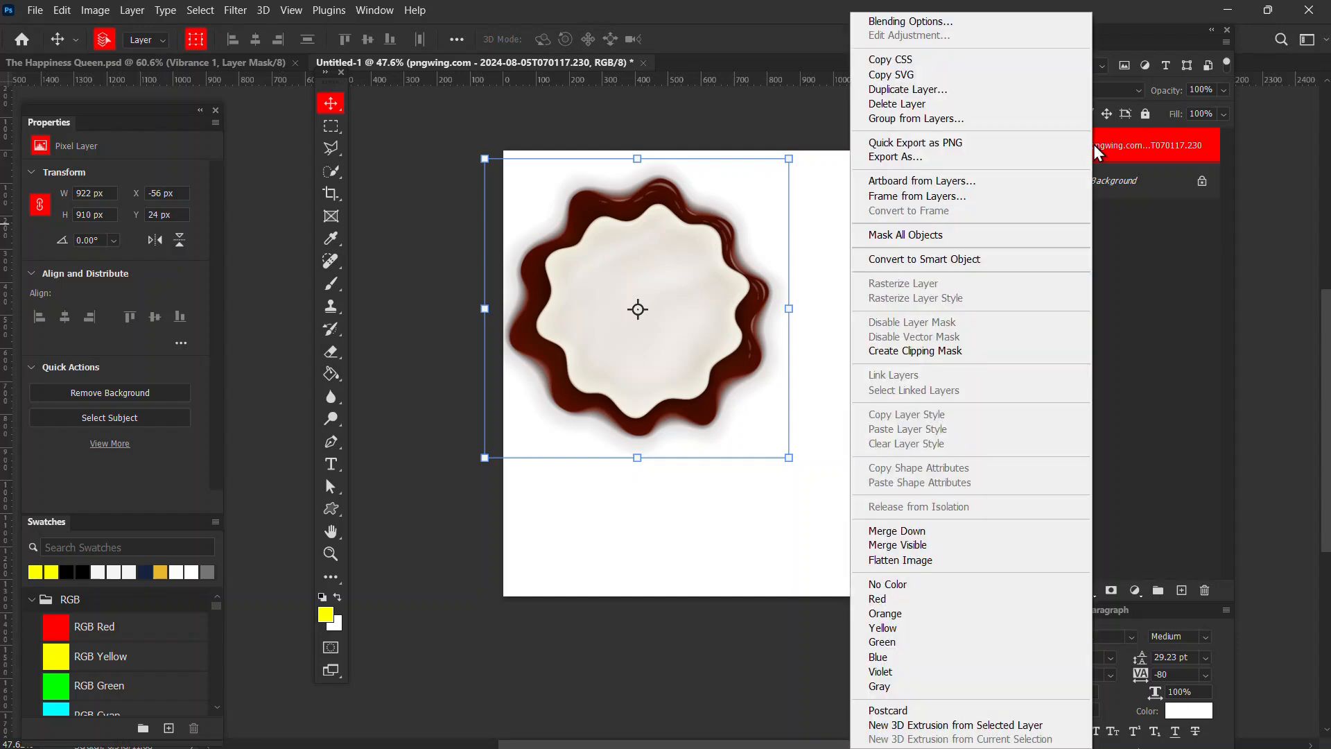
pyautogui.click(977, 262)
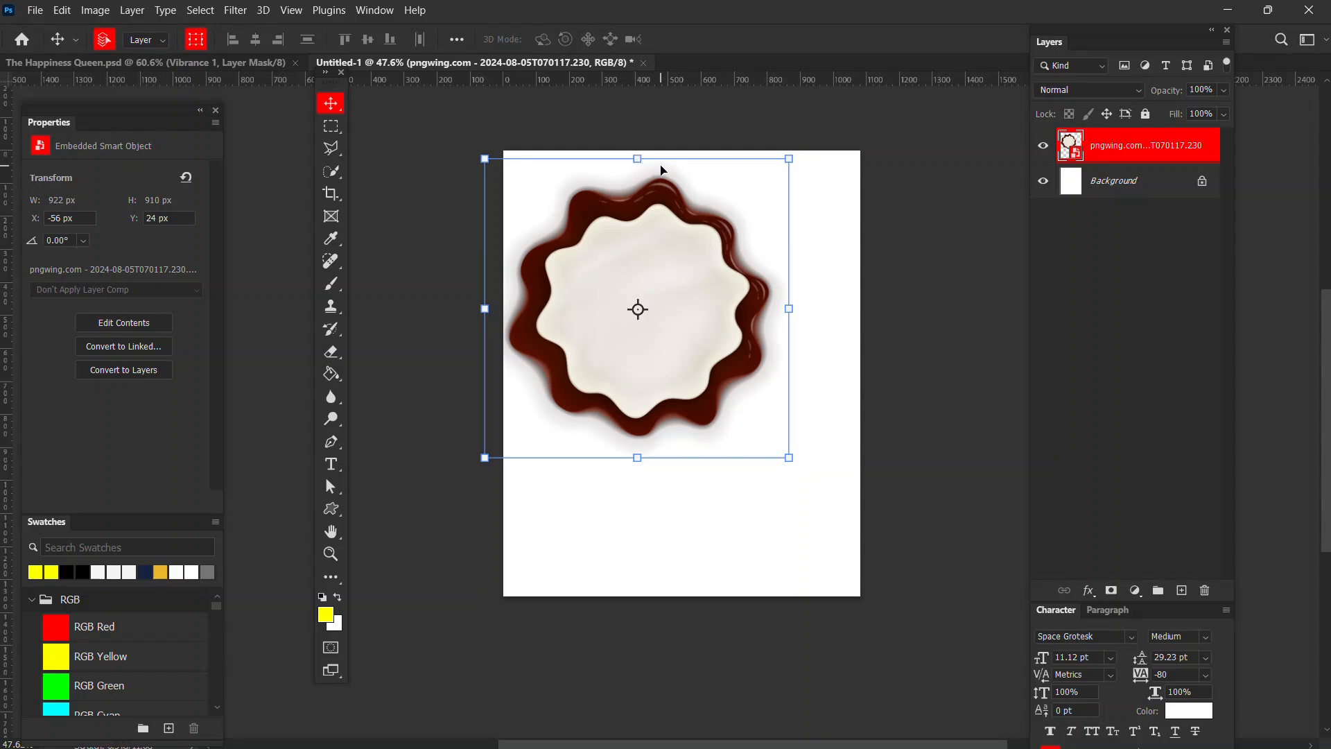
pyautogui.click(950, 304)
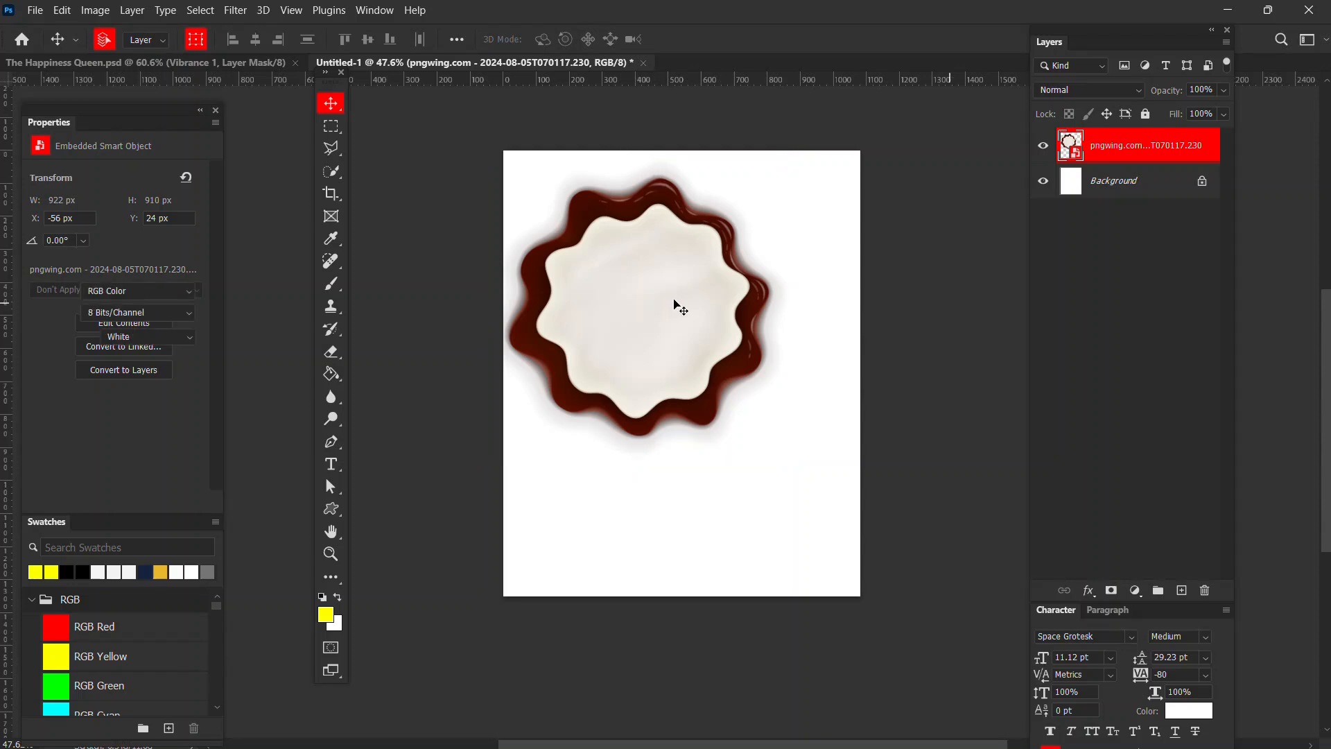
pyautogui.click(676, 299)
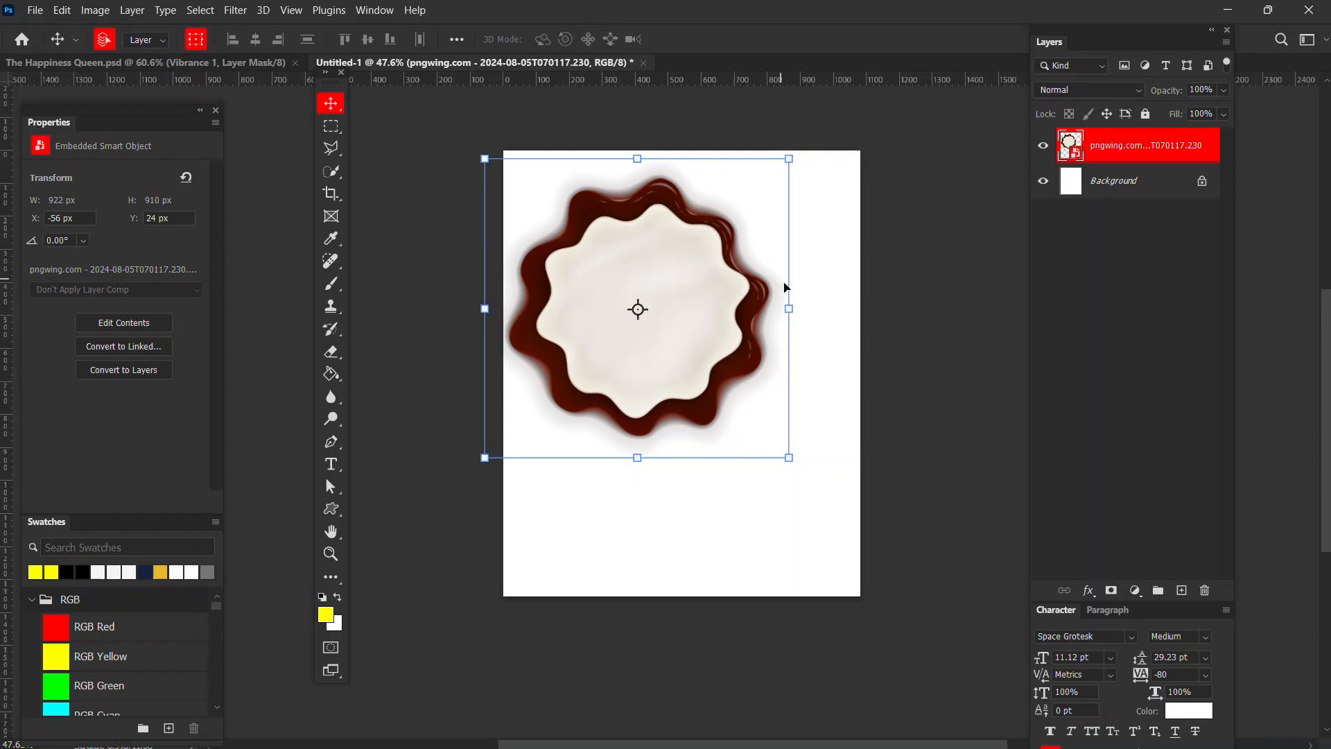
# - Scale the scalloped image down to about 52% and move it against the canvas's upper-left edge
pyautogui.moveTo(707, 288); pyautogui.dragTo(760, 299)
pyautogui.hotkey('ctrl', 't')
pyautogui.moveTo(836, 320); pyautogui.dragTo(638, 281)
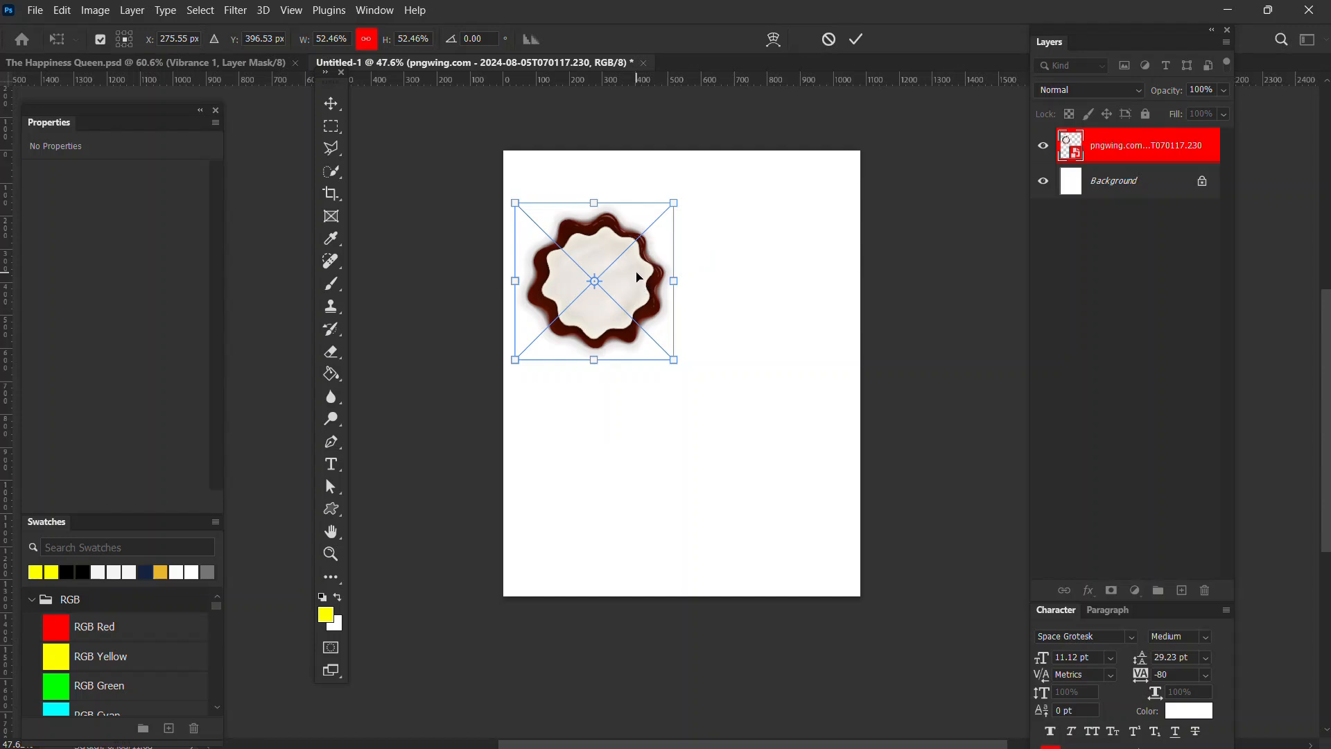
pyautogui.press('Return')
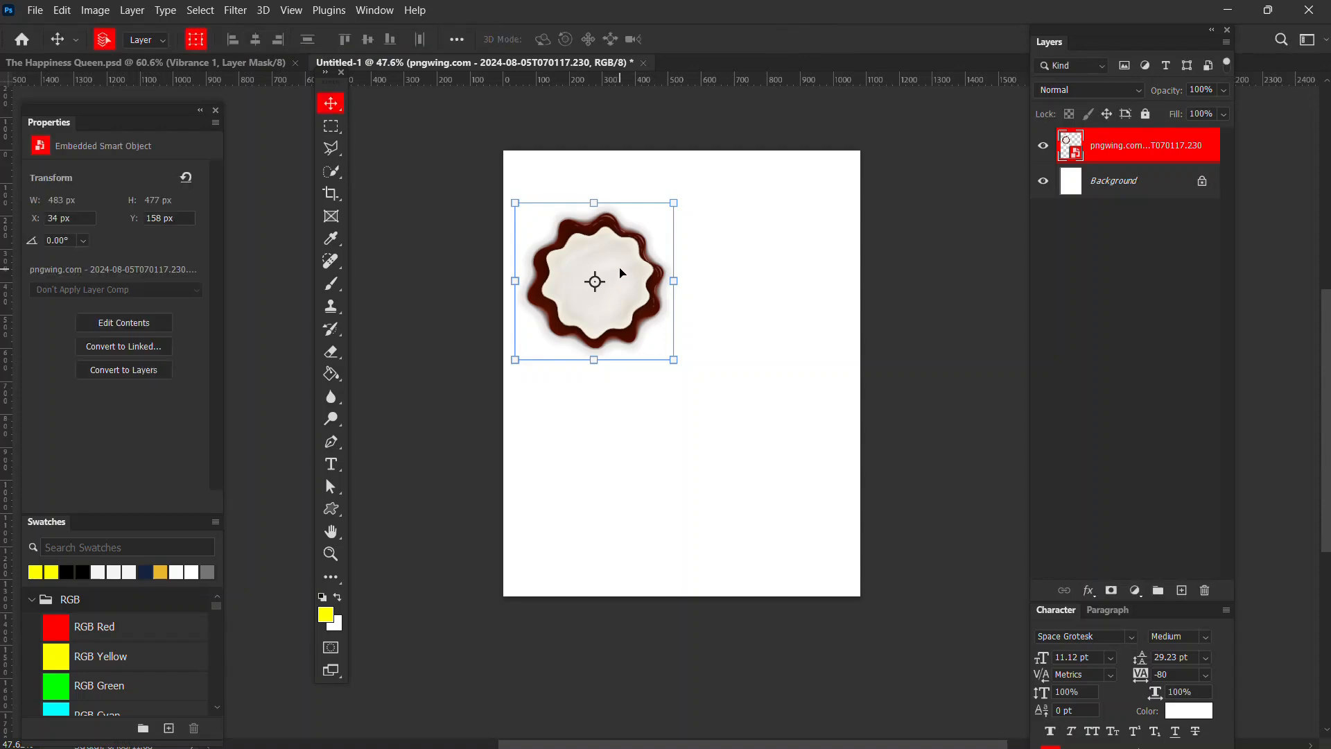
pyautogui.moveTo(621, 273)
pyautogui.mouseDown()
pyautogui.moveTo(610, 245)
pyautogui.moveTo(600, 273)
pyautogui.moveTo(601, 260)
pyautogui.mouseUp()
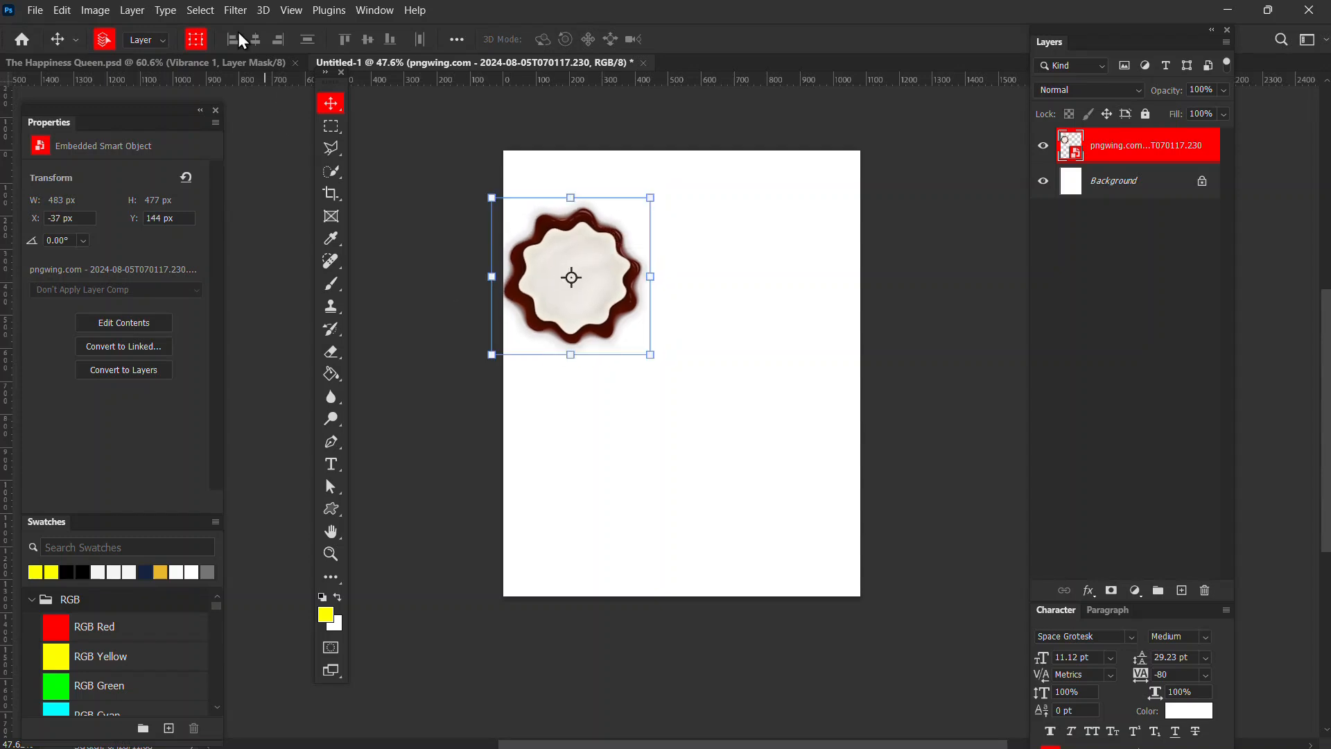
# - Apply a Motion Blur smart filter to the scalloped image with a 40° angle and a distance of 264 pixels
pyautogui.click(236, 10)
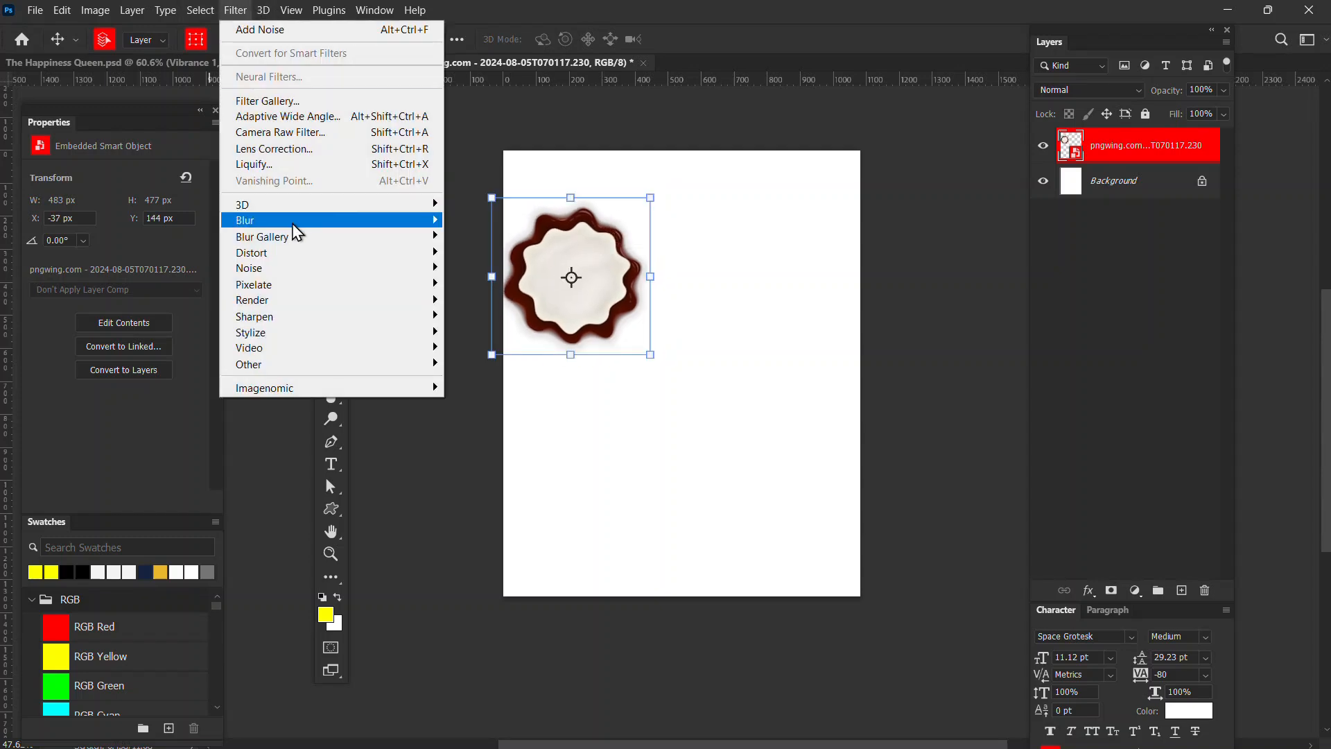
pyautogui.moveTo(336, 228)
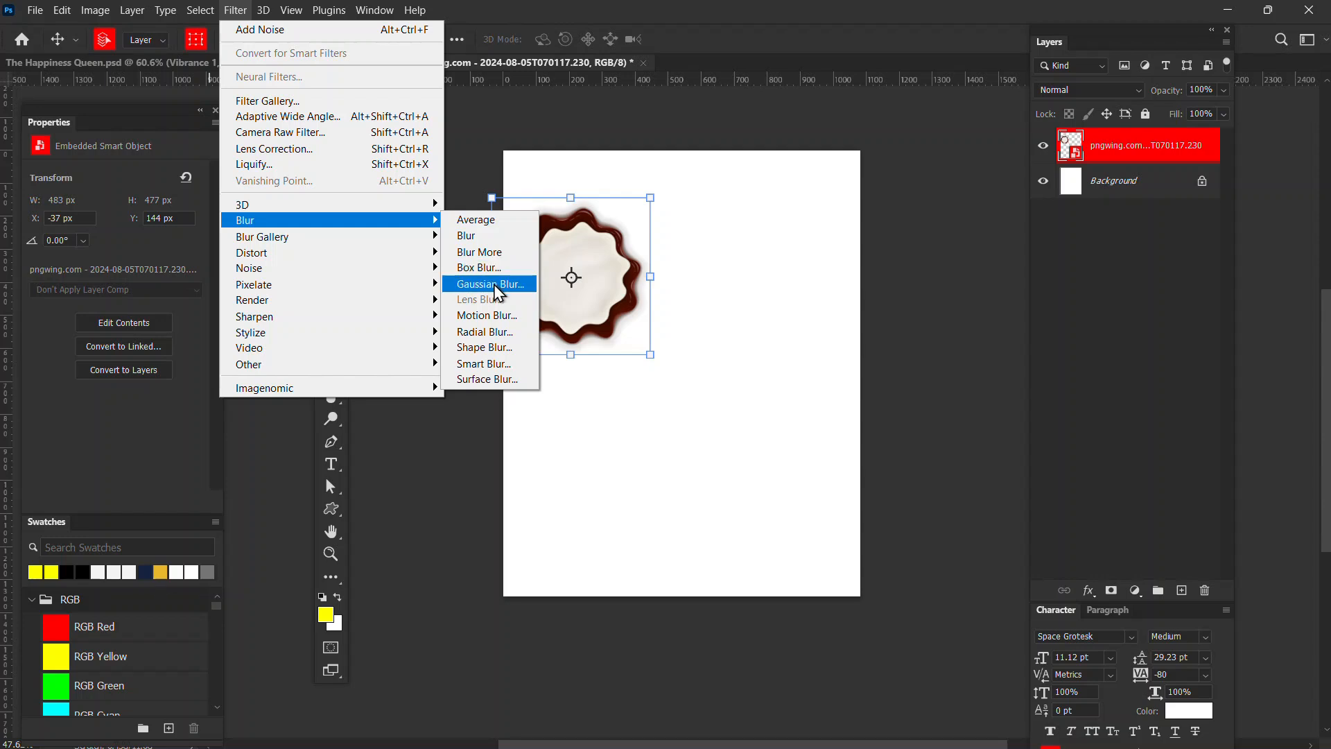
pyautogui.click(493, 313)
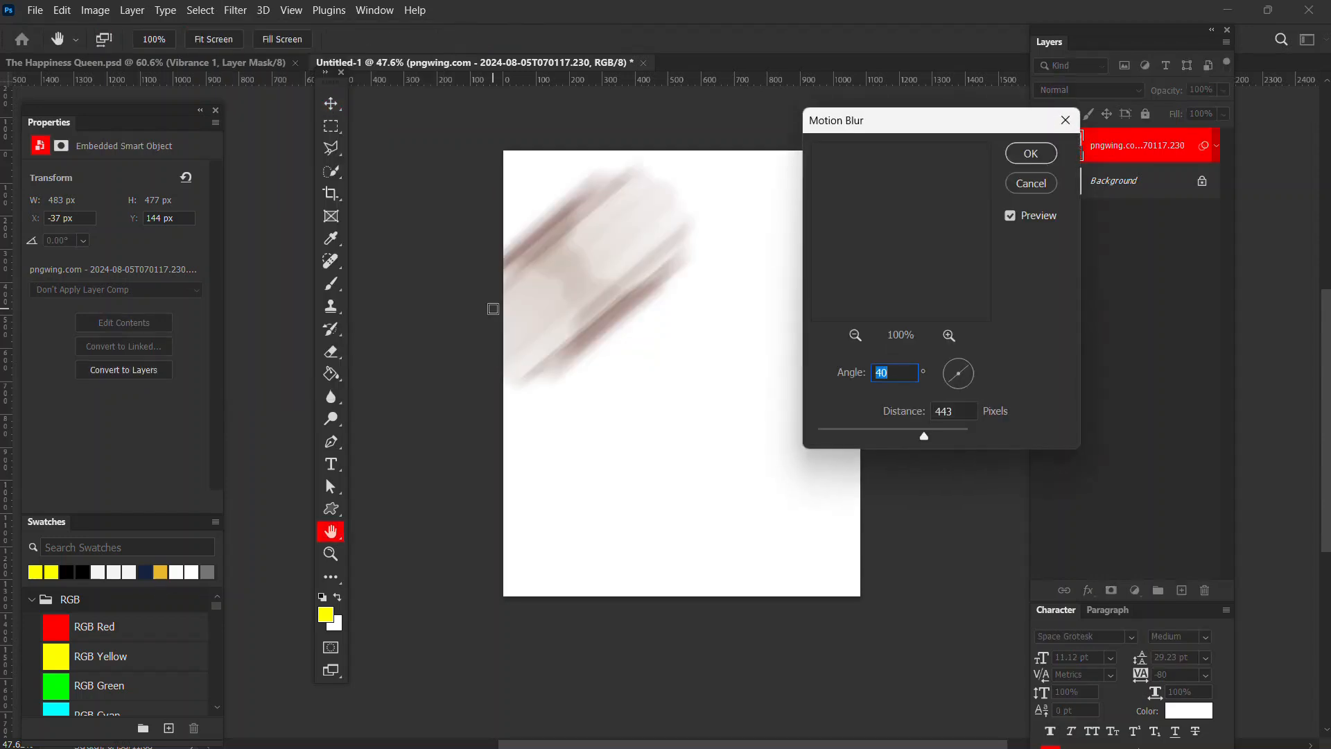
pyautogui.moveTo(917, 436)
pyautogui.mouseDown()
pyautogui.moveTo(886, 430)
pyautogui.moveTo(907, 438)
pyautogui.mouseUp()
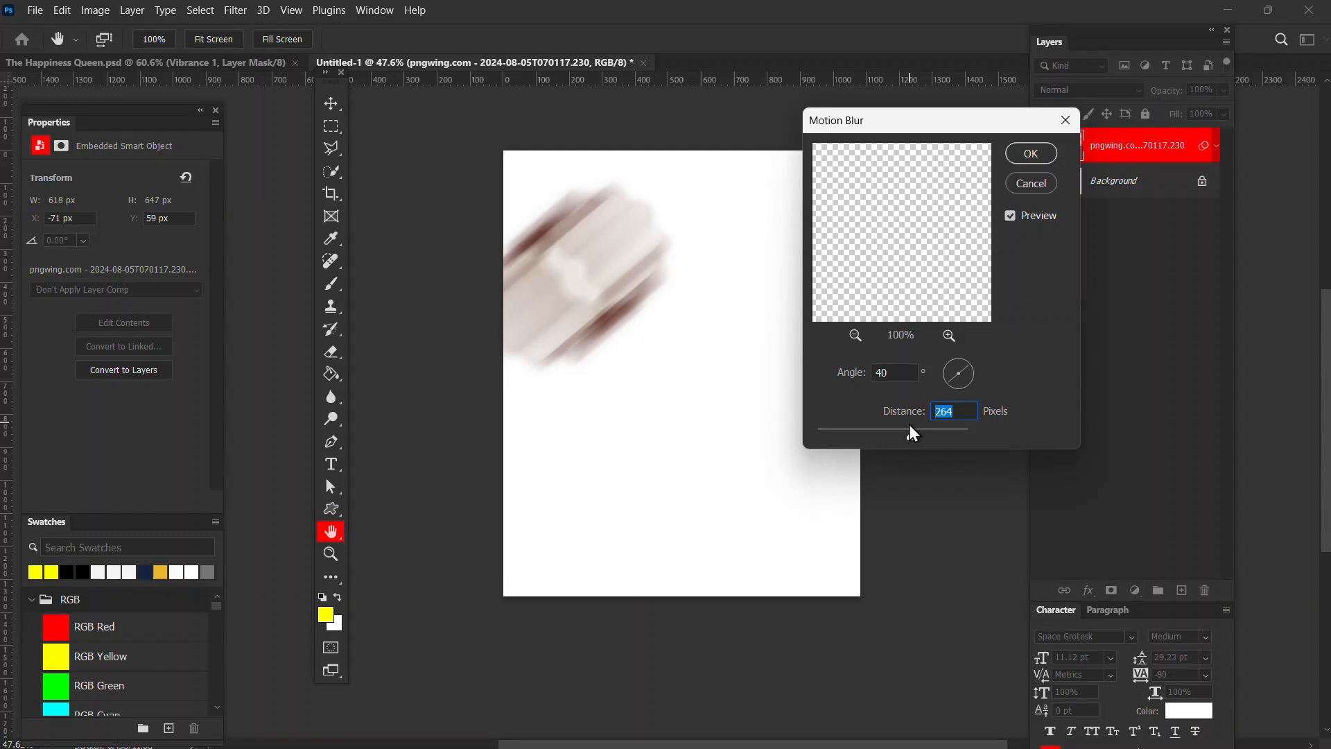
pyautogui.click(1031, 153)
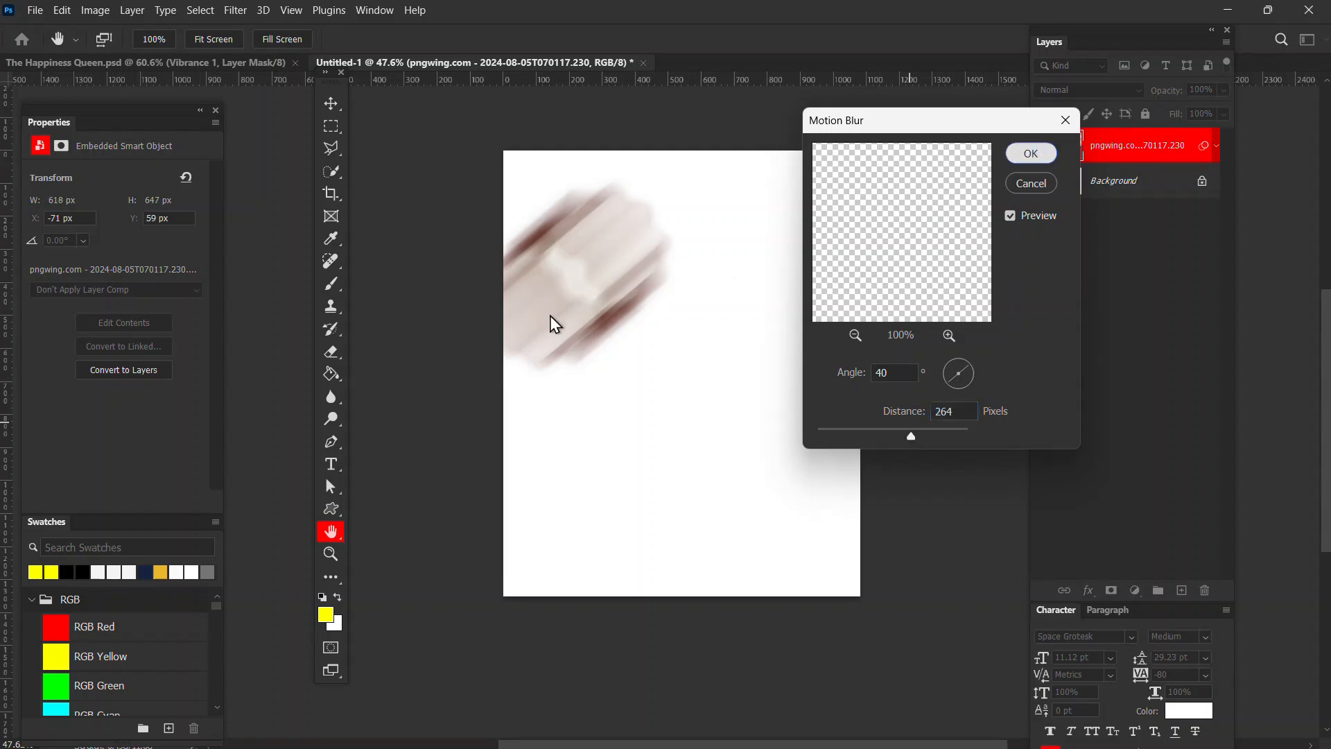
pyautogui.press('v')
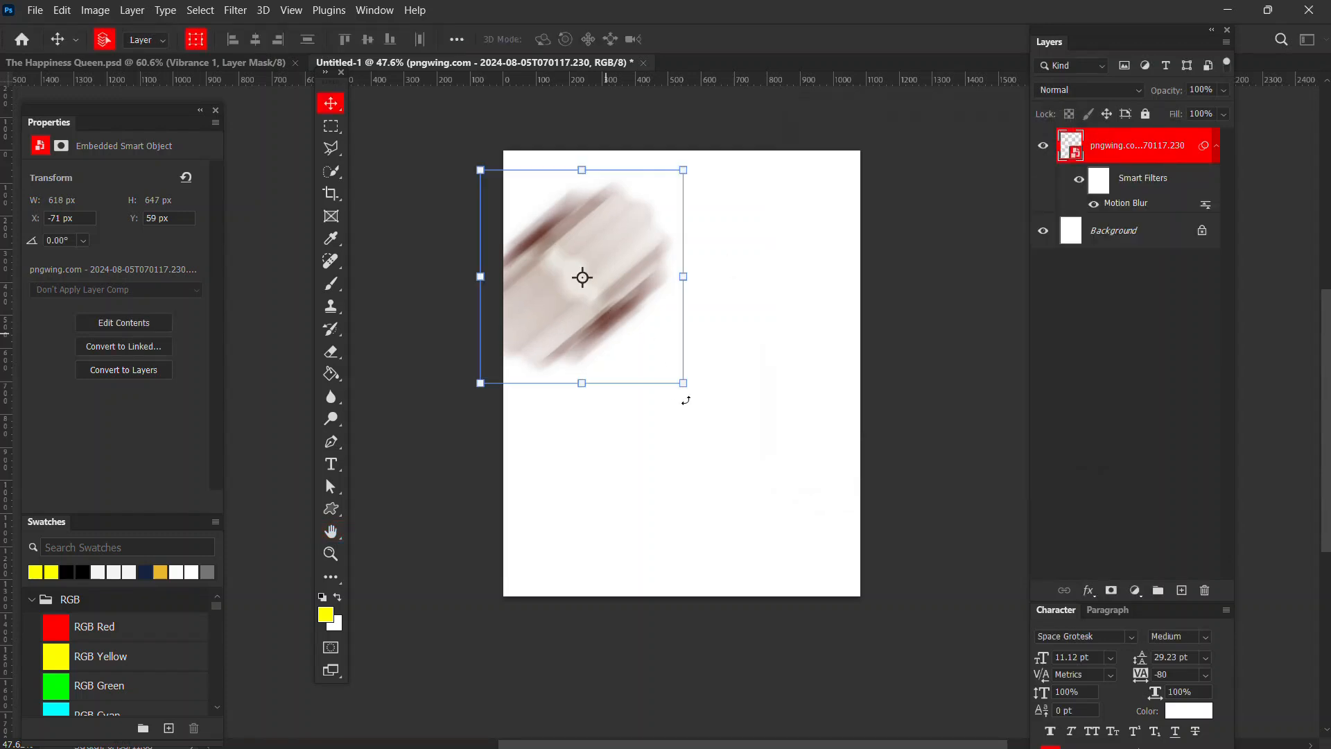
# - Scale the blurred scalloped image up to about 114% and move it slightly down the canvas
pyautogui.click(683, 383)
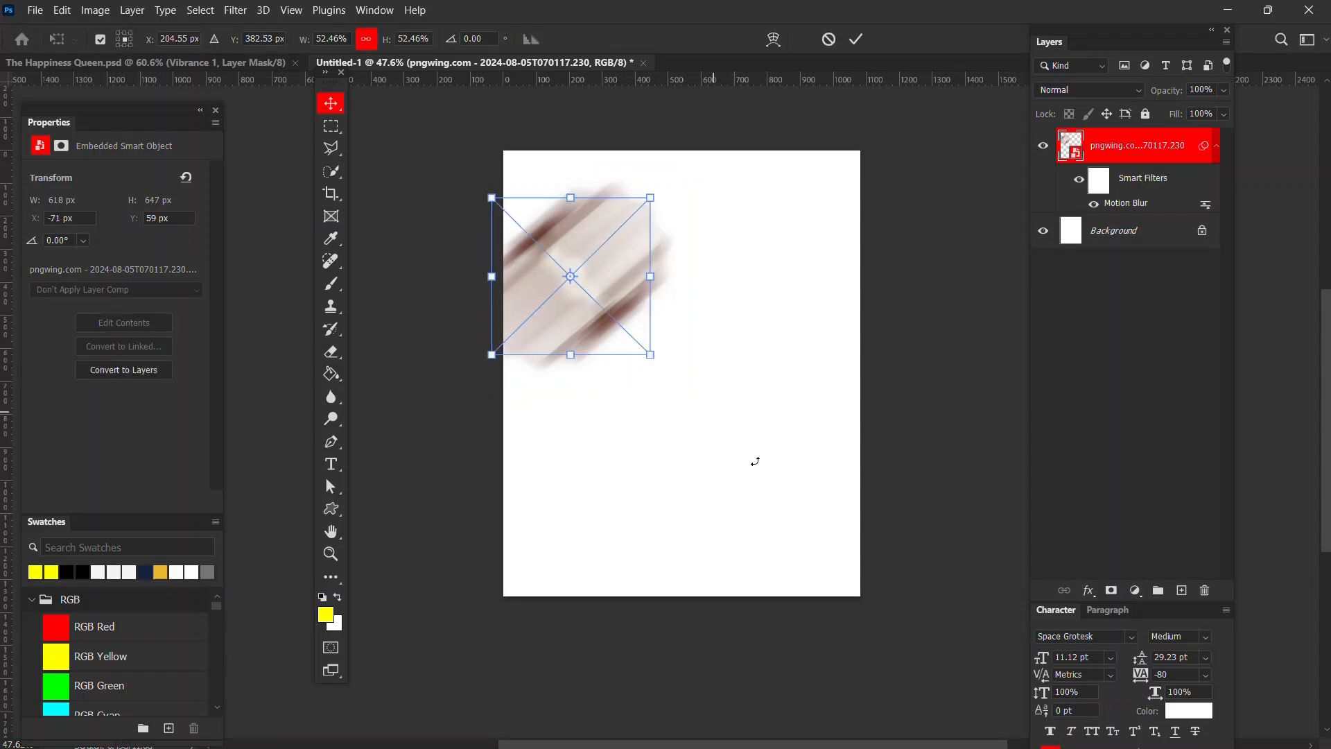
pyautogui.moveTo(653, 356); pyautogui.dragTo(857, 531)
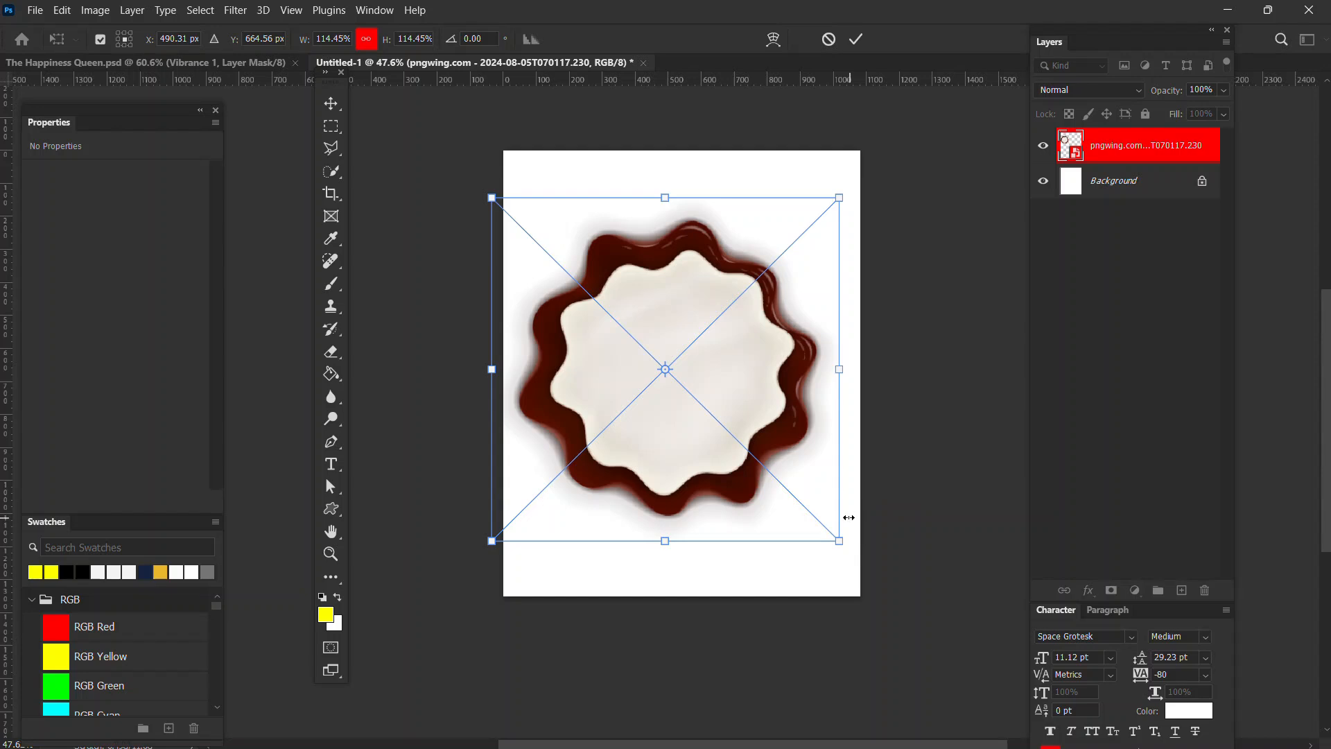
pyautogui.press('Return')
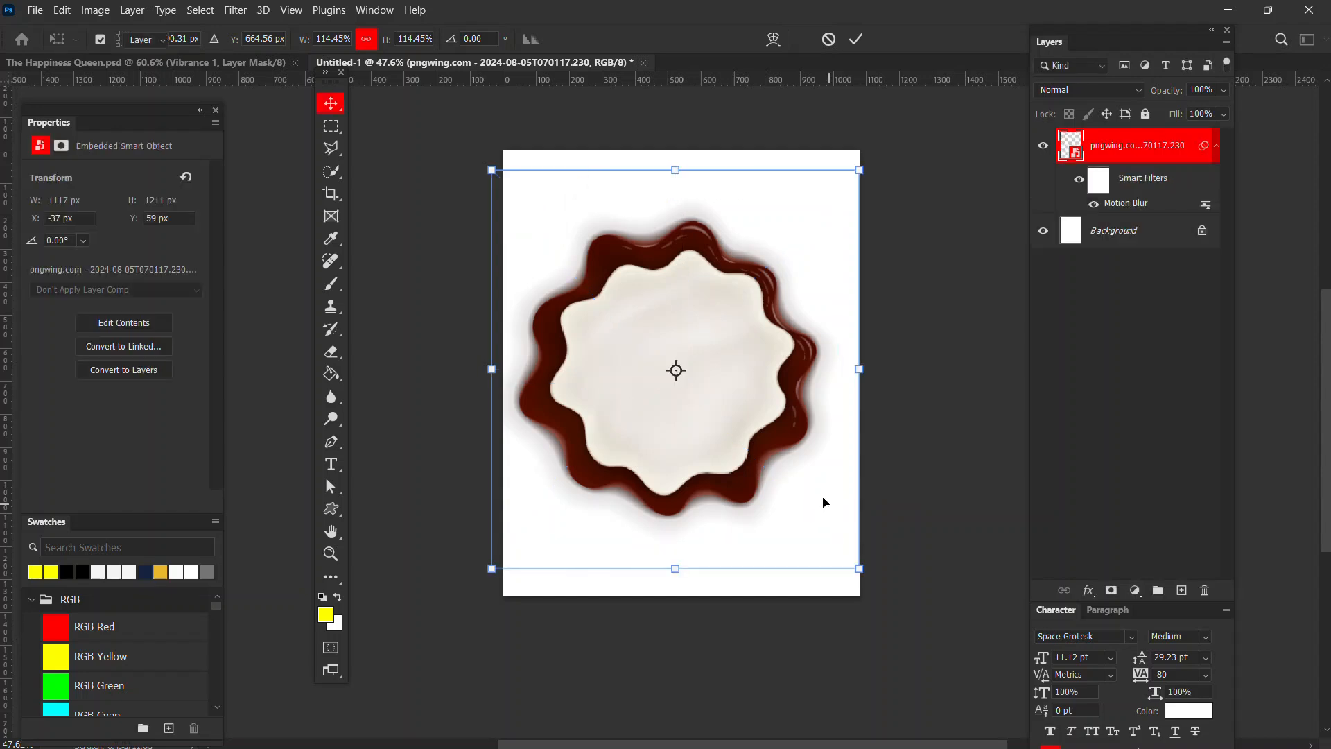
pyautogui.moveTo(739, 346); pyautogui.dragTo(745, 360)
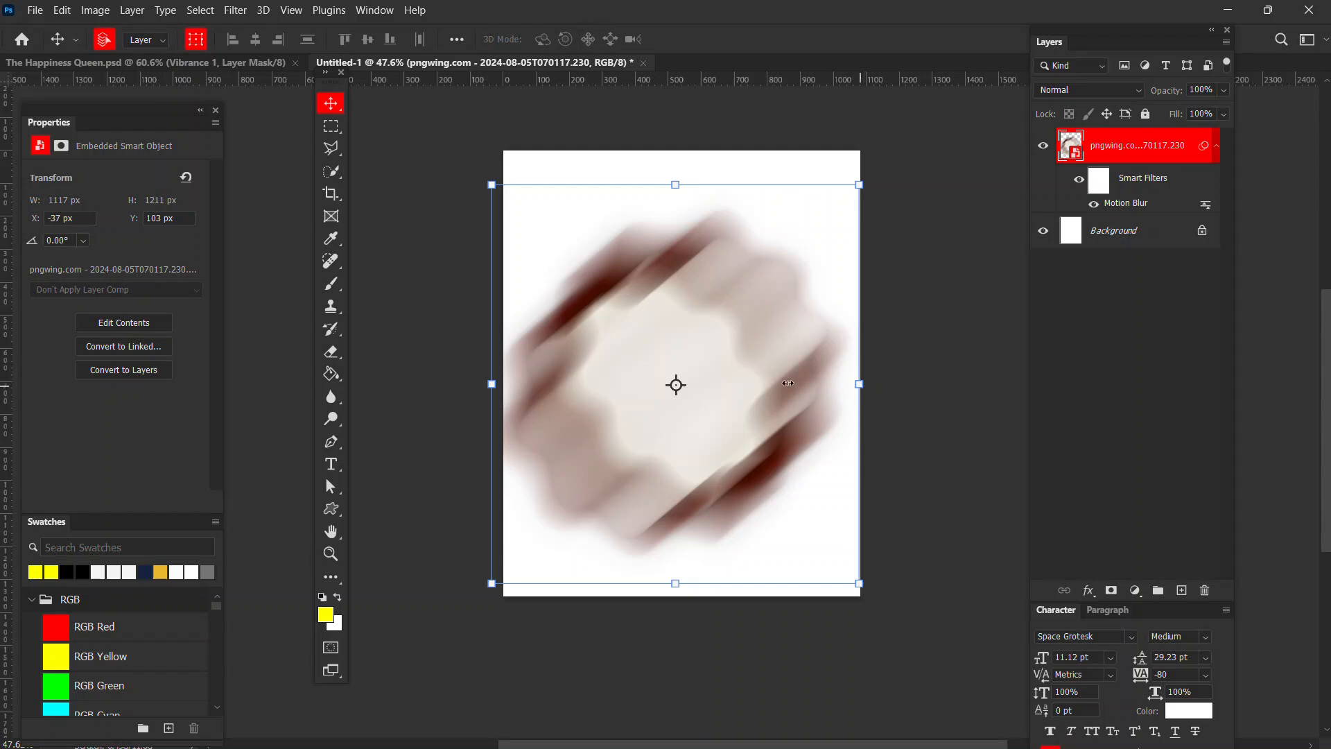
# - Rotate the blurred scalloped image to -2.46°, scale it down to 97.70% and move it toward the canvas's horizontal center
pyautogui.hotkey('ctrl', 't')
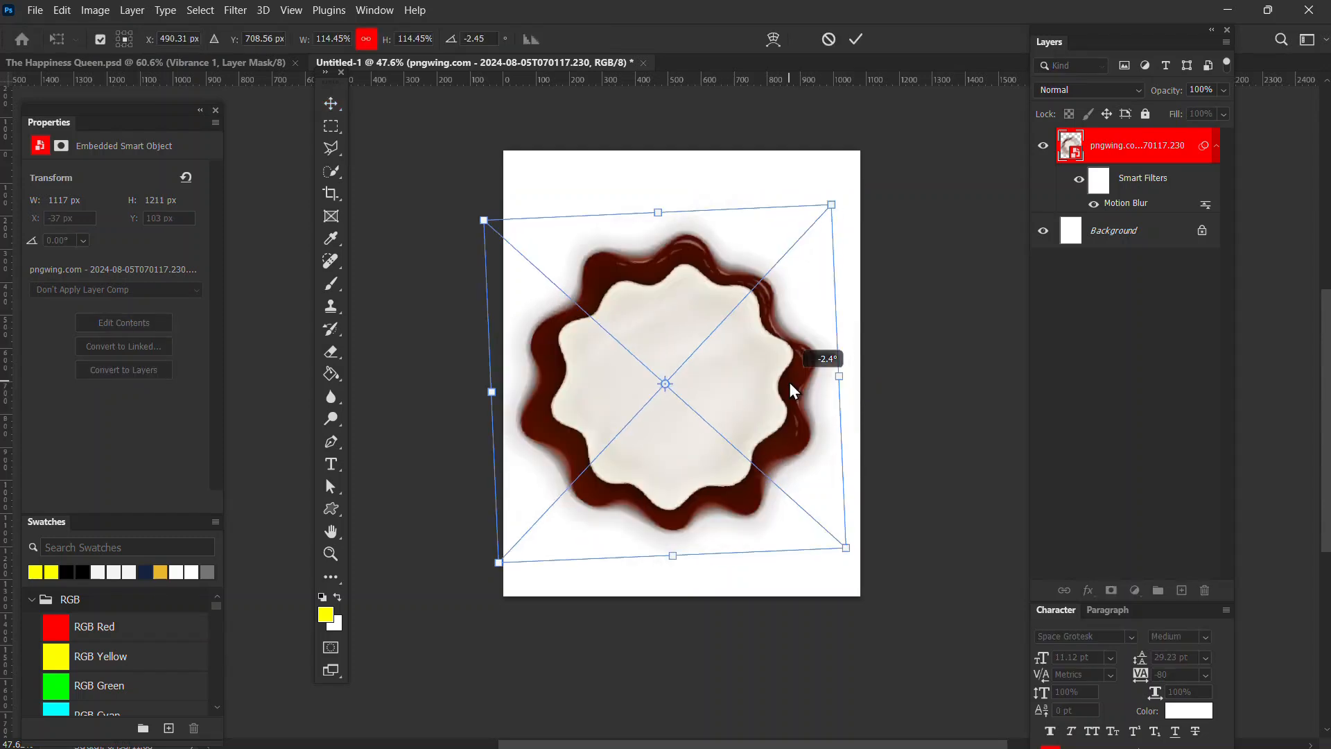
pyautogui.moveTo(840, 378); pyautogui.dragTo(788, 373)
pyautogui.moveTo(693, 383); pyautogui.dragTo(725, 384)
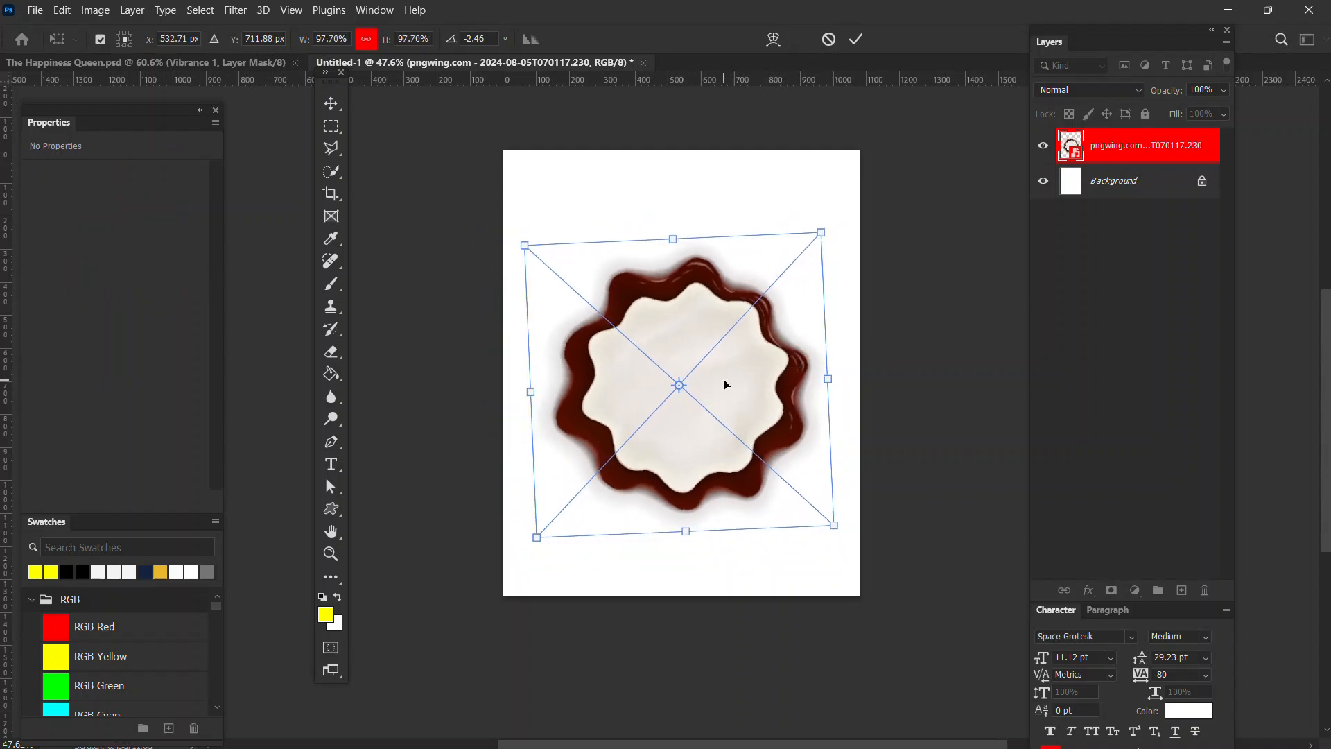
pyautogui.press('Return')
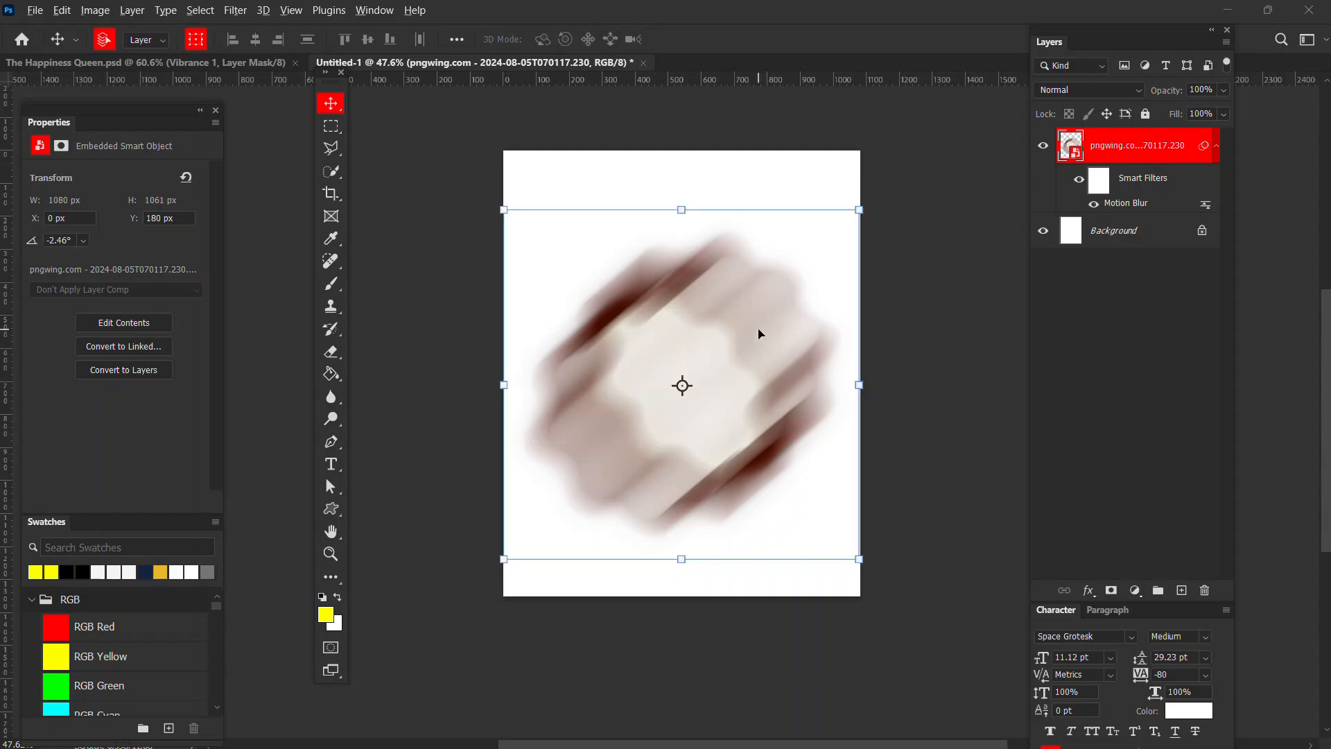
# - Place a second, unblurred copy of the scalloped image from the Resources folder into the flyer document
pyautogui.hotkey('alt', 'Tab')
pyautogui.moveTo(709, 207); pyautogui.dragTo(579, 249)
pyautogui.hotkey('alt', 'Tab')
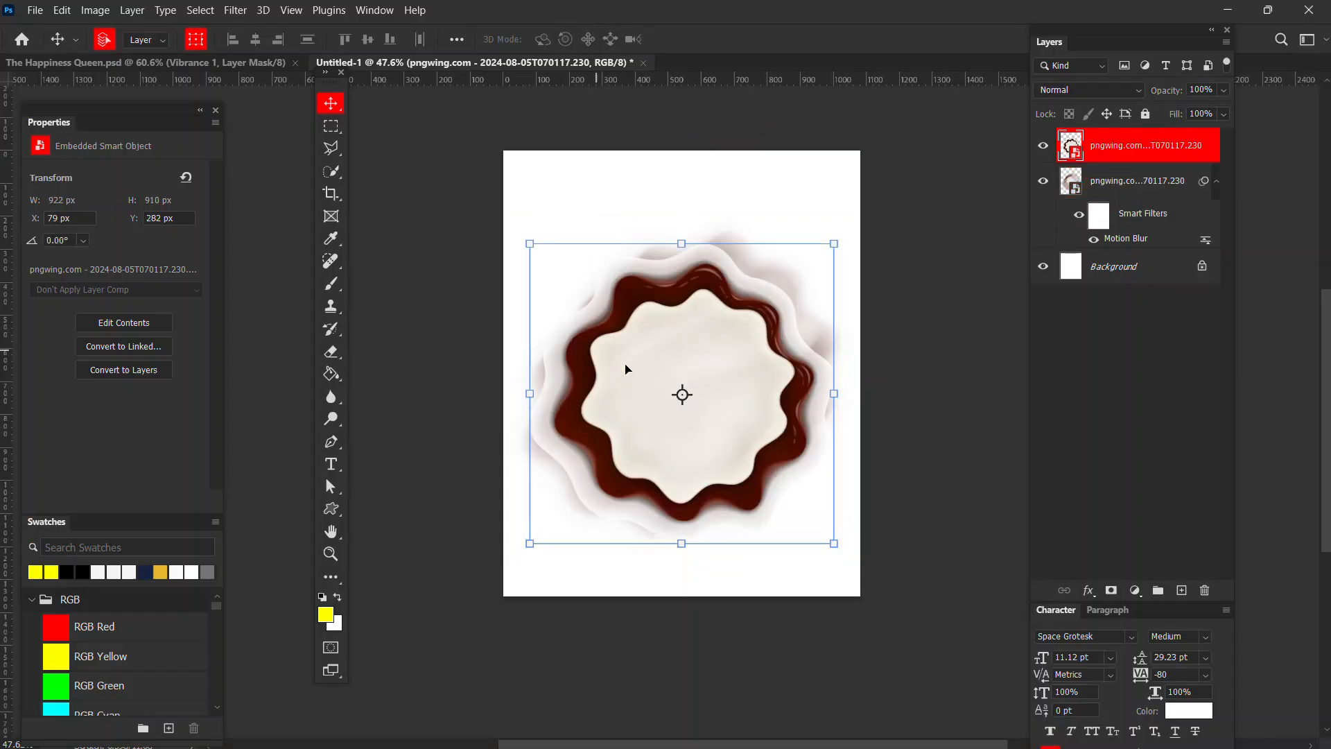
# - Move the second scalloped image to the canvas's upper-left corner and scale it down to 45.69%
pyautogui.moveTo(737, 415); pyautogui.dragTo(655, 295)
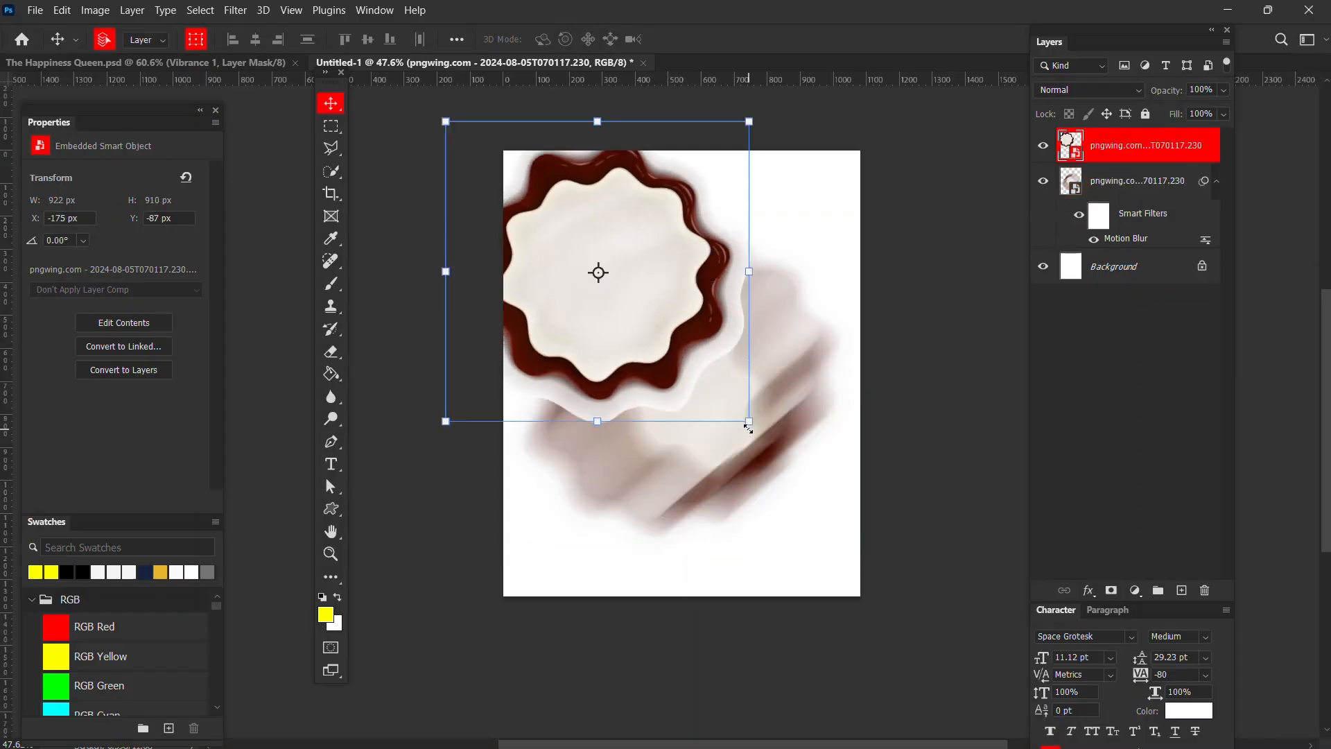
pyautogui.click(749, 422)
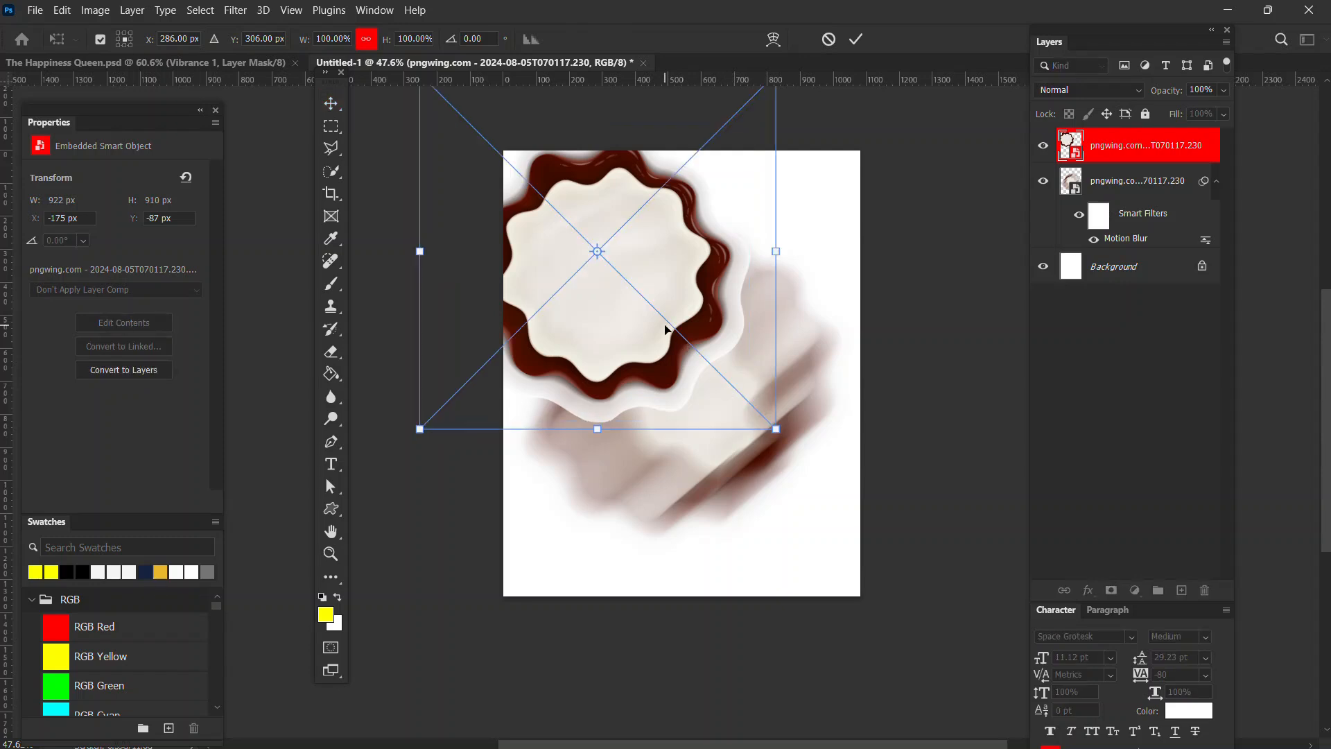
pyautogui.moveTo(649, 328); pyautogui.dragTo(611, 245)
pyautogui.press('Return')
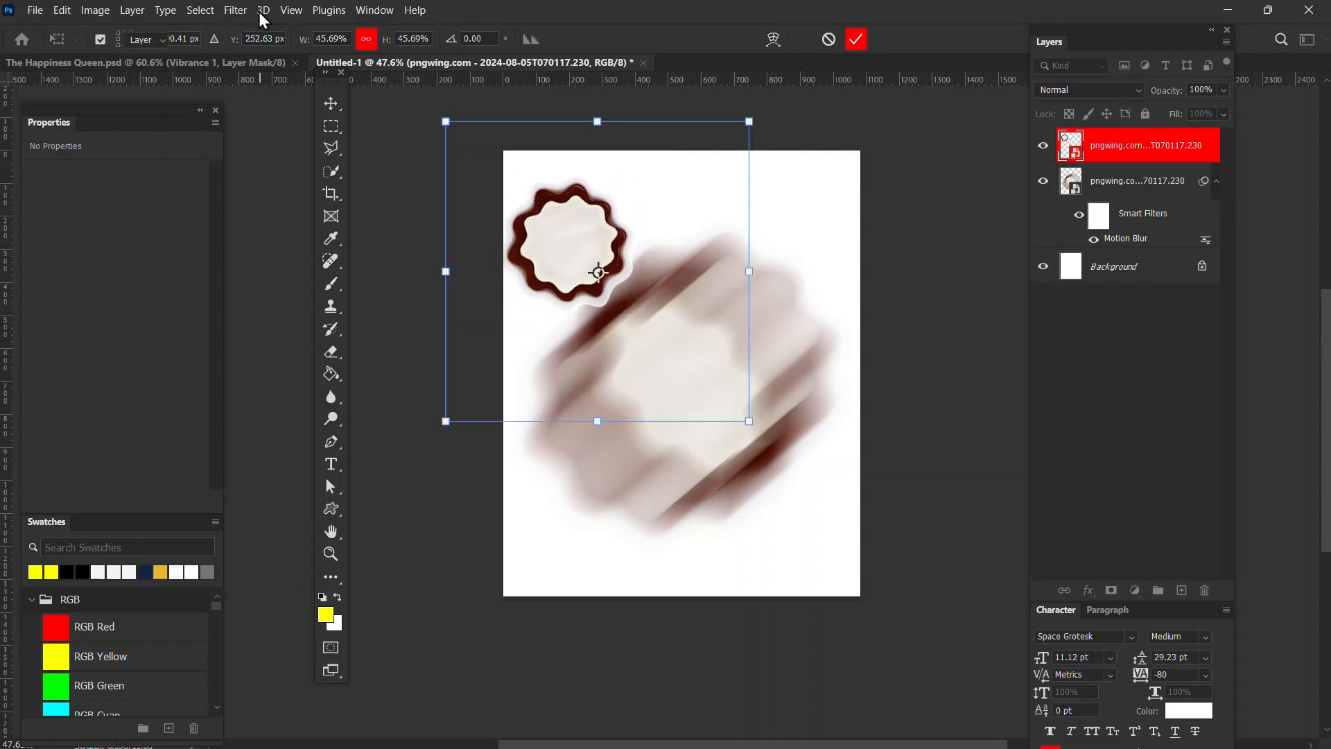
# - Apply a 19.4-pixel Gaussian Blur to the small scalloped image and move it partly off the canvas's left edge
pyautogui.click(234, 10)
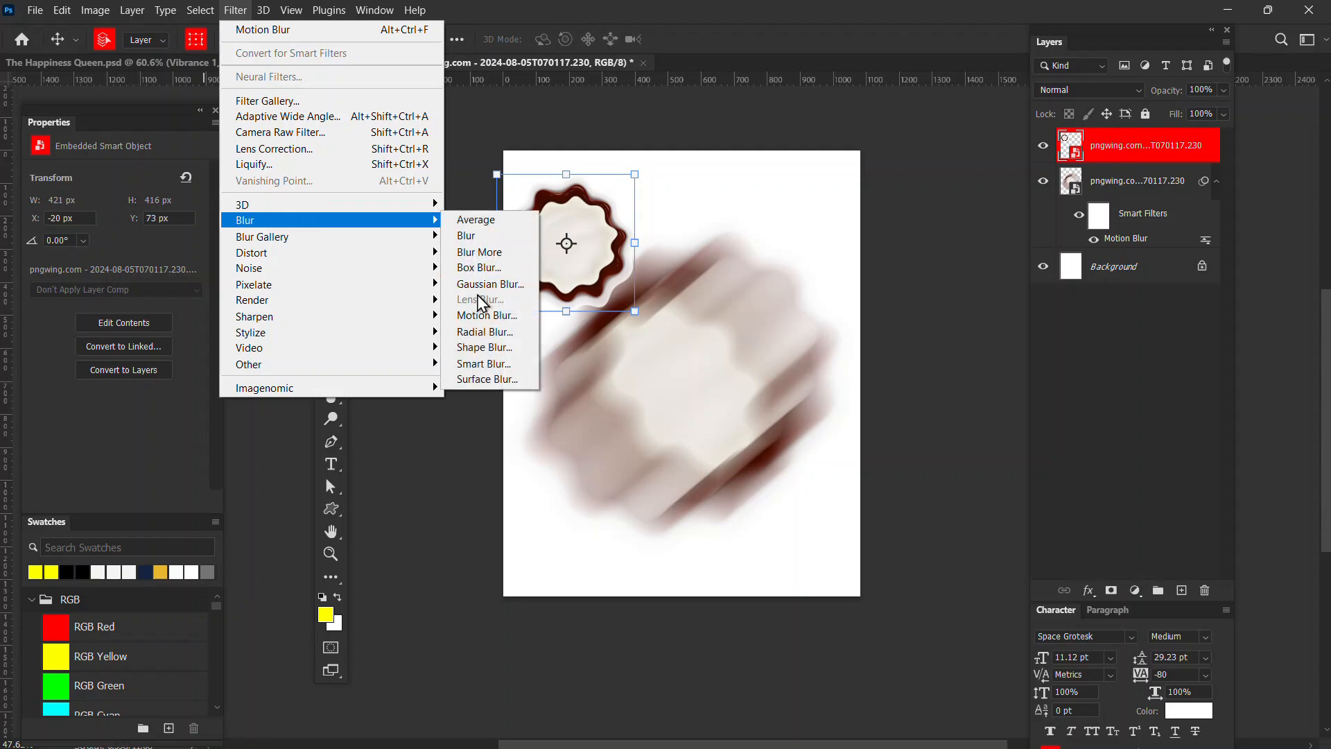
pyautogui.click(501, 285)
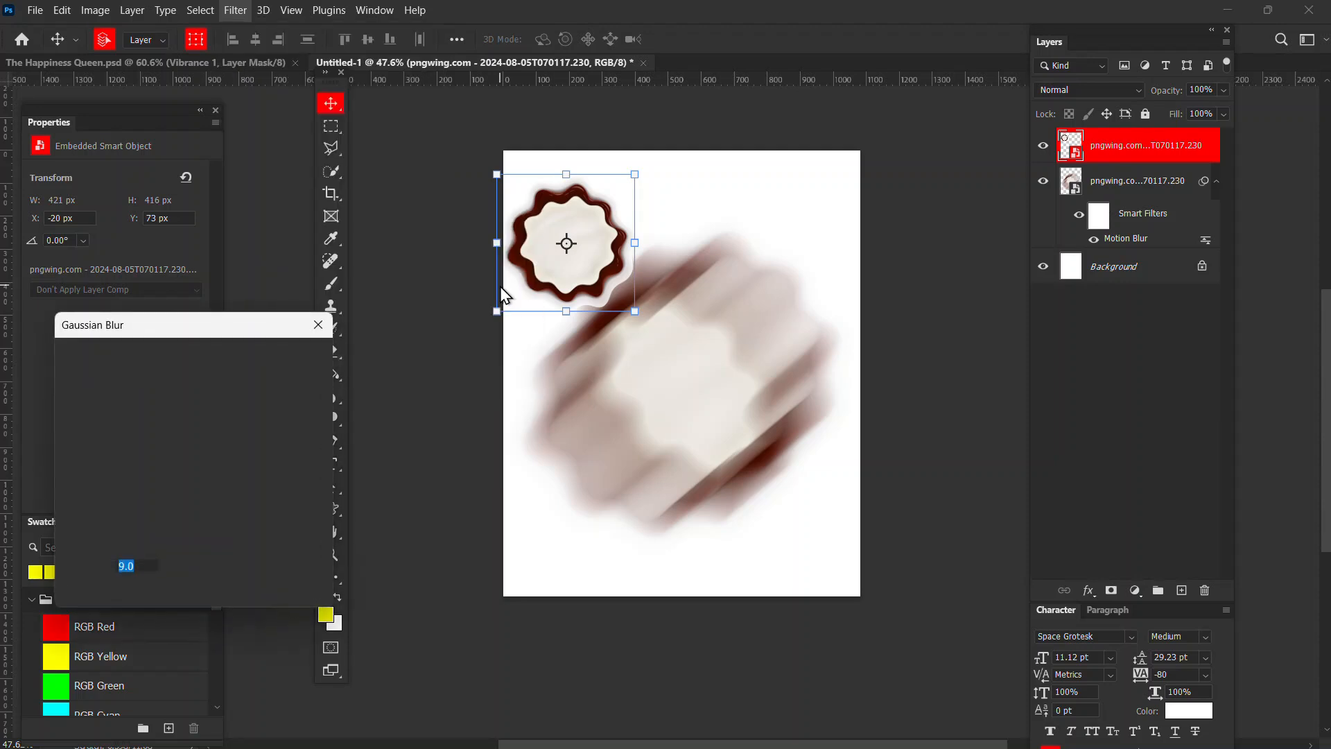
pyautogui.moveTo(256, 328); pyautogui.dragTo(280, 319)
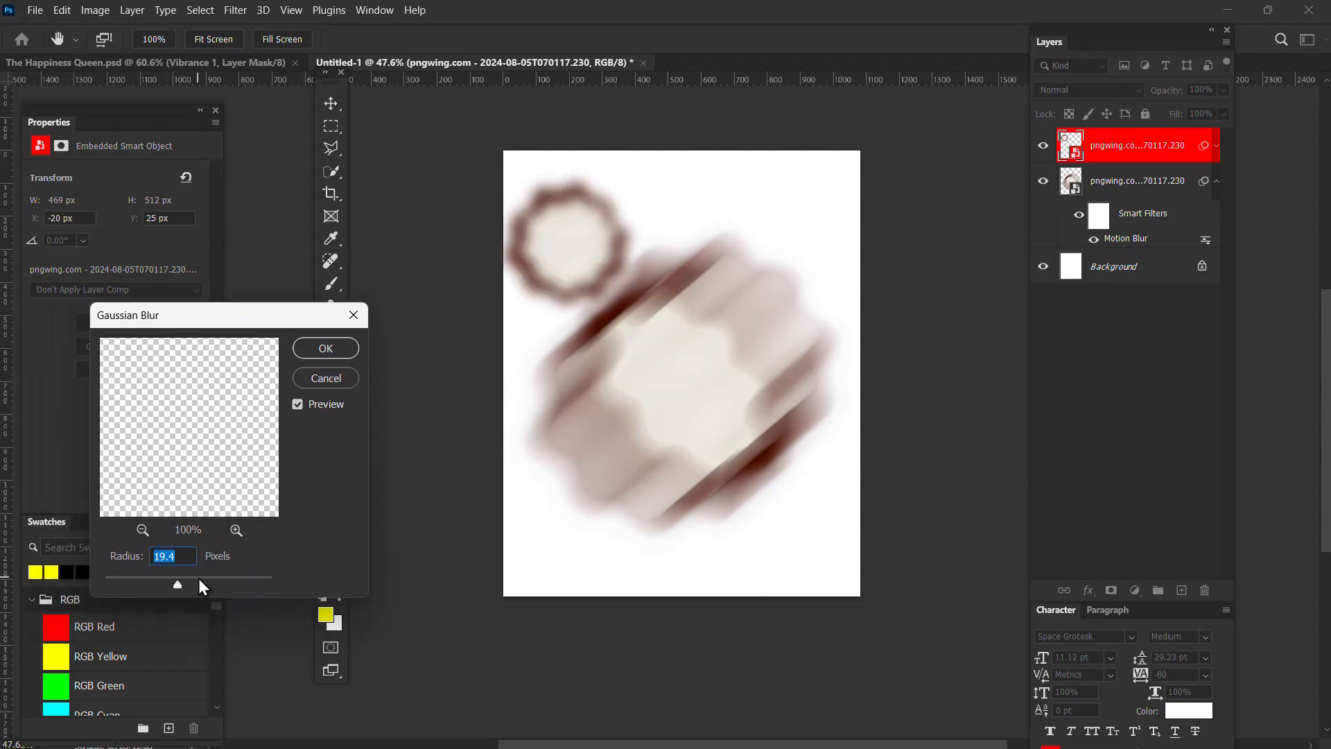
pyautogui.click(326, 351)
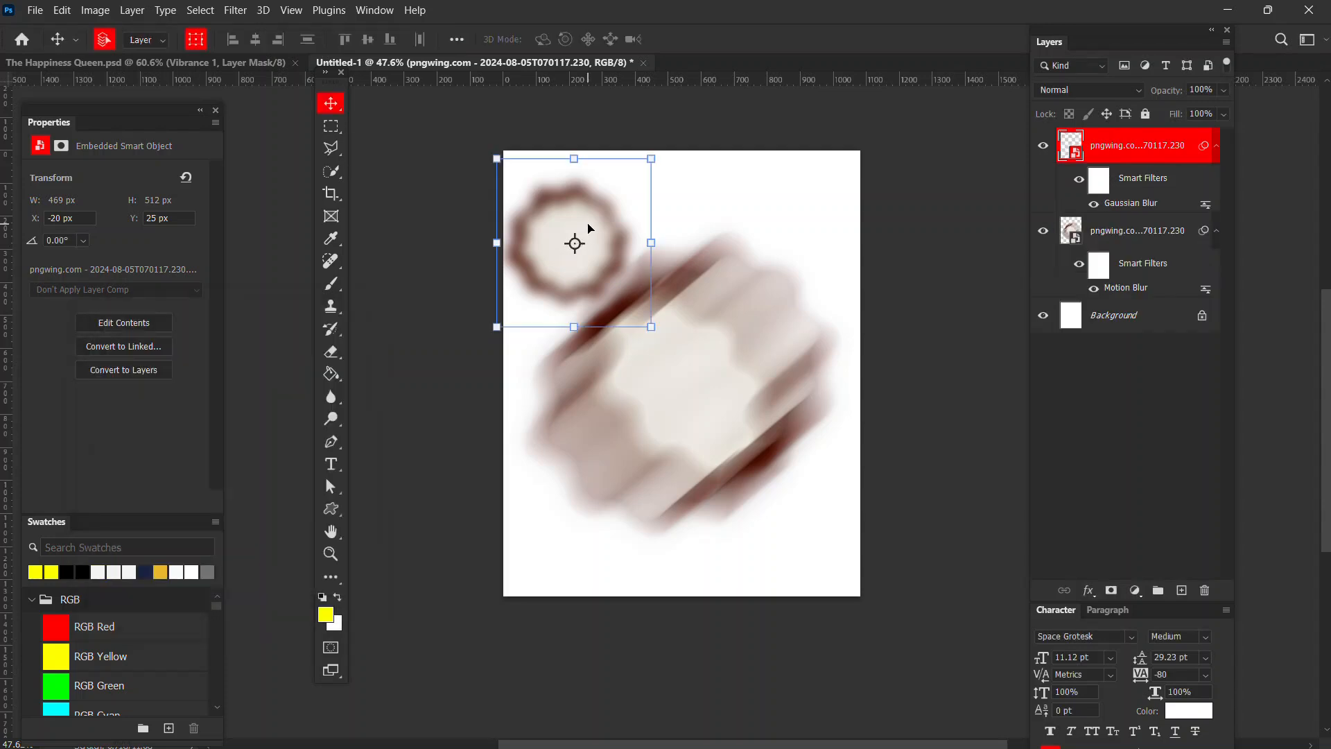
pyautogui.moveTo(590, 224); pyautogui.dragTo(561, 213)
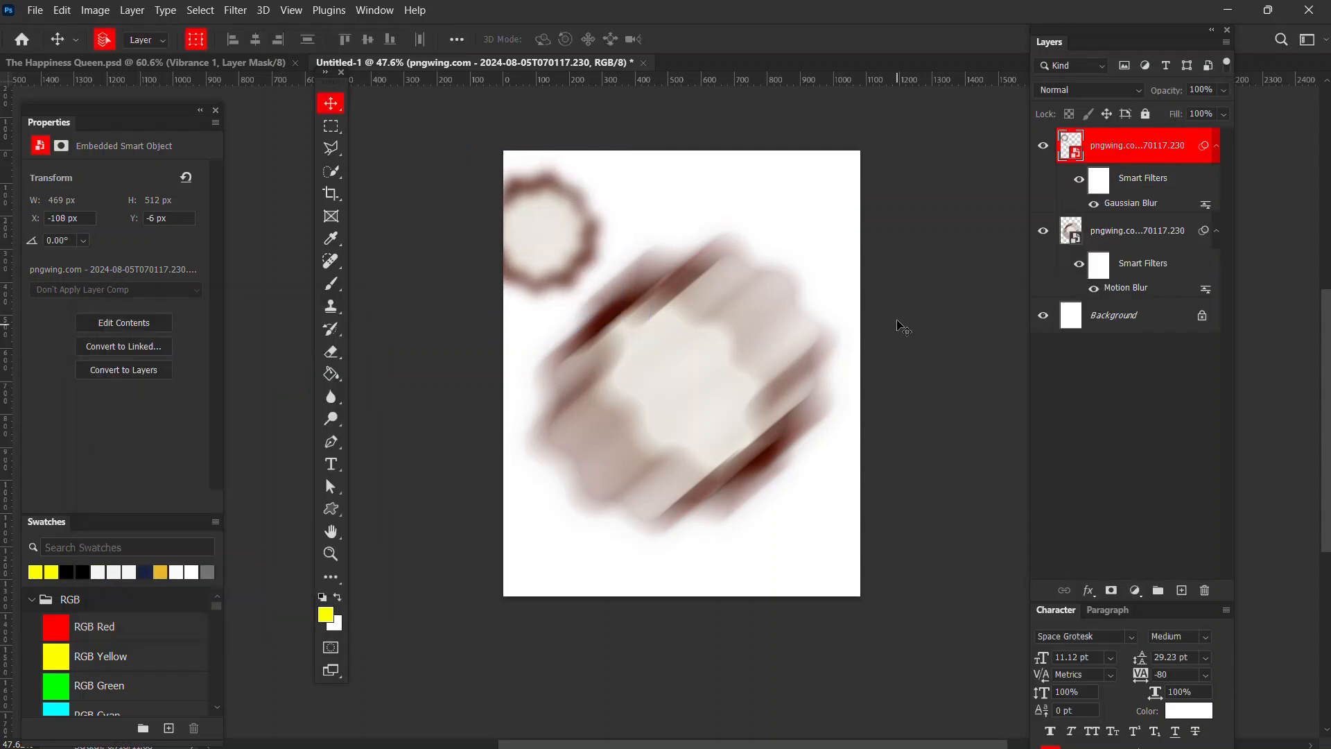
# - Place the WhatsApp Image photo of the seated woman from the Resources folder into the flyer document
pyautogui.hotkey('alt', 'Tab')
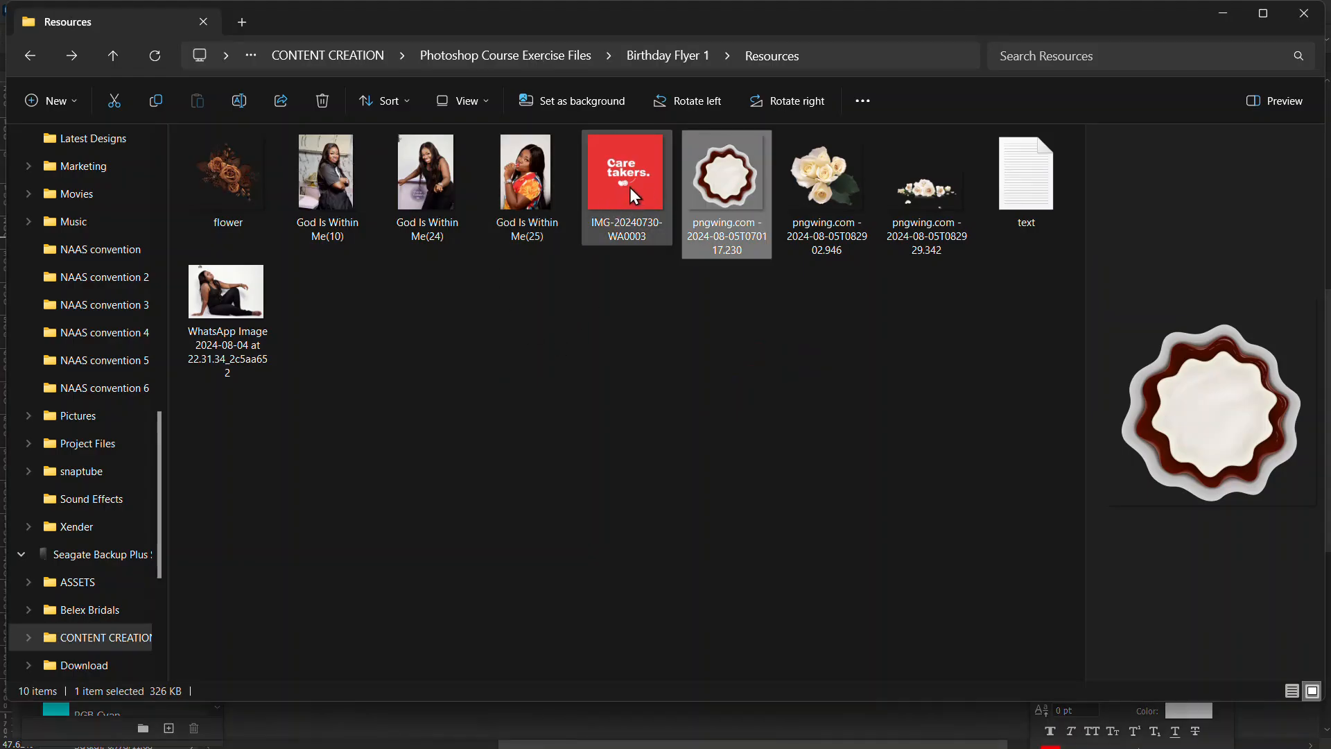
pyautogui.click(827, 202)
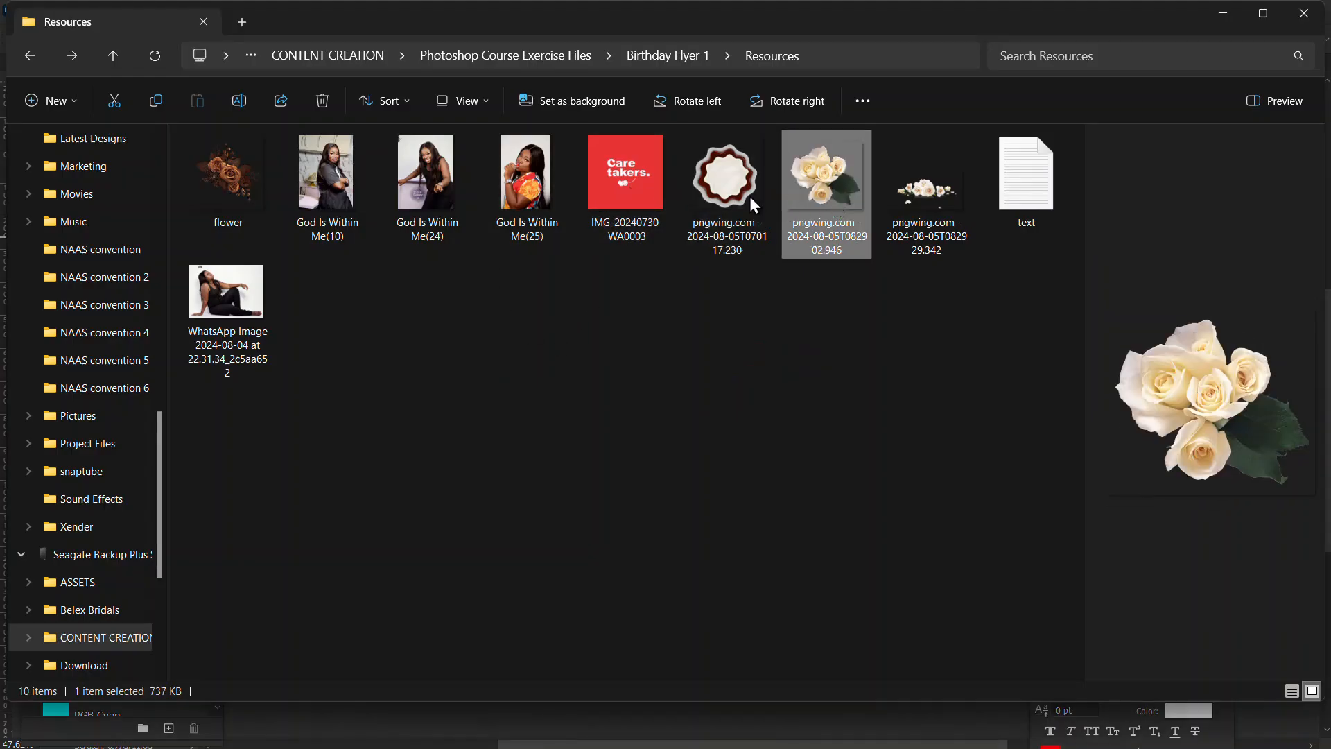
pyautogui.click(216, 293)
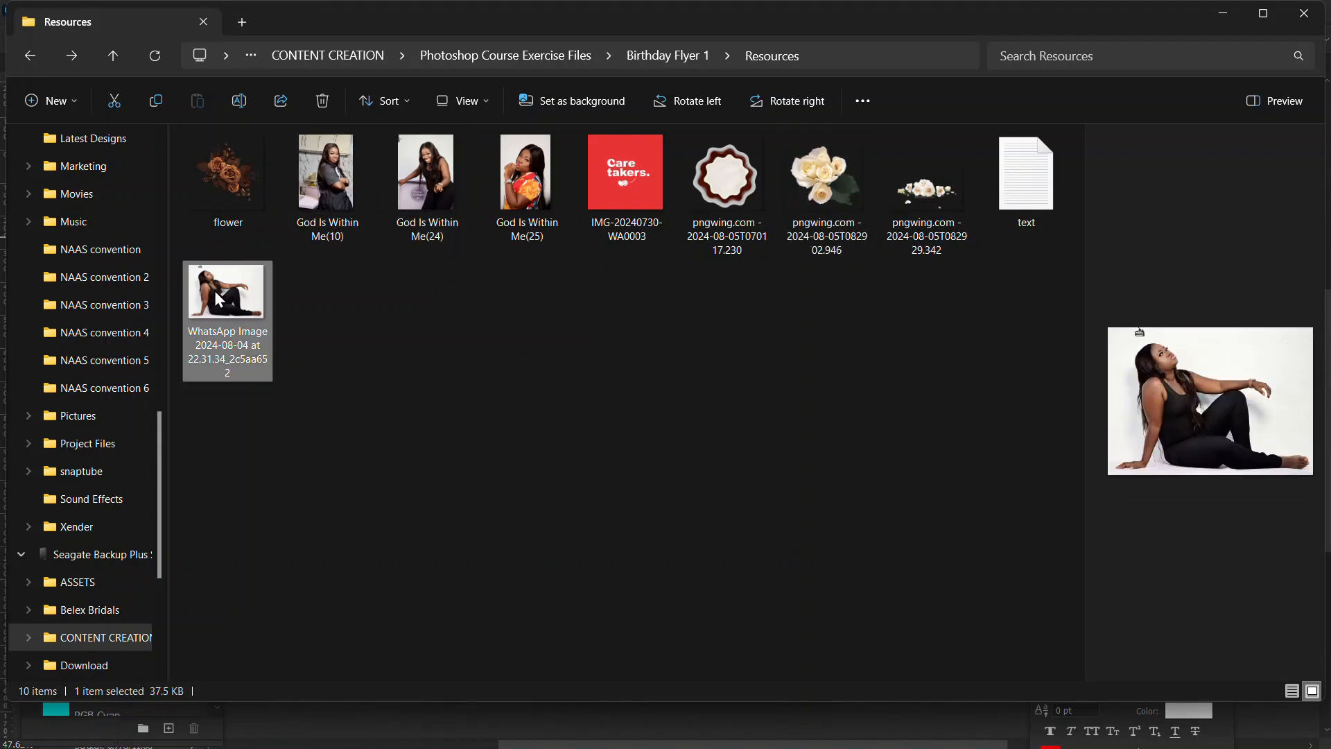
pyautogui.moveTo(215, 291); pyautogui.dragTo(481, 293)
pyautogui.hotkey('alt', 'Tab')
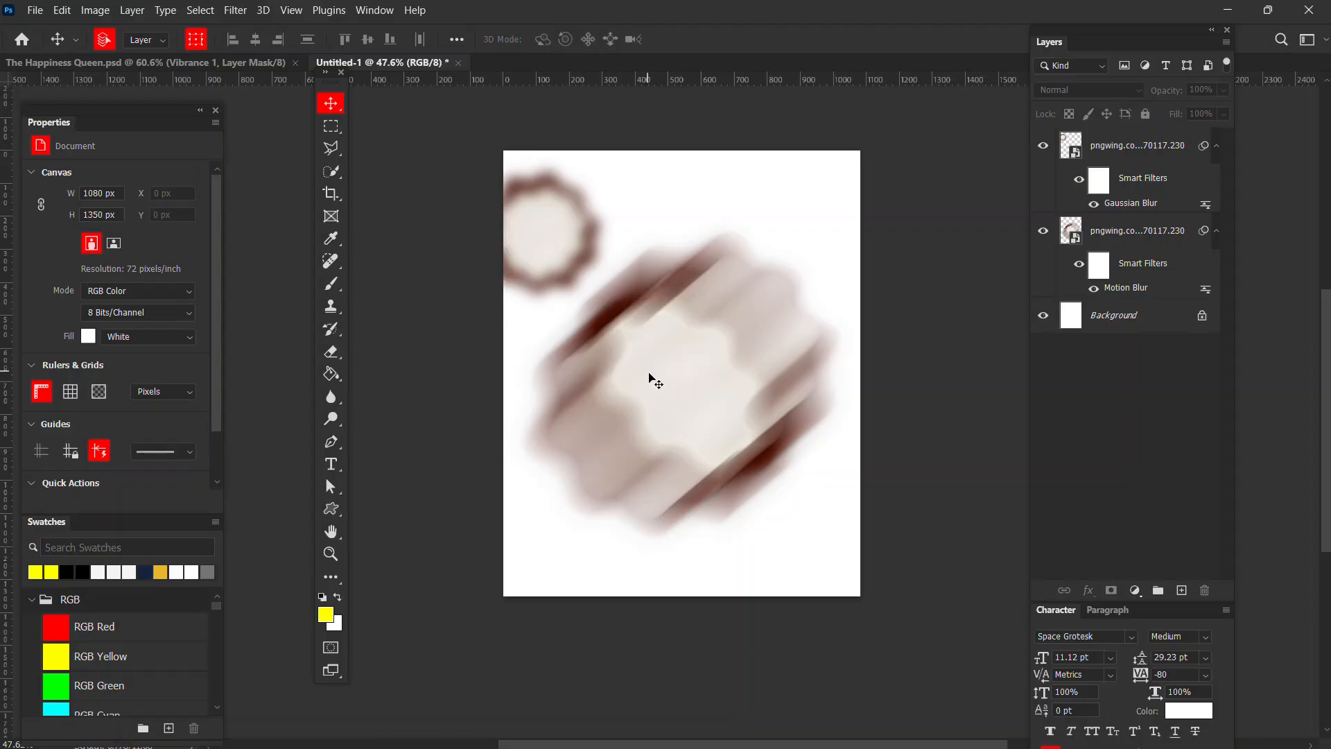
pyautogui.moveTo(935, 350); pyautogui.dragTo(933, 350)
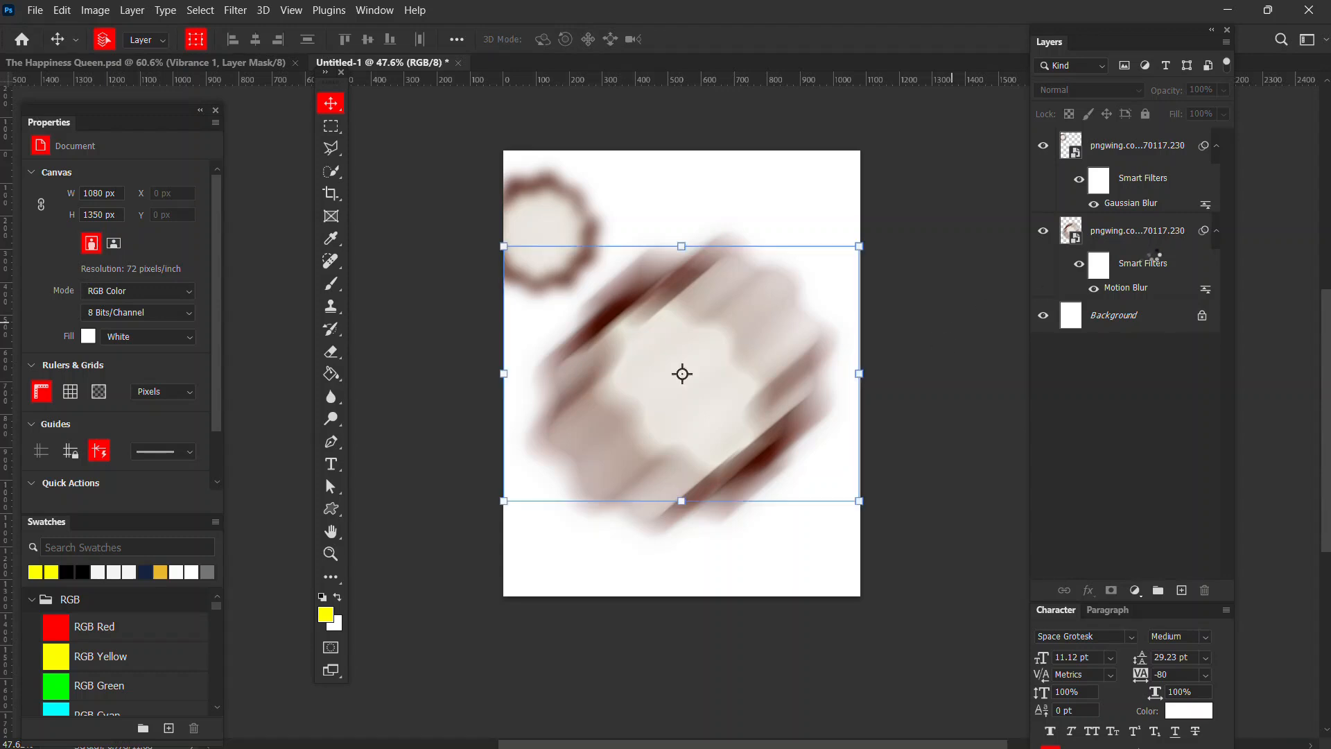
# - Unlock the background, group it with both scalloped image layers and lock the group
pyautogui.click(1143, 192)
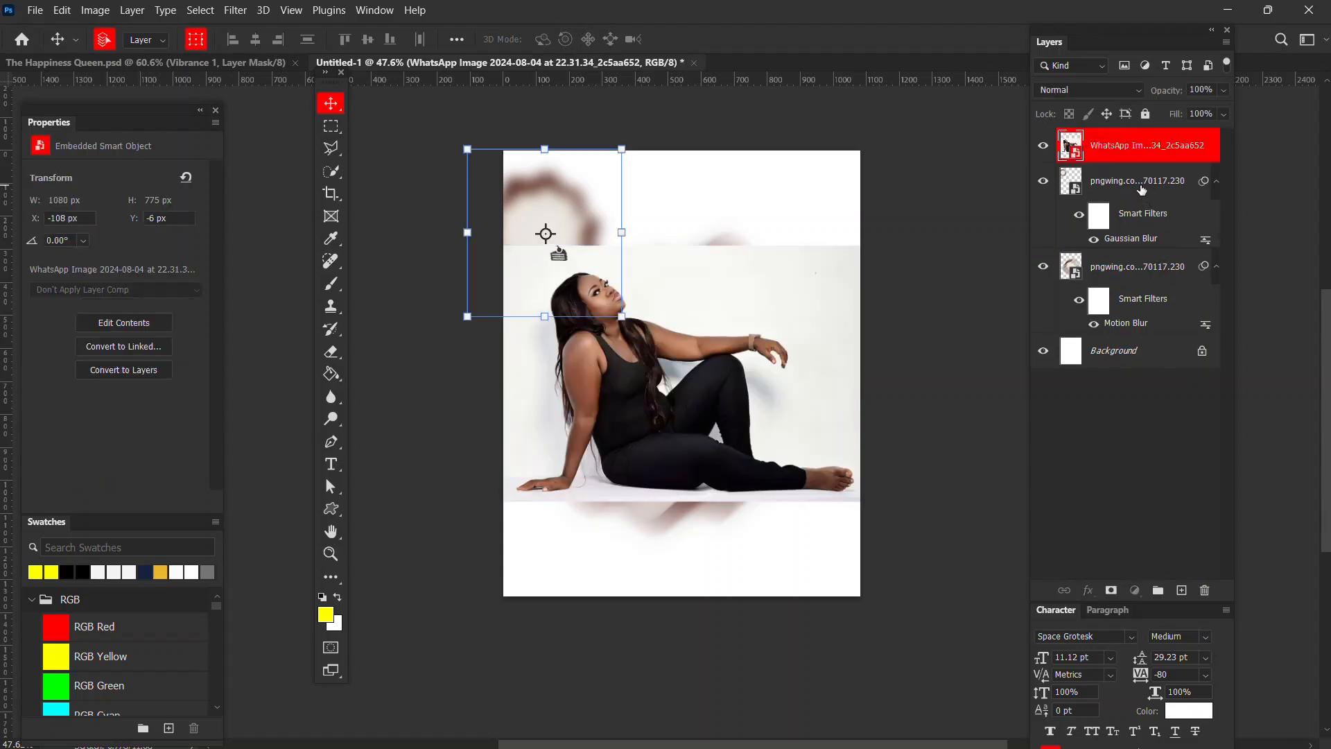
pyautogui.keyDown('shift'); pyautogui.click(1144, 360); pyautogui.keyUp('shift')
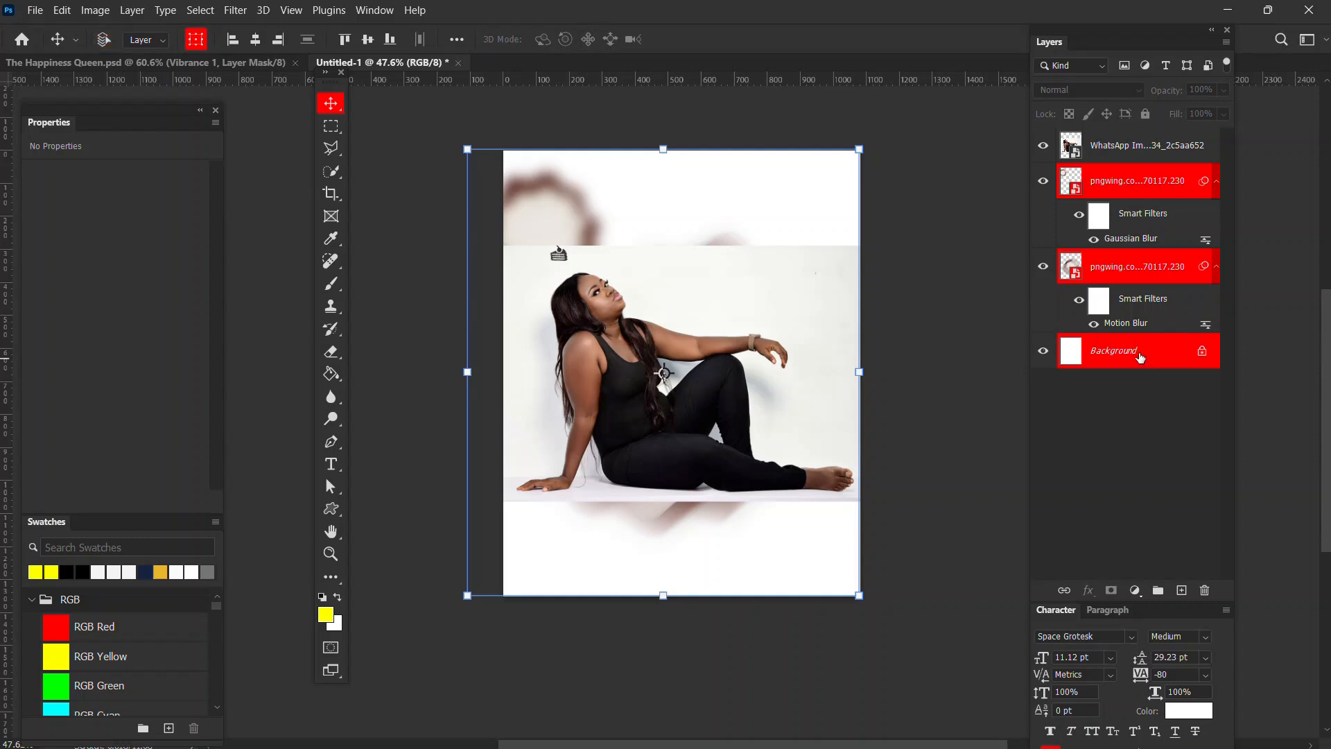
pyautogui.click(1202, 359)
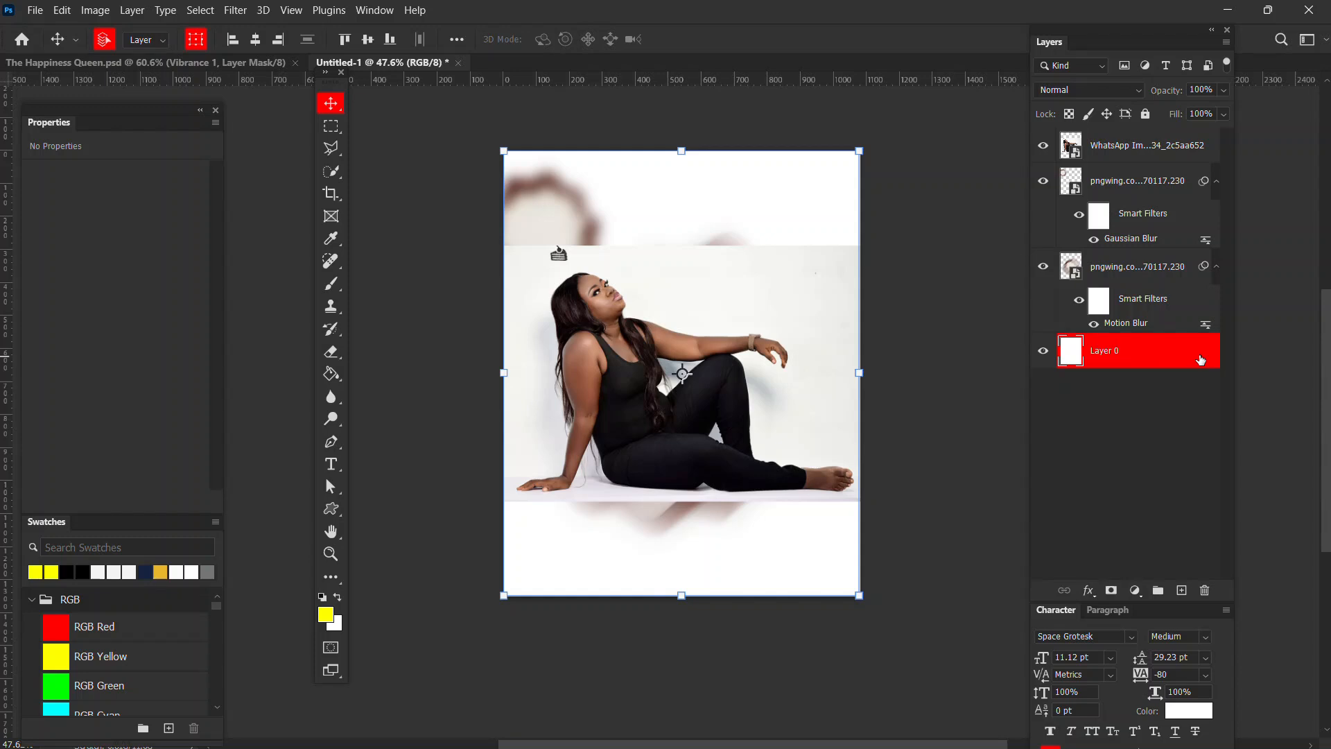
pyautogui.keyDown('shift'); pyautogui.click(1142, 181); pyautogui.keyUp('shift')
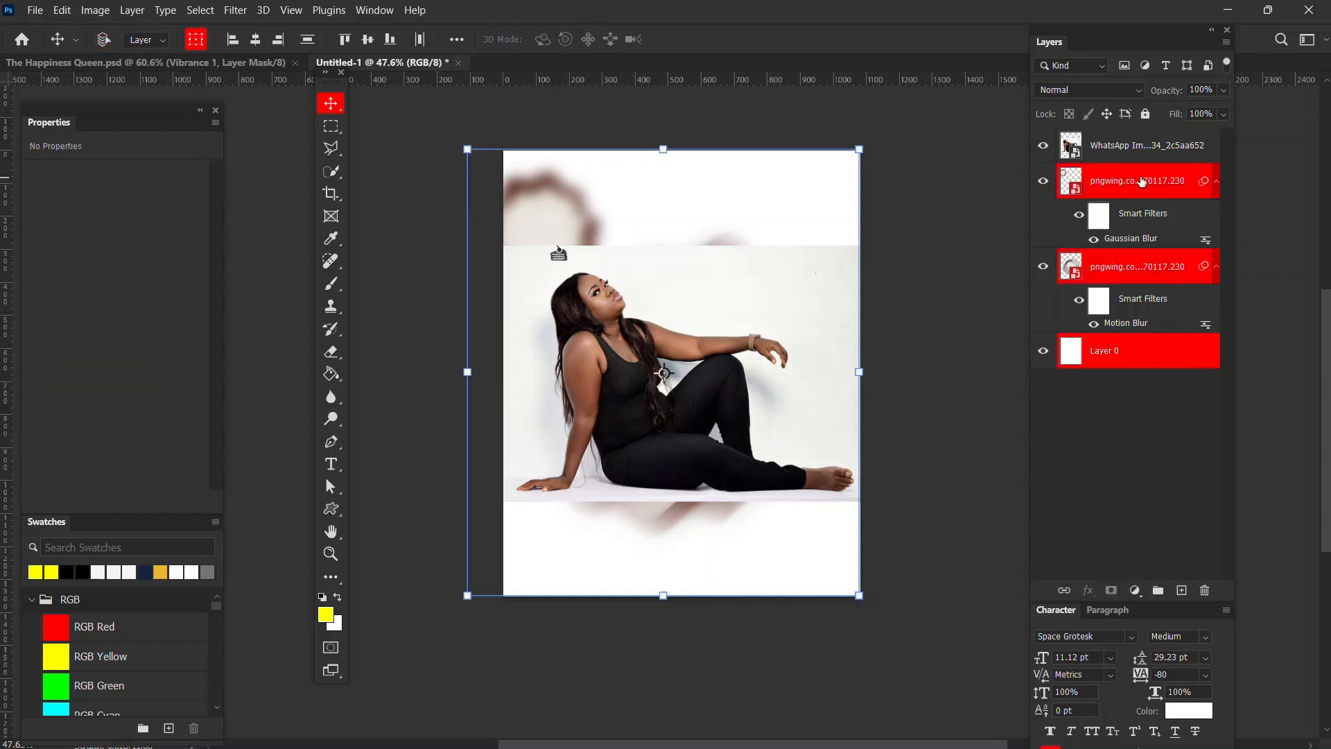
pyautogui.hotkey('ctrl', 'g')
pyautogui.click(1146, 114)
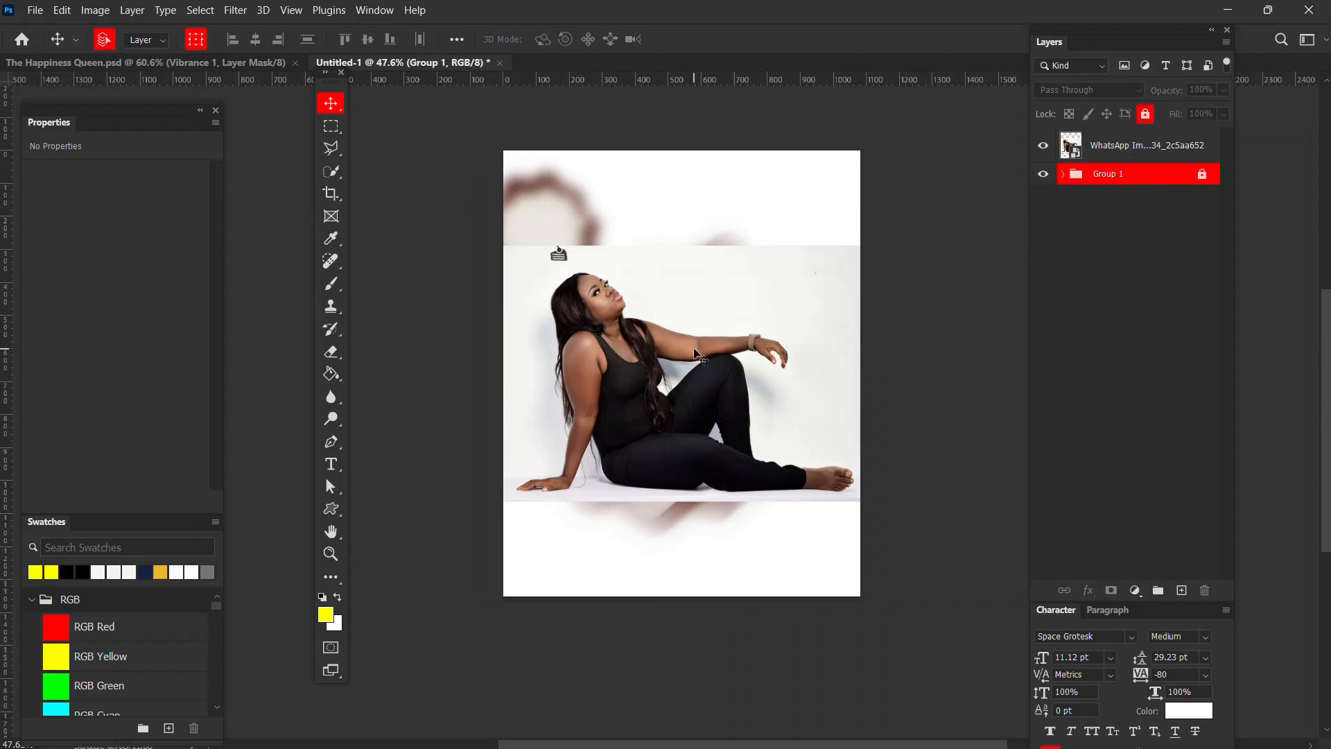
# - Scale the seated woman's photo down to 86.41% and move it slightly down, over the large blurred scallop
pyautogui.moveTo(705, 382); pyautogui.dragTo(707, 403)
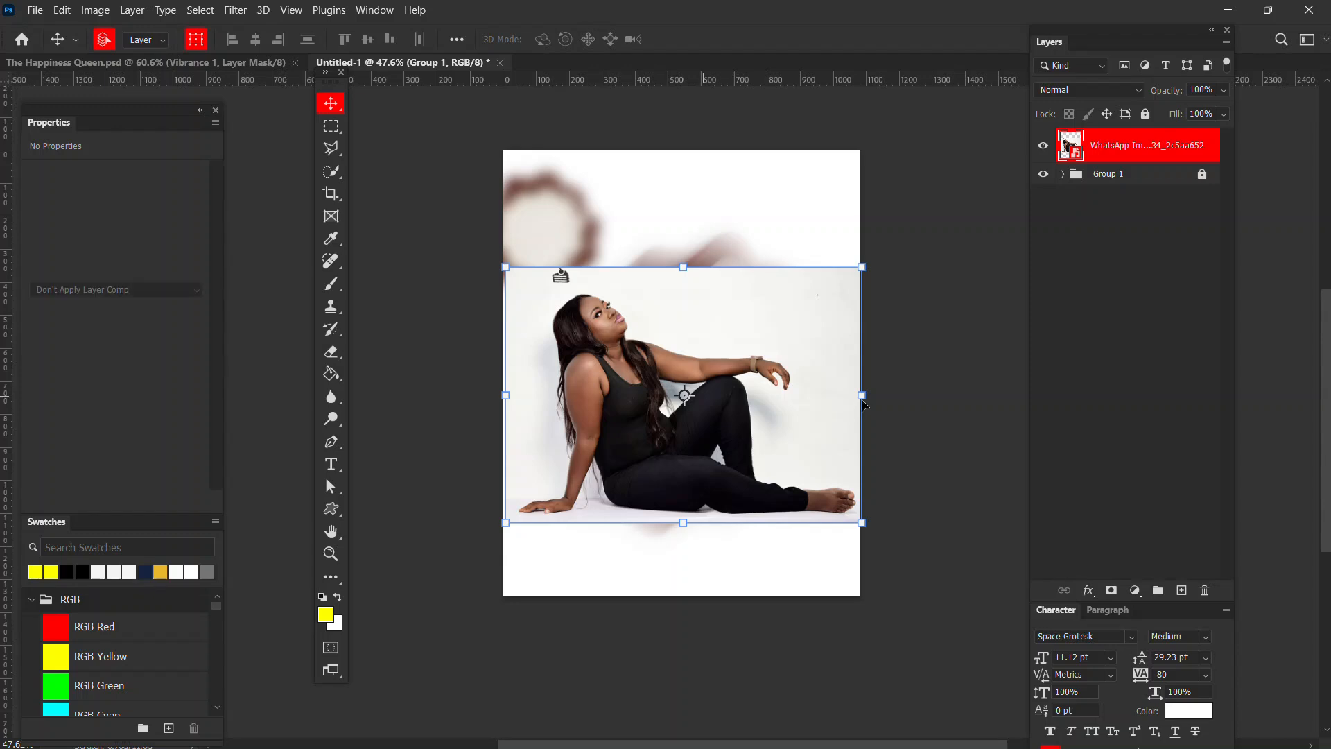
pyautogui.click(863, 396)
pyautogui.moveTo(812, 387); pyautogui.dragTo(814, 388)
pyautogui.moveTo(682, 426); pyautogui.dragTo(697, 429)
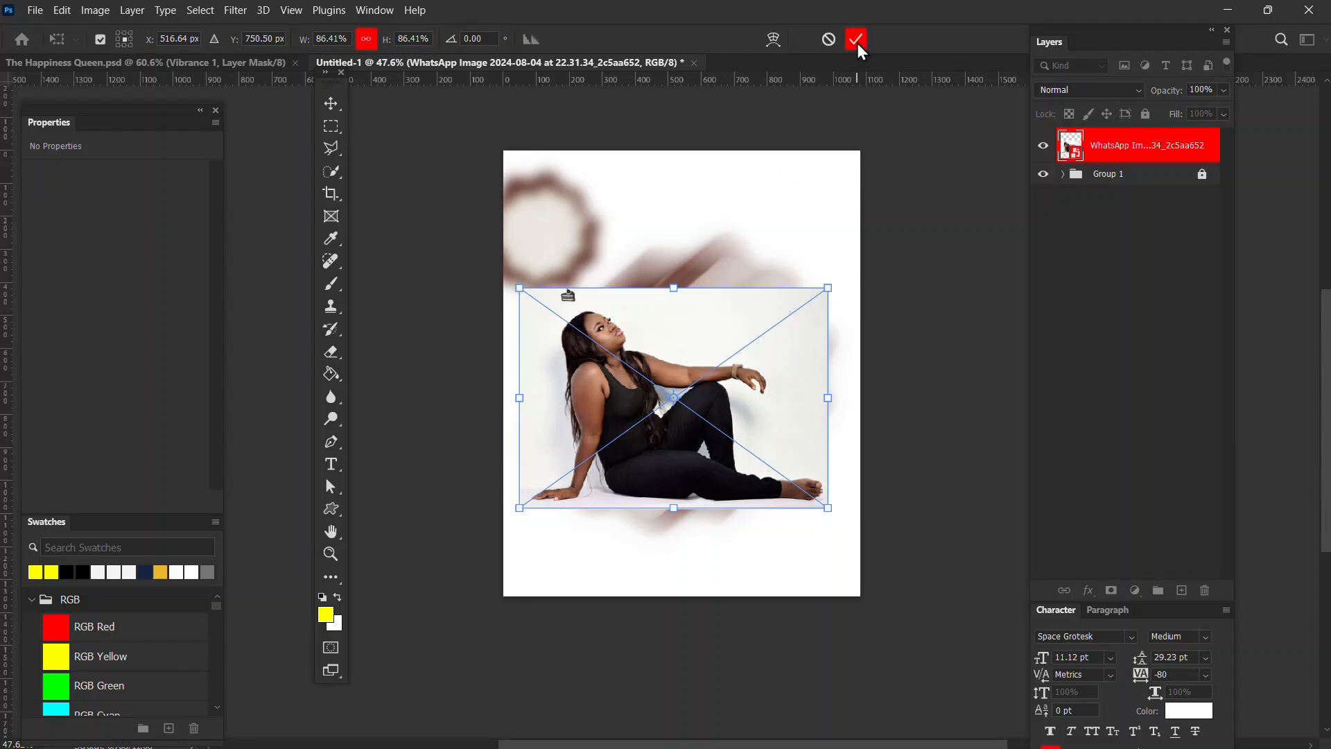
pyautogui.press('Return')
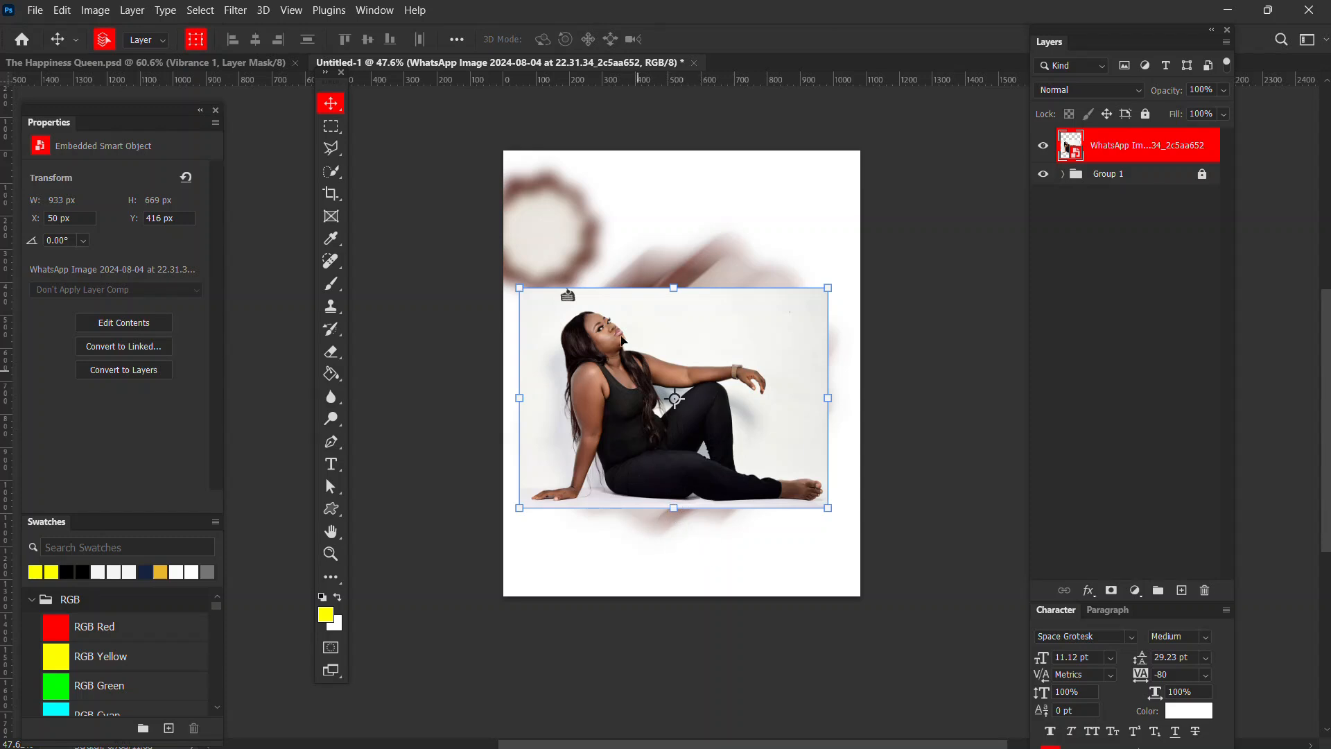
# - Select the seated woman as the photo's subject and mask out the photo's backdrop with a layer mask
pyautogui.click(199, 11)
pyautogui.click(256, 212)
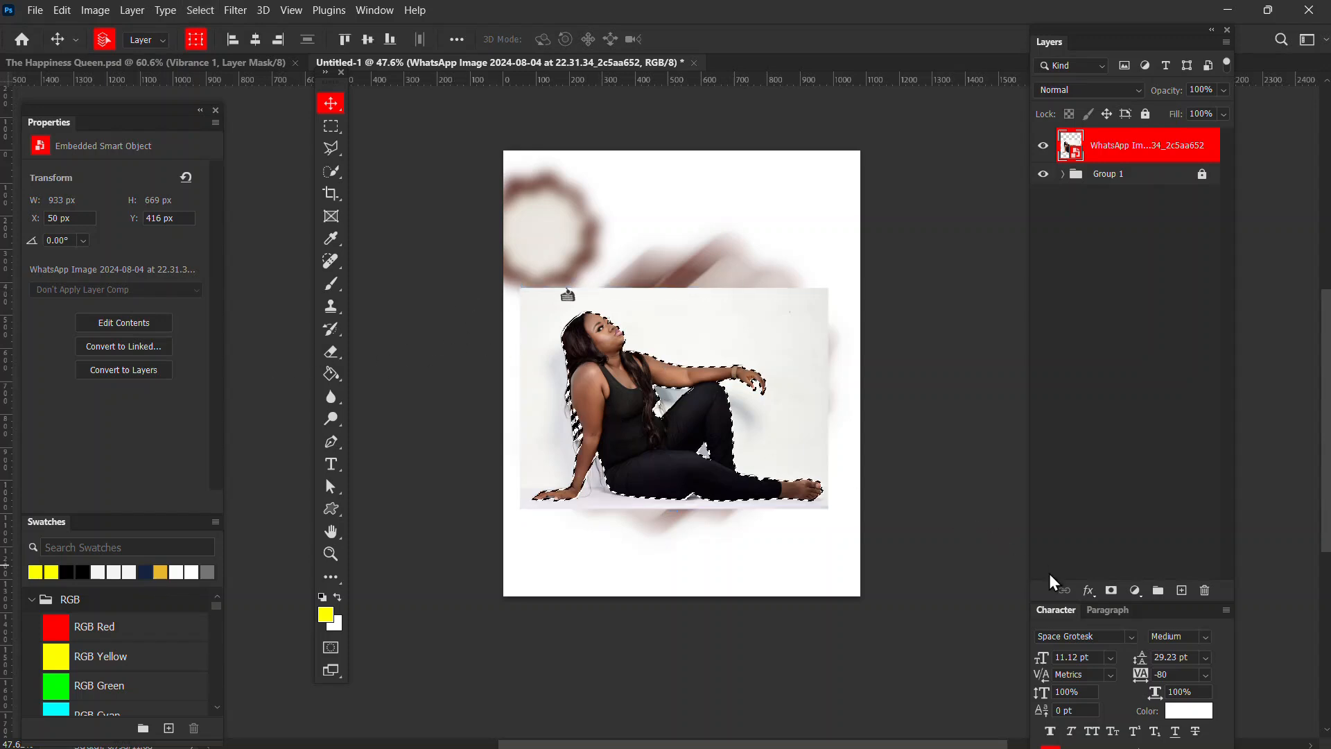
pyautogui.click(1111, 590)
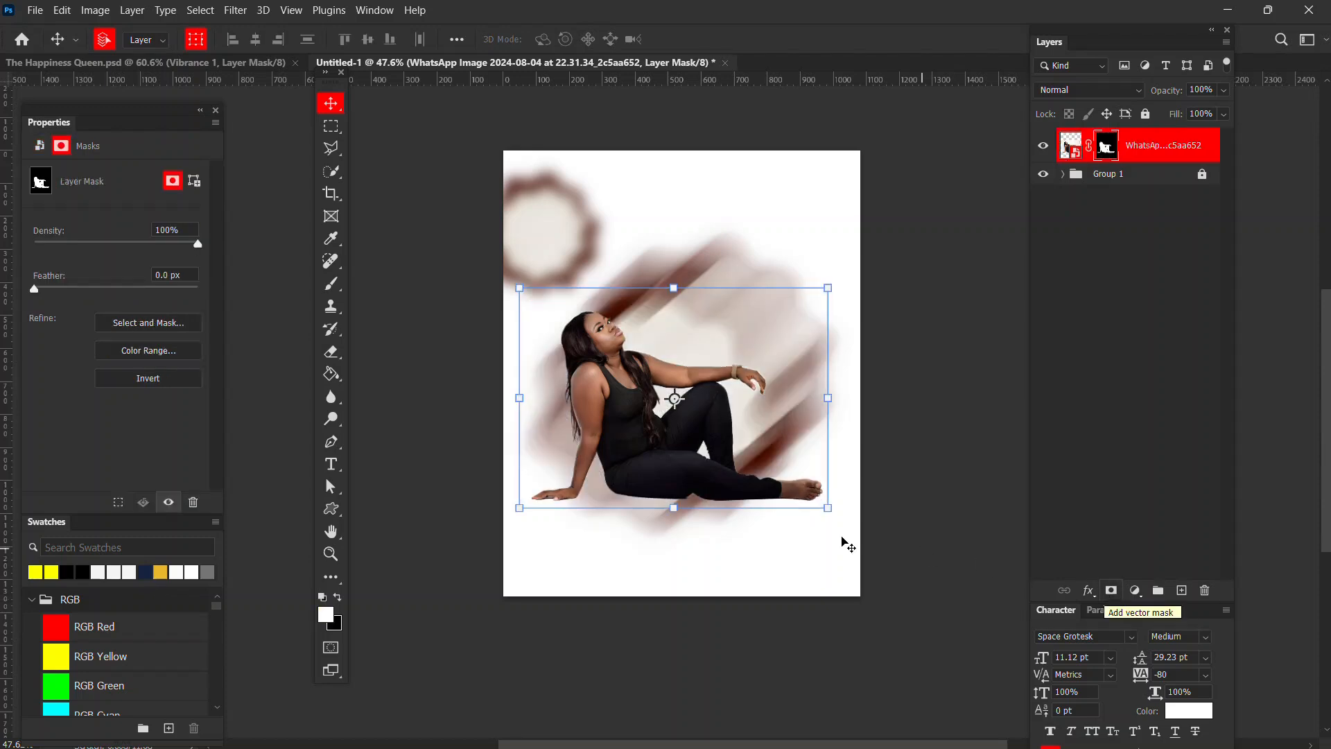
# - Duplicate the masked photo layer and delete the layer mask from the lower, original photo layer
pyautogui.scroll(1, 767, 509)
pyautogui.scroll(5, 767, 509)
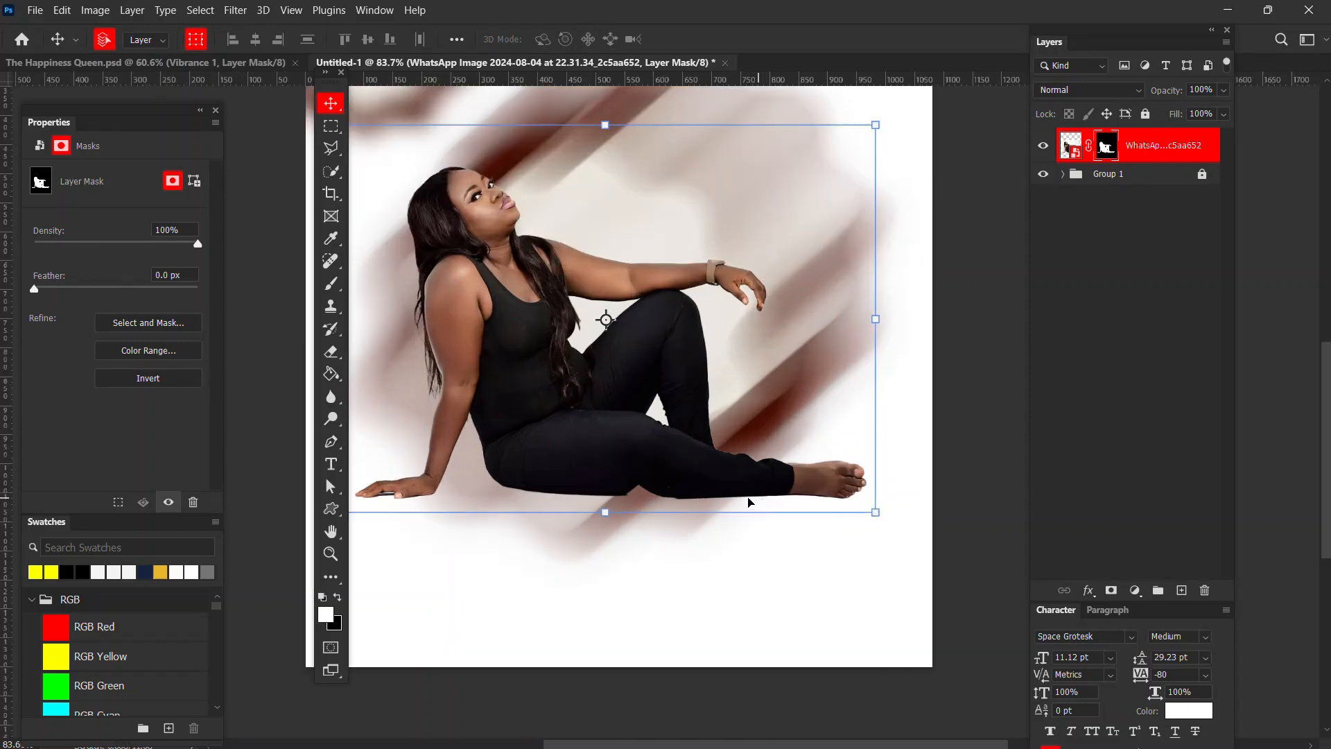
pyautogui.scroll(12, 548, 498)
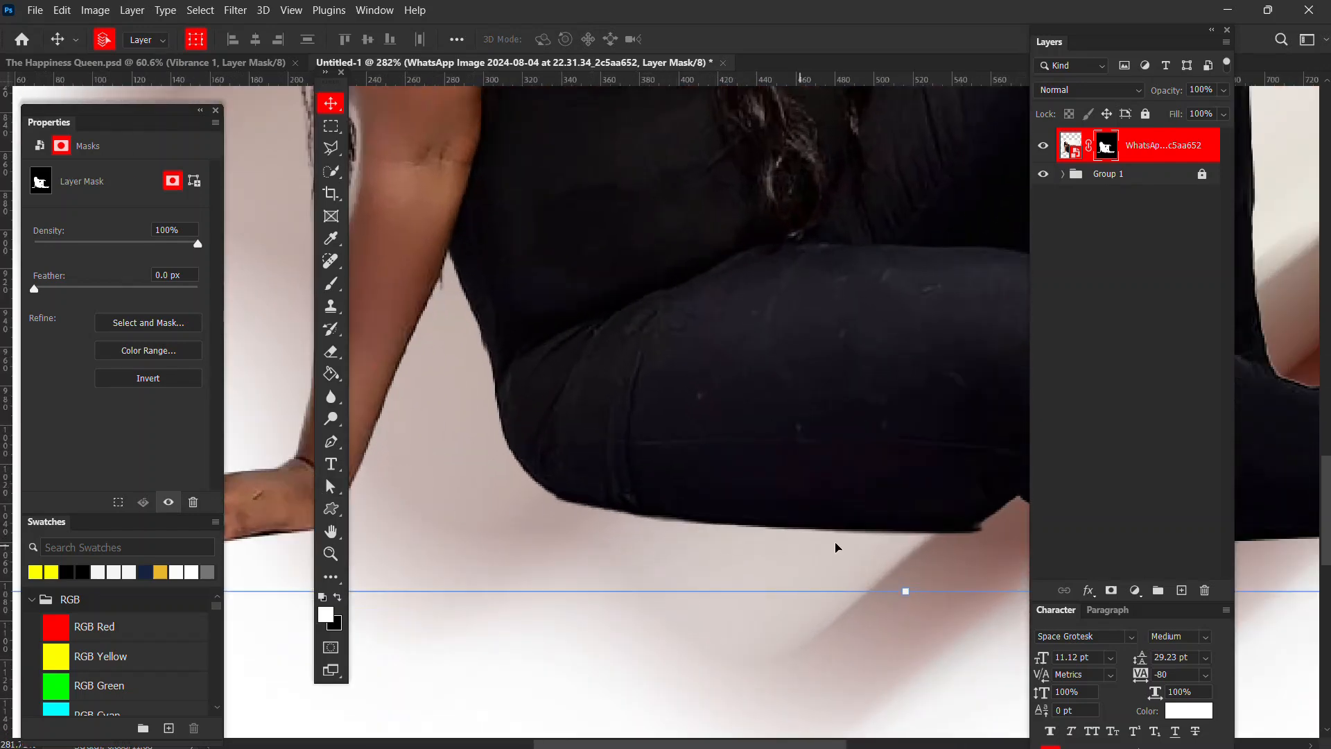
pyautogui.scroll(-12, 820, 527)
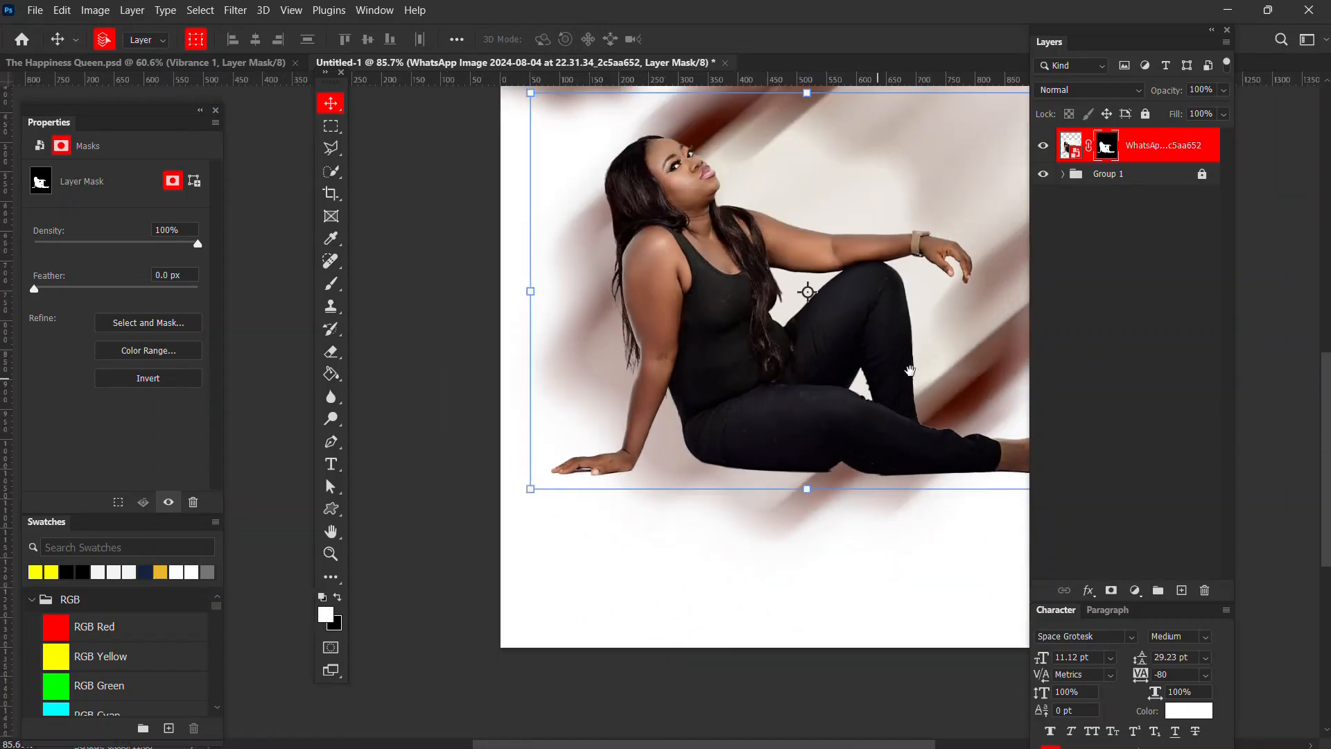
pyautogui.moveTo(988, 287); pyautogui.dragTo(984, 287)
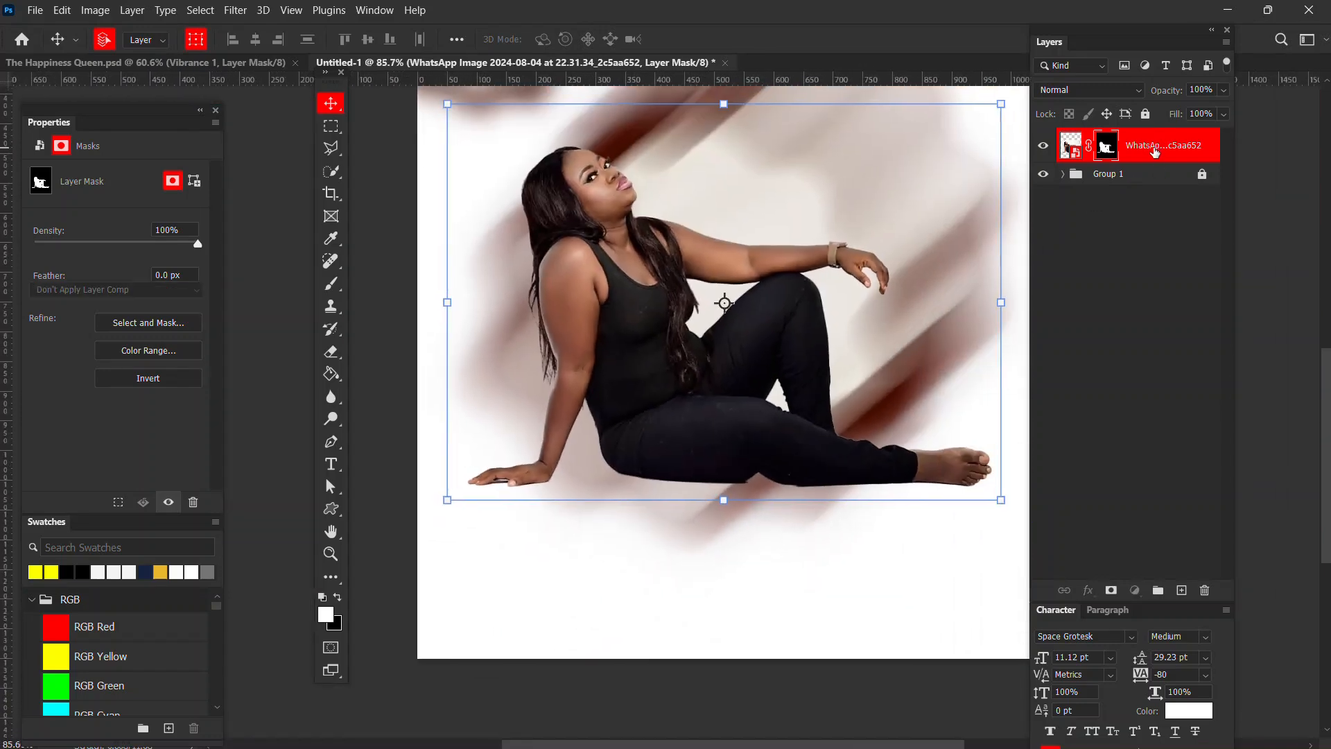
pyautogui.click(1072, 145)
pyautogui.hotkey('ctrl', 'j')
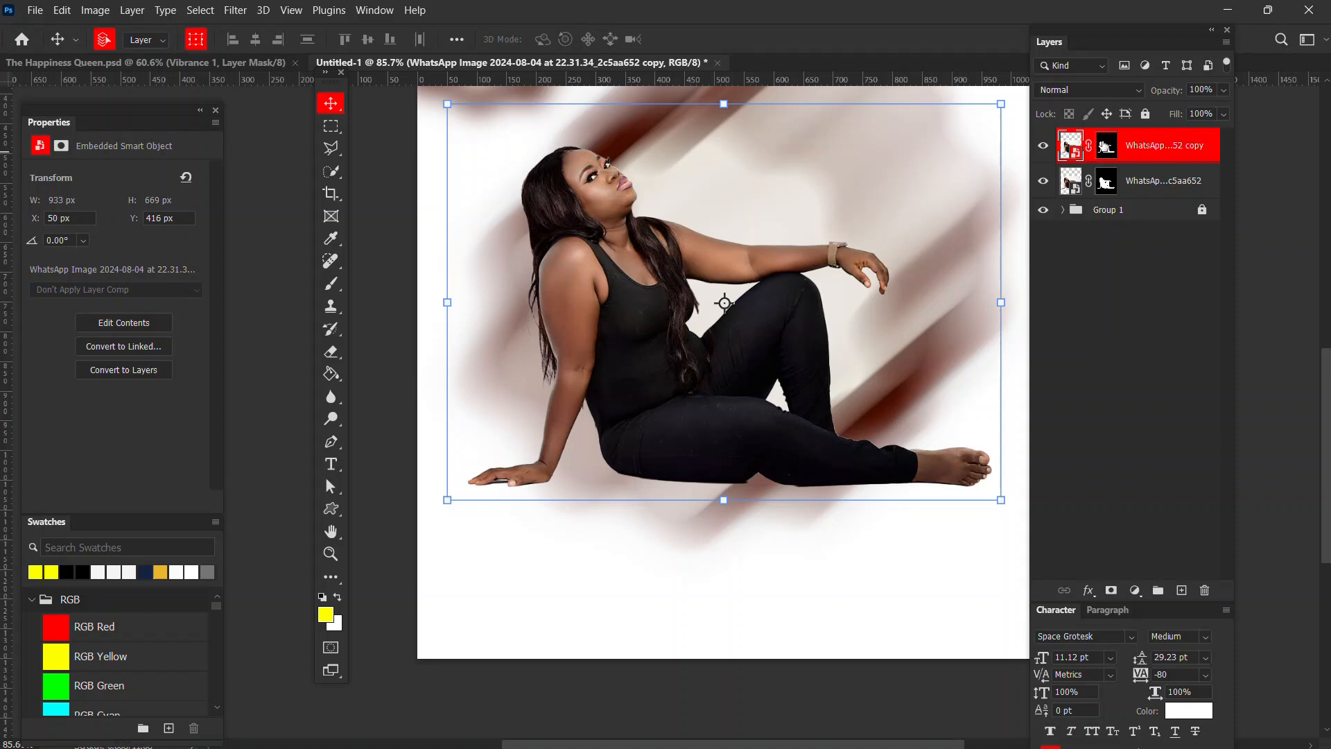
pyautogui.click(1107, 183)
pyautogui.rightClick(1107, 184)
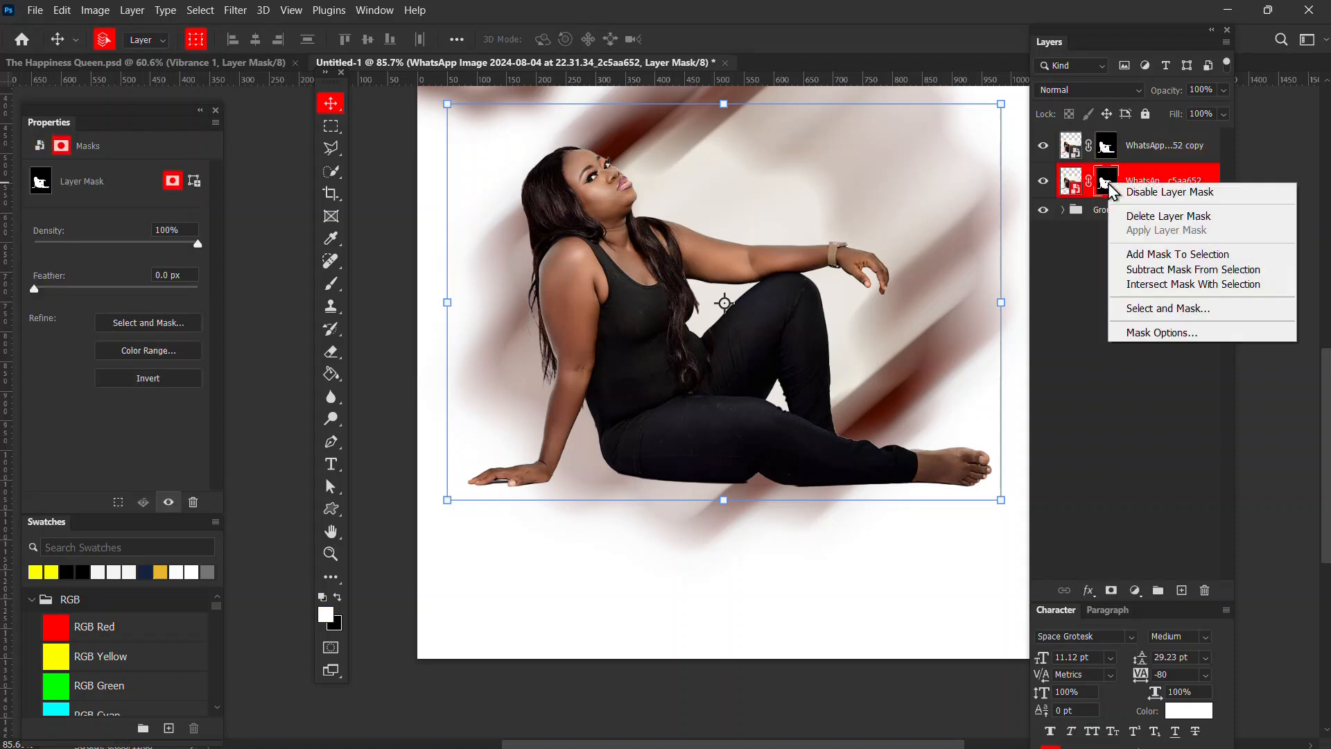
pyautogui.click(1142, 221)
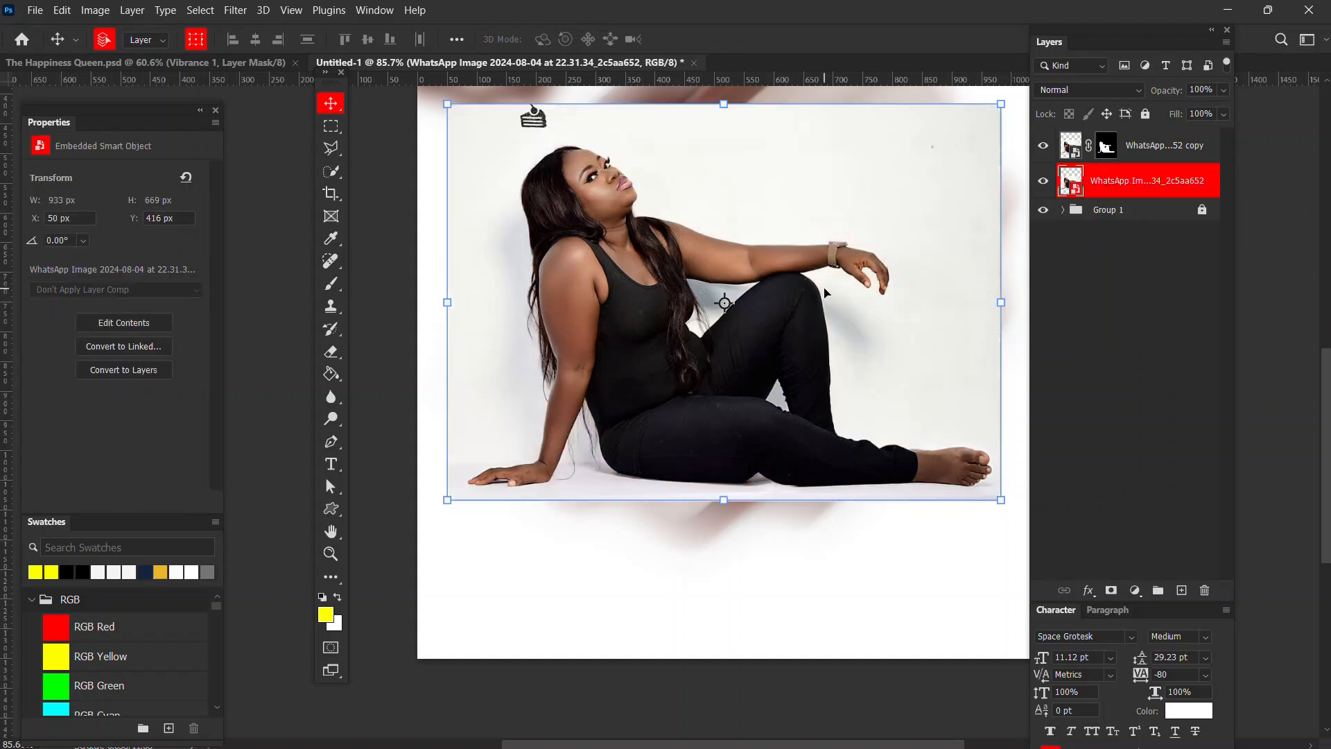
# - Add a white layer mask to the lower, original photo layer
pyautogui.rightClick(1108, 145)
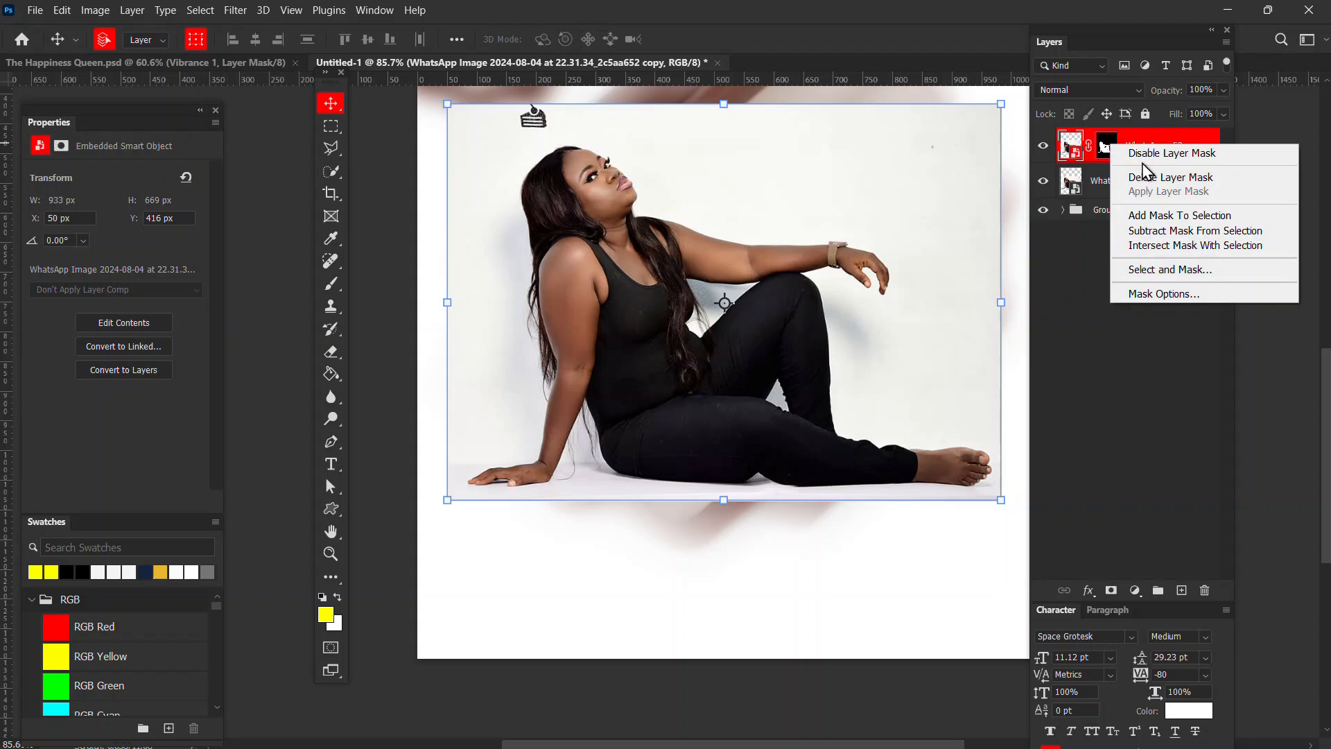
pyautogui.click(1141, 142)
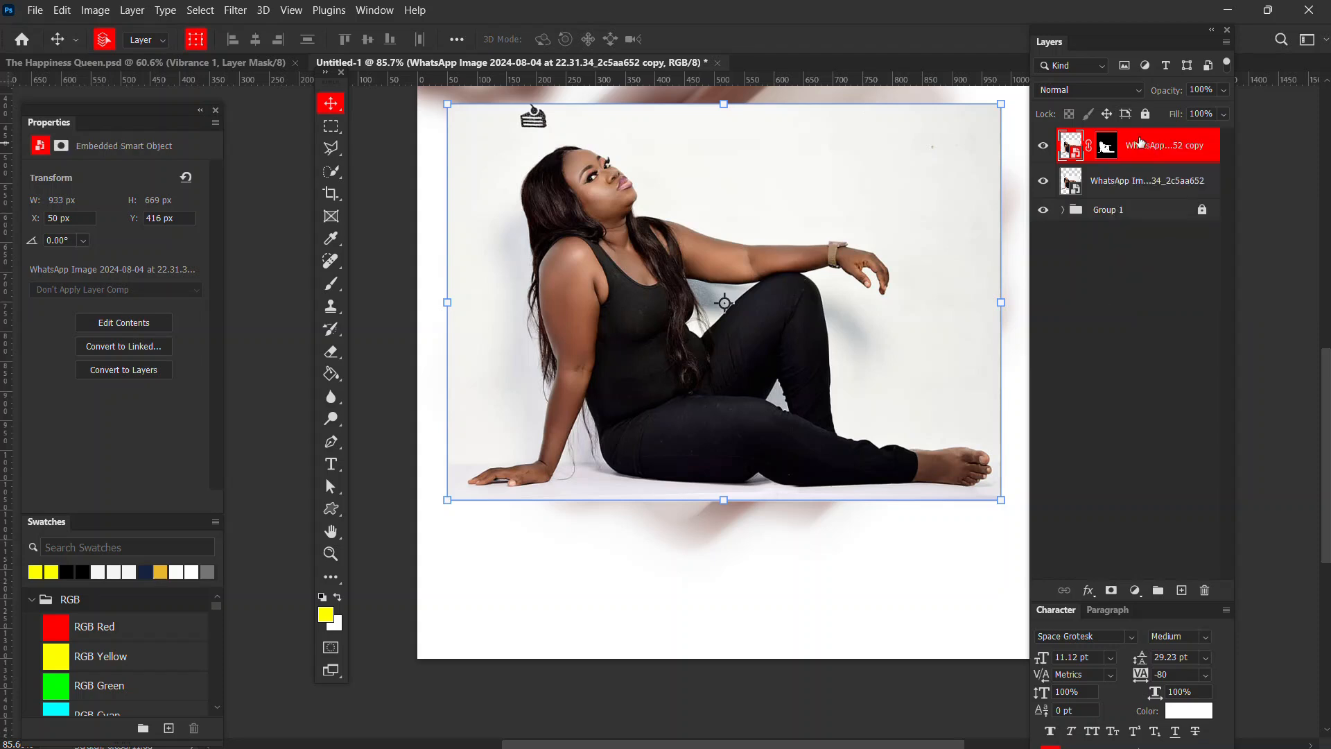
pyautogui.click(1121, 186)
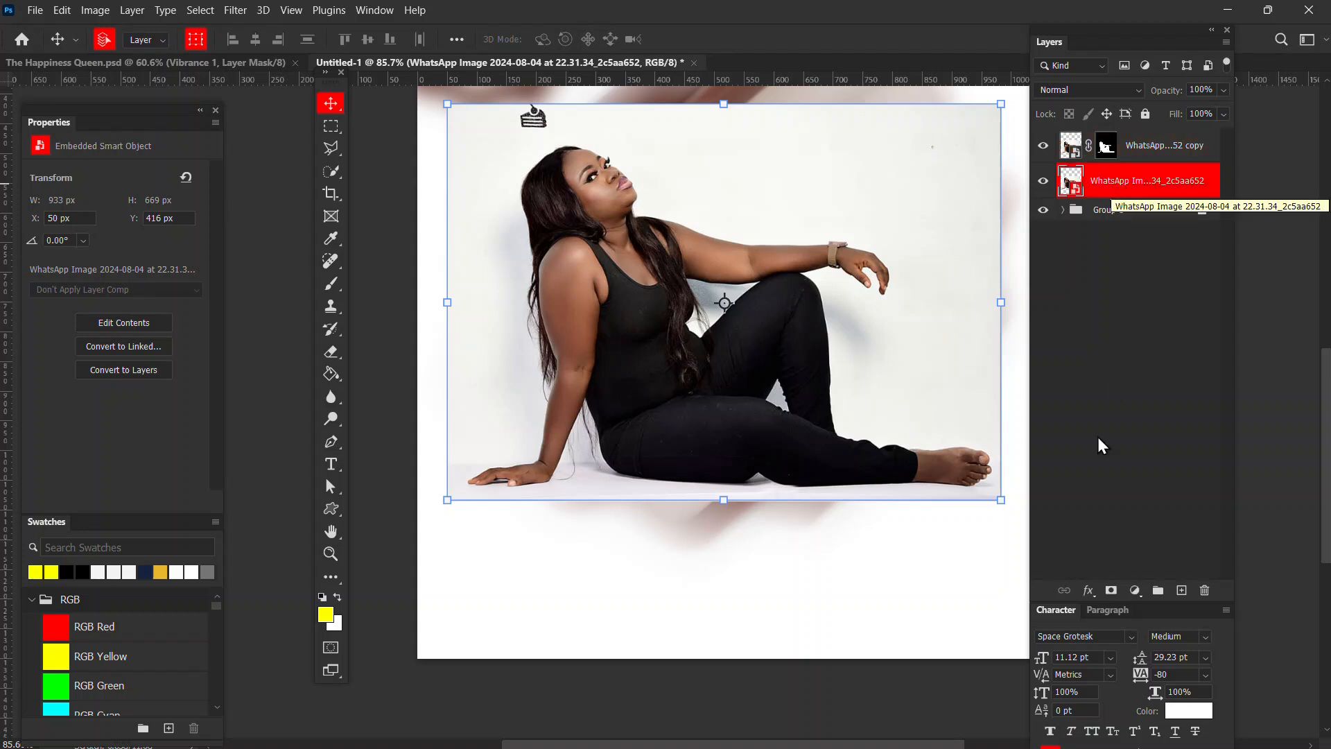
pyautogui.click(1112, 590)
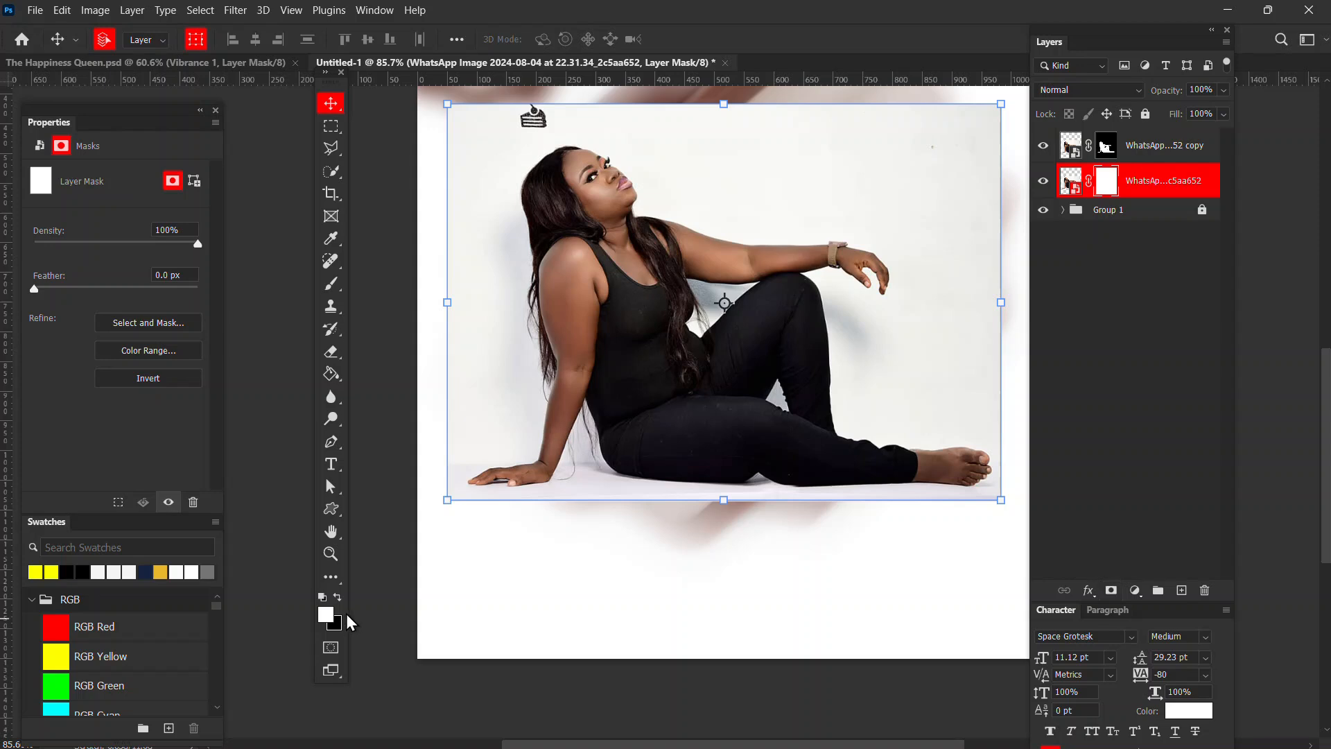
# - Set up a soft 196 px brush with 0% hardness and black as the foreground colour
pyautogui.press('b')
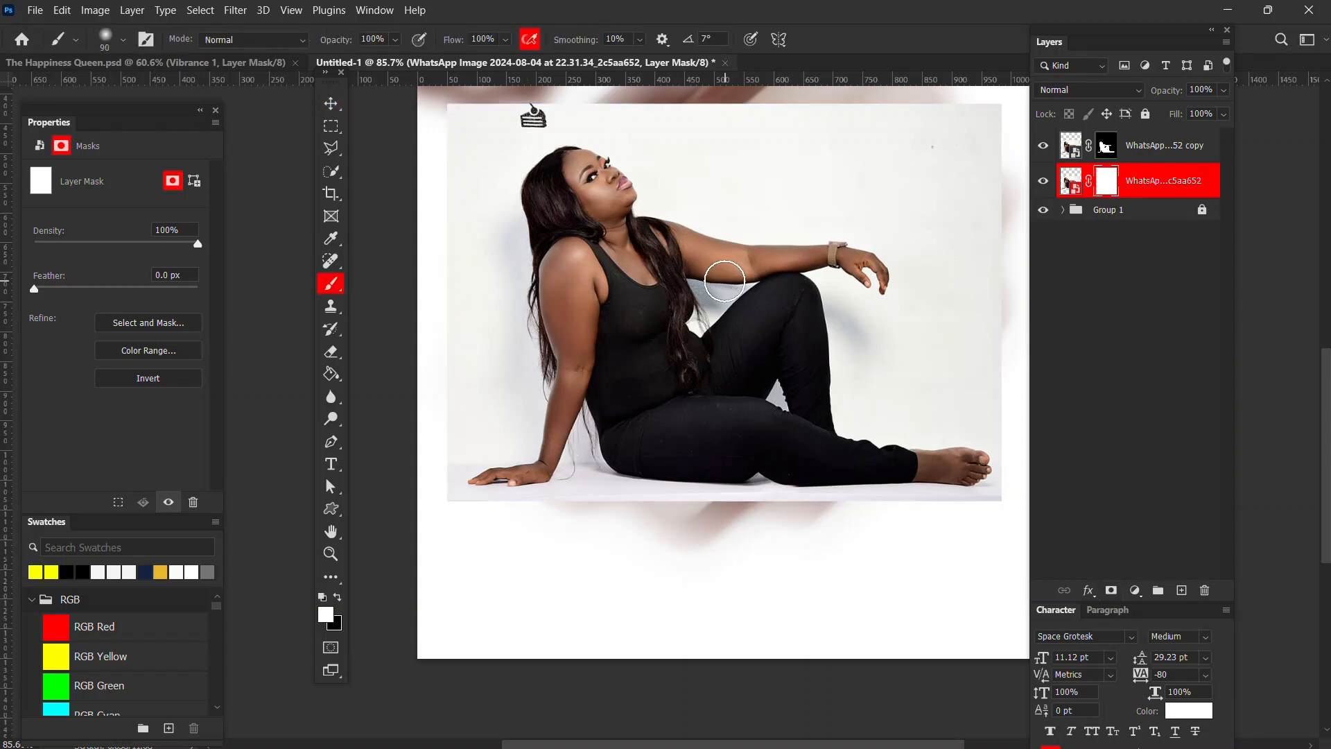
pyautogui.rightClick(726, 281)
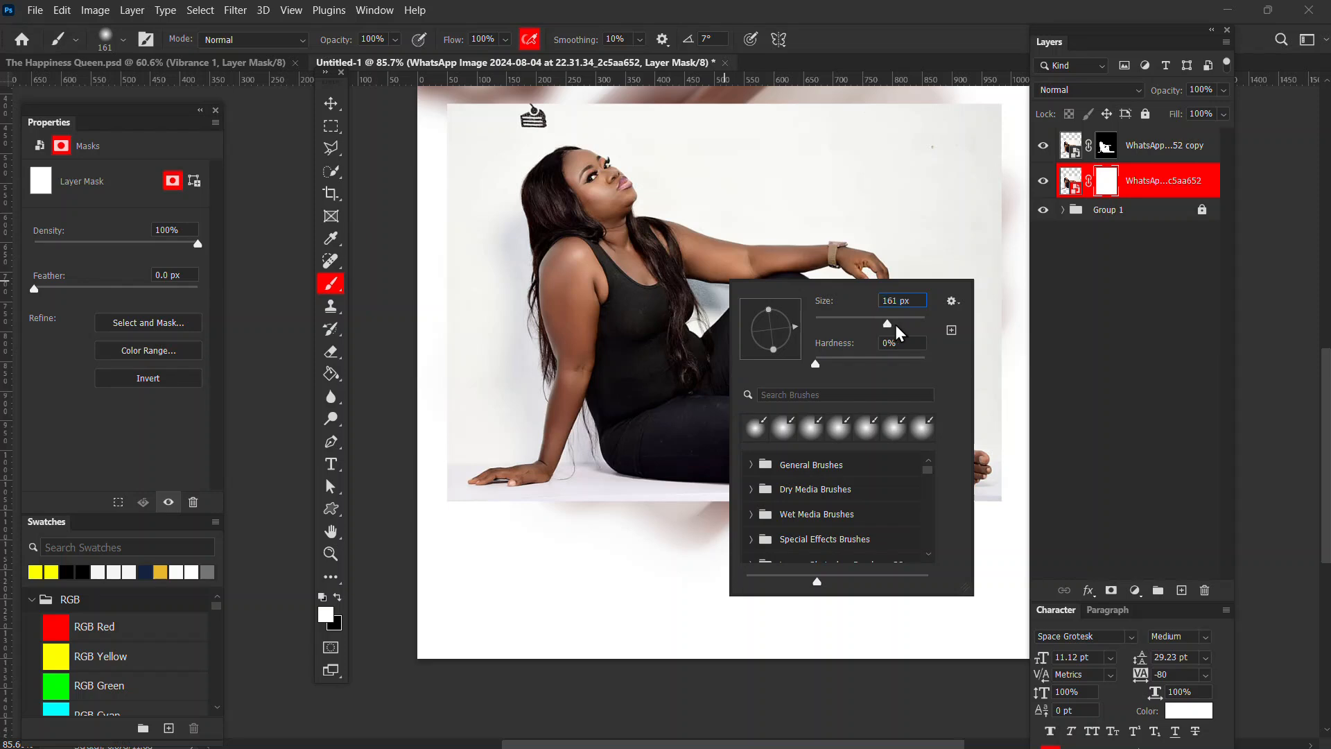
pyautogui.moveTo(900, 324); pyautogui.dragTo(897, 324)
pyautogui.click(735, 203)
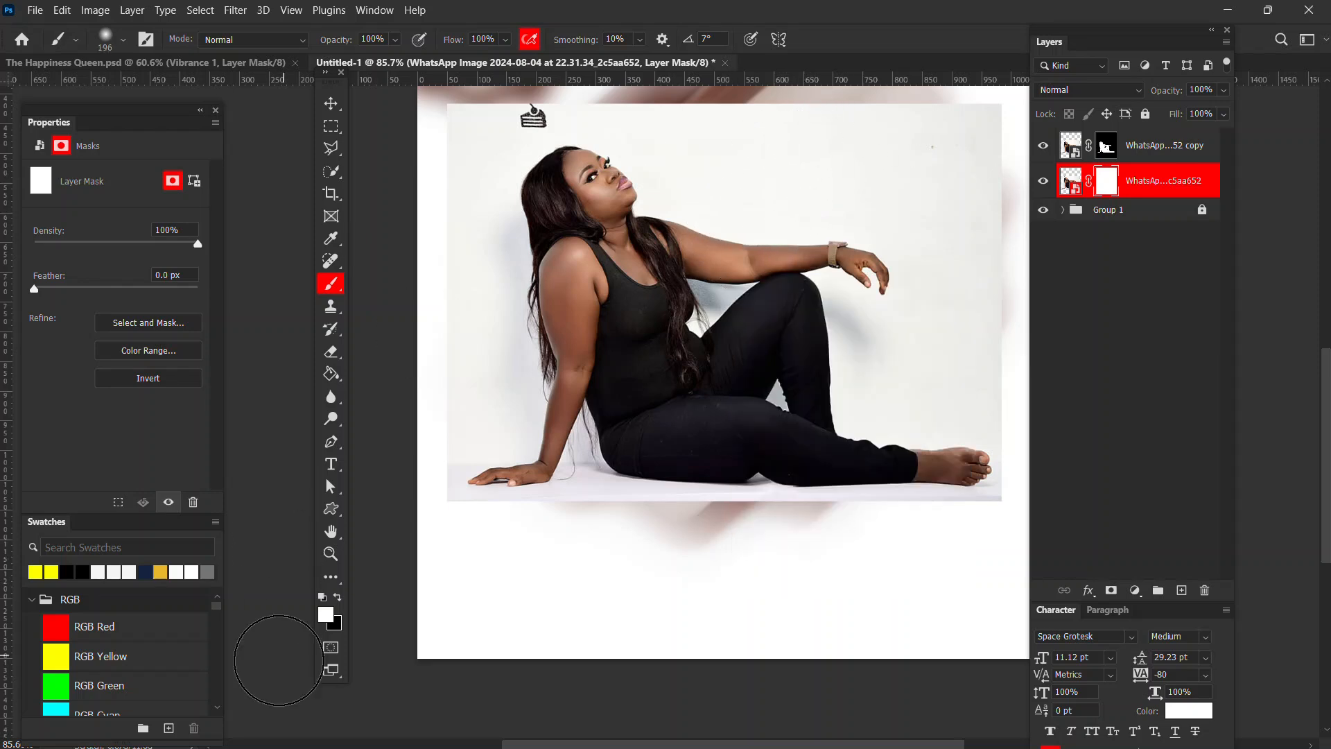
pyautogui.press('d')
pyautogui.press('x')
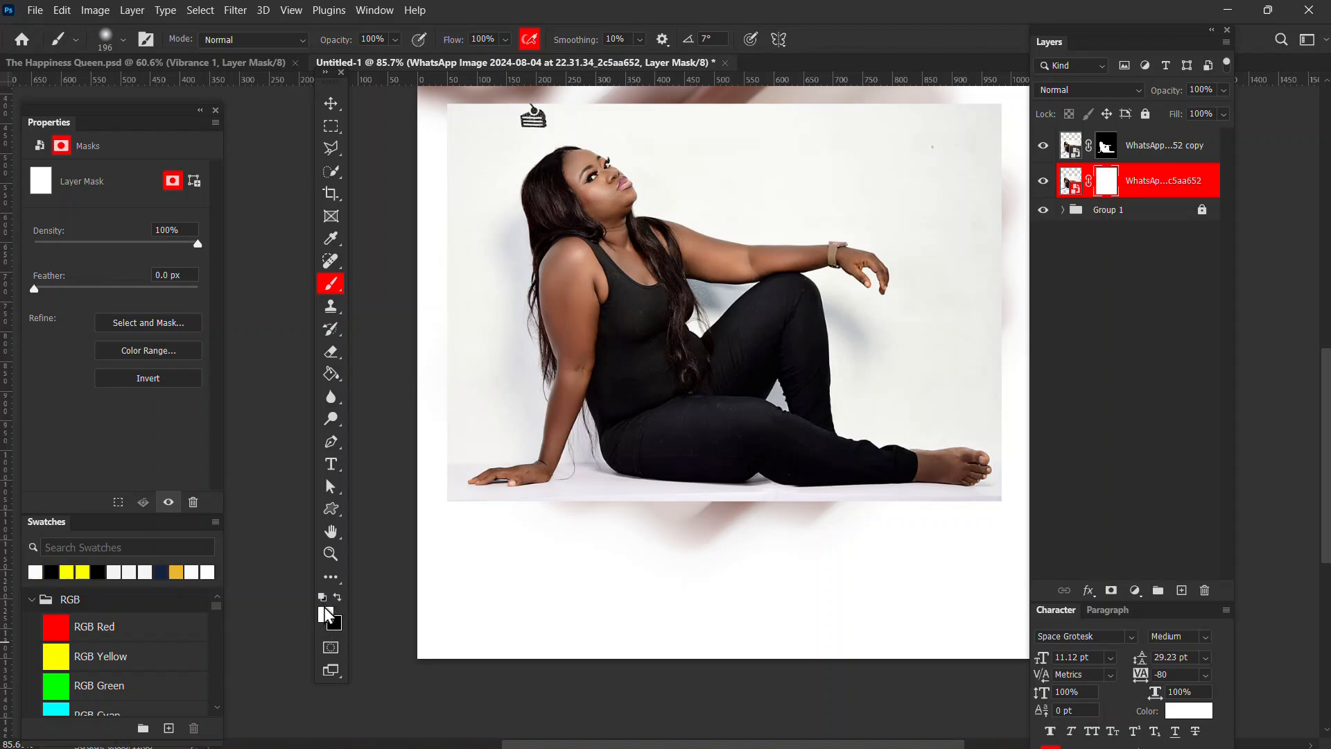
pyautogui.click(337, 598)
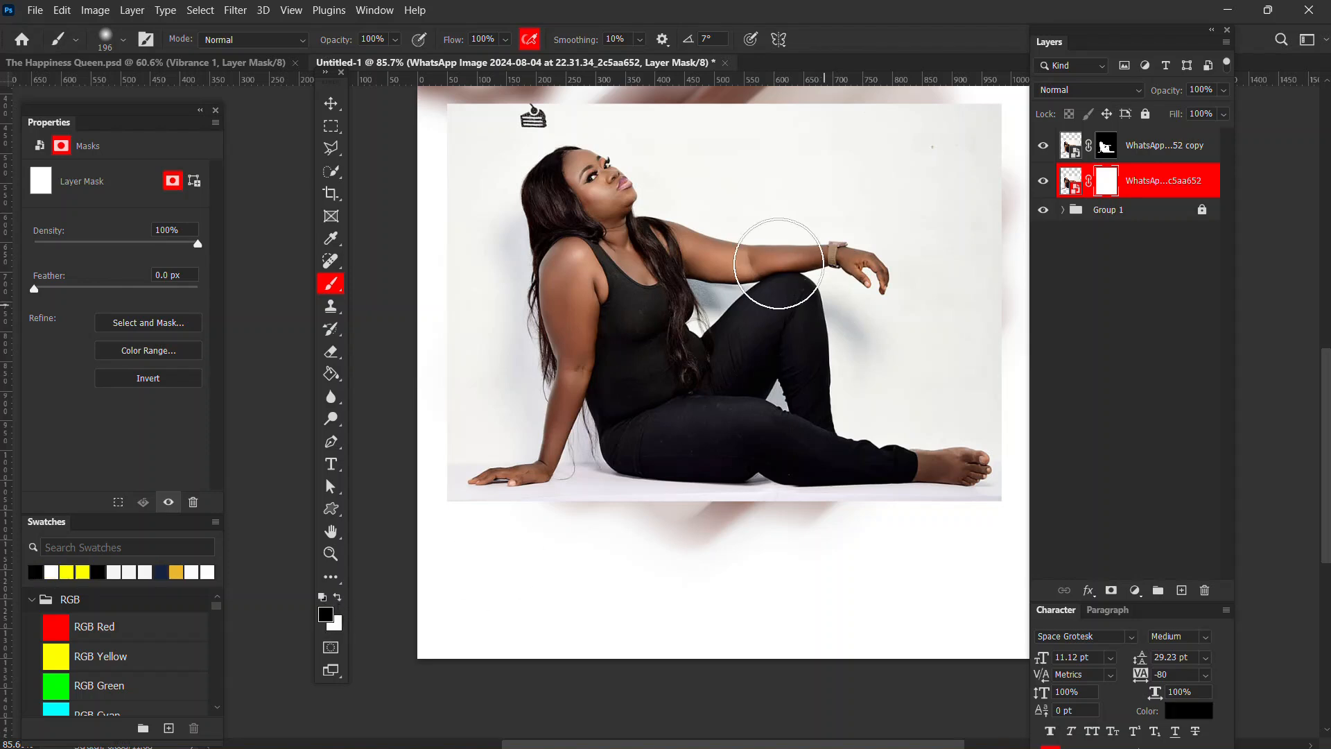
# - Paint black on the lower photo's mask to hide the backdrop above, behind and below the woman
pyautogui.moveTo(839, 181)
pyautogui.mouseDown()
pyautogui.moveTo(921, 154)
pyautogui.moveTo(534, 126)
pyautogui.moveTo(449, 170)
pyautogui.moveTo(467, 162)
pyautogui.moveTo(525, 231)
pyautogui.moveTo(520, 316)
pyautogui.moveTo(397, 371)
pyautogui.moveTo(570, 368)
pyautogui.moveTo(486, 409)
pyautogui.mouseUp()
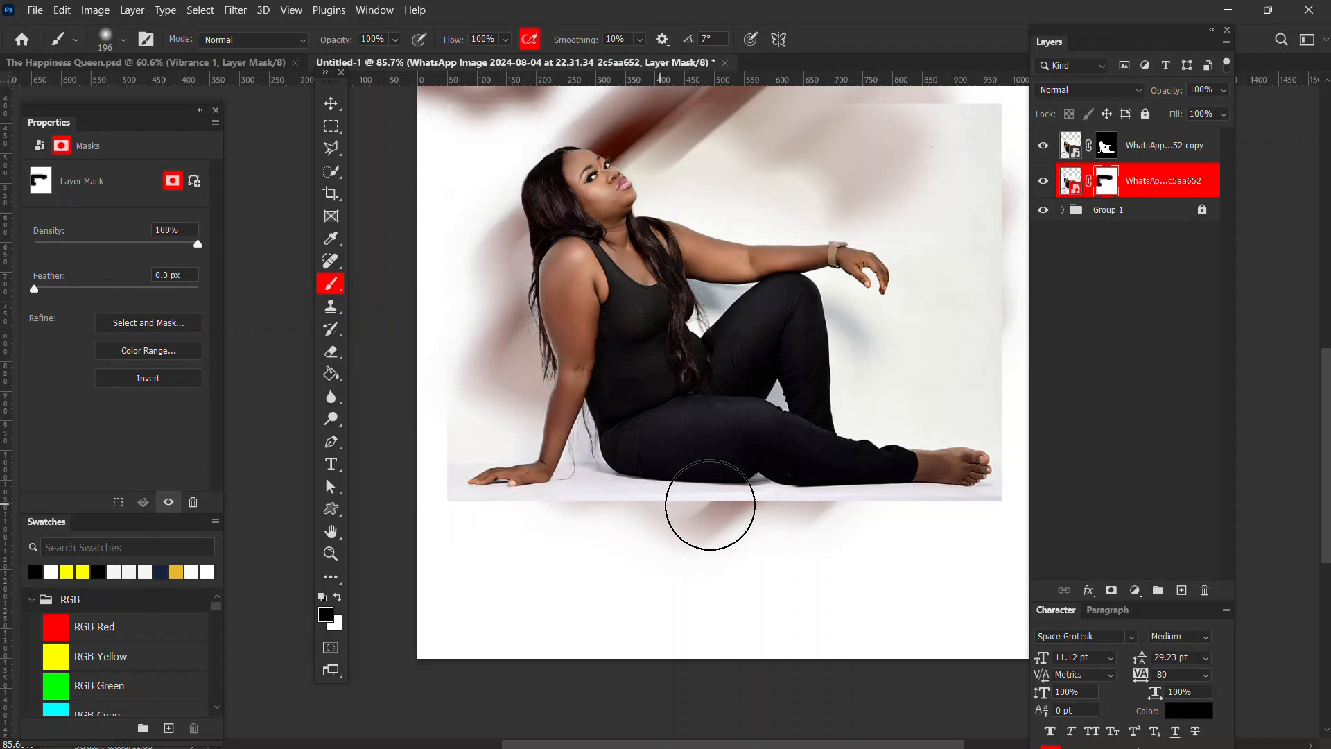
pyautogui.scroll(2, 704, 505)
pyautogui.moveTo(568, 456); pyautogui.dragTo(728, 440)
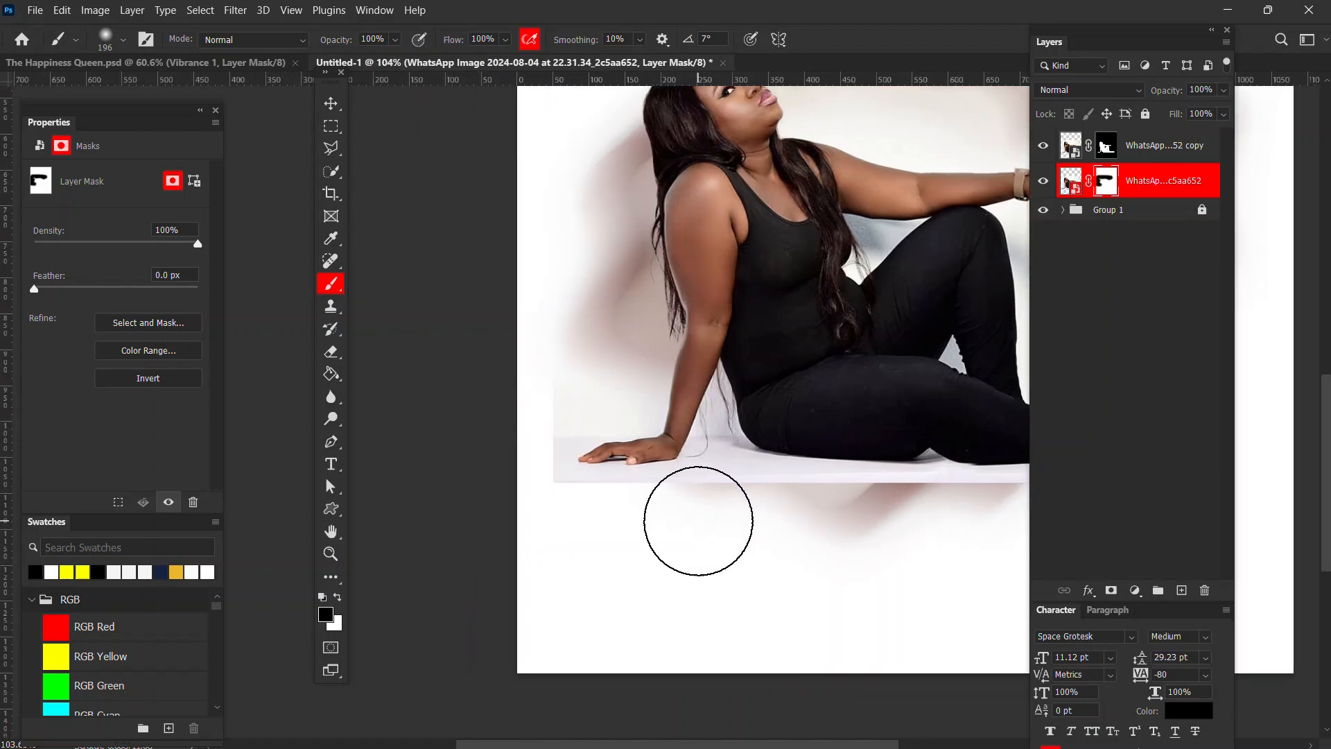
pyautogui.moveTo(681, 539)
pyautogui.mouseDown()
pyautogui.moveTo(541, 530)
pyautogui.moveTo(531, 511)
pyautogui.moveTo(513, 447)
pyautogui.moveTo(520, 388)
pyautogui.moveTo(550, 351)
pyautogui.moveTo(577, 362)
pyautogui.mouseUp()
pyautogui.scroll(-3, 656, 392)
pyautogui.moveTo(850, 353); pyautogui.dragTo(619, 414)
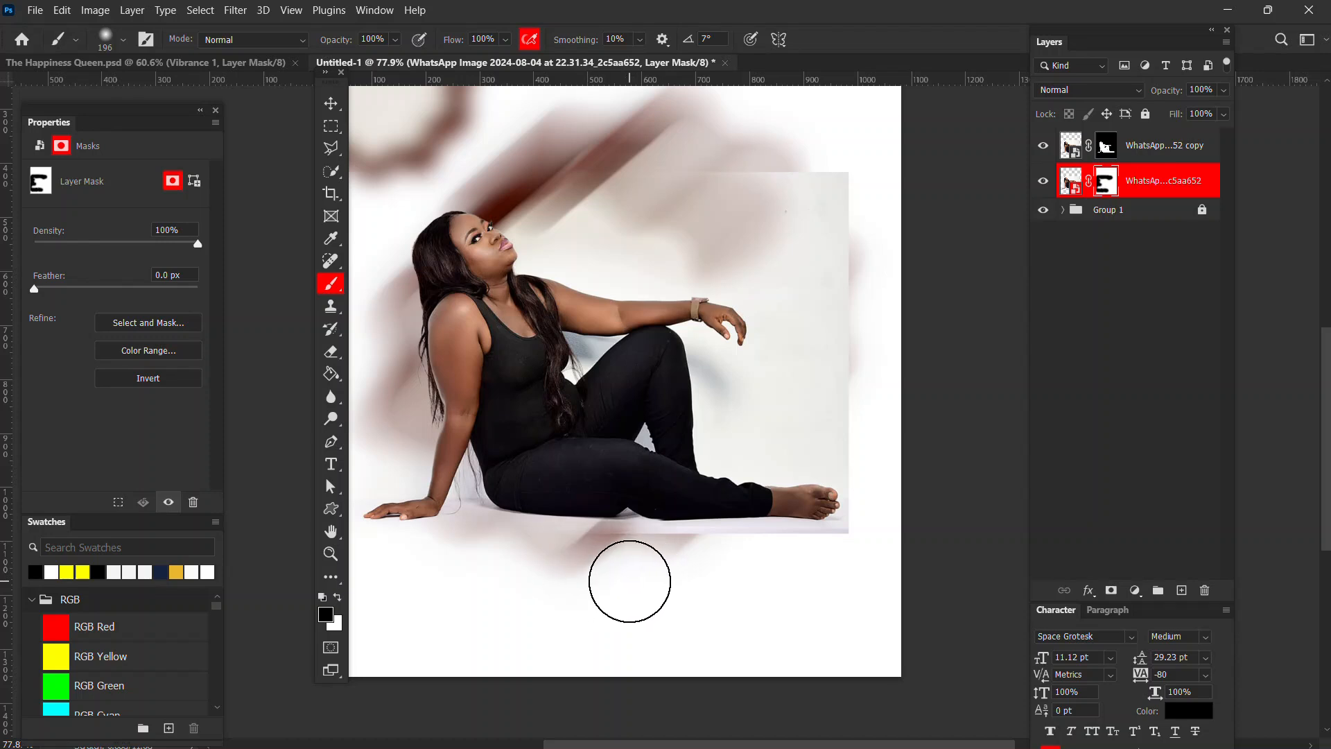
# - Reduce the brush to 90 px and mask out the photo's edge beneath and beside the woman's feet
pyautogui.press('[')
pyautogui.press('[')
pyautogui.press('[')
pyautogui.press('[')
pyautogui.press('[')
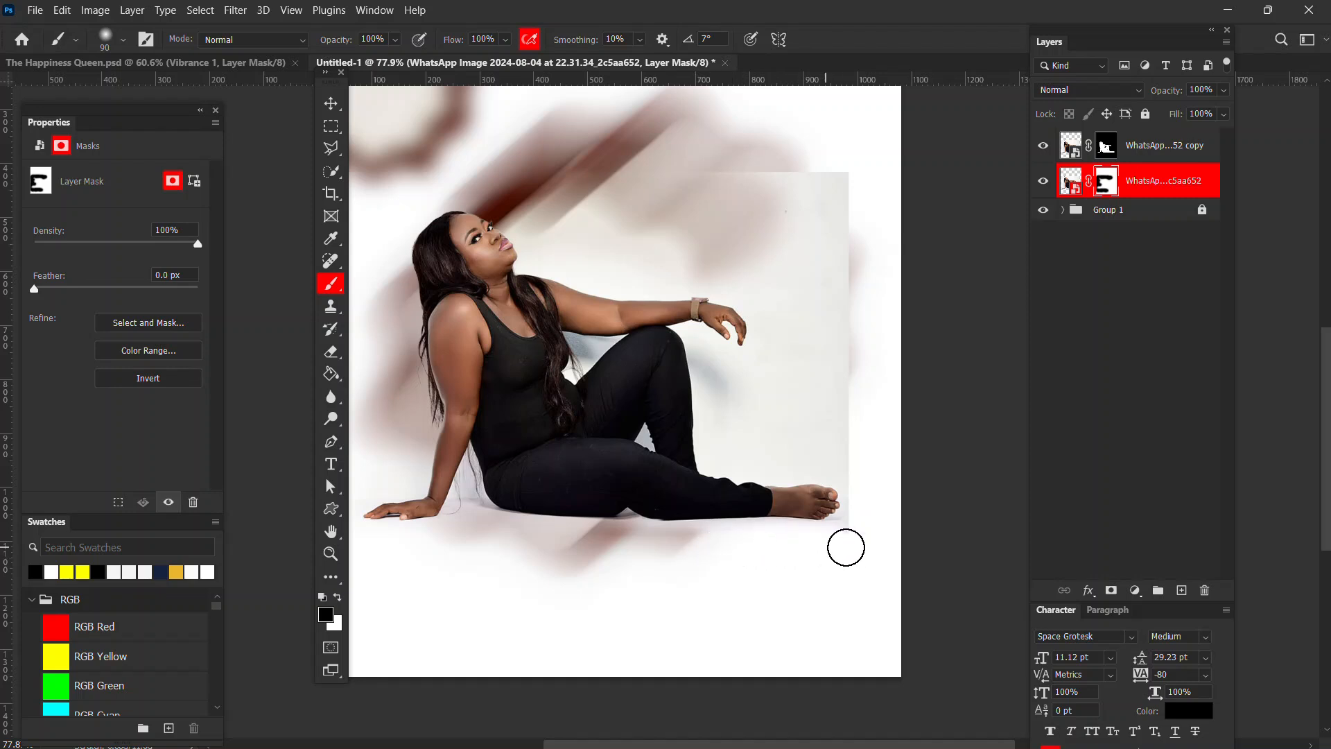
pyautogui.moveTo(846, 548)
pyautogui.mouseDown()
pyautogui.moveTo(856, 455)
pyautogui.moveTo(844, 402)
pyautogui.mouseUp()
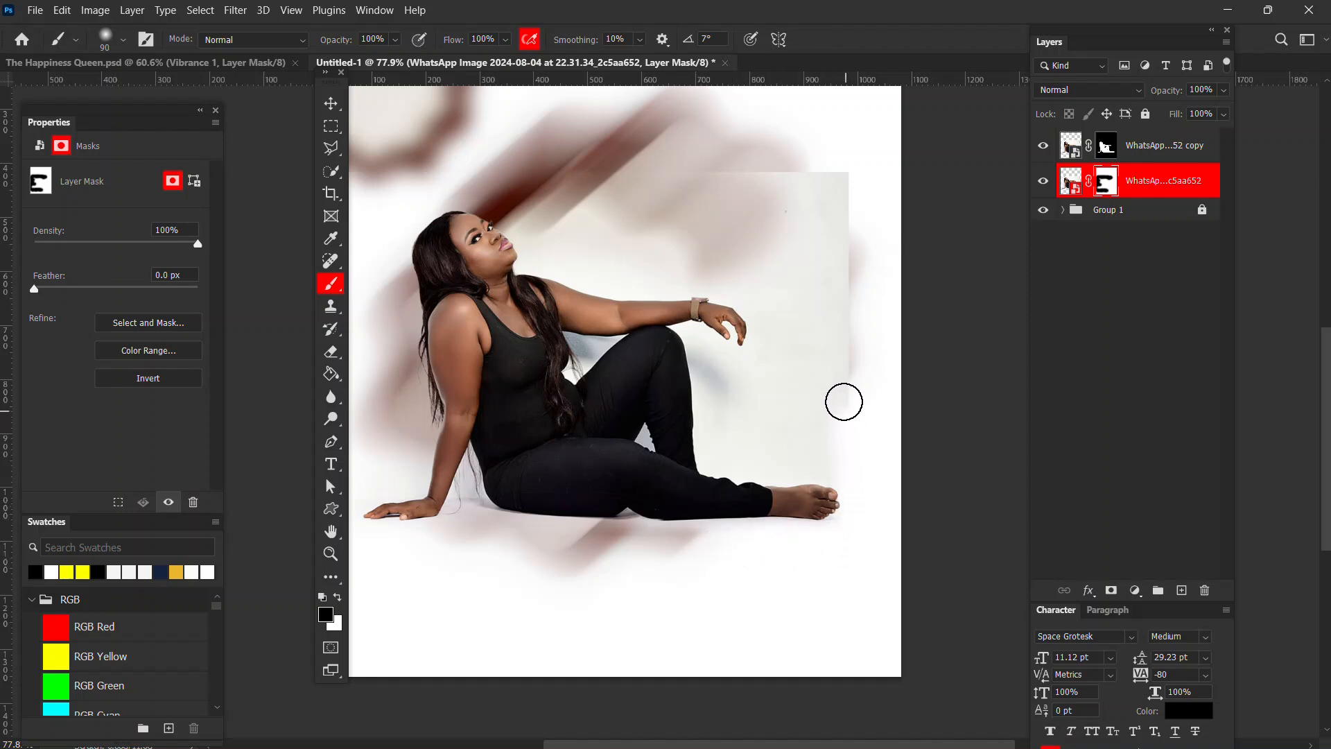
# - Enlarge the brush to 300 px and mask out the backdrop around the outstretched hand and above the woman
pyautogui.press(']')
pyautogui.press(']')
pyautogui.press(']')
pyautogui.press(']')
pyautogui.press(']')
pyautogui.press(']')
pyautogui.press(']')
pyautogui.moveTo(846, 280)
pyautogui.mouseDown()
pyautogui.moveTo(850, 210)
pyautogui.moveTo(828, 197)
pyautogui.mouseUp()
pyautogui.moveTo(597, 167)
pyautogui.mouseDown()
pyautogui.moveTo(580, 238)
pyautogui.moveTo(592, 282)
pyautogui.moveTo(808, 350)
pyautogui.moveTo(796, 370)
pyautogui.moveTo(577, 307)
pyautogui.moveTo(754, 276)
pyautogui.moveTo(737, 322)
pyautogui.mouseUp()
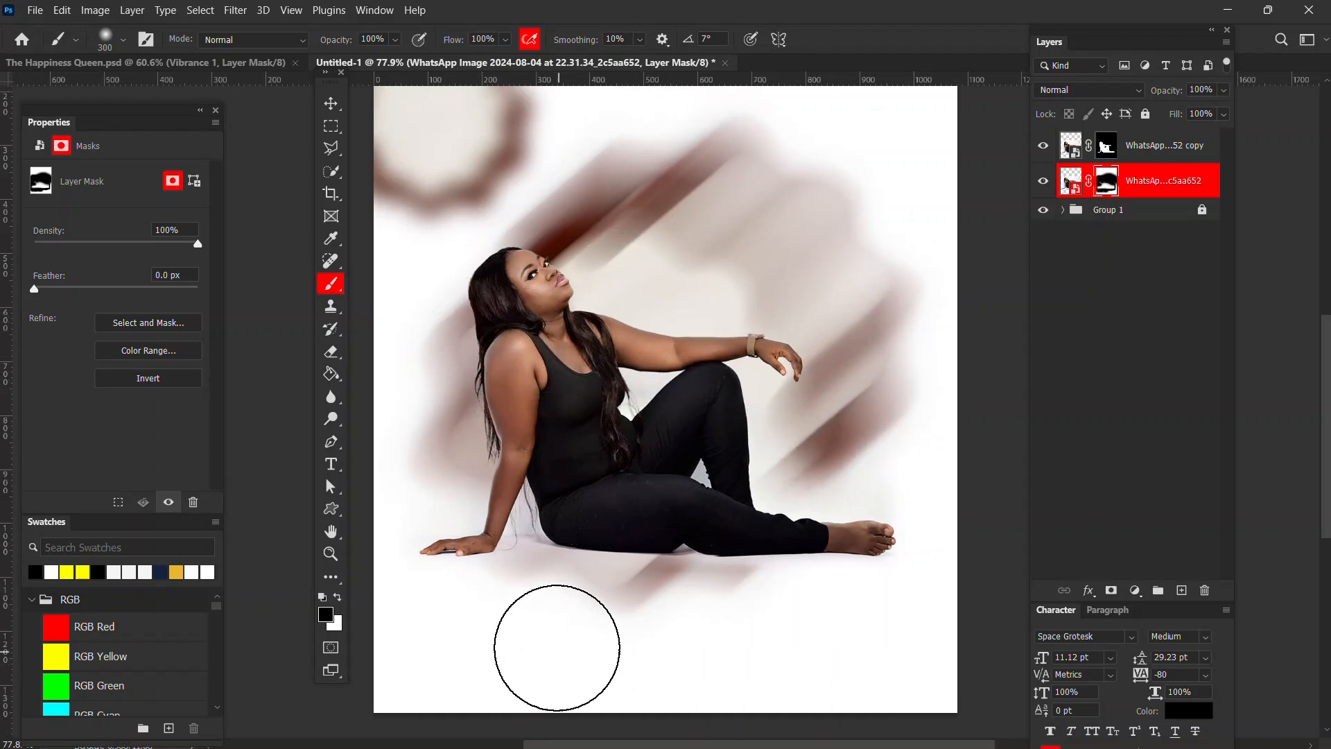
# - Reduce the brush to 125 px and hide the locked background group so only the woman's photo layers show
pyautogui.press('[')
pyautogui.press('[')
pyautogui.press('[')
pyautogui.press('[')
pyautogui.press('[')
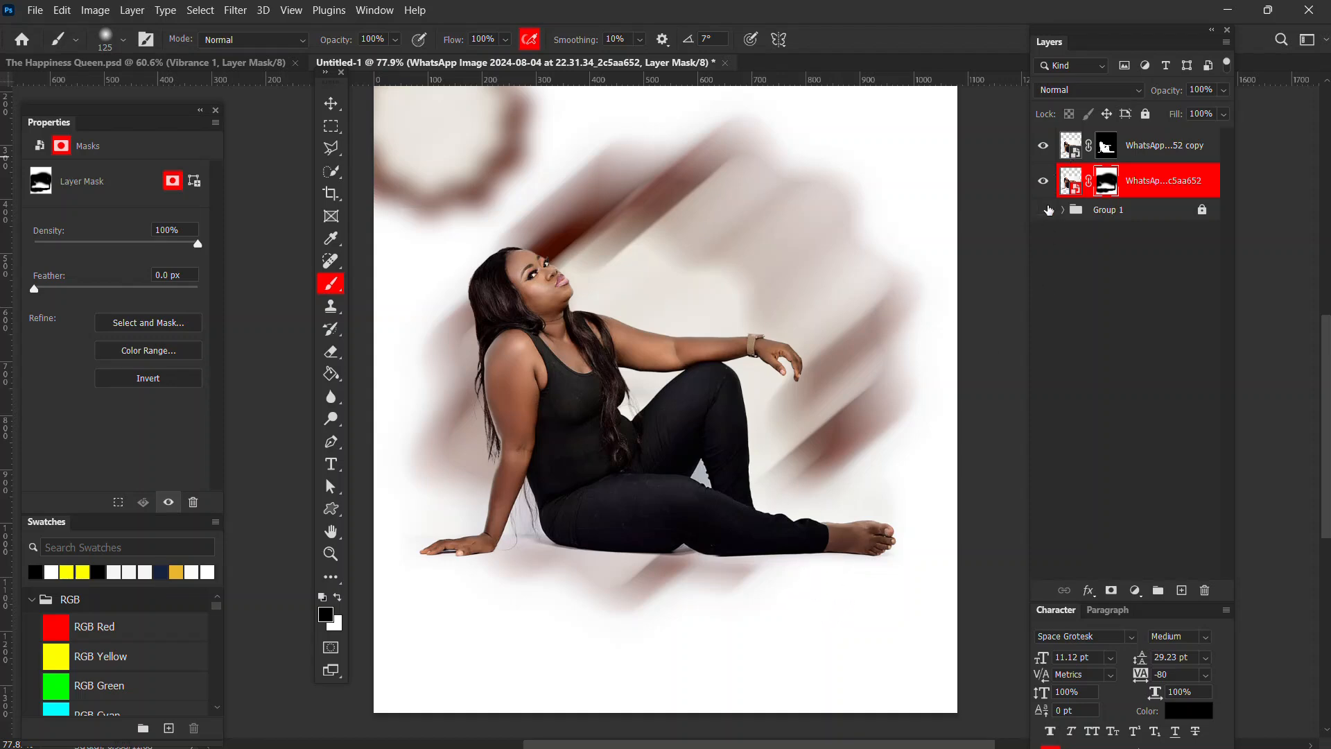
pyautogui.click(1049, 210)
pyautogui.scroll(5, 714, 513)
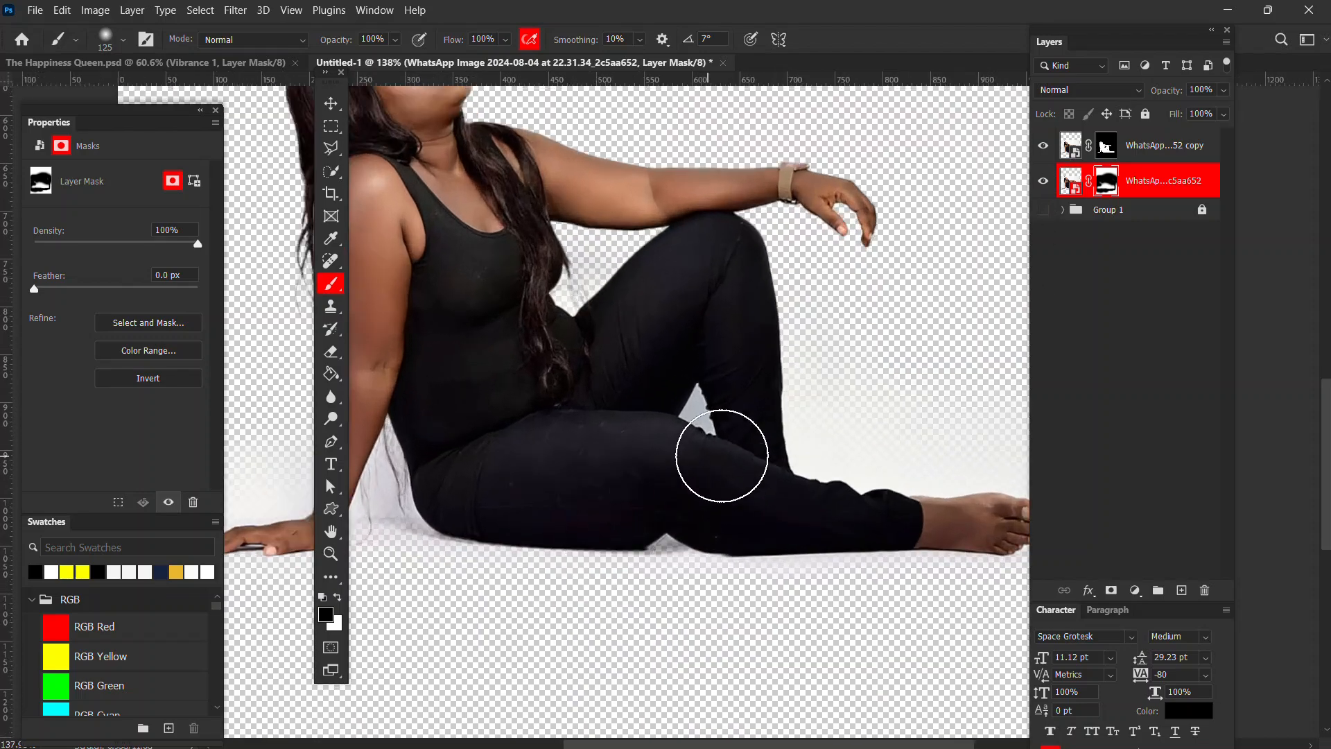
pyautogui.scroll(-3, 804, 446)
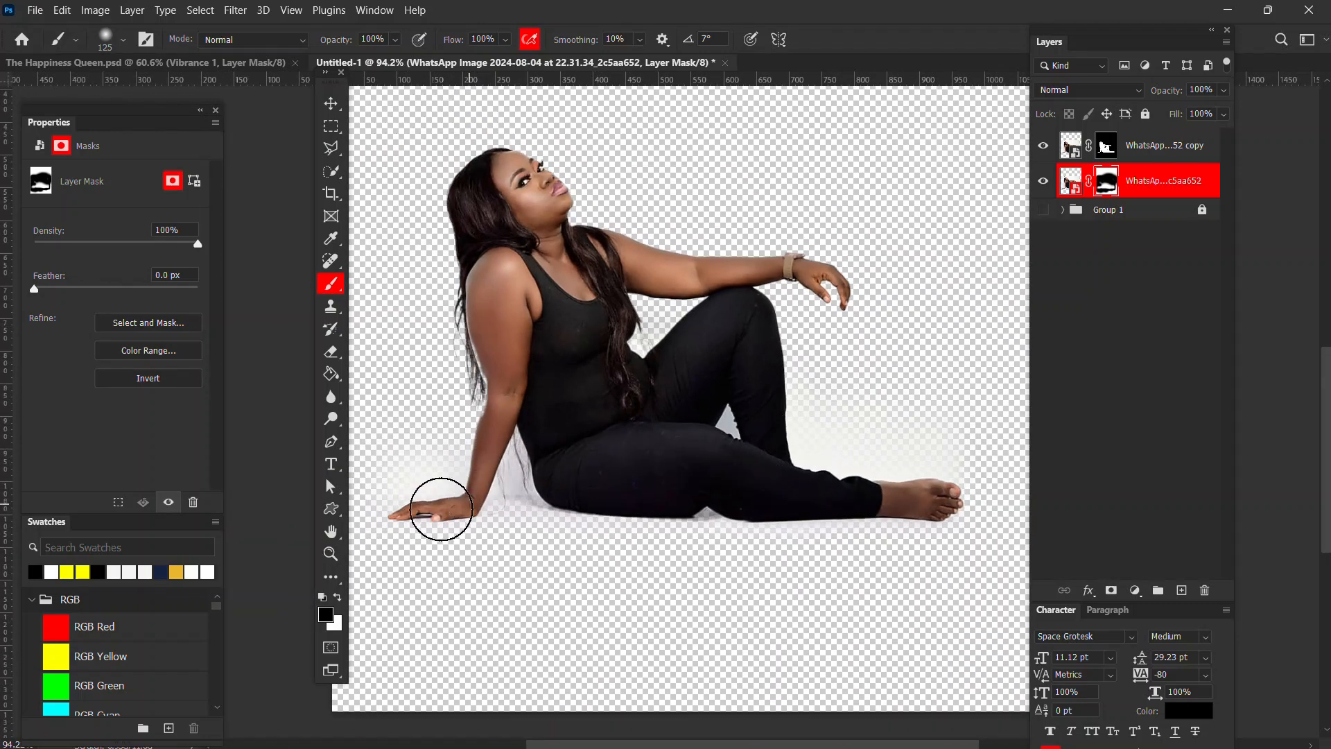
pyautogui.moveTo(491, 519); pyautogui.dragTo(557, 522)
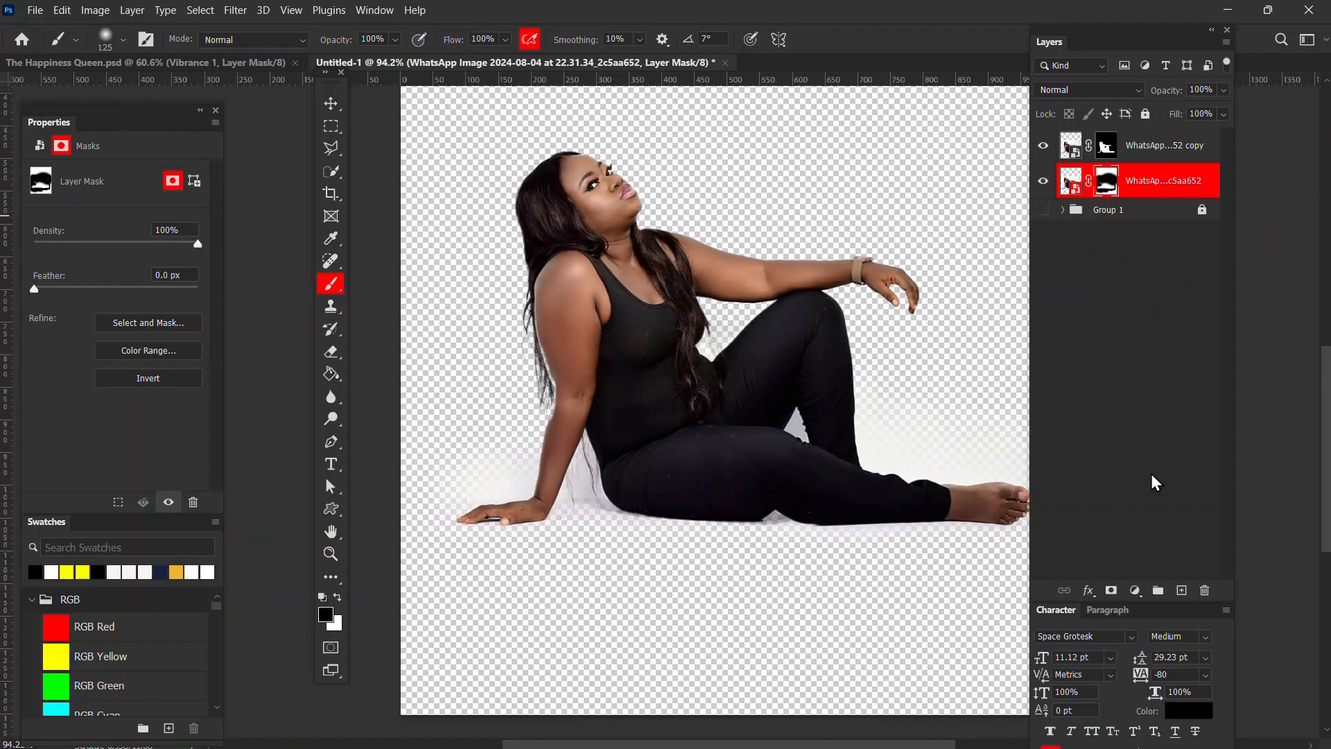
# - Add a dark brown solid colour fill layer and place it directly beneath the lower masked photo layer
pyautogui.click(1134, 590)
pyautogui.click(1152, 285)
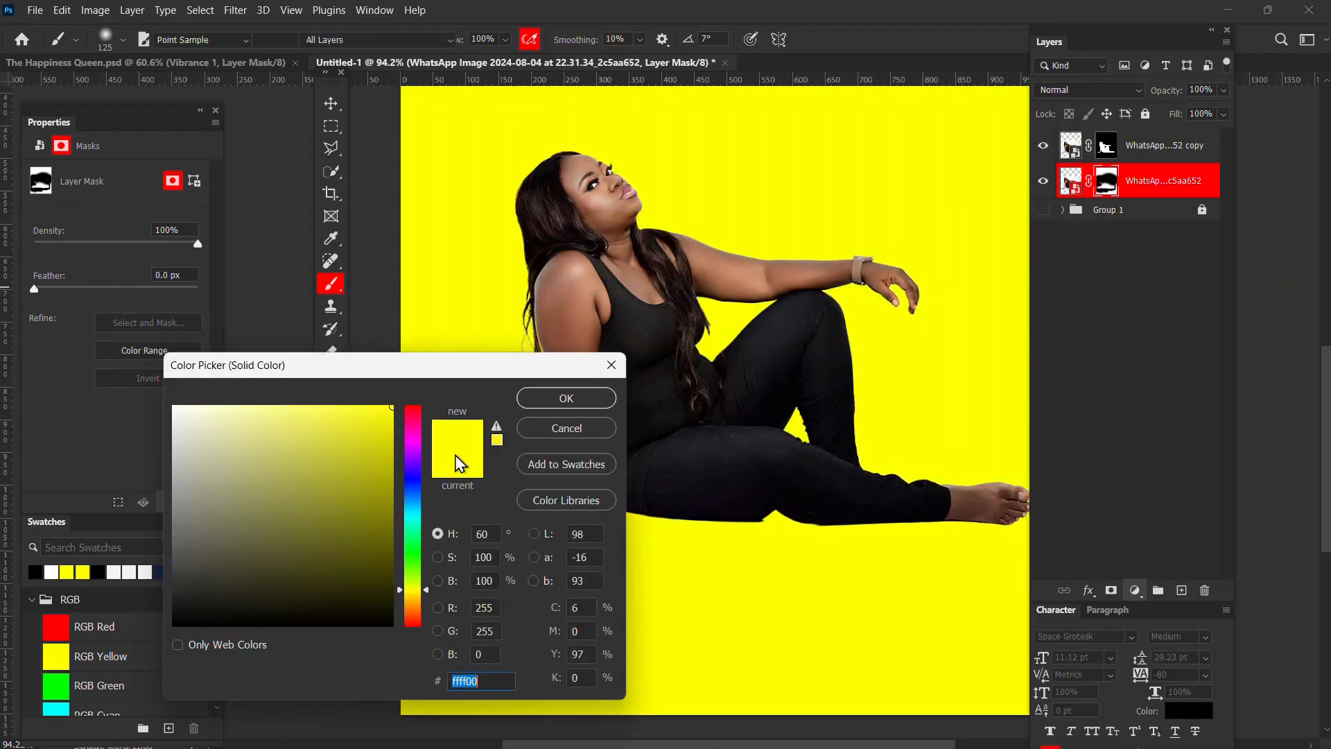
pyautogui.moveTo(378, 554); pyautogui.dragTo(416, 615)
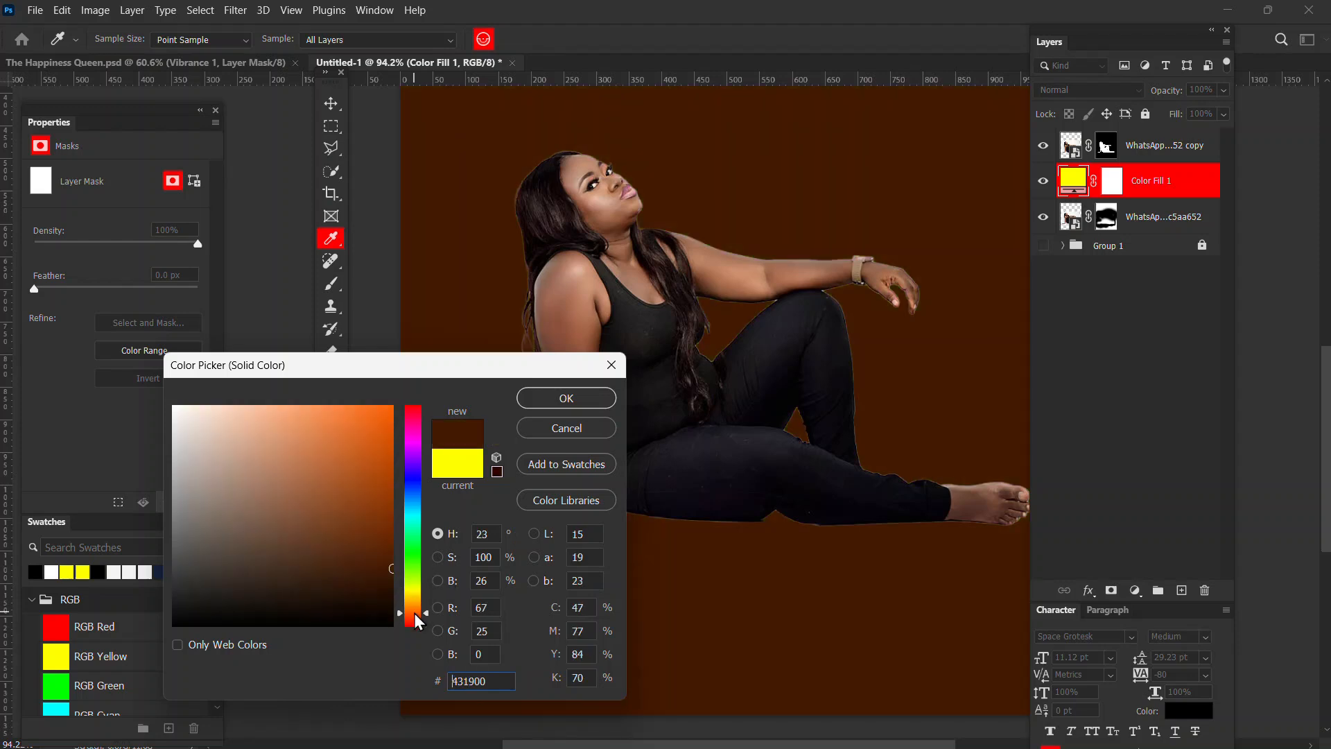
pyautogui.click(575, 402)
pyautogui.press('b')
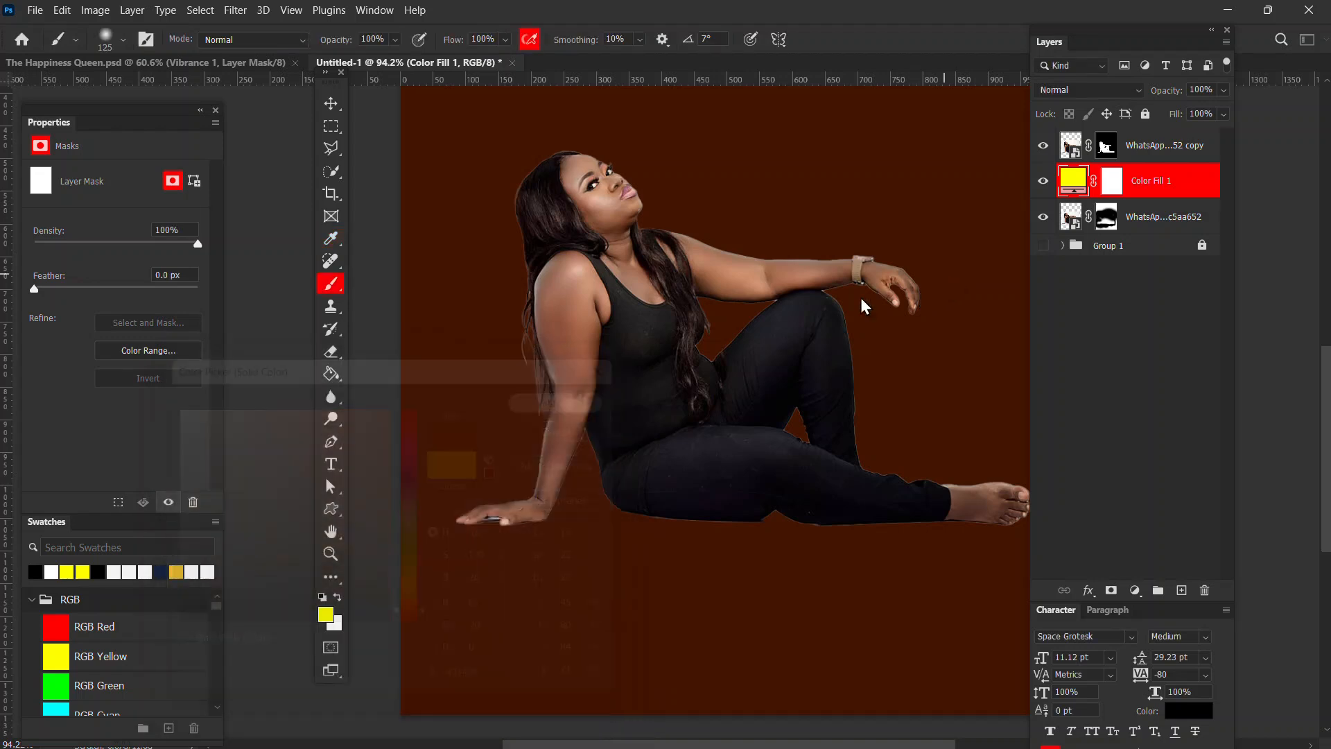
pyautogui.click(1044, 147)
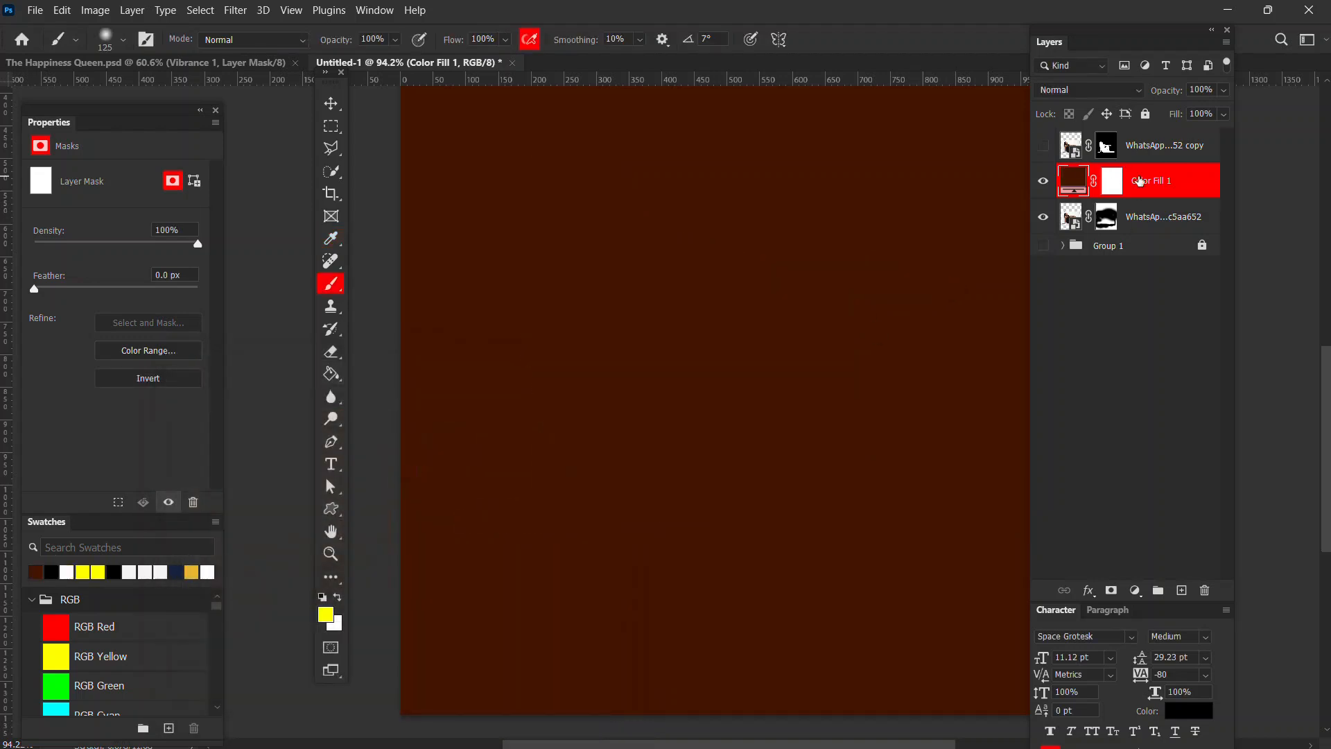
pyautogui.moveTo(1151, 184); pyautogui.dragTo(1150, 226)
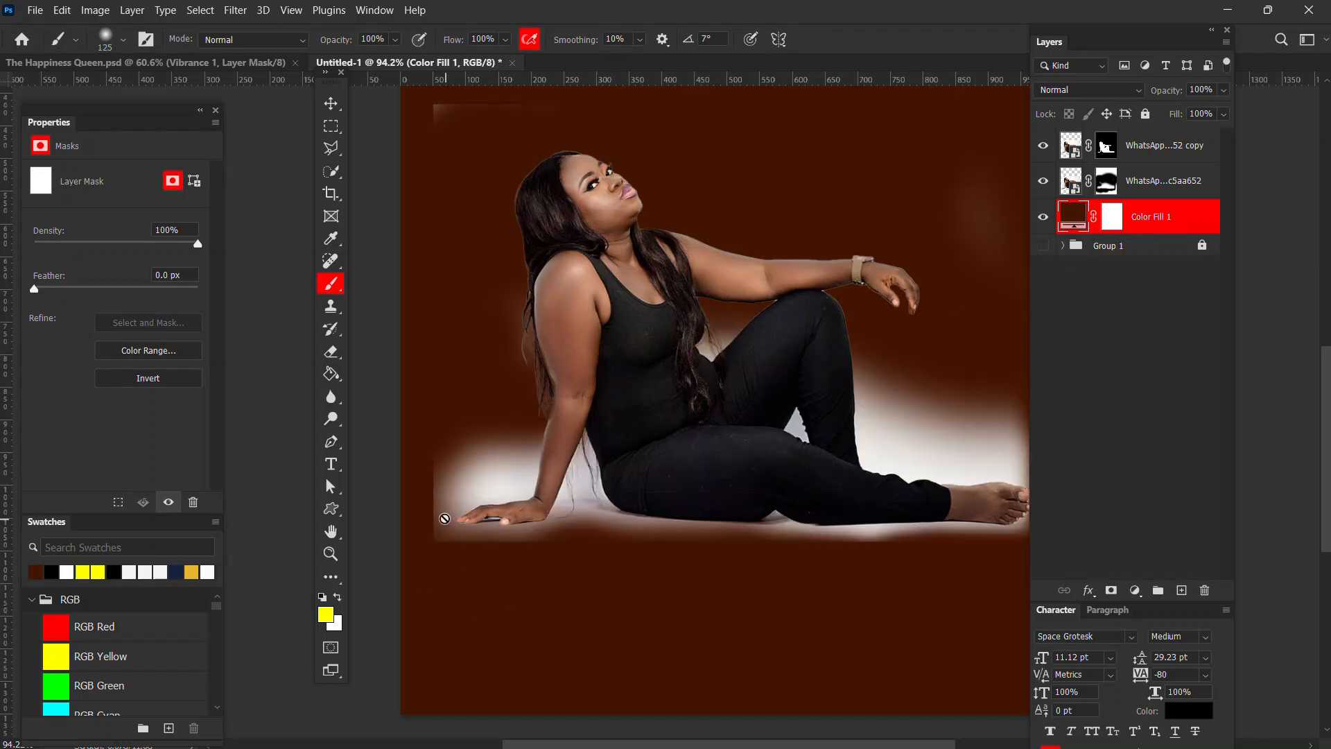
# - Paint black on the lower photo's mask to trim the leftover backdrop around the supporting hand, legs and feet
pyautogui.moveTo(504, 471); pyautogui.dragTo(504, 475)
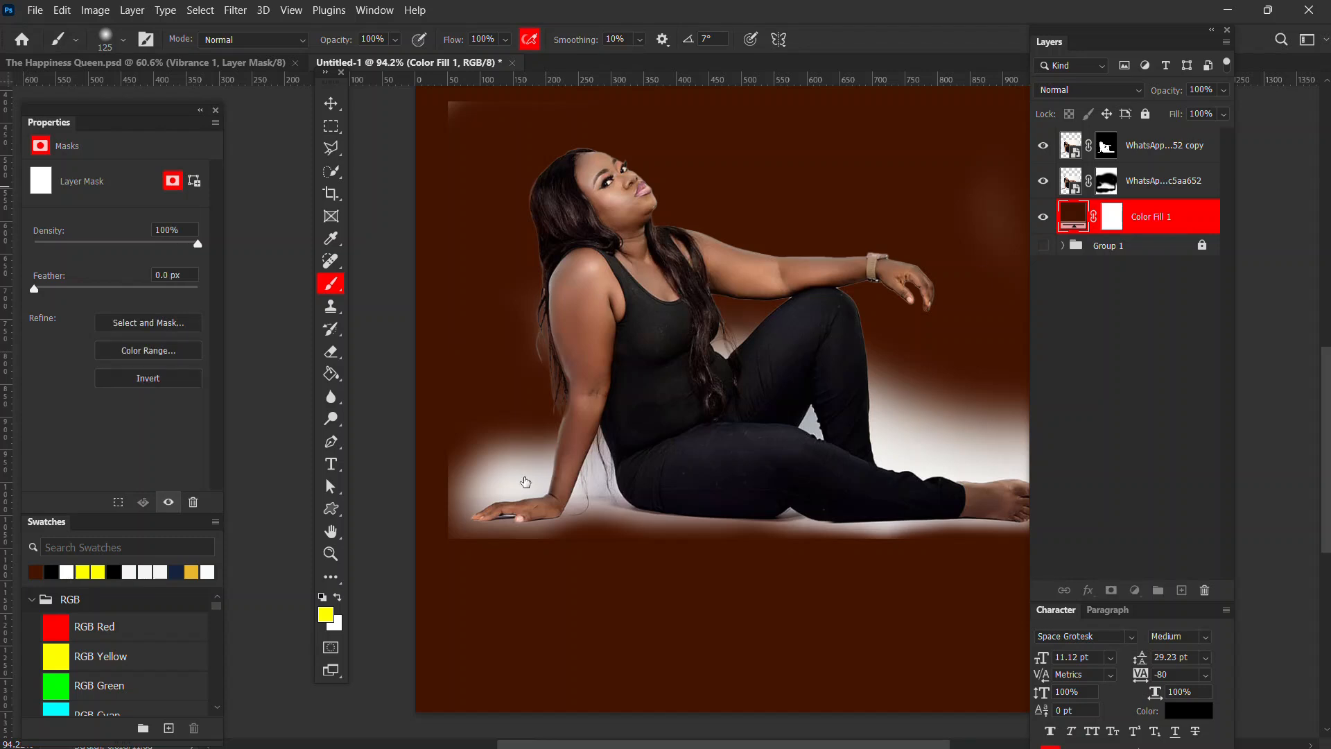
pyautogui.keyDown('ctrl'); pyautogui.click(486, 493); pyautogui.keyUp('ctrl')
pyautogui.moveTo(450, 467); pyautogui.dragTo(416, 532)
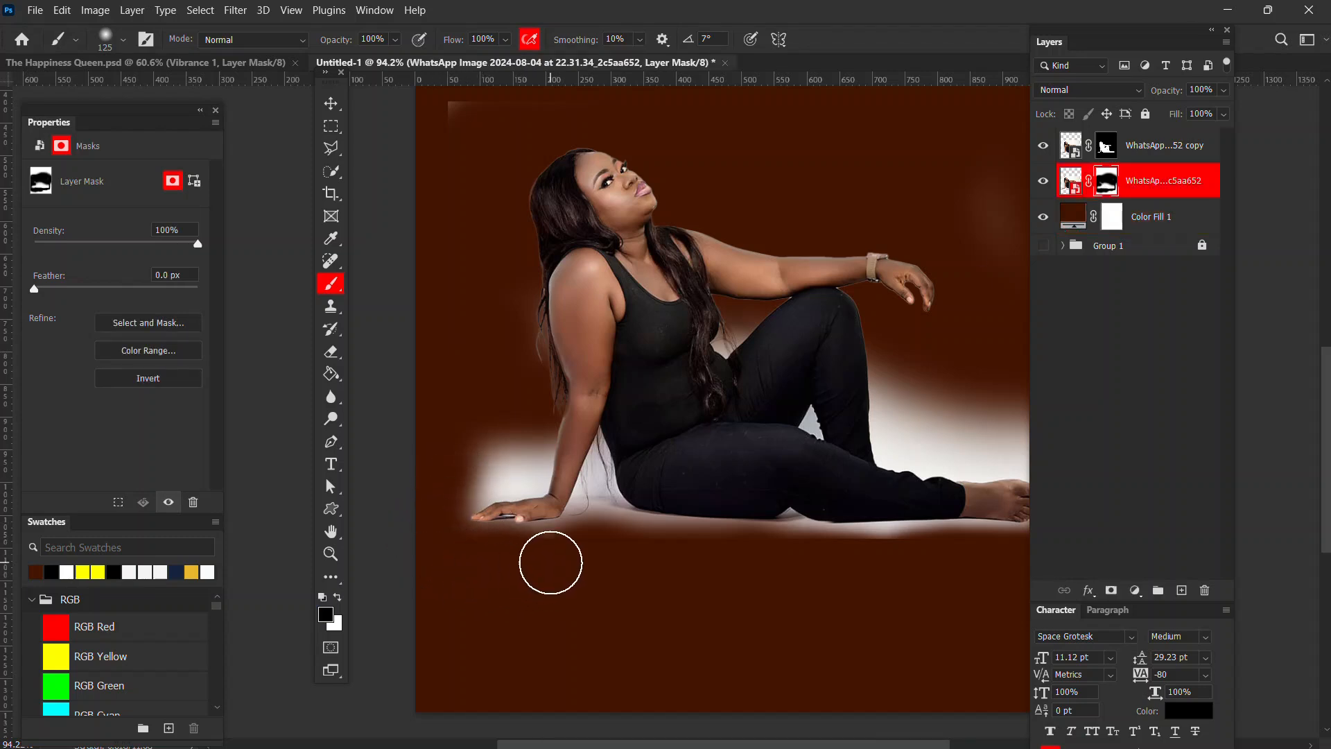
pyautogui.hscroll(5, 564, 573)
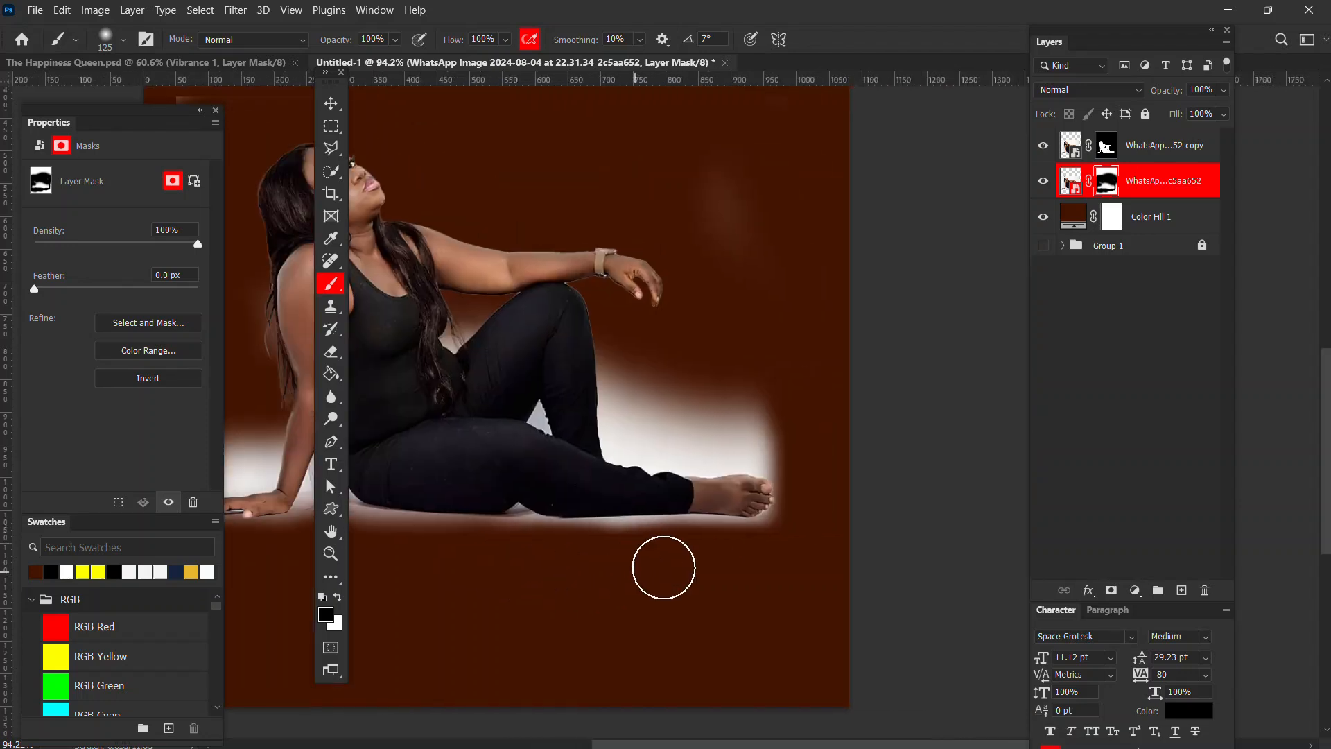
pyautogui.moveTo(784, 402)
pyautogui.mouseDown()
pyautogui.moveTo(674, 388)
pyautogui.moveTo(816, 437)
pyautogui.moveTo(725, 425)
pyautogui.moveTo(647, 384)
pyautogui.moveTo(760, 418)
pyautogui.mouseUp()
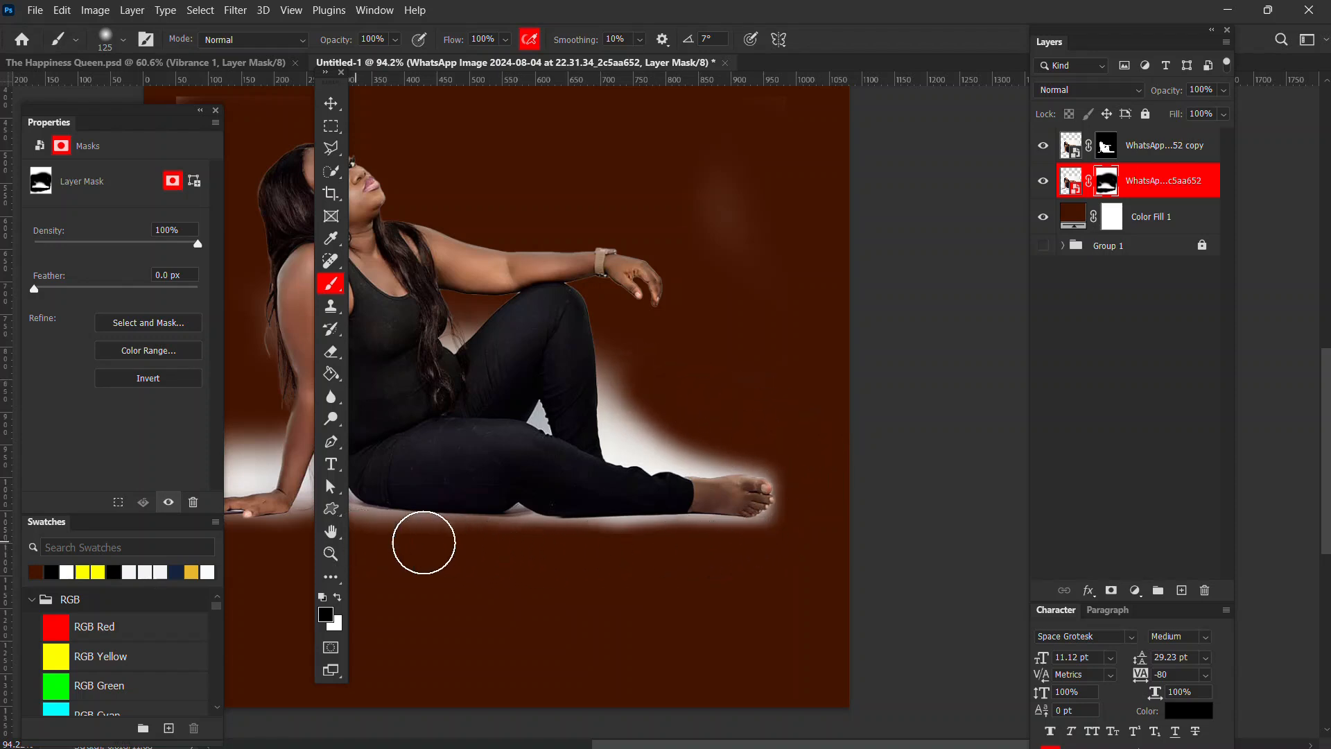
pyautogui.moveTo(457, 512); pyautogui.dragTo(798, 506)
# - Mask out the faint backdrop remnants above the woman's head and along the photo's upper corner
pyautogui.moveTo(585, 422)
pyautogui.mouseDown()
pyautogui.moveTo(511, 448)
pyautogui.moveTo(366, 561)
pyautogui.mouseUp()
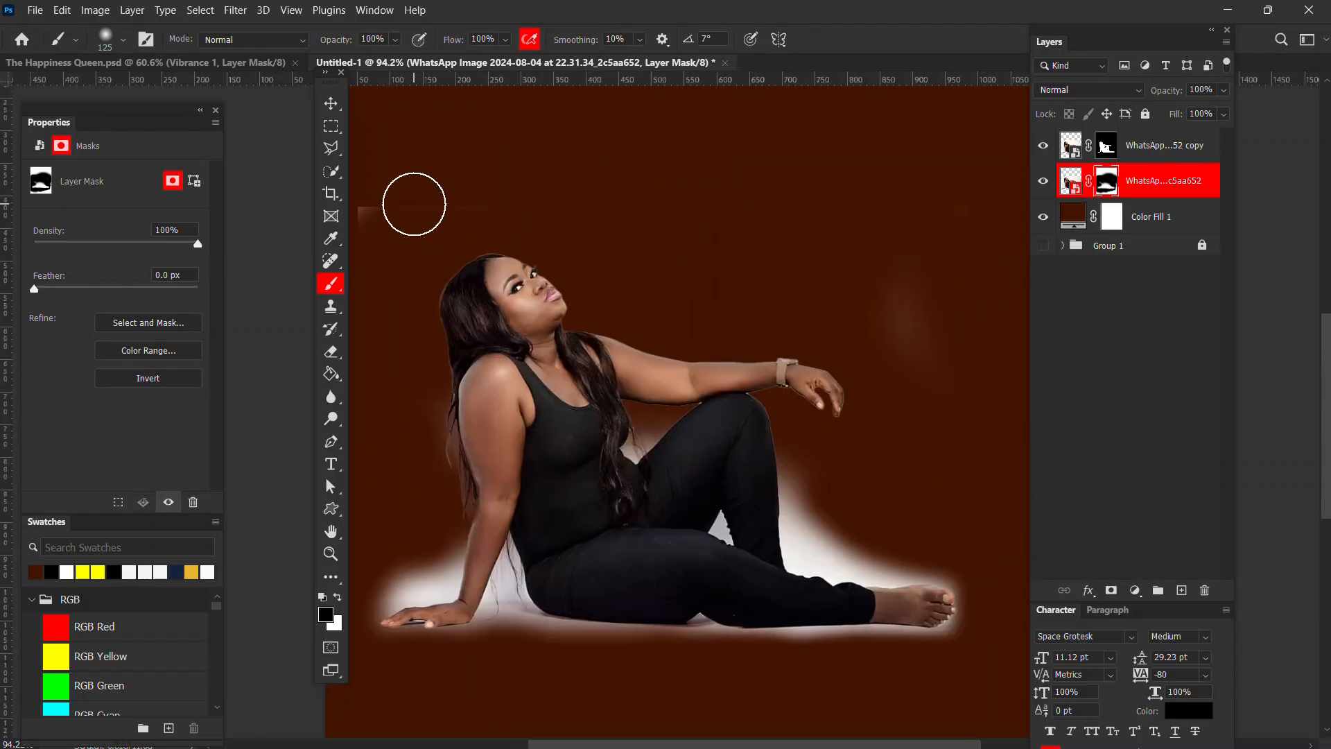
pyautogui.moveTo(414, 204); pyautogui.dragTo(694, 184)
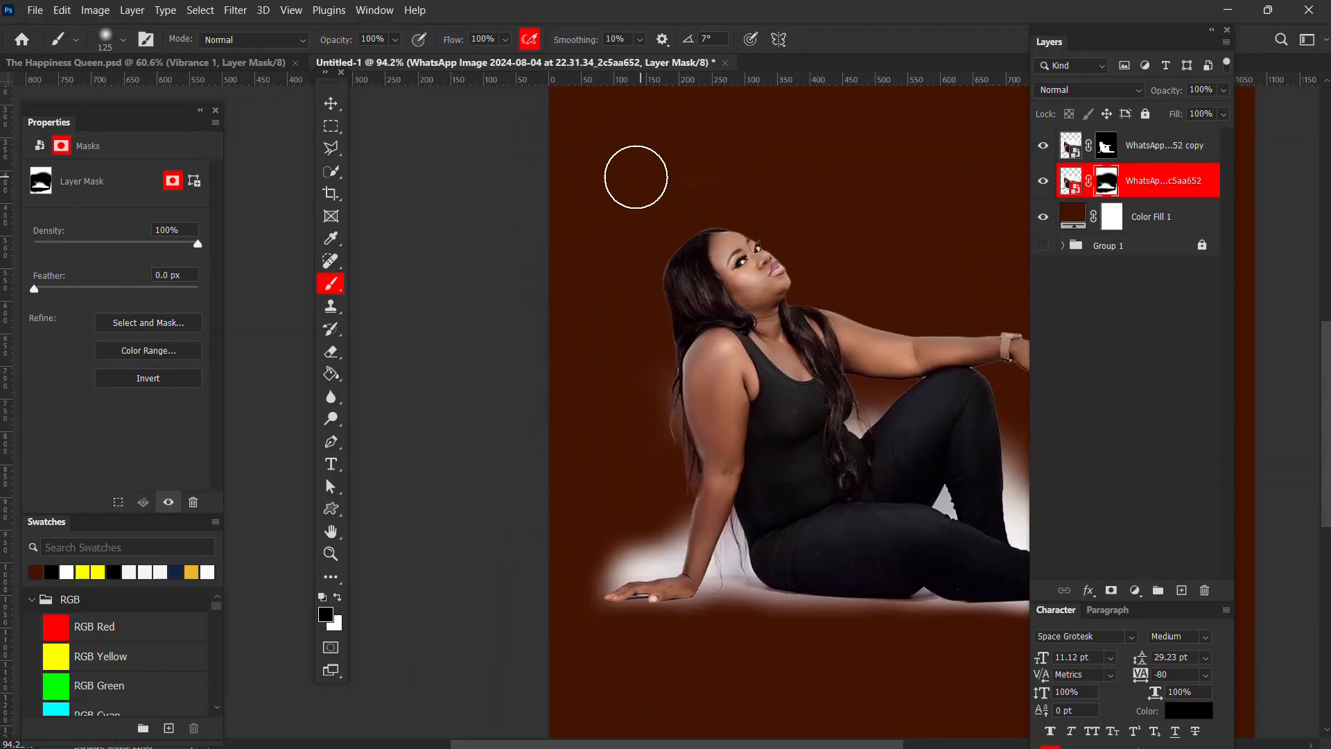
pyautogui.moveTo(573, 223); pyautogui.dragTo(437, 259)
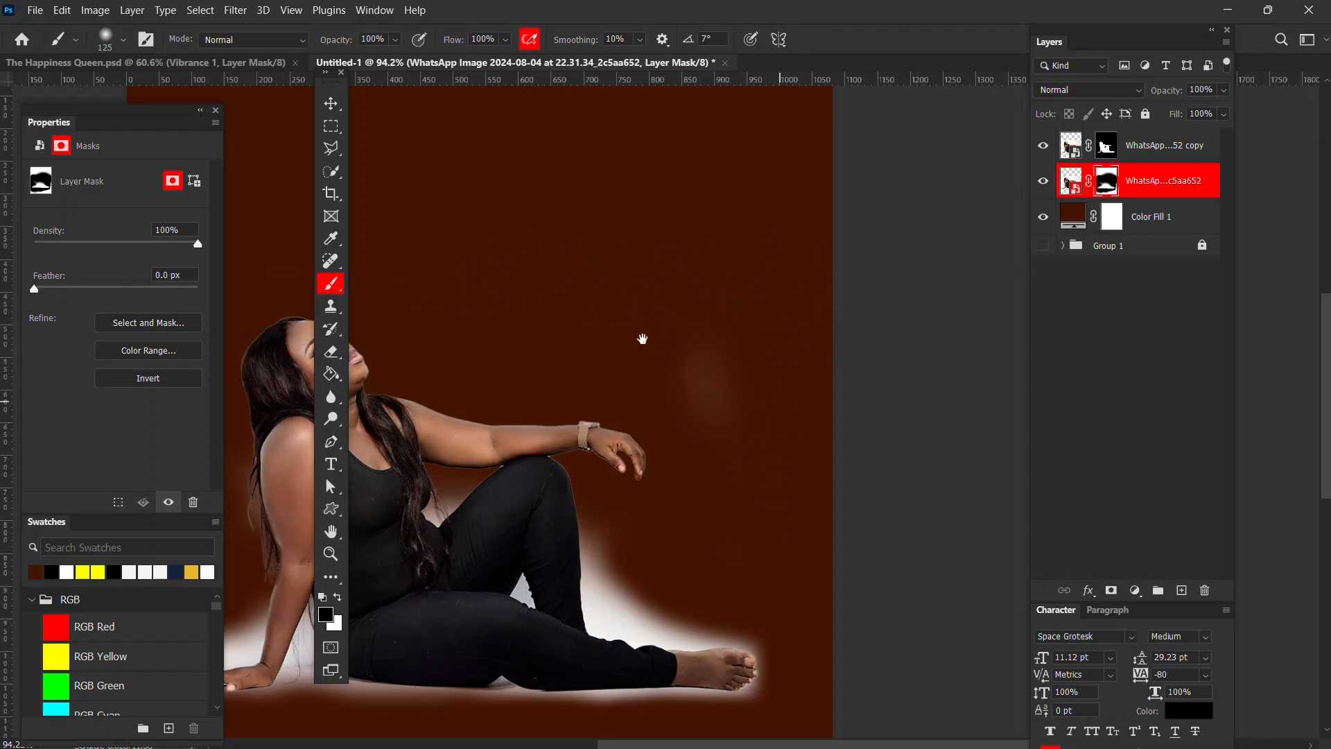
pyautogui.moveTo(643, 338); pyautogui.dragTo(891, 380)
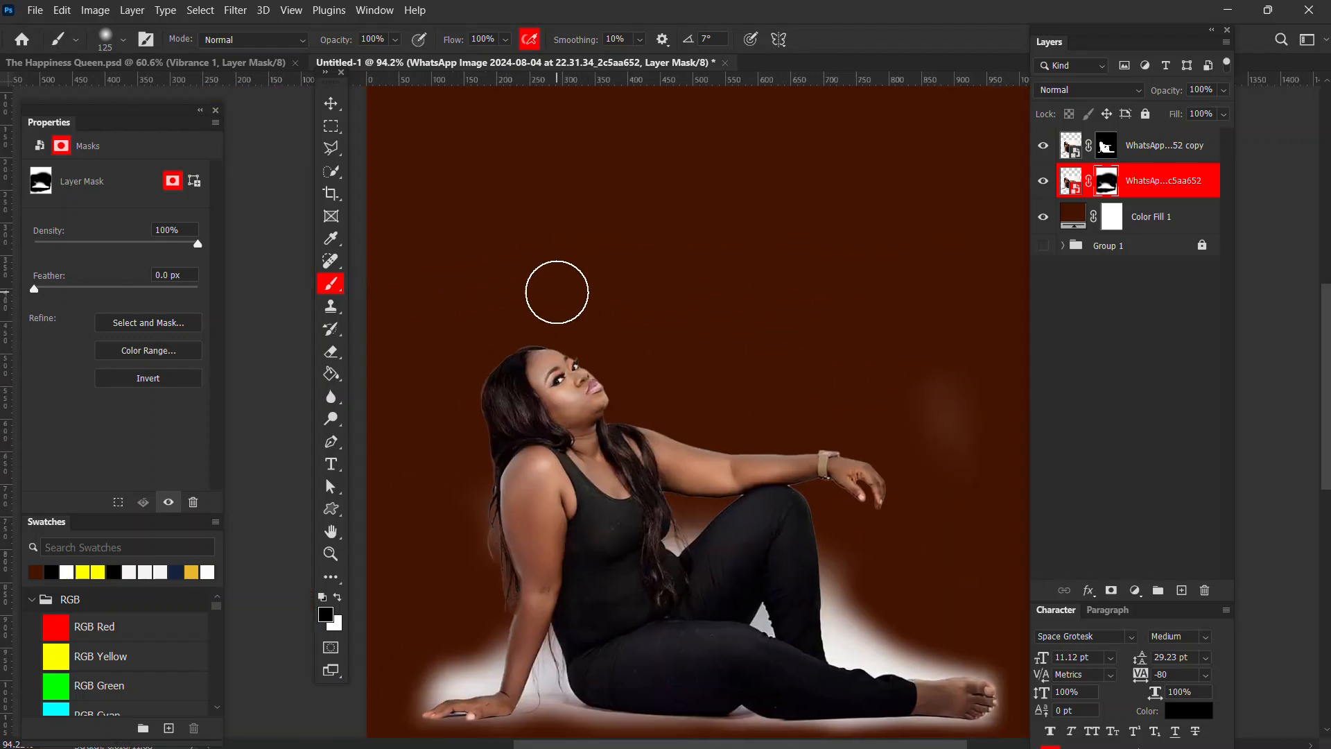
pyautogui.scroll(-3, 735, 299)
pyautogui.moveTo(810, 393); pyautogui.dragTo(622, 365)
pyautogui.moveTo(518, 499); pyautogui.dragTo(651, 479)
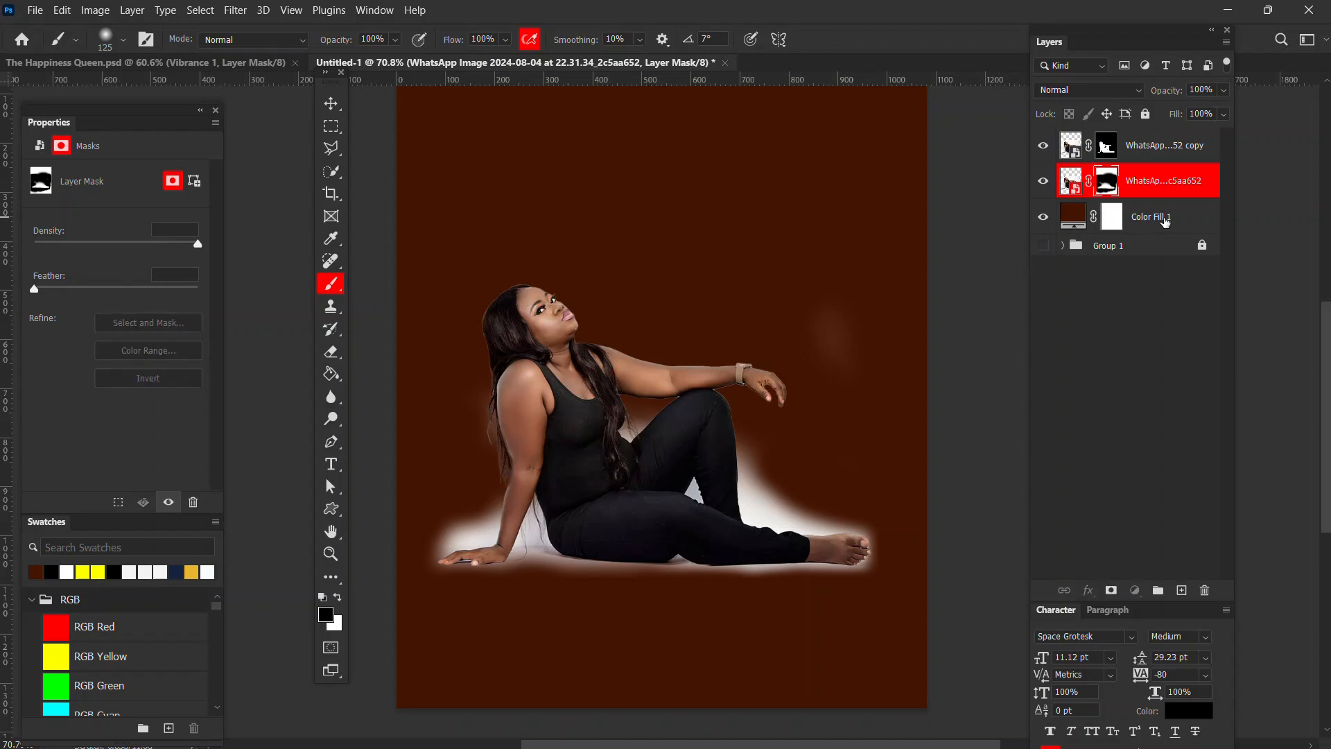
# - Delete the dark brown fill layer and show the locked background group again
pyautogui.click(1167, 219)
pyautogui.press('Delete')
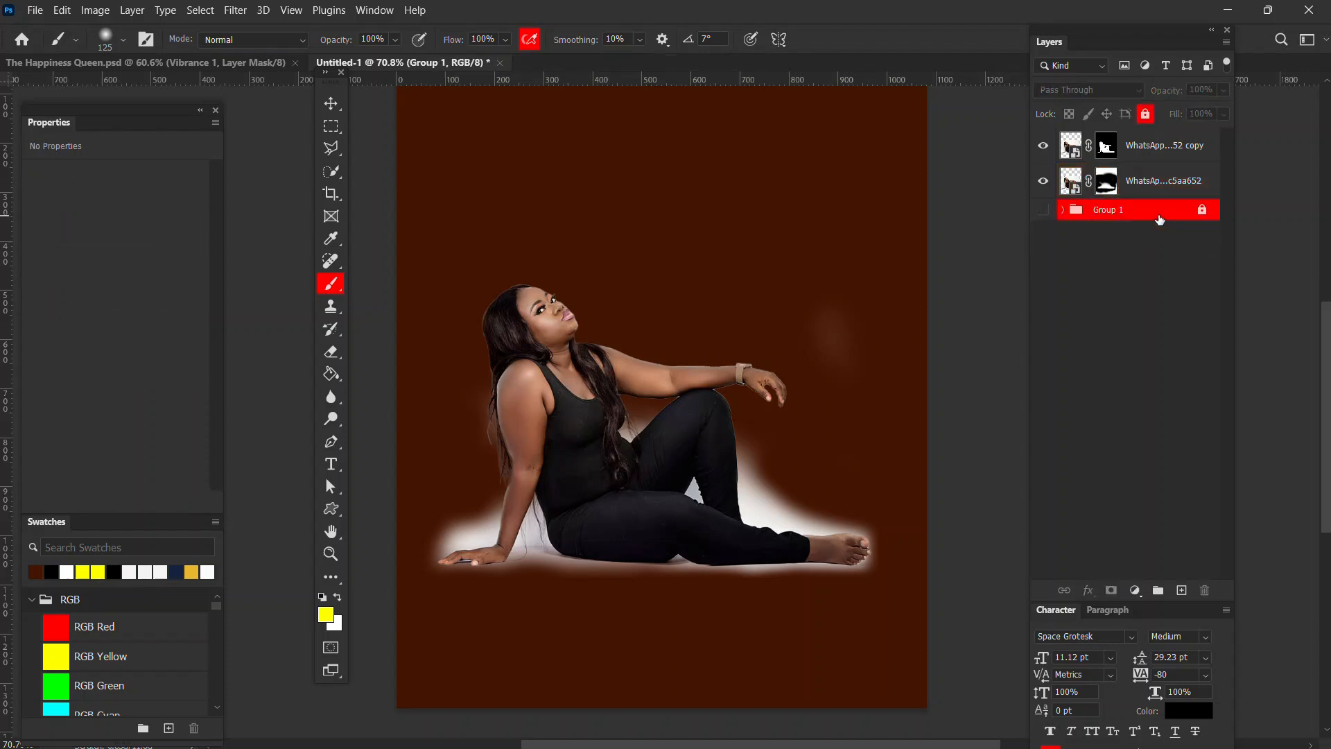
pyautogui.click(1043, 210)
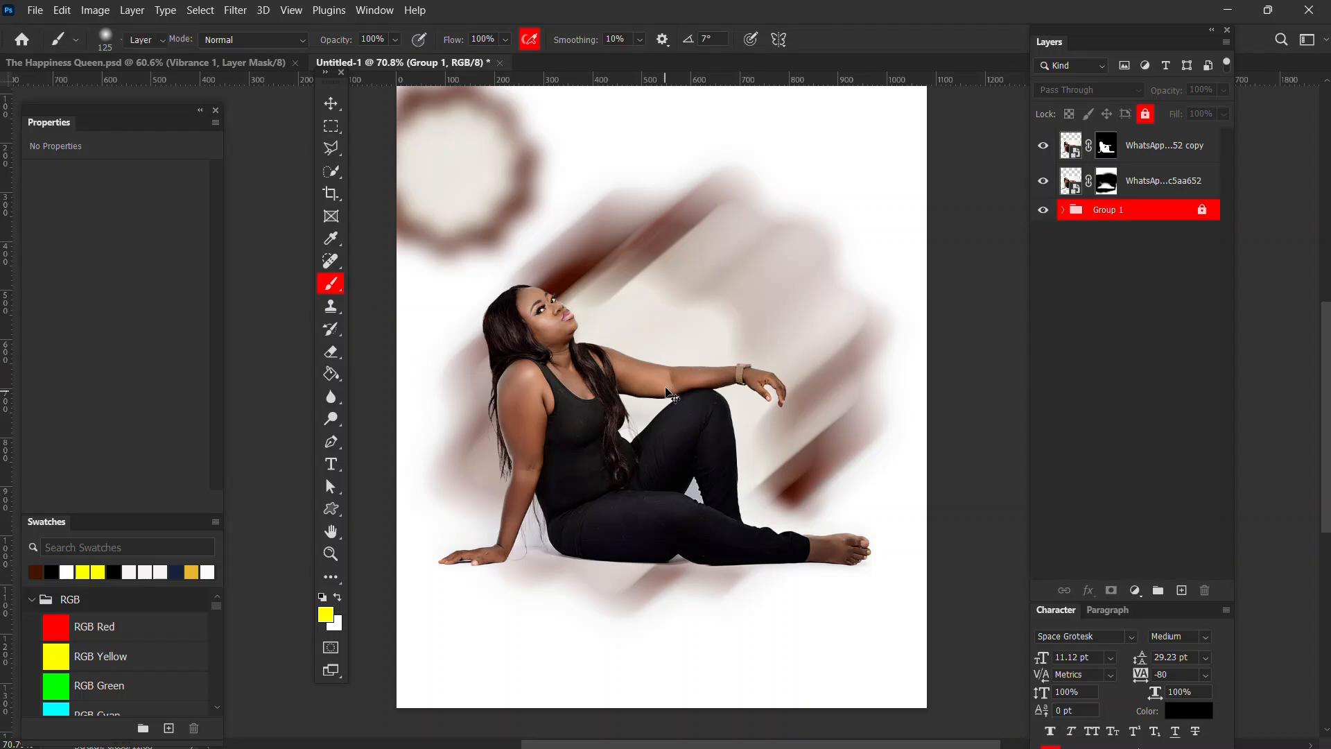
pyautogui.press('v')
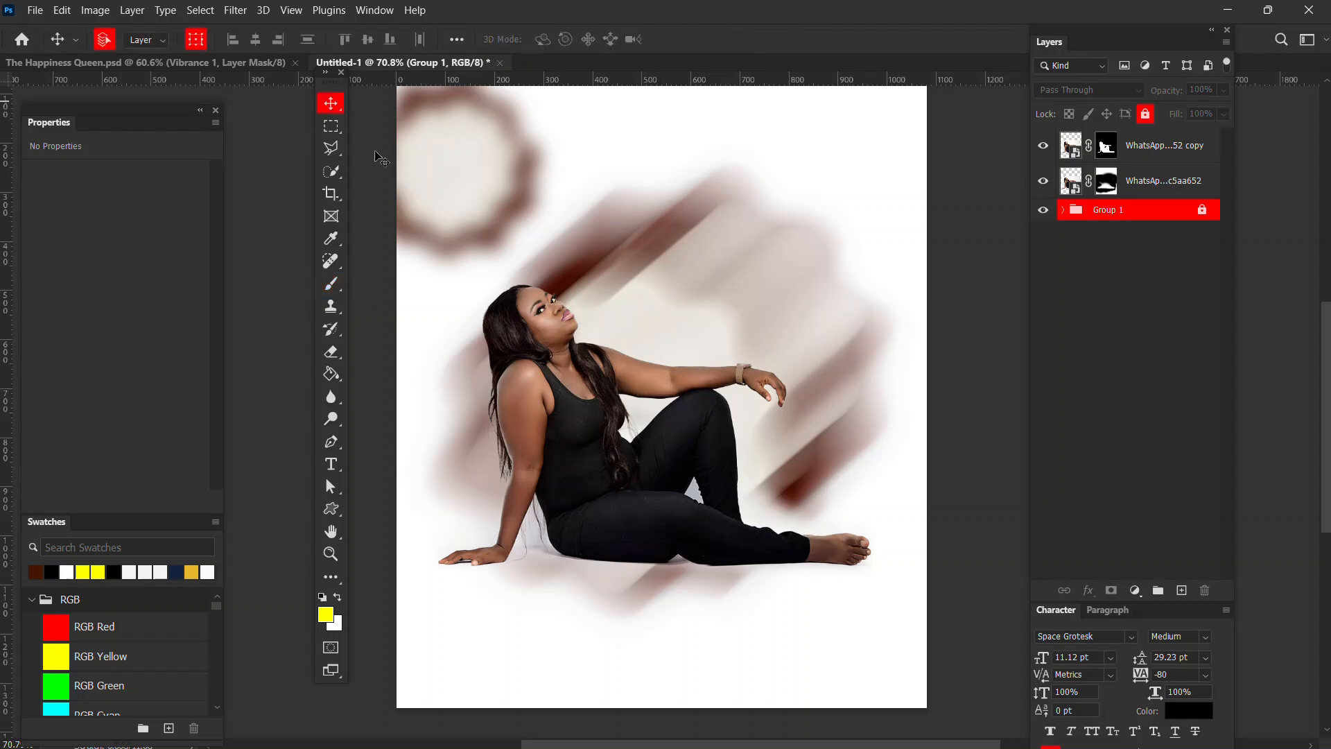
pyautogui.click(608, 394)
pyautogui.click(650, 250)
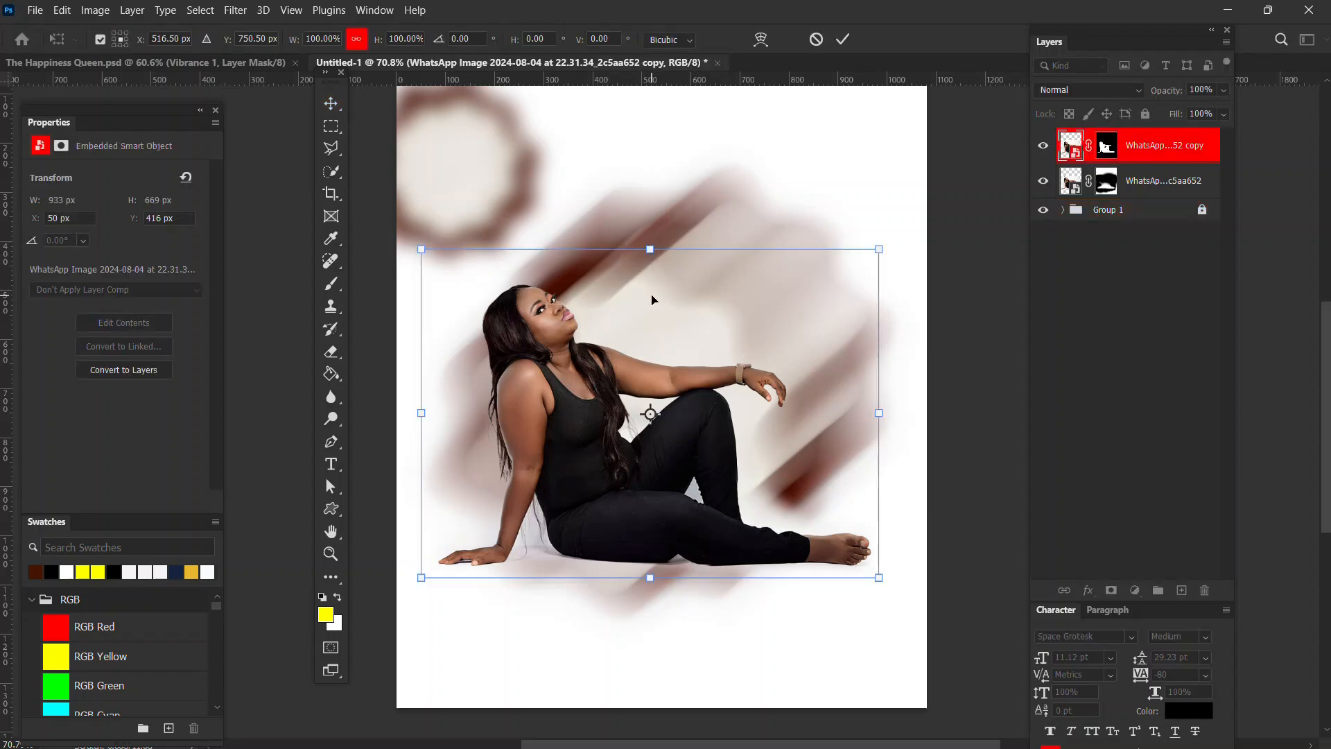
pyautogui.moveTo(647, 248); pyautogui.dragTo(650, 355)
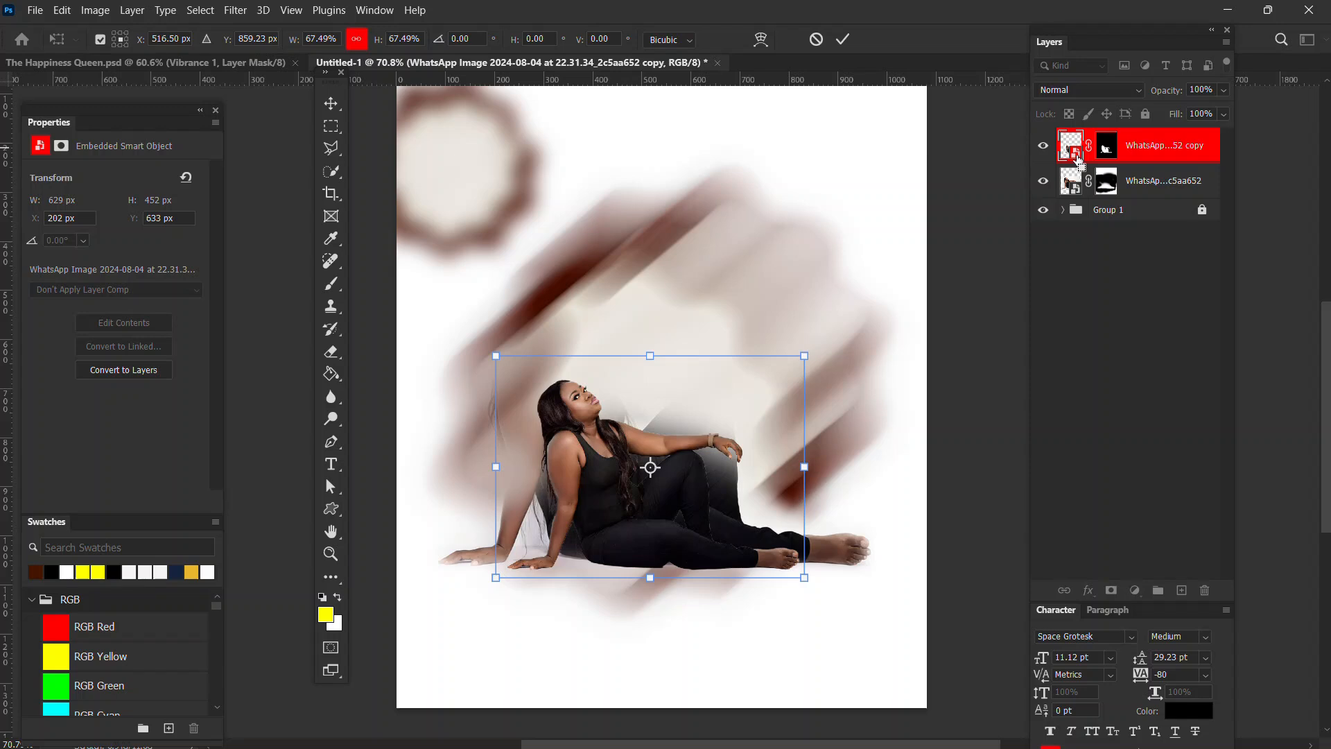
pyautogui.hotkey('ctrl', 'z')
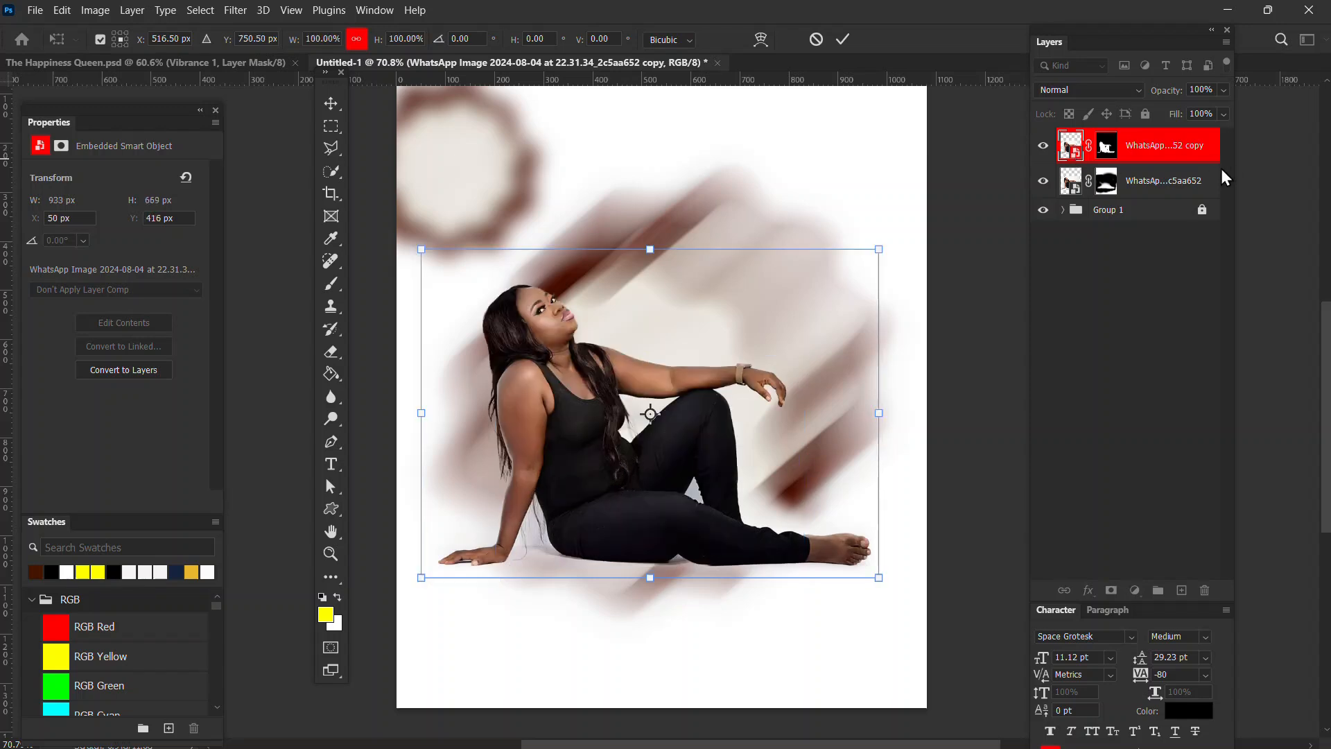
# - Combine the two masked layers of the seated woman into one smart object
pyautogui.keyDown('shift'); pyautogui.click(1170, 181); pyautogui.keyUp('shift')
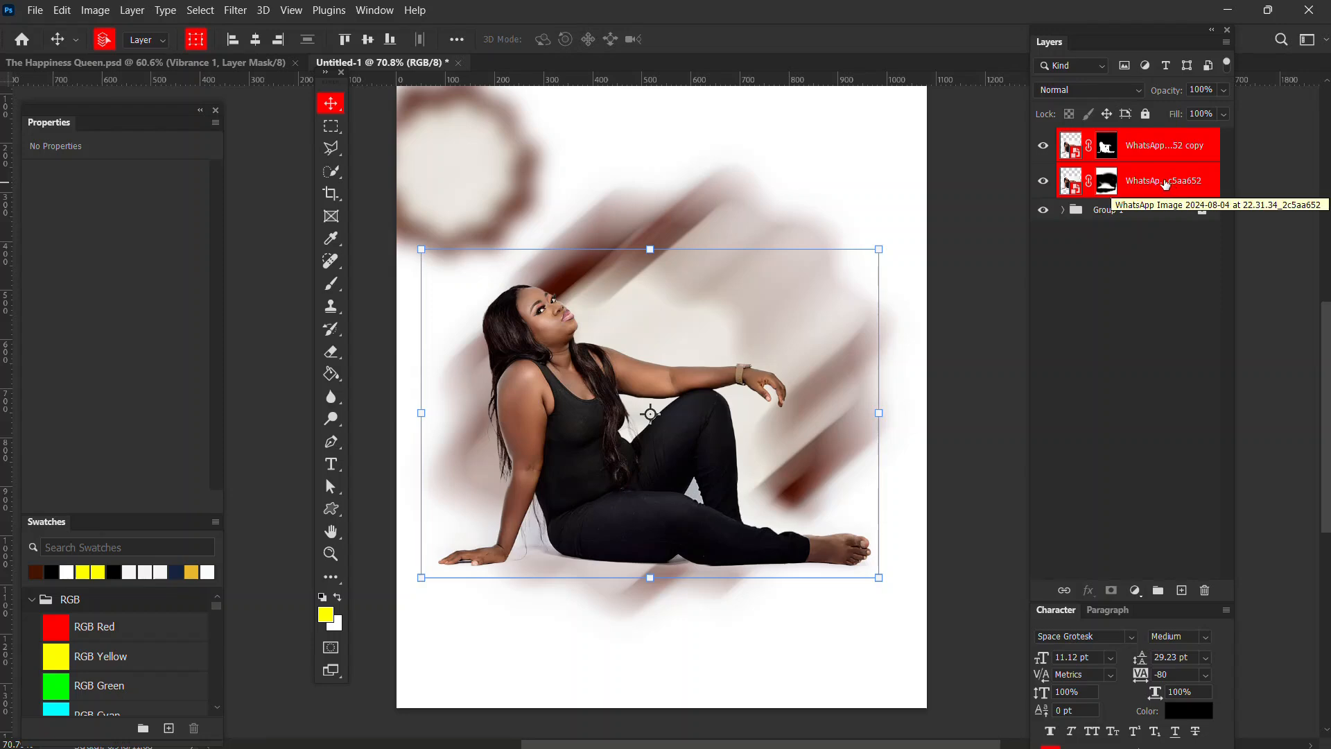
pyautogui.rightClick(1165, 182)
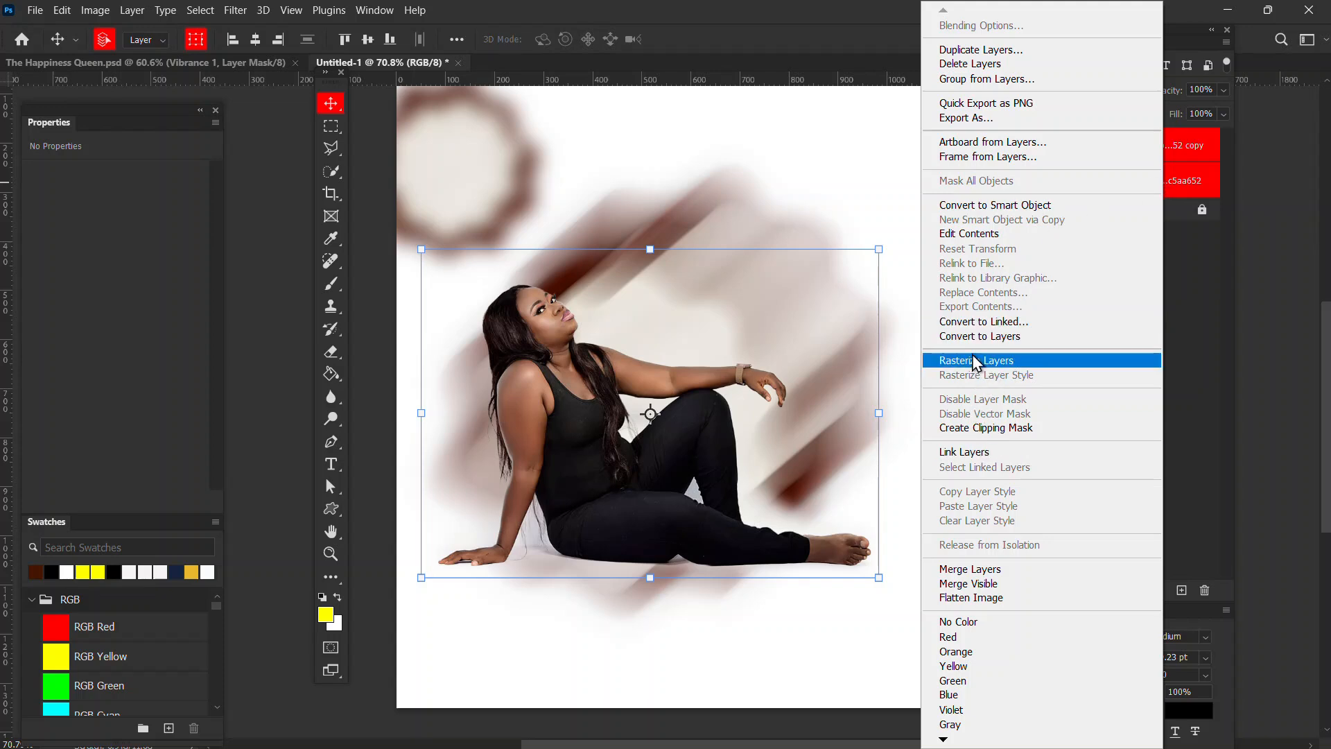
pyautogui.click(993, 205)
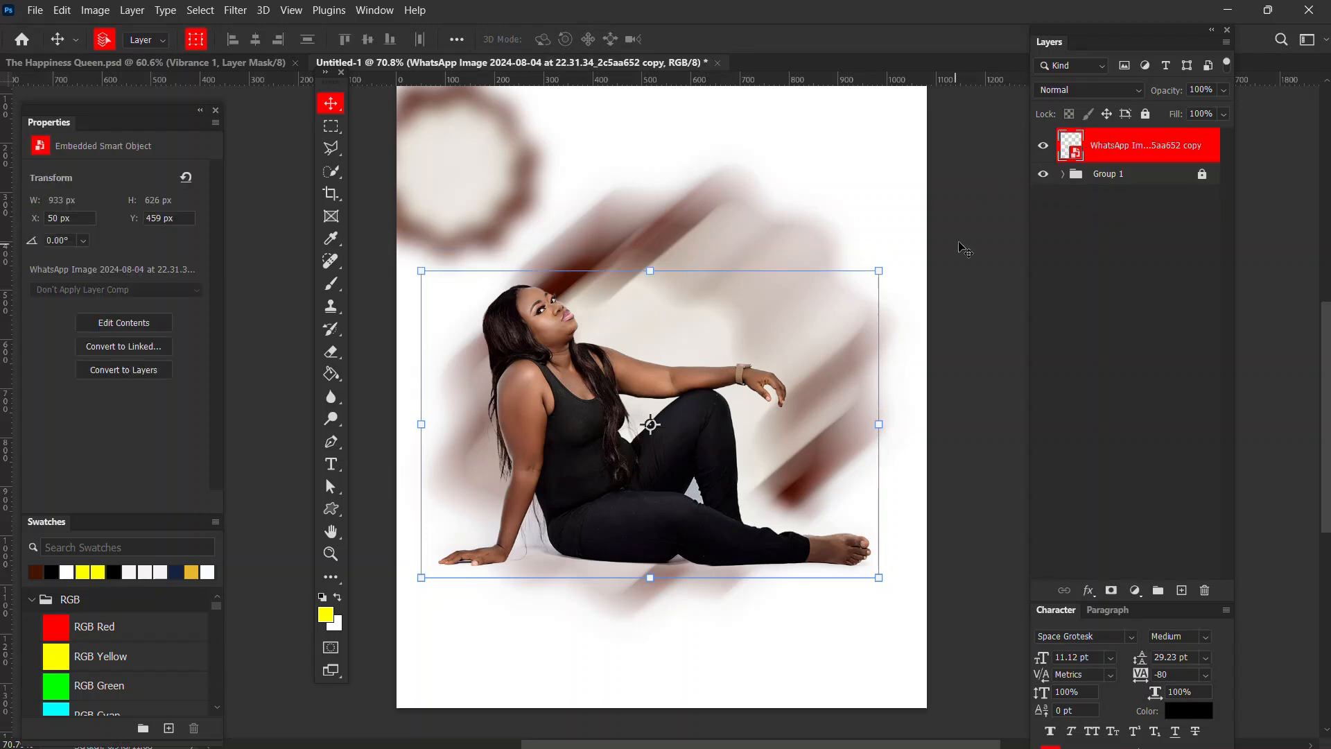
# - Scale the seated woman's smart object to about 52.5% and place it low in the middle of the large blurred background shape
pyautogui.click(651, 272)
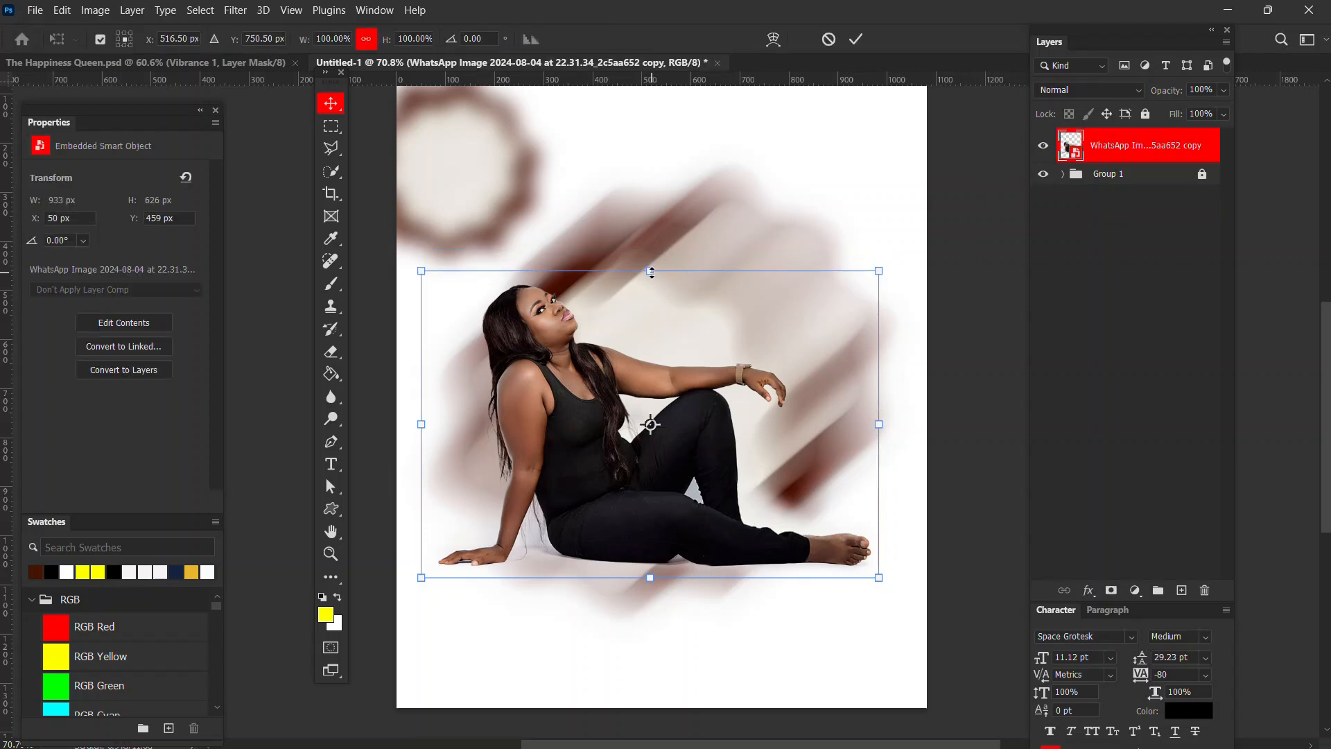
pyautogui.moveTo(651, 272); pyautogui.dragTo(644, 406)
pyautogui.moveTo(689, 519); pyautogui.dragTo(673, 520)
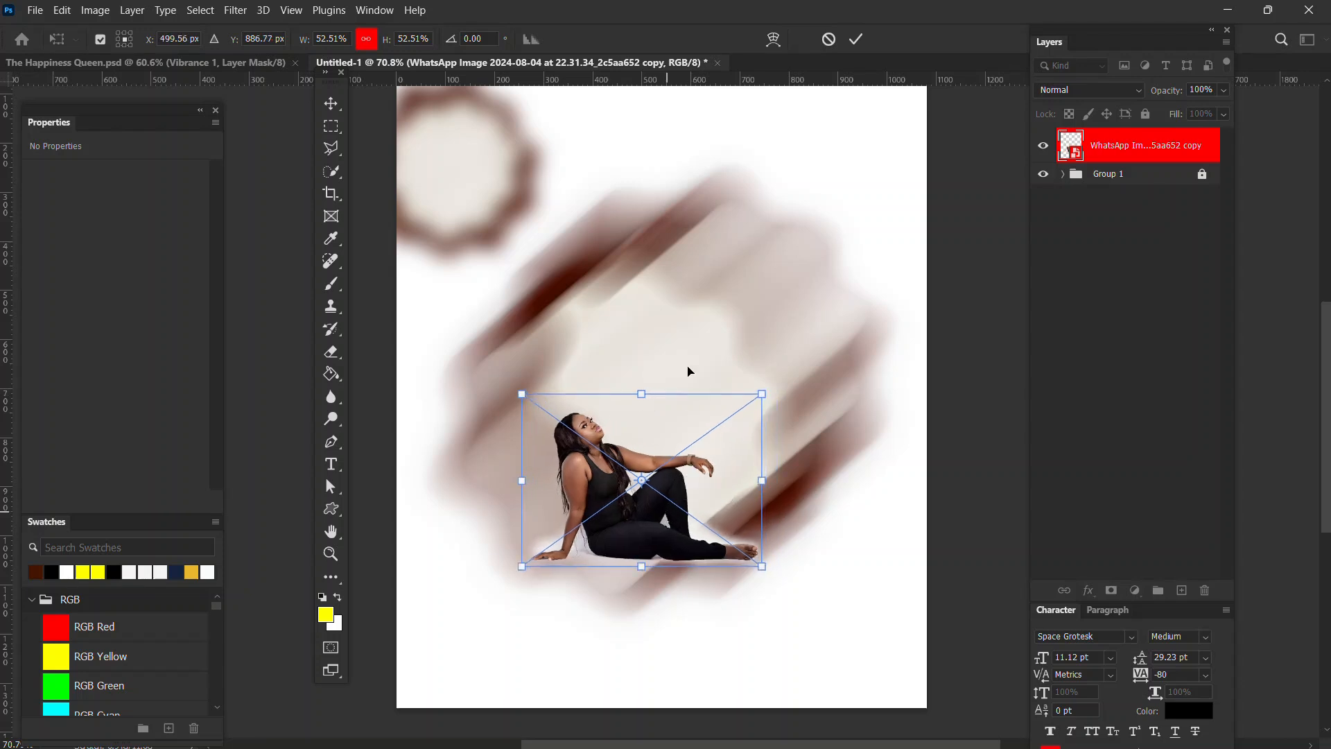
pyautogui.click(856, 39)
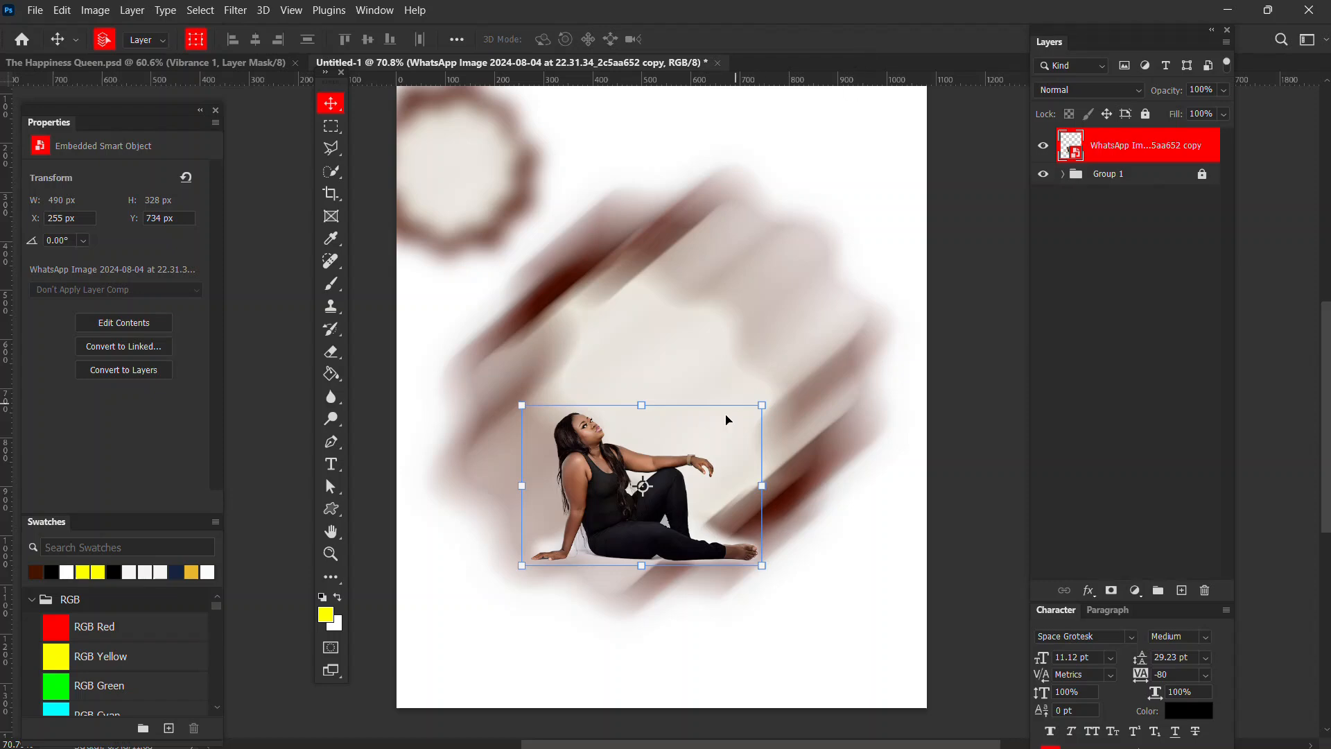
# - Place the photos God Is Within Me(10), (24) and (25) from the Resources folder into the flyer as separate layers
pyautogui.scroll(-2, 751, 350)
pyautogui.hotkey('alt', 'Tab')
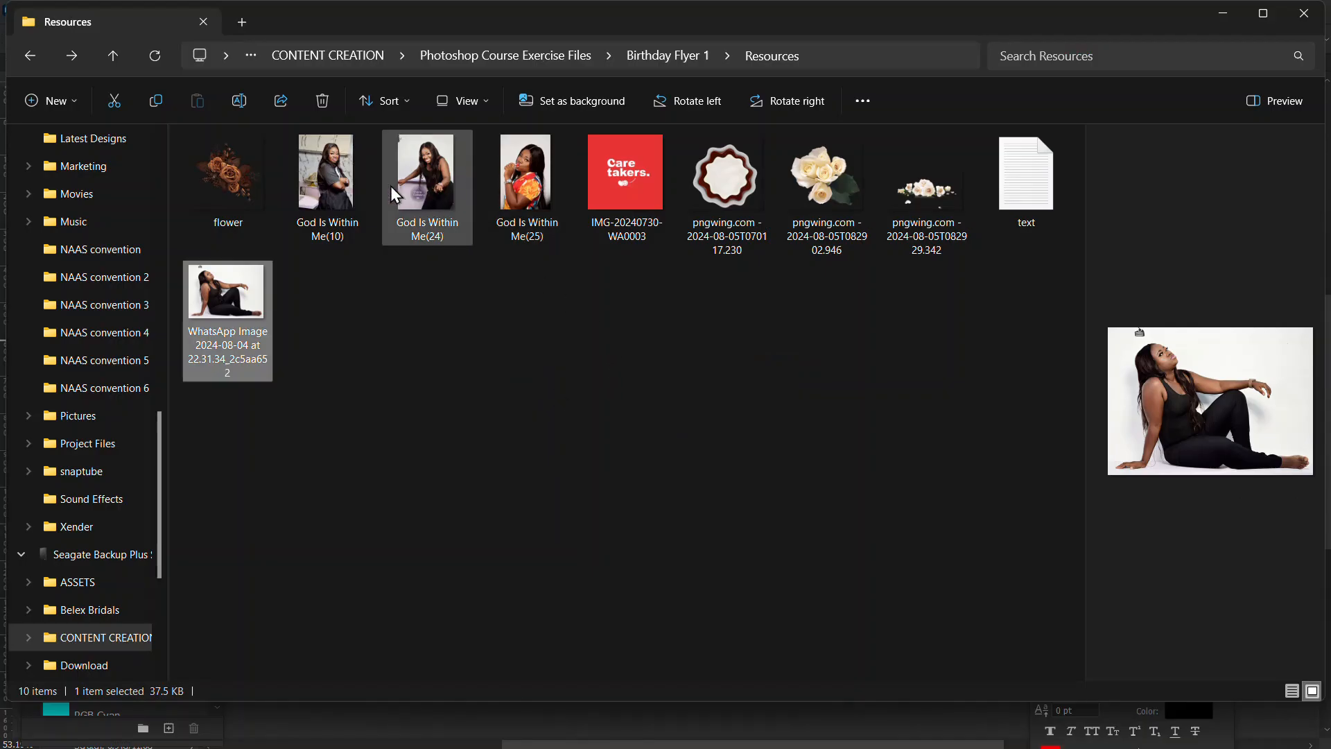
pyautogui.click(333, 186)
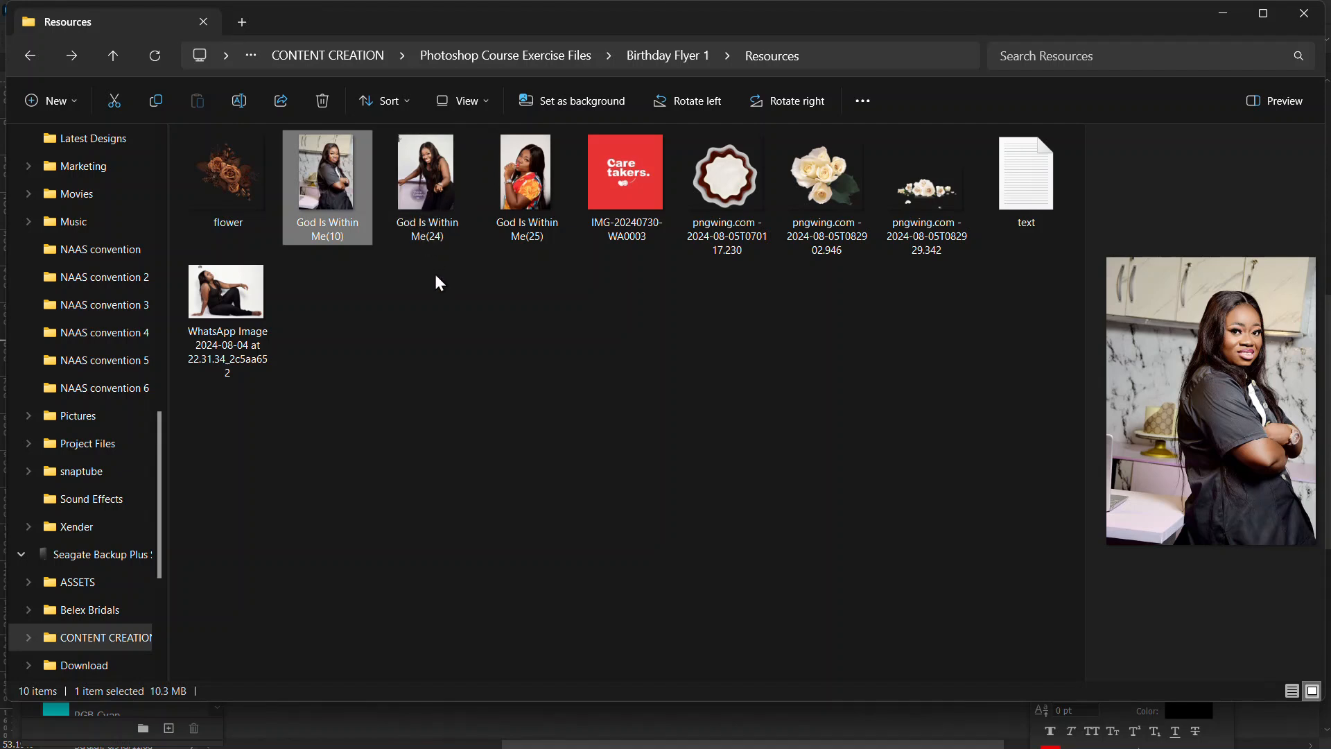
pyautogui.click(525, 286)
pyautogui.moveTo(535, 217); pyautogui.dragTo(726, 327)
pyautogui.hotkey('alt', 'Tab')
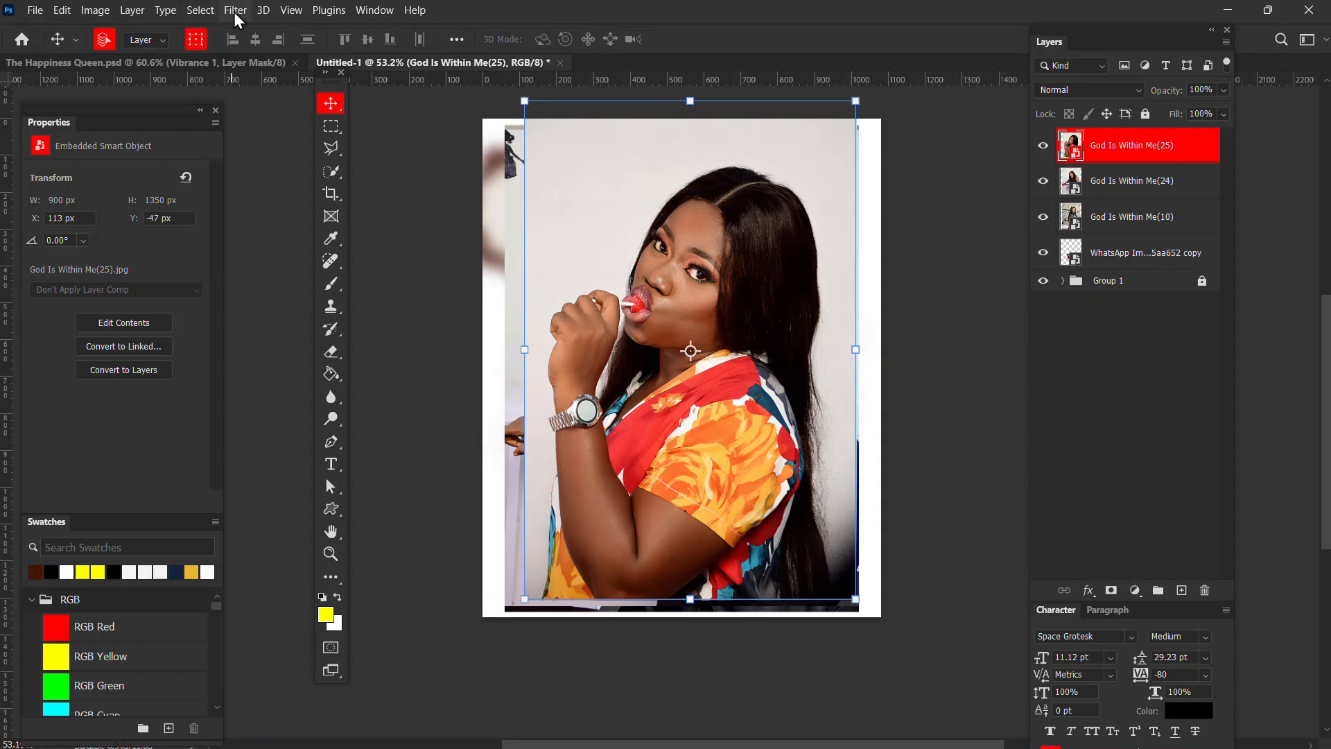
# - Select the subject of the God Is Within Me(25) photo and add a layer mask that removes its backdrop
pyautogui.click(201, 10)
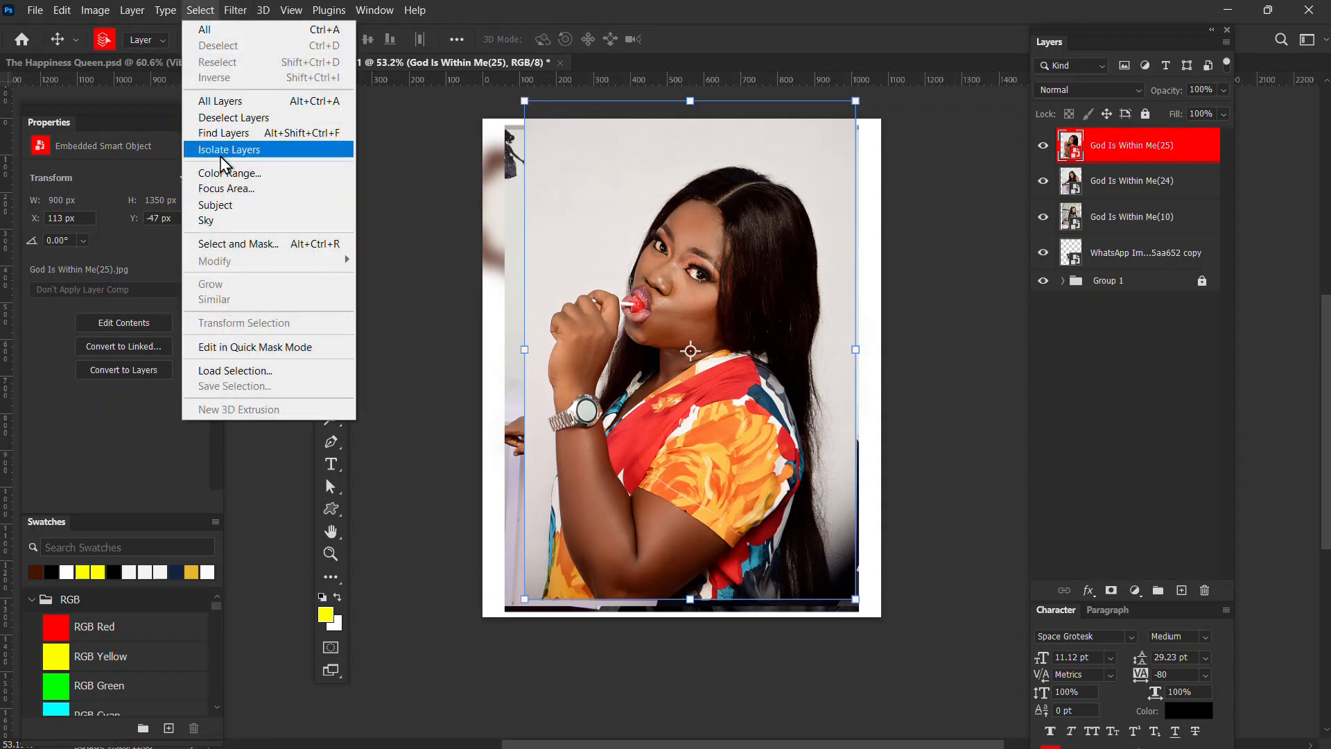
pyautogui.click(255, 206)
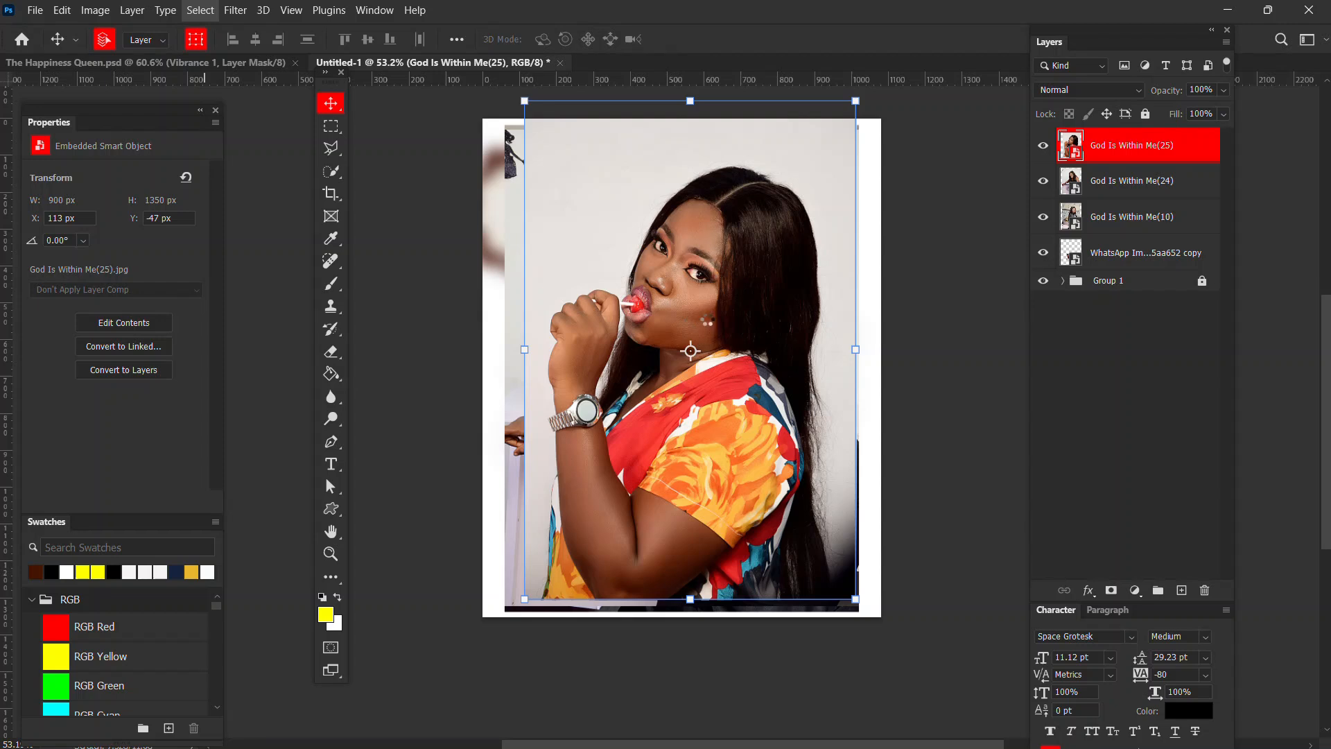
pyautogui.click(1111, 591)
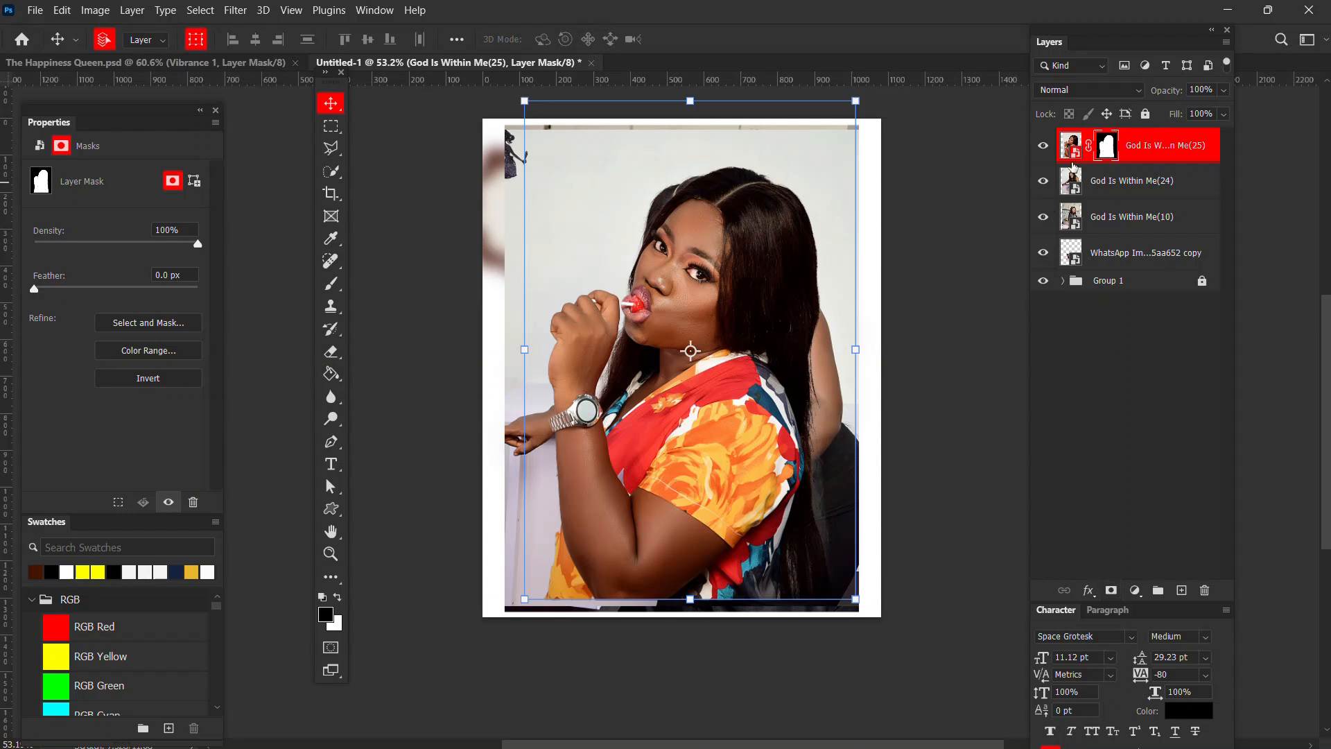
# - Hide the God Is Within Me(25) layer and mask God Is Within Me(24) down to its automatically selected subject
pyautogui.click(1059, 181)
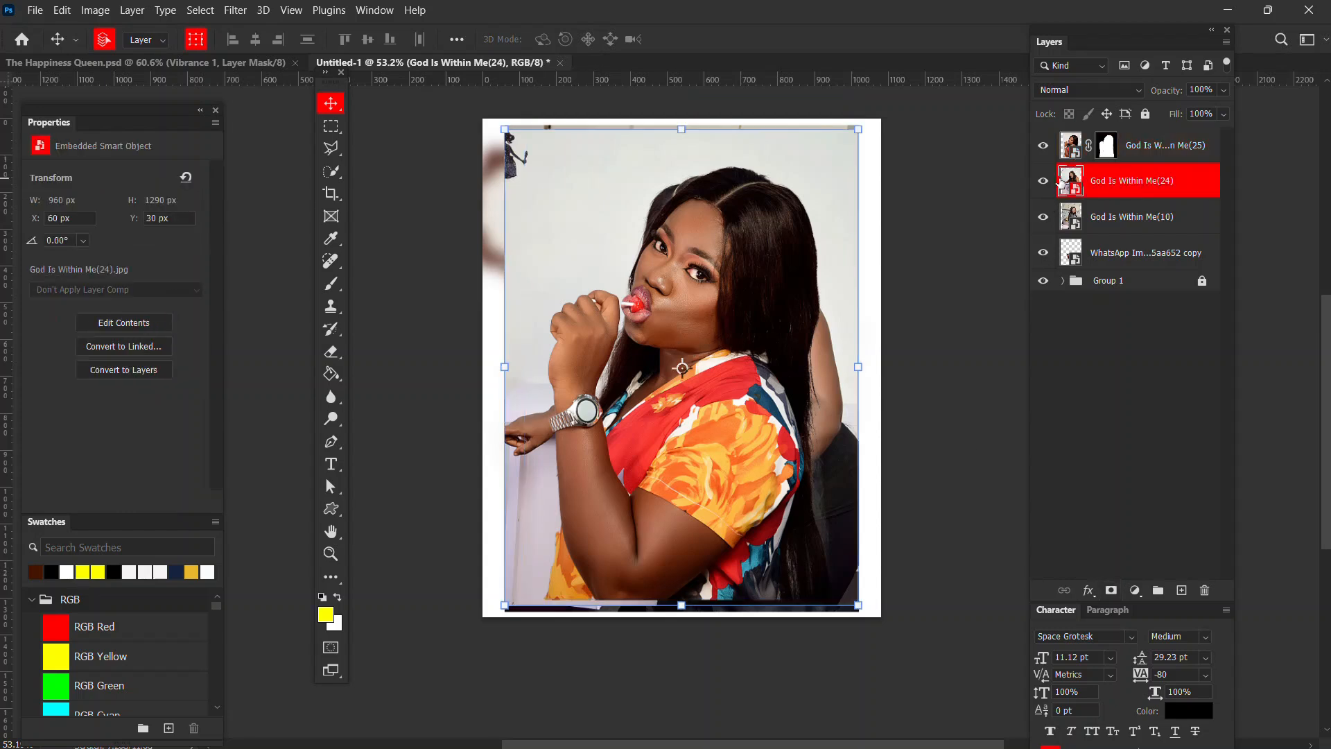
pyautogui.click(1043, 146)
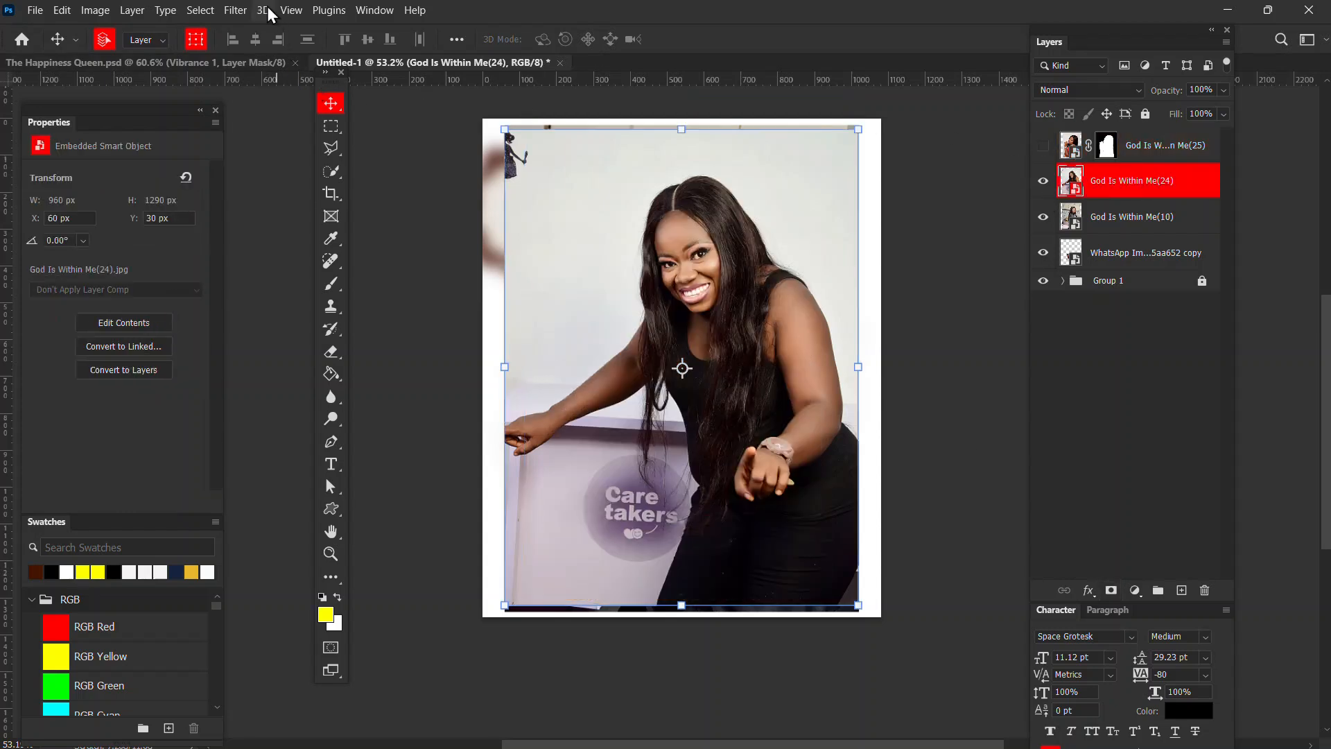
pyautogui.click(199, 11)
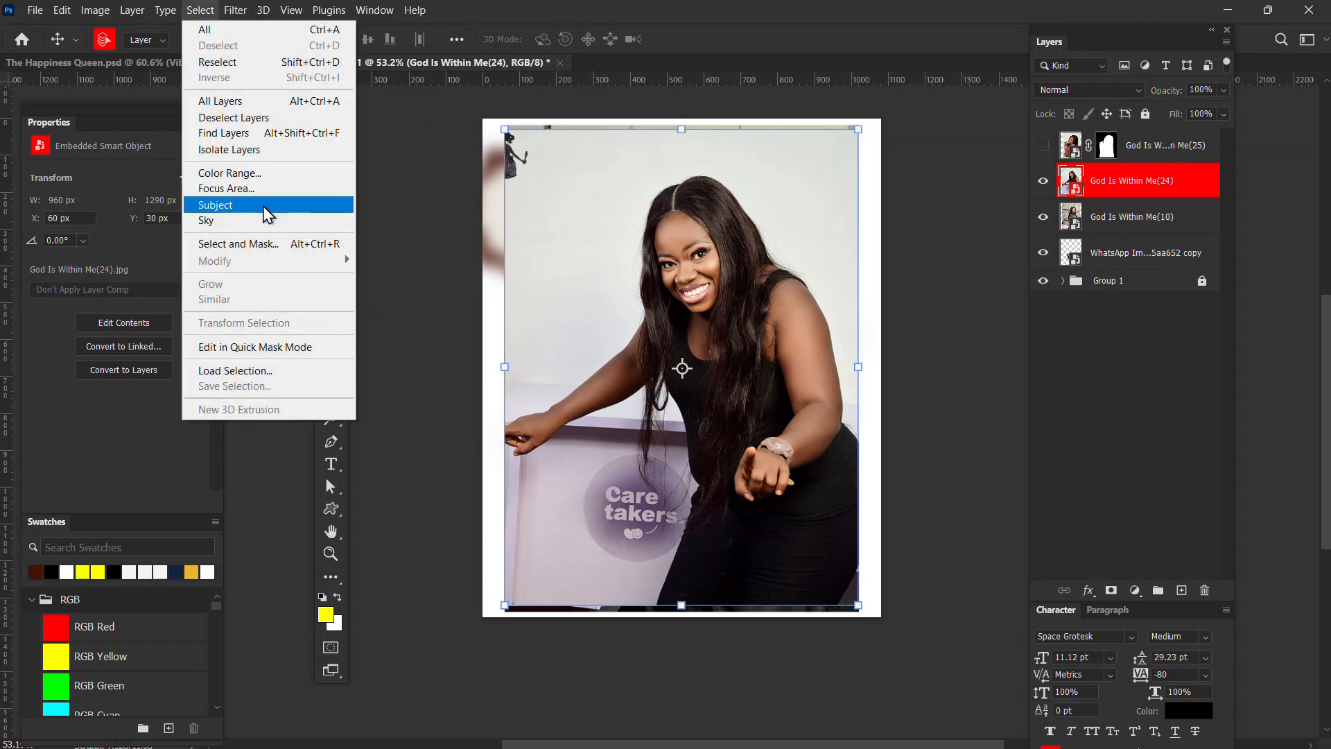
pyautogui.click(266, 203)
pyautogui.click(1111, 590)
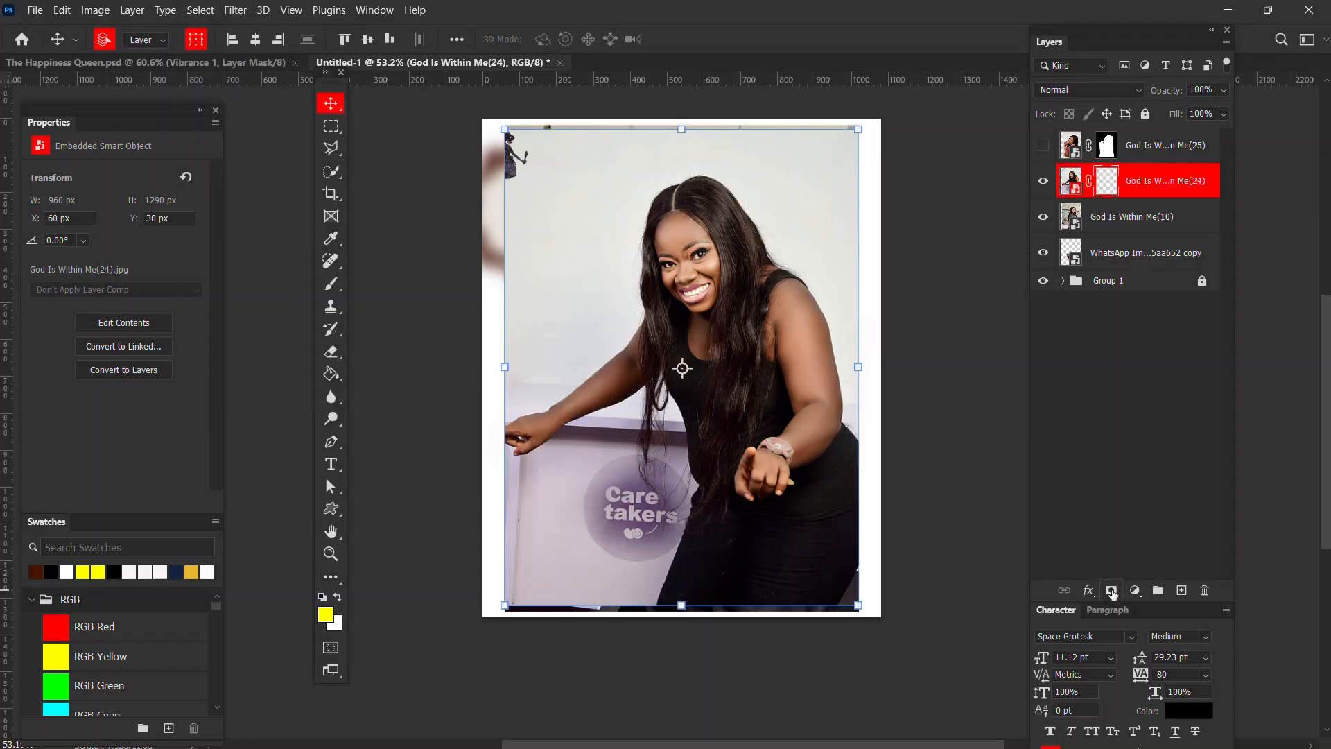
# - Hide the God Is Within Me(24) layer and mask God Is Within Me(10) down to its automatically selected subject
pyautogui.click(1044, 179)
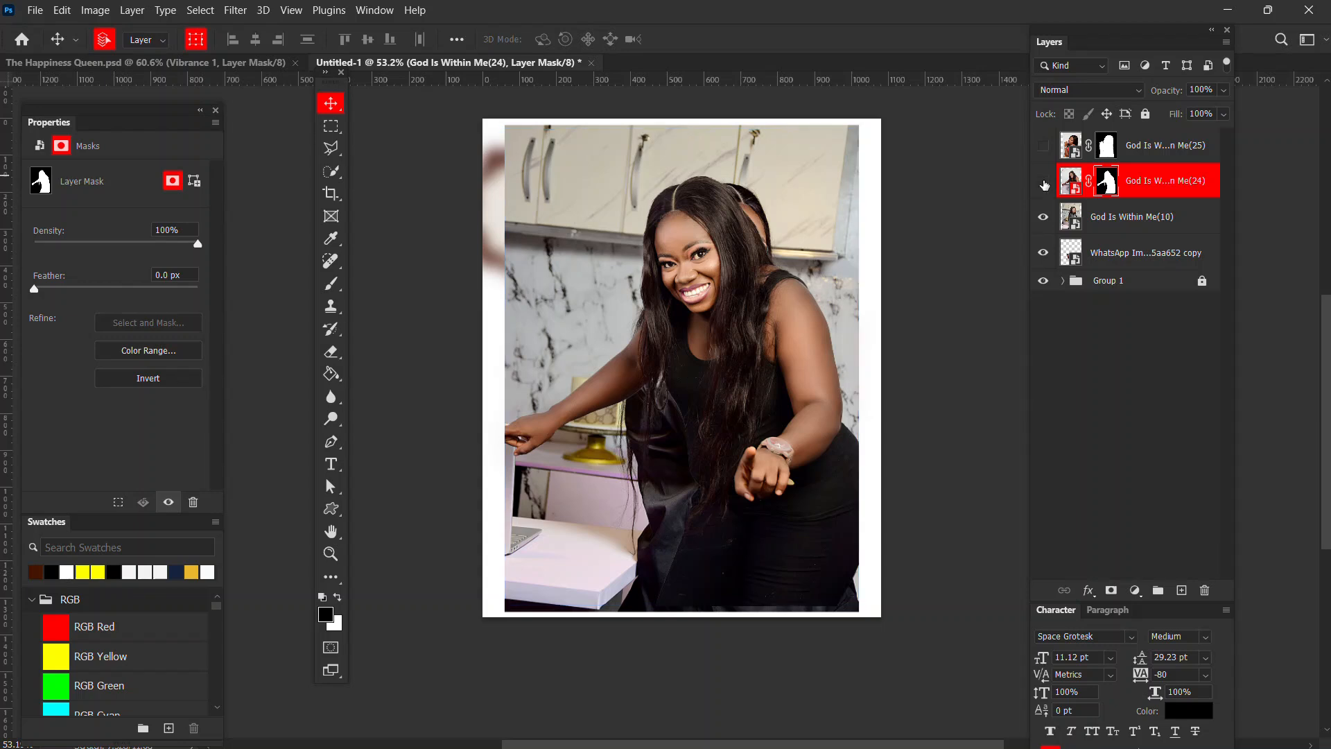
pyautogui.click(1117, 224)
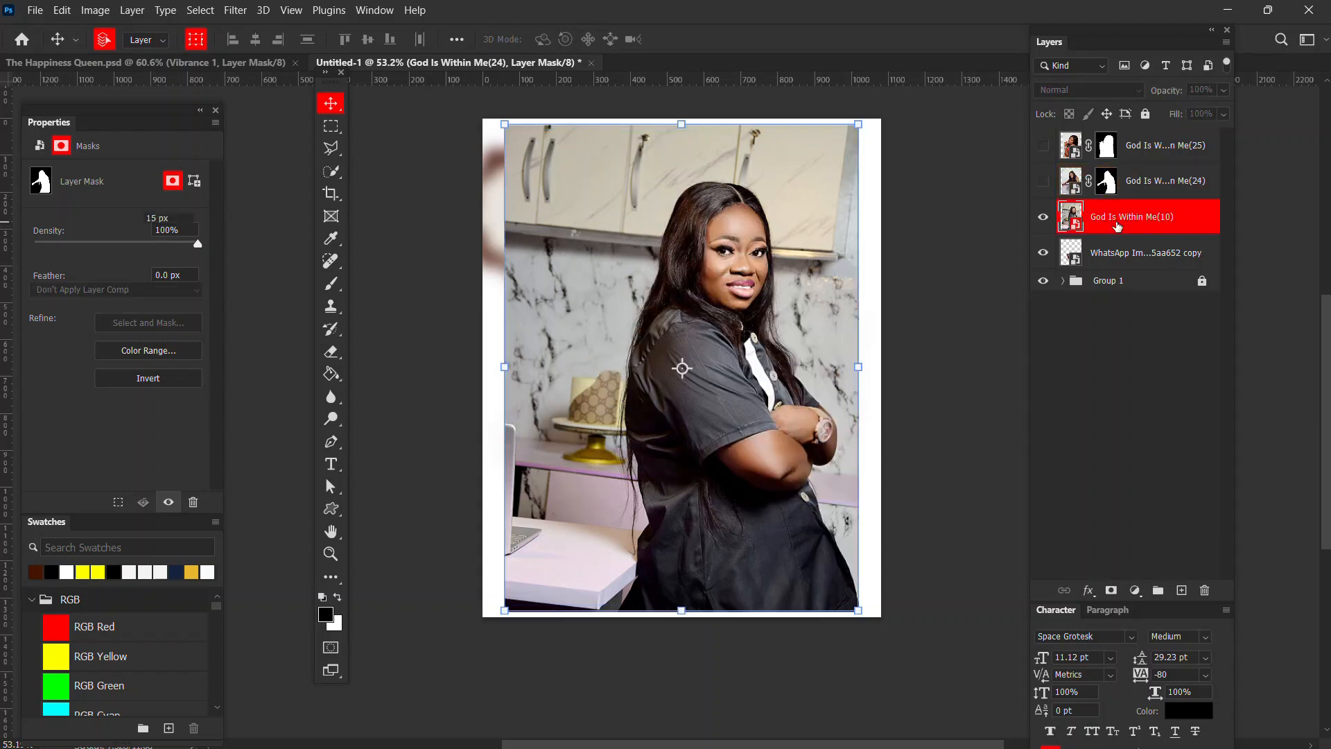
pyautogui.click(200, 9)
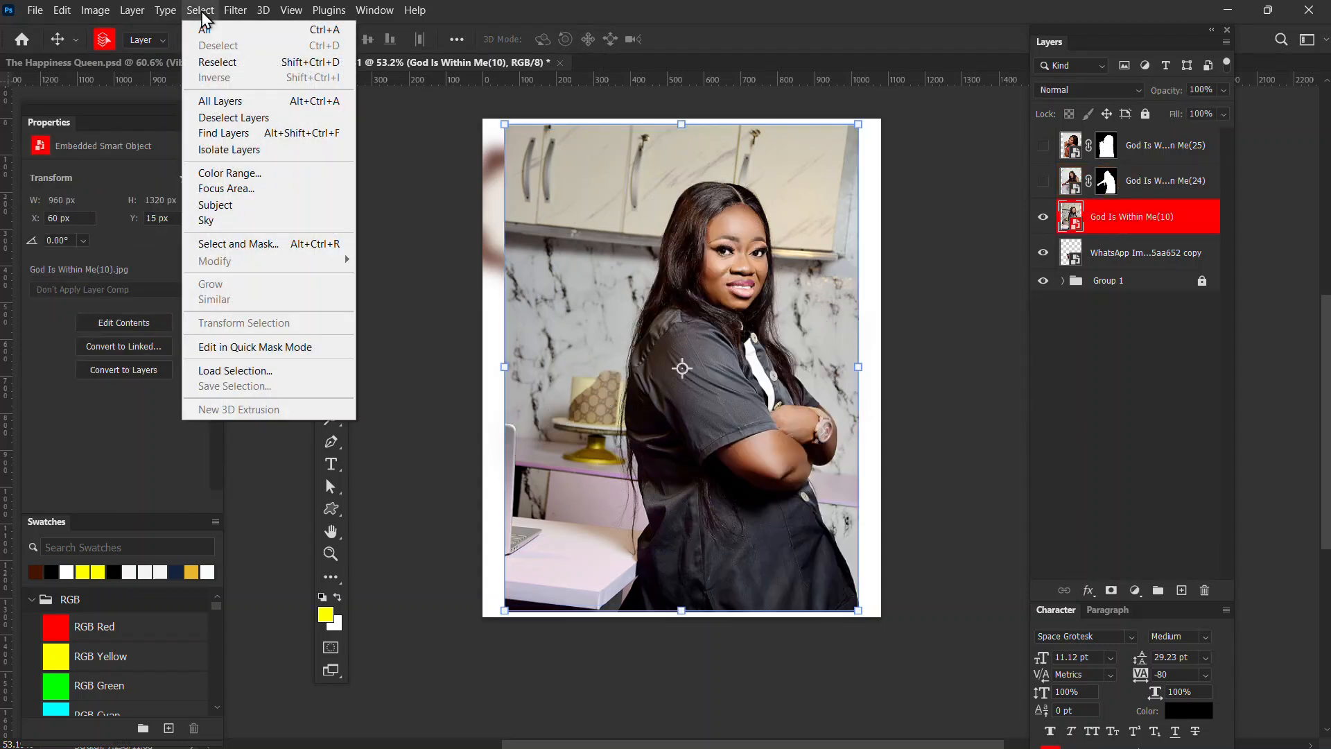
pyautogui.click(271, 206)
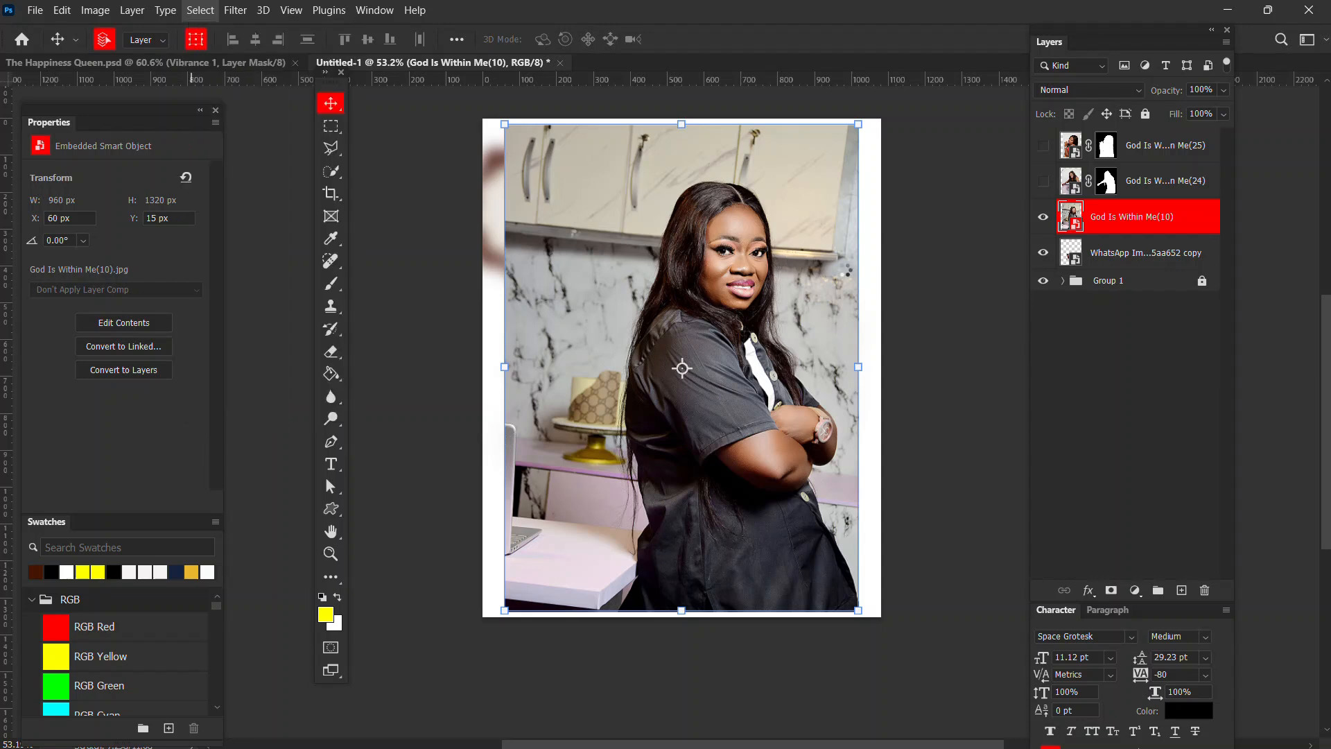
pyautogui.click(1111, 591)
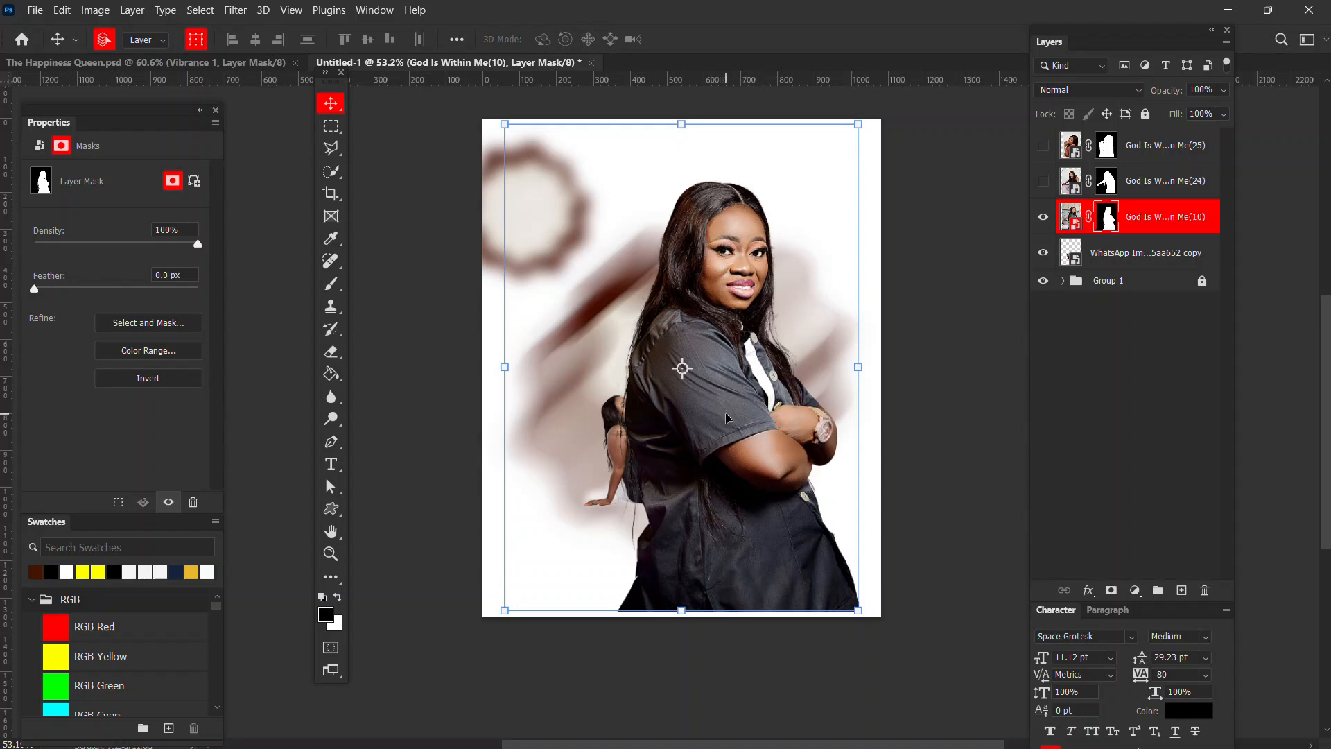
# - Scale the God Is Within Me(10) cutout to about 57% and place it on the right half of the large blurred shape
pyautogui.moveTo(727, 418); pyautogui.dragTo(769, 385)
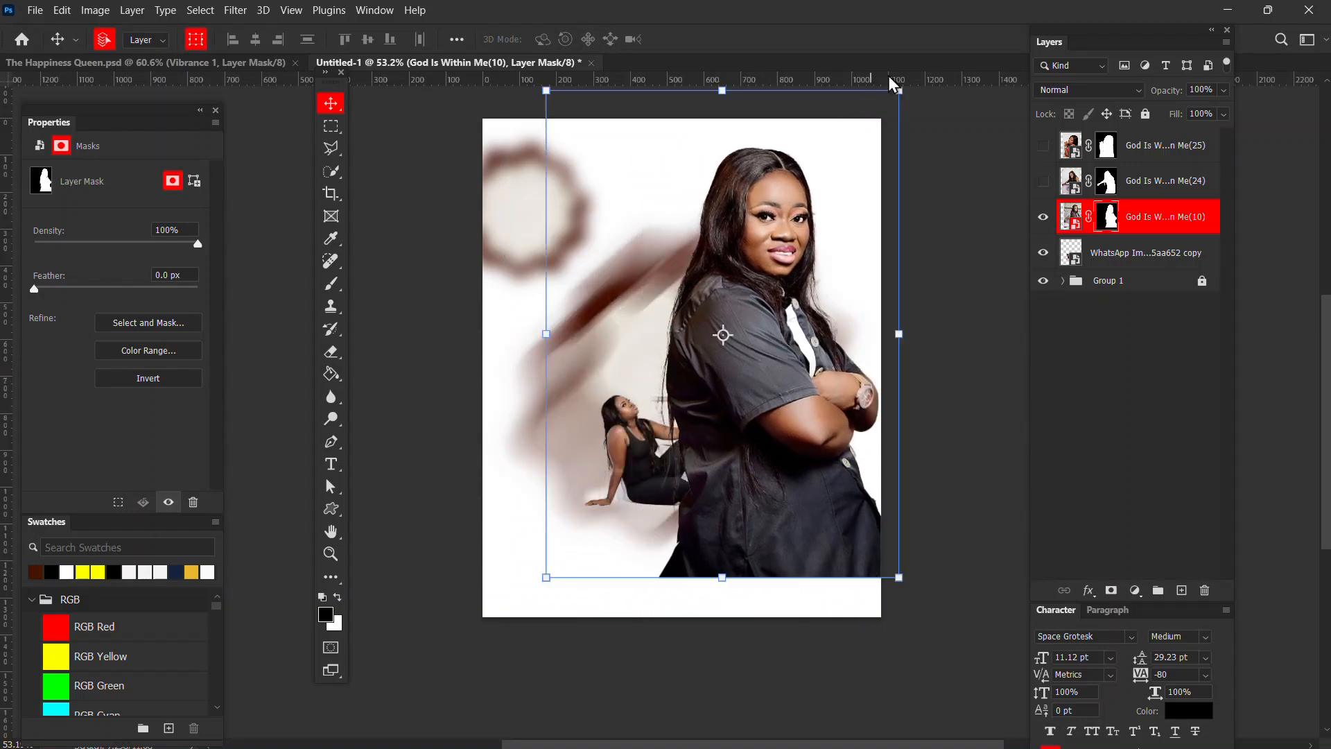
pyautogui.click(875, 115)
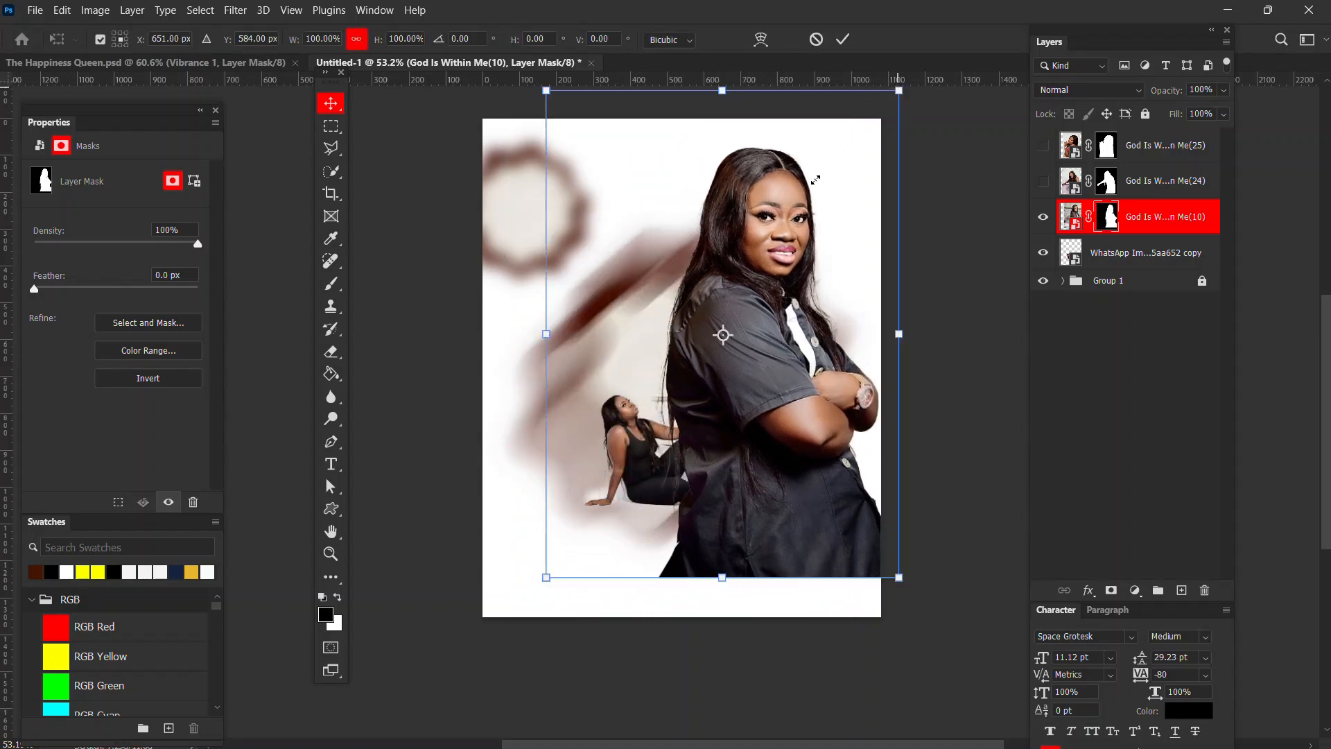
pyautogui.moveTo(816, 179); pyautogui.dragTo(750, 300)
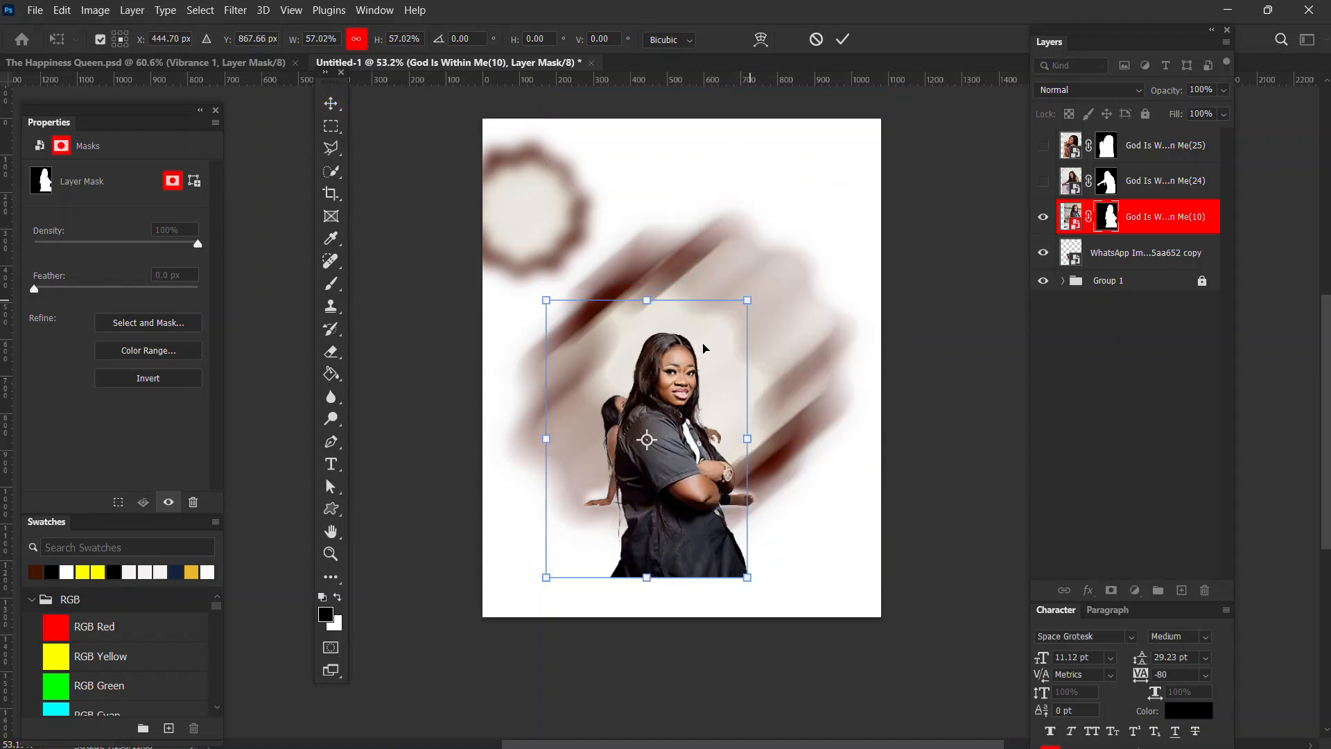
pyautogui.press('Return')
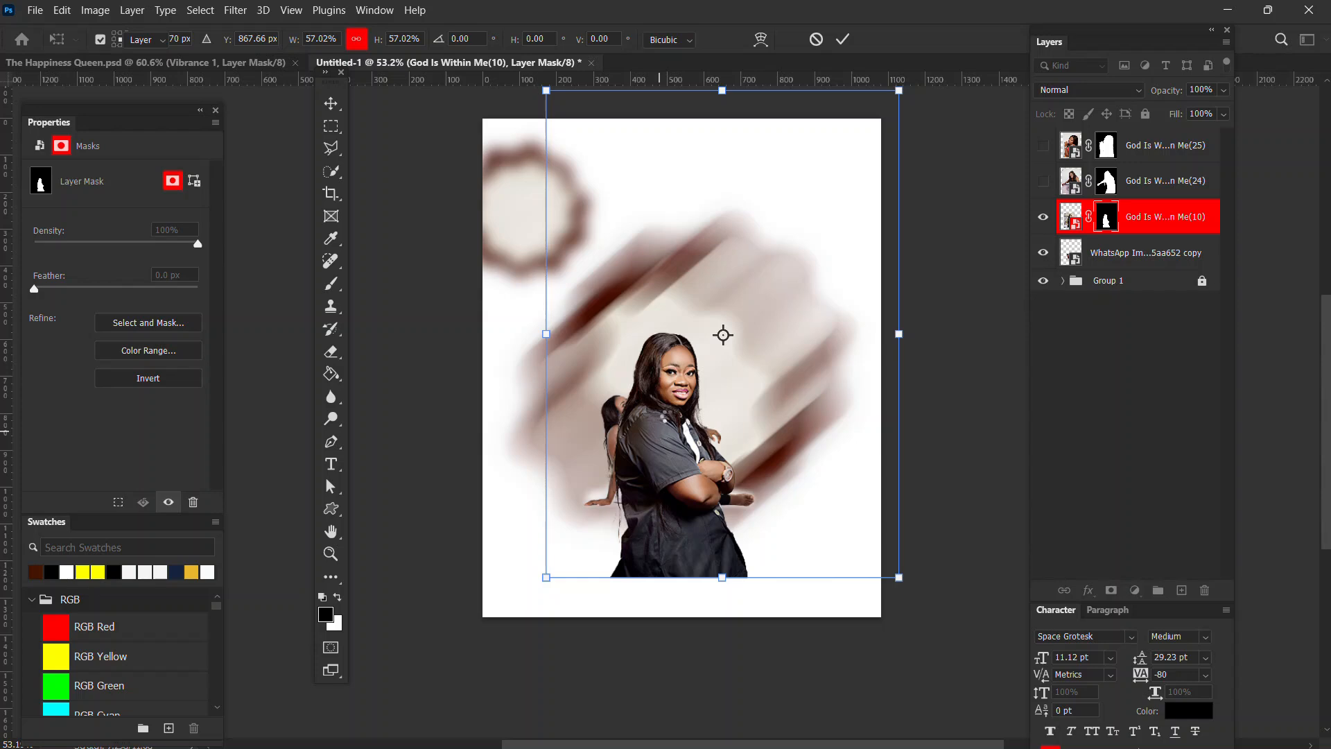
pyautogui.moveTo(705, 404); pyautogui.dragTo(756, 375)
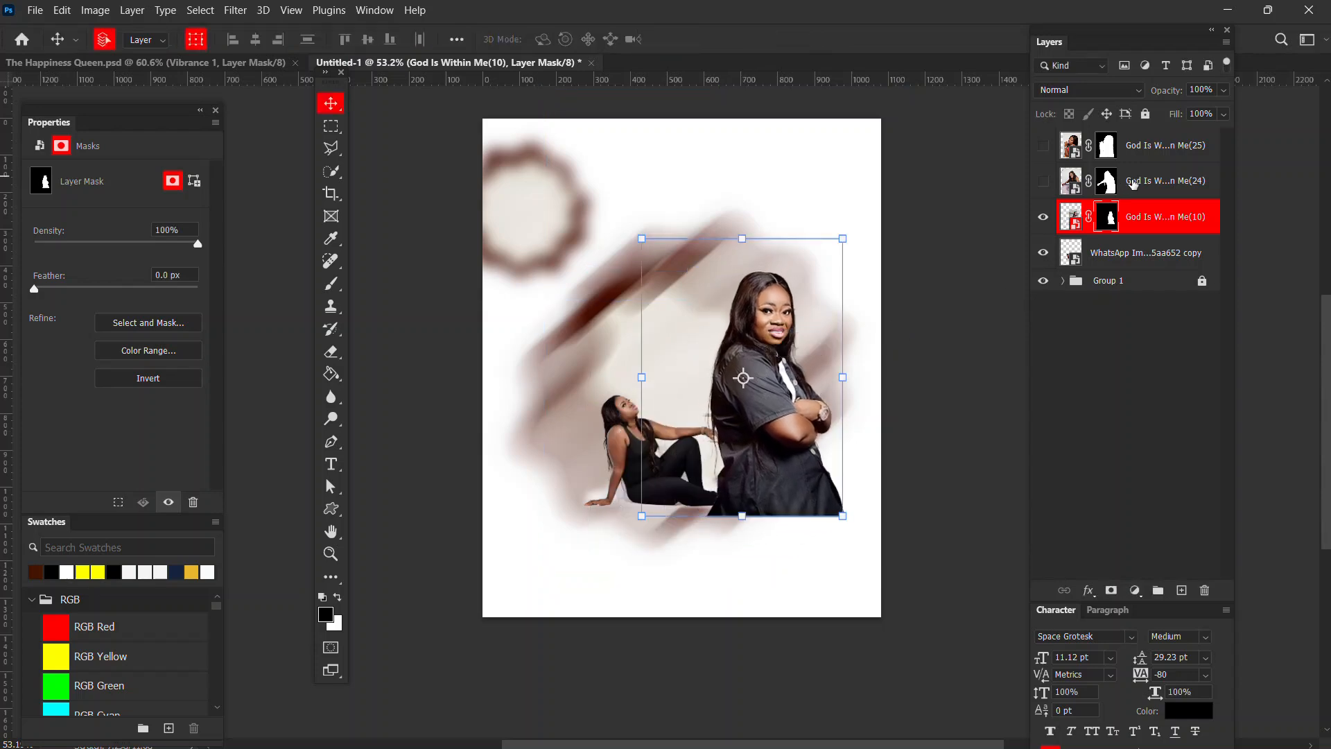
# - Show the God Is Within Me(24) cutout, scale it to about 59% and place it on the flyer's left half, level with the other standing woman
pyautogui.click(1076, 184)
pyautogui.click(1042, 182)
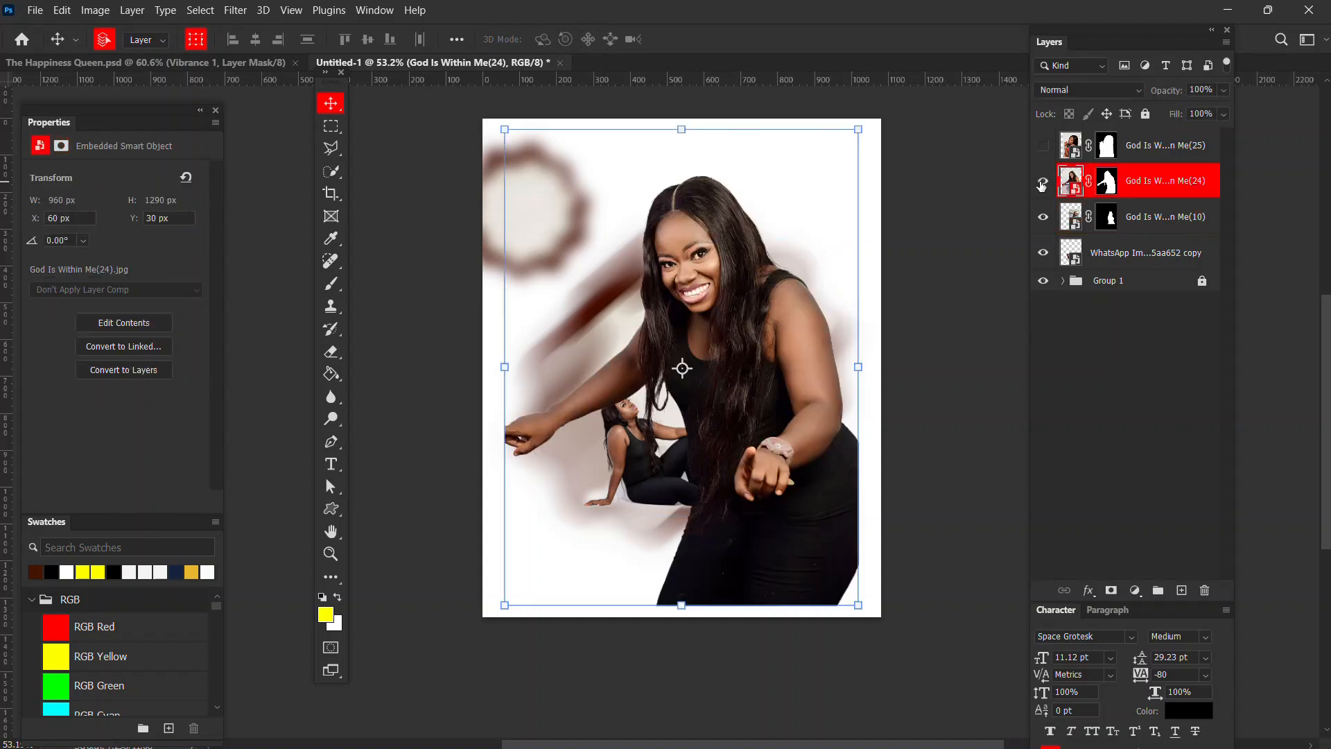
pyautogui.moveTo(860, 128); pyautogui.dragTo(714, 325)
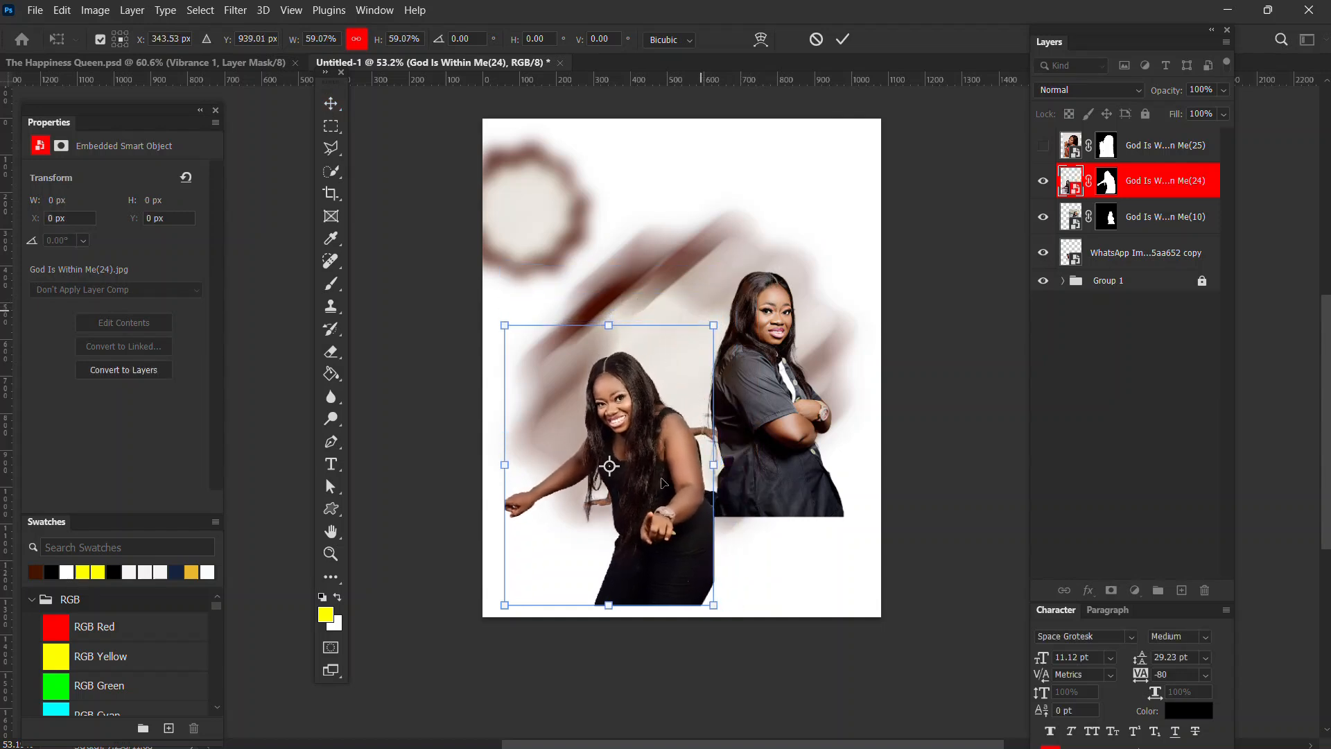
pyautogui.moveTo(660, 484); pyautogui.dragTo(631, 395)
pyautogui.press('Return')
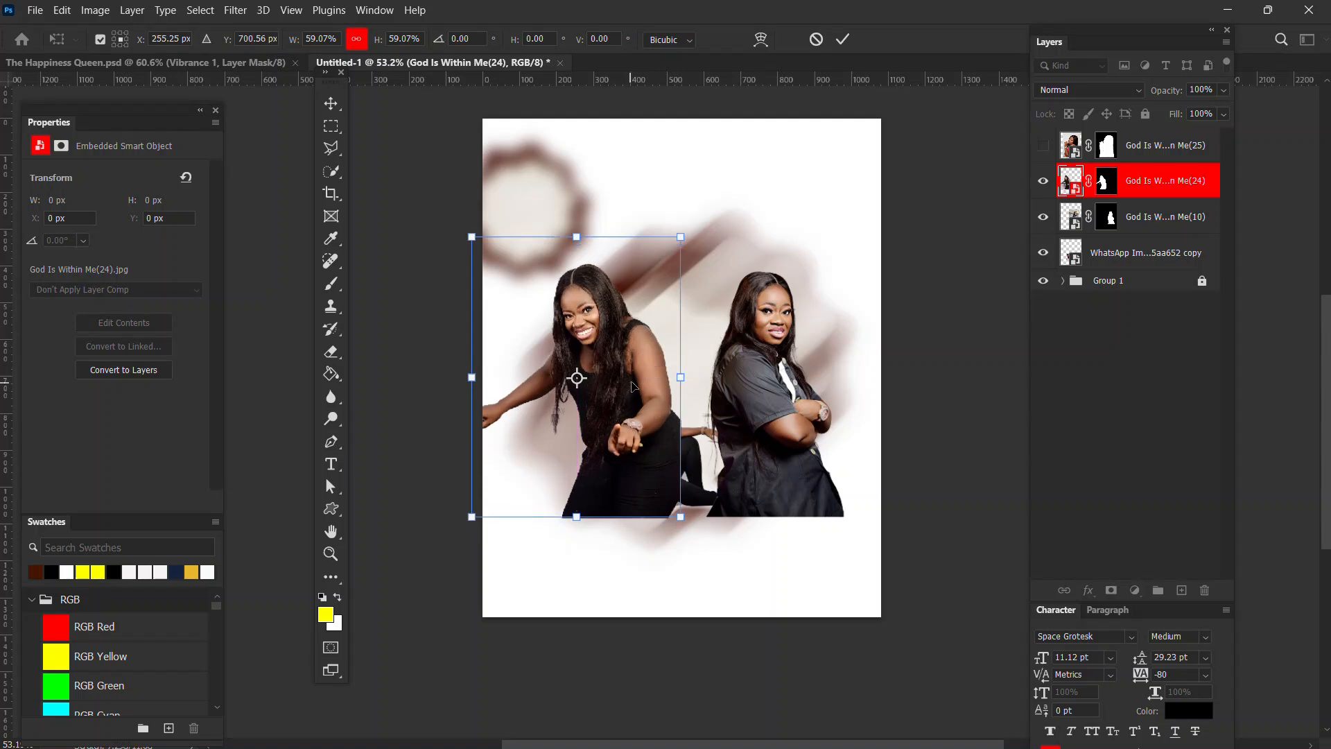
# - Show the God Is Within Me(25) cutout, scale it to about 69% and center it between the two standing women
pyautogui.click(1043, 145)
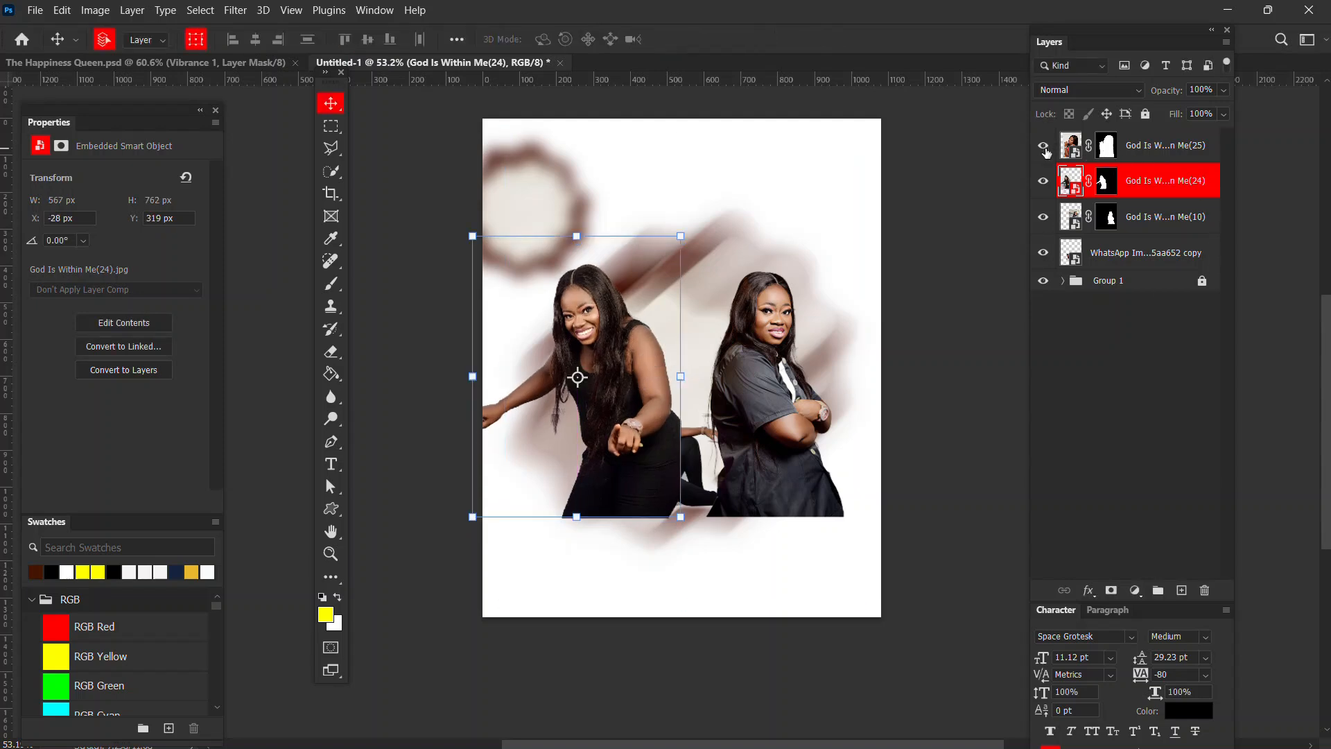
pyautogui.click(735, 280)
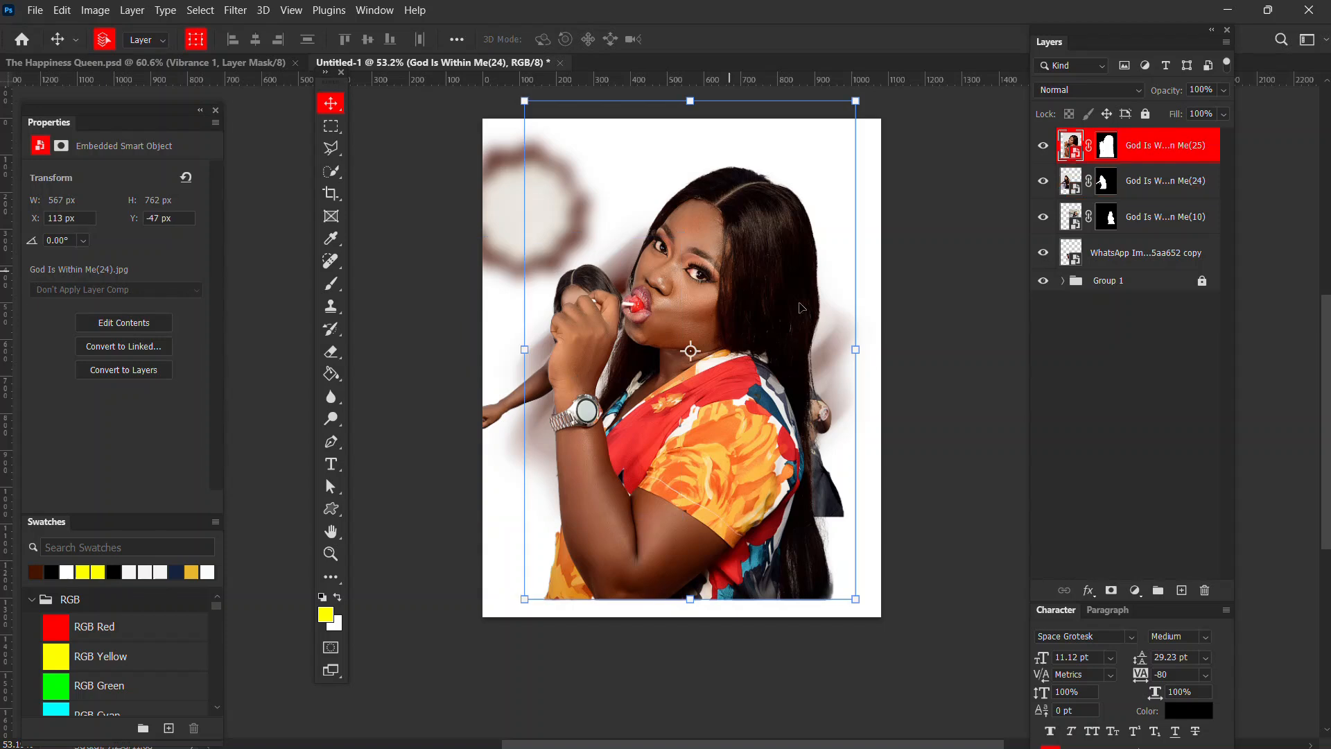
pyautogui.hotkey('ctrl', 't')
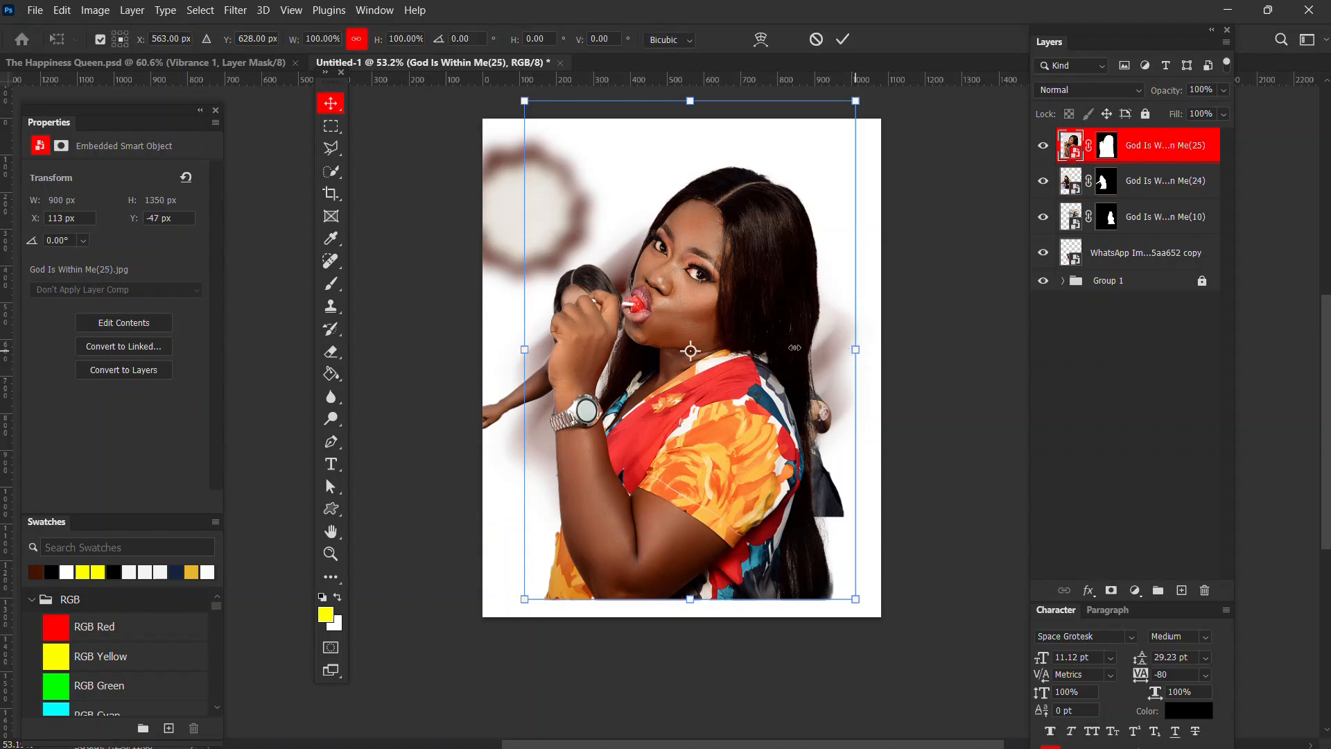
pyautogui.moveTo(794, 347); pyautogui.dragTo(728, 334)
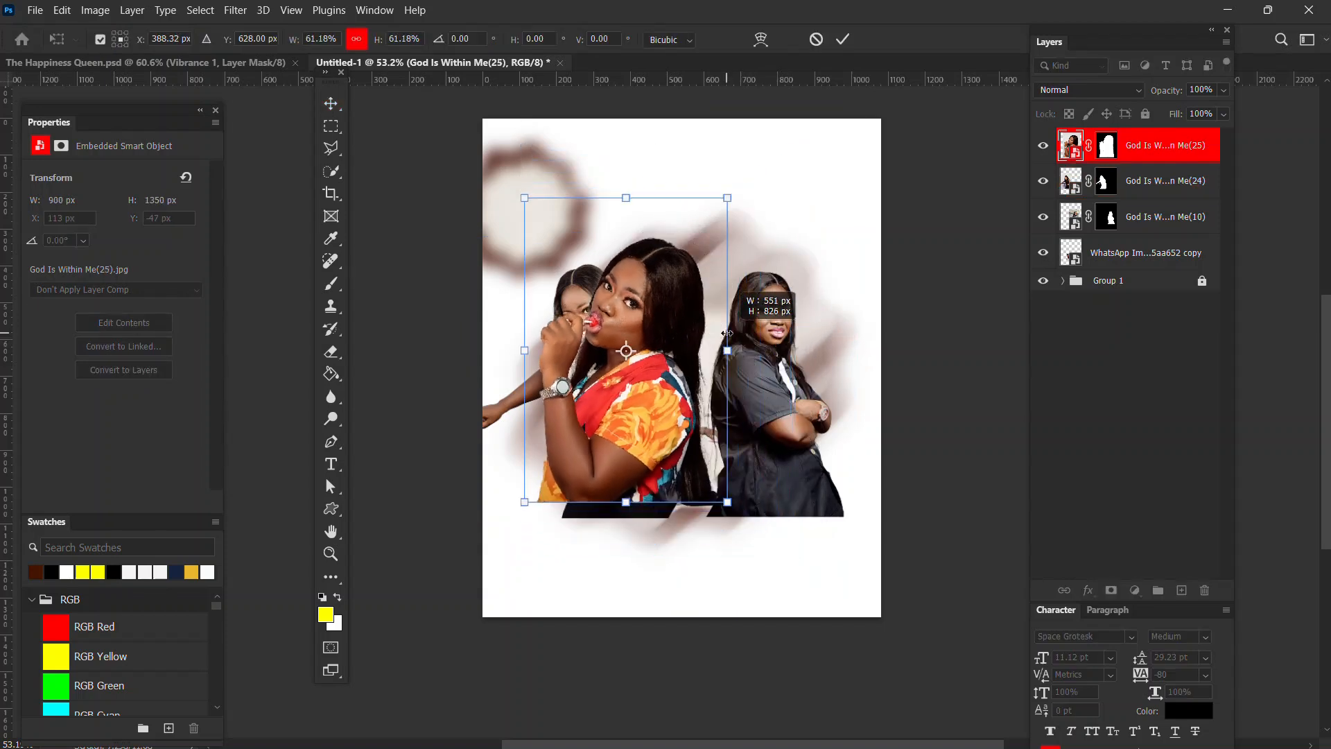
pyautogui.moveTo(636, 423); pyautogui.dragTo(690, 411)
pyautogui.moveTo(687, 485); pyautogui.dragTo(691, 524)
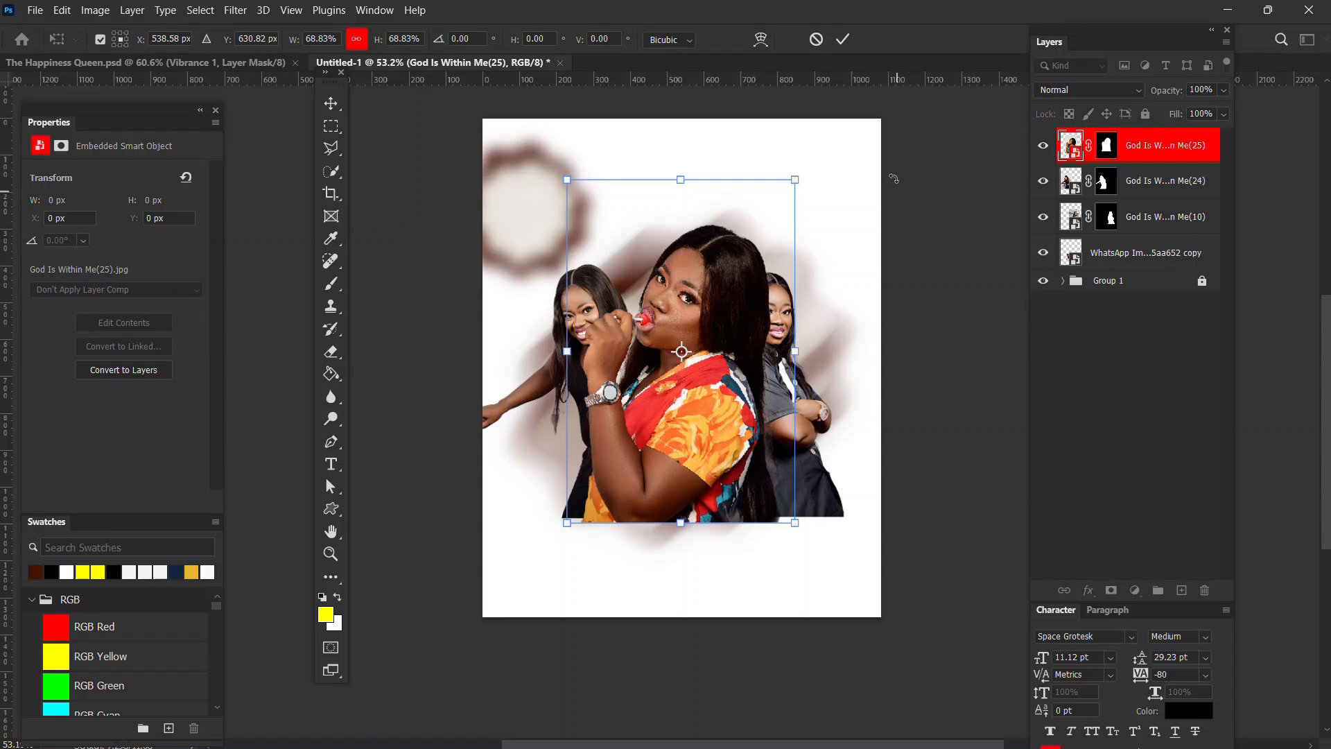
pyautogui.press('Return')
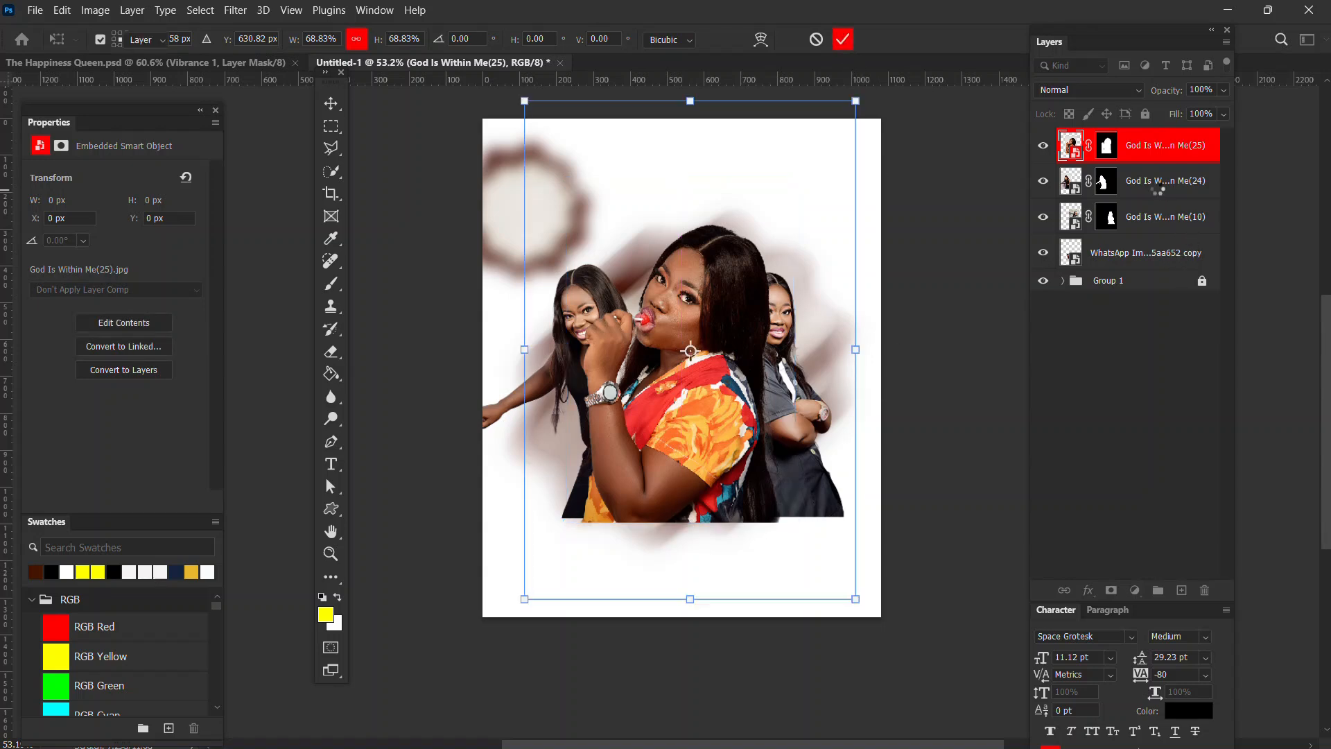
# - Scale the God Is Within Me(24) and God Is Within Me(10) cutouts together to about 95%, keeping their lower edge in place
pyautogui.click(1155, 186)
pyautogui.keyDown('shift'); pyautogui.click(1153, 218); pyautogui.keyUp('shift')
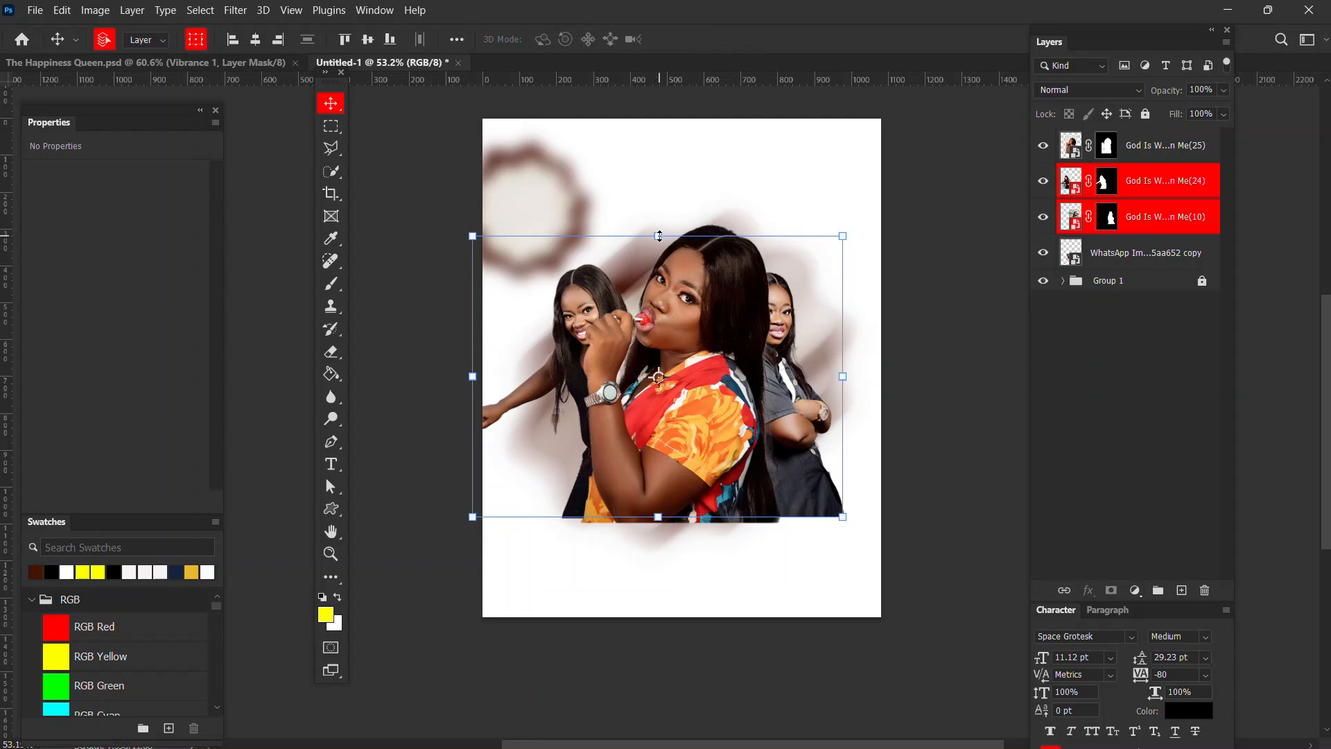
pyautogui.hotkey('ctrl', 't')
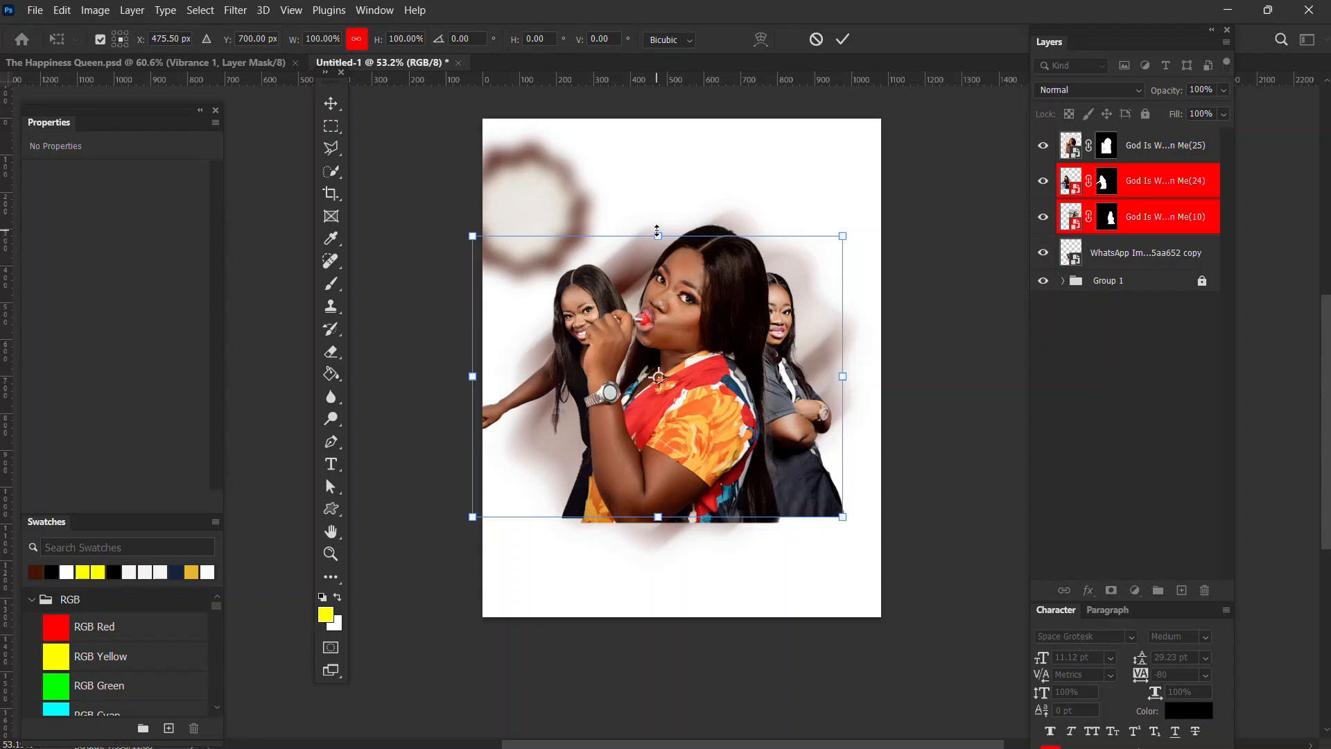
pyautogui.moveTo(658, 231); pyautogui.dragTo(657, 244)
pyautogui.moveTo(835, 383); pyautogui.dragTo(945, 367)
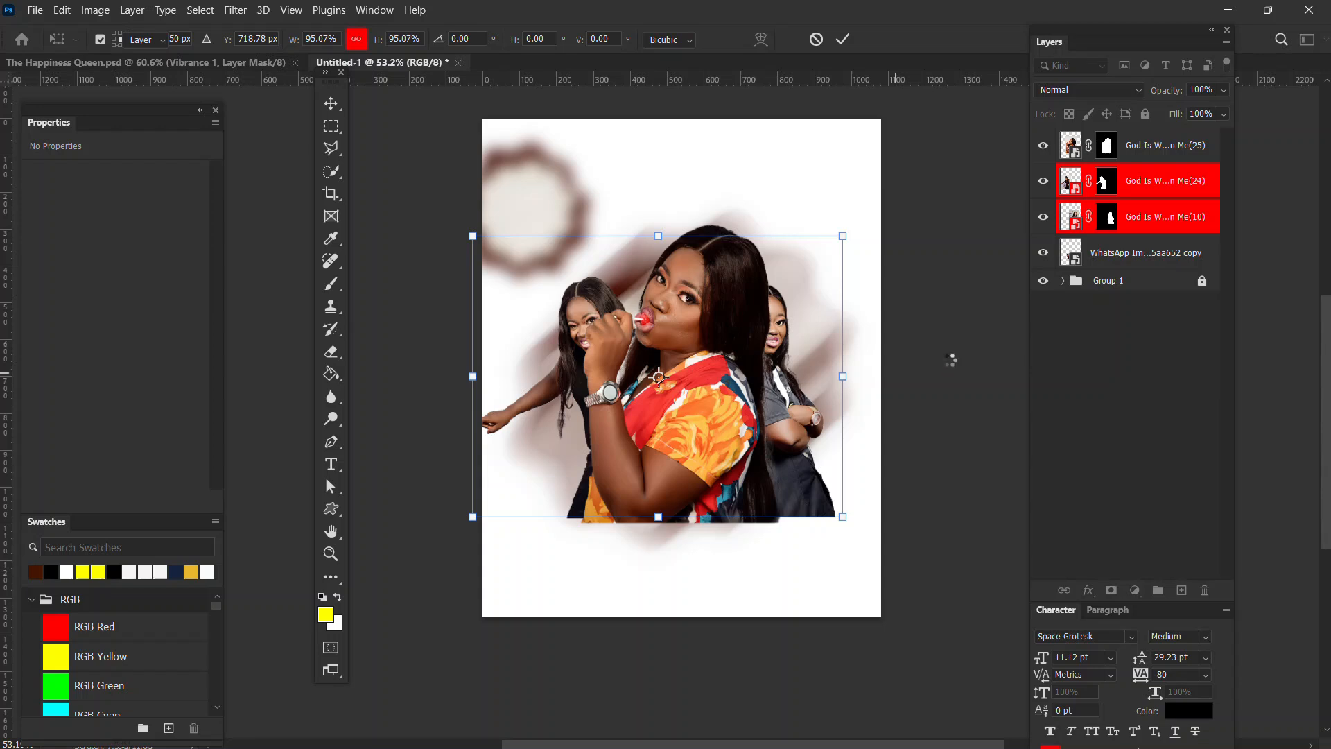
pyautogui.press('Return')
# - Spread the three cutouts apart, moving God Is Within Me(10) right and God Is Within Me(24) left so both faces clear the central figure
pyautogui.moveTo(699, 408); pyautogui.dragTo(717, 409)
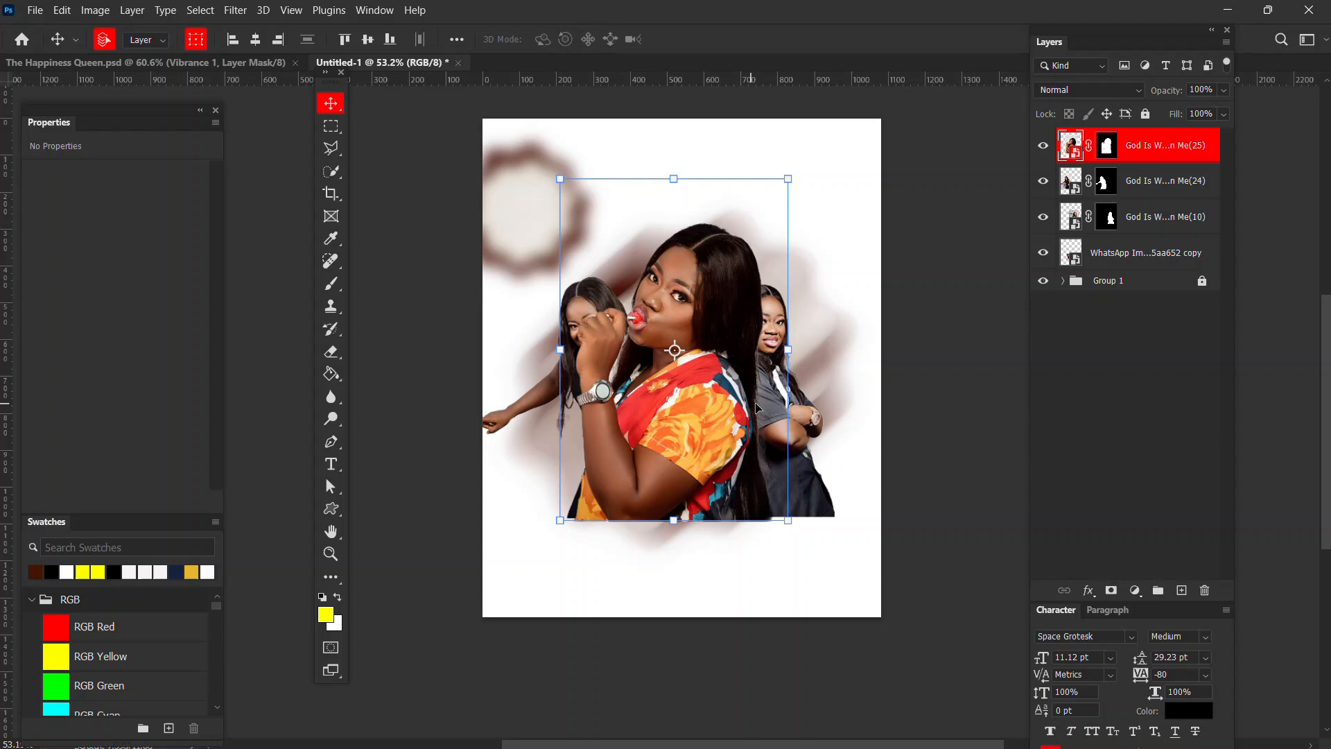
pyautogui.click(819, 483)
pyautogui.moveTo(818, 483); pyautogui.dragTo(829, 488)
pyautogui.click(996, 396)
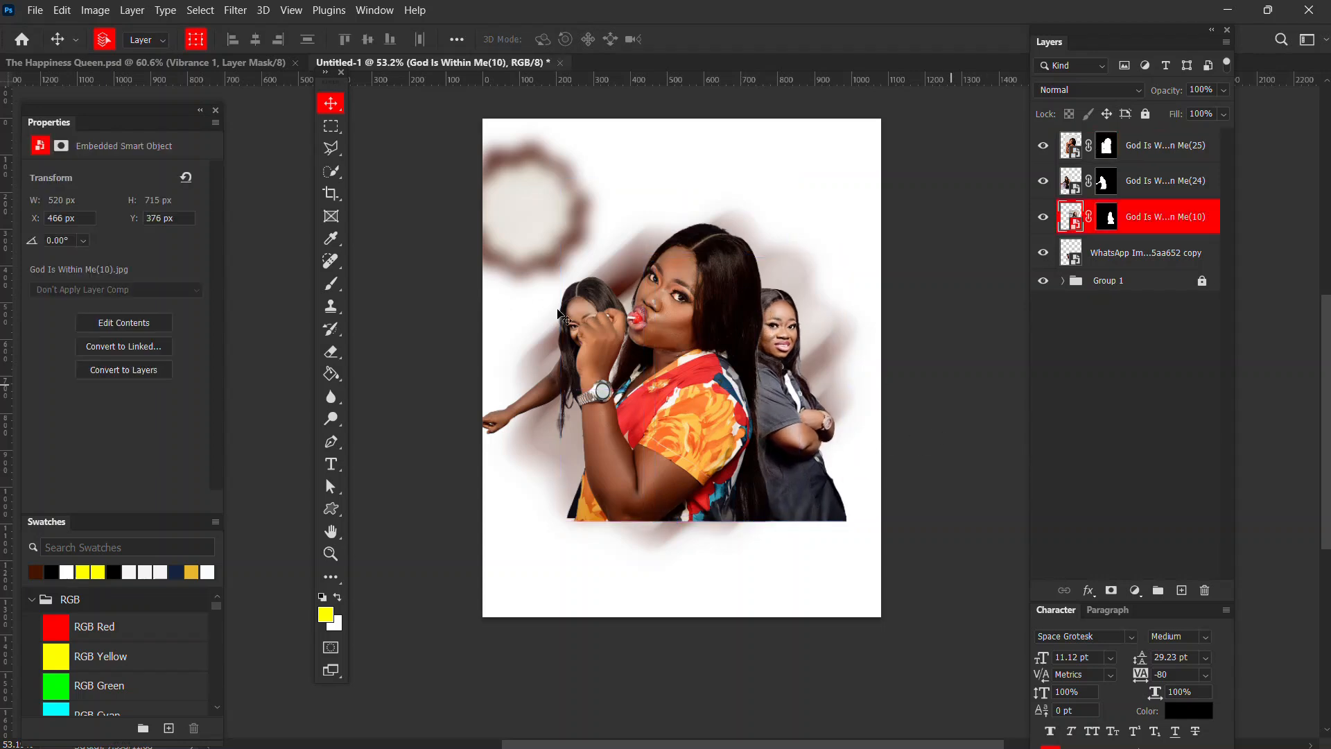
pyautogui.moveTo(580, 309); pyautogui.dragTo(555, 312)
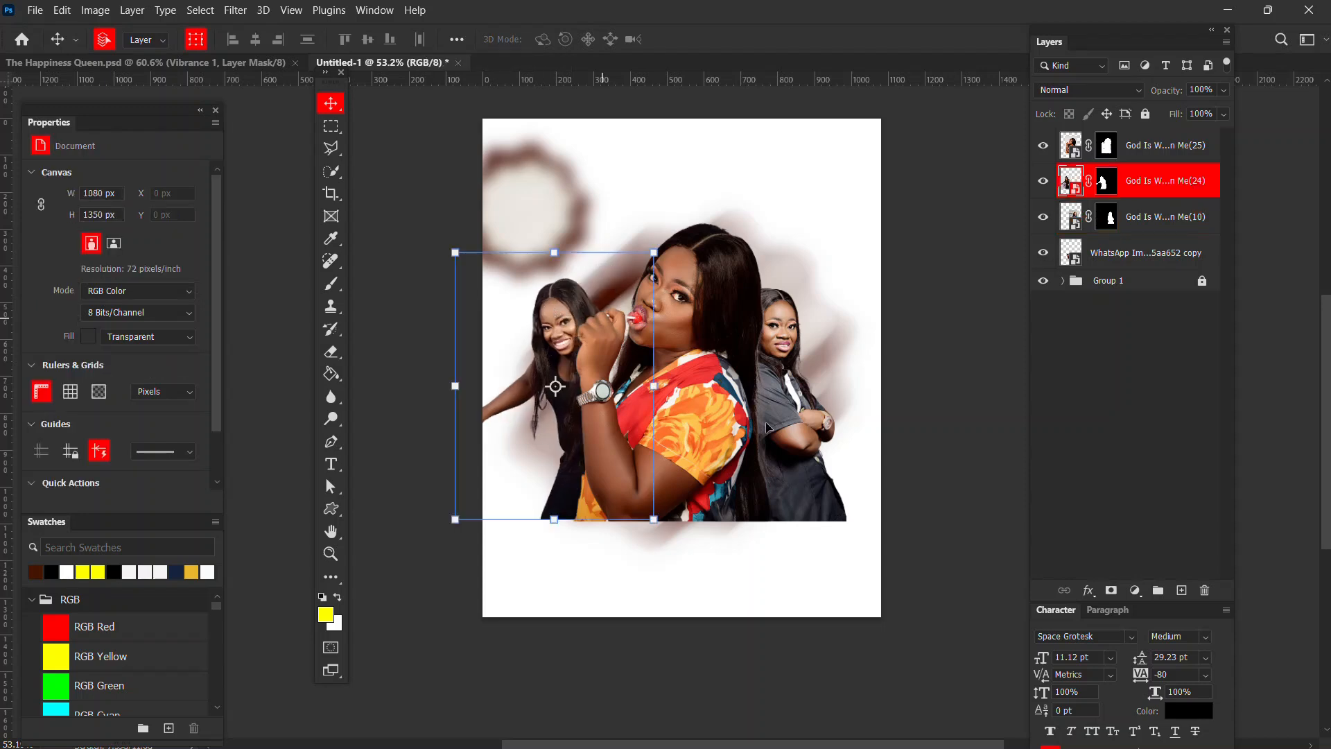
pyautogui.click(806, 437)
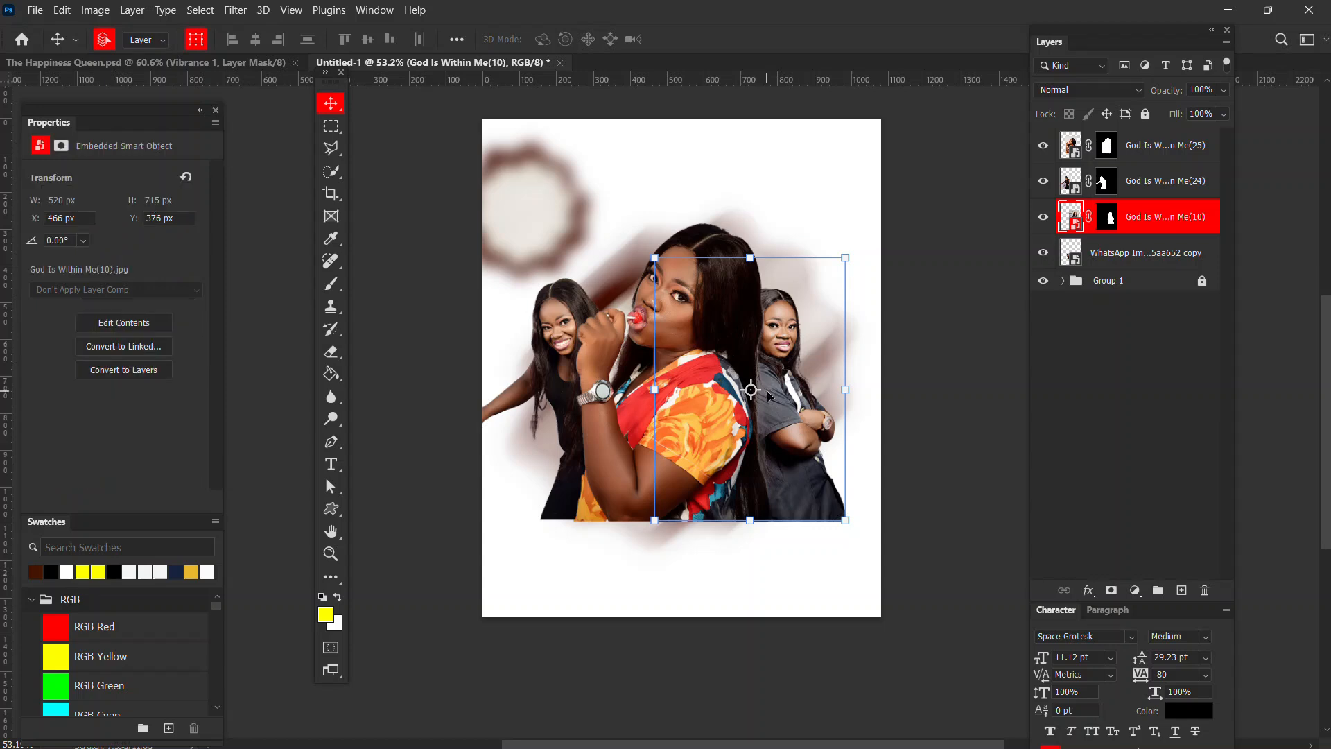
pyautogui.moveTo(788, 406); pyautogui.dragTo(790, 406)
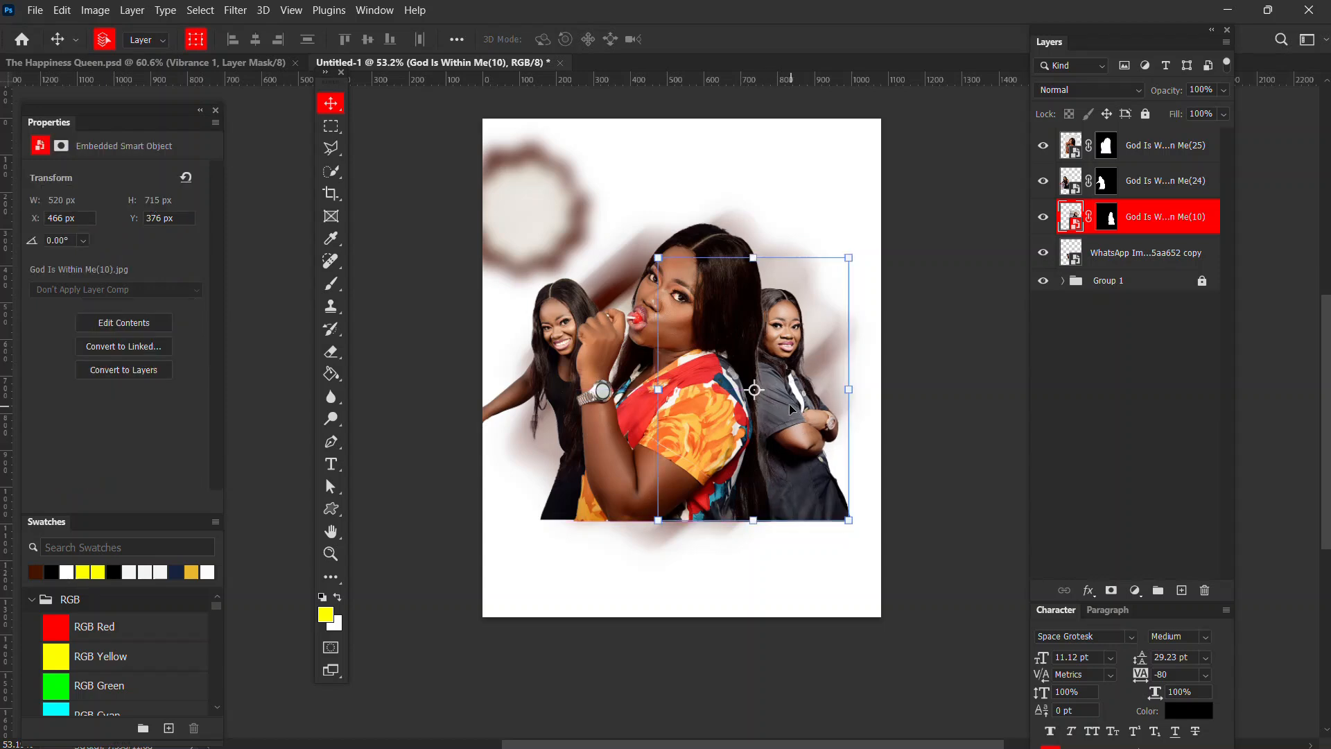
pyautogui.click(564, 315)
pyautogui.moveTo(562, 310); pyautogui.dragTo(565, 310)
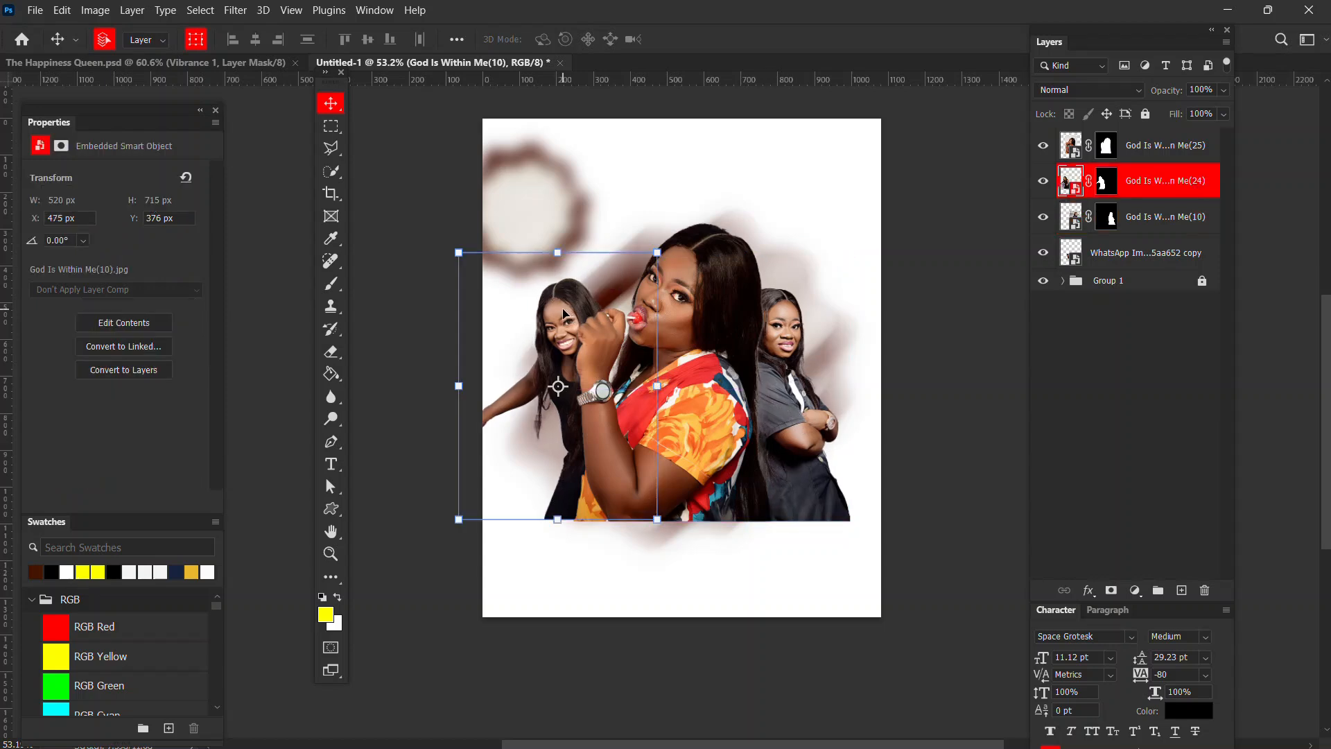
# - Group the three God Is Within Me cutout layers and add a layer mask to the group
pyautogui.click(1112, 220)
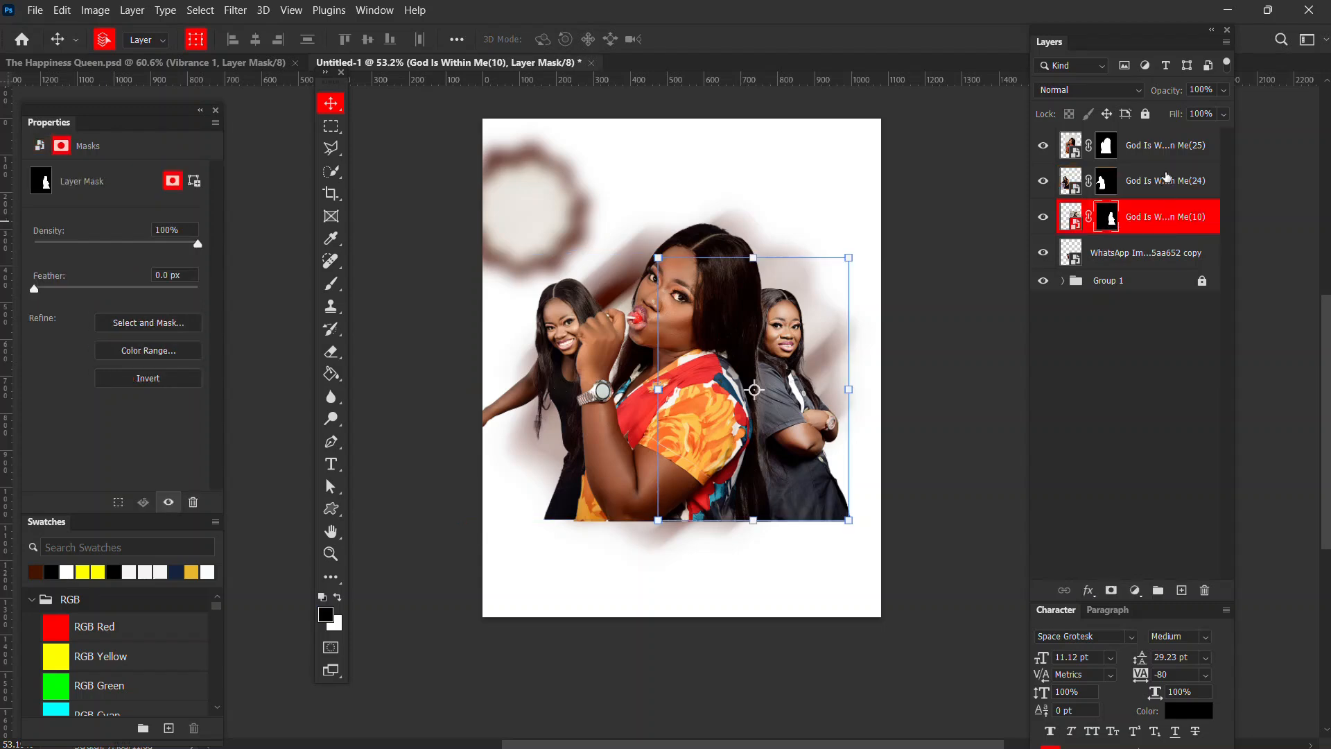
pyautogui.keyDown('shift'); pyautogui.click(1164, 149); pyautogui.keyUp('shift')
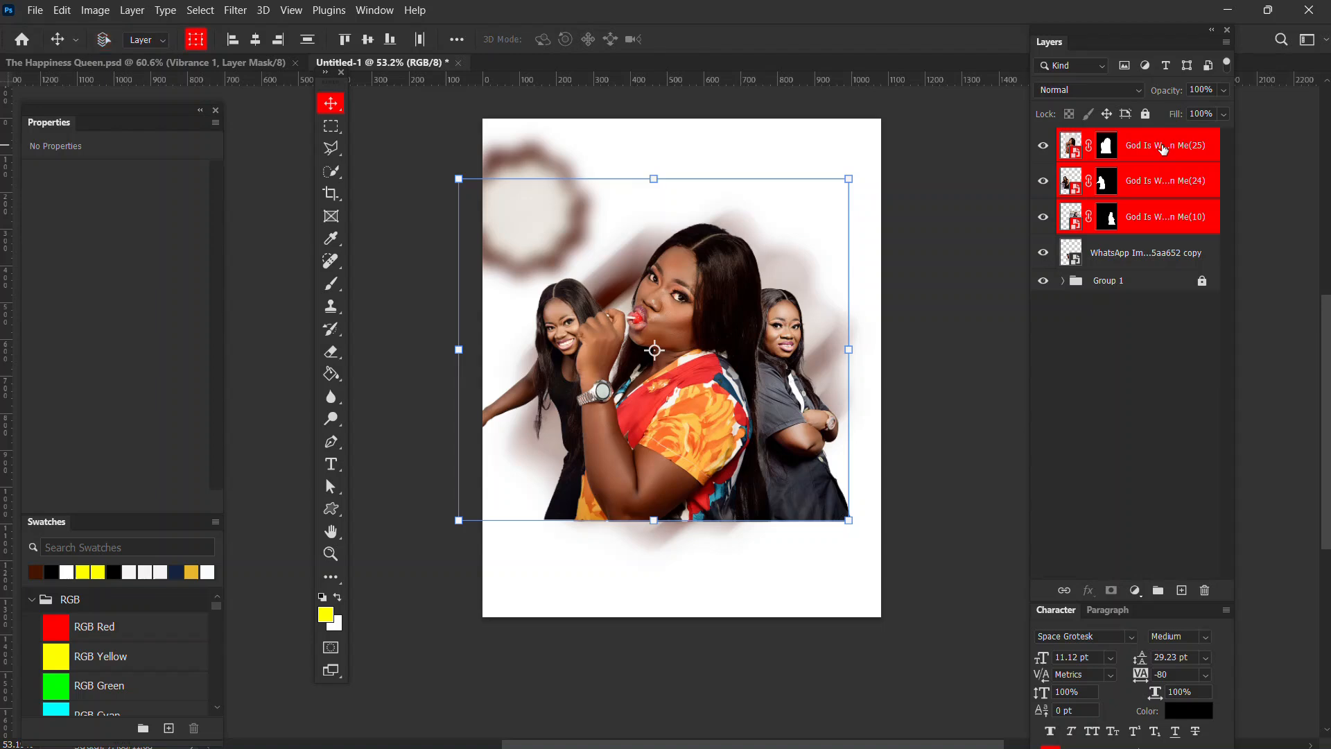
pyautogui.hotkey('ctrl', 'g')
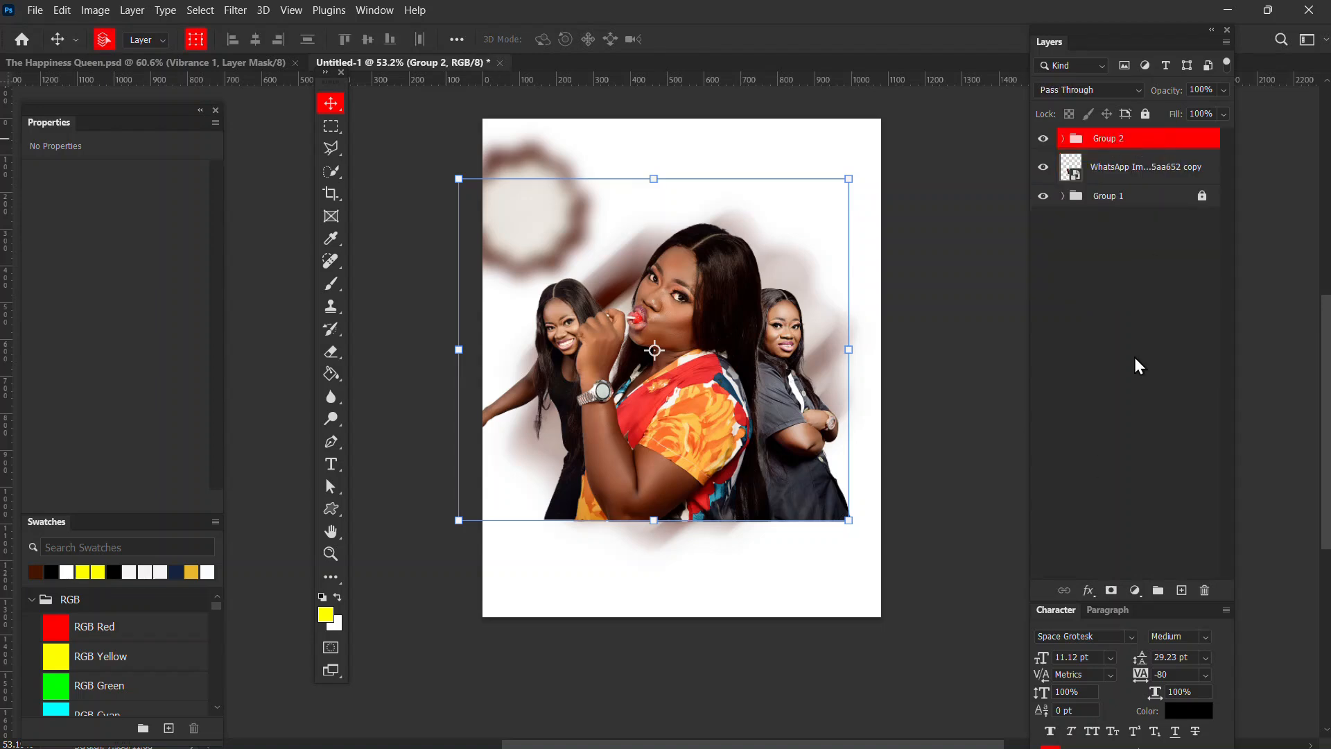
pyautogui.click(1111, 590)
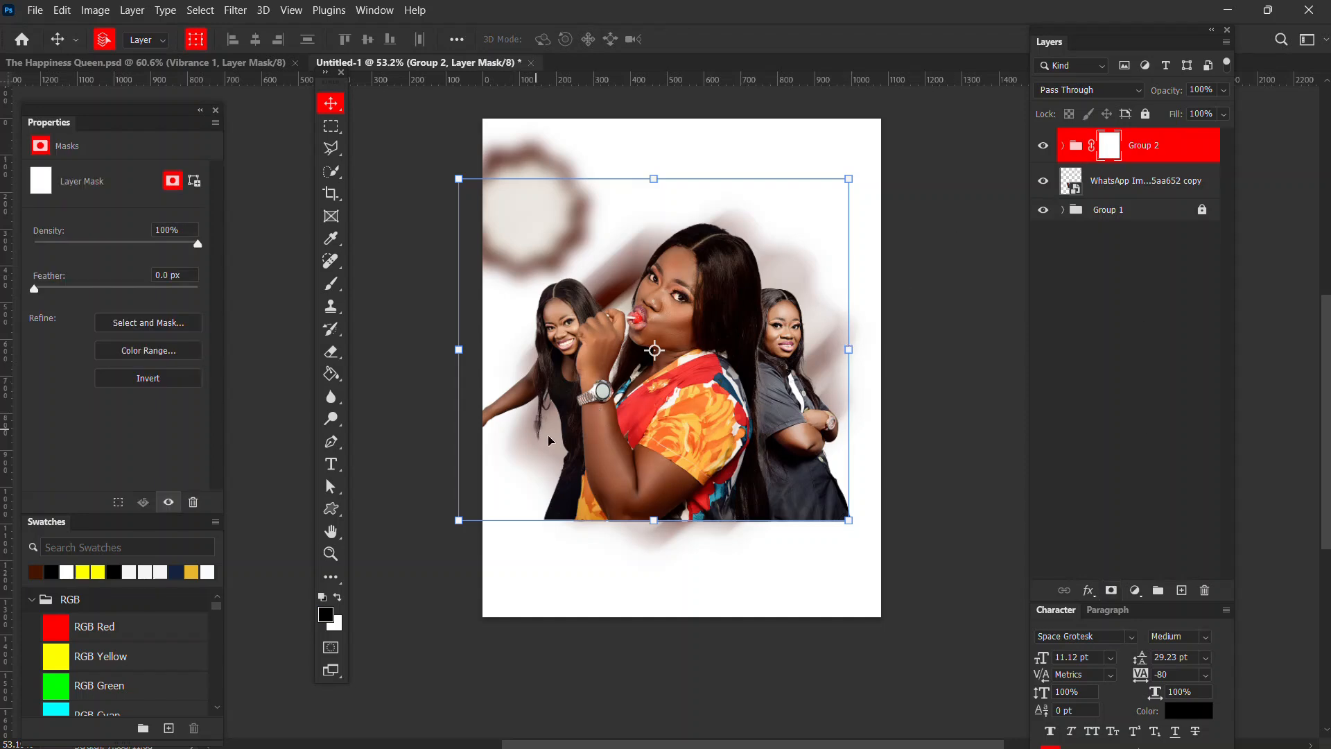
# - Fade the bottom of the grouped cutouts by painting their group mask with a soft black 600 px brush
pyautogui.press('b')
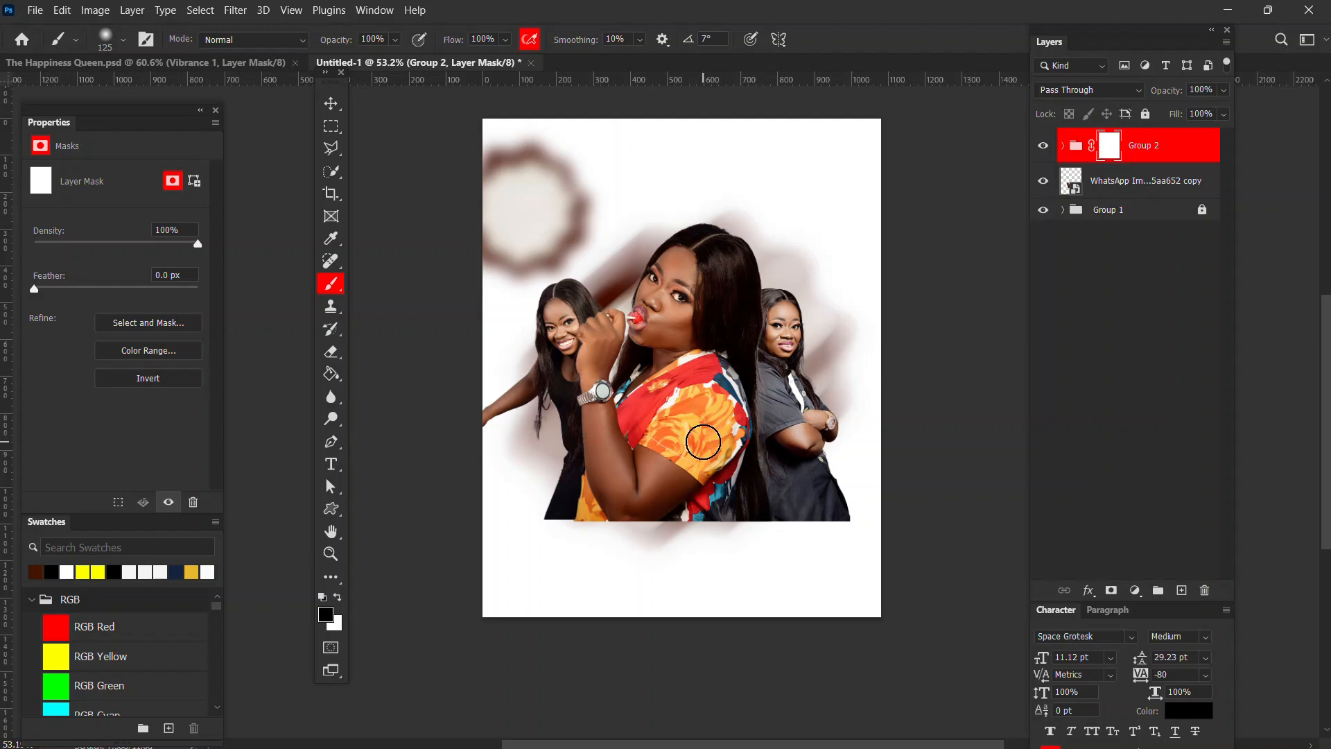
pyautogui.press(']')
pyautogui.press(']')
pyautogui.press(']')
pyautogui.press(']')
pyautogui.press(']')
pyautogui.press(']')
pyautogui.press(']')
pyautogui.moveTo(657, 632)
pyautogui.mouseDown()
pyautogui.moveTo(667, 603)
pyautogui.moveTo(537, 611)
pyautogui.moveTo(518, 564)
pyautogui.moveTo(500, 595)
pyautogui.moveTo(571, 613)
pyautogui.moveTo(529, 602)
pyautogui.moveTo(552, 605)
pyautogui.moveTo(524, 616)
pyautogui.moveTo(627, 624)
pyautogui.moveTo(572, 619)
pyautogui.moveTo(610, 633)
pyautogui.moveTo(723, 638)
pyautogui.moveTo(746, 624)
pyautogui.mouseUp()
pyautogui.moveTo(837, 633); pyautogui.dragTo(838, 639)
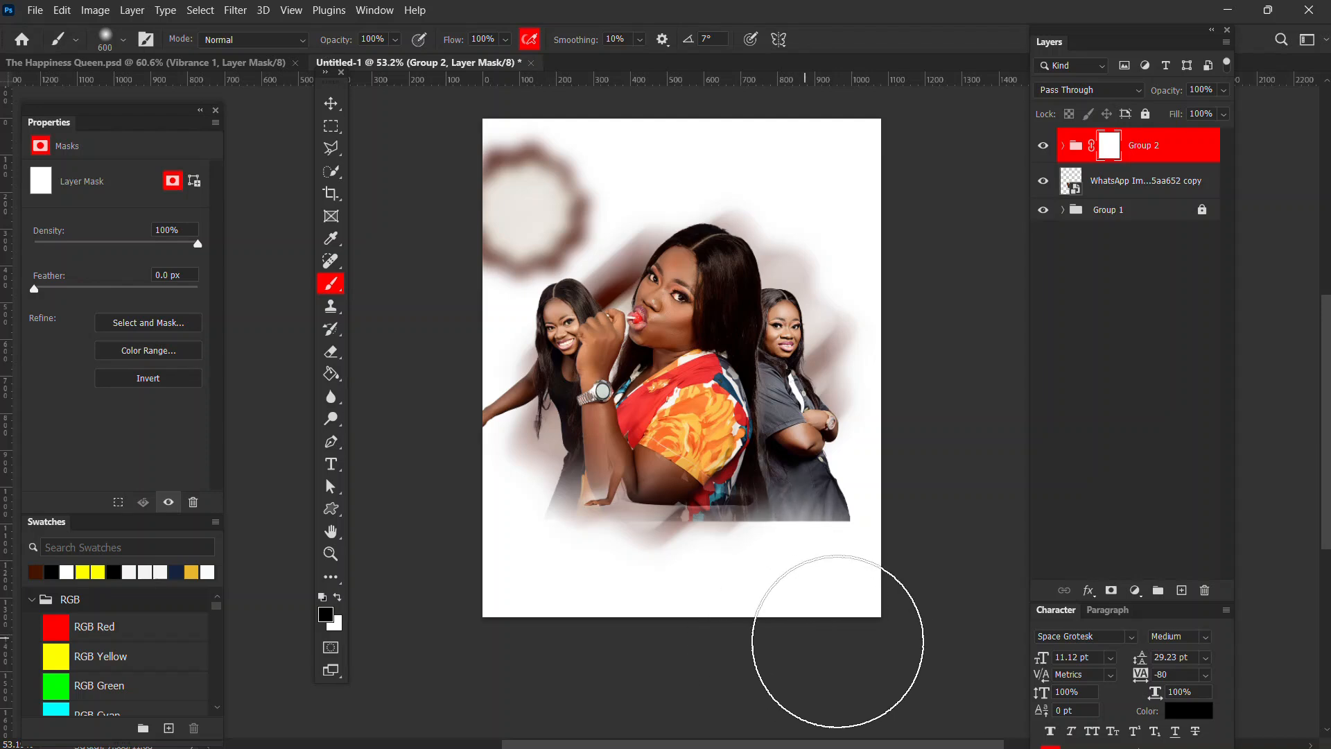
# - Paint away the remaining hard lower edge of the grouped cutouts on the mask with a black 200 px brush
pyautogui.press('[')
pyautogui.press('[')
pyautogui.press('[')
pyautogui.press('[')
pyautogui.press('[')
pyautogui.press('[')
pyautogui.press('[')
pyautogui.press('[')
pyautogui.press('[')
pyautogui.press('[')
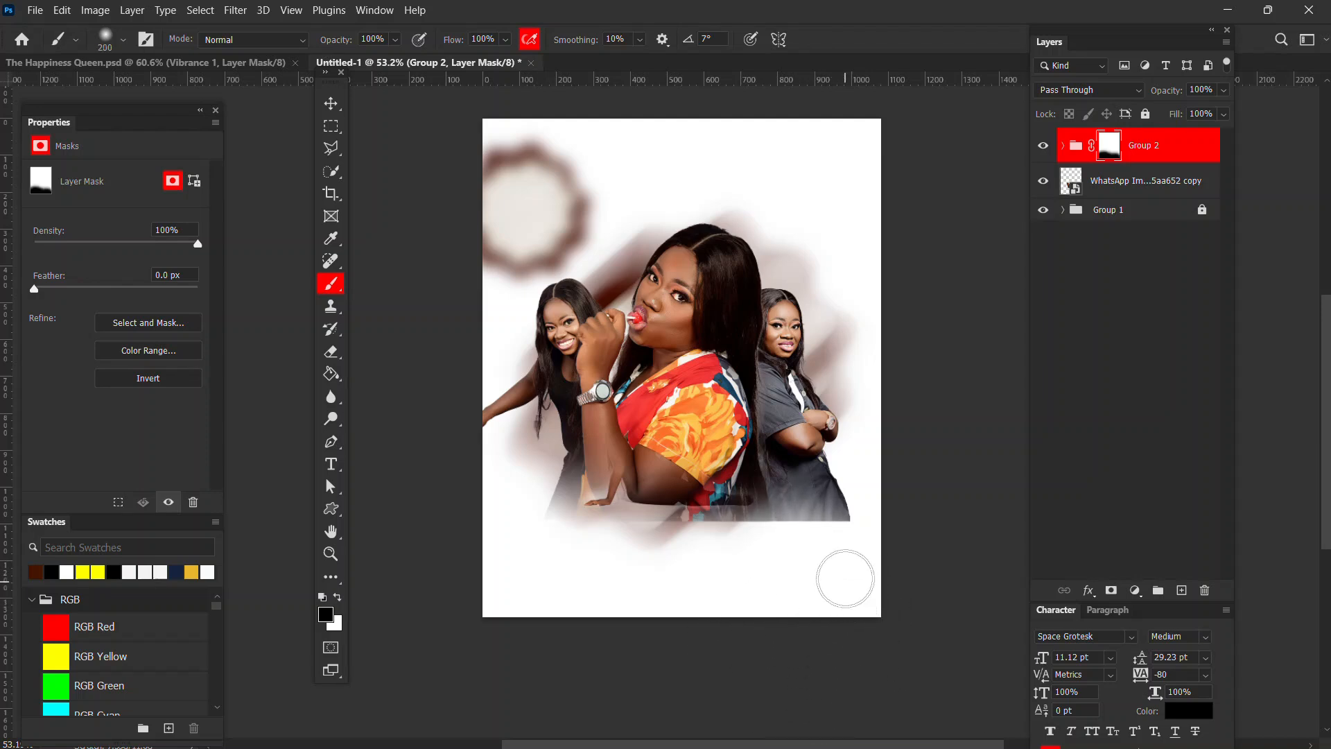
pyautogui.moveTo(743, 531)
pyautogui.mouseDown()
pyautogui.moveTo(850, 538)
pyautogui.moveTo(653, 562)
pyautogui.mouseUp()
# - Smooth the fade along the group's lower edge on the mask with a black 300 px brush
pyautogui.press(']')
pyautogui.press(']')
pyautogui.press(']')
pyautogui.press(']')
pyautogui.press(']')
pyautogui.press(']')
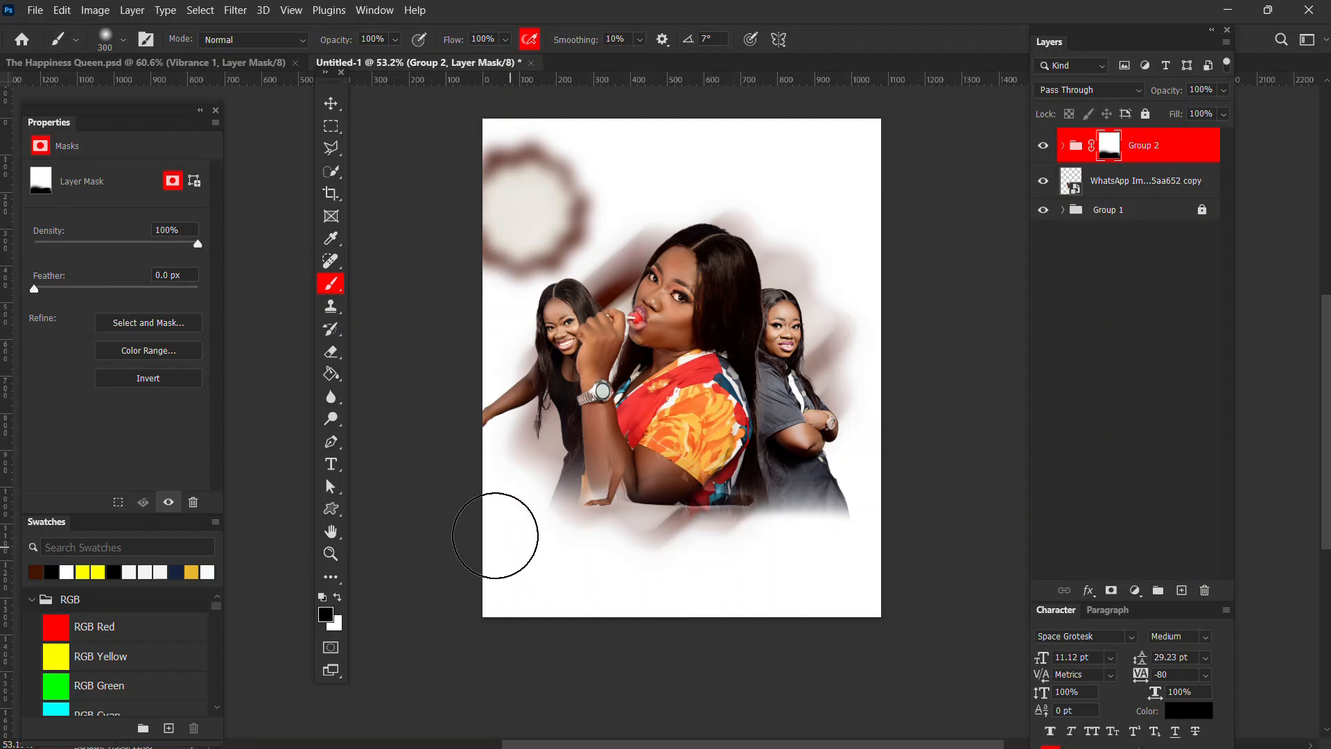
pyautogui.moveTo(869, 527); pyautogui.dragTo(672, 559)
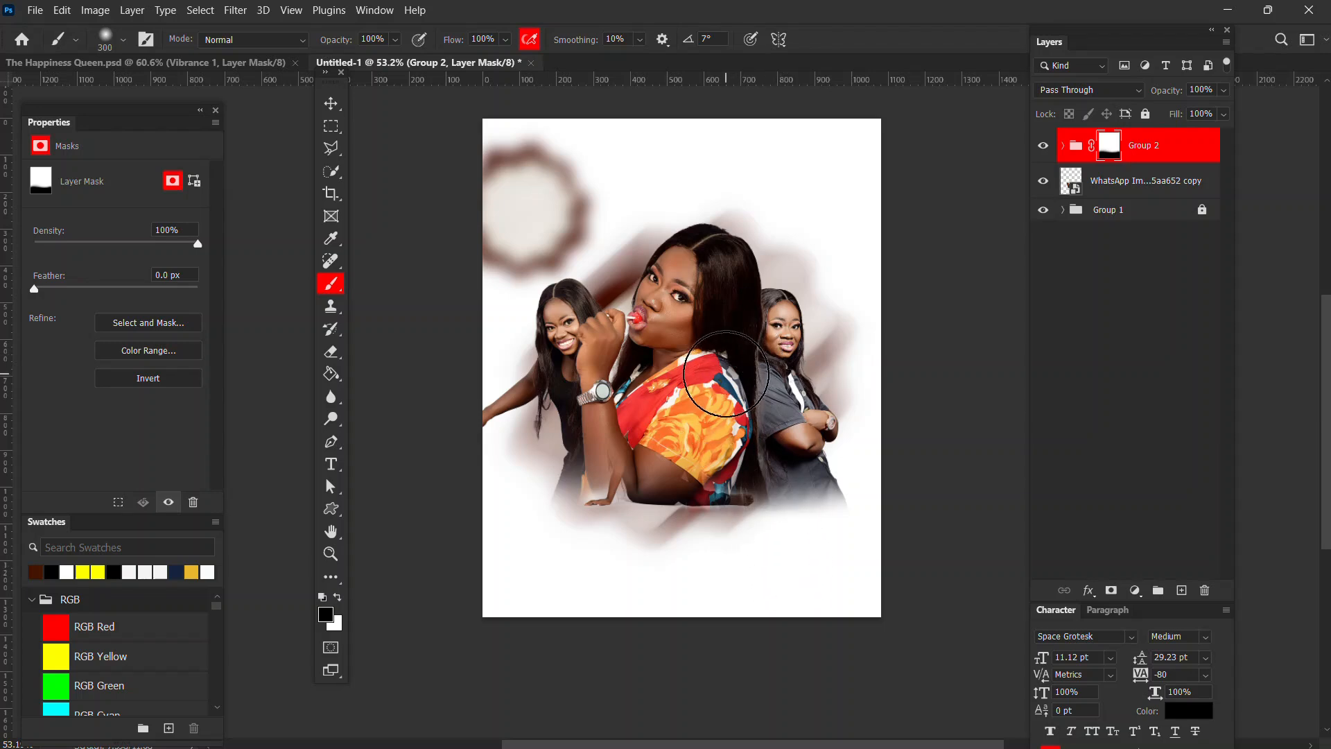
# - Shift the central God Is Within Me(25) cutout slightly left and enlarge it to about 105%
pyautogui.press('v')
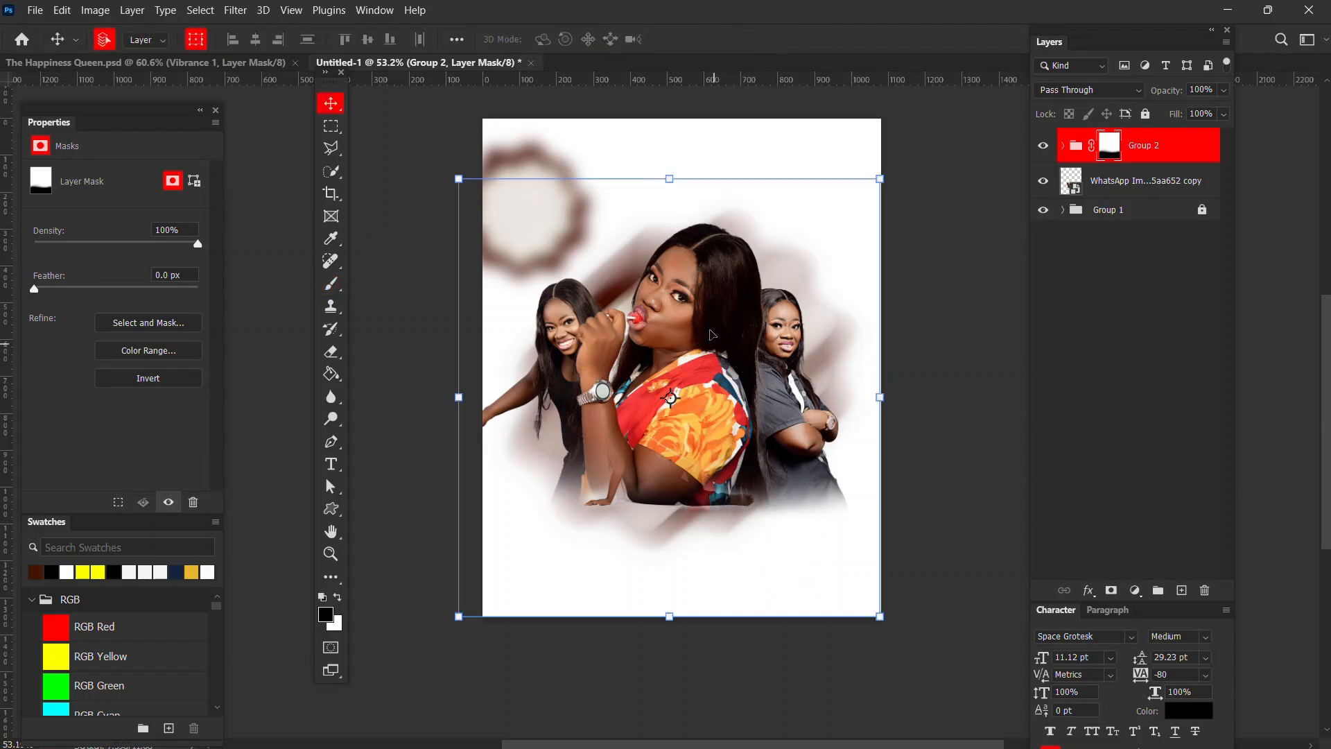
pyautogui.click(715, 311)
pyautogui.moveTo(714, 312); pyautogui.dragTo(709, 313)
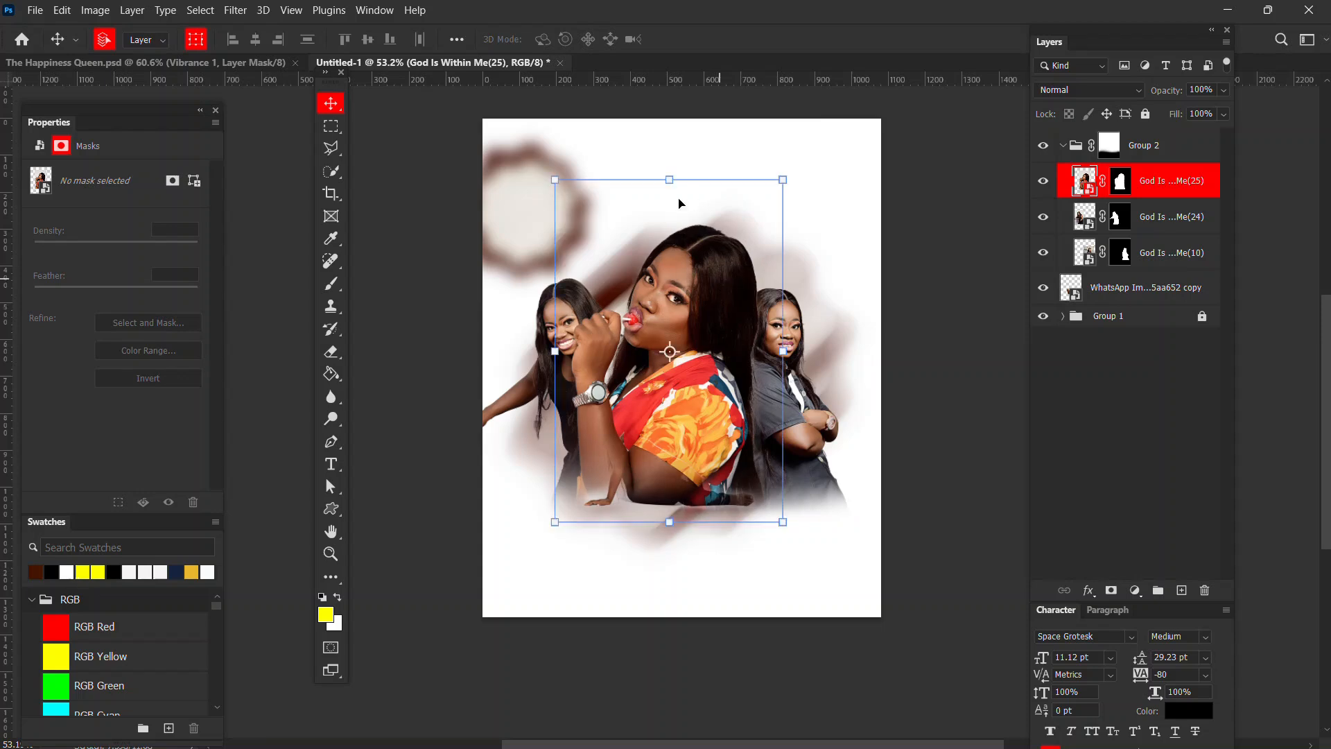
pyautogui.click(669, 168)
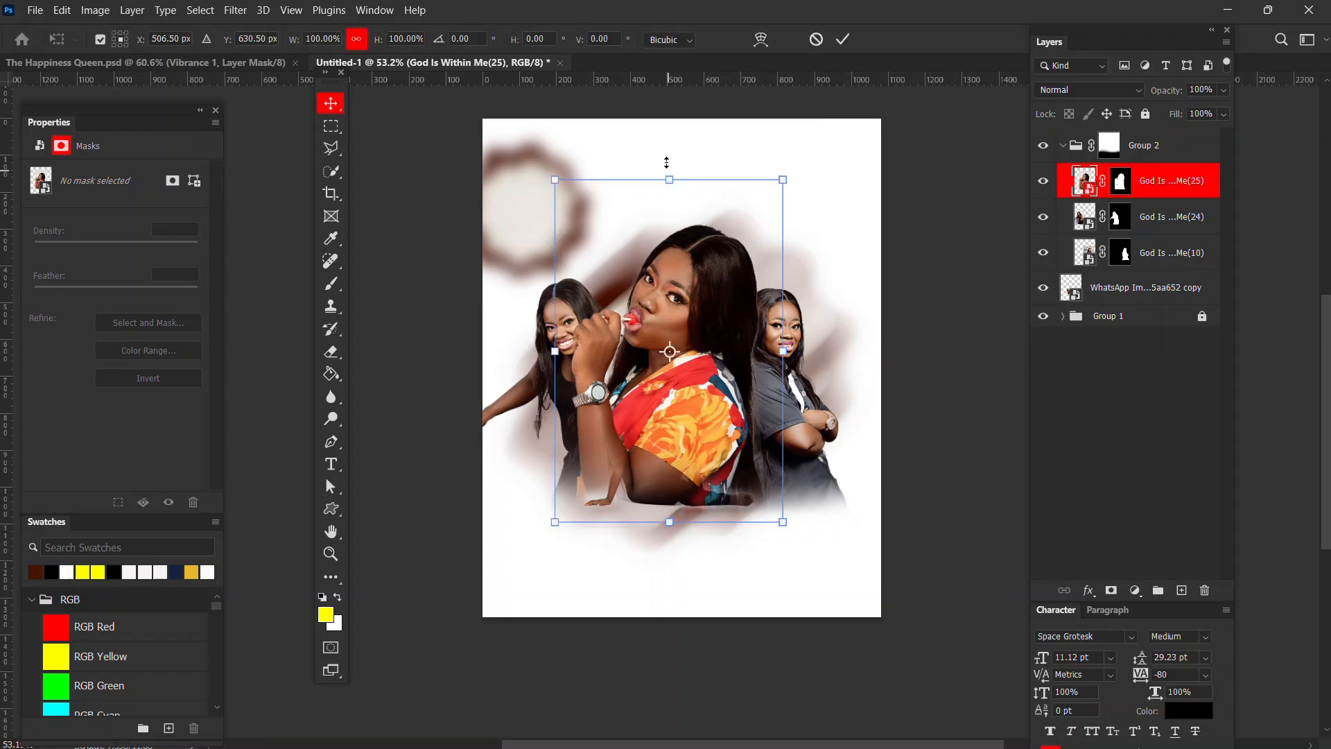
pyautogui.moveTo(666, 162); pyautogui.dragTo(666, 155)
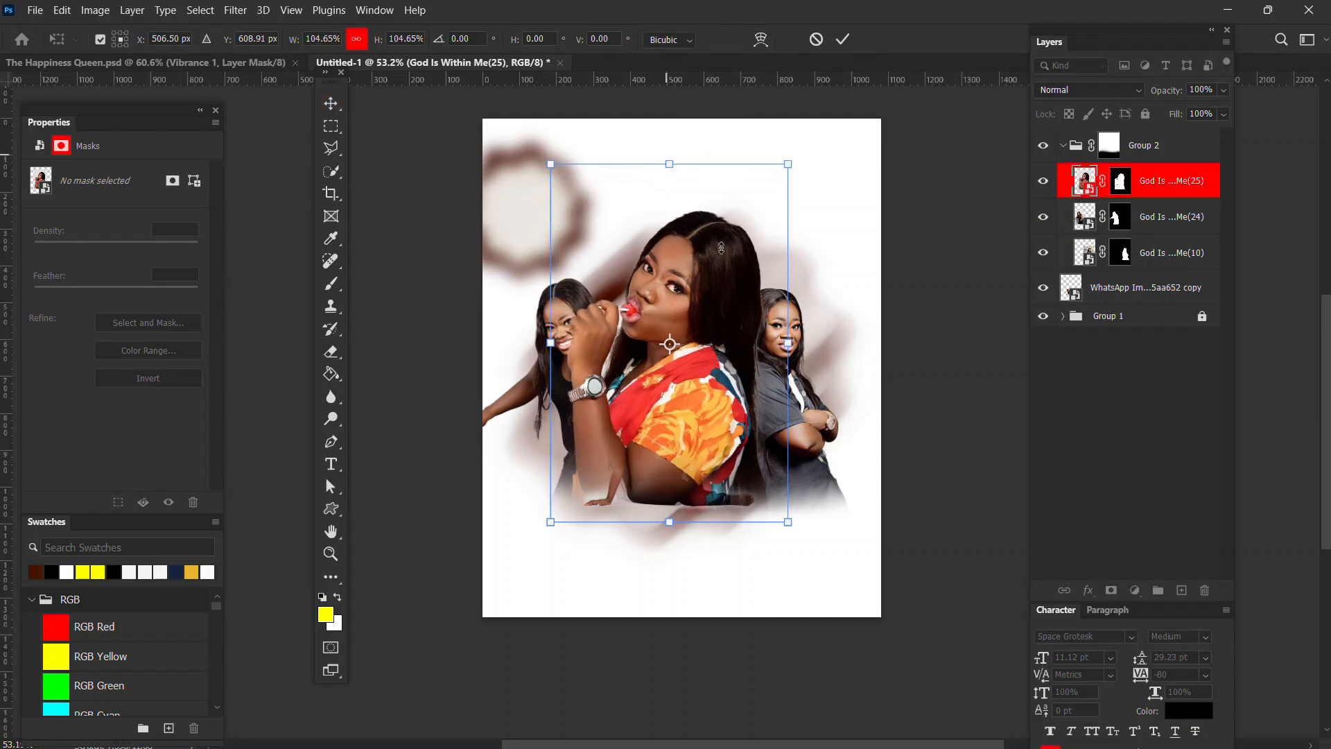
pyautogui.click(817, 39)
pyautogui.click(843, 40)
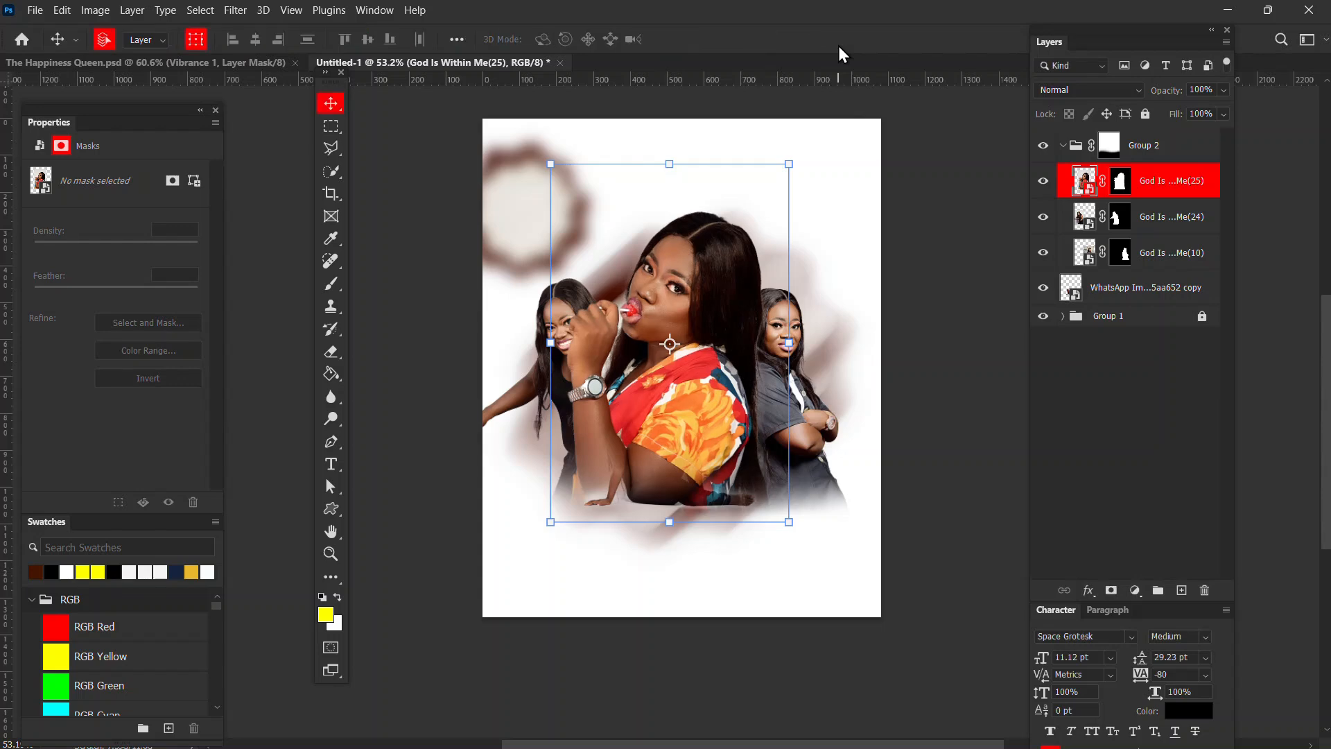
pyautogui.click(920, 346)
# - Bring the WhatsApp image copy of the reclining woman above Group 2 and lower it to the base of the composition
pyautogui.scroll(-3, 710, 514)
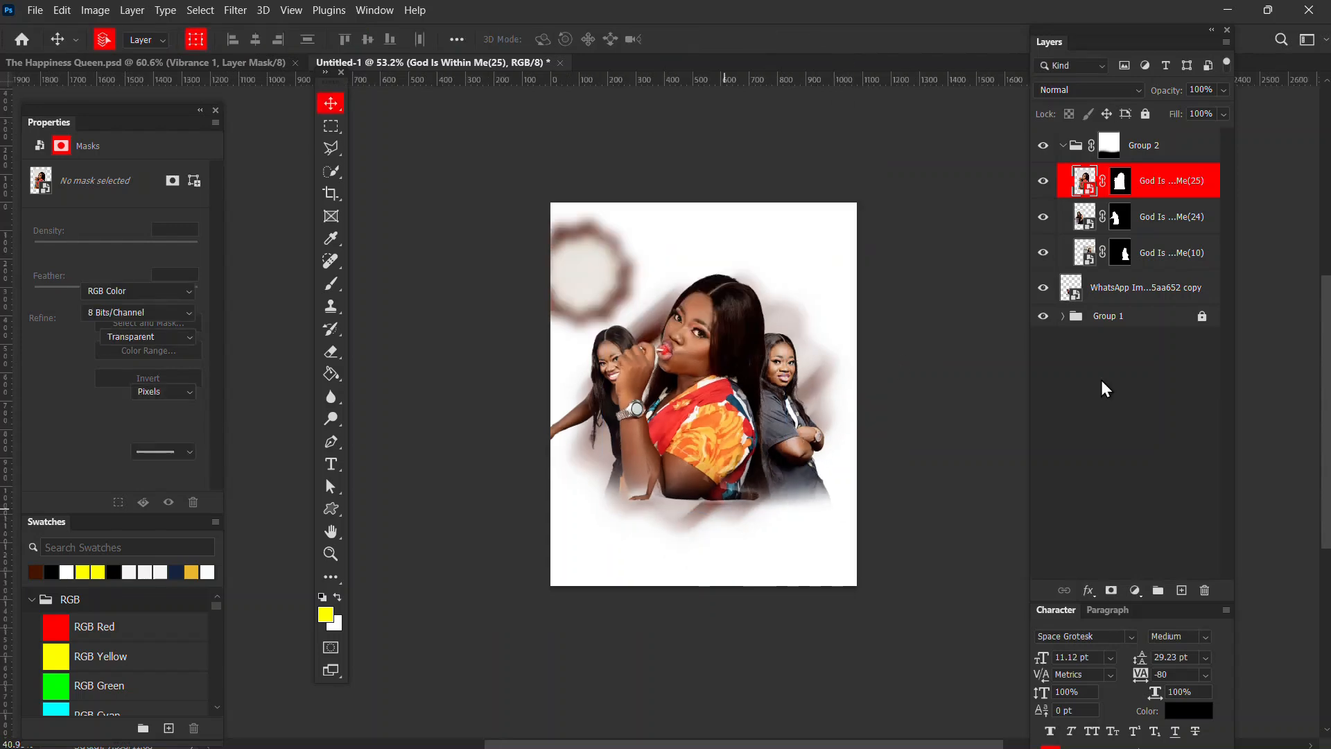
pyautogui.click(1134, 291)
pyautogui.moveTo(1134, 293); pyautogui.dragTo(1123, 131)
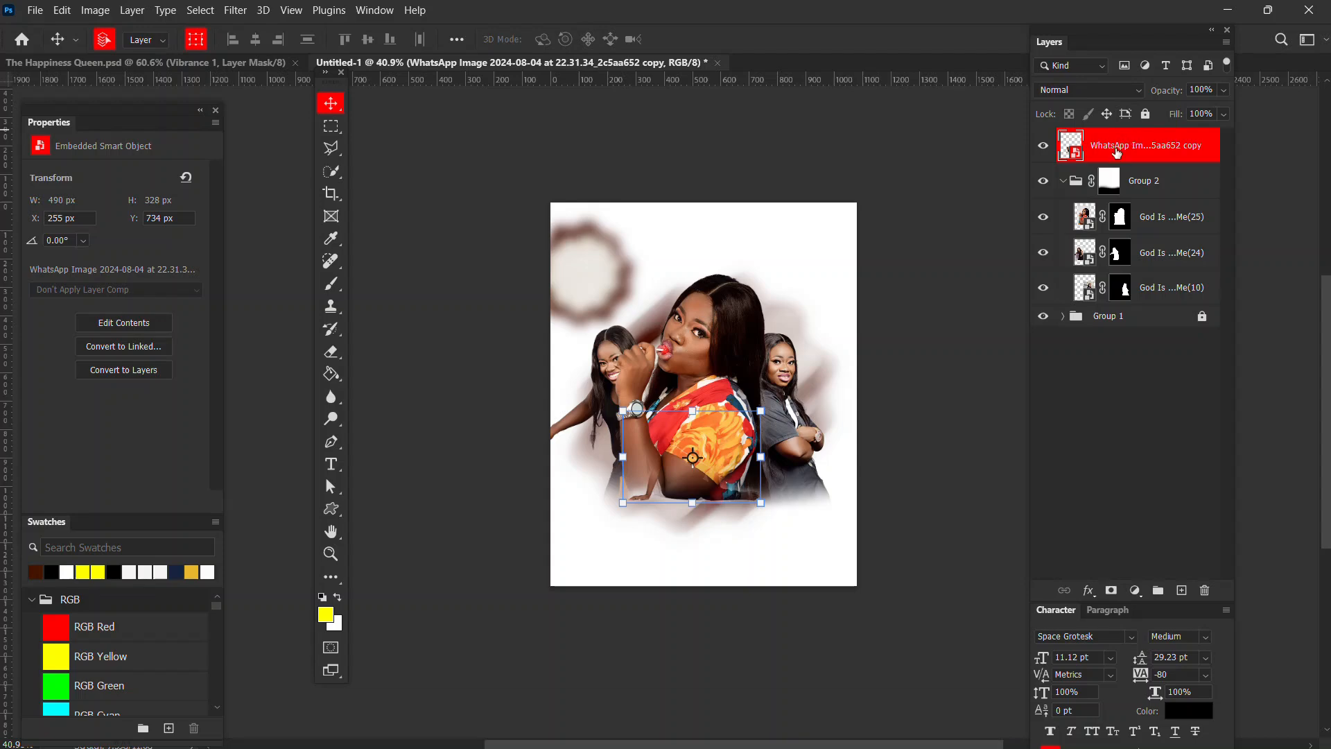
pyautogui.scroll(3, 704, 506)
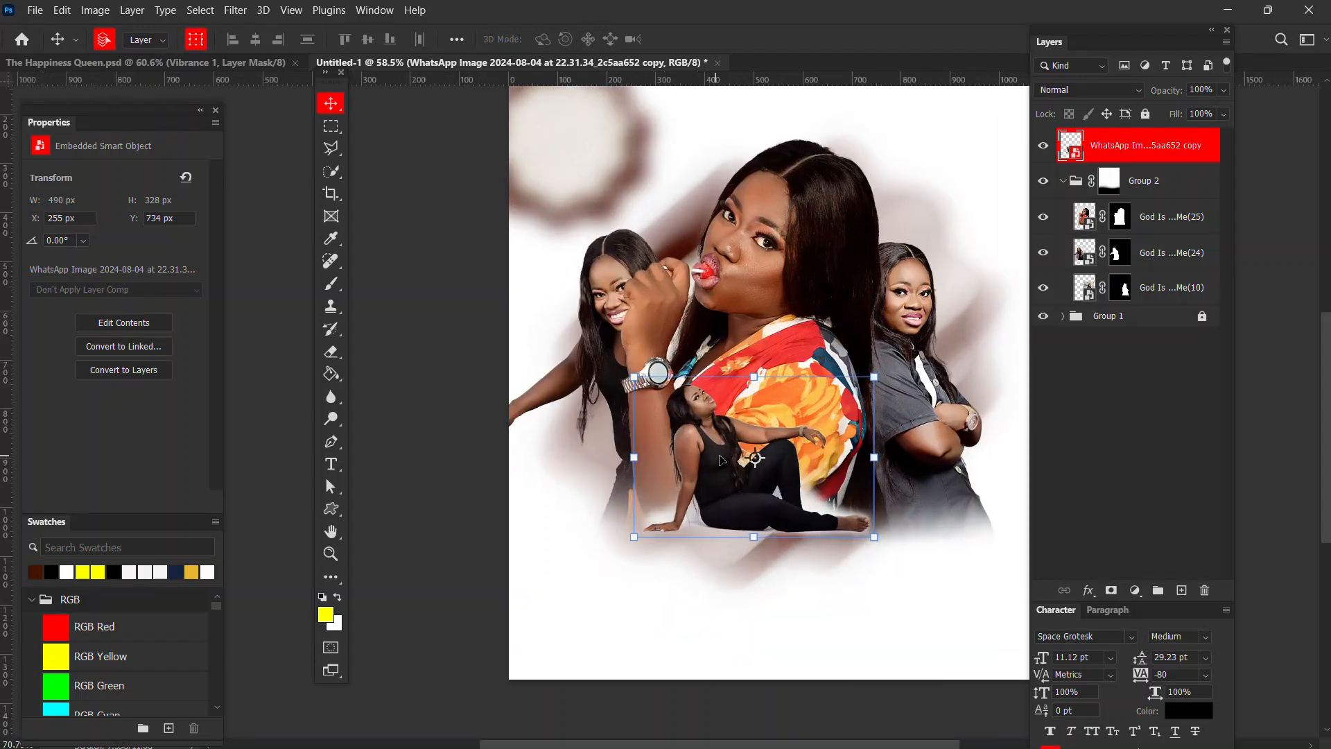
pyautogui.moveTo(725, 461); pyautogui.dragTo(728, 503)
# - Scale the four cutouts of the woman together down to about 91.7%
pyautogui.scroll(-4, 778, 354)
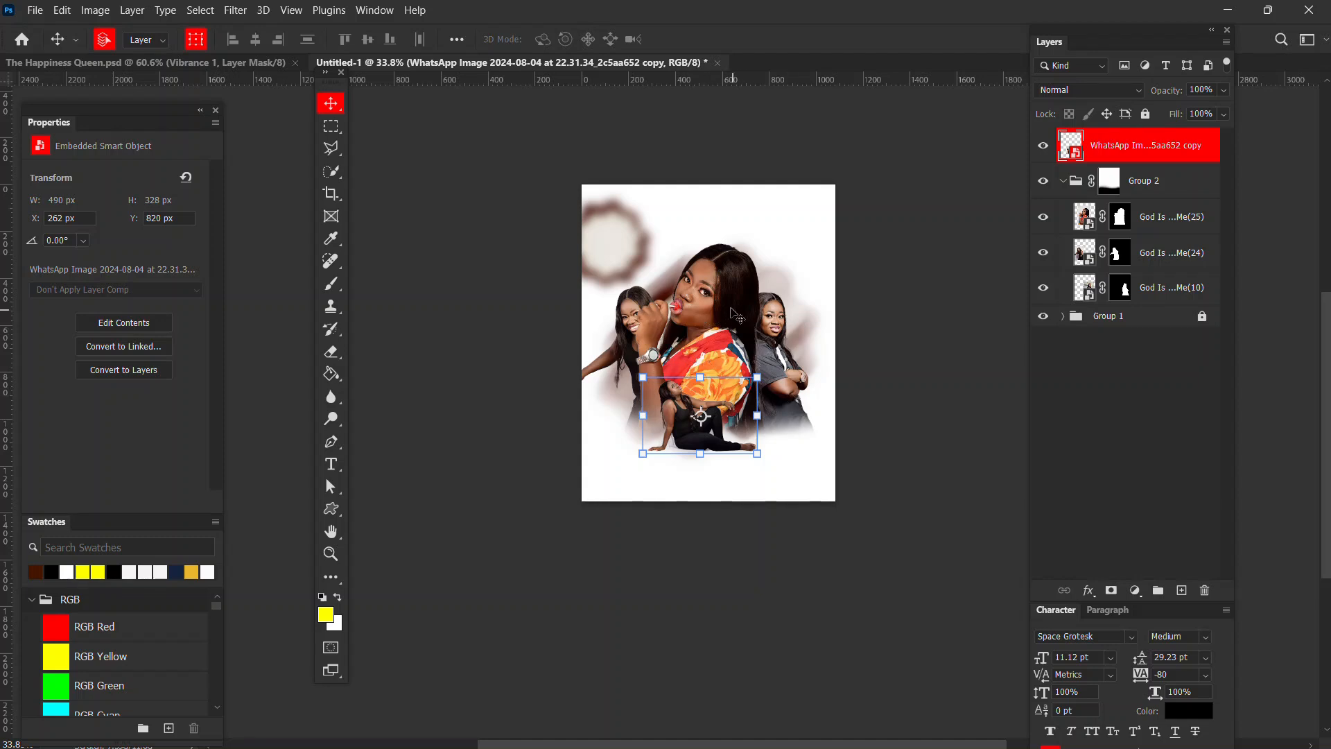
pyautogui.scroll(1, 721, 231)
pyautogui.moveTo(751, 317); pyautogui.dragTo(746, 317)
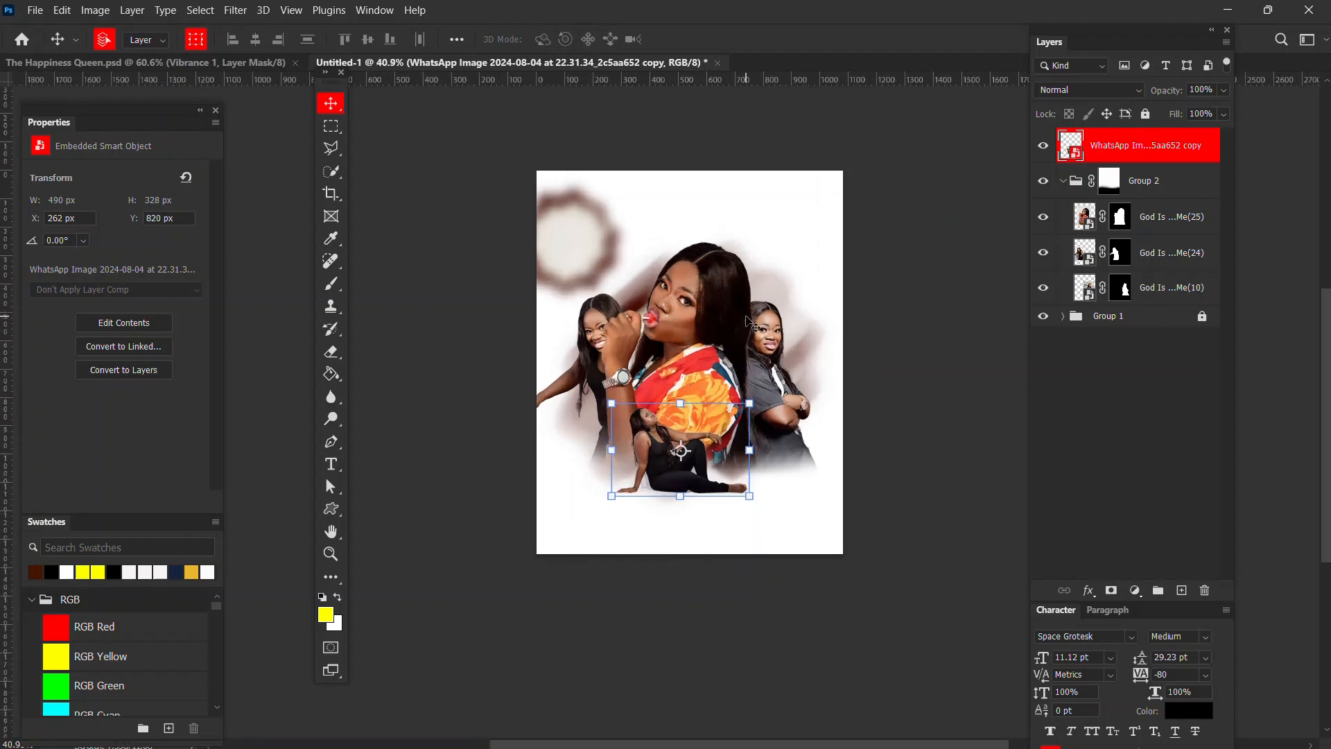
pyautogui.moveTo(922, 262); pyautogui.dragTo(490, 440)
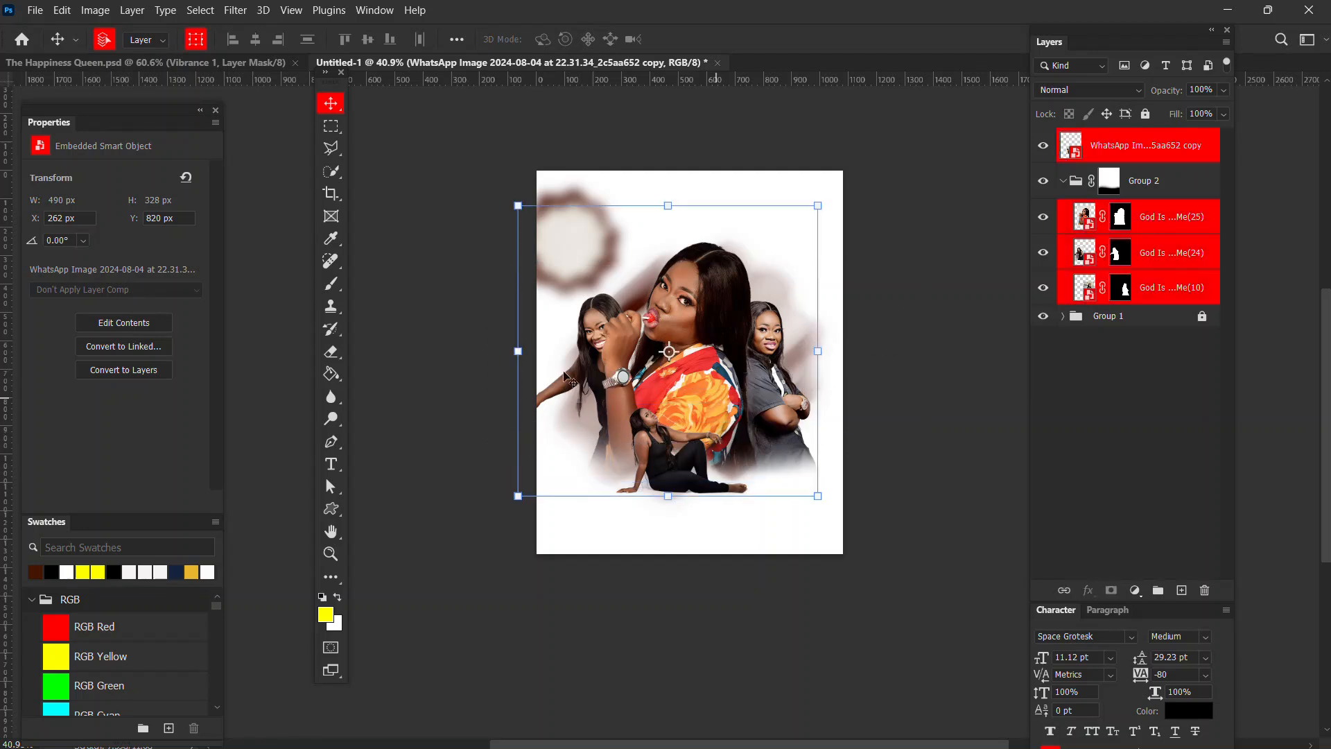
pyautogui.click(817, 348)
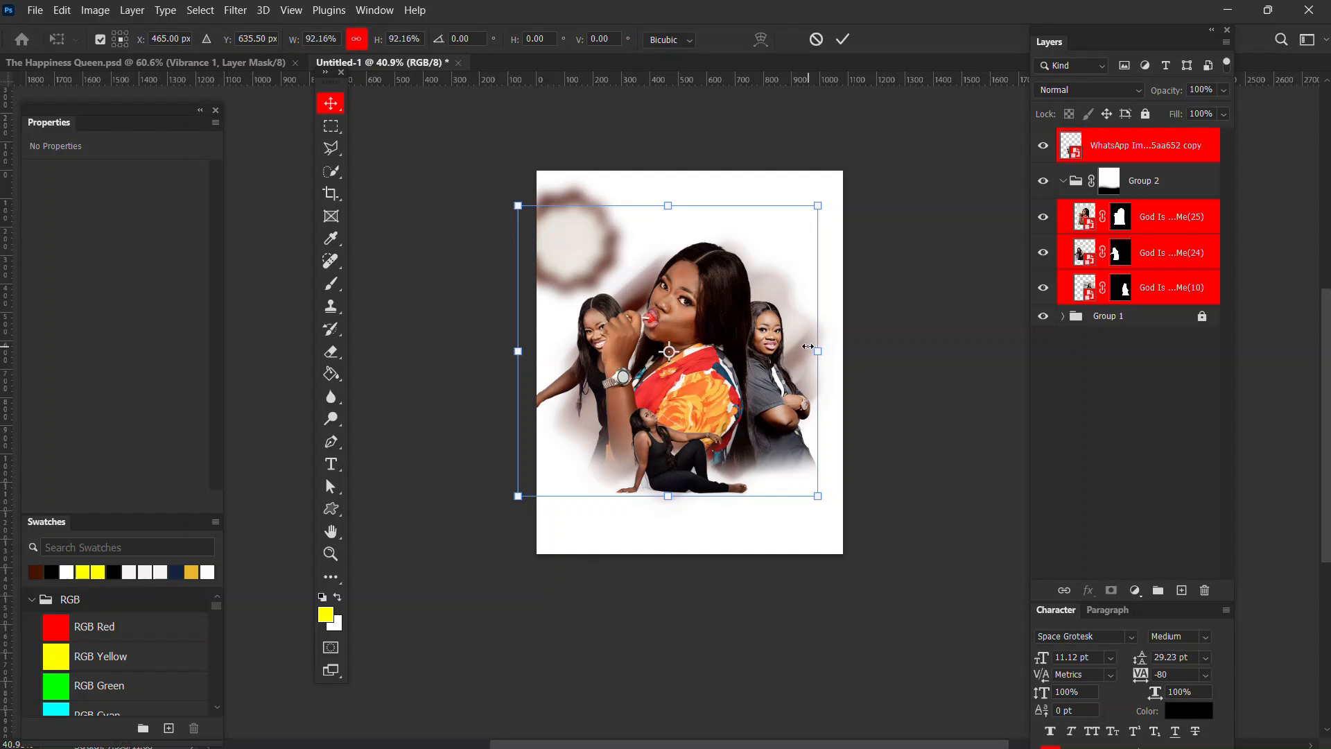
pyautogui.moveTo(808, 346)
pyautogui.mouseDown()
pyautogui.moveTo(798, 342)
pyautogui.moveTo(809, 344)
pyautogui.mouseUp()
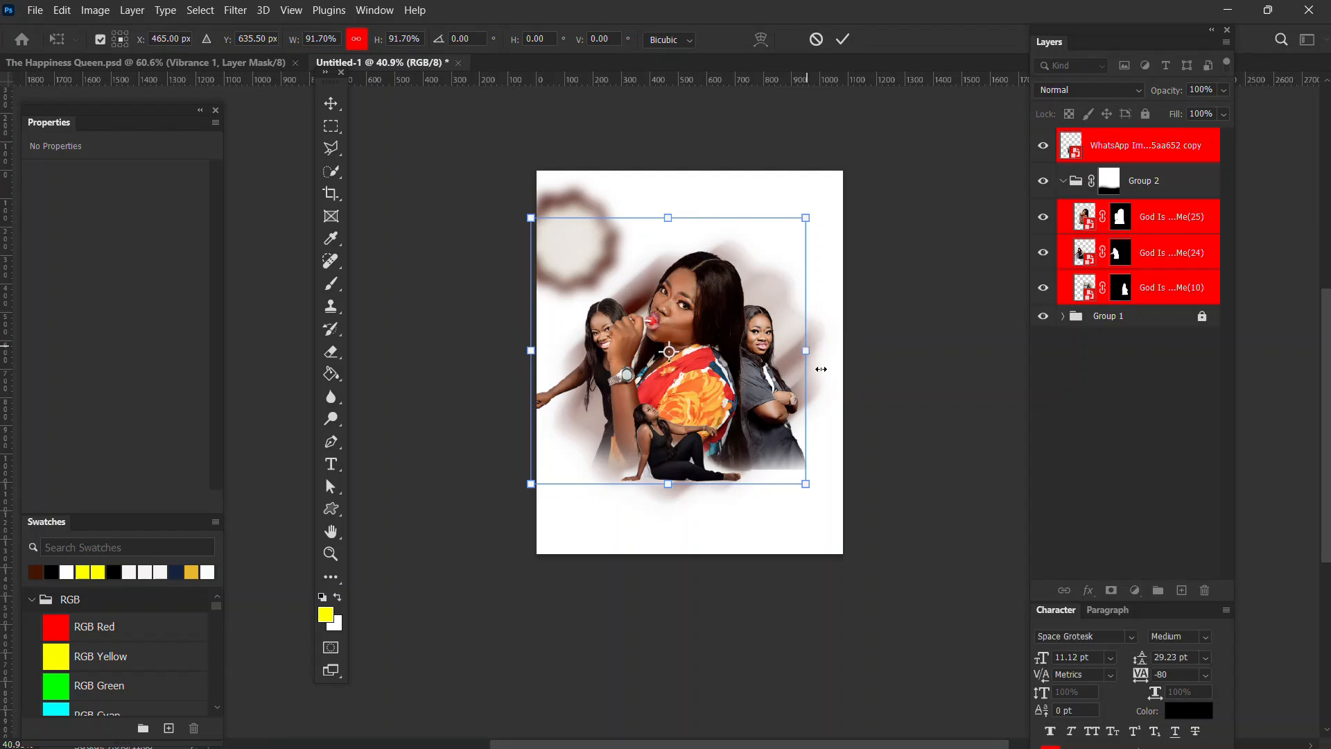
pyautogui.press('Return')
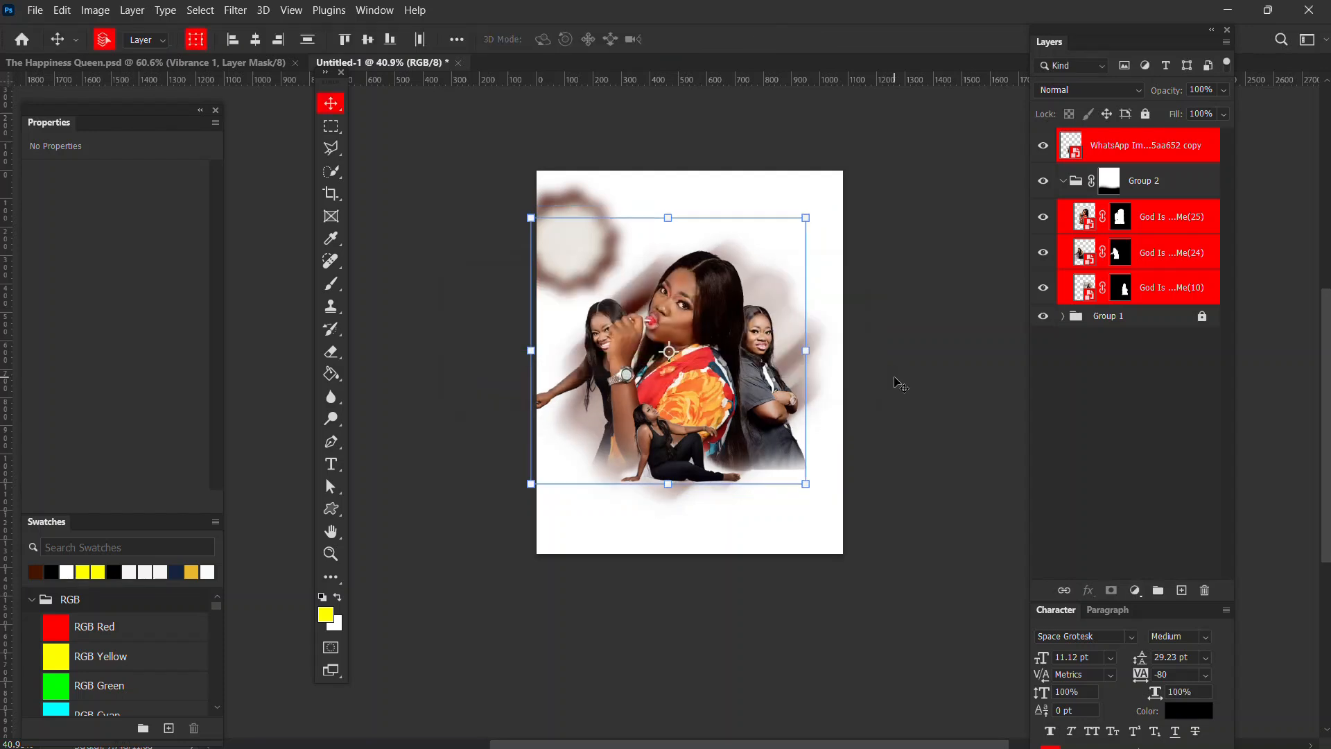
pyautogui.click(916, 401)
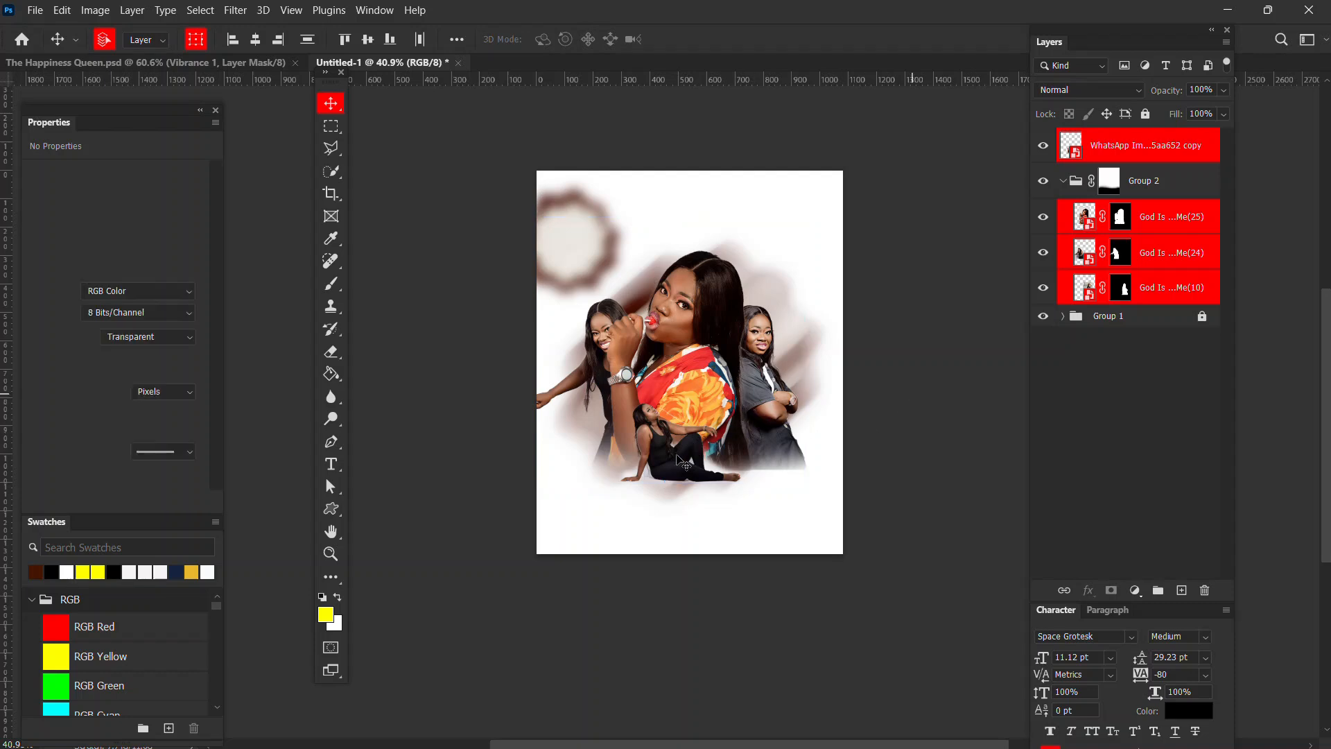
# - Unlink the Group 2 mask and nudge it upward so the fade covers the cutouts' hard lower edge
pyautogui.scroll(2, 690, 458)
pyautogui.click(690, 458)
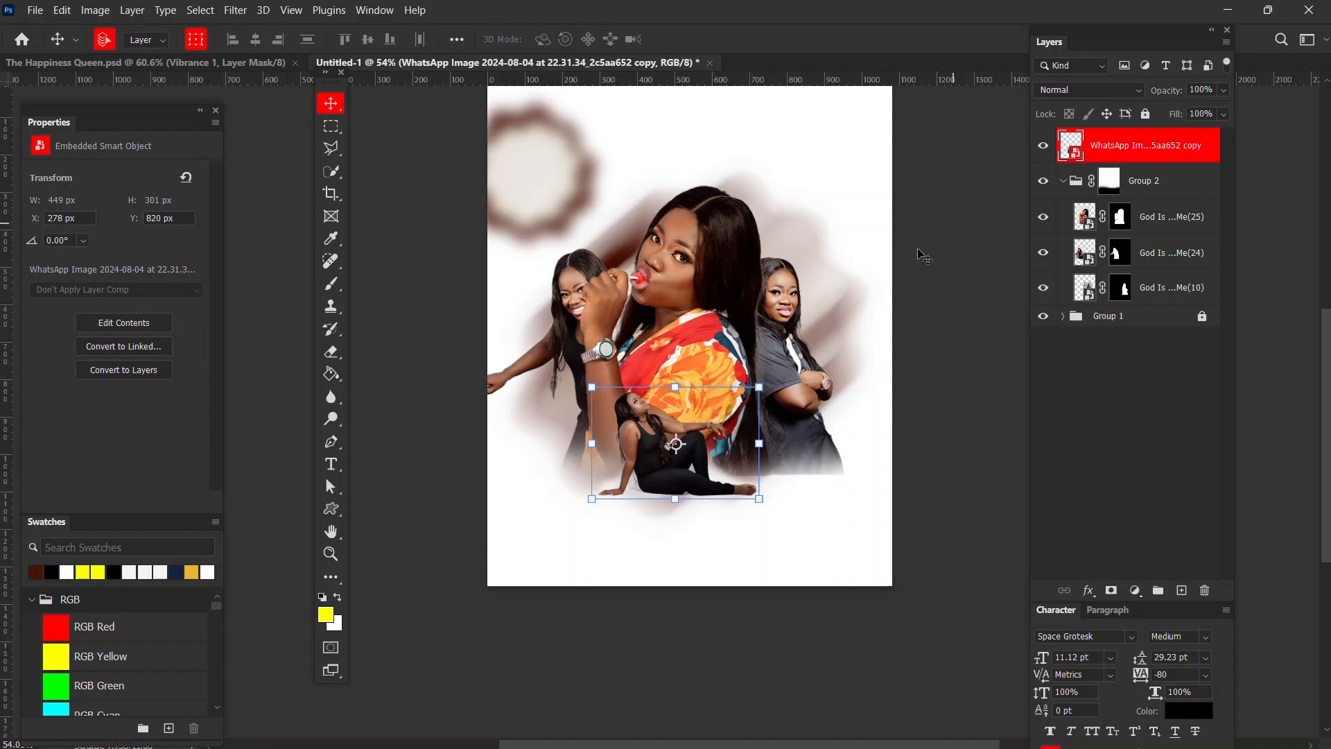
pyautogui.click(1109, 184)
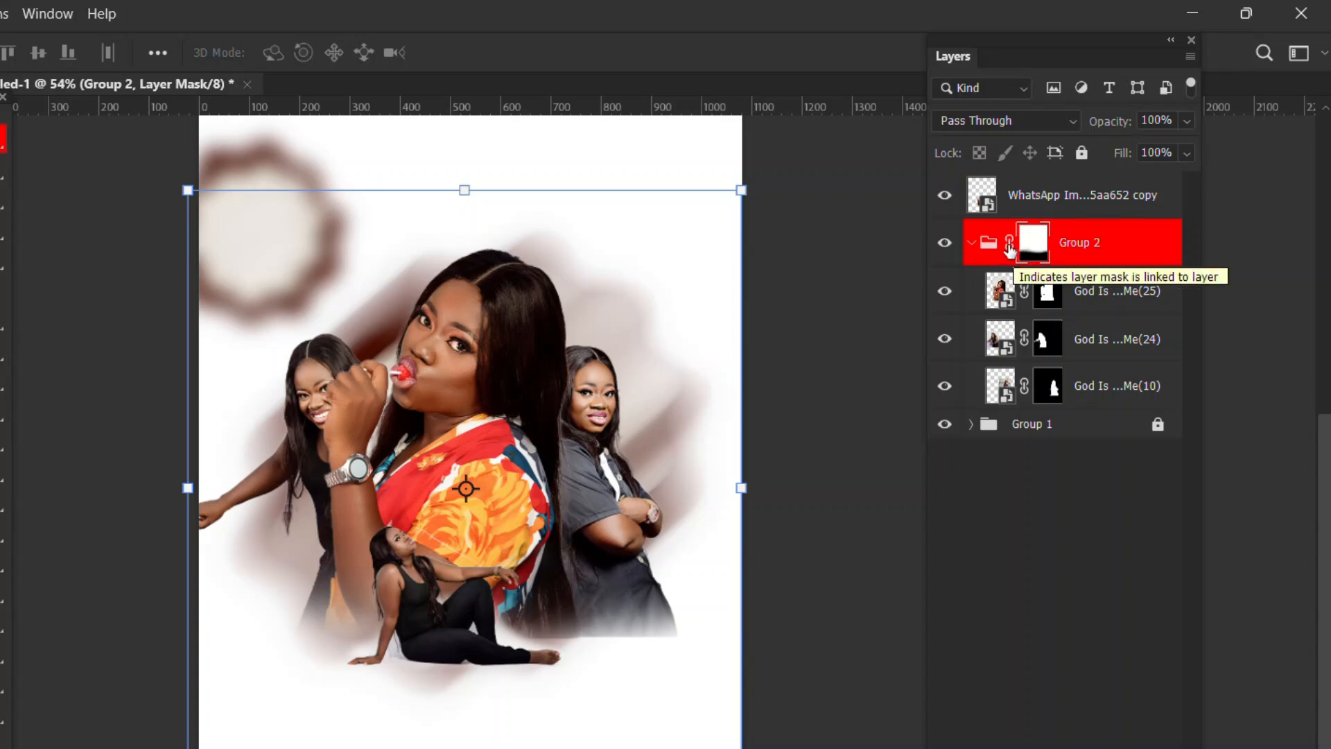
pyautogui.click(1010, 244)
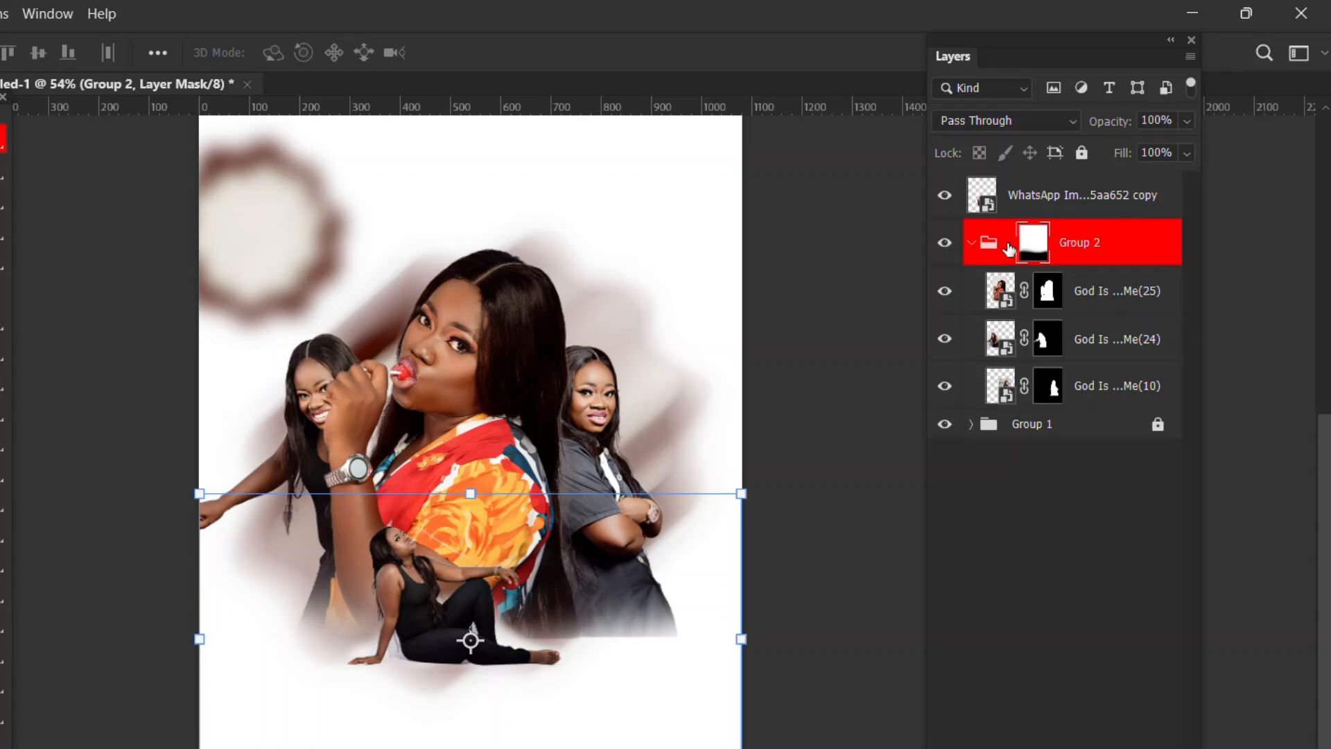
pyautogui.hotkey('shift', 'Up')
pyautogui.hotkey('shift', 'Up')
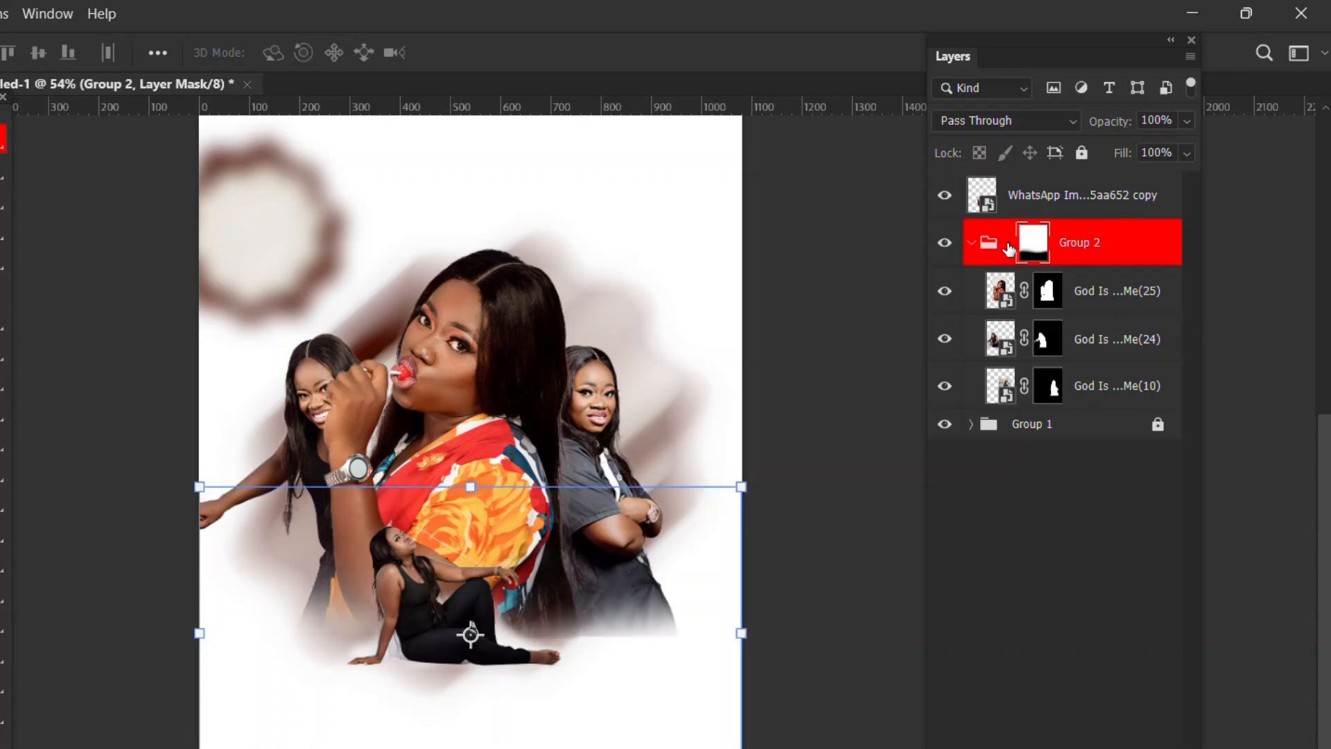
pyautogui.hotkey('shift', 'Up')
pyautogui.hotkey('shift', 'Up')
pyautogui.hotkey('shift', 'Up')
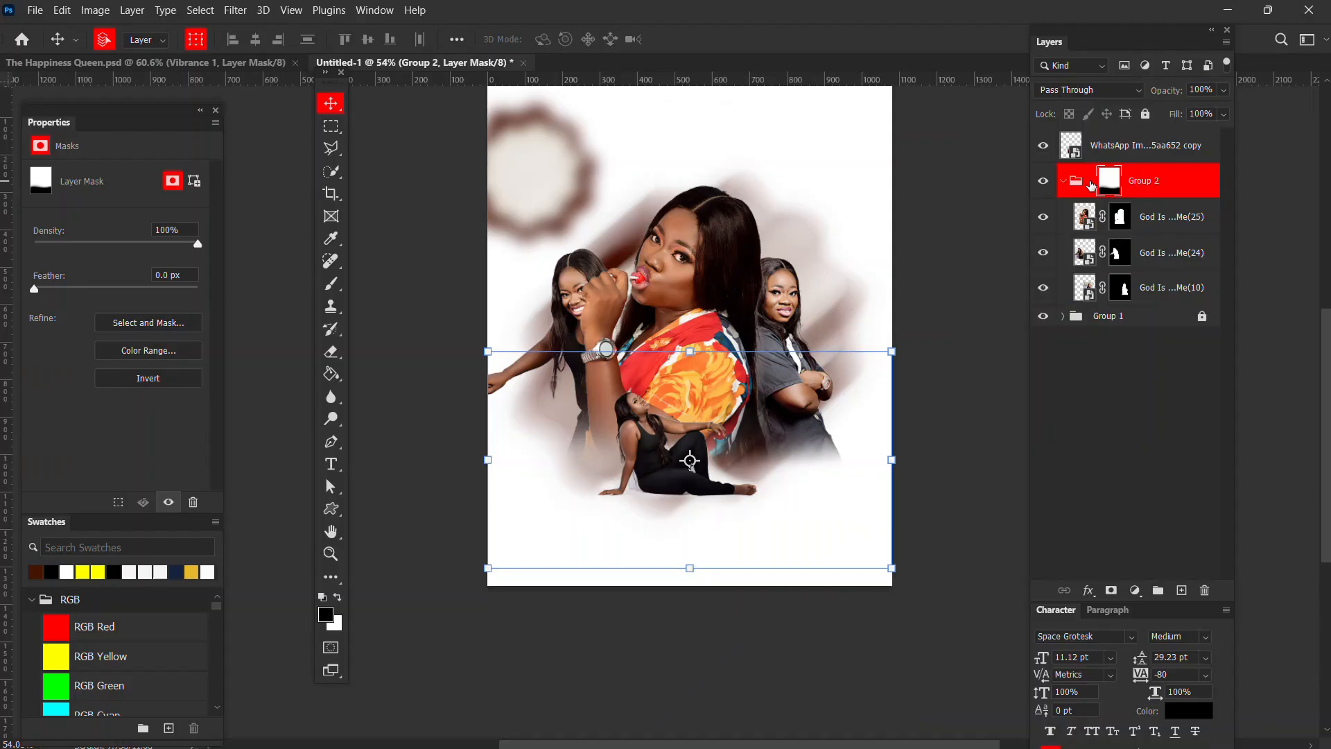
pyautogui.hotkey('shift', 'Up')
pyautogui.hotkey('shift', 'Up')
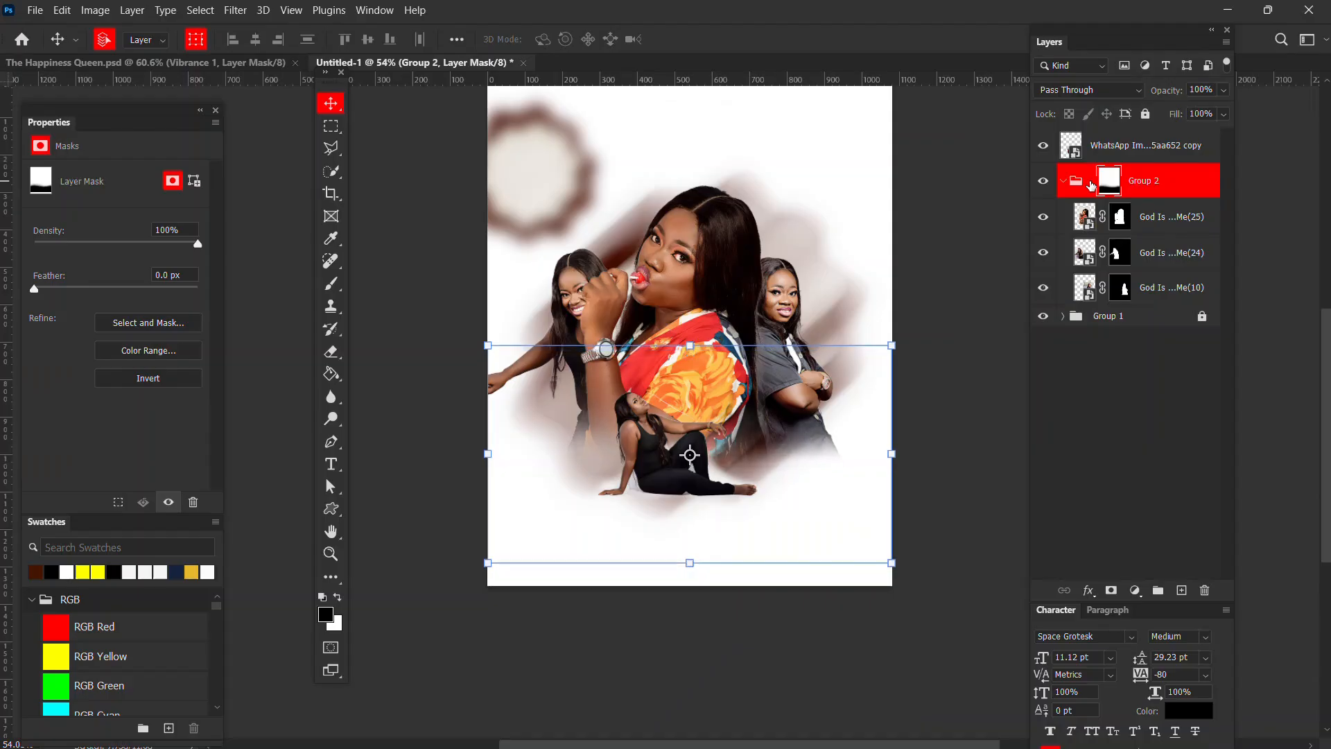
pyautogui.press('Up')
pyautogui.press('Up')
pyautogui.press('Up')
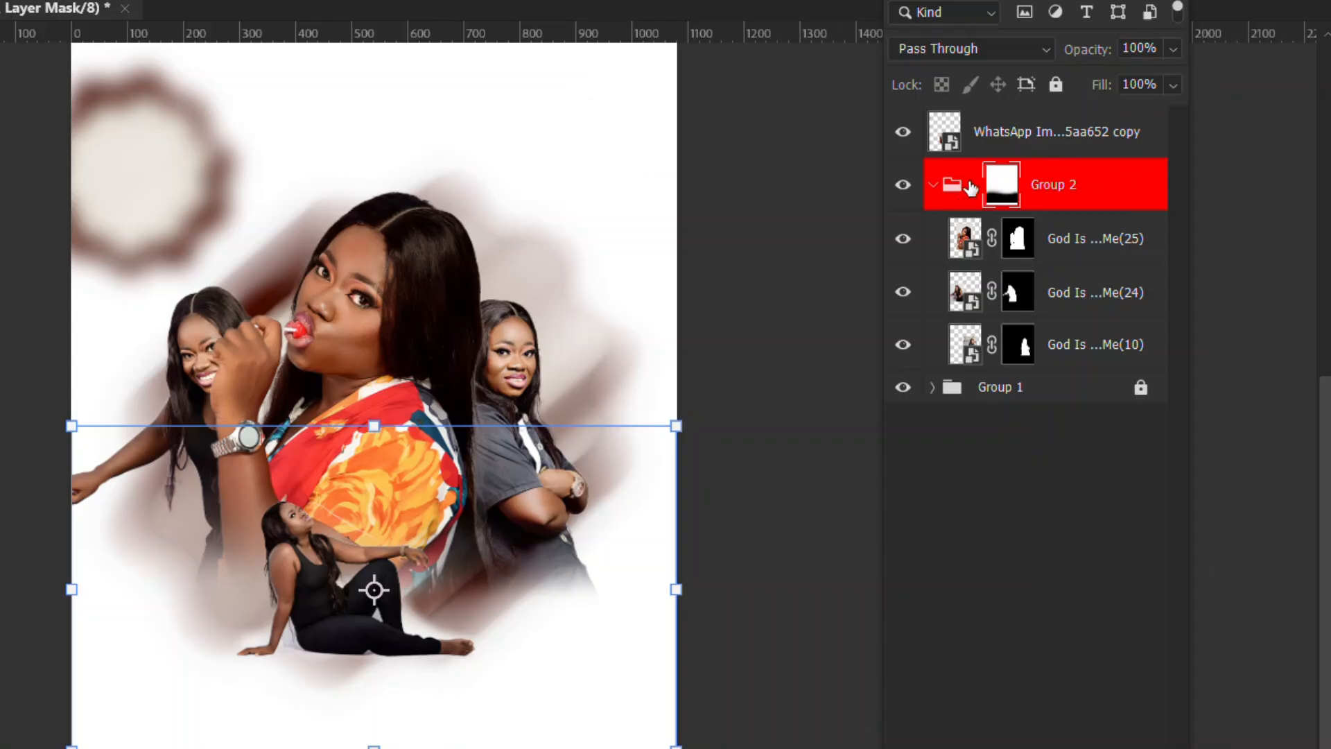
# - Relink the mask to Group 2 and deselect the group
pyautogui.click(1088, 181)
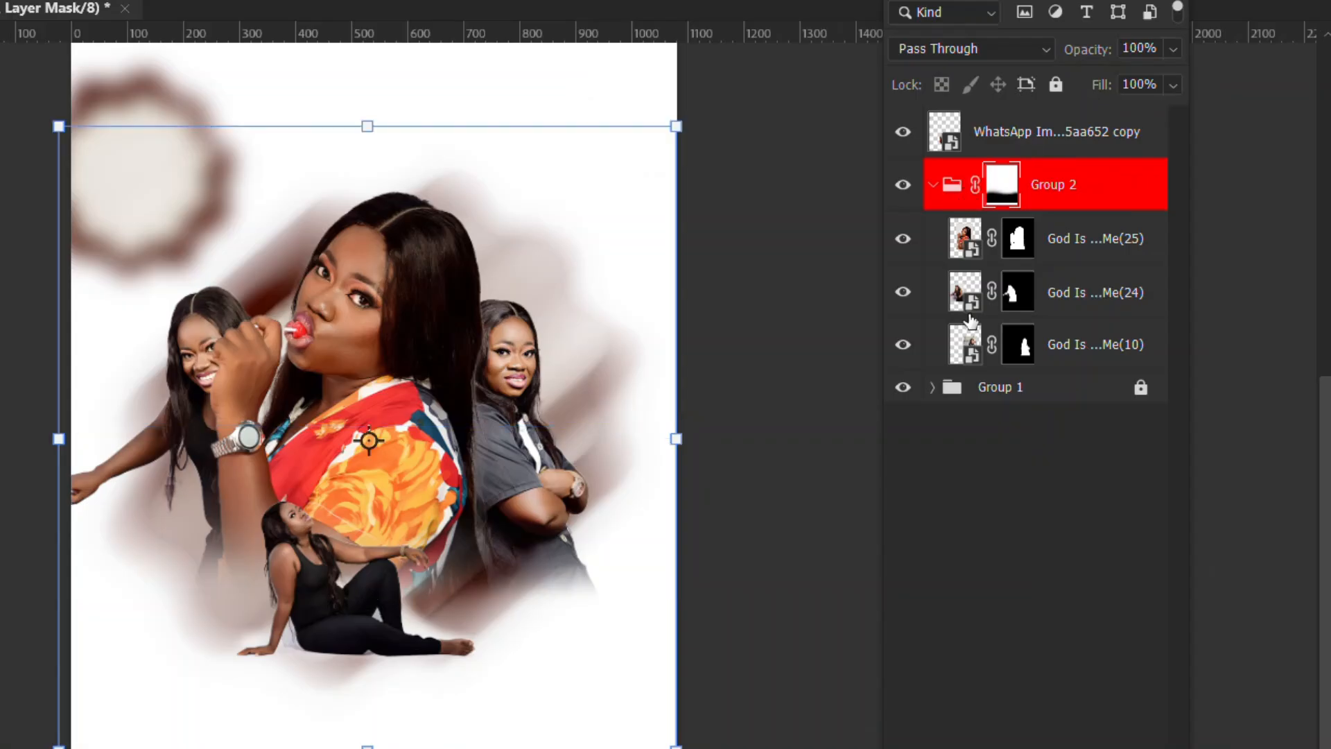
pyautogui.click(785, 443)
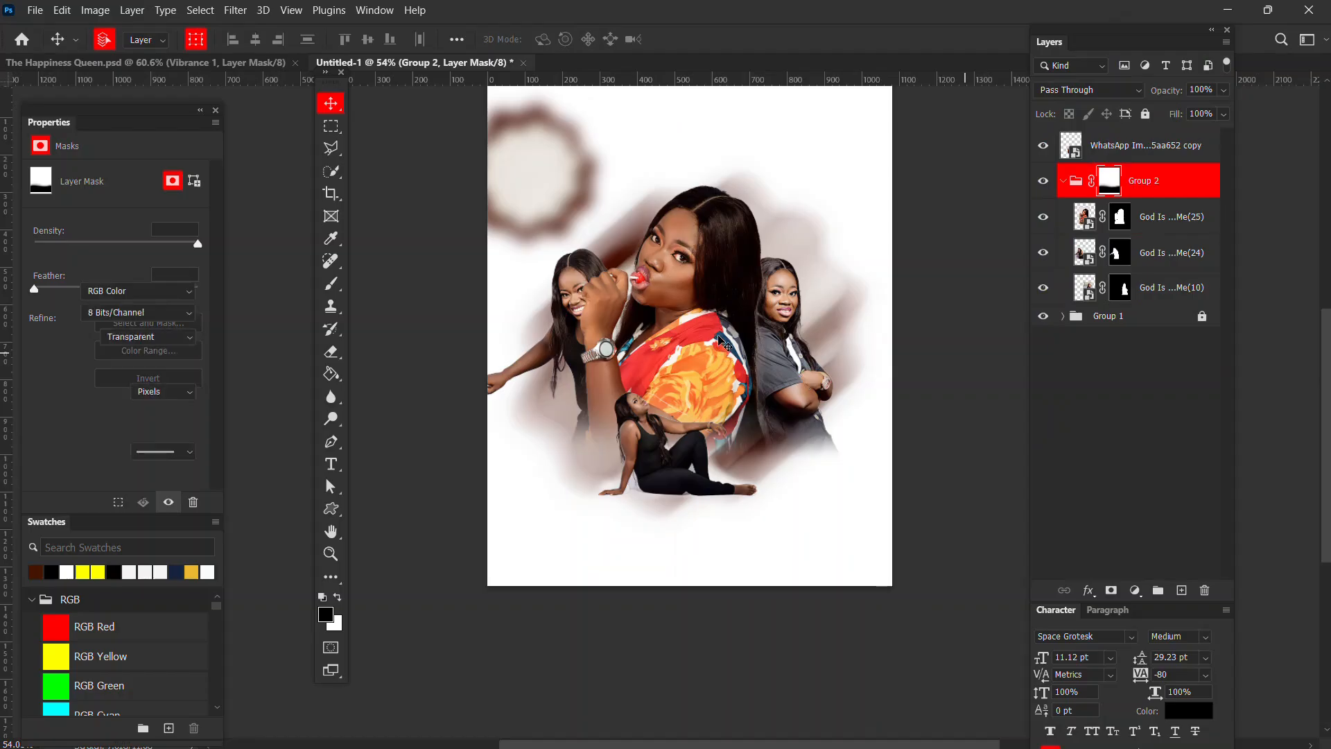
pyautogui.scroll(-4, 719, 341)
pyautogui.scroll(3, 731, 331)
pyautogui.moveTo(745, 280); pyautogui.dragTo(723, 300)
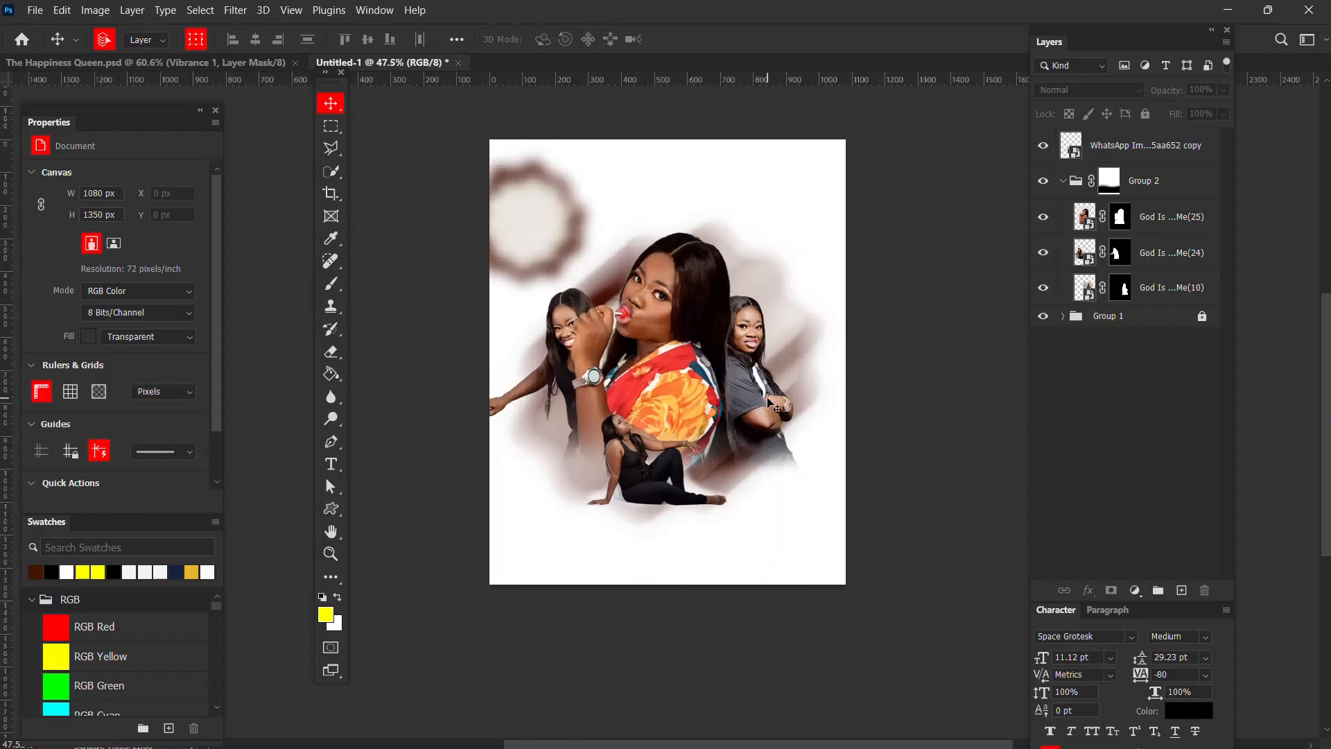
# - Place the cream roses image (082902.946) from the Resources folder in the flyer's lower-right corner, enlarged to about 185%
pyautogui.hotkey('alt', 'Tab')
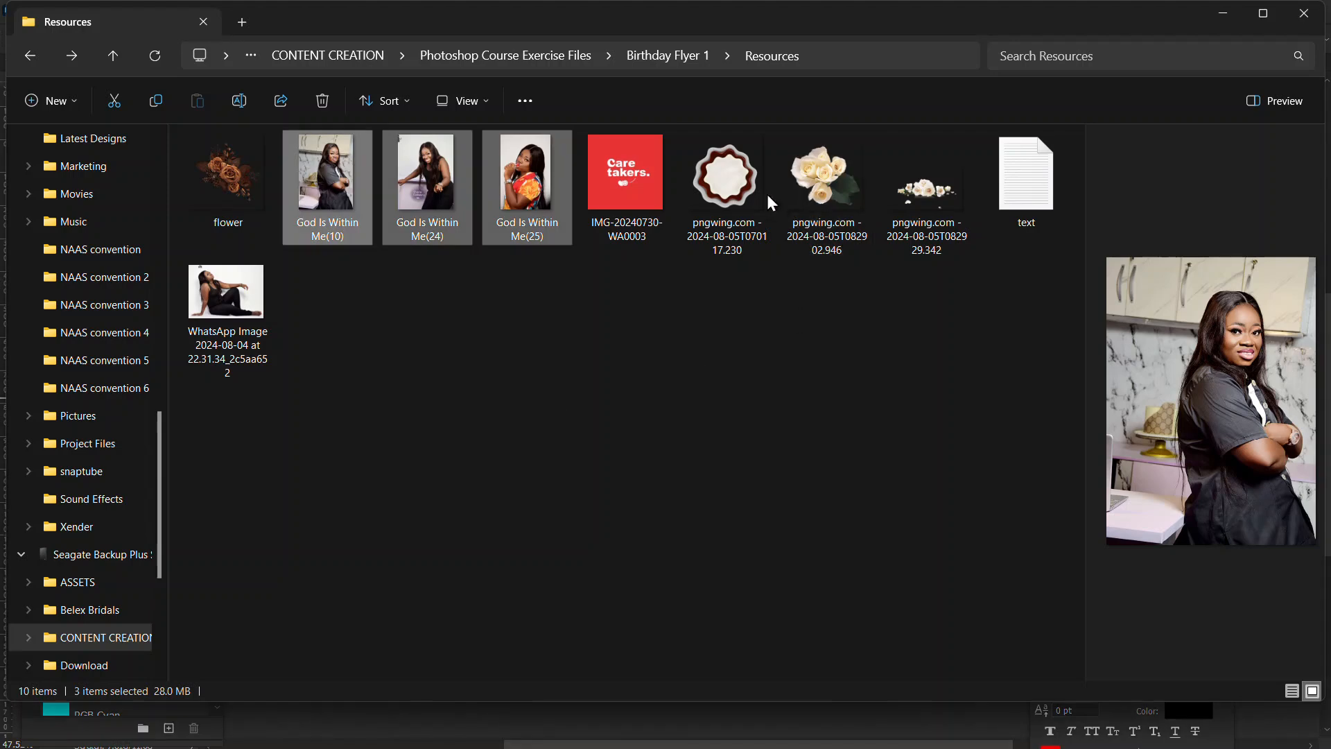
pyautogui.moveTo(846, 192); pyautogui.dragTo(804, 527)
pyautogui.hotkey('alt', 'Tab')
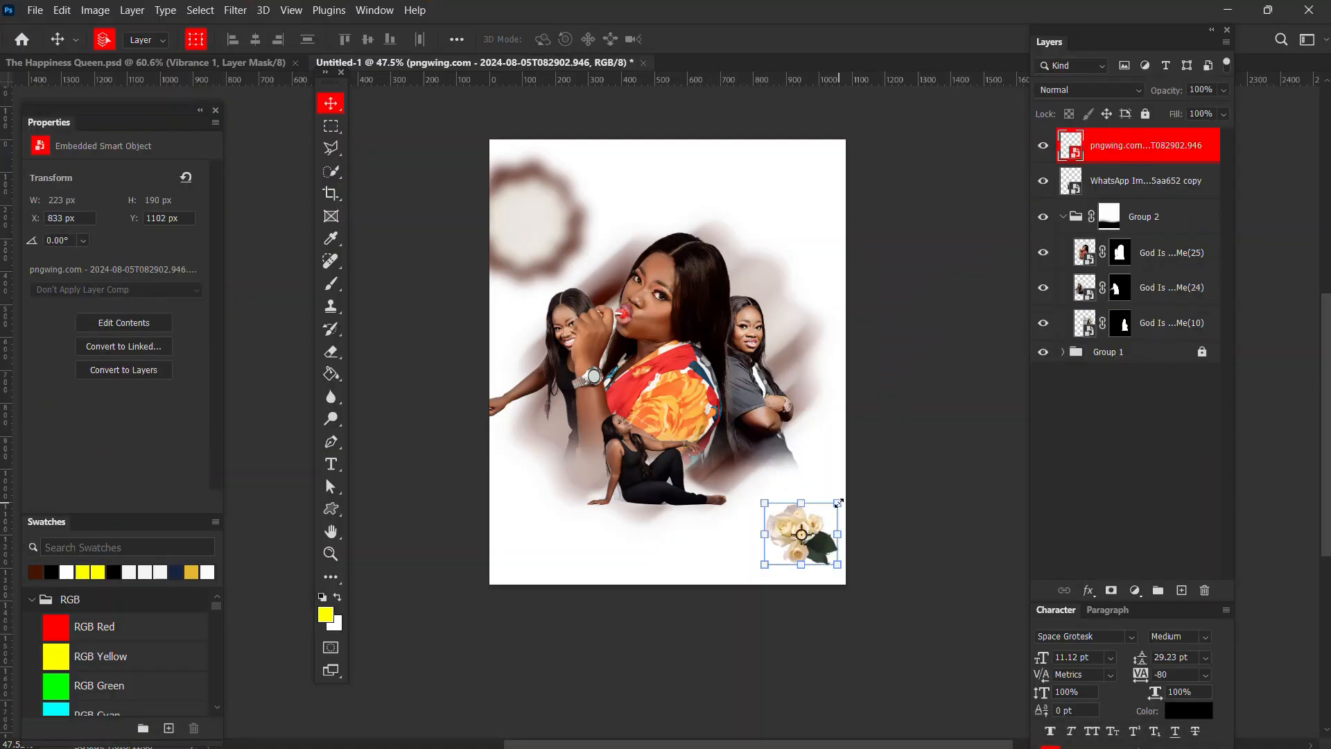
pyautogui.moveTo(838, 503); pyautogui.dragTo(908, 437)
pyautogui.moveTo(815, 522)
pyautogui.mouseDown()
pyautogui.moveTo(816, 540)
pyautogui.moveTo(813, 527)
pyautogui.mouseUp()
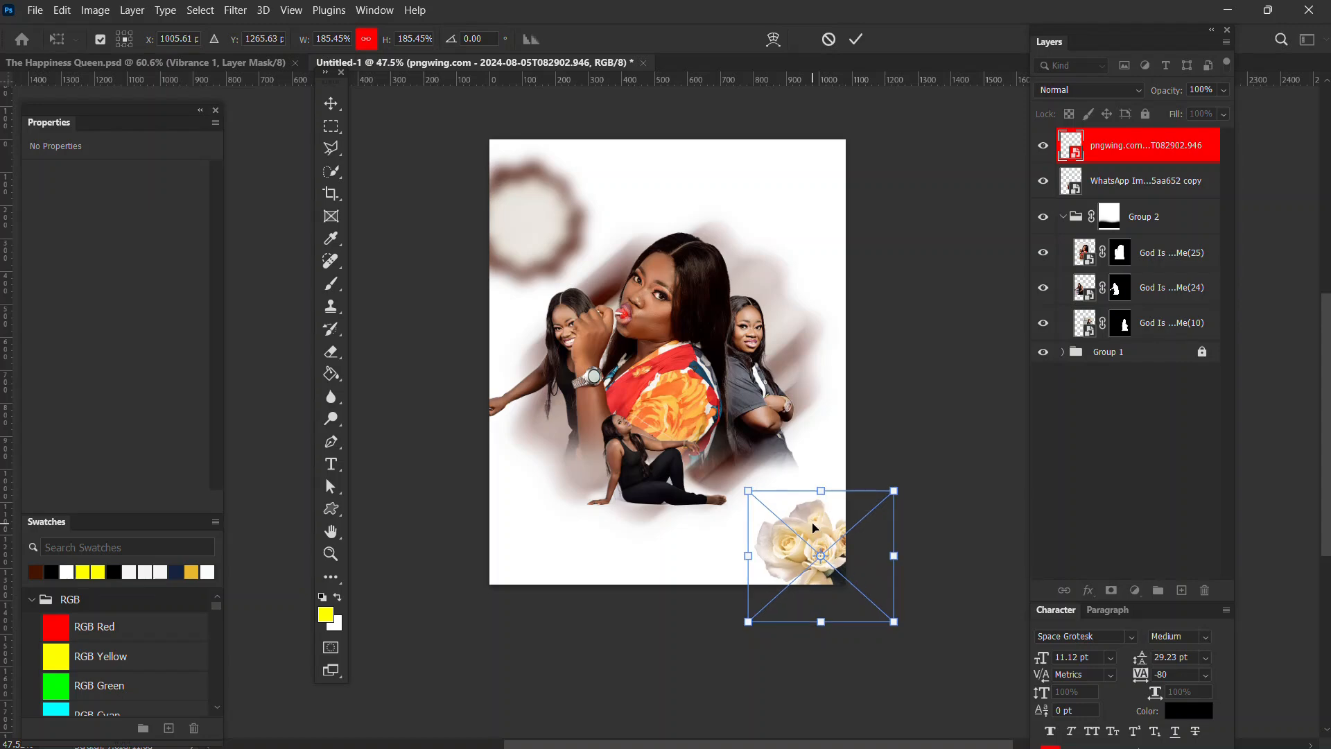
pyautogui.press('Return')
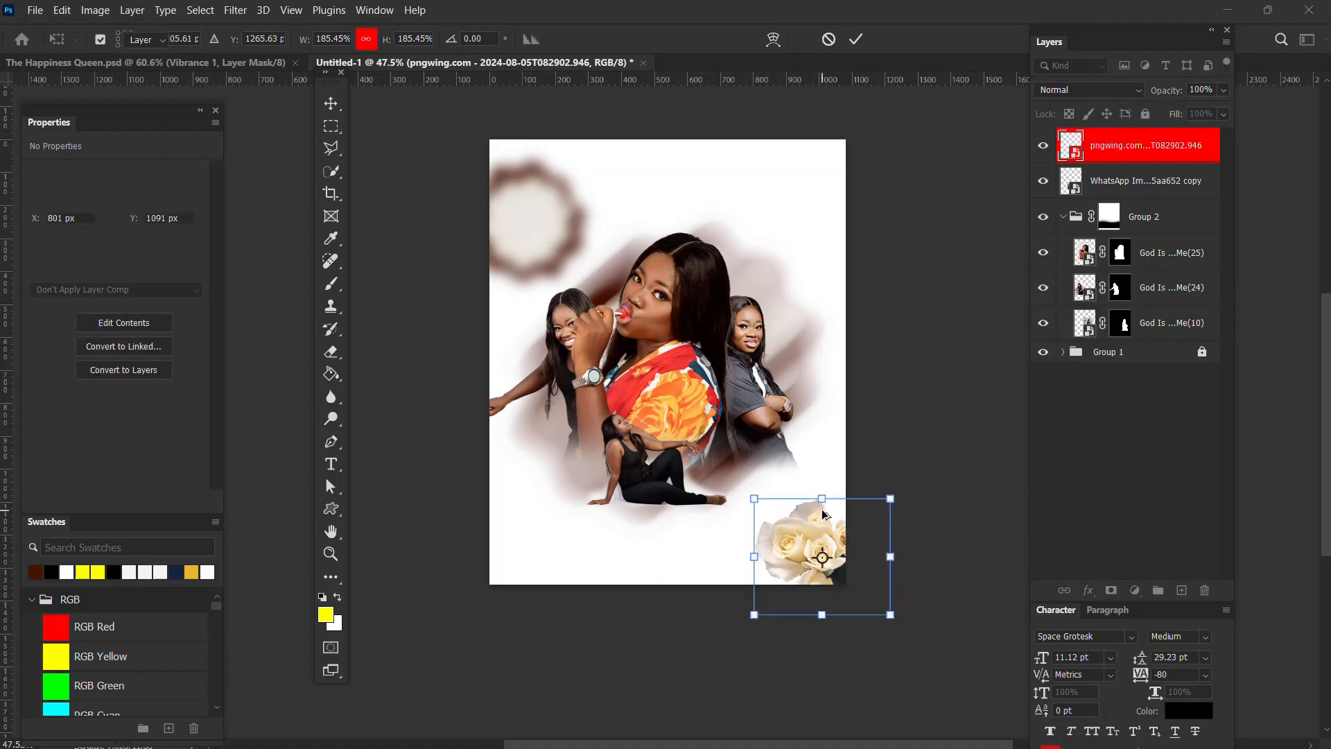
# - Place the small white flowers image (082929.342) from the Resources folder near the flyer's lower-left corner, scaled to about 25.8%
pyautogui.hotkey('alt', 'Tab')
pyautogui.moveTo(904, 186); pyautogui.dragTo(582, 513)
pyautogui.hotkey('alt', 'Tab')
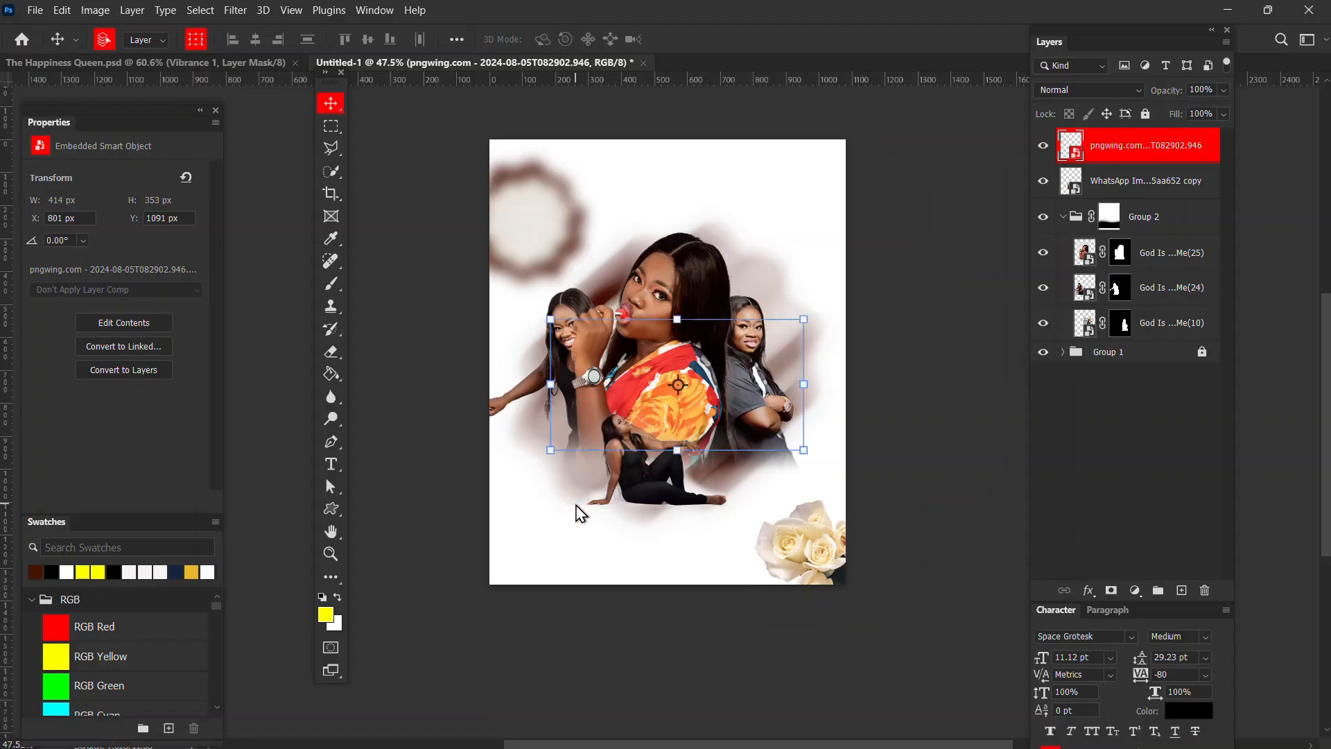
pyautogui.moveTo(676, 345); pyautogui.dragTo(565, 524)
pyautogui.hotkey('ctrl', 't')
pyautogui.press('Return')
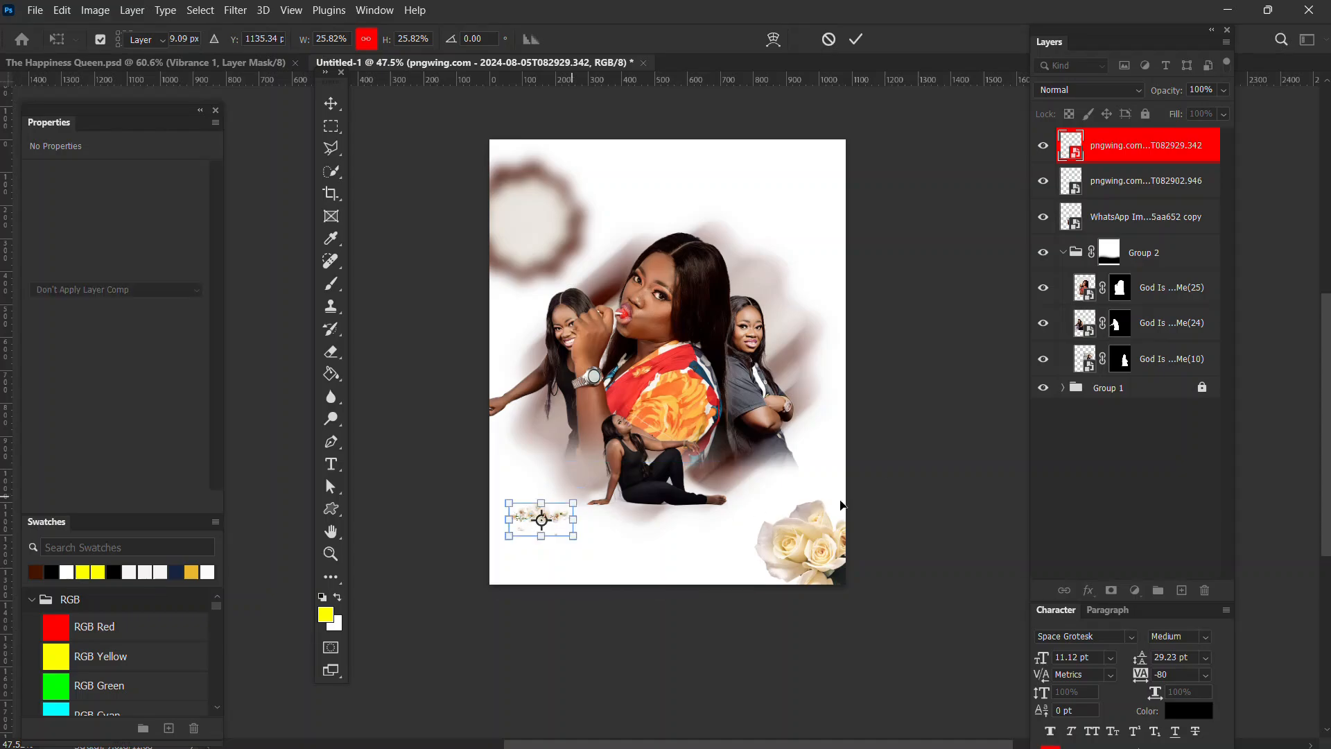
# - Place the red IMG-20240730-WA0003 logo below the small white flowers, scaled to about 8.35%
pyautogui.hotkey('alt', 'Tab')
pyautogui.moveTo(646, 165); pyautogui.dragTo(574, 484)
pyautogui.hotkey('alt', 'Tab')
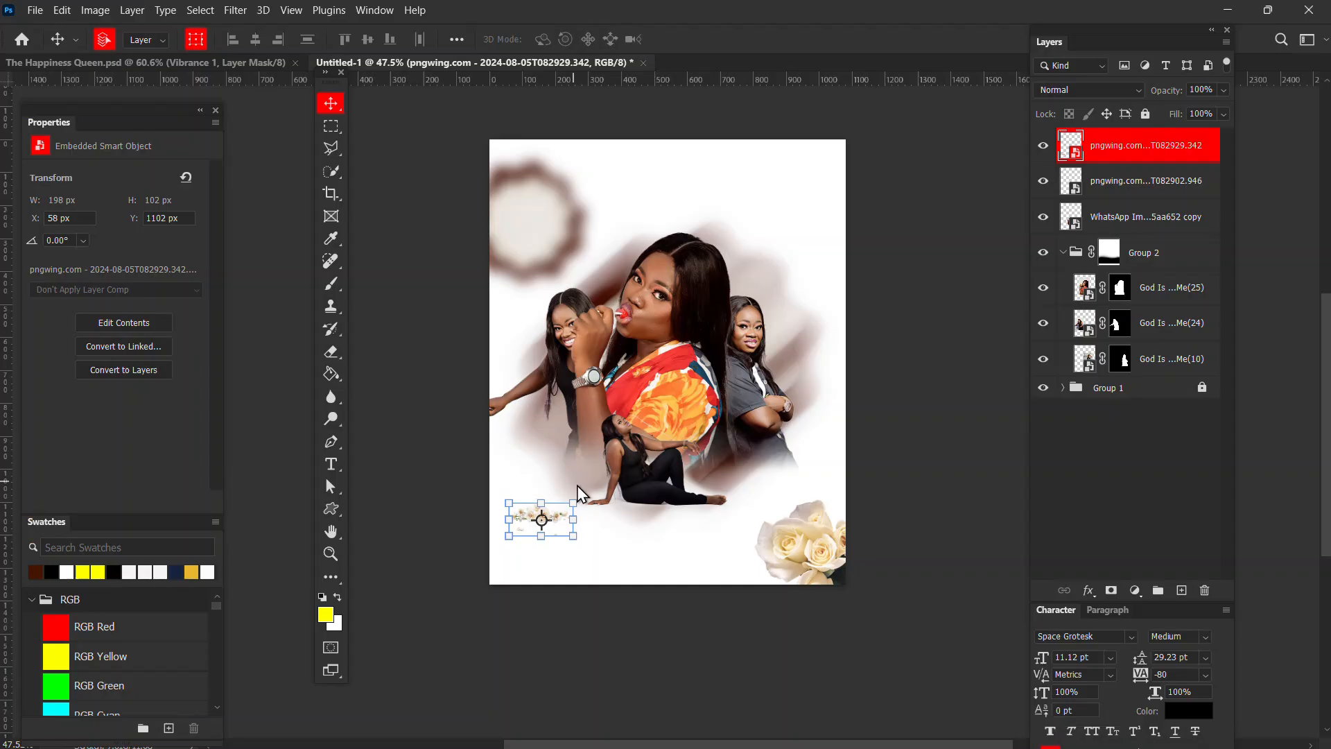
pyautogui.moveTo(742, 396); pyautogui.dragTo(741, 398)
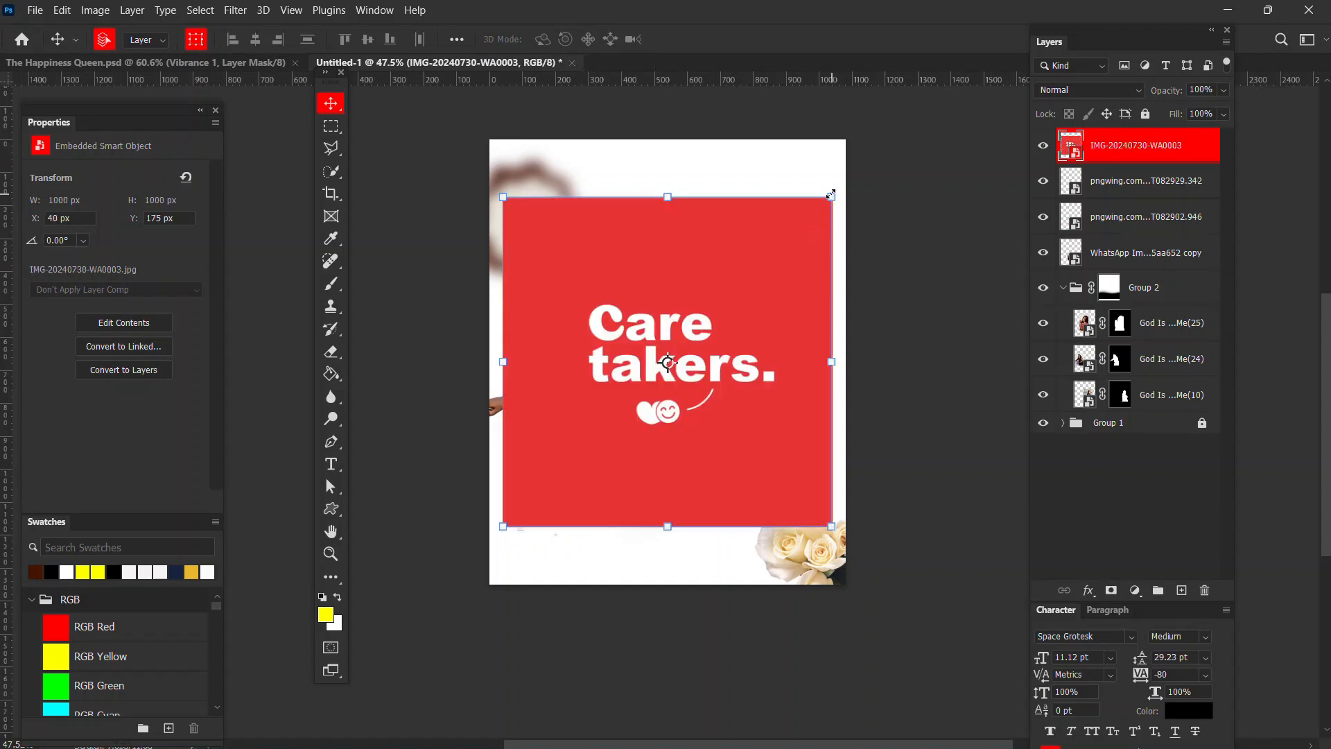
pyautogui.moveTo(832, 198); pyautogui.dragTo(545, 558)
pyautogui.hotkey('ctrl', 'z')
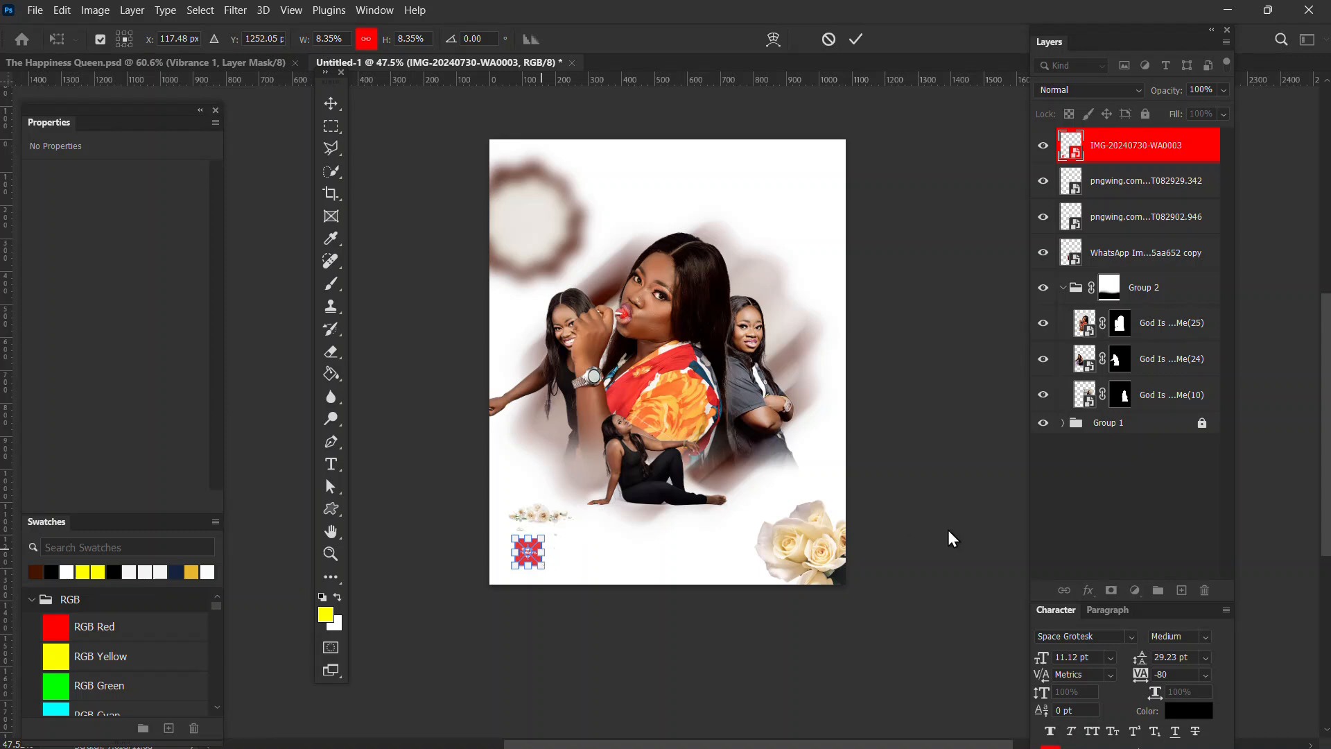
pyautogui.press('Return')
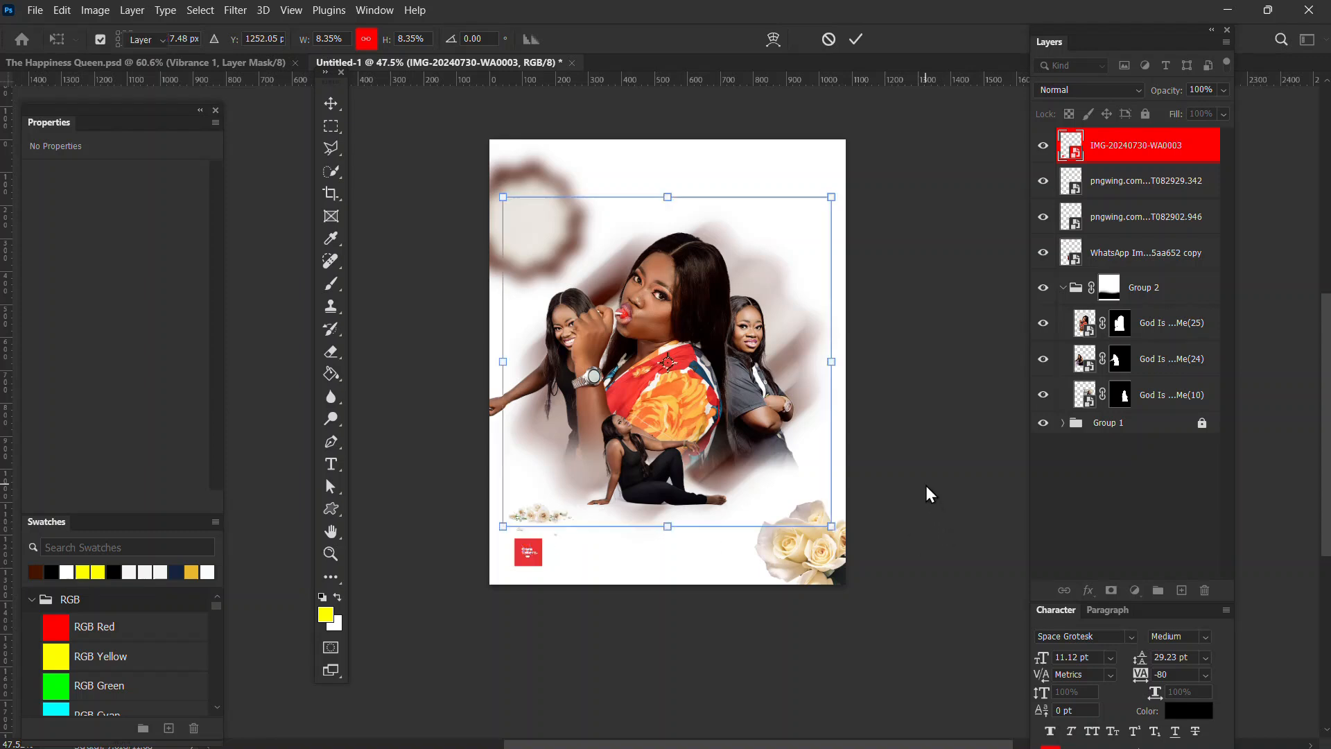
pyautogui.click(905, 458)
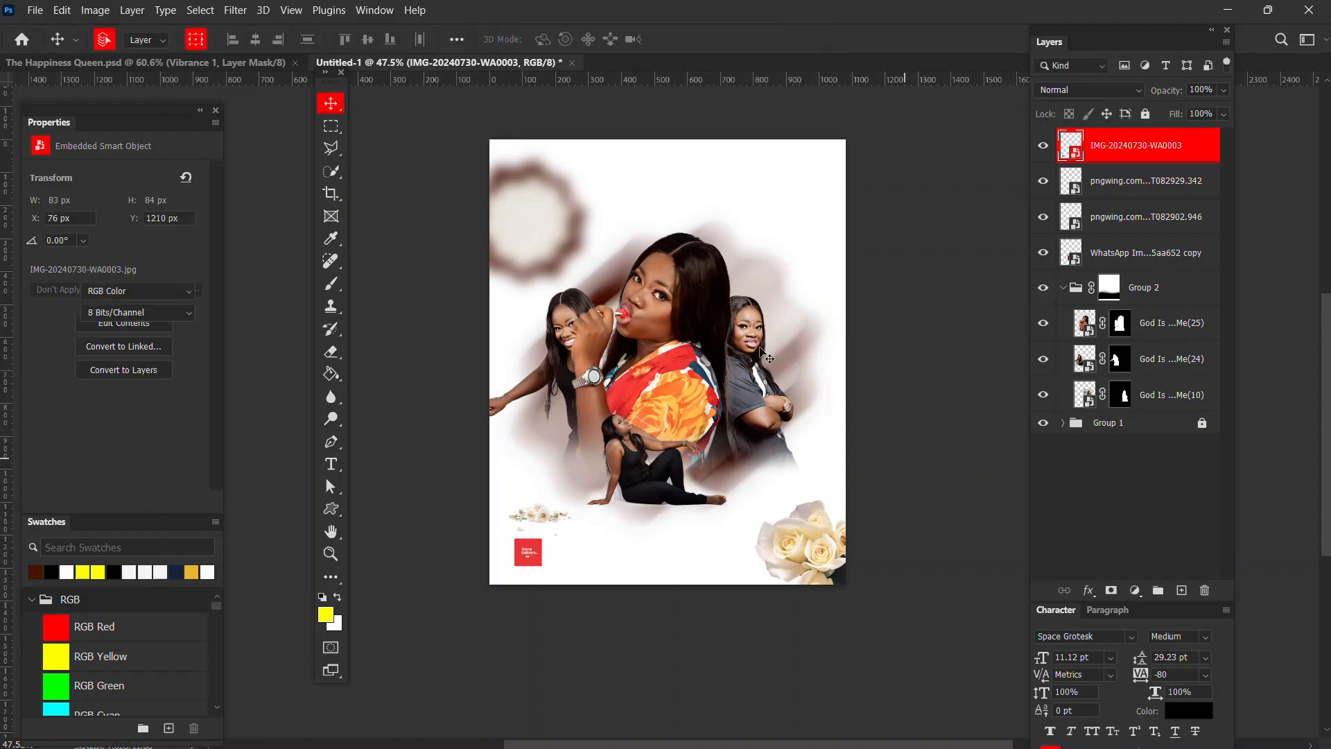
# - Place the brown flower image from the Resources folder into the flyer
pyautogui.scroll(-4, 751, 353)
pyautogui.scroll(3, 750, 352)
pyautogui.scroll(2, 756, 359)
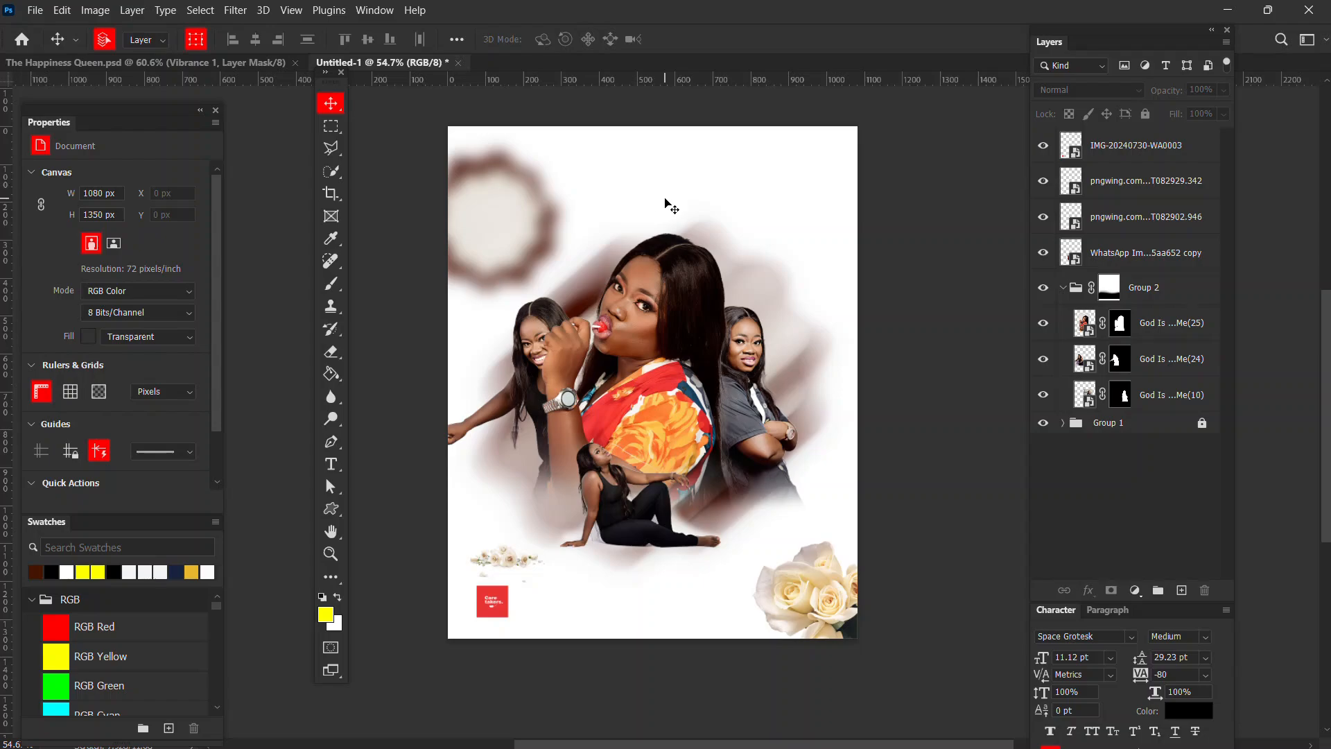
pyautogui.hotkey('alt', 'Tab')
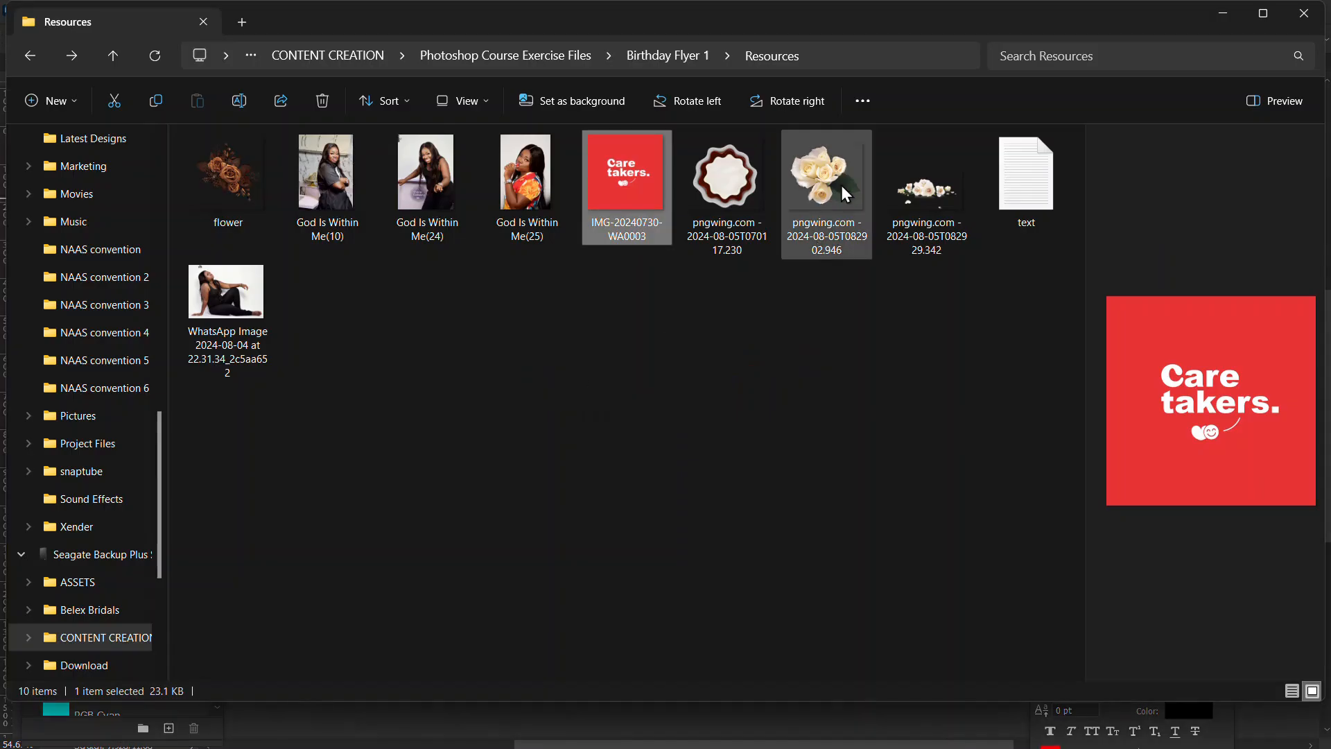
pyautogui.click(842, 185)
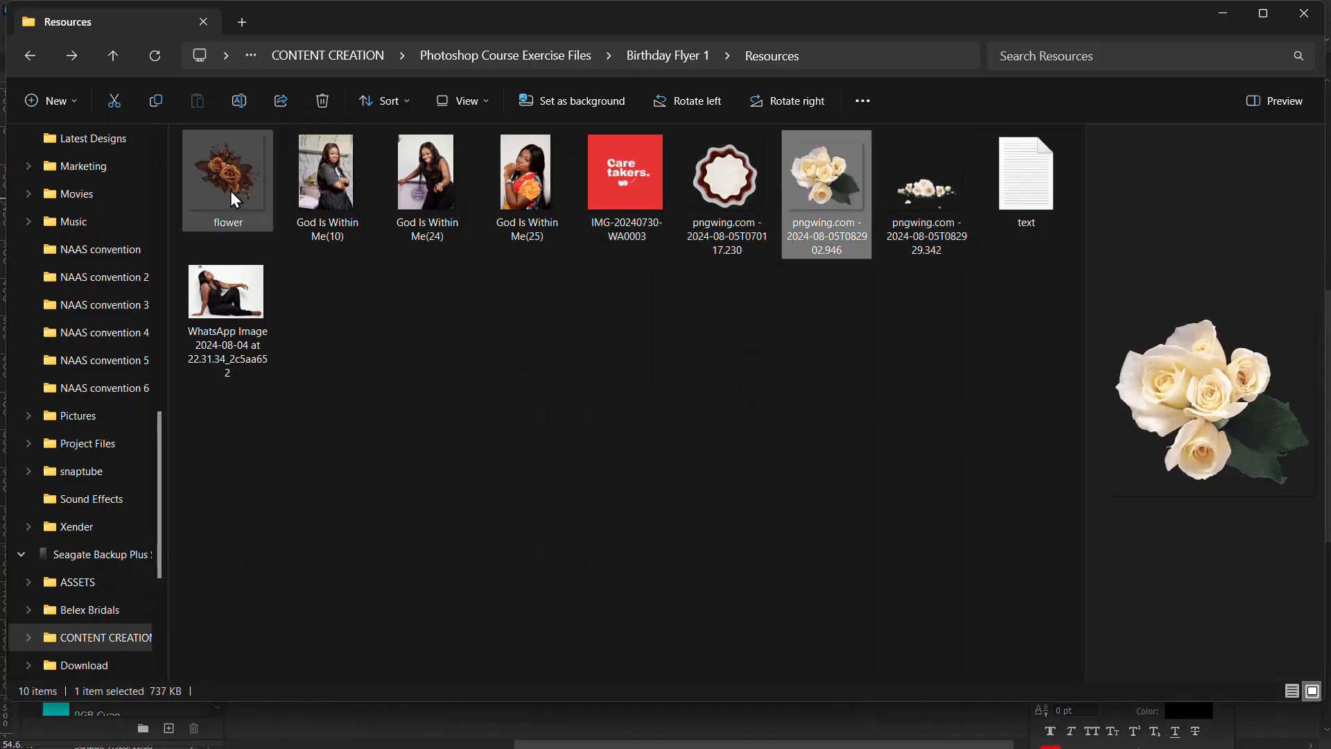
pyautogui.moveTo(231, 192); pyautogui.dragTo(666, 385)
pyautogui.hotkey('alt', 'Tab')
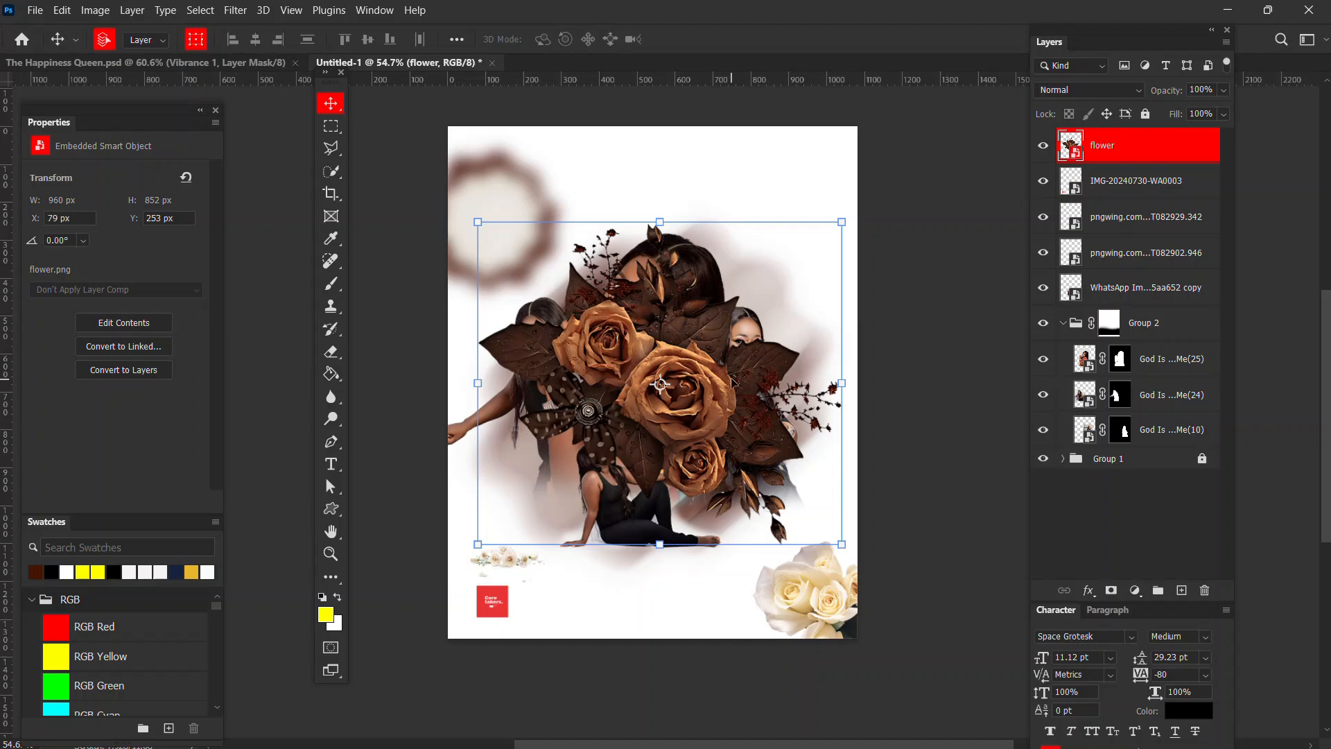
# - Scale the brown flower image down to about 24.12% and place it near the flyer's right edge, in front of the woman in grey
pyautogui.moveTo(670, 331); pyautogui.dragTo(735, 357)
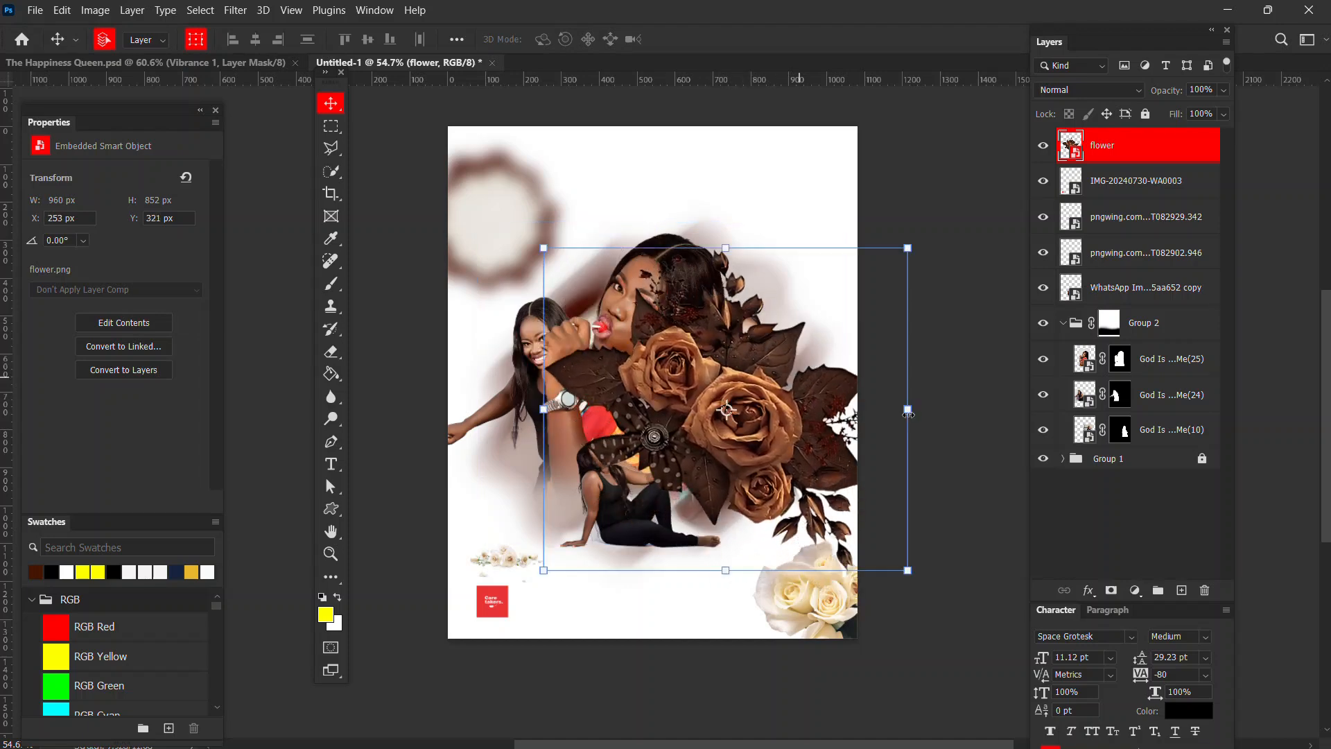
pyautogui.hotkey('ctrl', 't')
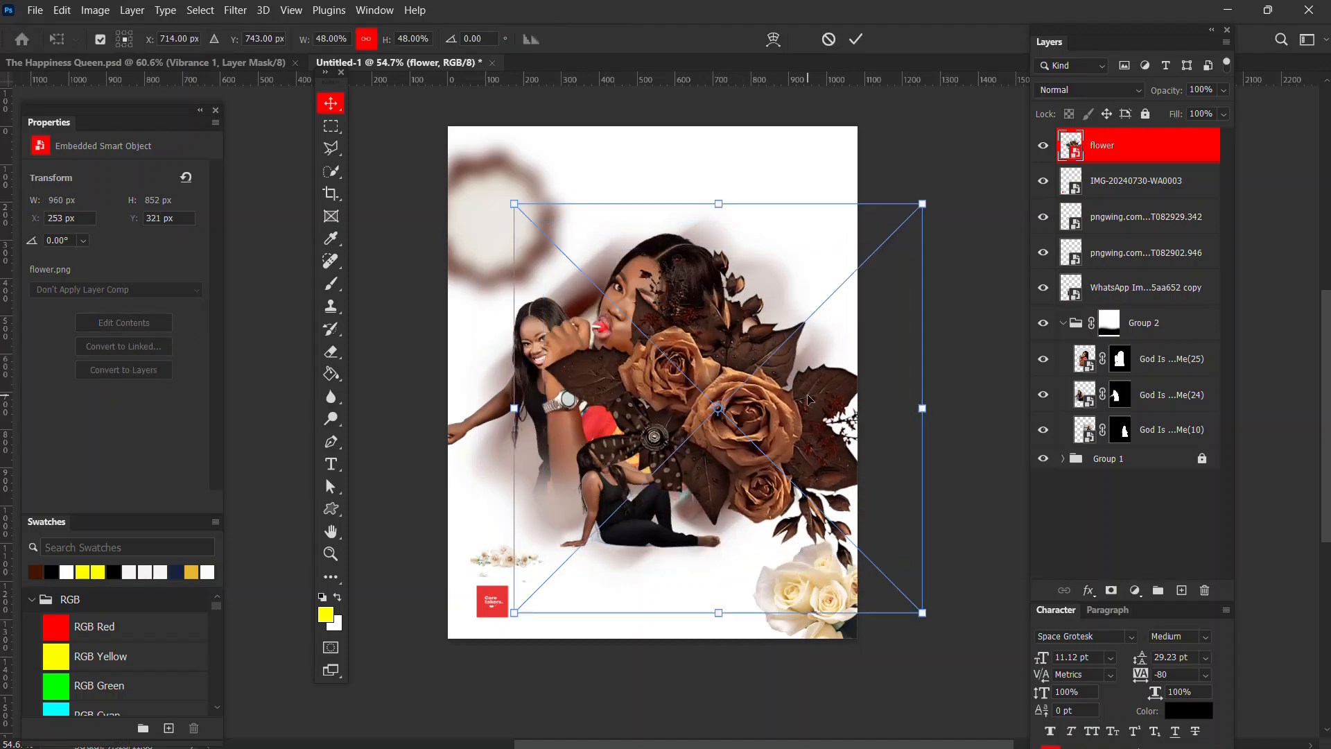
pyautogui.moveTo(911, 412); pyautogui.dragTo(804, 394)
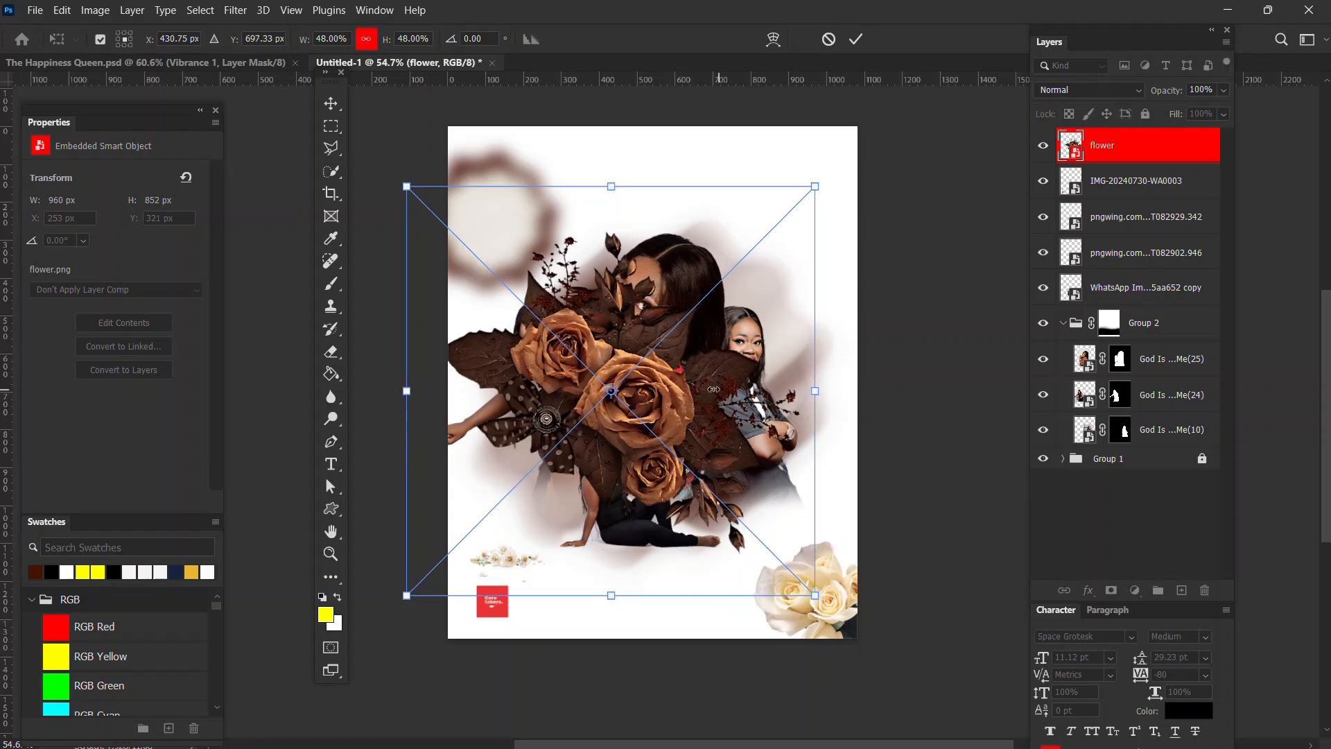
pyautogui.moveTo(714, 389); pyautogui.dragTo(659, 347)
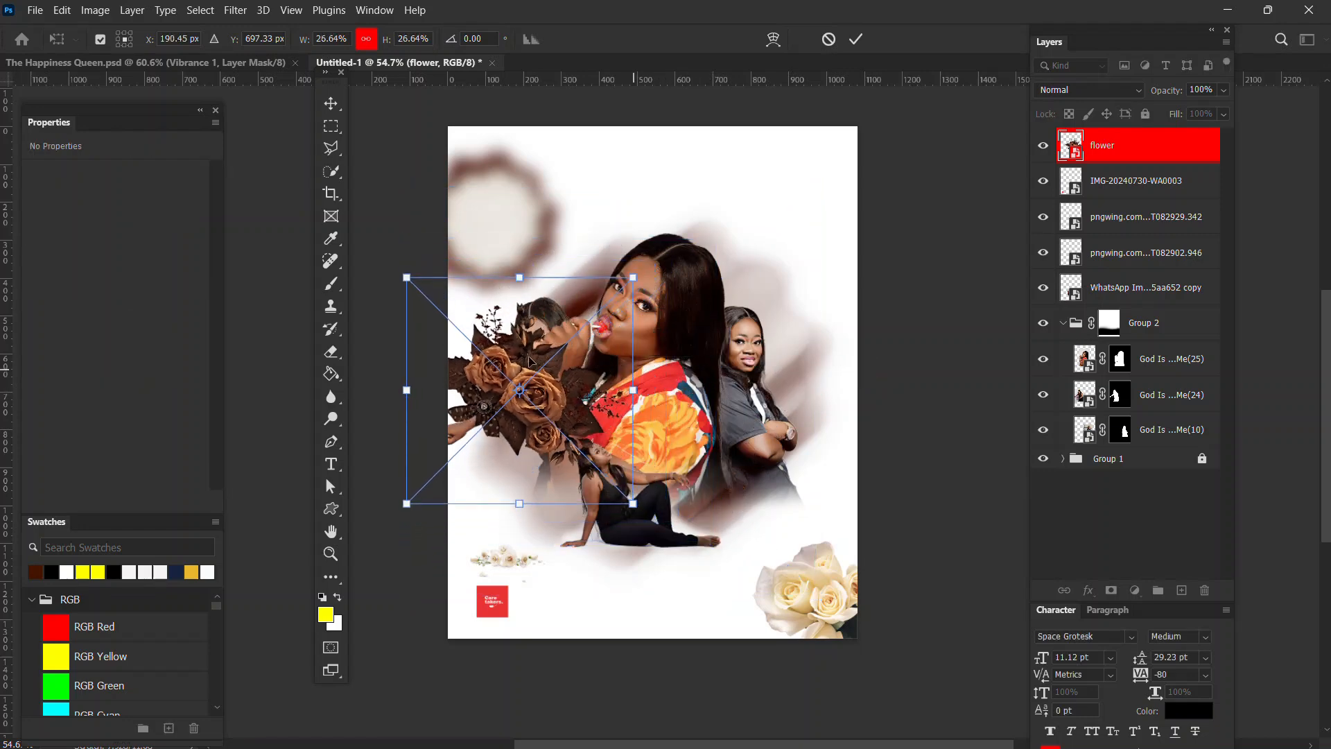
pyautogui.moveTo(531, 361); pyautogui.dragTo(762, 428)
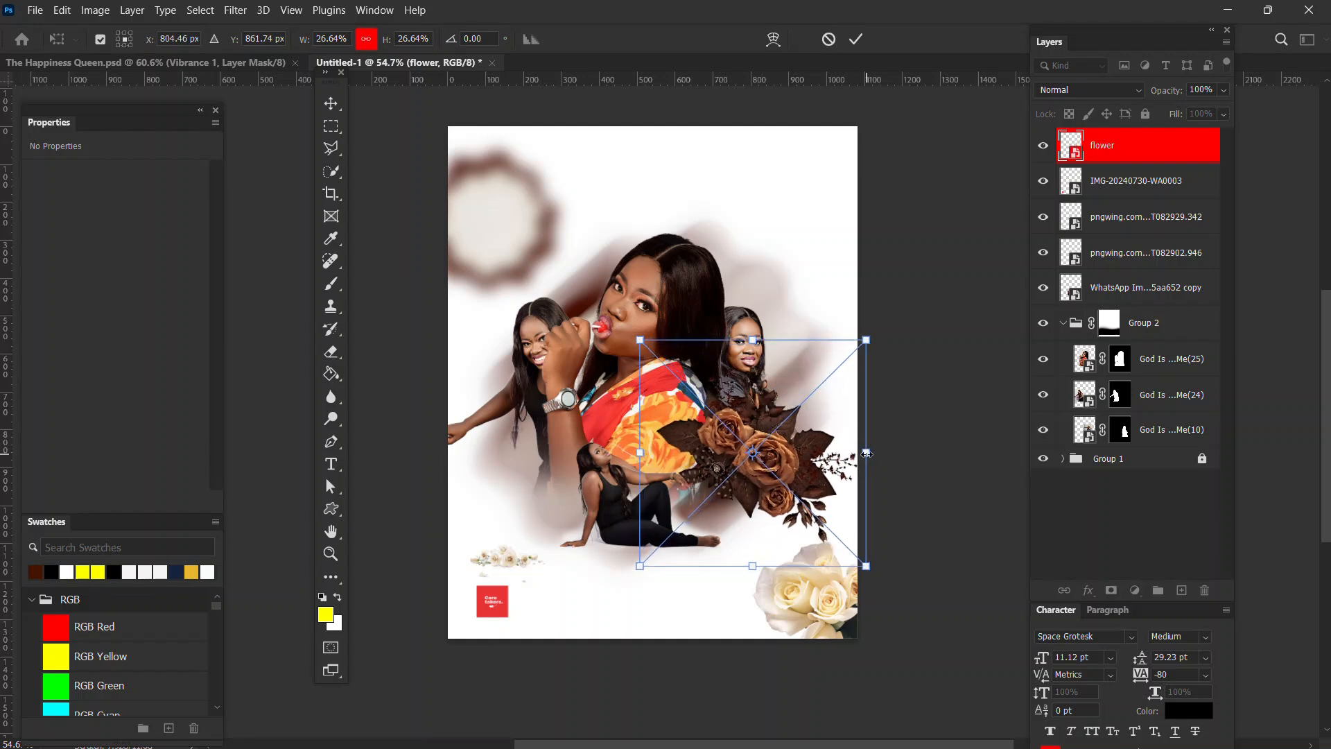
pyautogui.moveTo(867, 453)
pyautogui.mouseDown()
pyautogui.moveTo(852, 427)
pyautogui.moveTo(766, 463)
pyautogui.moveTo(854, 461)
pyautogui.mouseUp()
pyautogui.press('Return')
pyautogui.moveTo(857, 462); pyautogui.dragTo(864, 455)
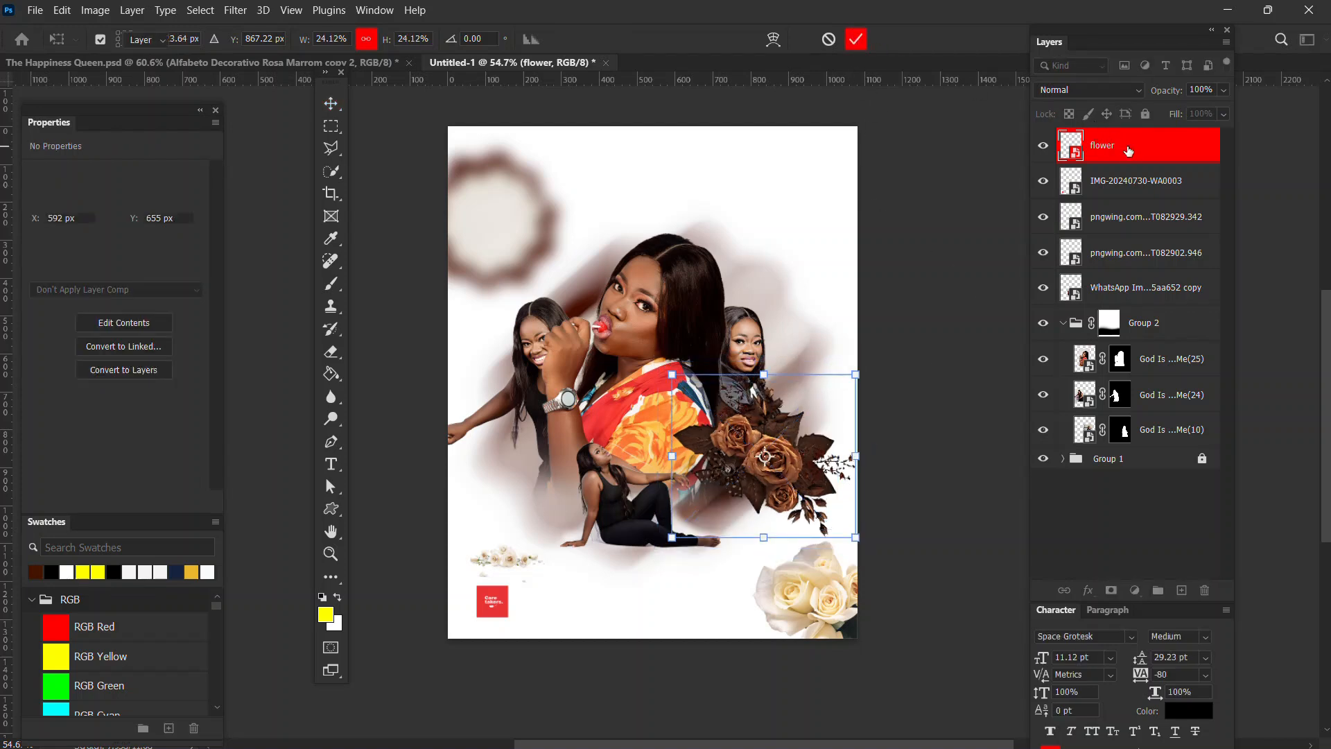
# - Move the flower layer below the collapsed Group 2 and put a duplicate of it at the top of the layer stack
pyautogui.click(1063, 324)
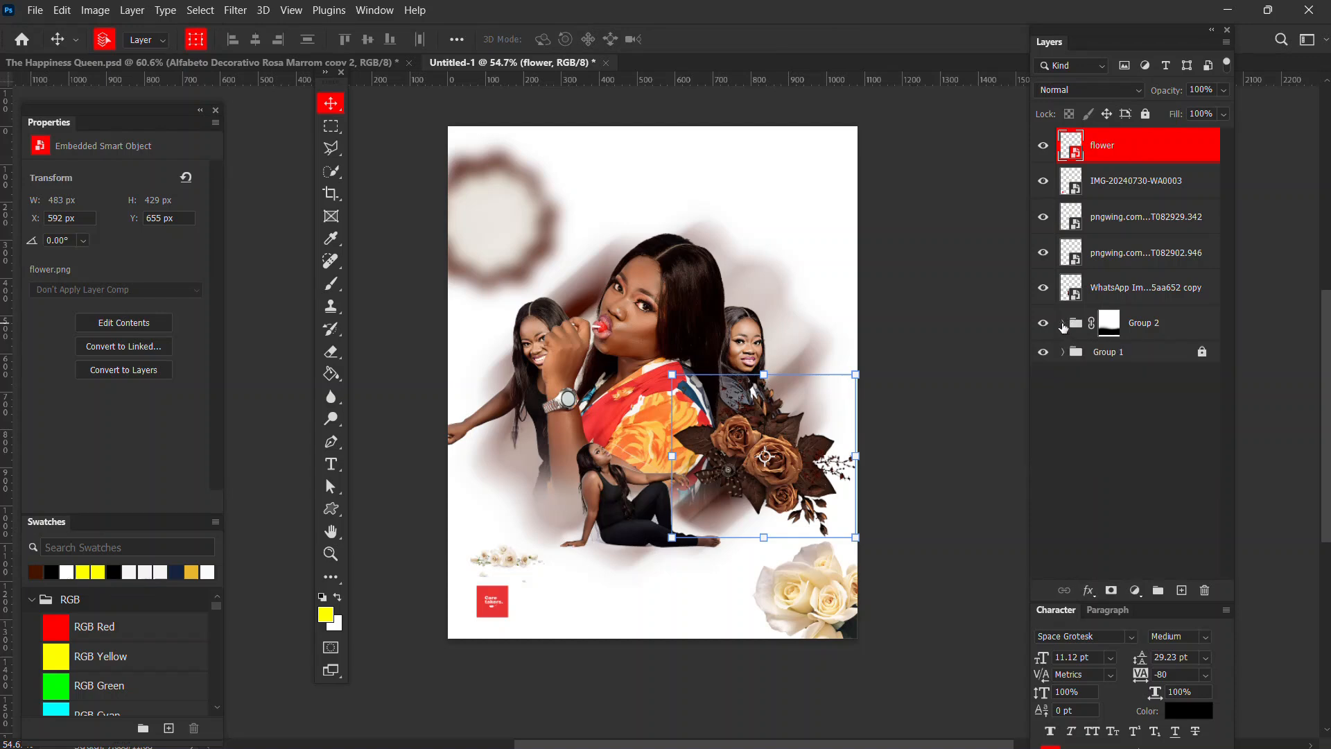
pyautogui.moveTo(1148, 159); pyautogui.dragTo(1163, 345)
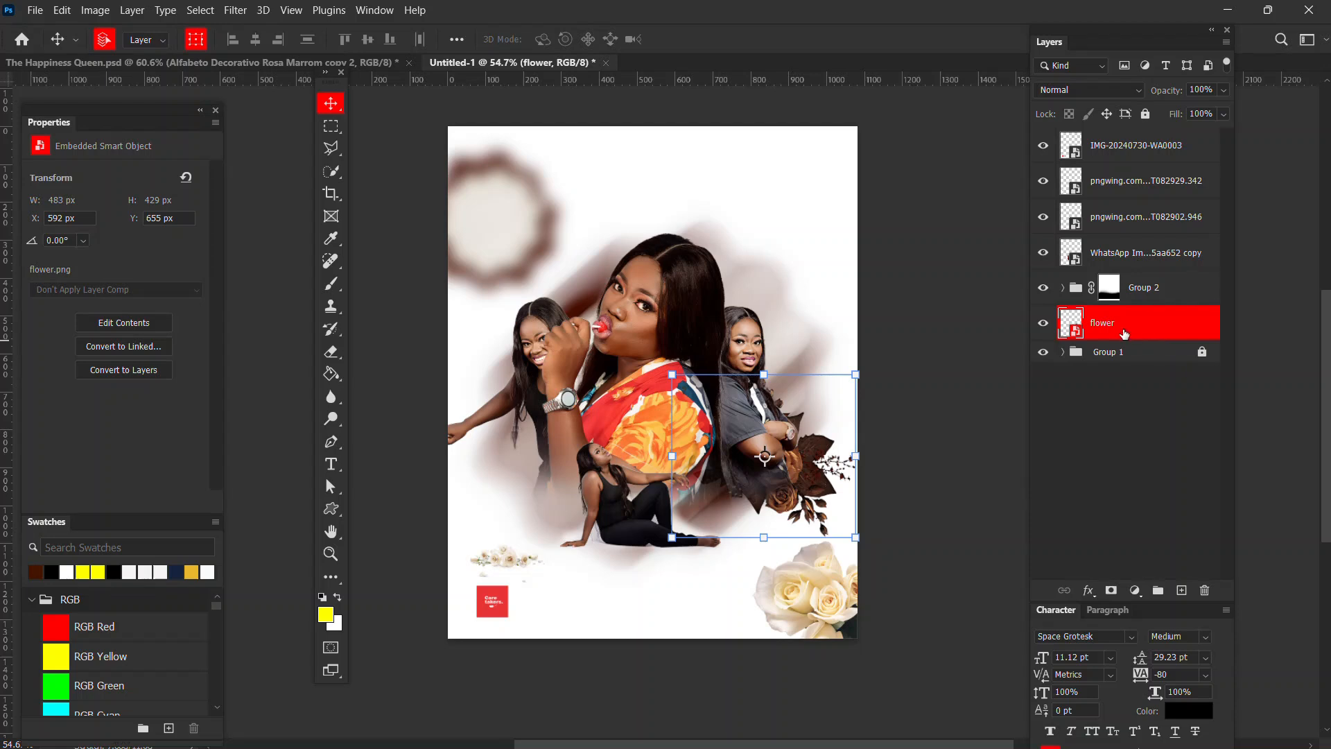
pyautogui.hotkey('ctrl', 'j')
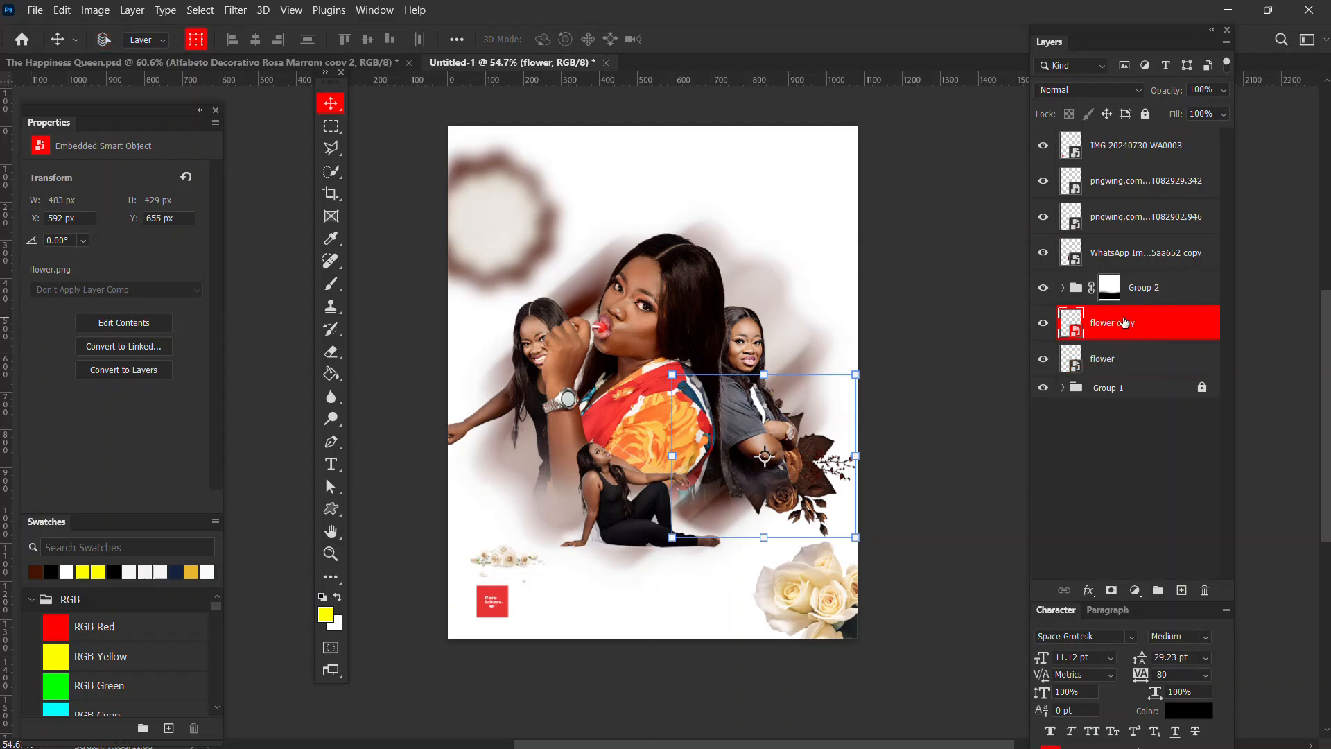
pyautogui.moveTo(1125, 323); pyautogui.dragTo(1121, 147)
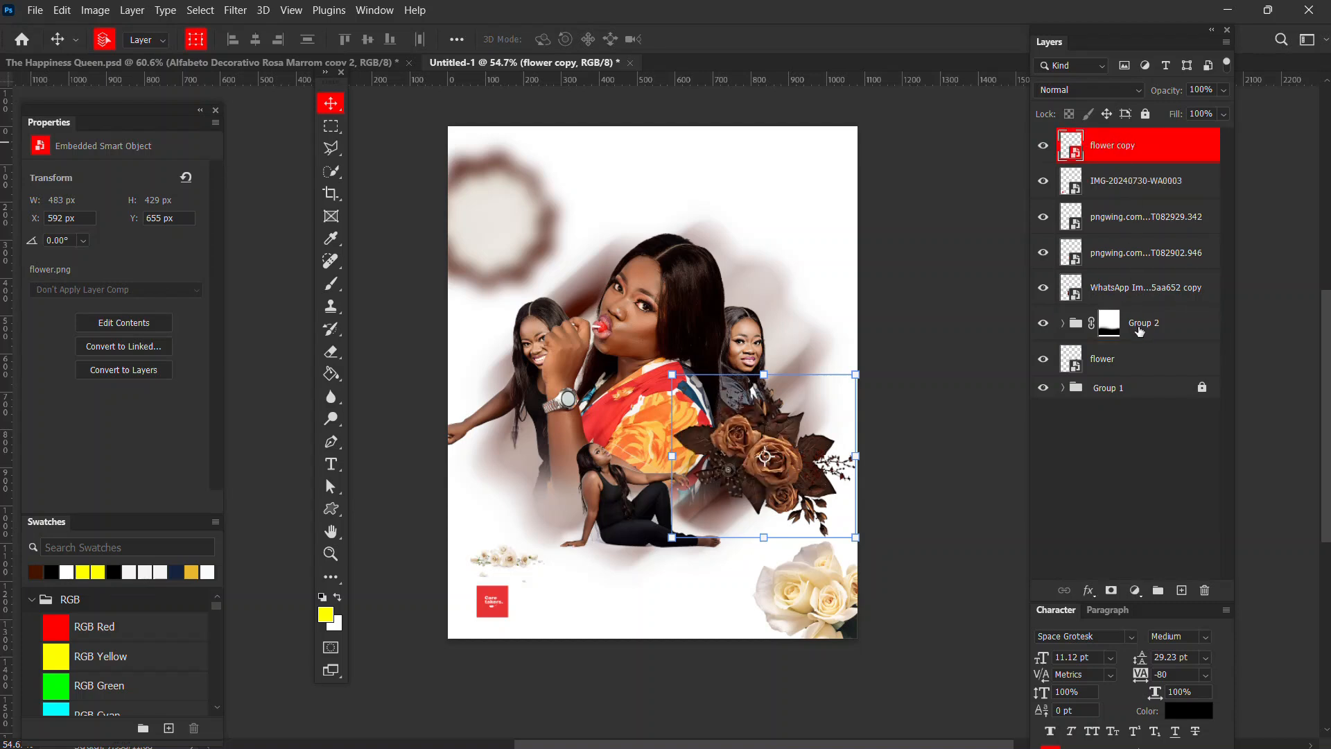
# - Duplicate the flower layer below Group 2, flip the duplicate horizontally, and place it near the flyer's left edge behind the women
pyautogui.click(1125, 359)
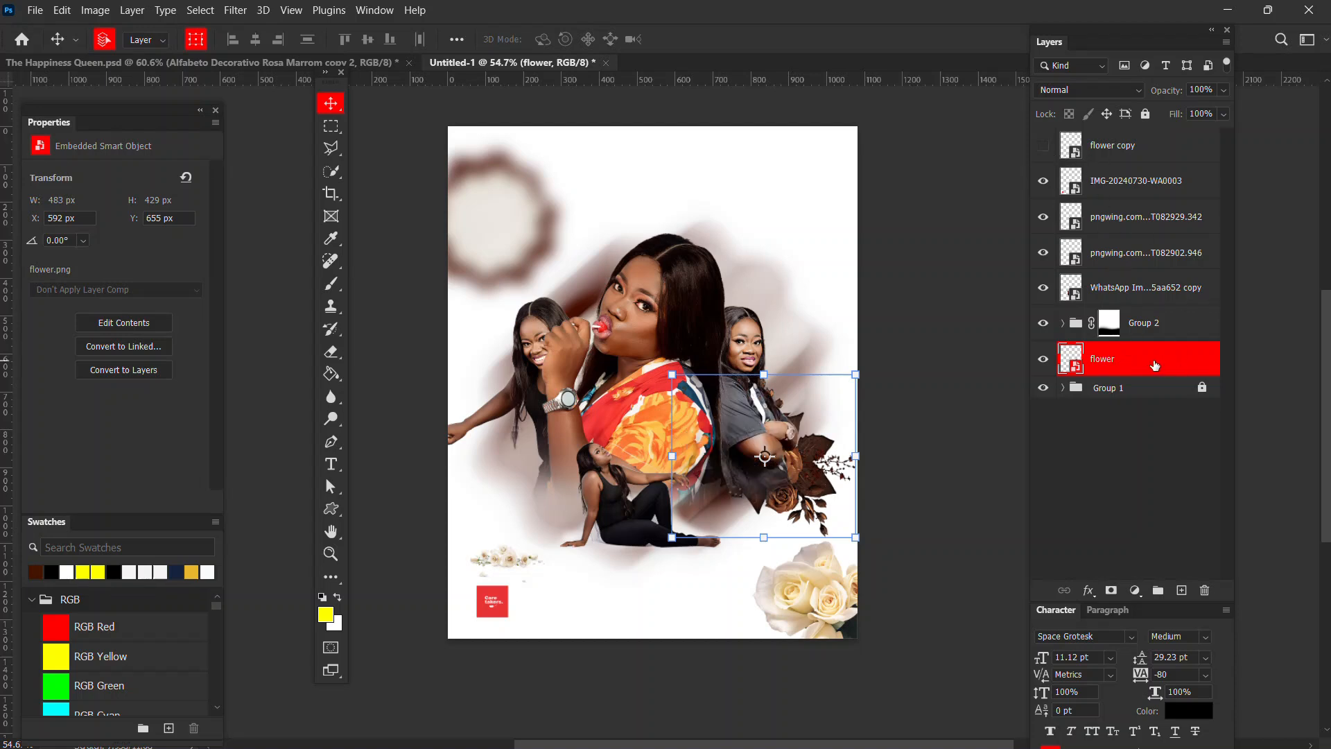
pyautogui.hotkey('ctrl', 'j')
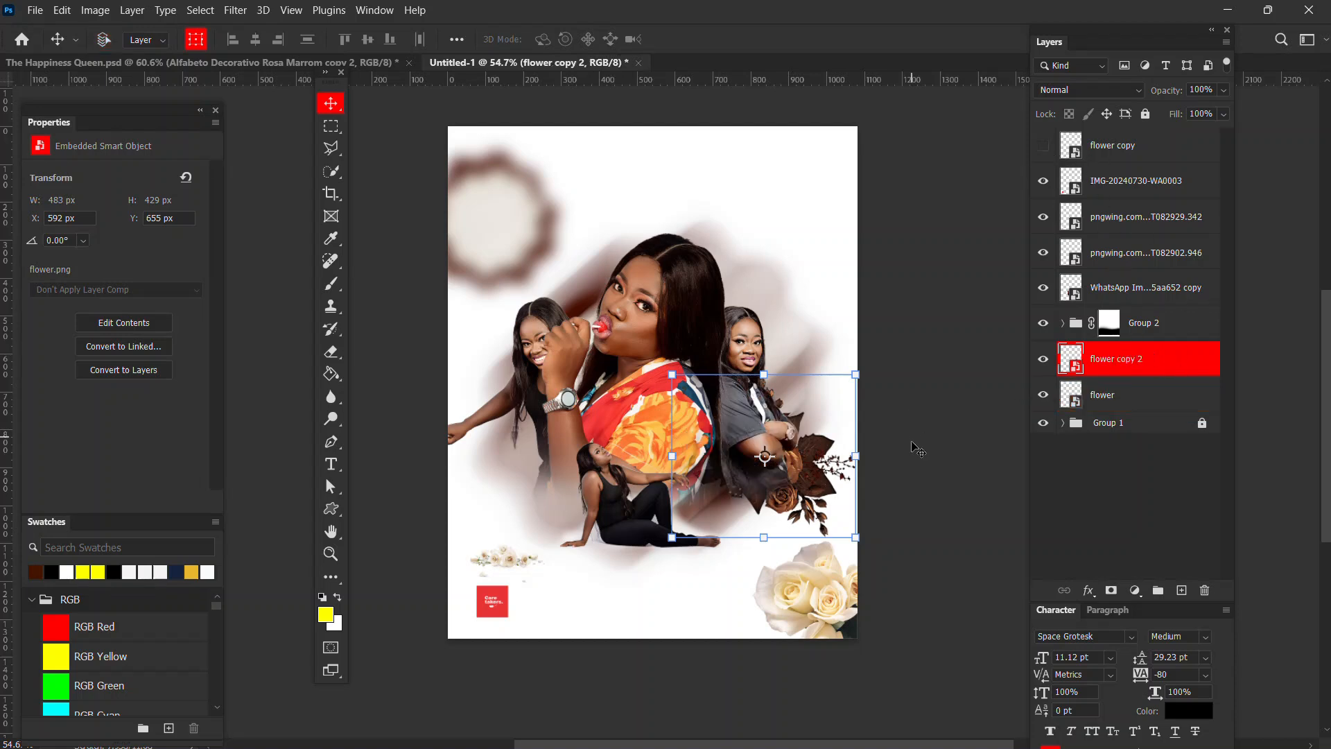
pyautogui.moveTo(807, 487); pyautogui.dragTo(579, 494)
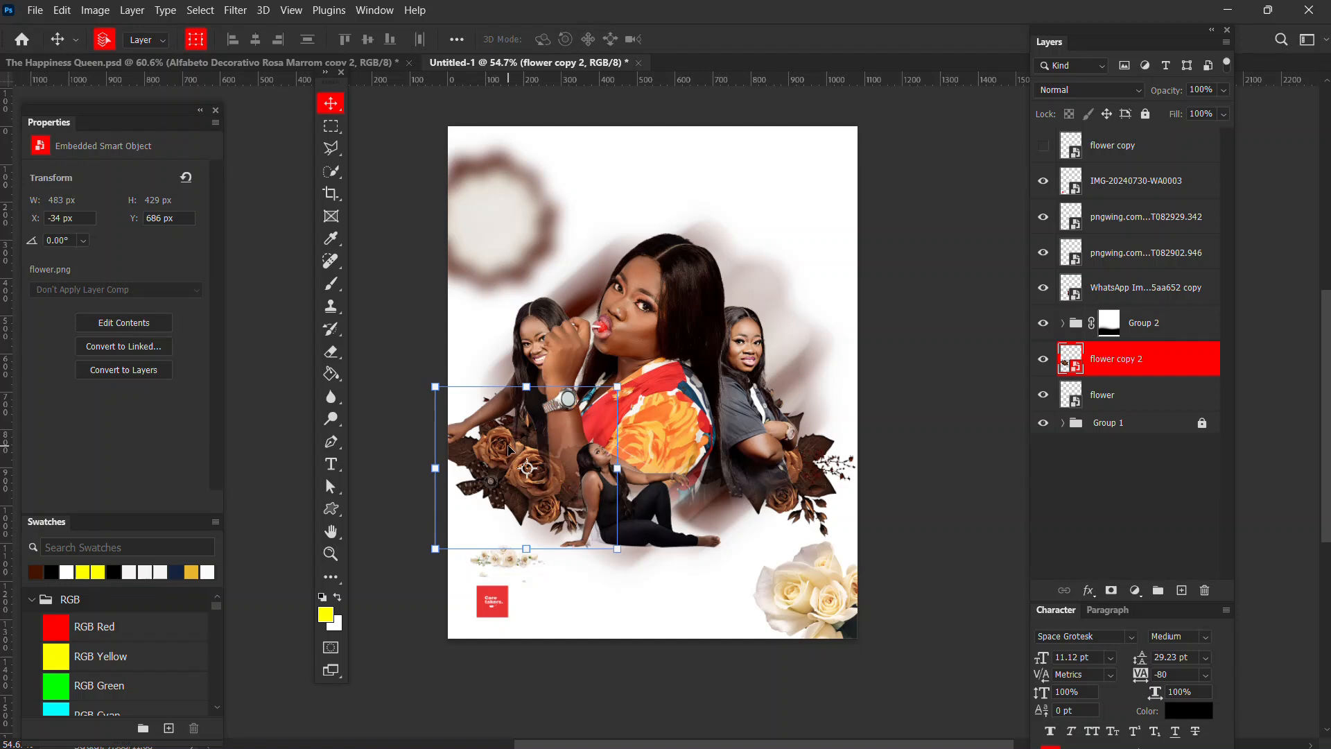
pyautogui.hotkey('ctrl', 't')
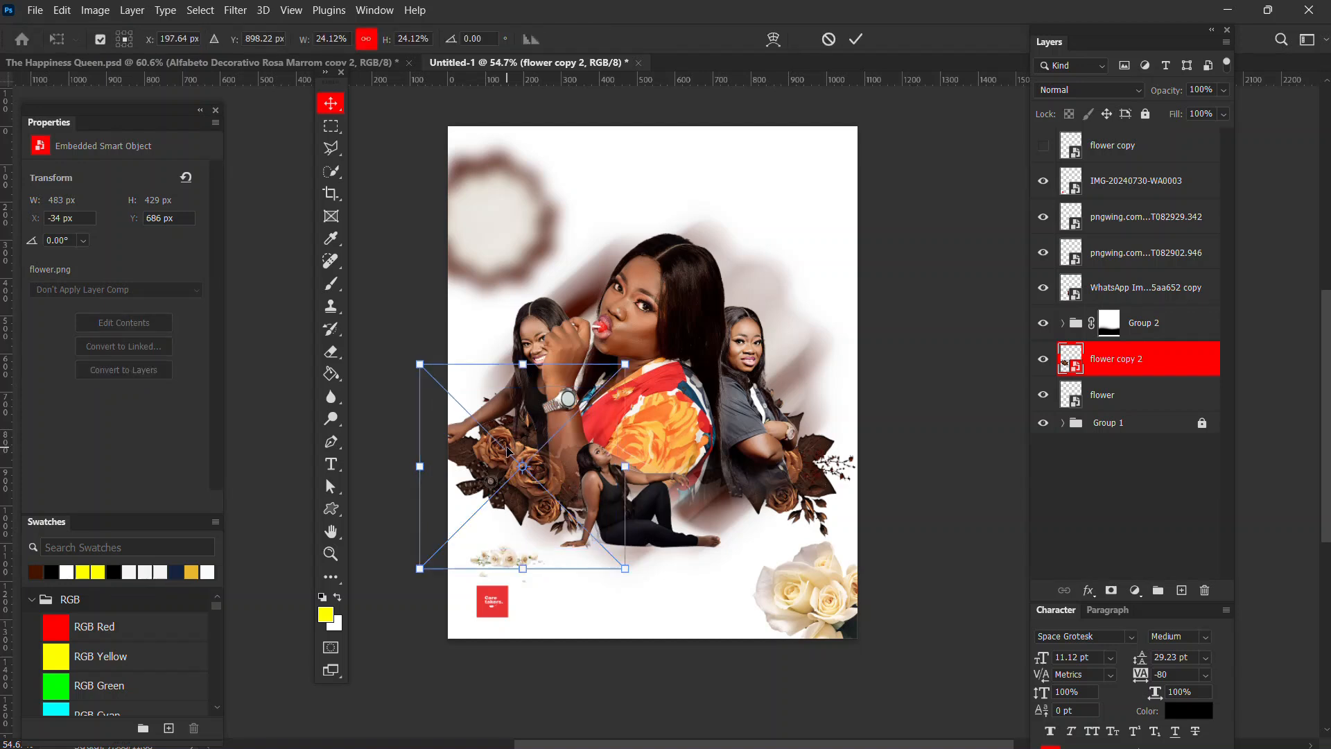
pyautogui.rightClick(508, 450)
pyautogui.click(567, 422)
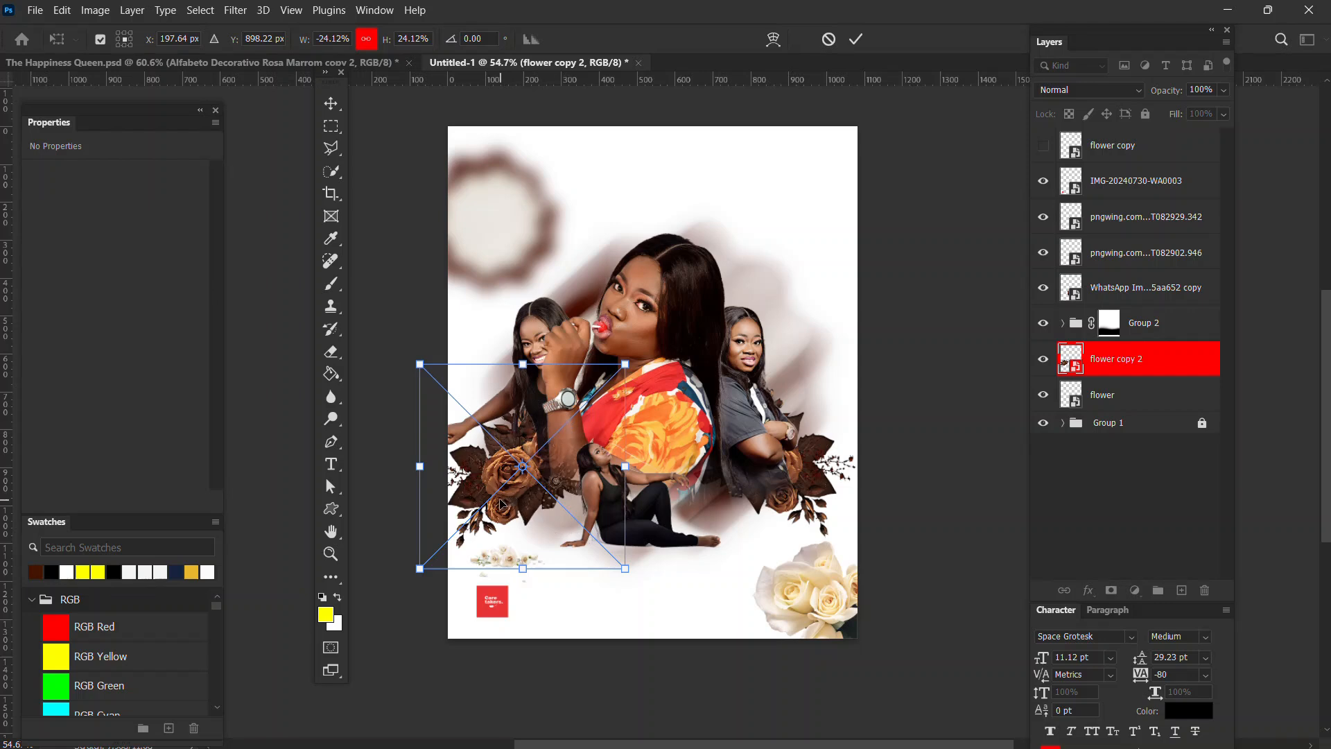
pyautogui.moveTo(502, 504); pyautogui.dragTo(517, 506)
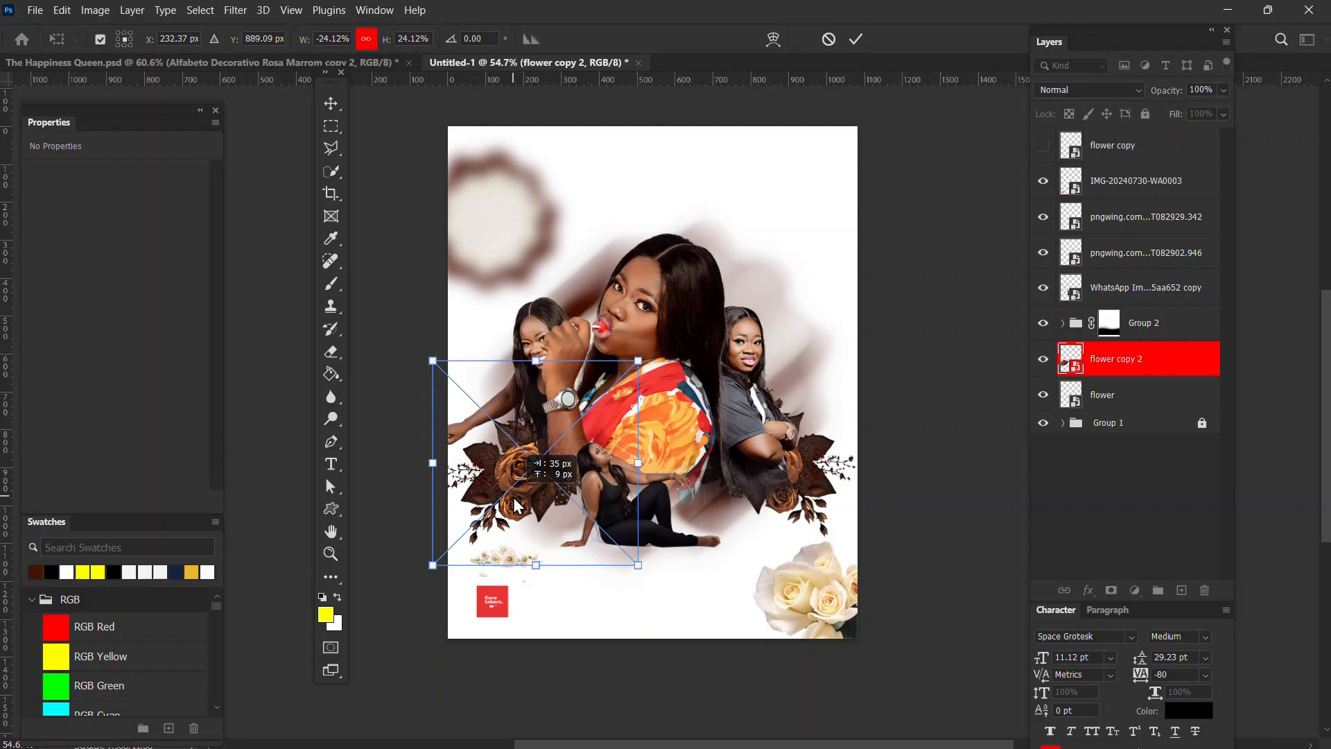
pyautogui.moveTo(517, 505); pyautogui.dragTo(517, 506)
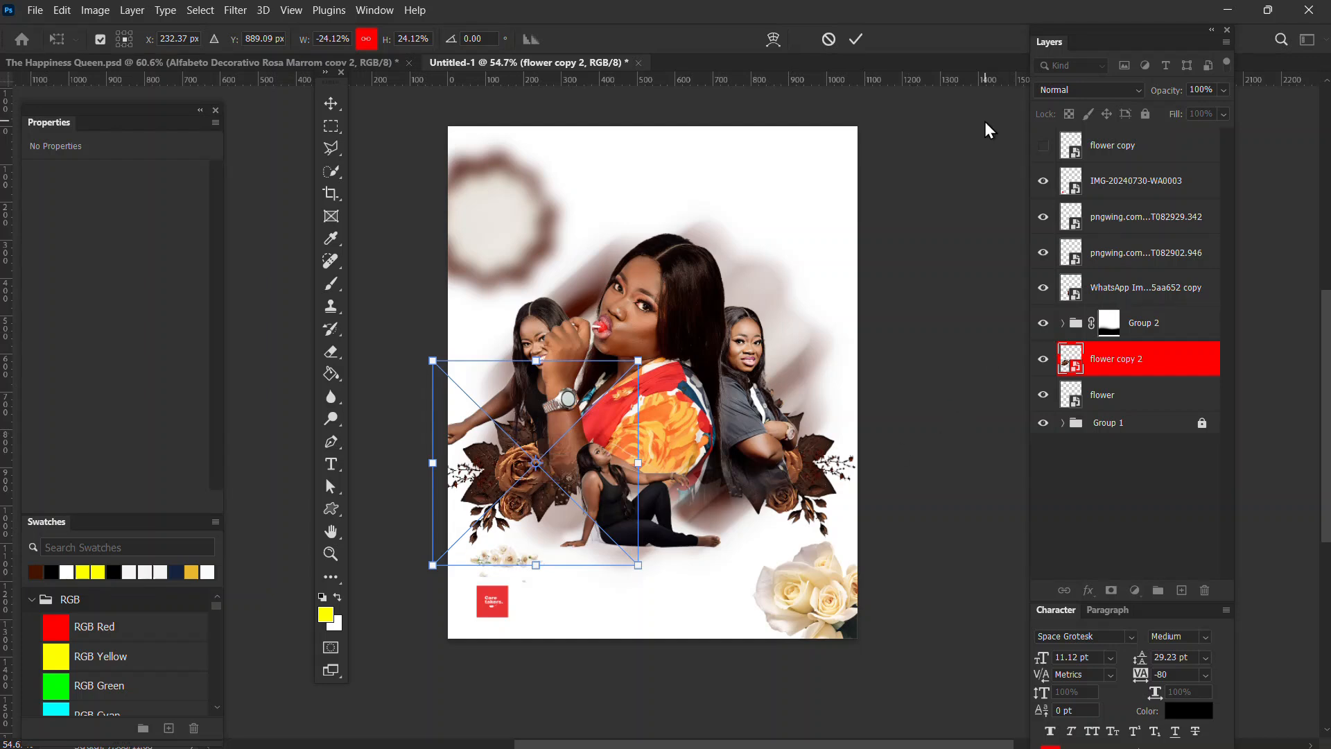
pyautogui.click(855, 40)
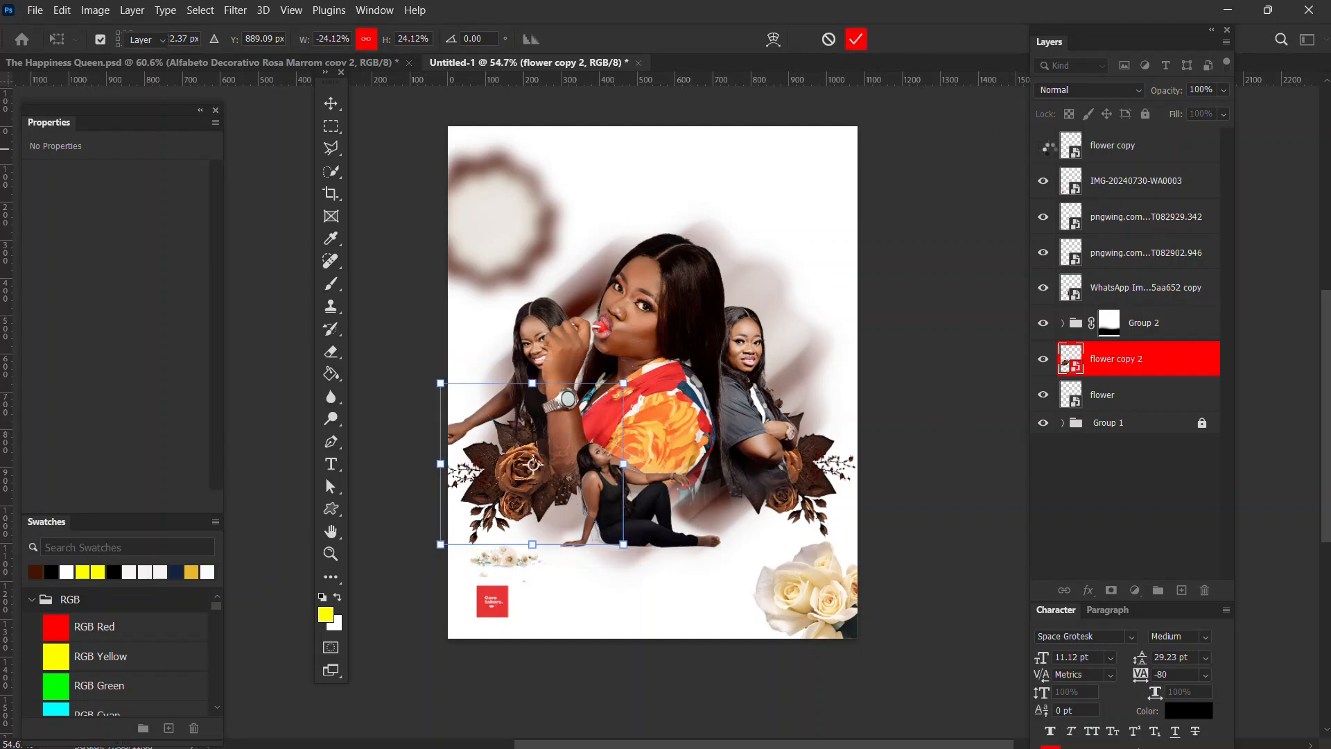
# - Show the flower copy at the top of the stack and move it slightly lower, to about X 582 px, Y 699 px
pyautogui.click(1044, 146)
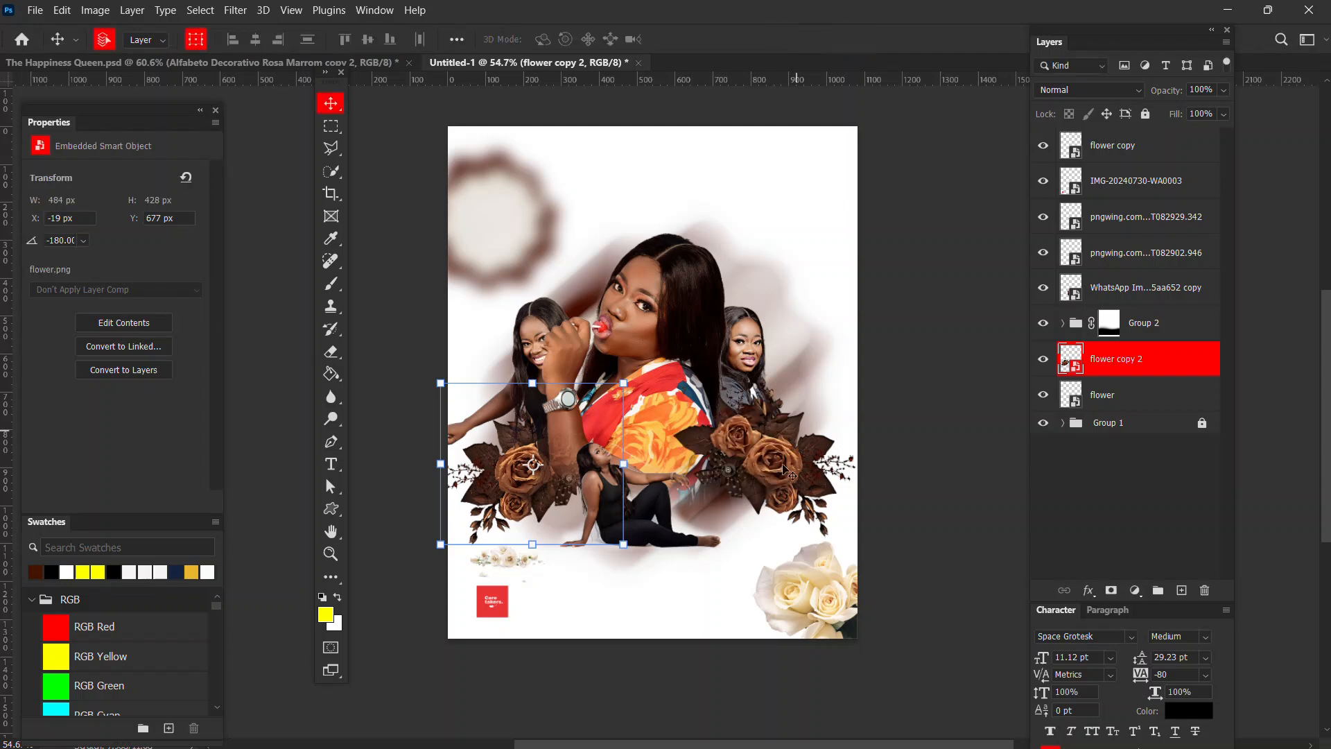
pyautogui.moveTo(761, 485)
pyautogui.mouseDown()
pyautogui.moveTo(763, 521)
pyautogui.moveTo(758, 495)
pyautogui.mouseUp()
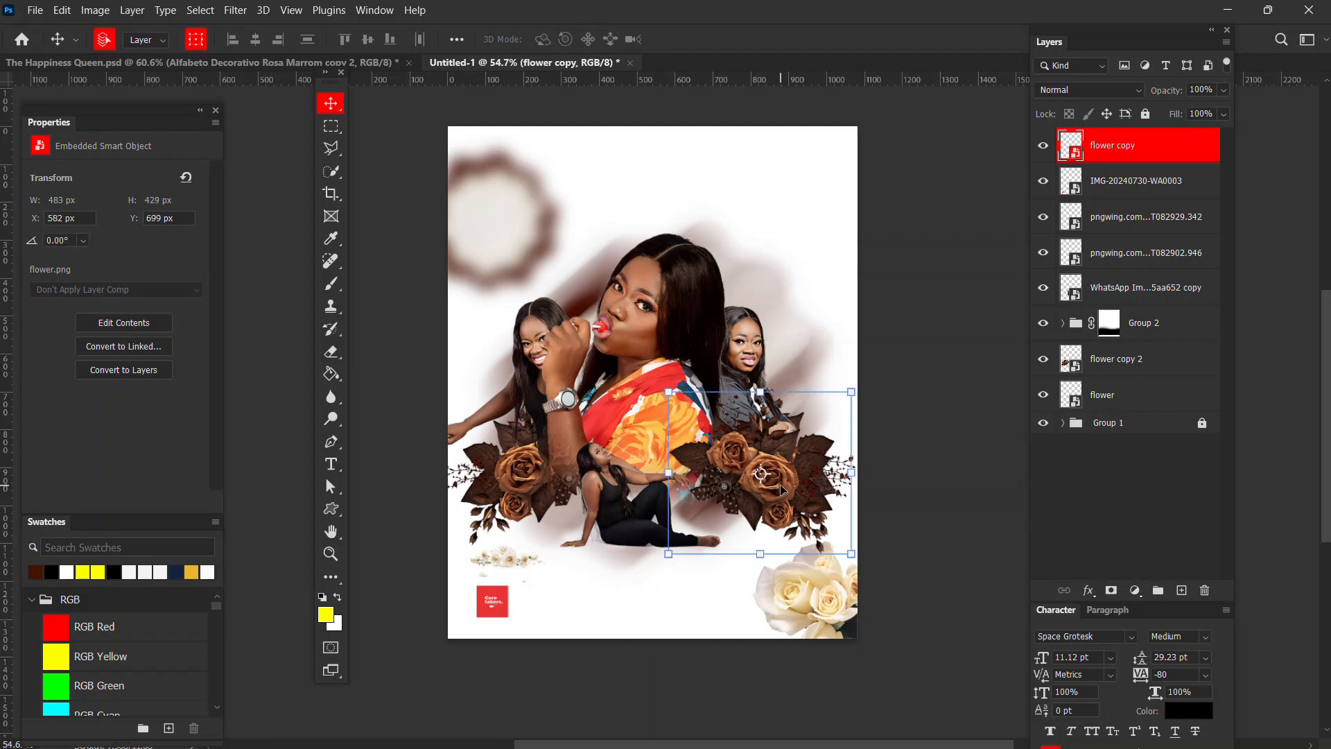
pyautogui.rightClick(784, 477)
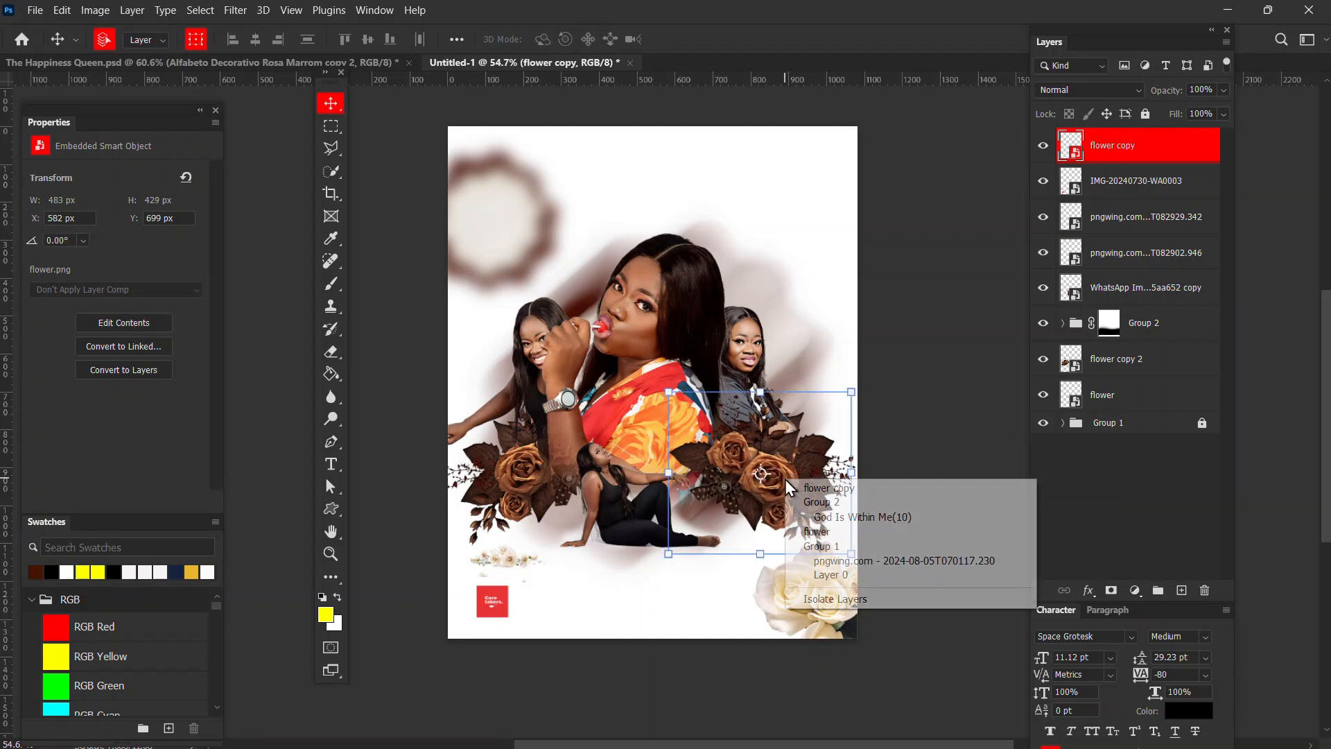
pyautogui.click(782, 474)
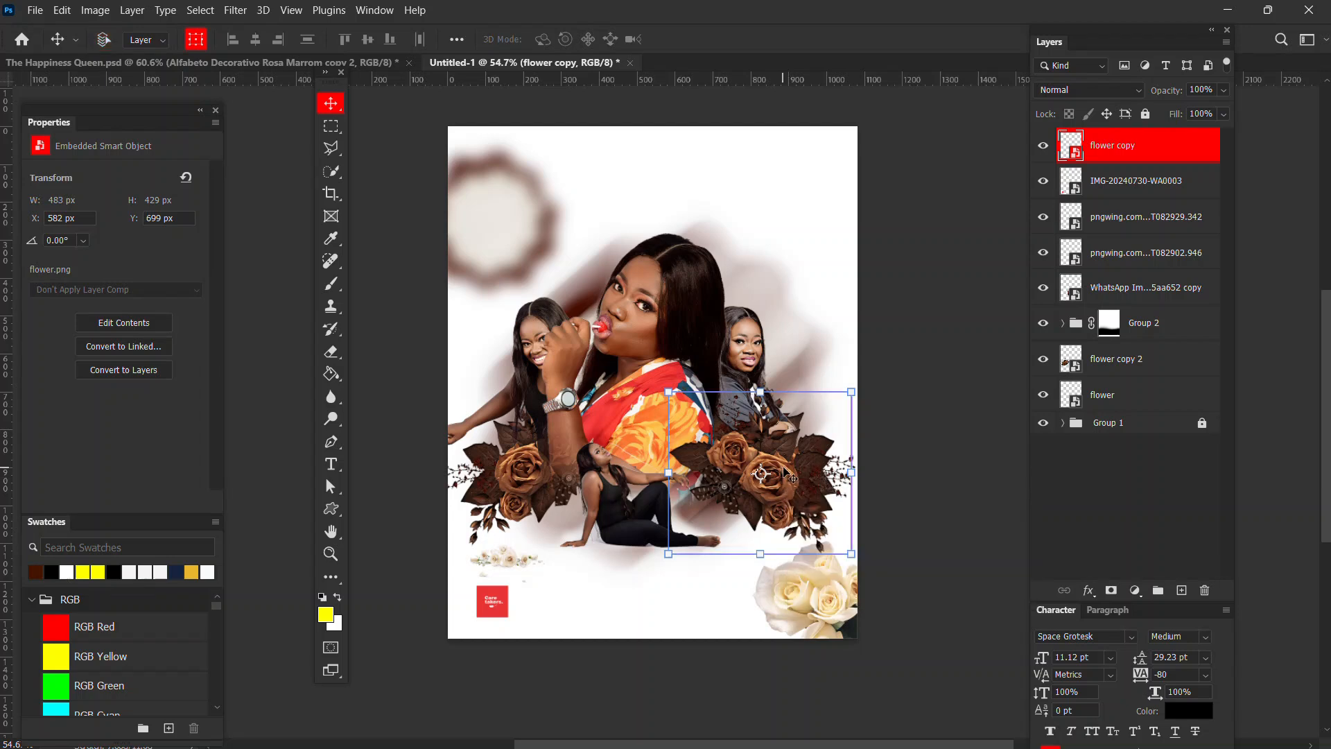
pyautogui.hotkey('ctrl', 't')
pyautogui.rightClick(784, 468)
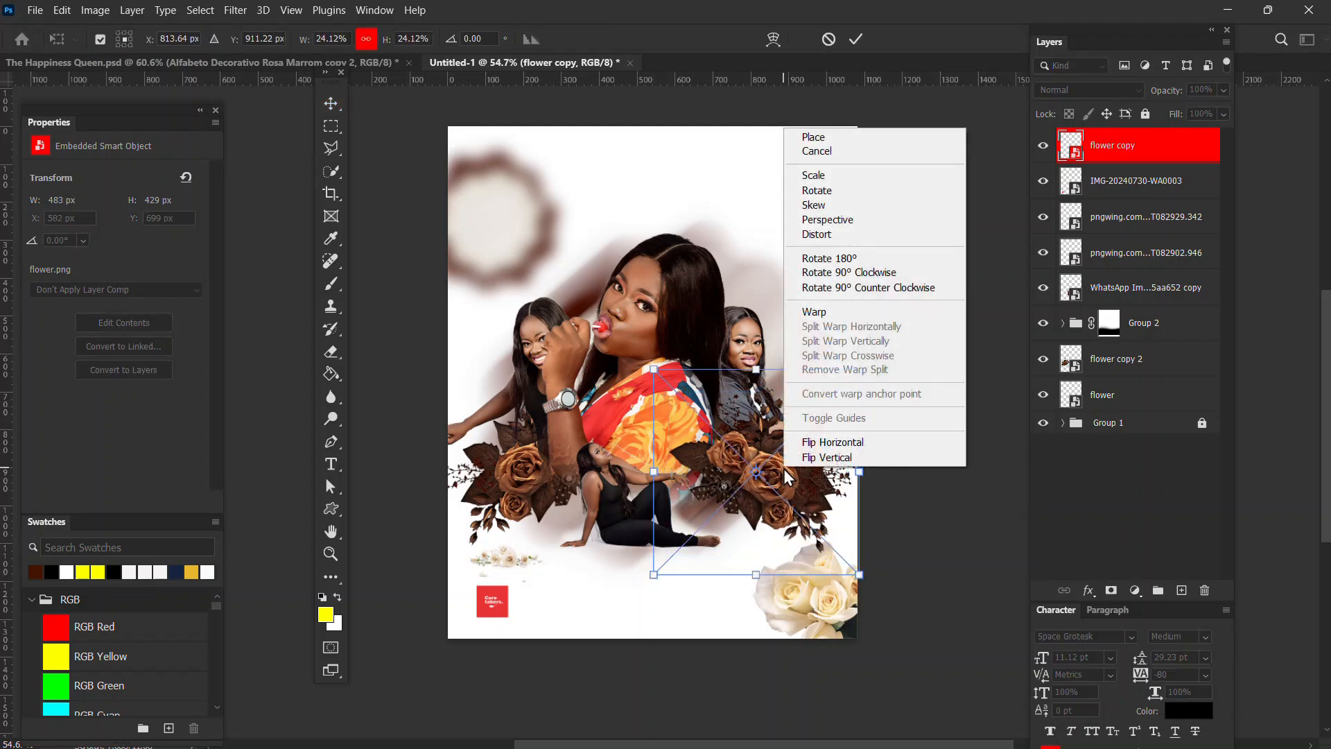
pyautogui.click(837, 443)
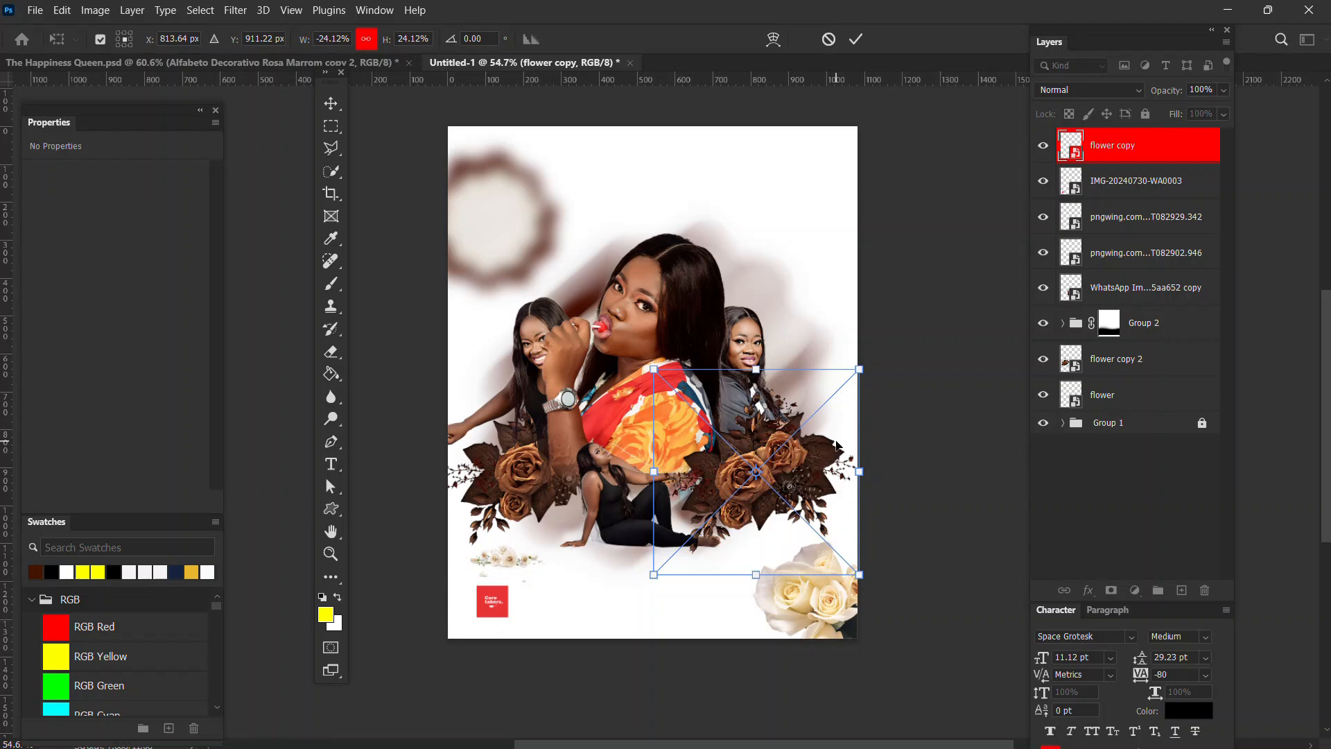
pyautogui.rightClick(759, 470)
pyautogui.click(787, 456)
pyautogui.moveTo(786, 484)
pyautogui.mouseDown()
pyautogui.moveTo(811, 485)
pyautogui.moveTo(781, 487)
pyautogui.mouseUp()
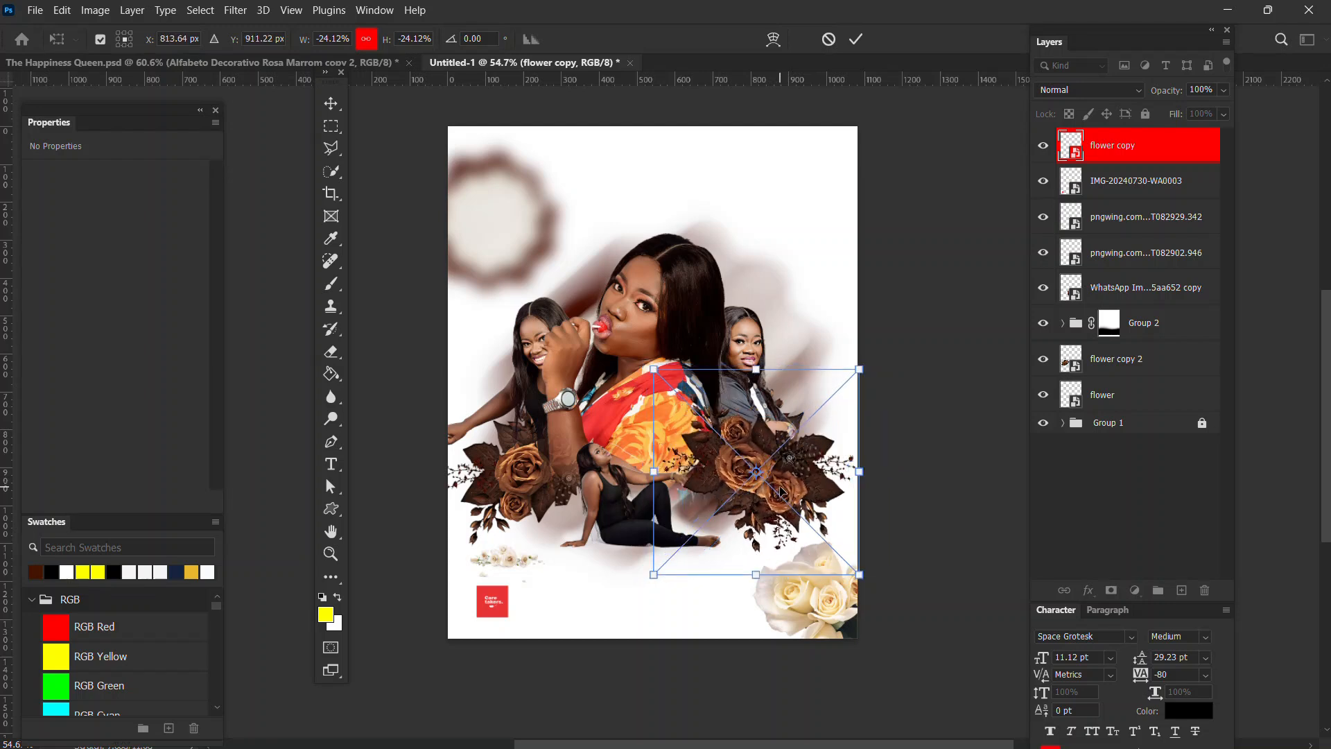
pyautogui.click(836, 38)
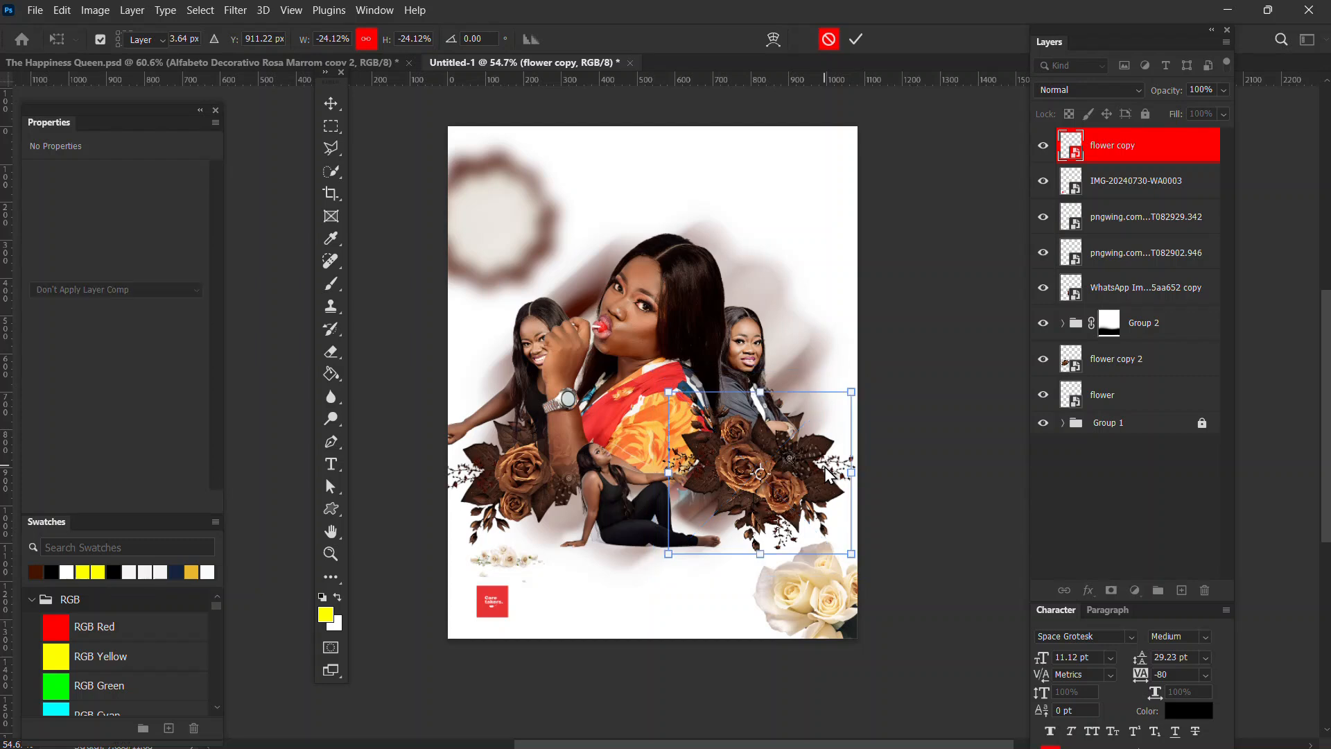
pyautogui.press('Escape')
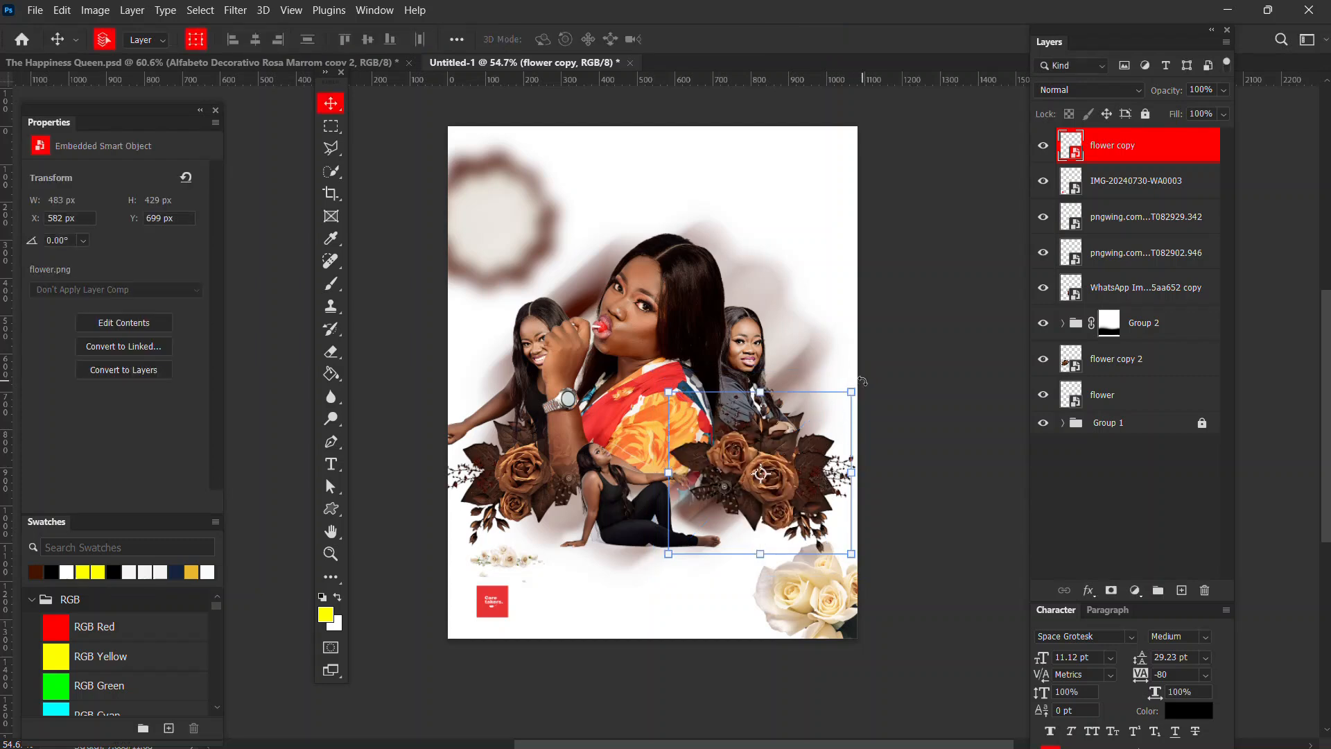
# - Rotate the front flower copy about 115.49° and enlarge it to about 27.05% beside the seated woman
pyautogui.hotkey('ctrl', 't')
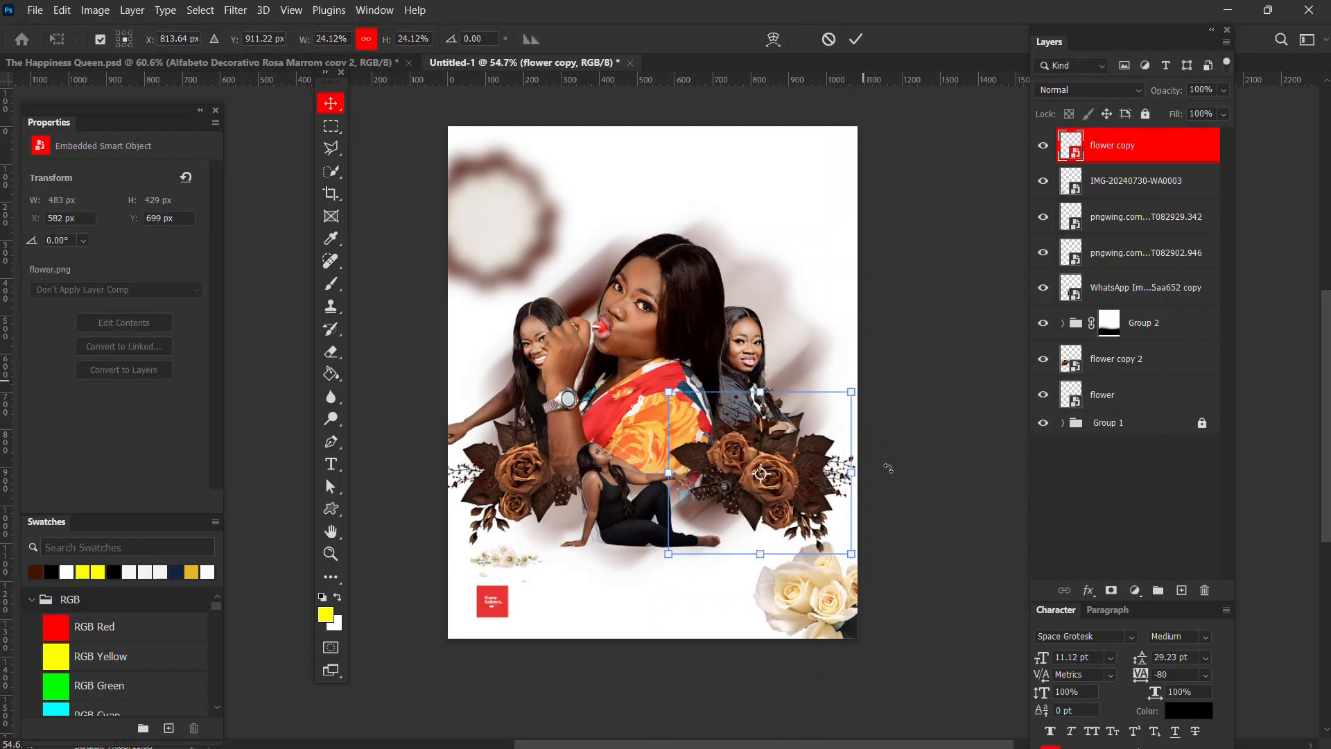
pyautogui.moveTo(852, 472); pyautogui.dragTo(731, 581)
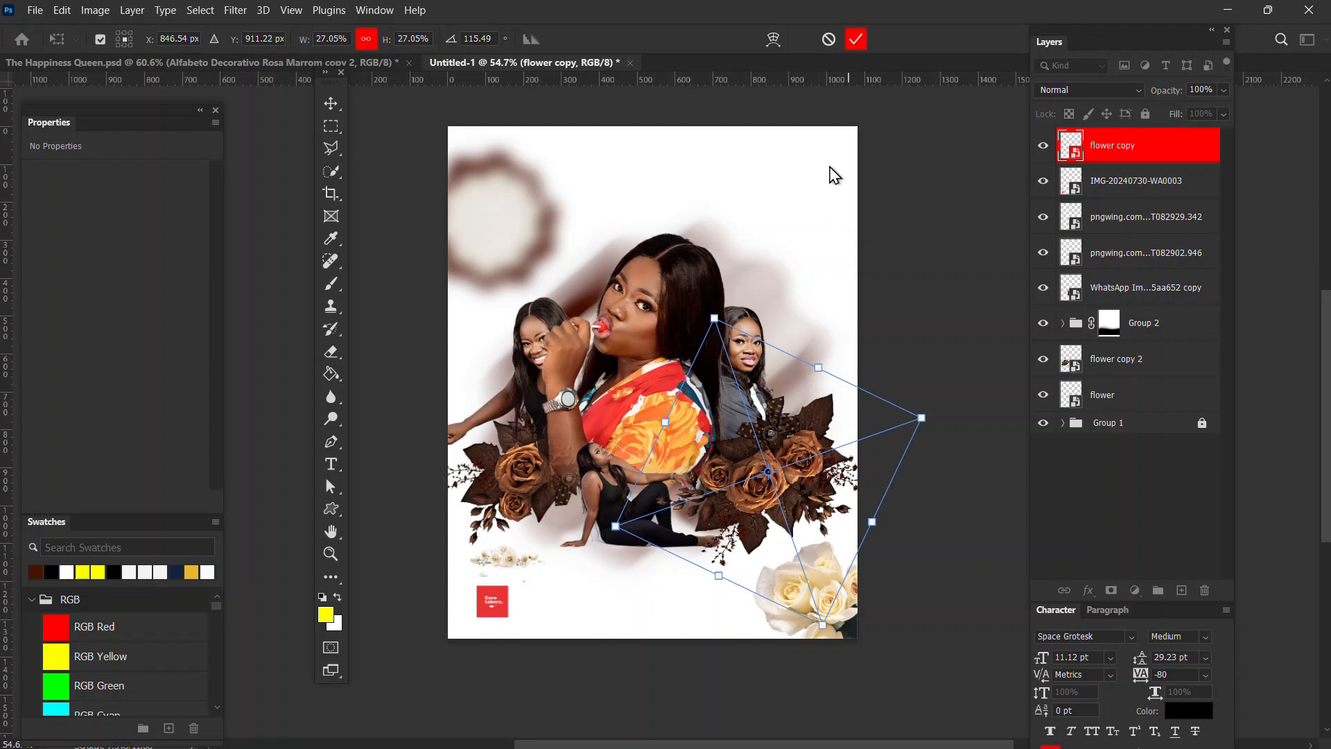
pyautogui.press('Return')
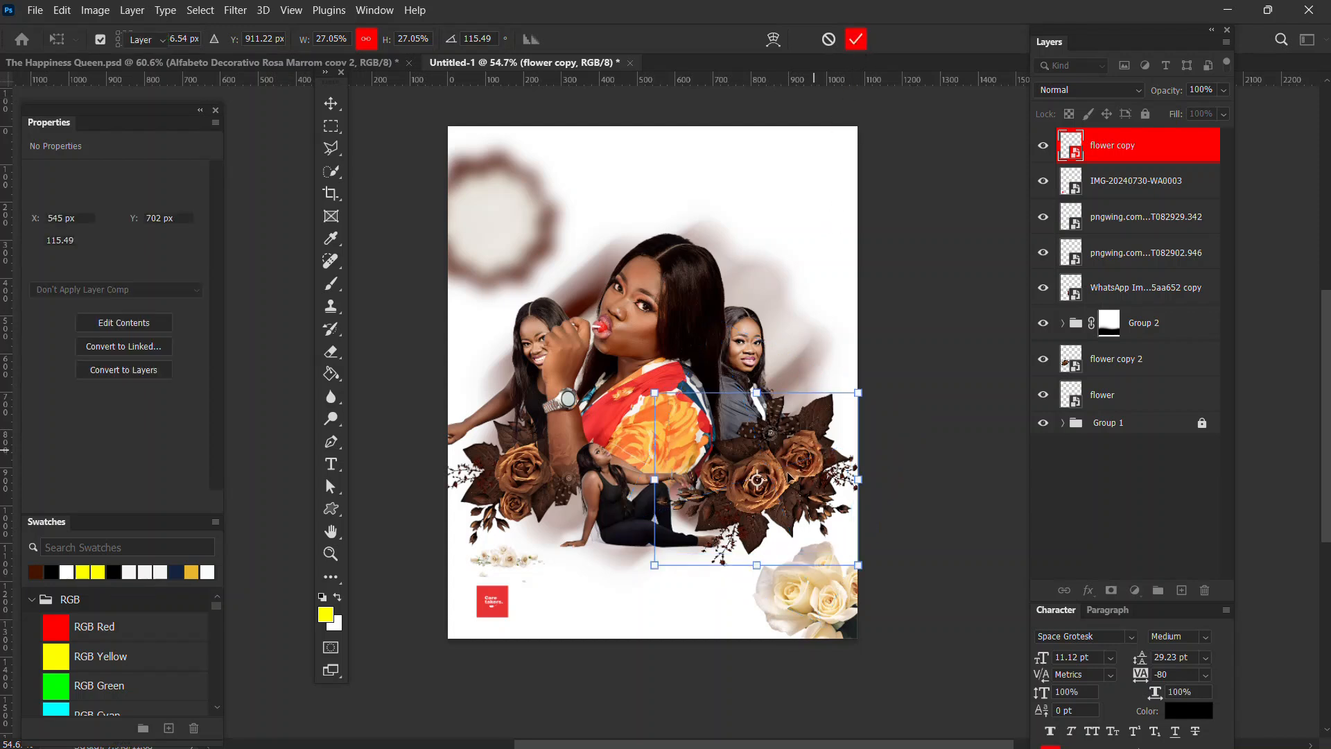
# - Duplicate the rotated front flower copy and place the duplicate about 633 px to the left, over the flyer's left-hand flowers
pyautogui.click(1134, 189)
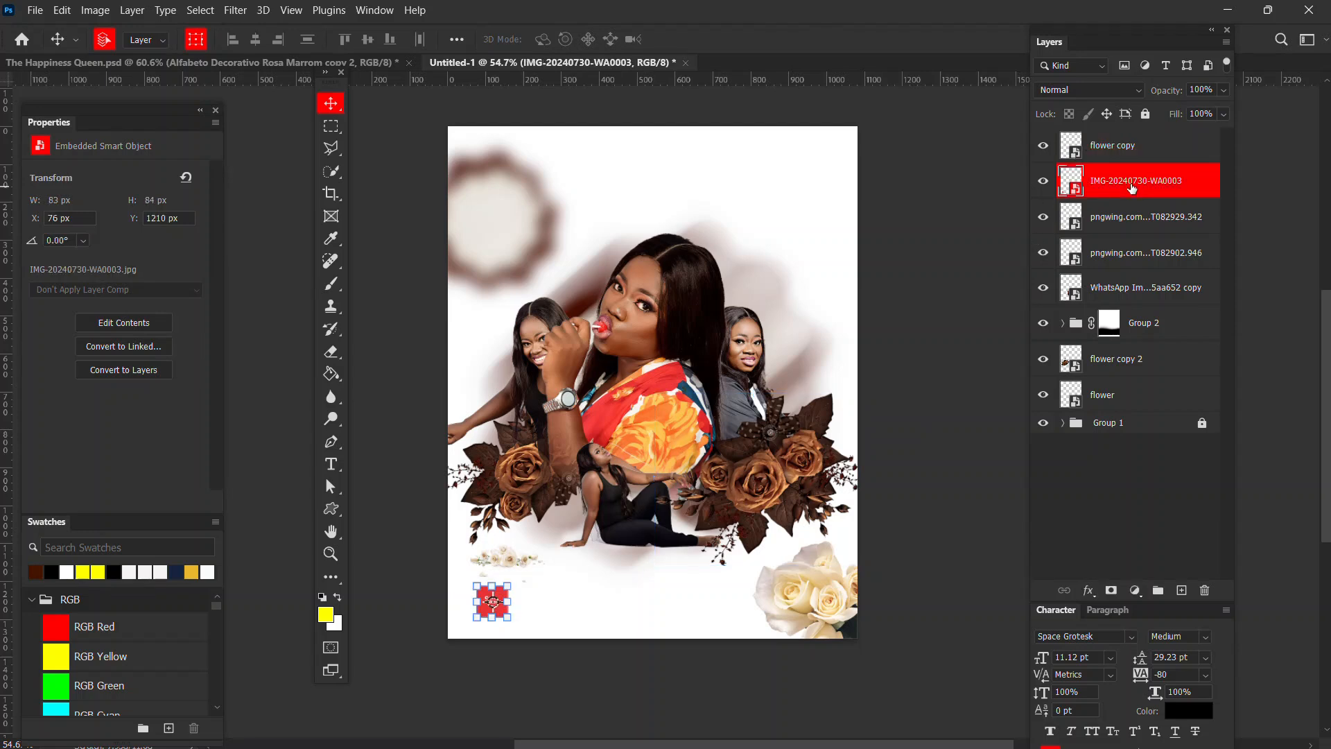
pyautogui.click(774, 484)
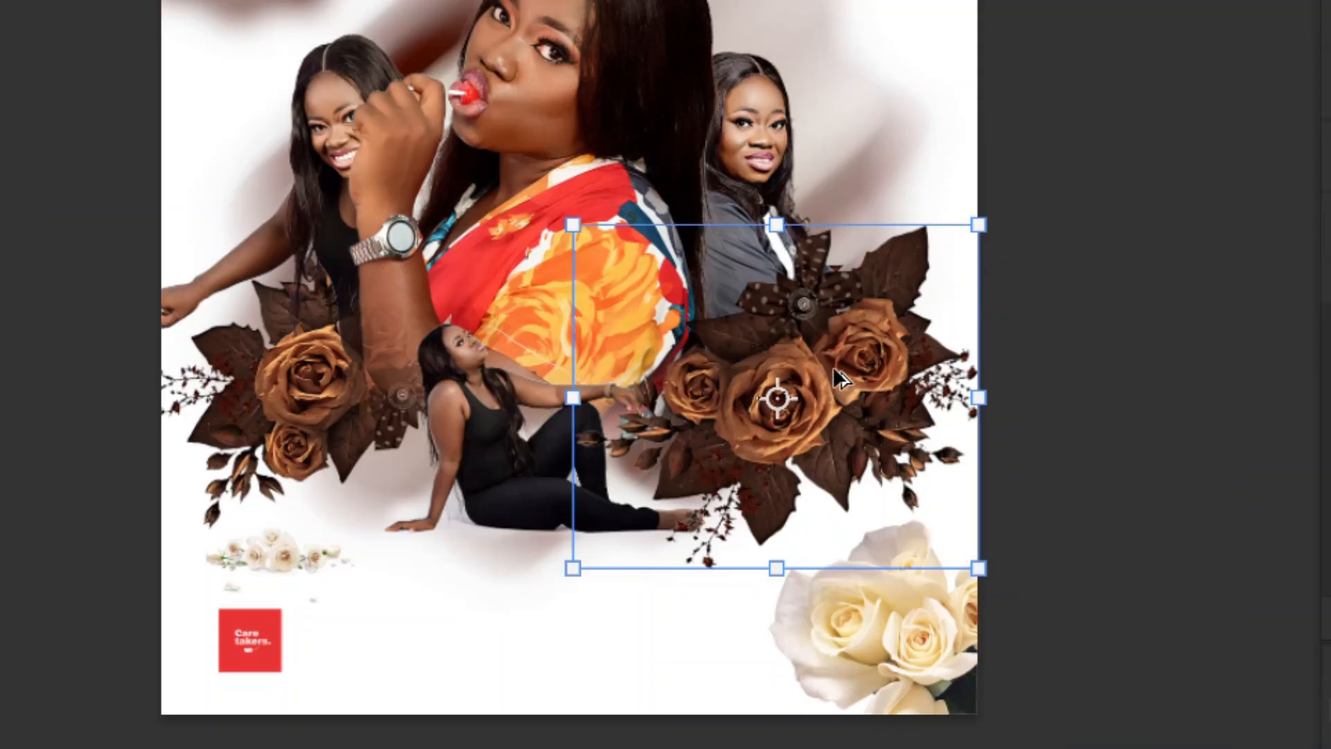
pyautogui.moveTo(852, 363); pyautogui.dragTo(388, 368)
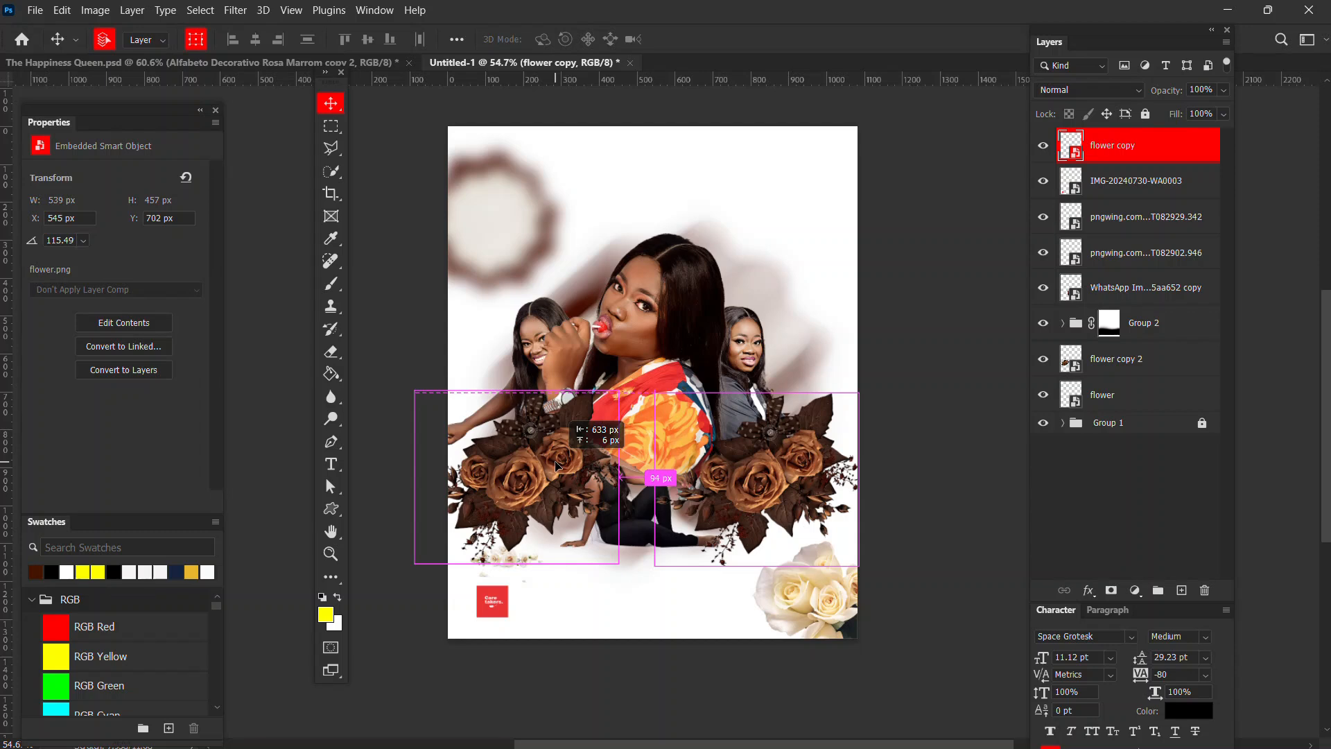
pyautogui.moveTo(558, 466); pyautogui.dragTo(558, 466)
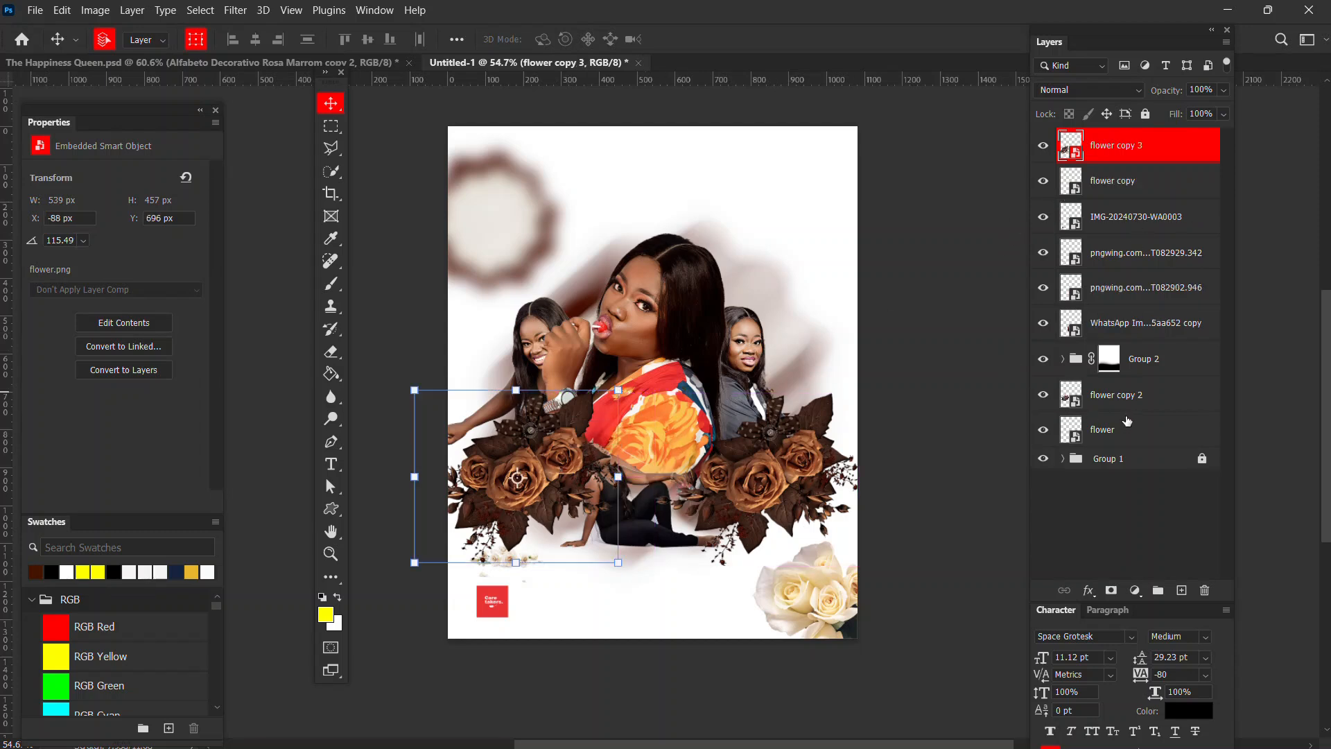
# - Move the two front flower copies together below the seated woman's layer and above Group 2
pyautogui.click(659, 537)
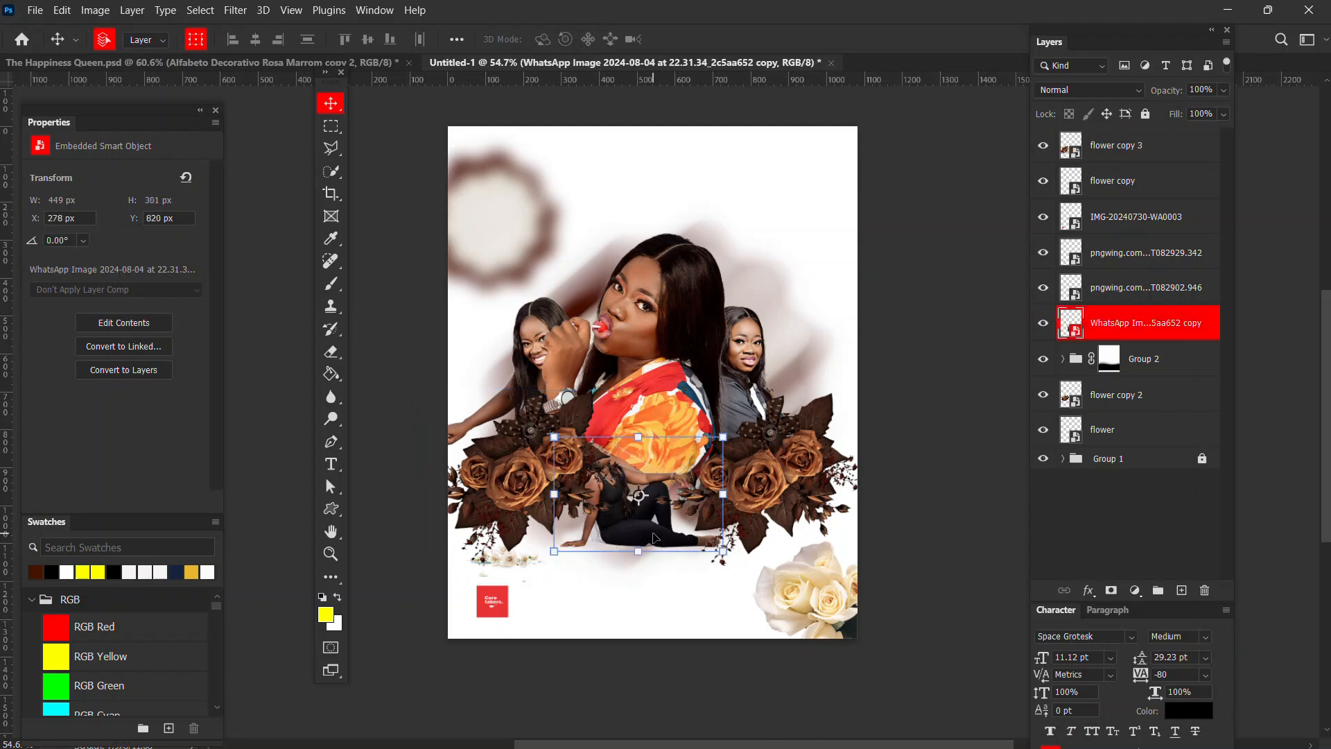
pyautogui.click(1134, 186)
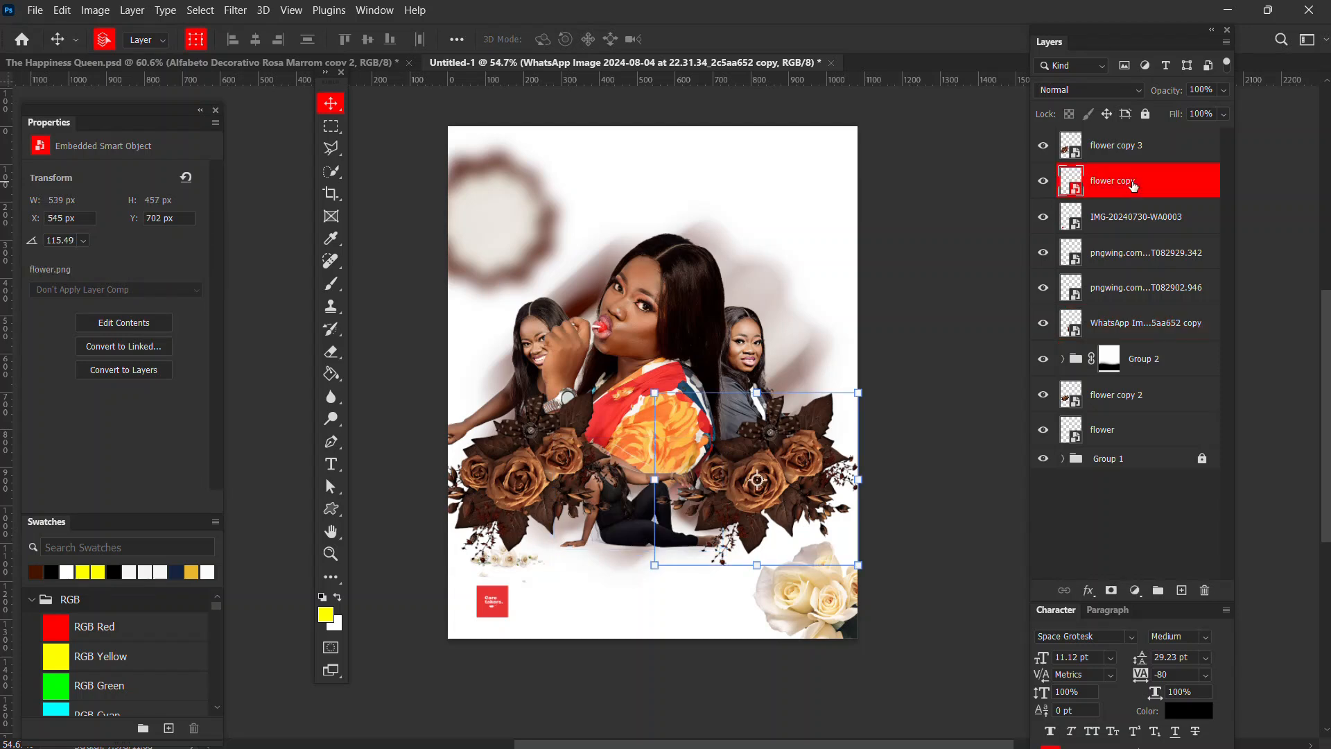
pyautogui.keyDown('shift'); pyautogui.click(1158, 147); pyautogui.keyUp('shift')
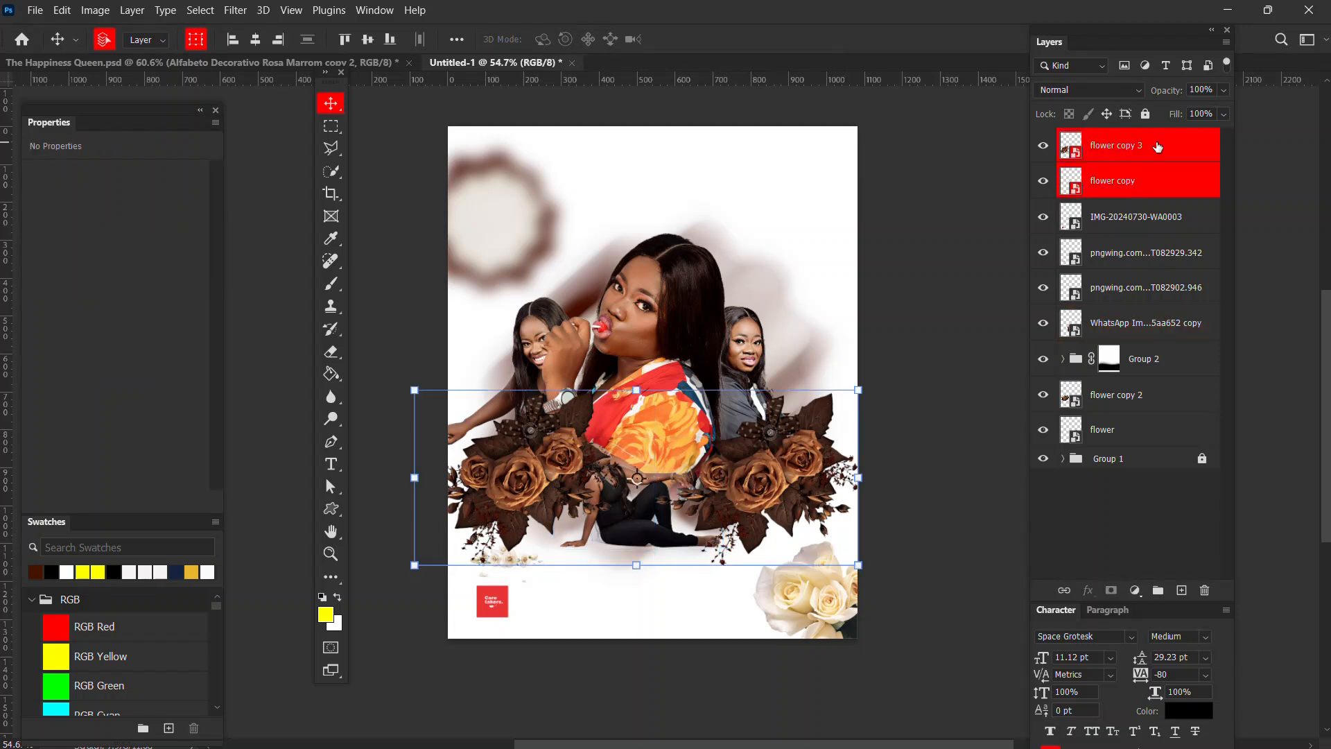
pyautogui.moveTo(1144, 193); pyautogui.dragTo(1118, 342)
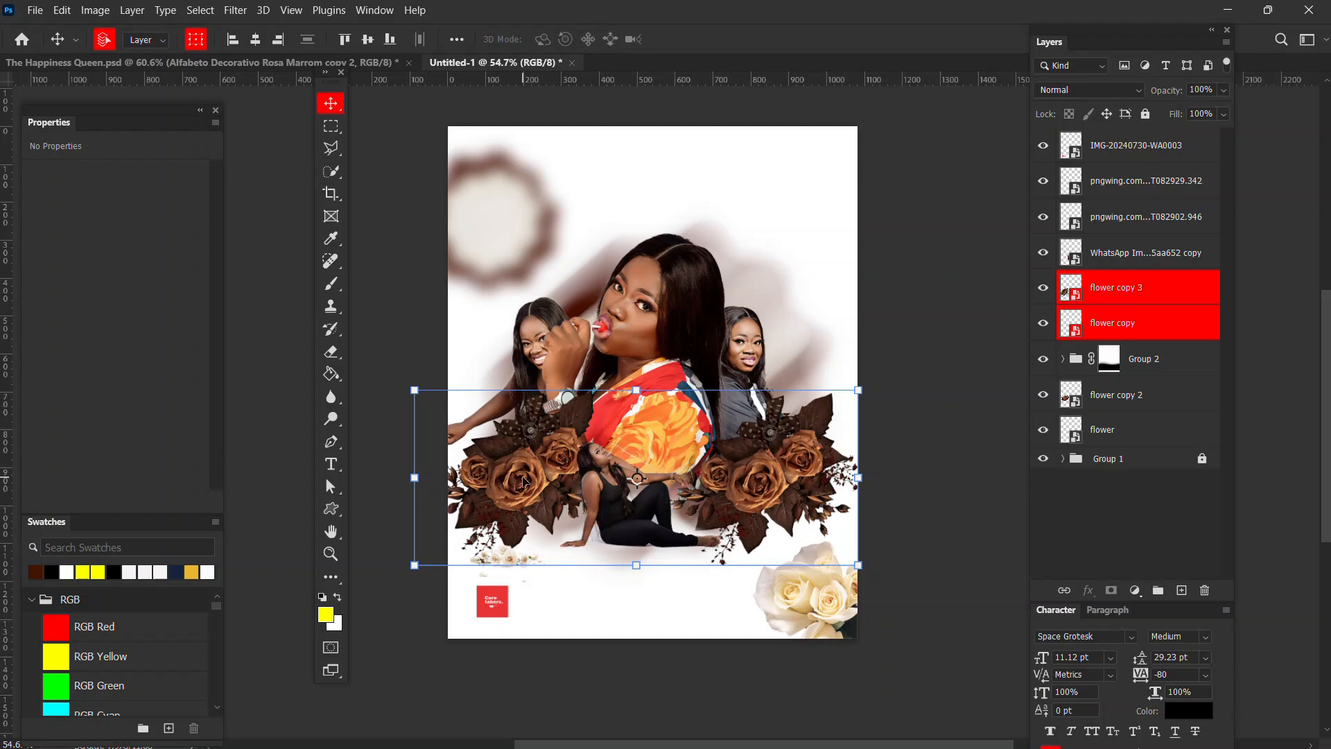
# - Shift the two front flower copies upward and closer together, with the left one at about X -49 px, Y 672 px
pyautogui.moveTo(525, 481); pyautogui.dragTo(536, 472)
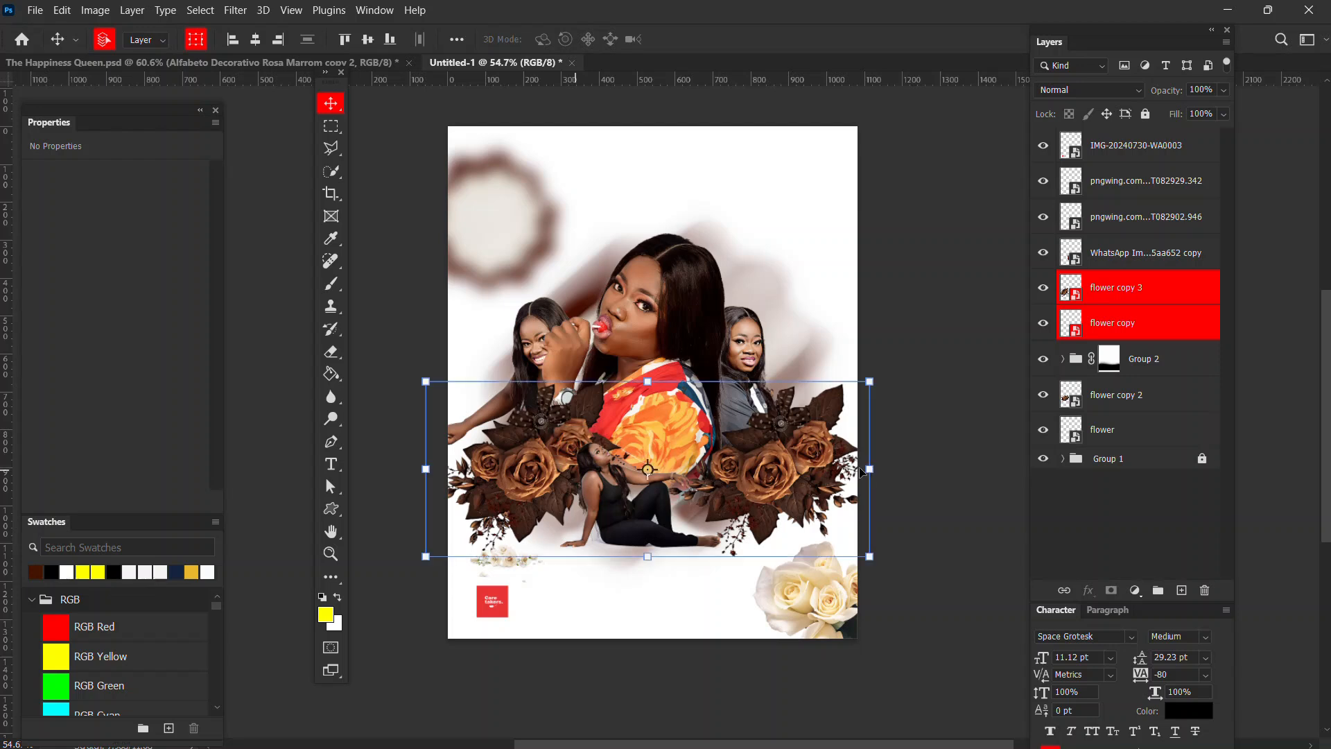
pyautogui.moveTo(830, 481); pyautogui.dragTo(785, 472)
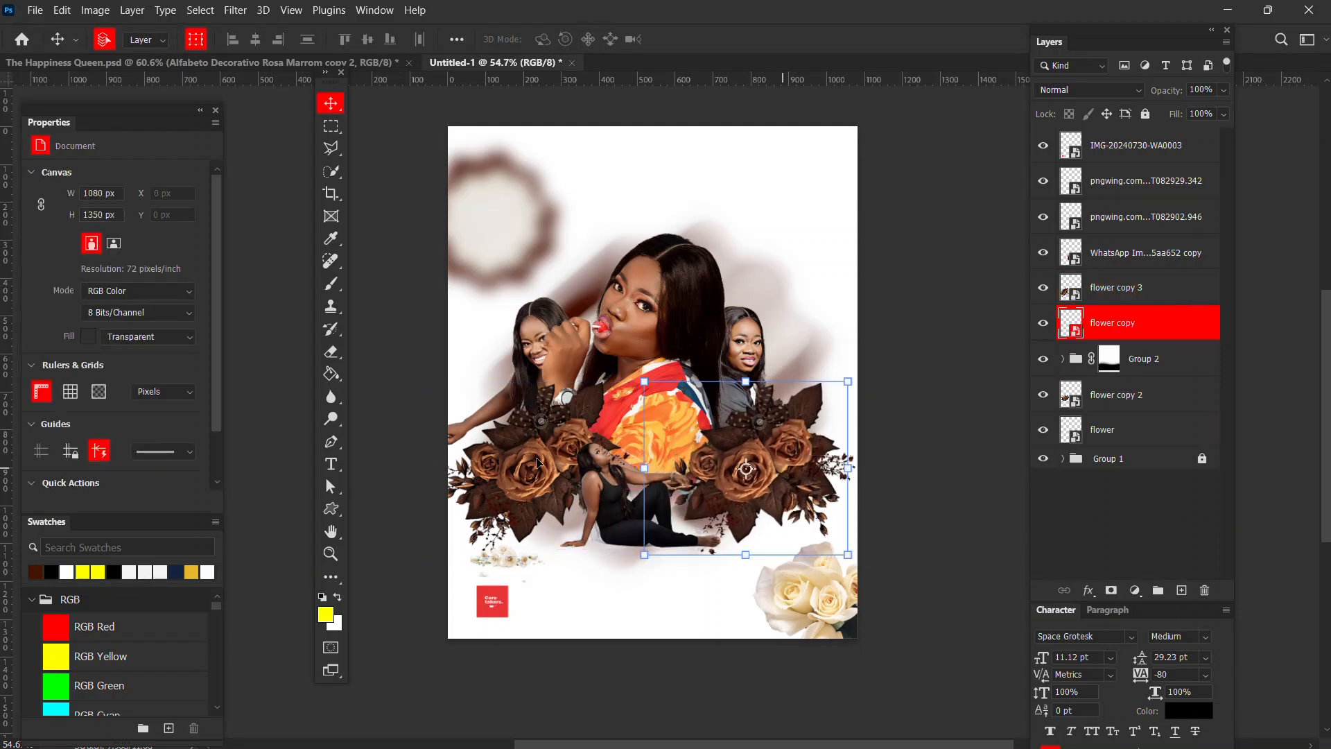
pyautogui.moveTo(537, 463); pyautogui.dragTo(541, 463)
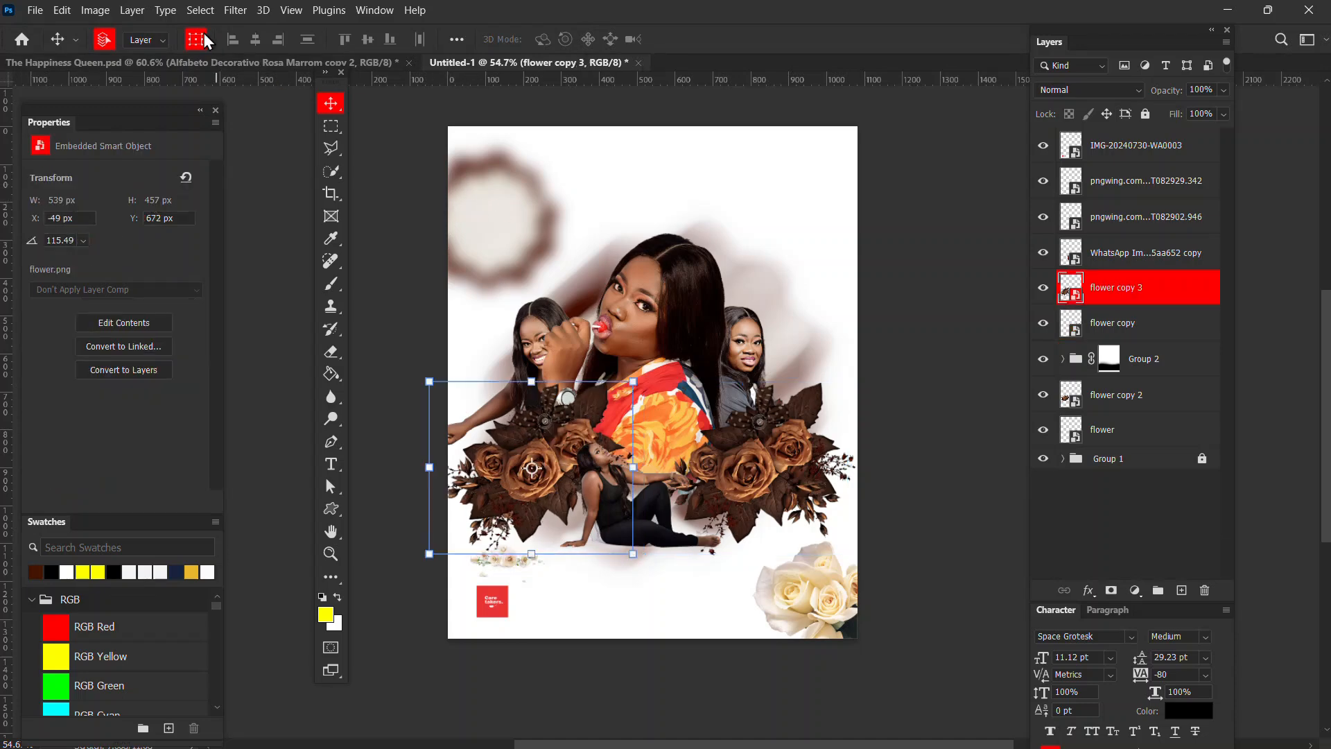
# - Apply a Gaussian Blur with a 6.6 px radius to the left front flower copy
pyautogui.click(200, 11)
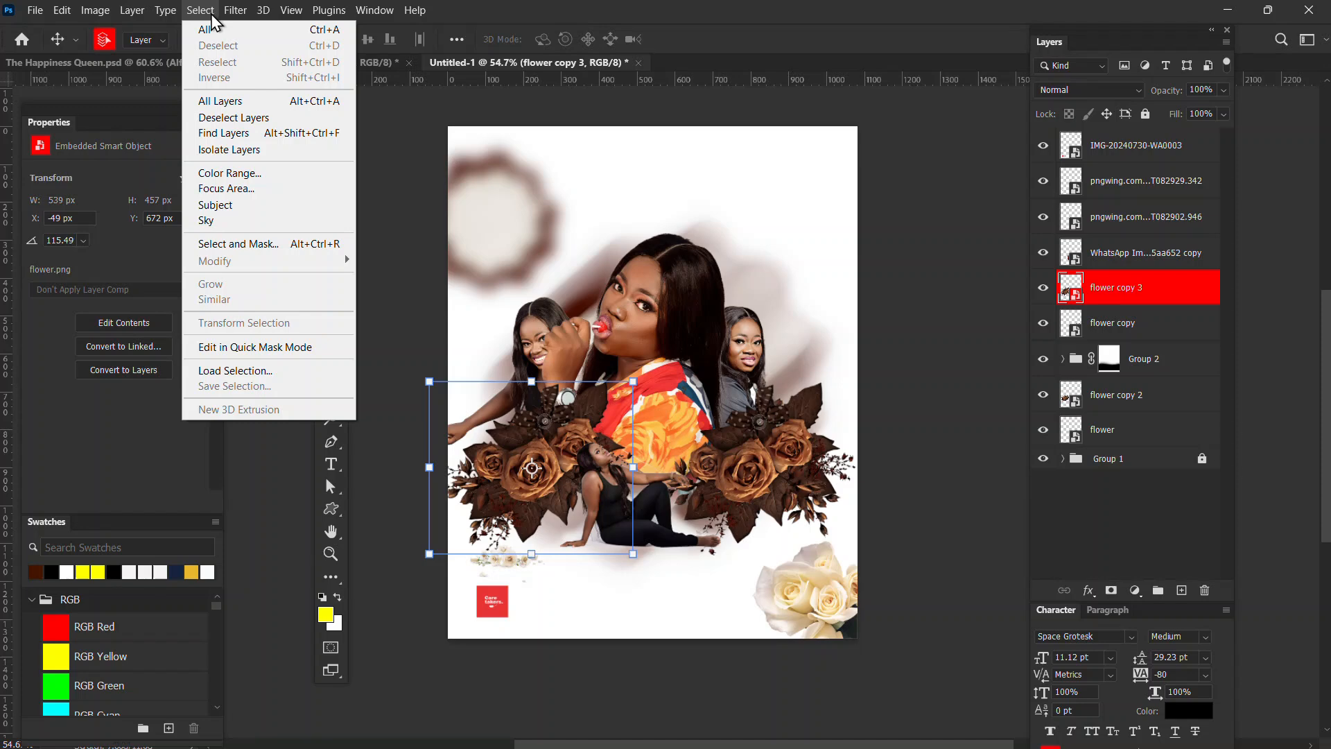
pyautogui.click(235, 10)
pyautogui.moveTo(267, 223)
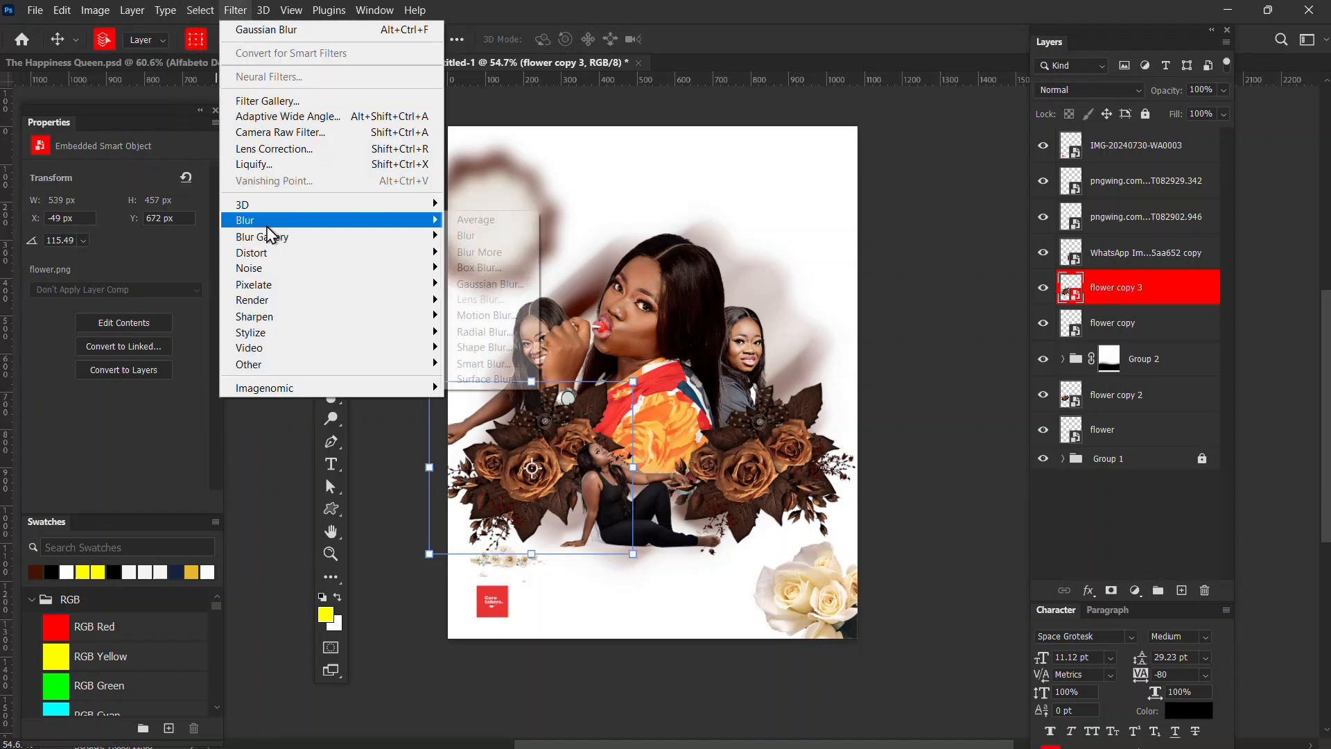
pyautogui.click(490, 284)
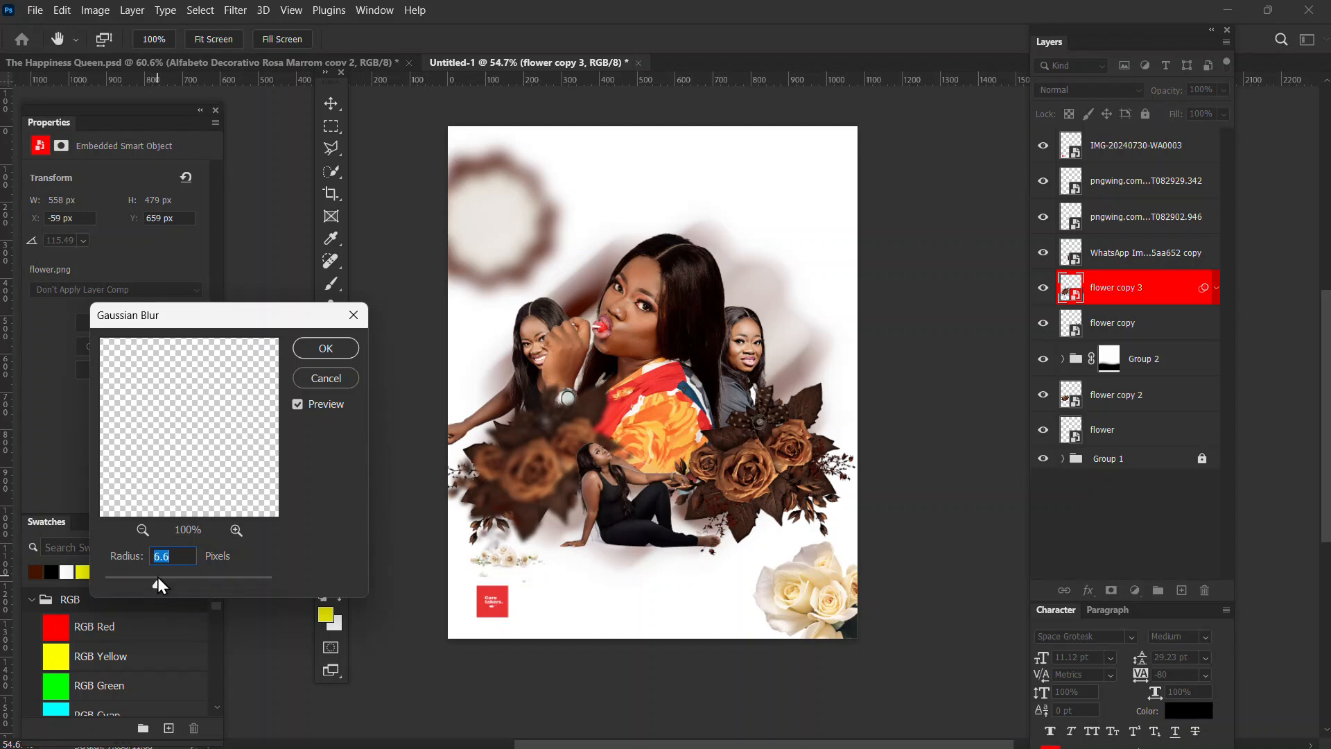
pyautogui.click(331, 349)
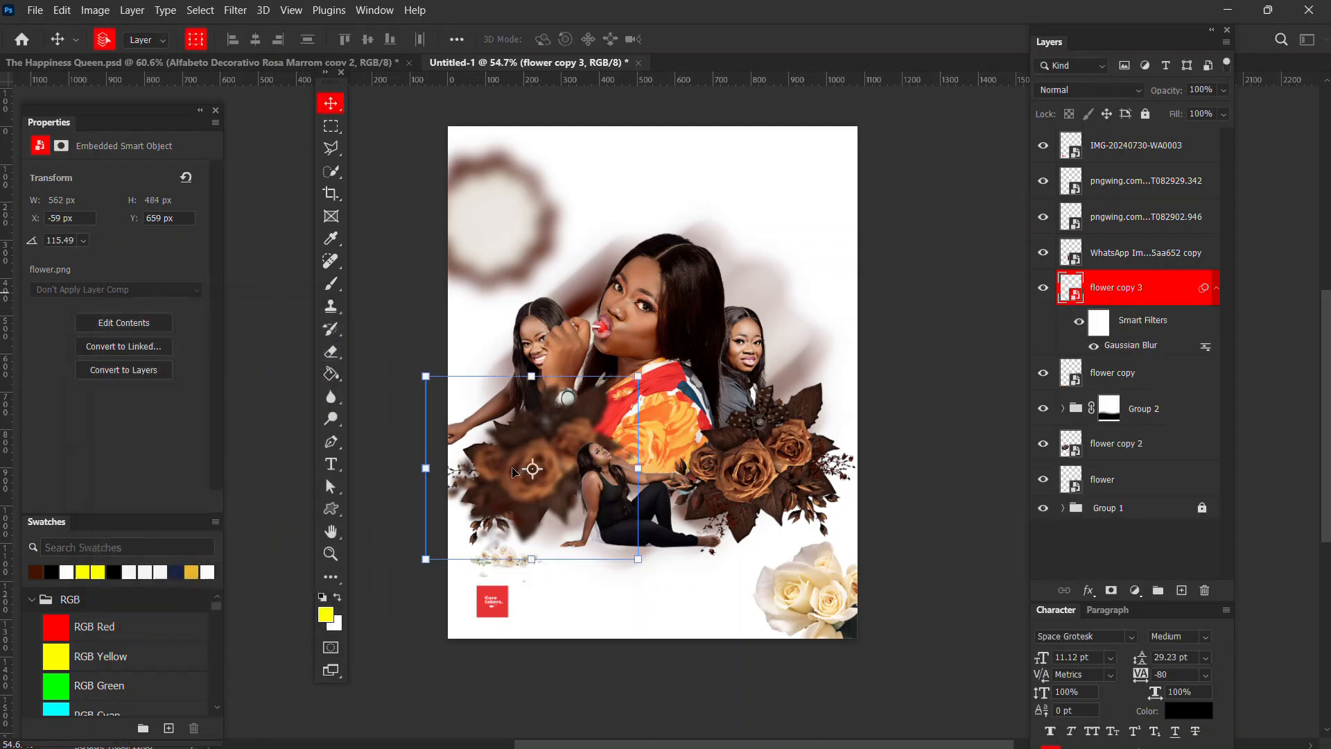
# - Copy the Gaussian Blur smart filter from the left front flower onto the right front flower copy
pyautogui.click(770, 483)
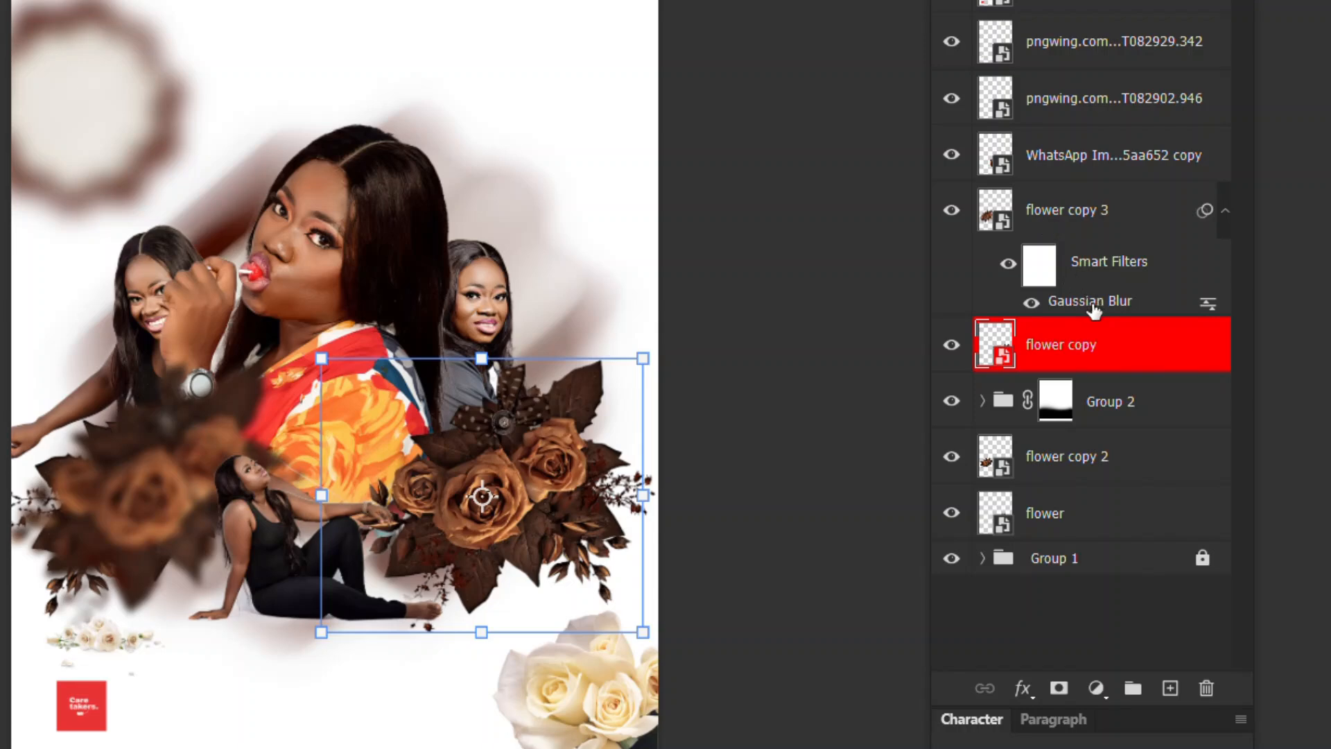
pyautogui.moveTo(1093, 304); pyautogui.dragTo(1090, 354)
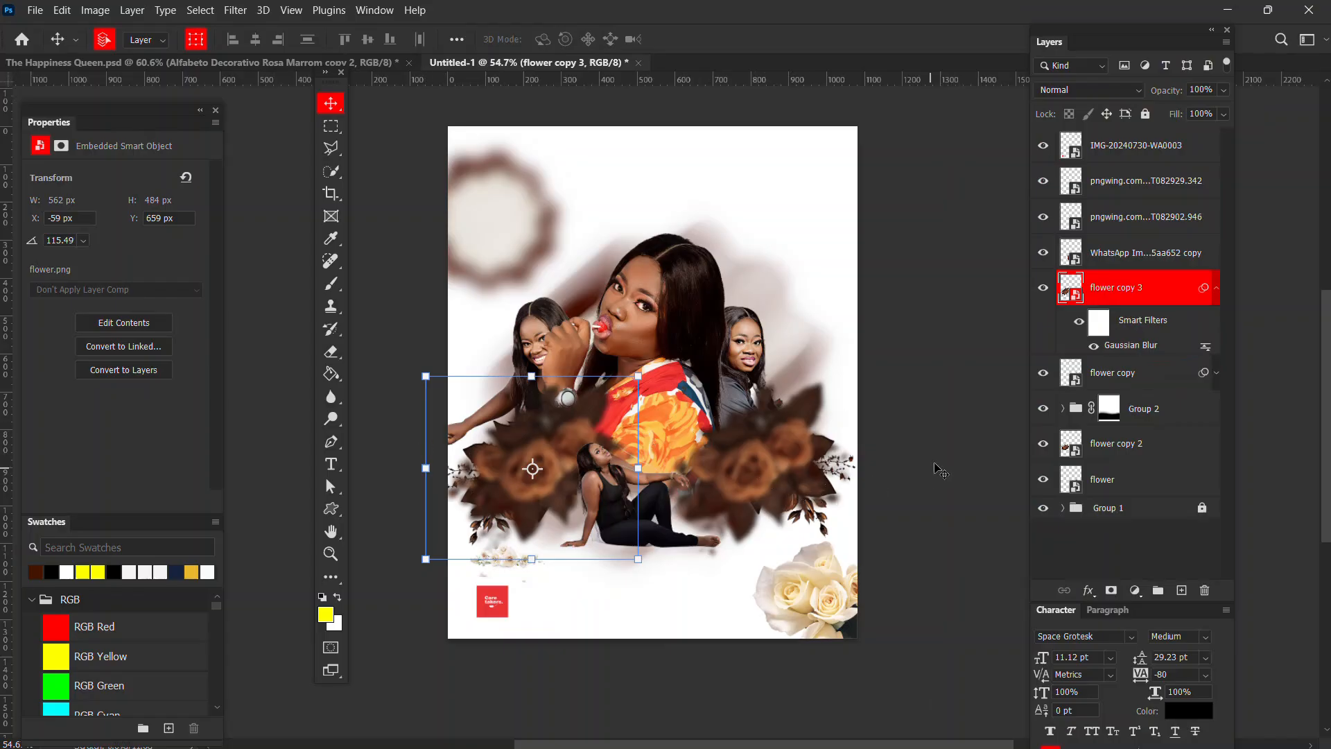
pyautogui.click(936, 443)
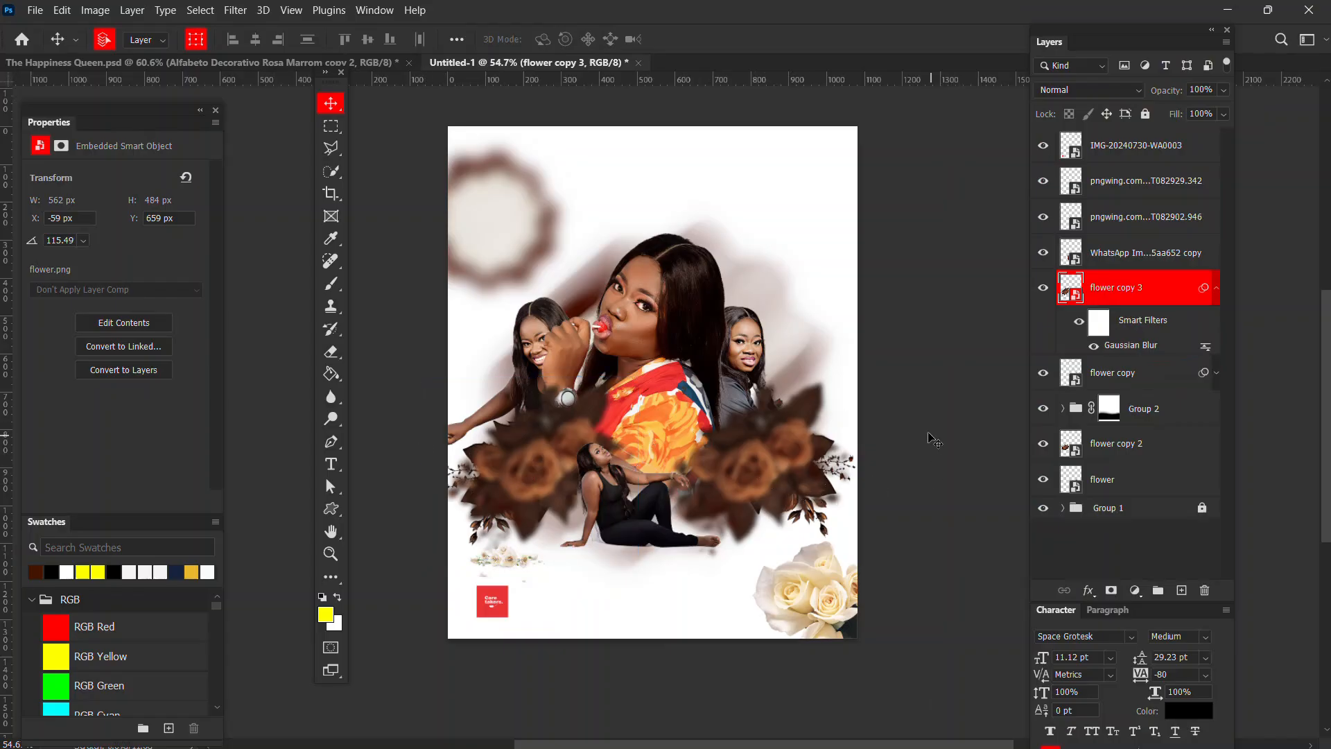
# - Nudge the left blurred flower inward, and scale both blurred flowers together to about 91.03%
pyautogui.scroll(2, 551, 427)
pyautogui.scroll(1, 551, 427)
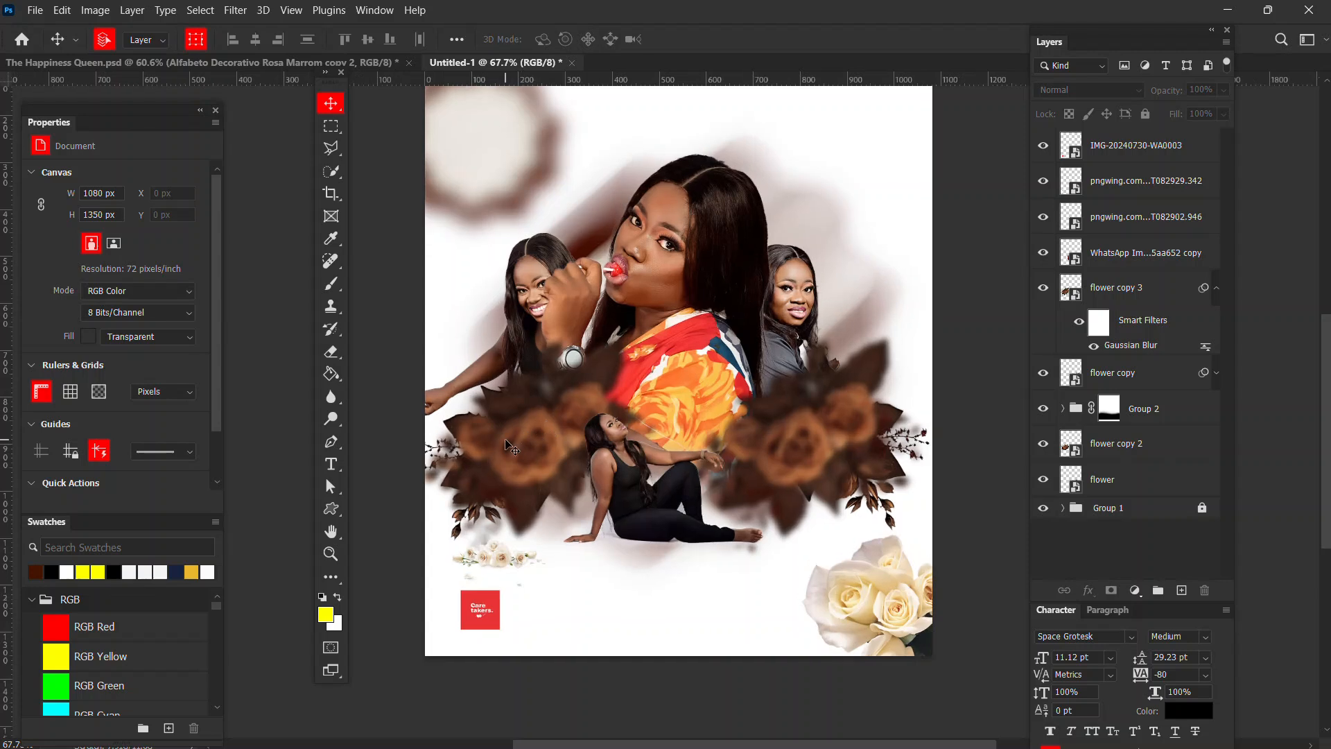
pyautogui.moveTo(506, 445); pyautogui.dragTo(525, 452)
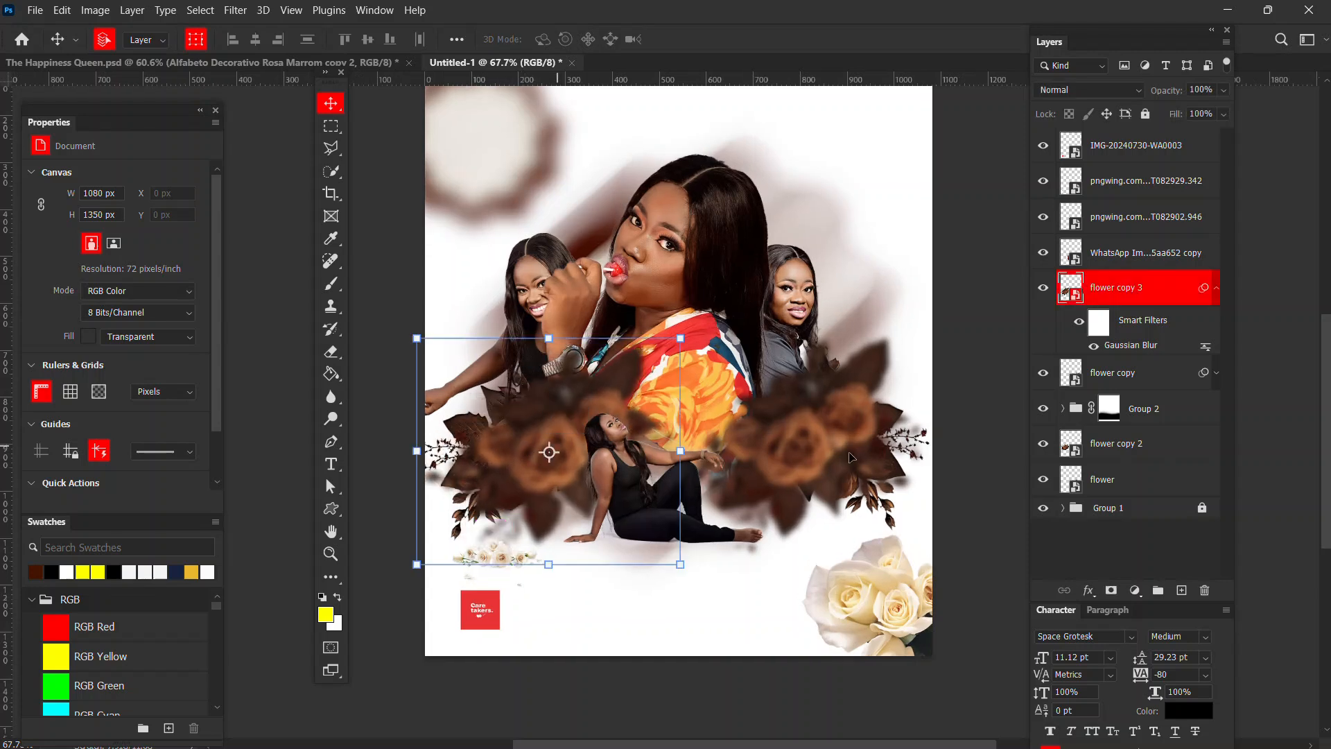
pyautogui.click(856, 454)
pyautogui.keyDown('shift'); pyautogui.click(551, 447); pyautogui.keyUp('shift')
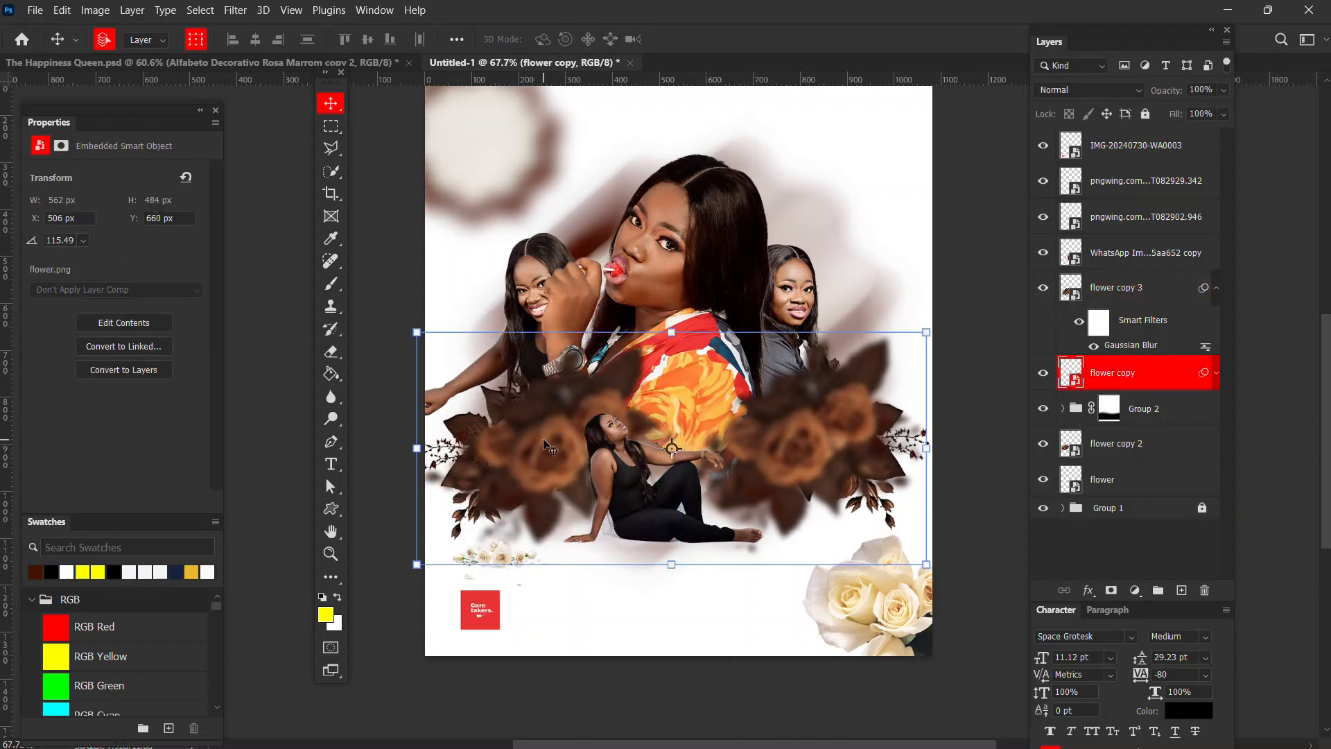
pyautogui.click(928, 446)
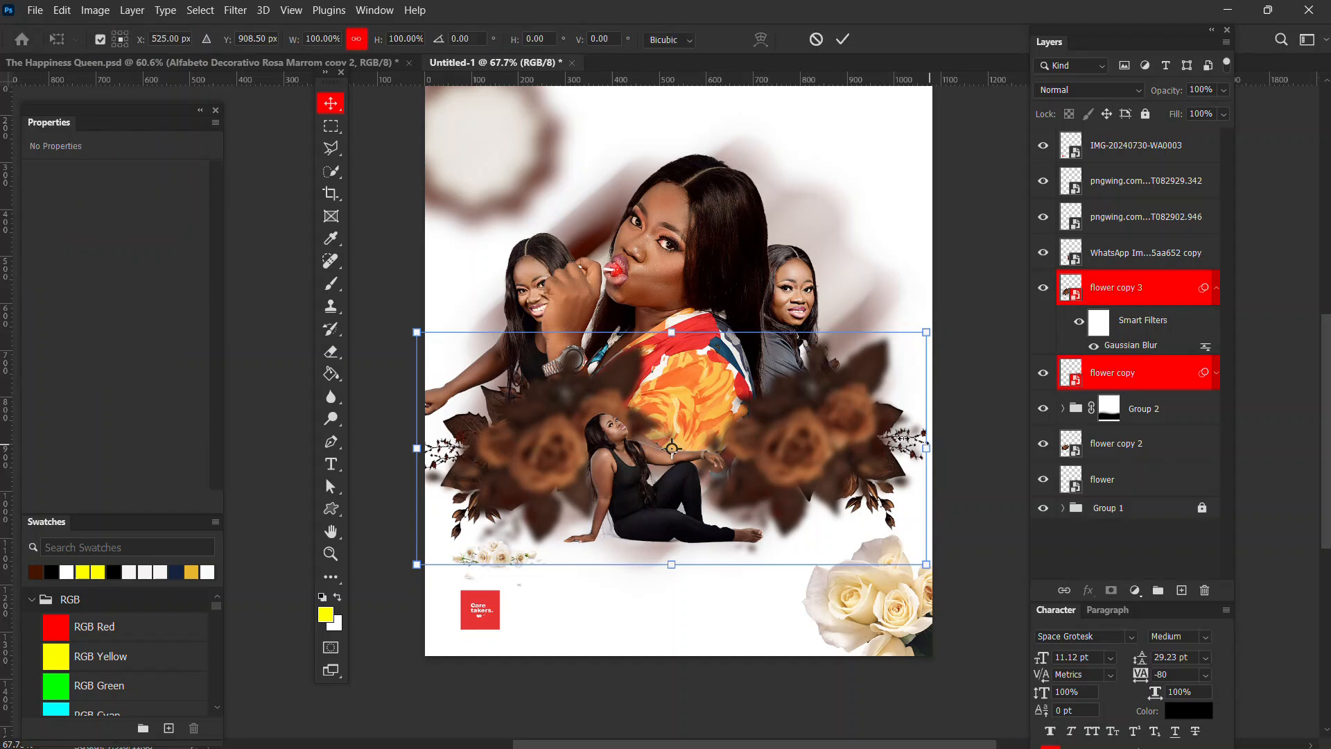
pyautogui.moveTo(895, 437); pyautogui.dragTo(881, 445)
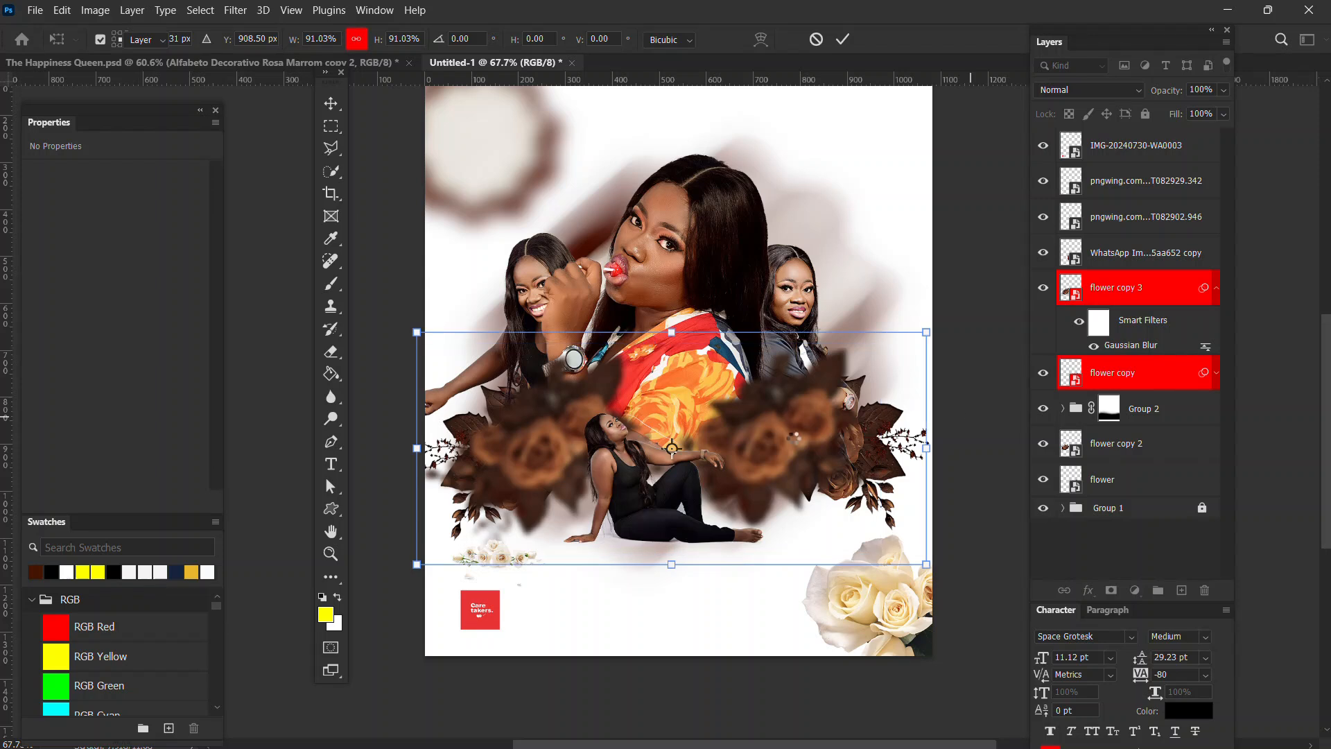
pyautogui.press('Return')
# - Reposition the blurred flowers individually on both sides of the seated woman, with the right one at about X 504 px, Y 689 px
pyautogui.moveTo(795, 444); pyautogui.dragTo(809, 444)
pyautogui.moveTo(548, 455); pyautogui.dragTo(530, 479)
pyautogui.moveTo(823, 451); pyautogui.dragTo(831, 456)
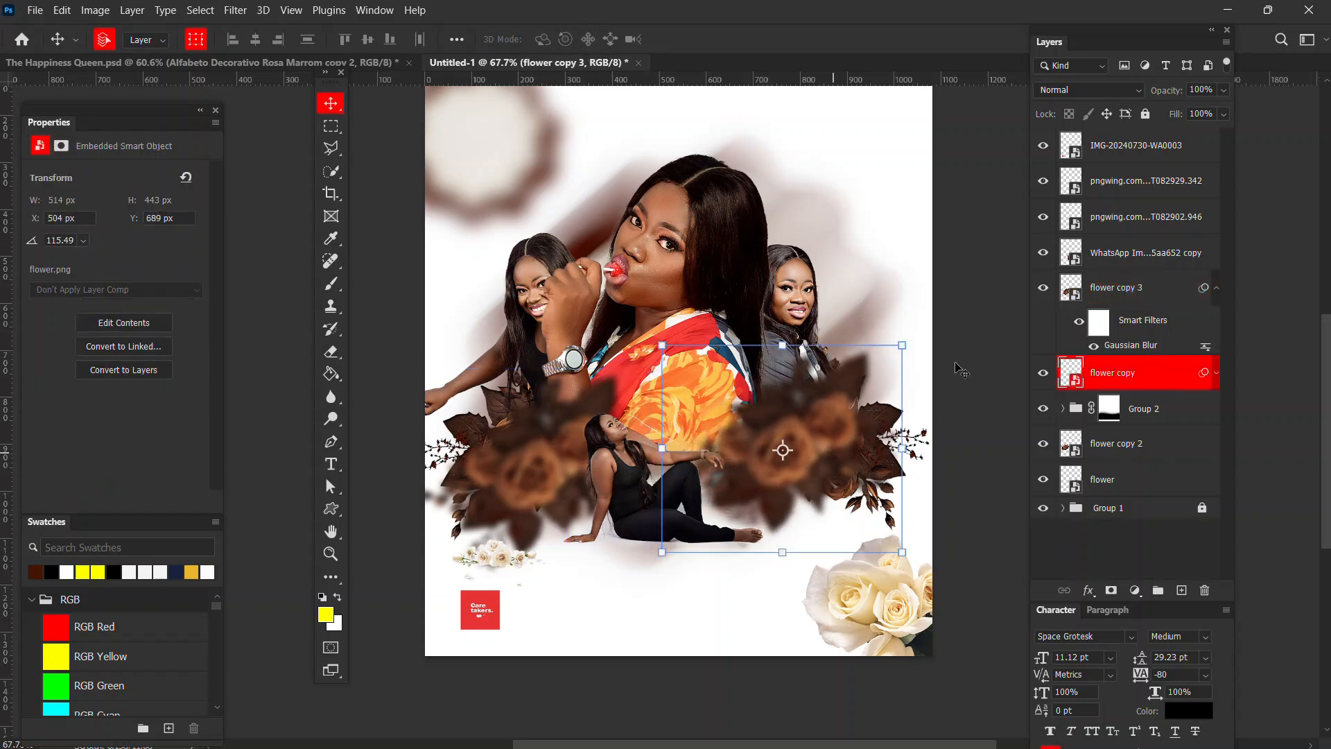
# - Move the right-hand woman's cutout slightly up and outward, and place the seated woman at about X 300 px, Y 842 px
pyautogui.moveTo(804, 291); pyautogui.dragTo(827, 285)
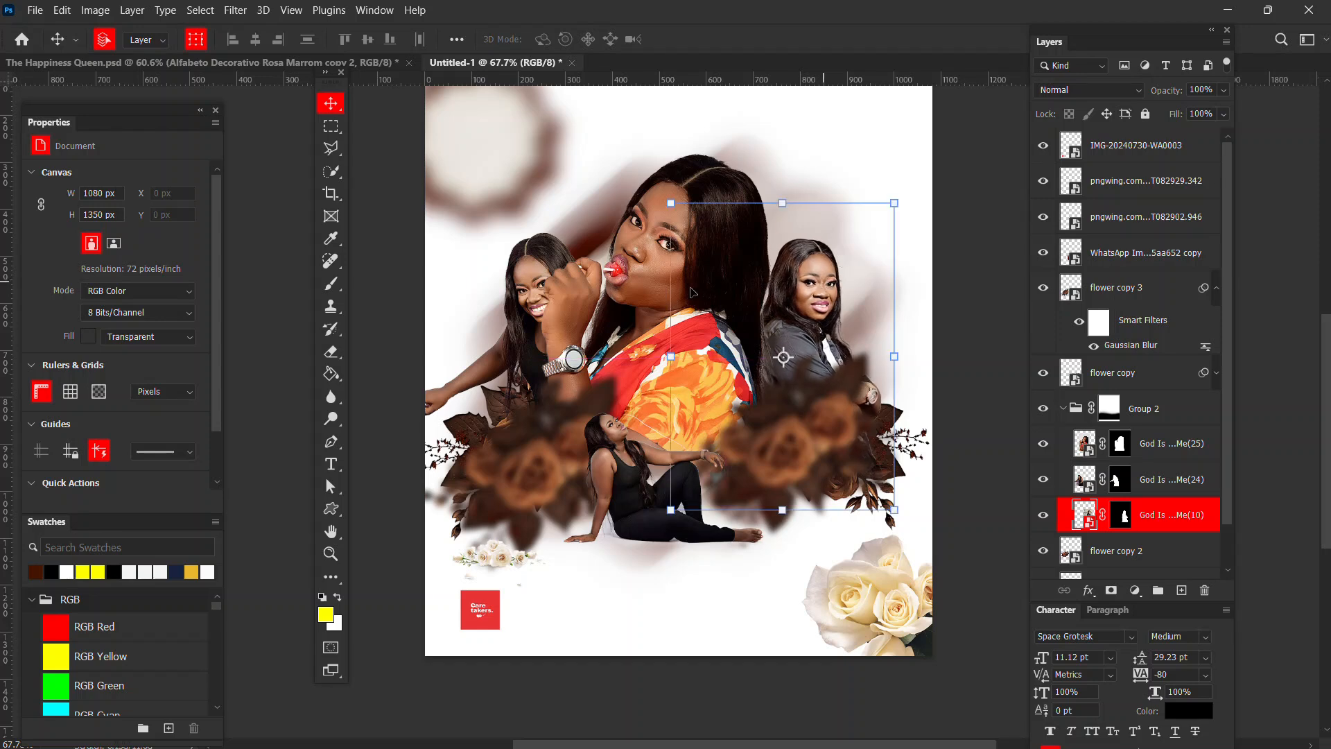
pyautogui.scroll(-3, 723, 460)
pyautogui.click(723, 461)
pyautogui.moveTo(764, 297); pyautogui.dragTo(735, 285)
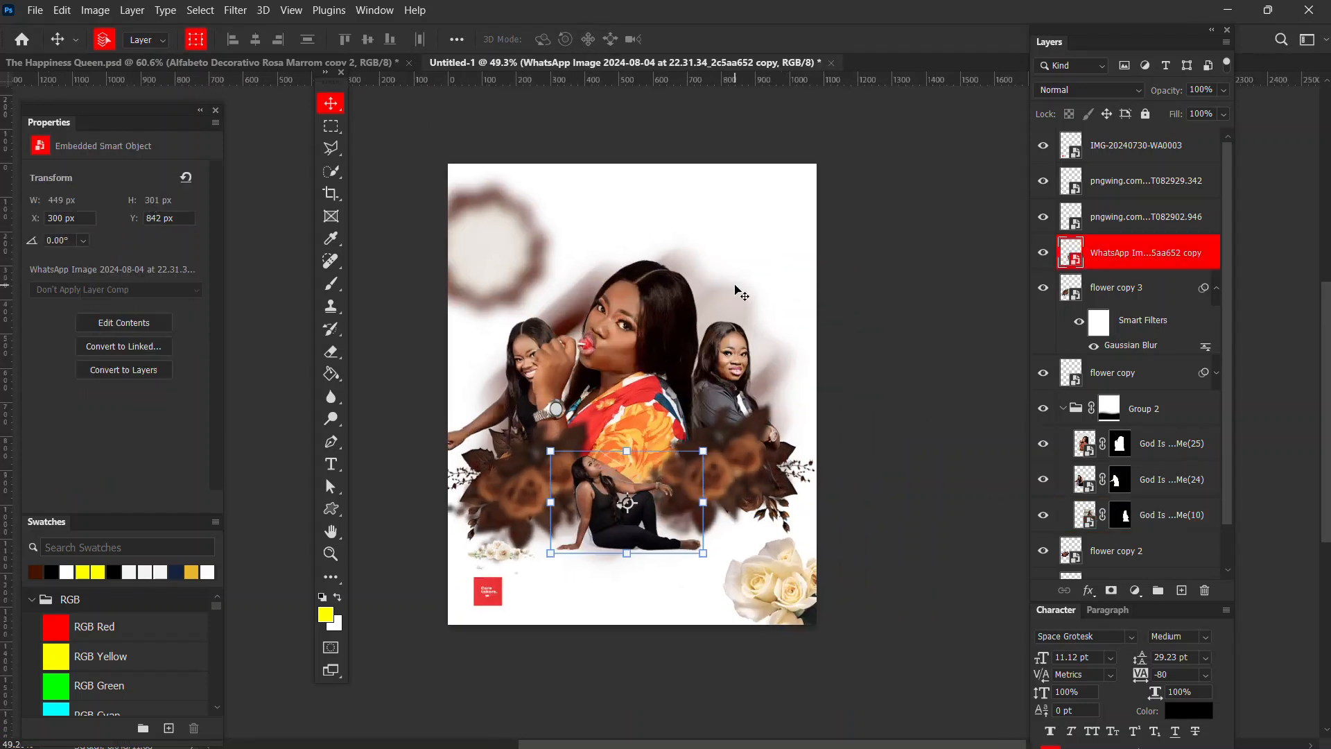
pyautogui.hotkey('alt', 'Tab')
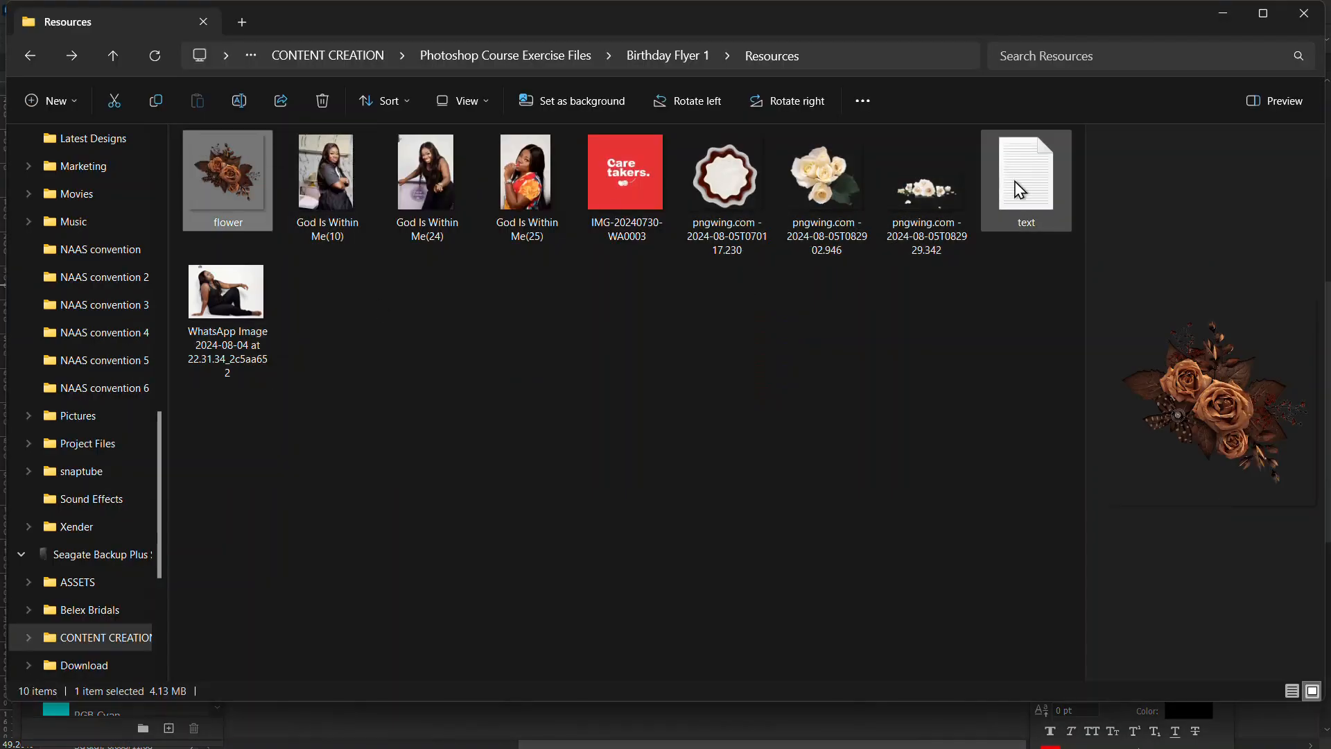
pyautogui.click(1051, 198)
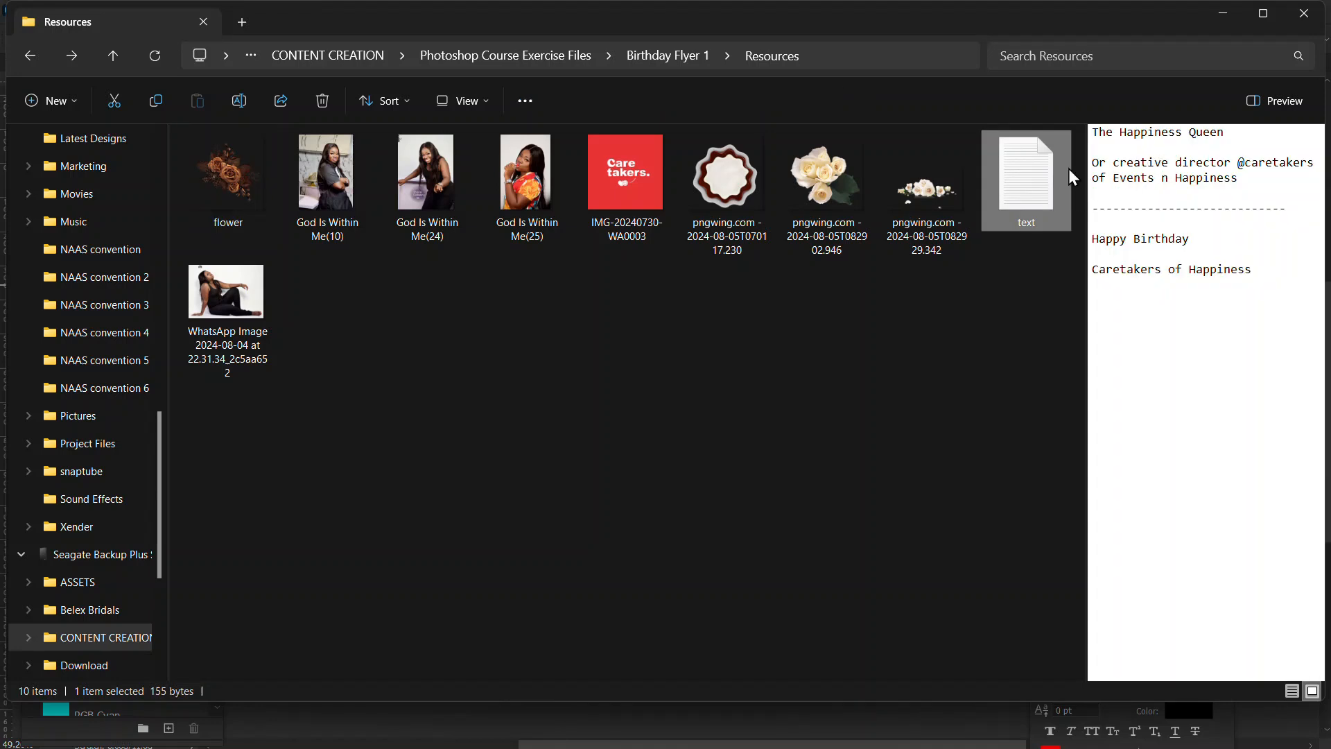
pyautogui.press('Return')
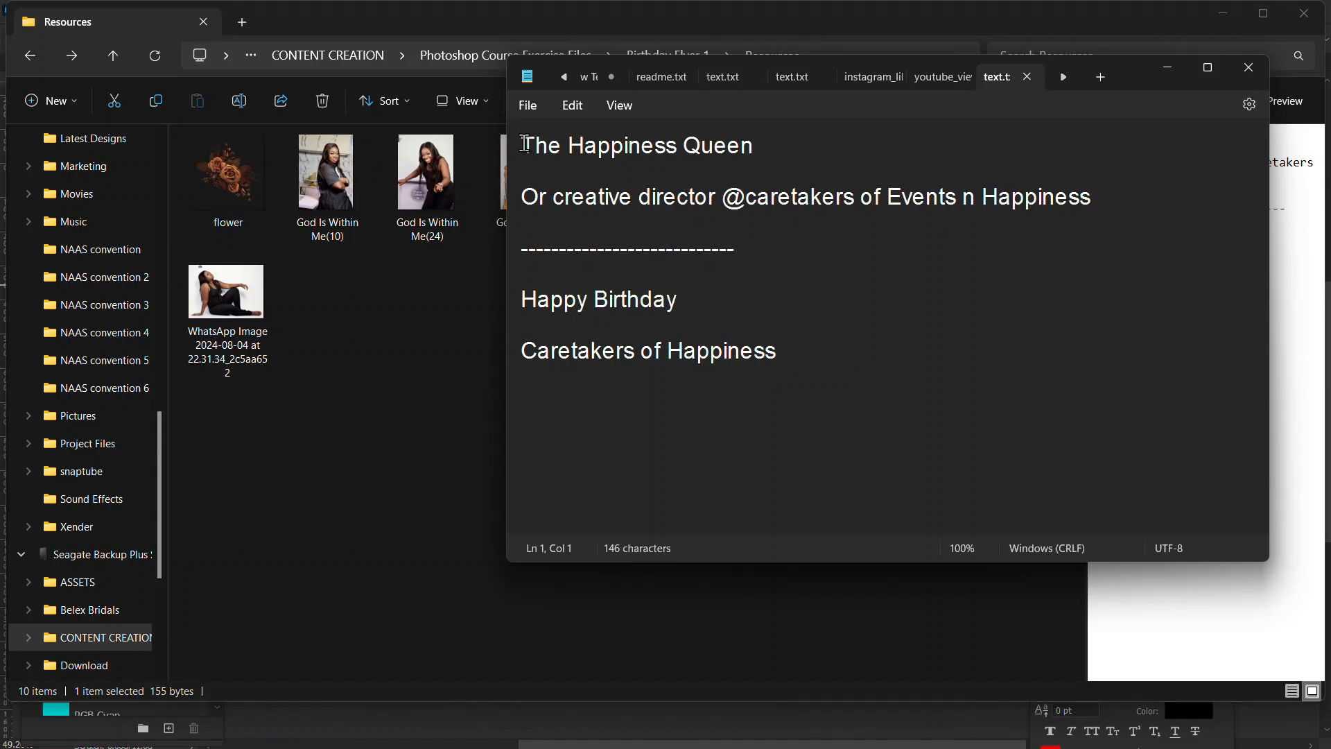
pyautogui.moveTo(523, 197); pyautogui.dragTo(1123, 203)
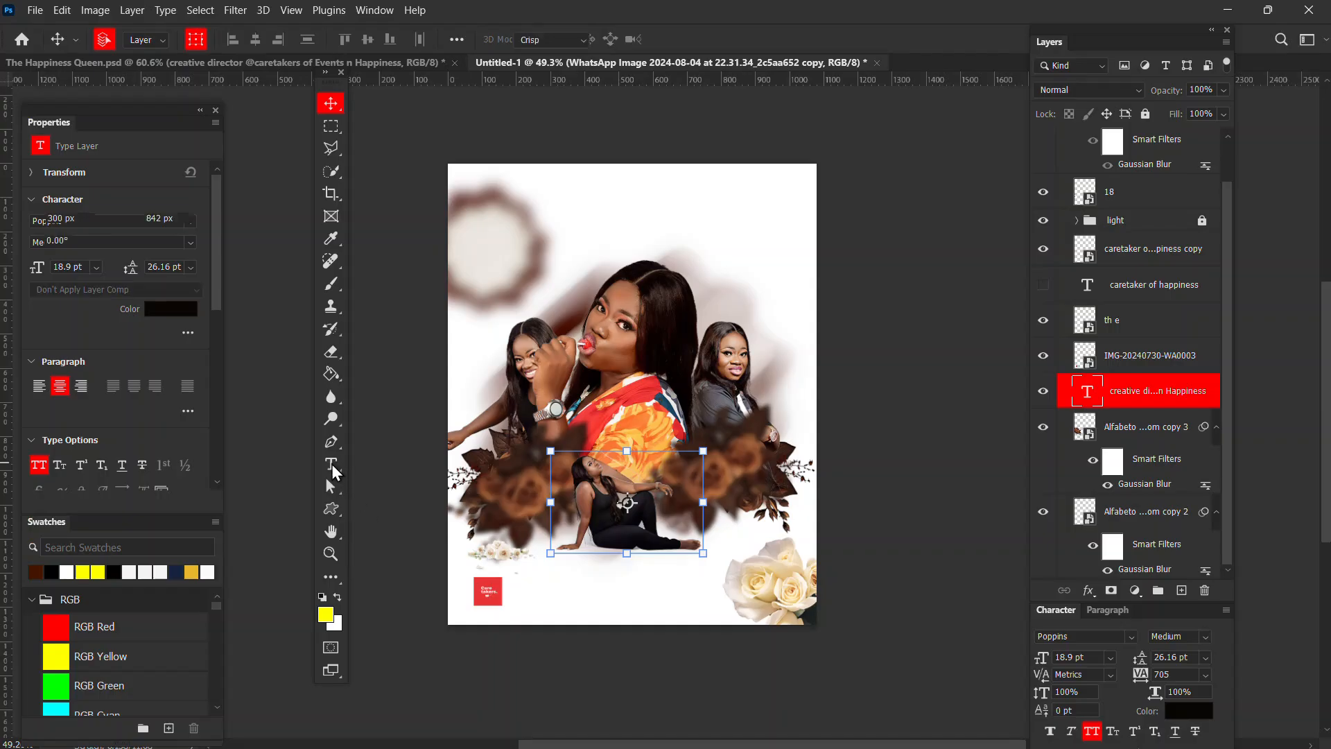
pyautogui.click(336, 466)
pyautogui.click(564, 189)
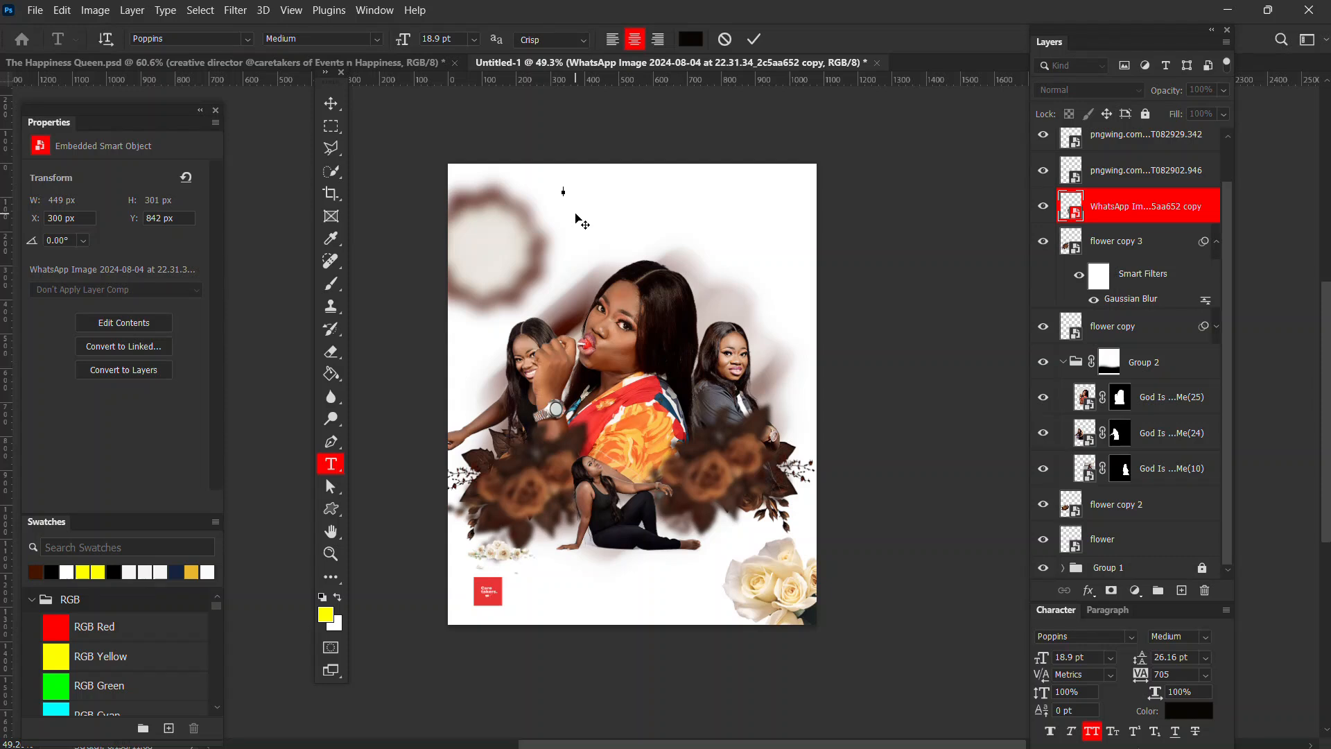
pyautogui.write('CREATIVE DIRECTOR @CARETAKERS OF EVENTS N HAPPINESS')
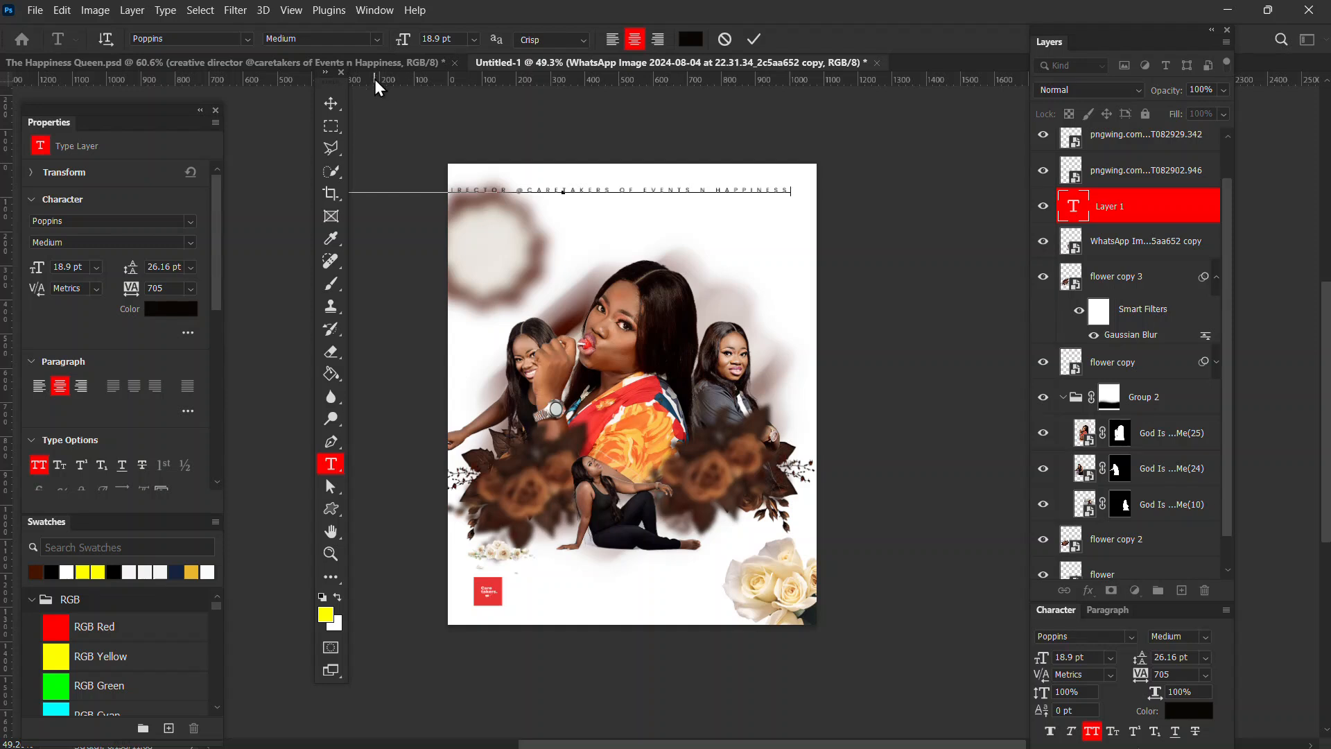
# - Scale the creative director text line to about 63.58% and position it inside the flyer's top edge
pyautogui.click(333, 111)
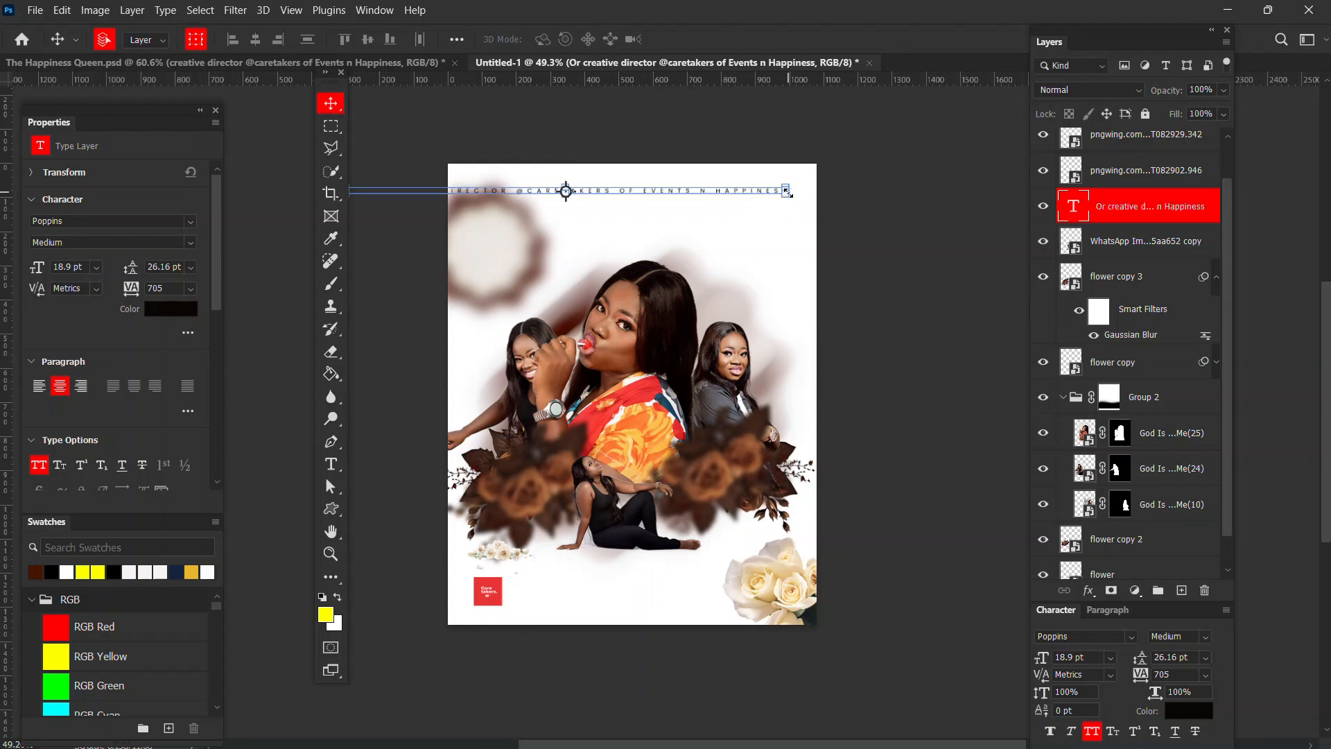
pyautogui.moveTo(788, 194); pyautogui.dragTo(750, 183)
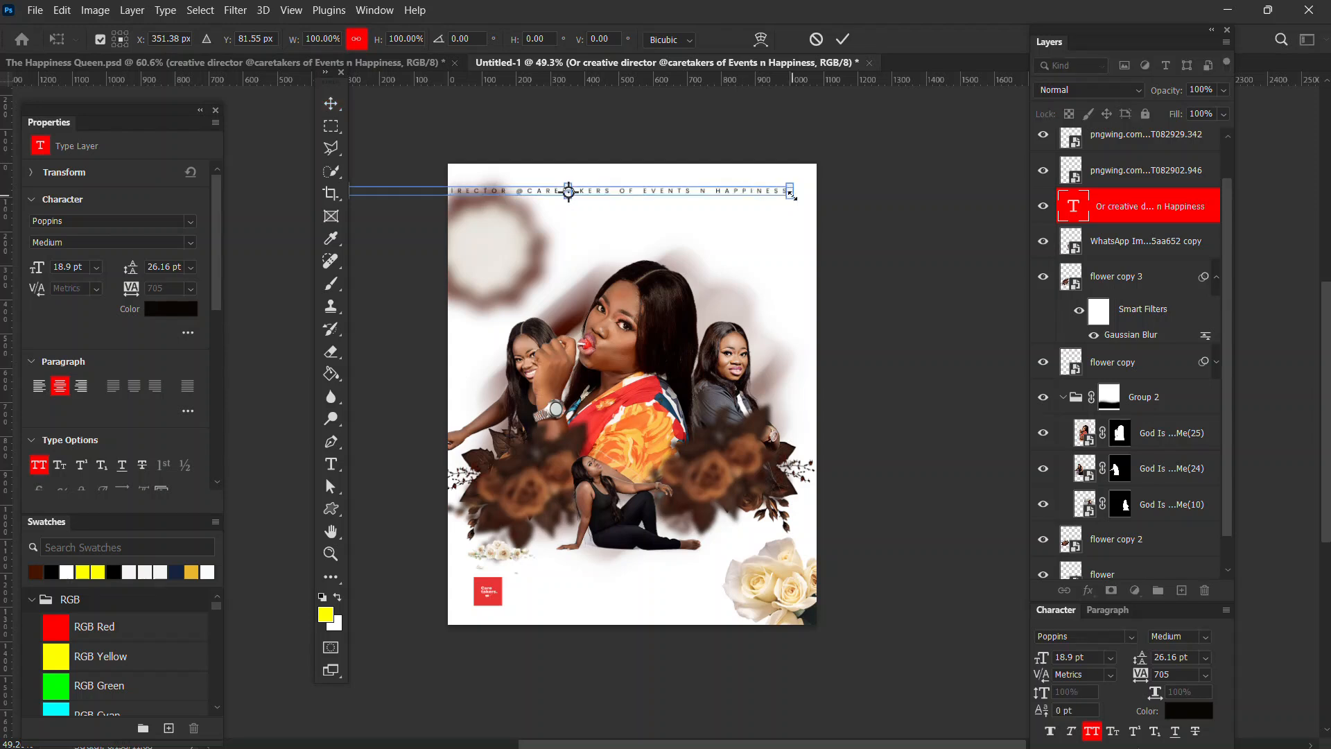
pyautogui.moveTo(793, 200)
pyautogui.mouseDown()
pyautogui.moveTo(660, 170)
pyautogui.moveTo(585, 170)
pyautogui.moveTo(577, 193)
pyautogui.moveTo(788, 199)
pyautogui.mouseUp()
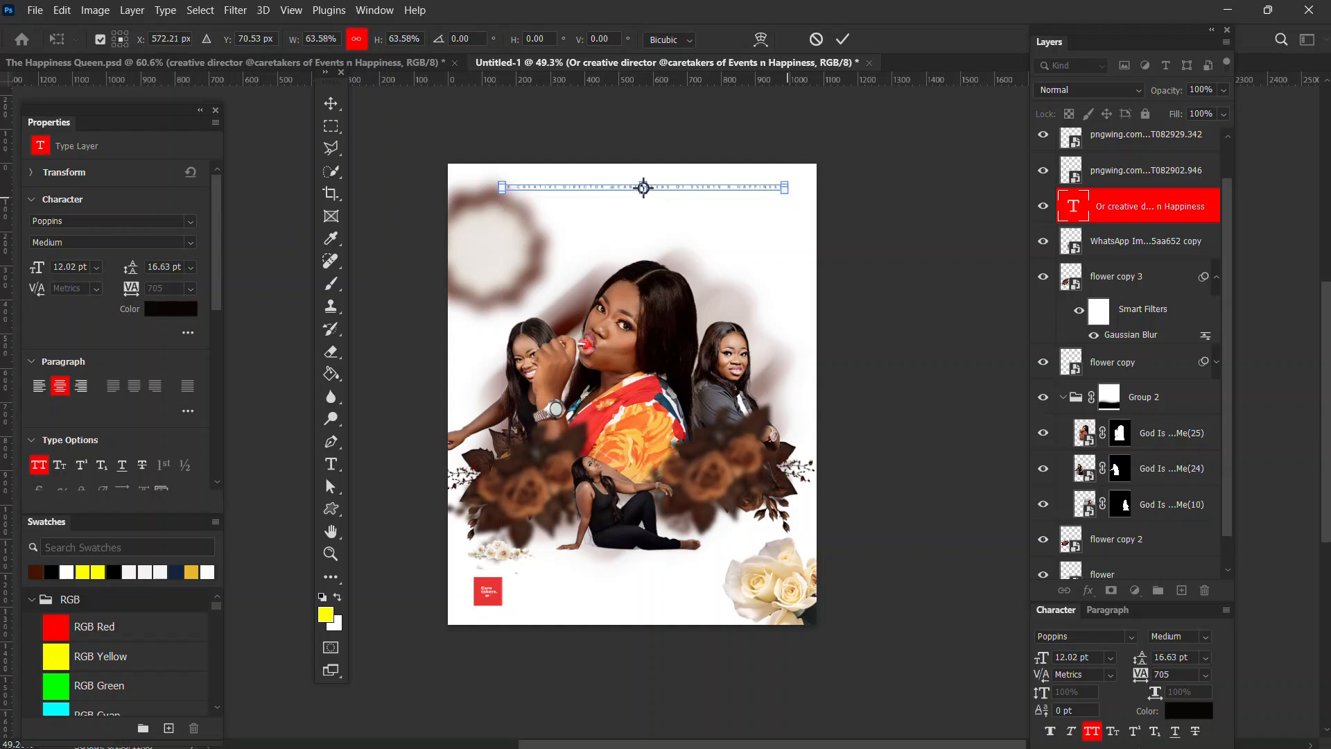
pyautogui.press('Return')
# - Set alignment relative to the canvas and centre the creative director text line horizontally on the flyer
pyautogui.scroll(7, 643, 184)
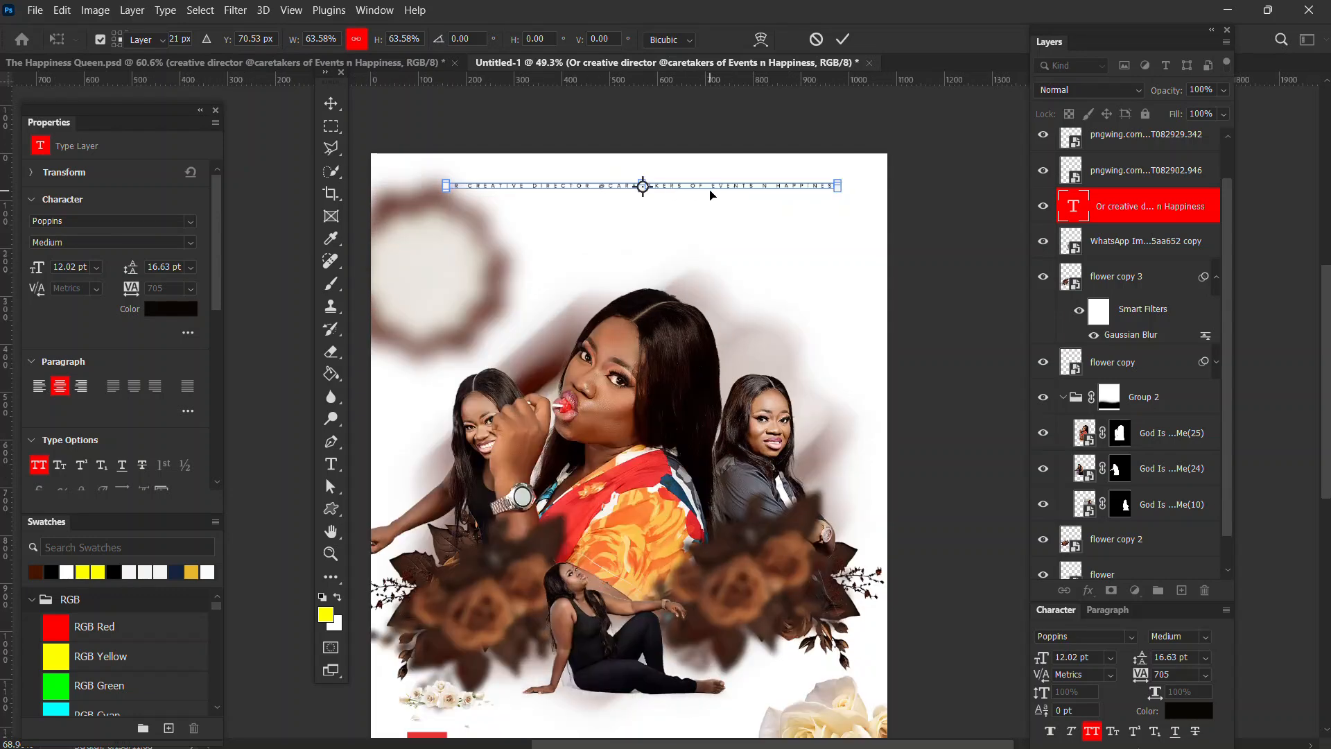
pyautogui.scroll(-3, 691, 229)
pyautogui.scroll(-2, 697, 235)
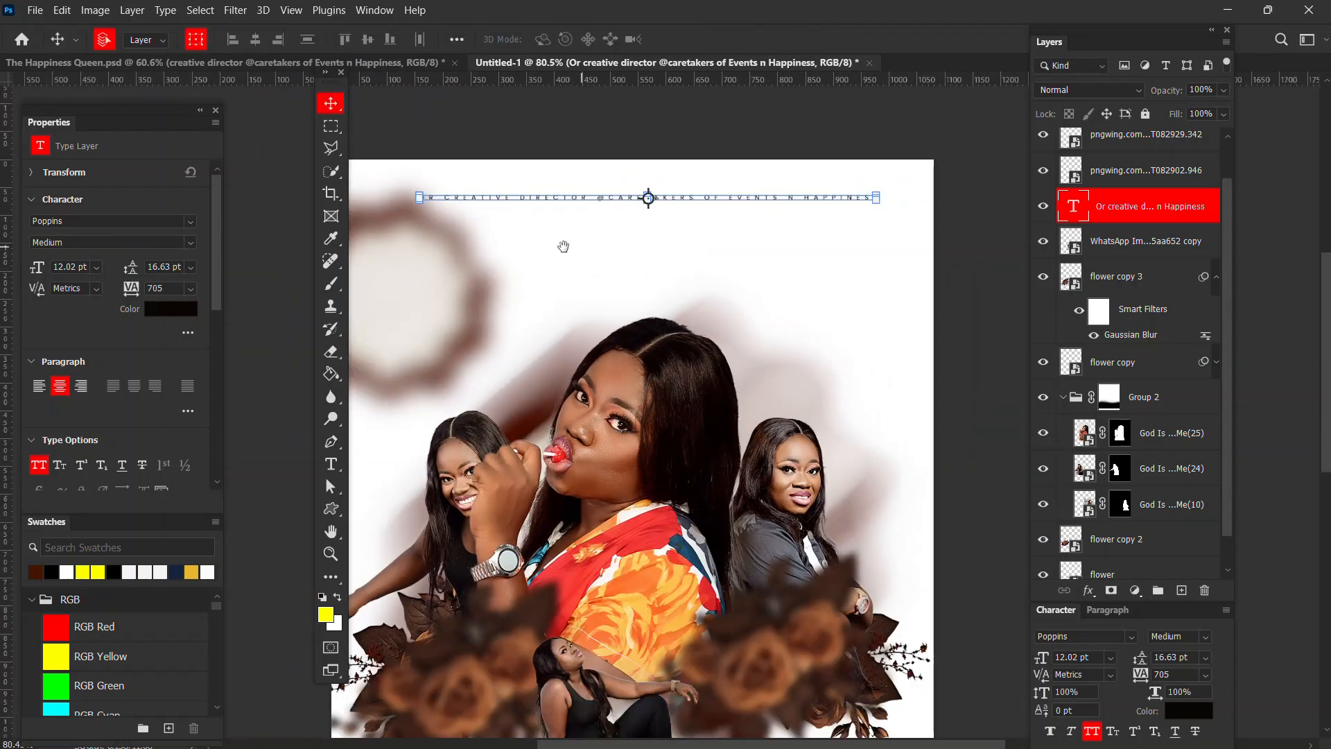
pyautogui.click(461, 40)
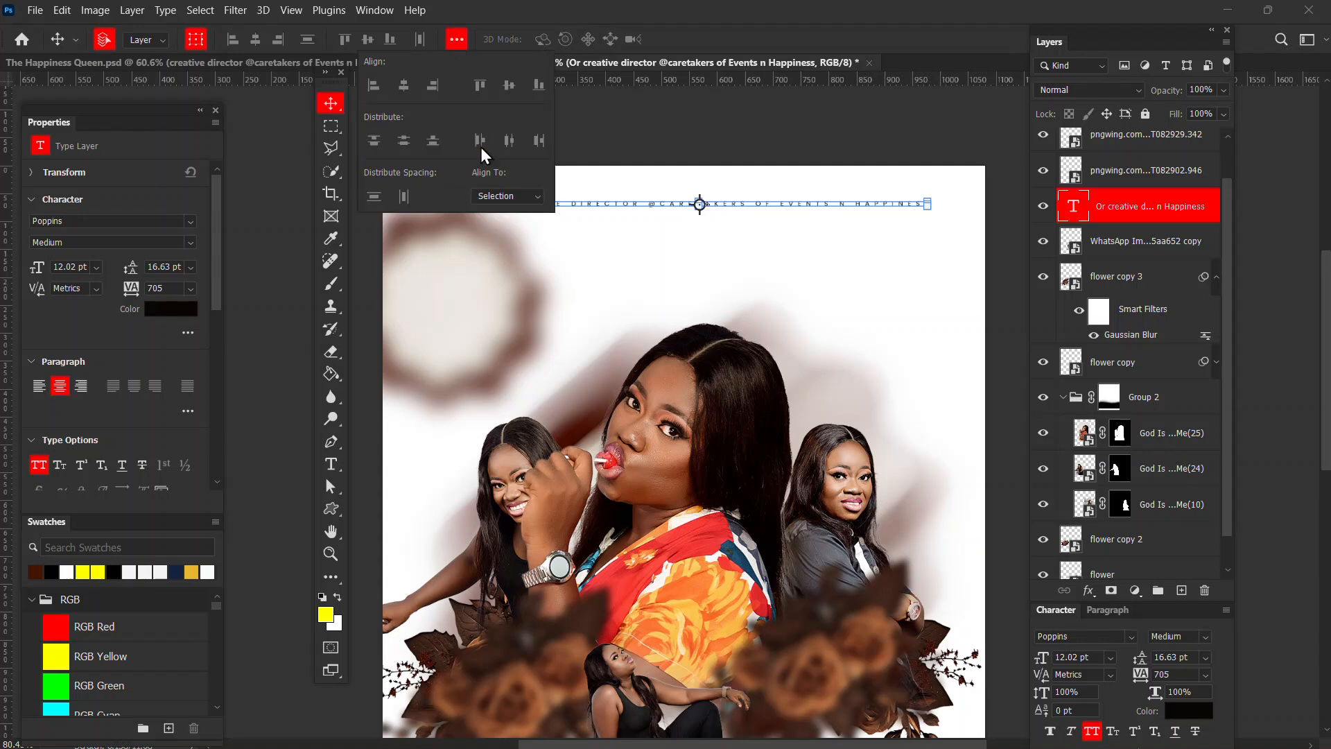
pyautogui.click(504, 197)
pyautogui.click(495, 228)
pyautogui.click(407, 86)
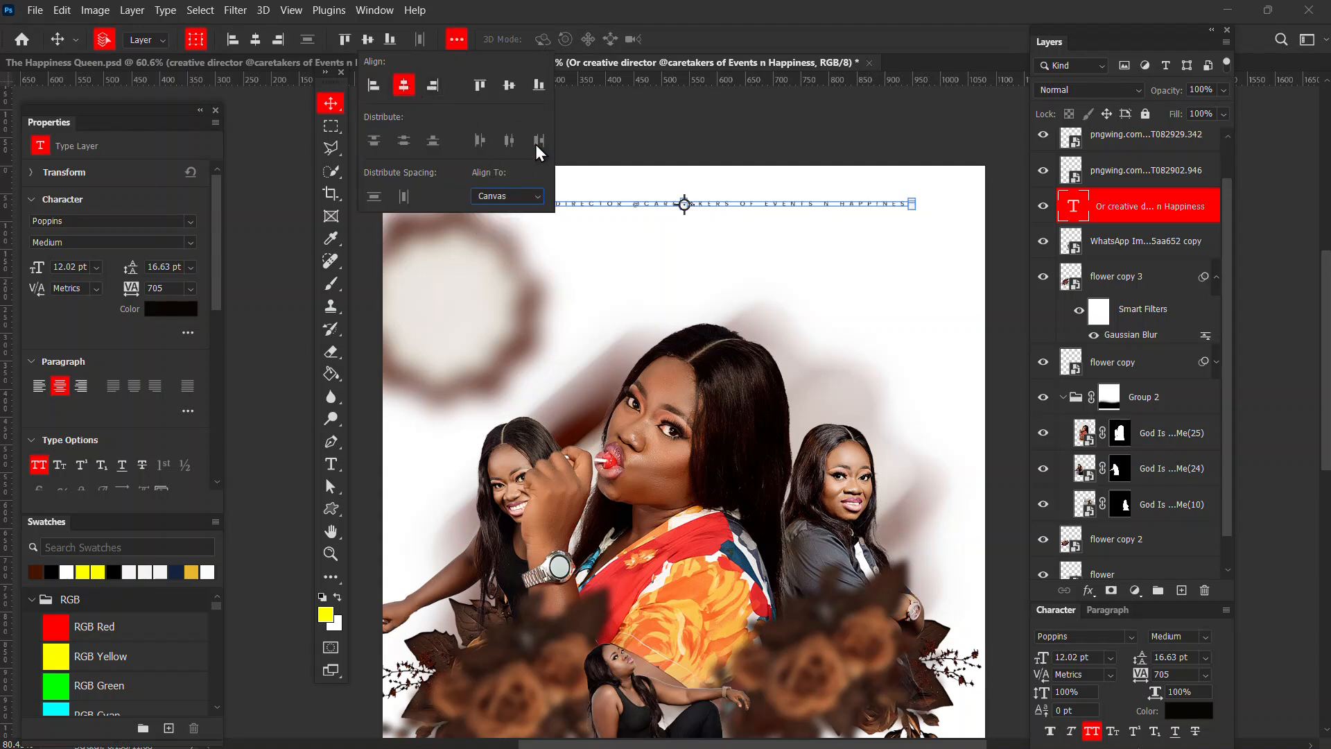
# - Delete the leading word "Or" from the creative director text line and recentre the line horizontally on the canvas
pyautogui.click(732, 141)
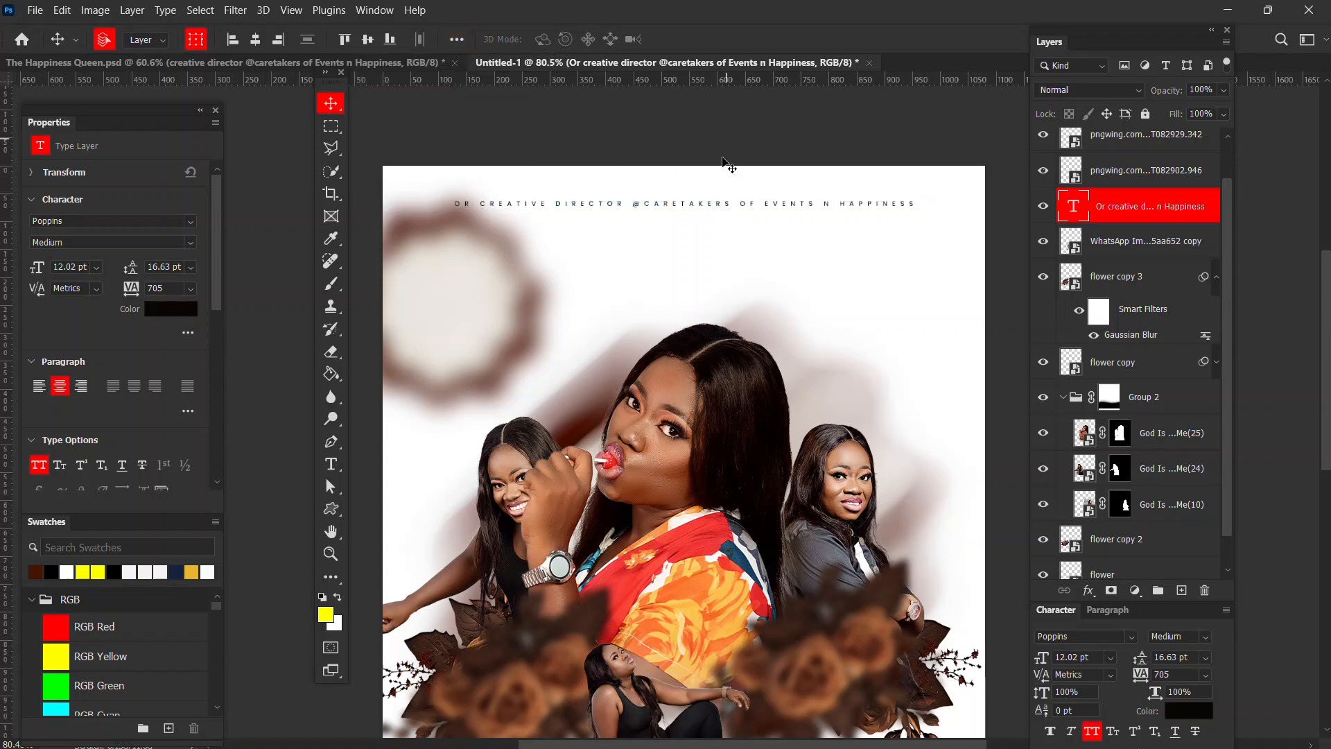
pyautogui.scroll(3, 490, 205)
pyautogui.click(494, 208)
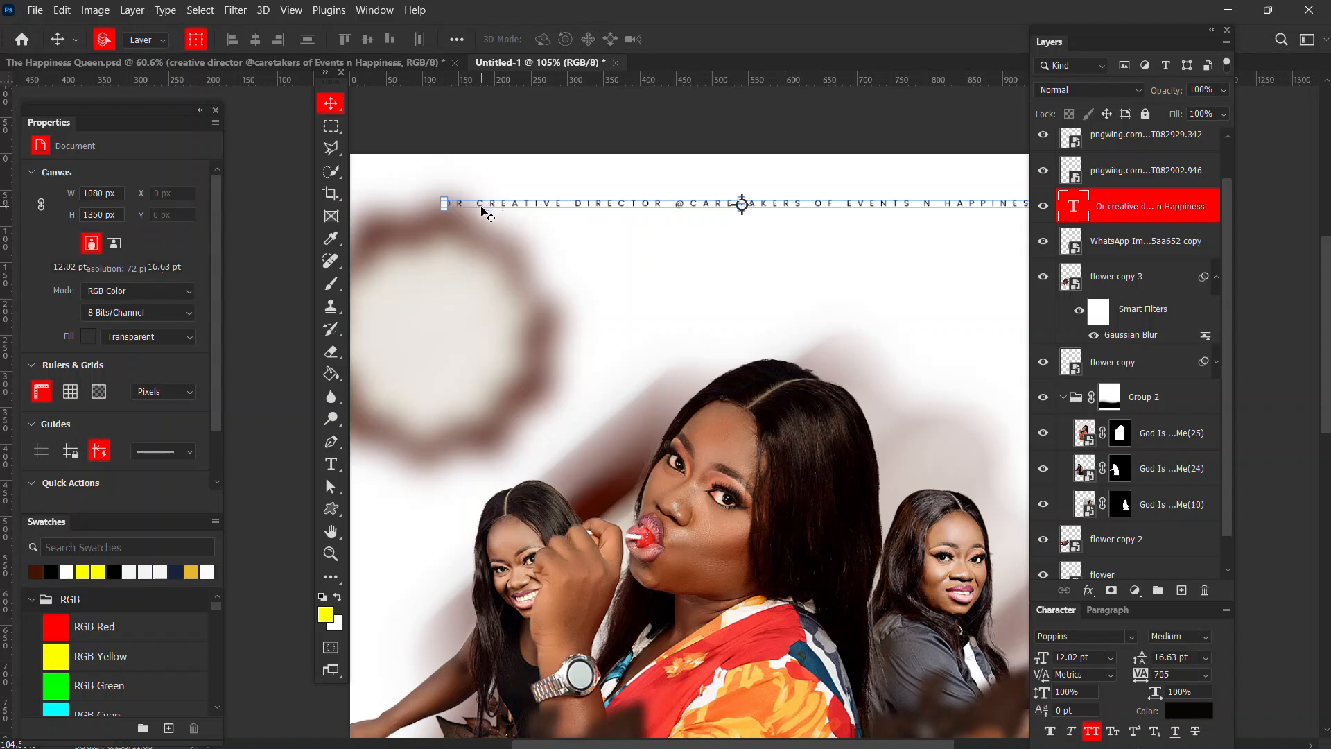
pyautogui.doubleClick(483, 204)
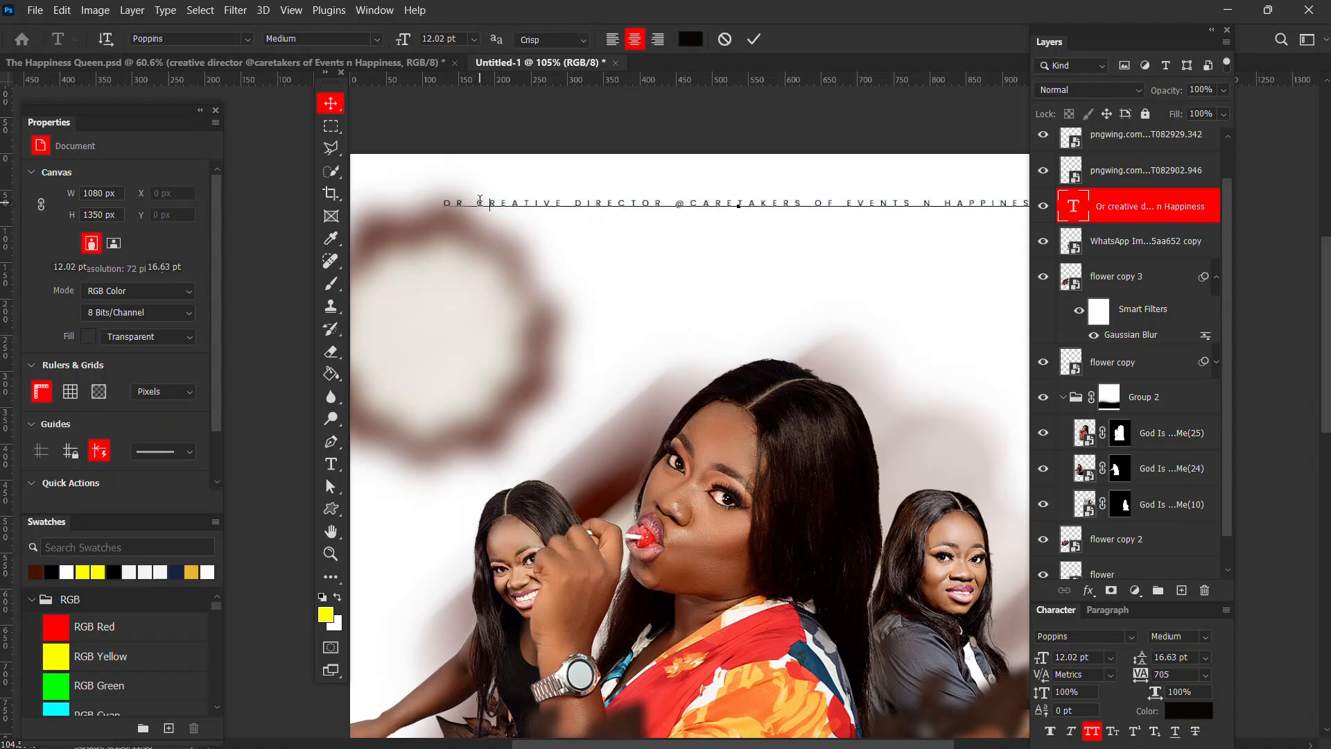
pyautogui.doubleClick(480, 203)
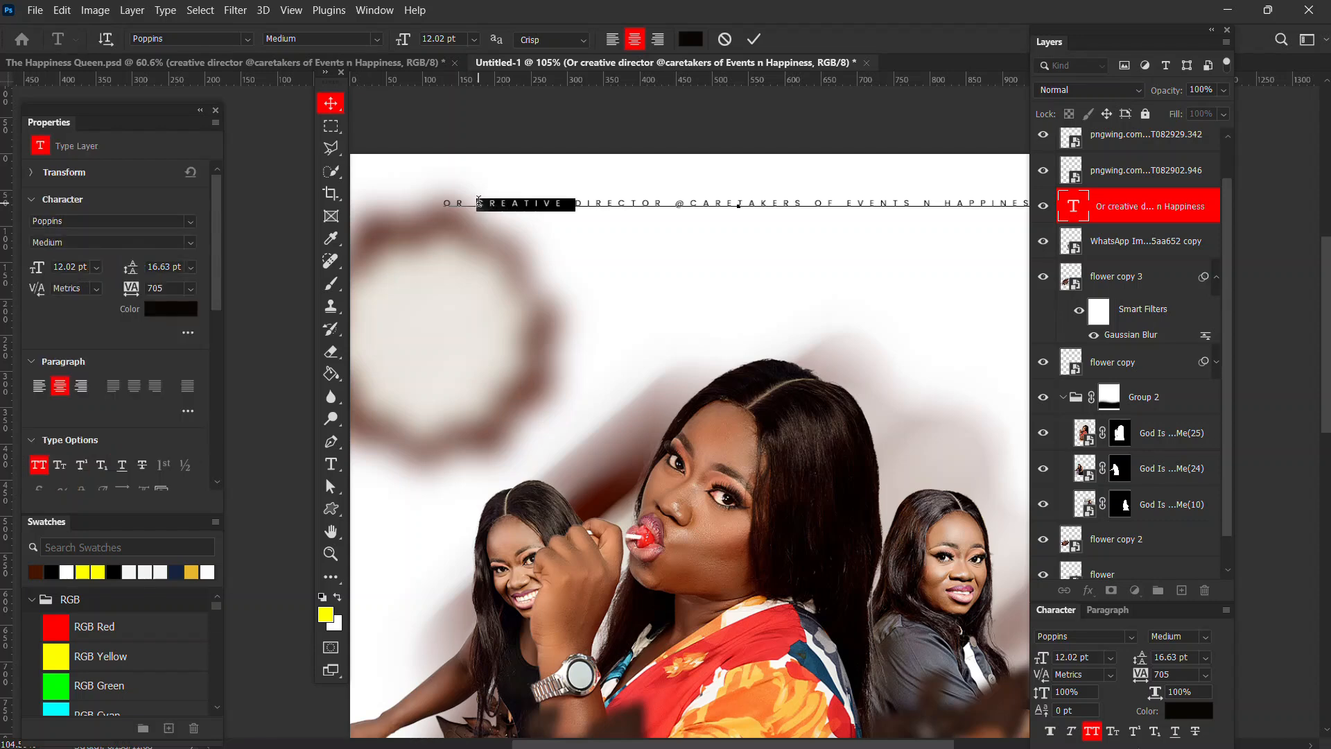
pyautogui.tripleClick(478, 203)
pyautogui.click(478, 204)
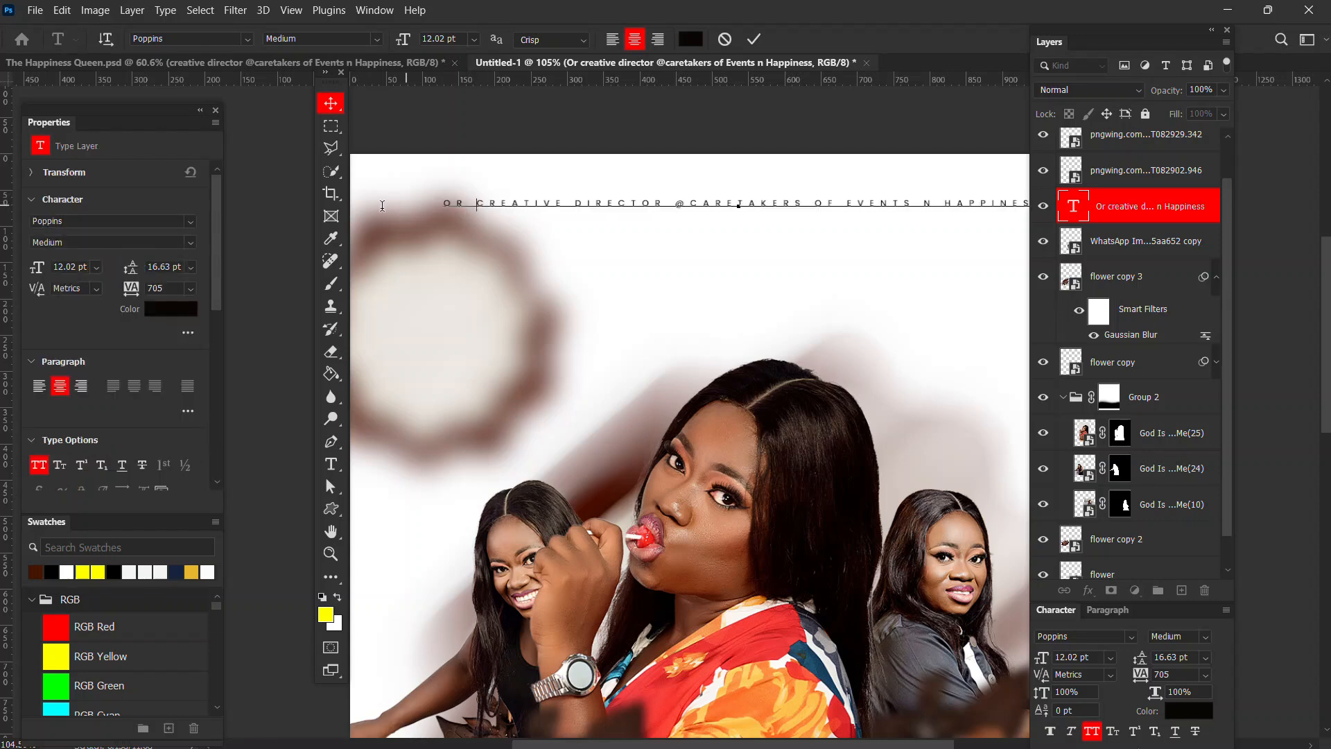
pyautogui.press('BackSpace')
pyautogui.press('BackSpace')
pyautogui.press('BackSpace')
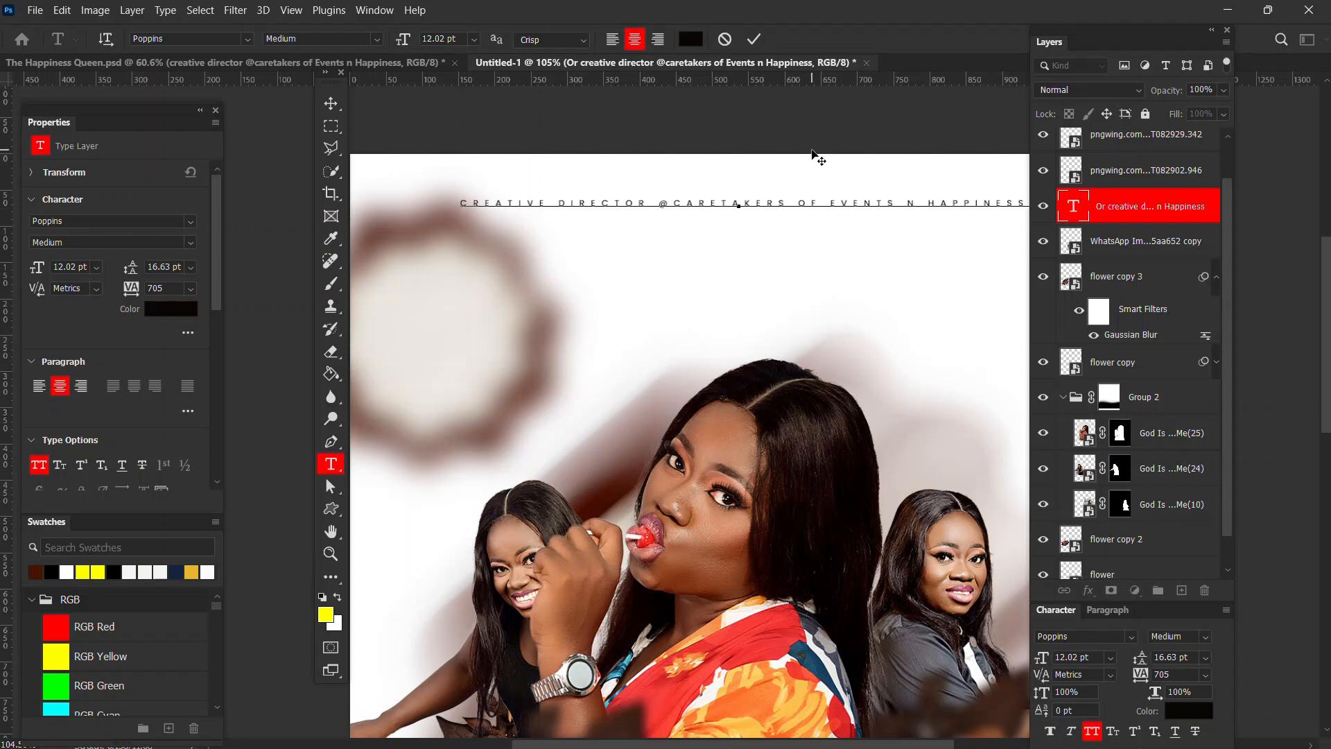
pyautogui.click(331, 104)
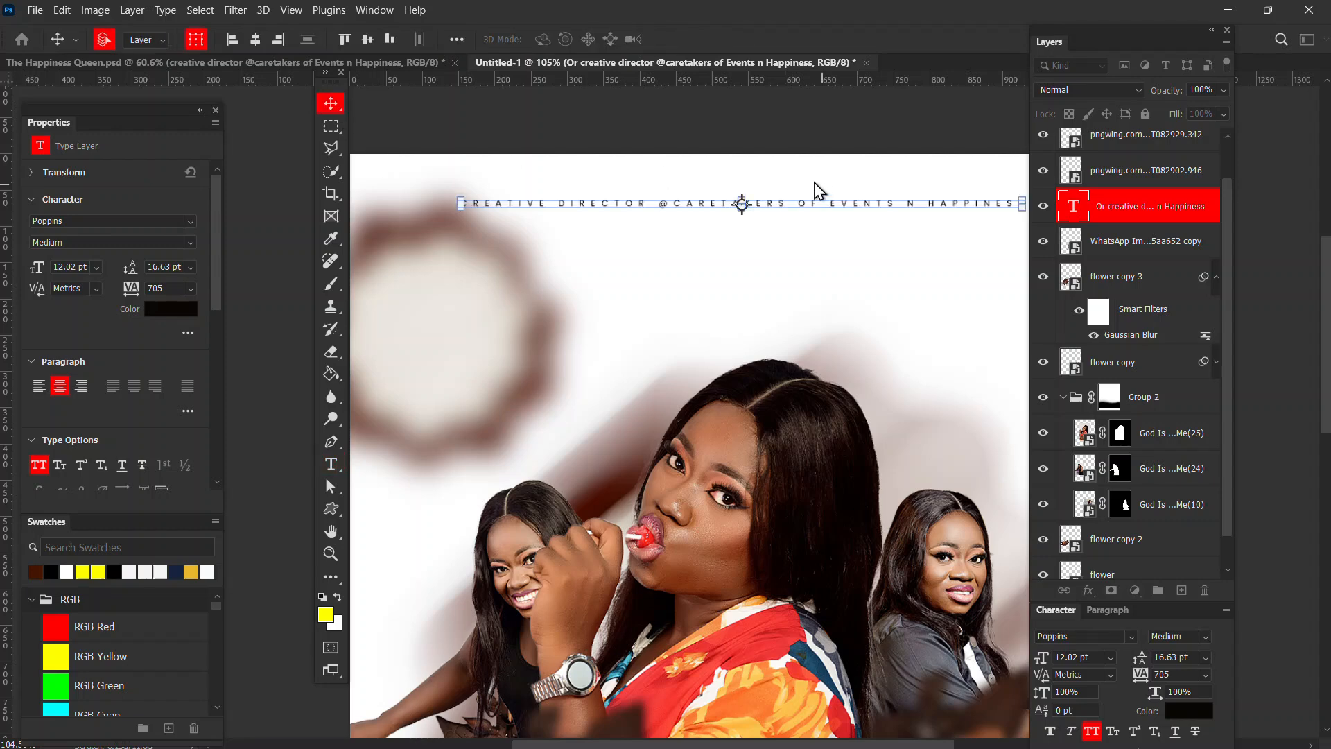
pyautogui.click(255, 40)
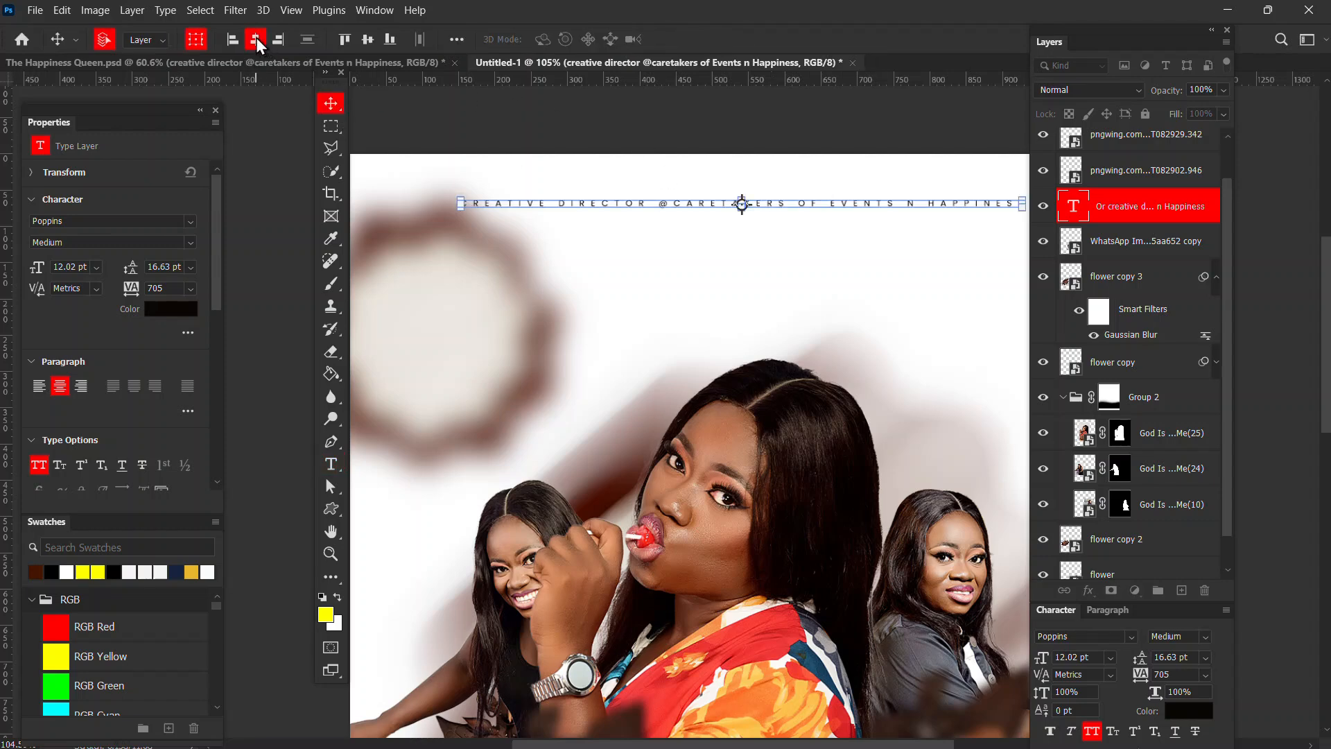
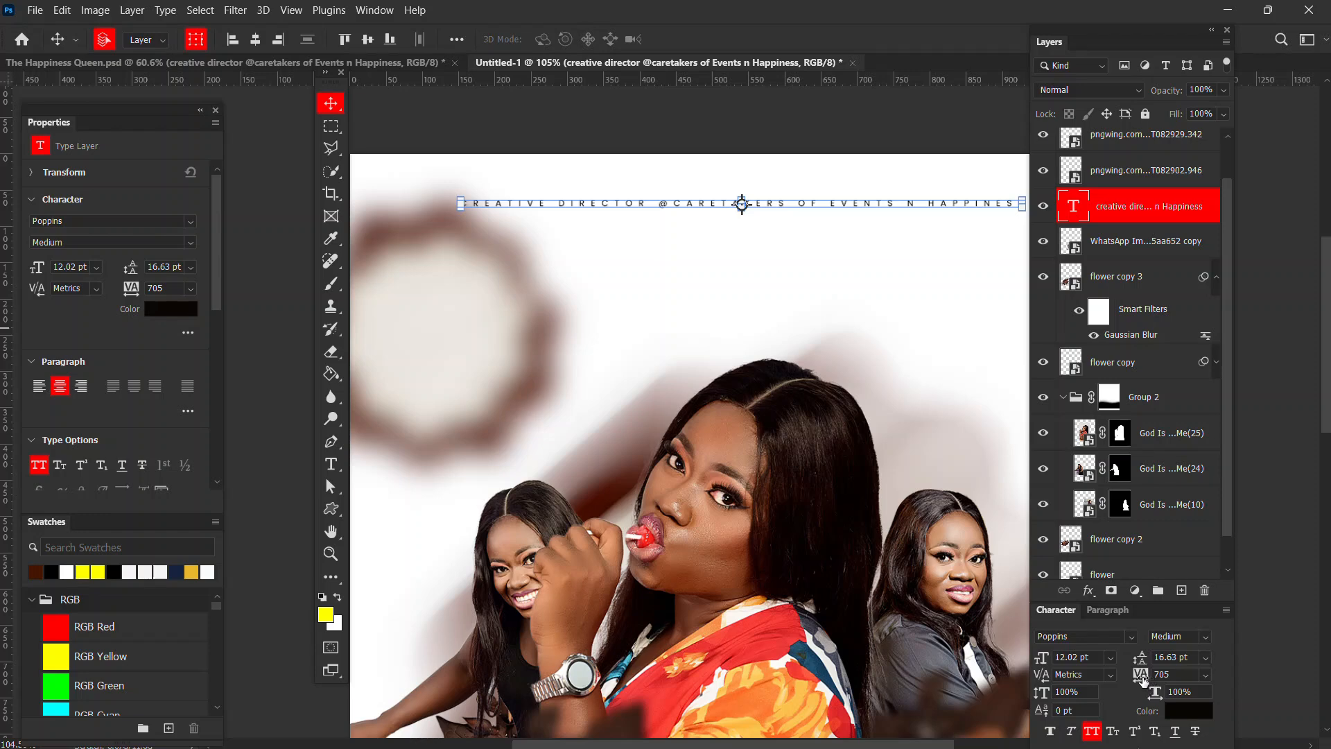
# - Hide the Character panel and show it again
pyautogui.click(365, 12)
pyautogui.click(403, 210)
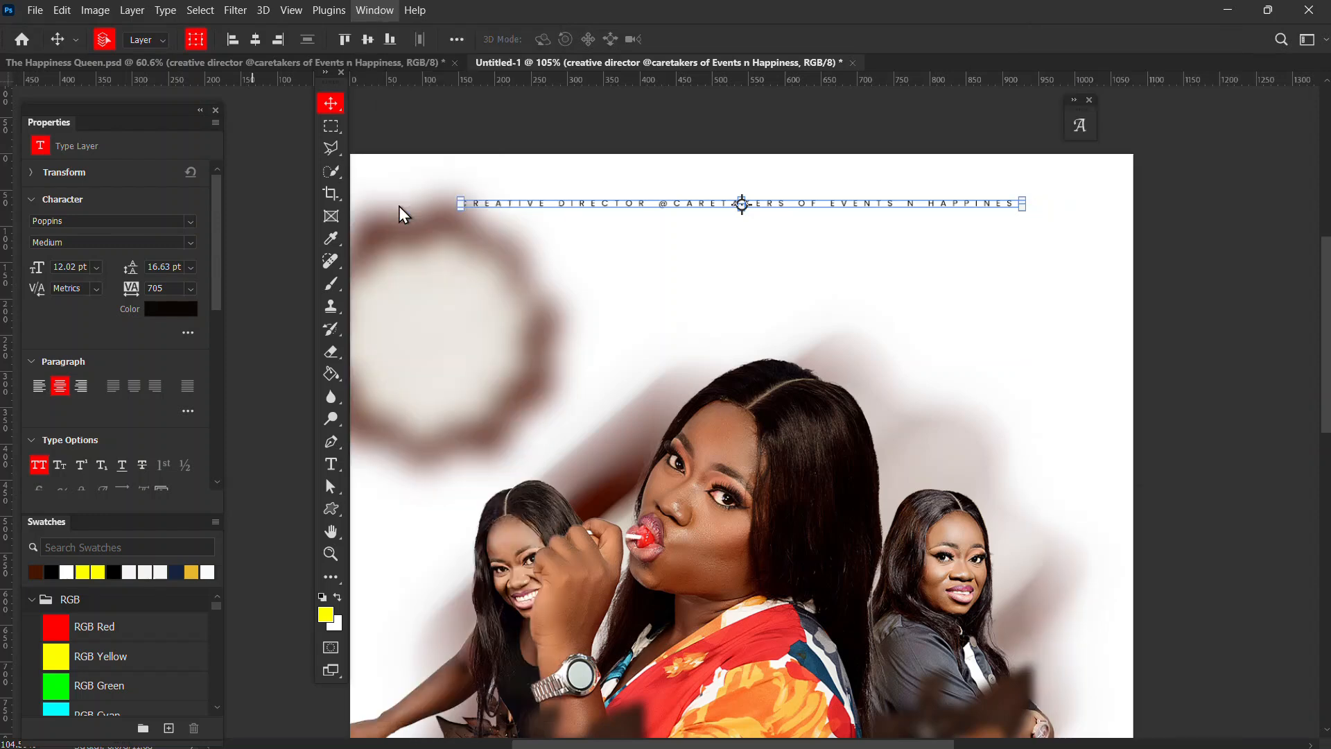
pyautogui.click(374, 10)
pyautogui.click(458, 215)
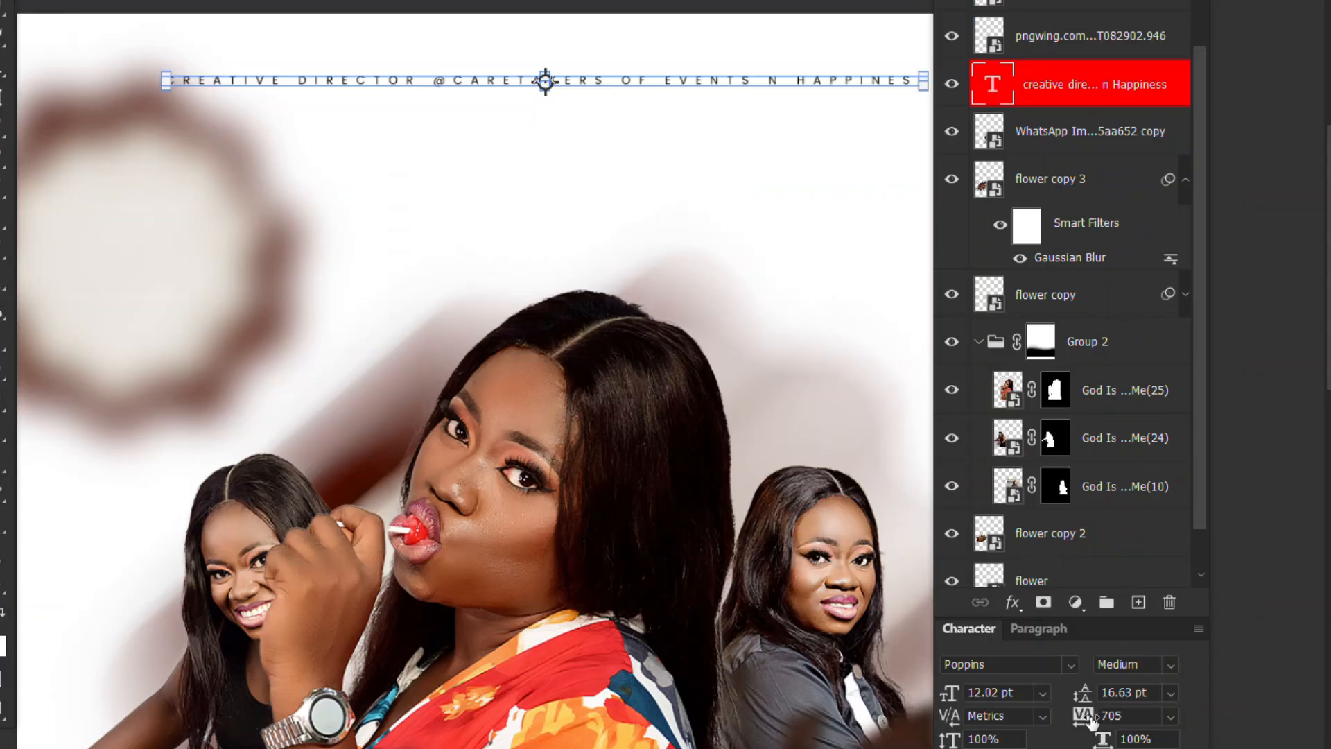
# - Try different letter-spacing values, including 385 and 405, on the creative director text line
pyautogui.moveTo(1091, 722); pyautogui.dragTo(1044, 719)
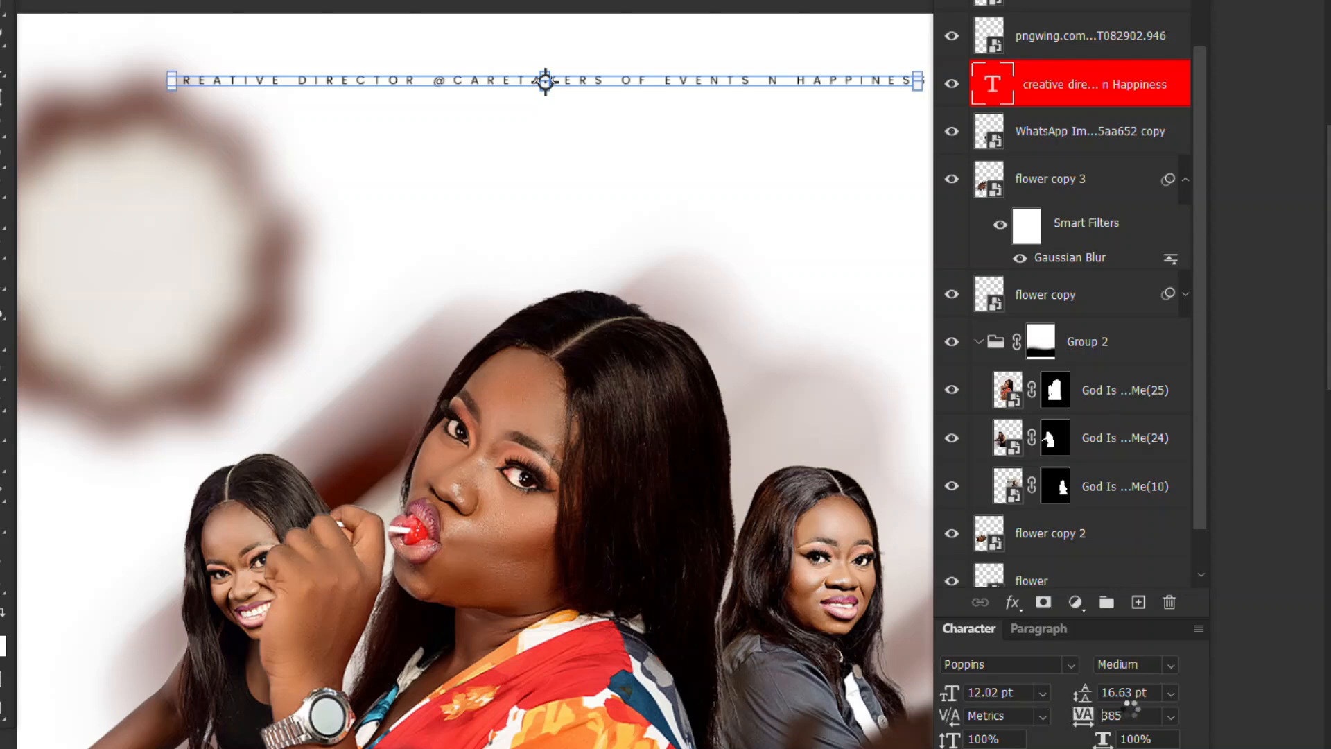
pyautogui.moveTo(1130, 708); pyautogui.dragTo(1198, 737)
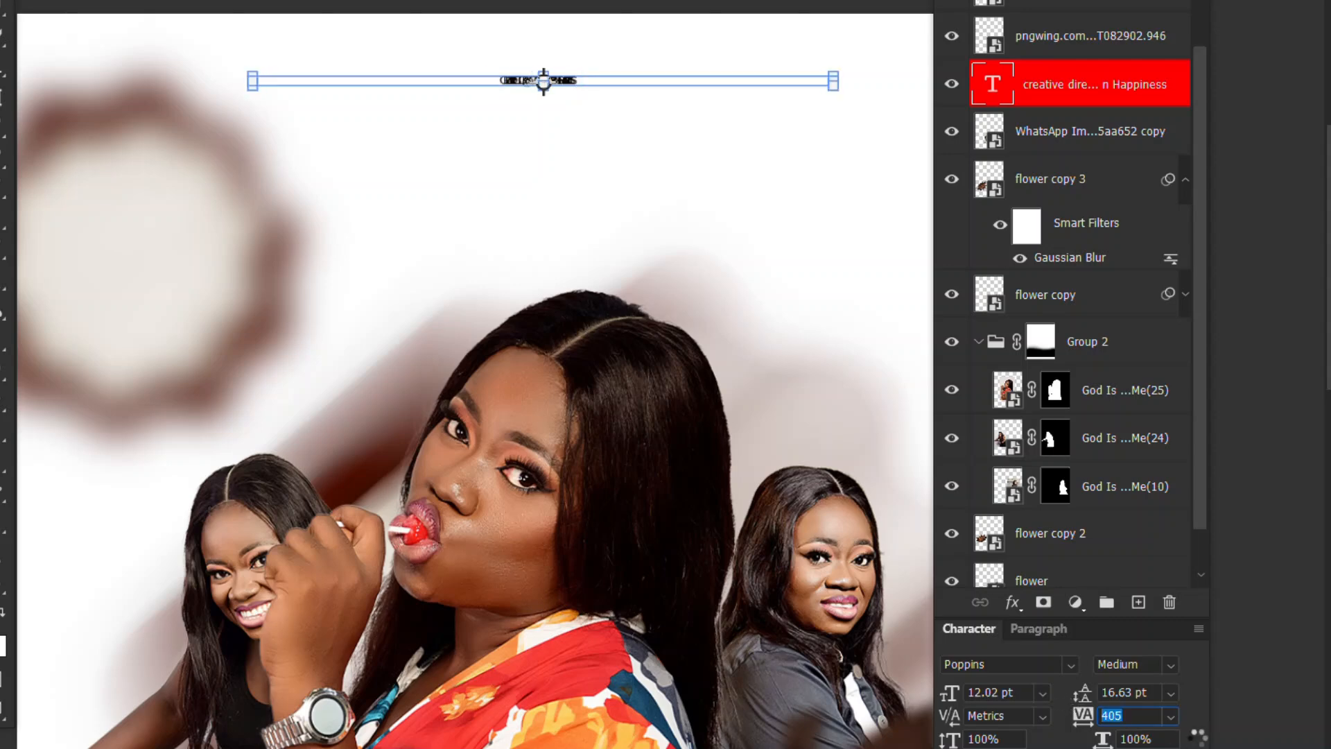
pyautogui.click(1141, 719)
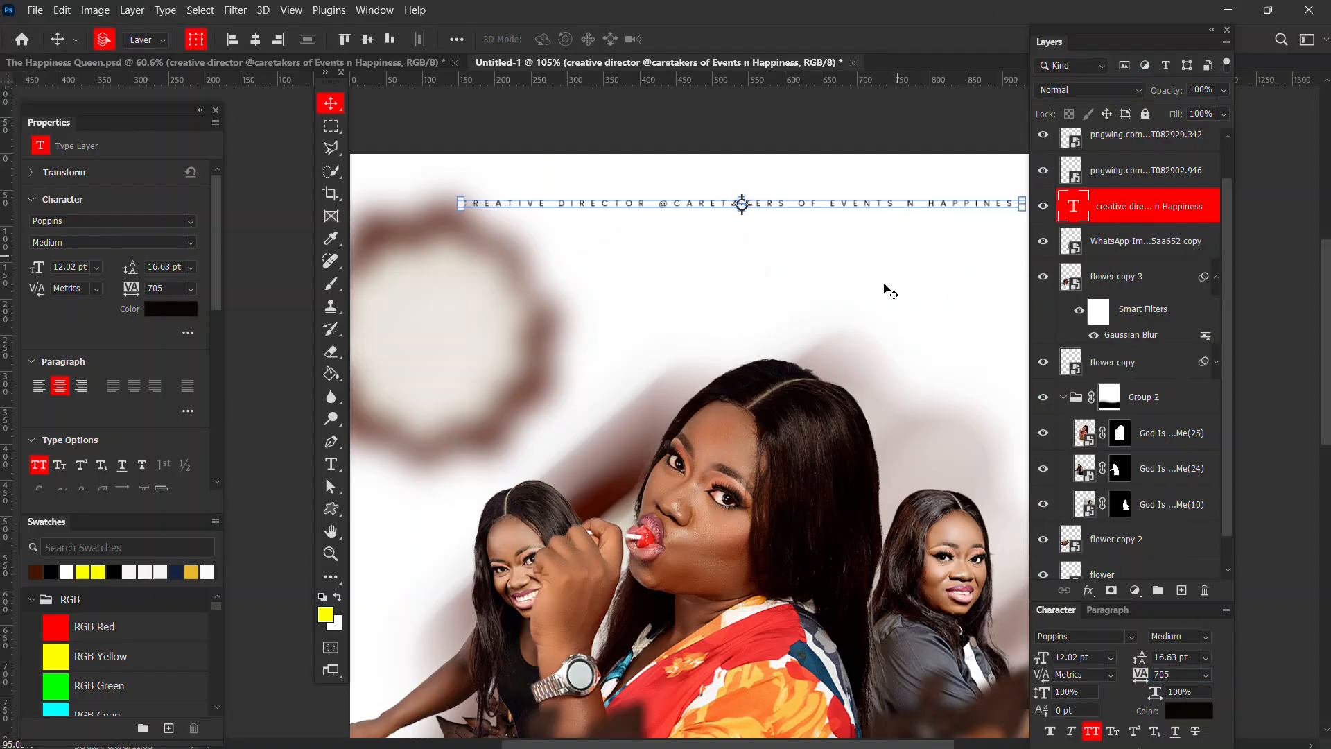
pyautogui.scroll(-2, 891, 292)
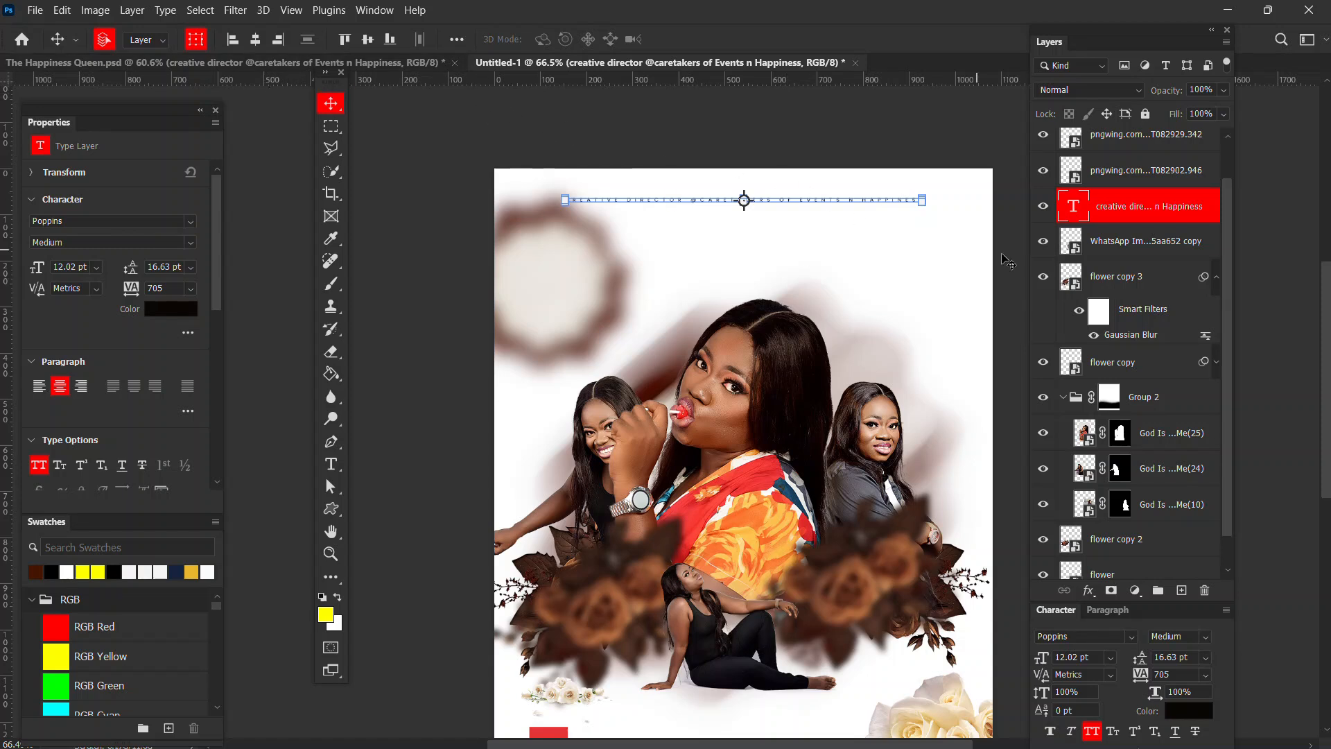
pyautogui.press('Return')
# - Switch to the text.txt file in Notepad and copy the "Happy Birthday" line
pyautogui.hotkey('alt', 'Tab')
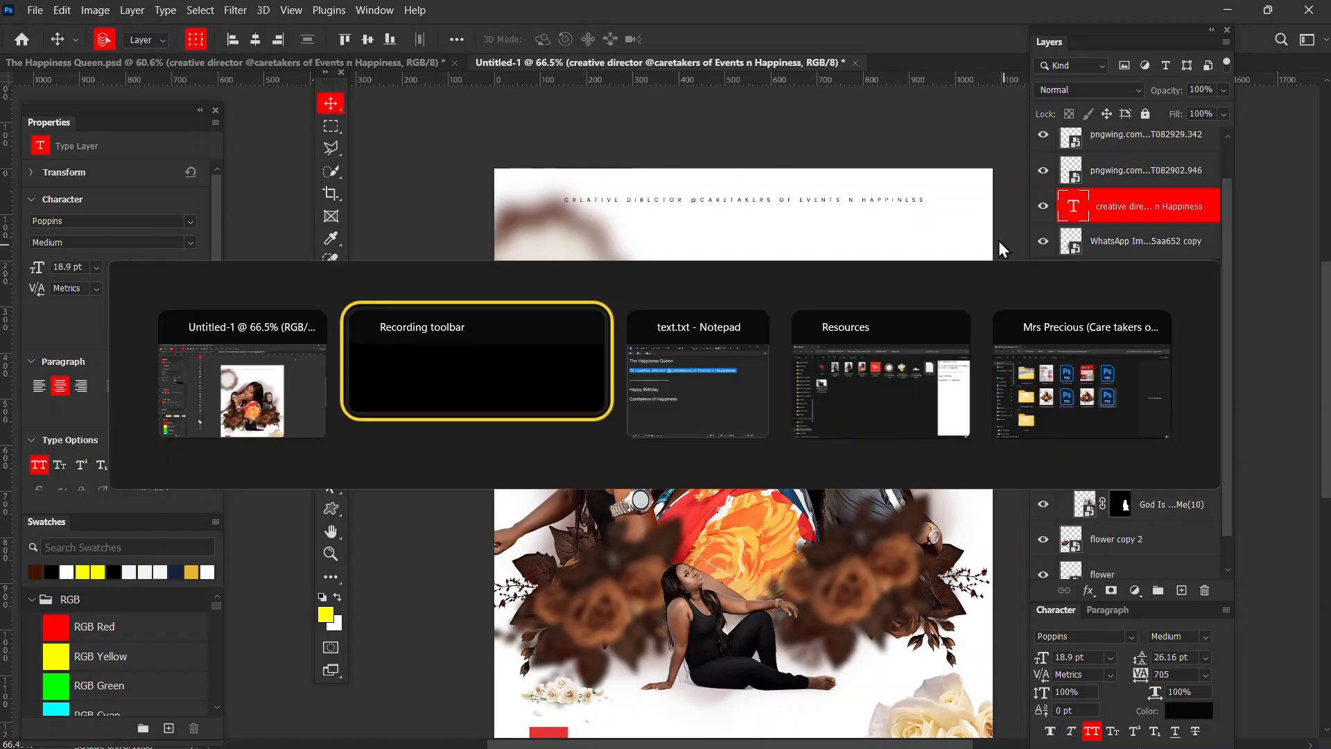
pyautogui.click(716, 395)
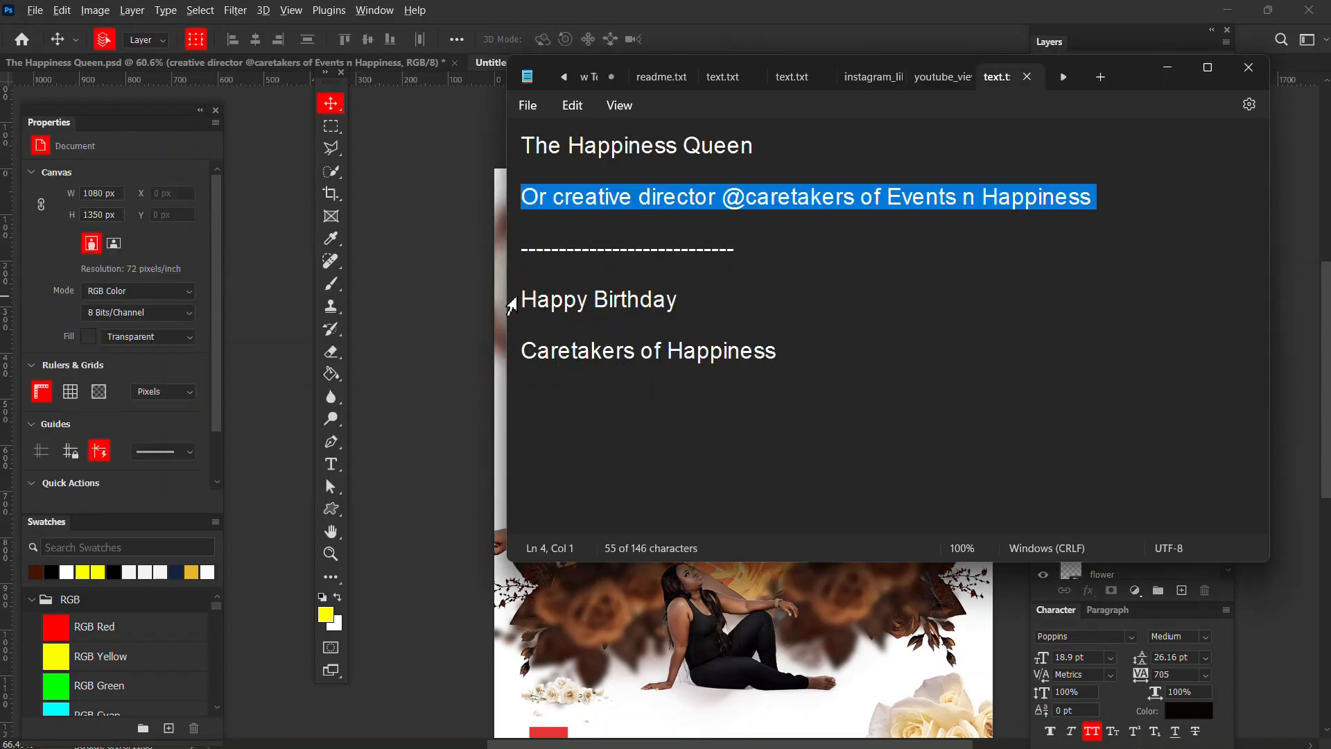
pyautogui.moveTo(520, 300); pyautogui.dragTo(678, 298)
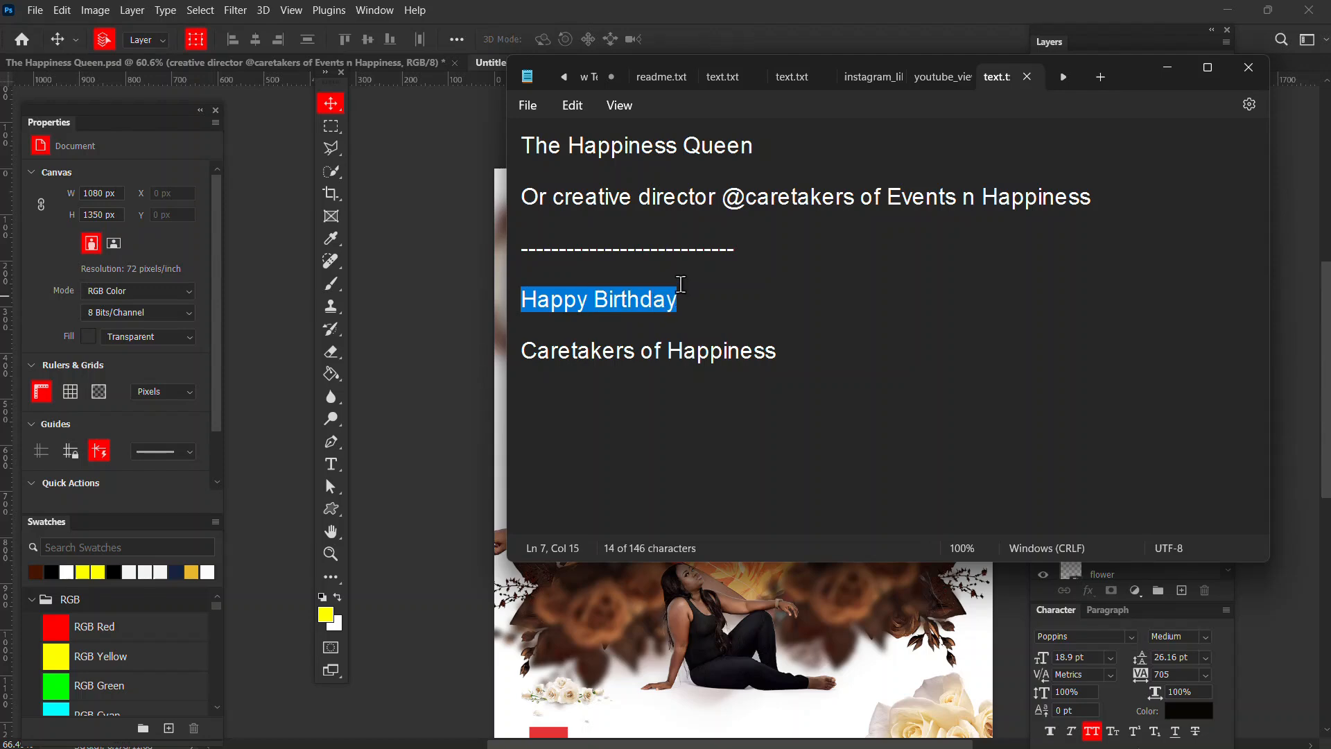
# - Switch back to Photoshop and add the text "Happy Birthday" above the main woman's head, below the creative director line
pyautogui.hotkey('alt', 'Tab')
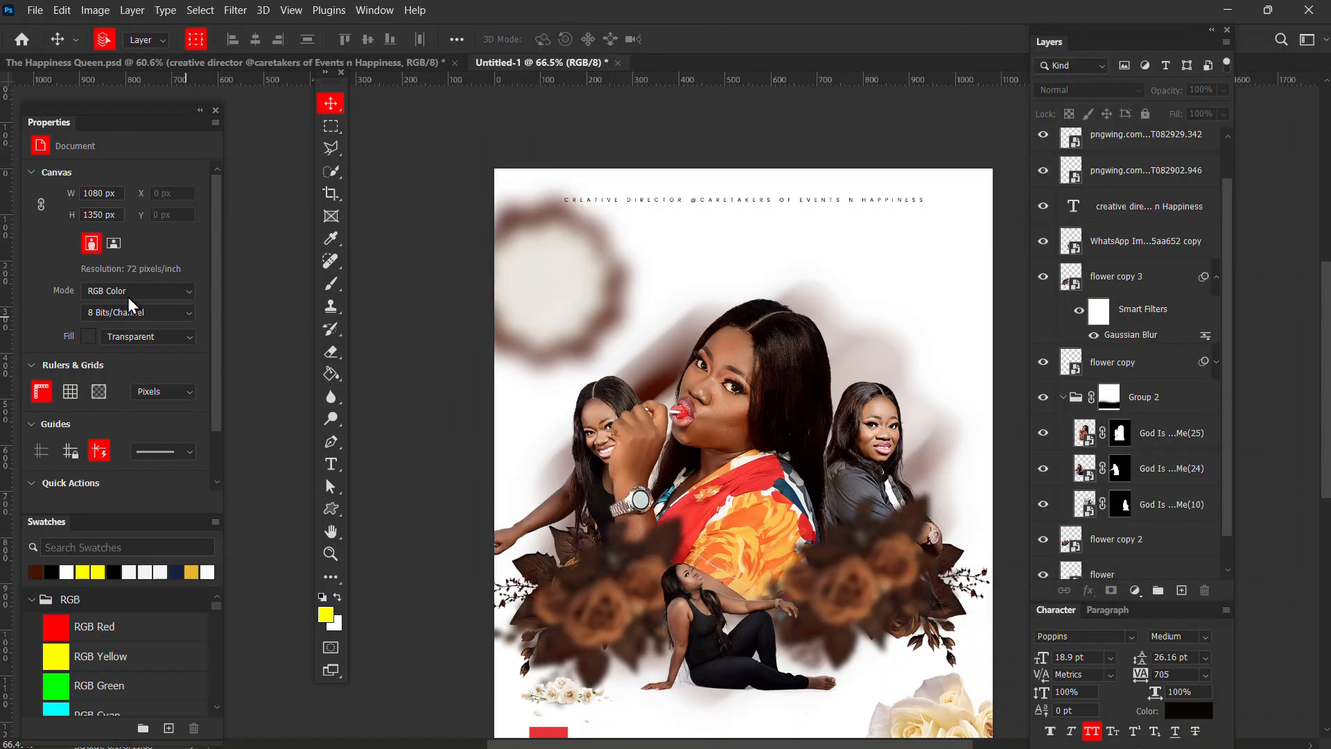
pyautogui.click(329, 472)
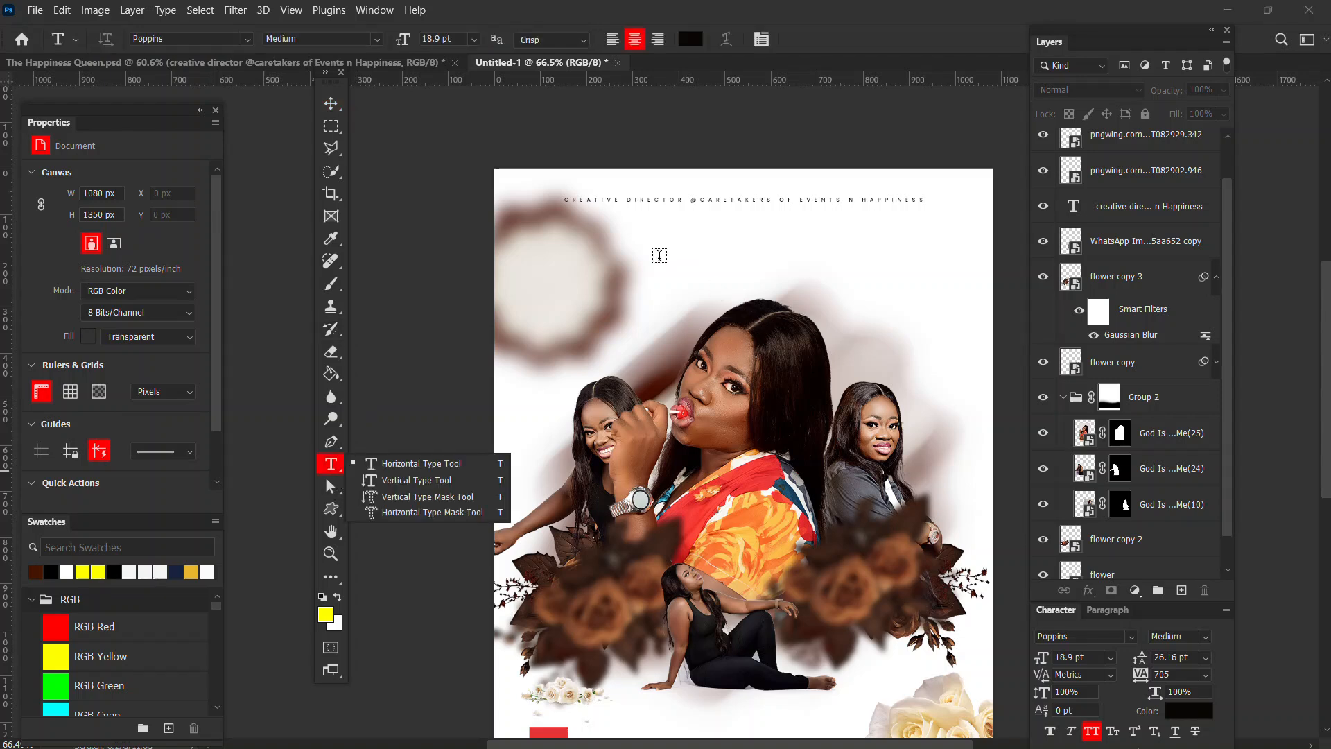
pyautogui.click(645, 265)
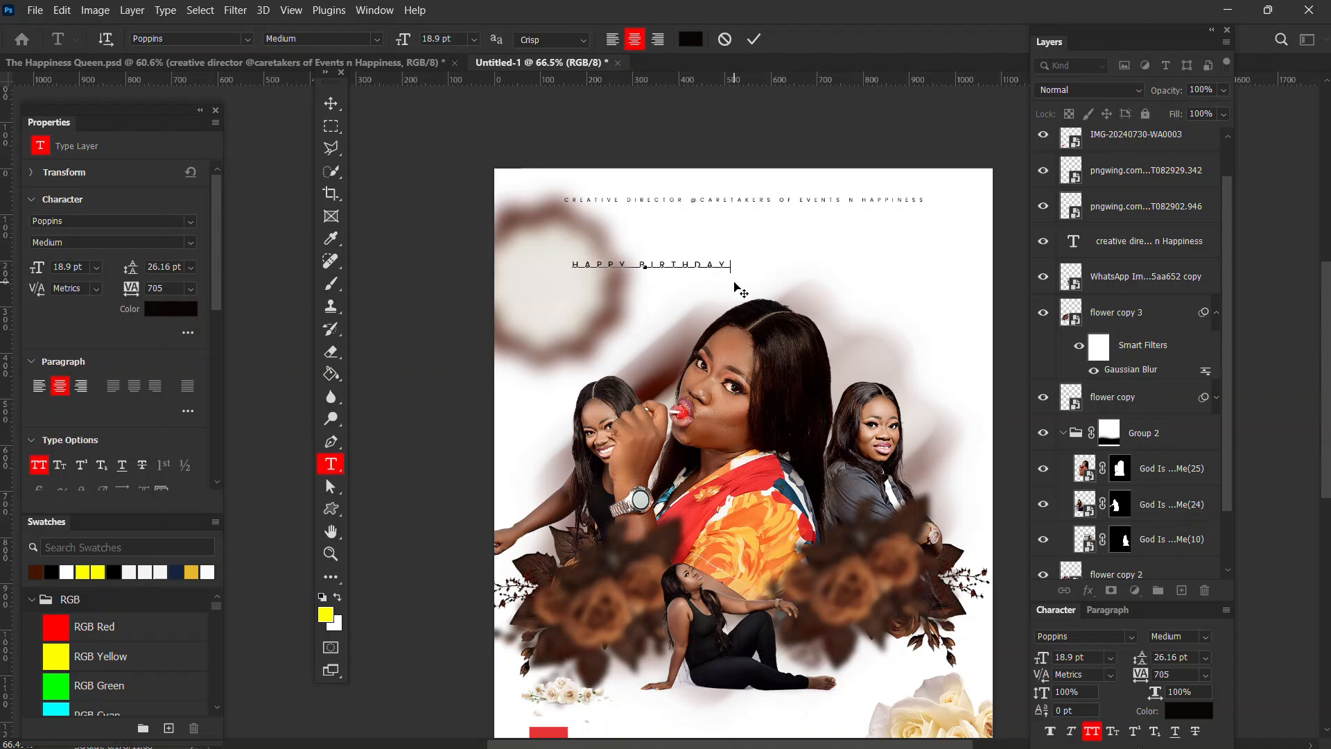
pyautogui.press('ctrl')
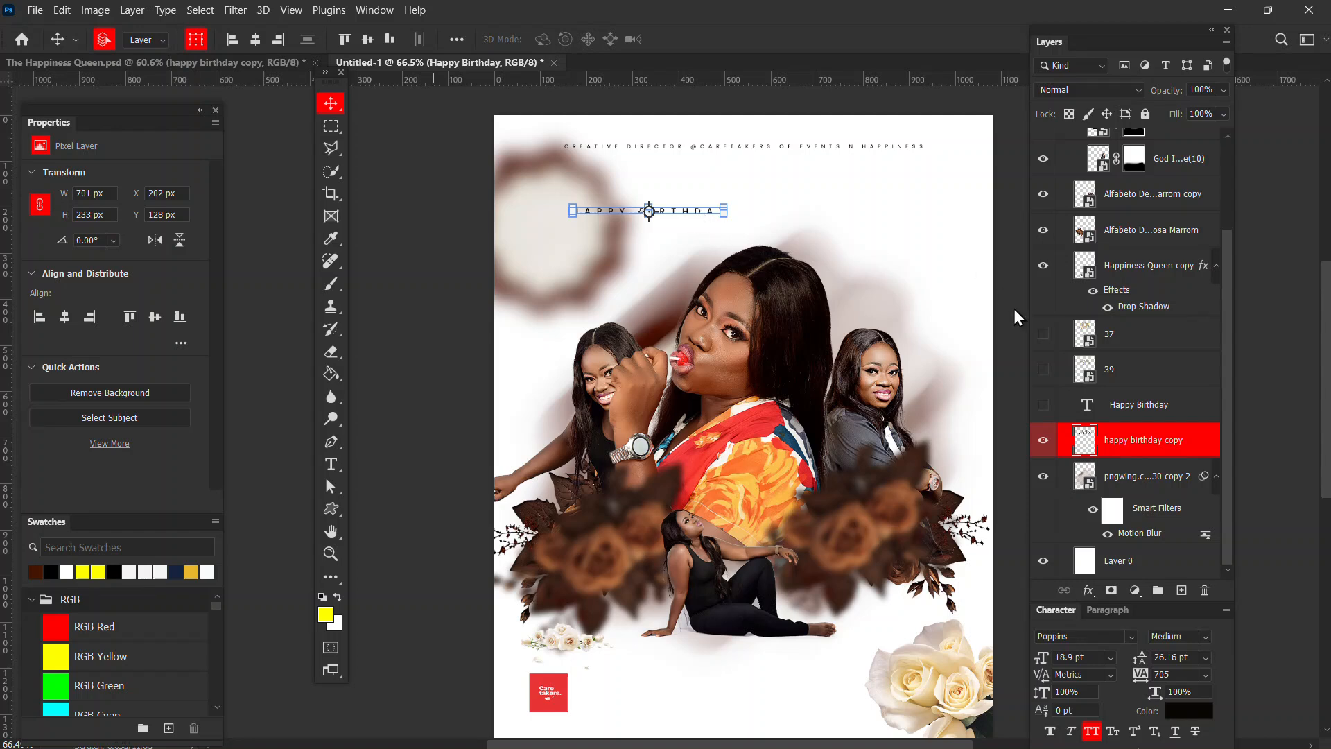
# - Set the font of the "Happy Birthday" text to Cinzel Bold
pyautogui.click(1086, 637)
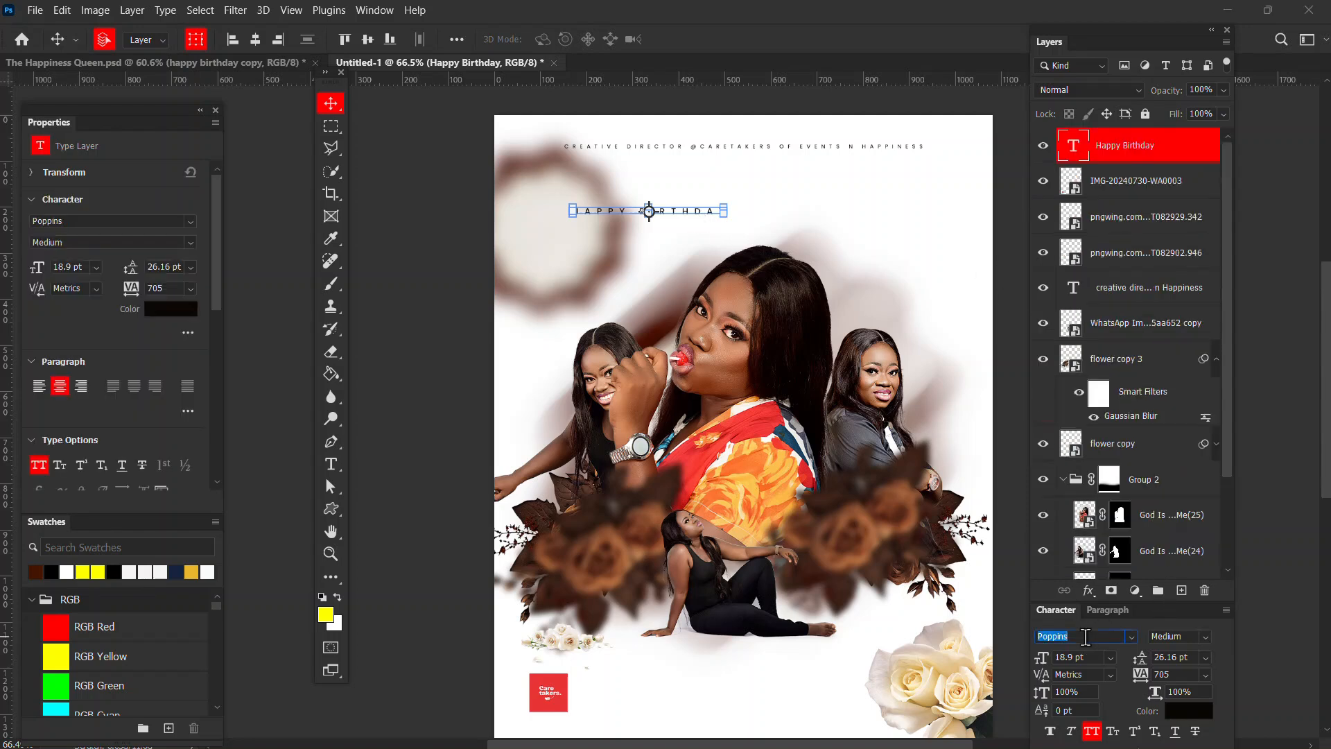
pyautogui.write('cincle')
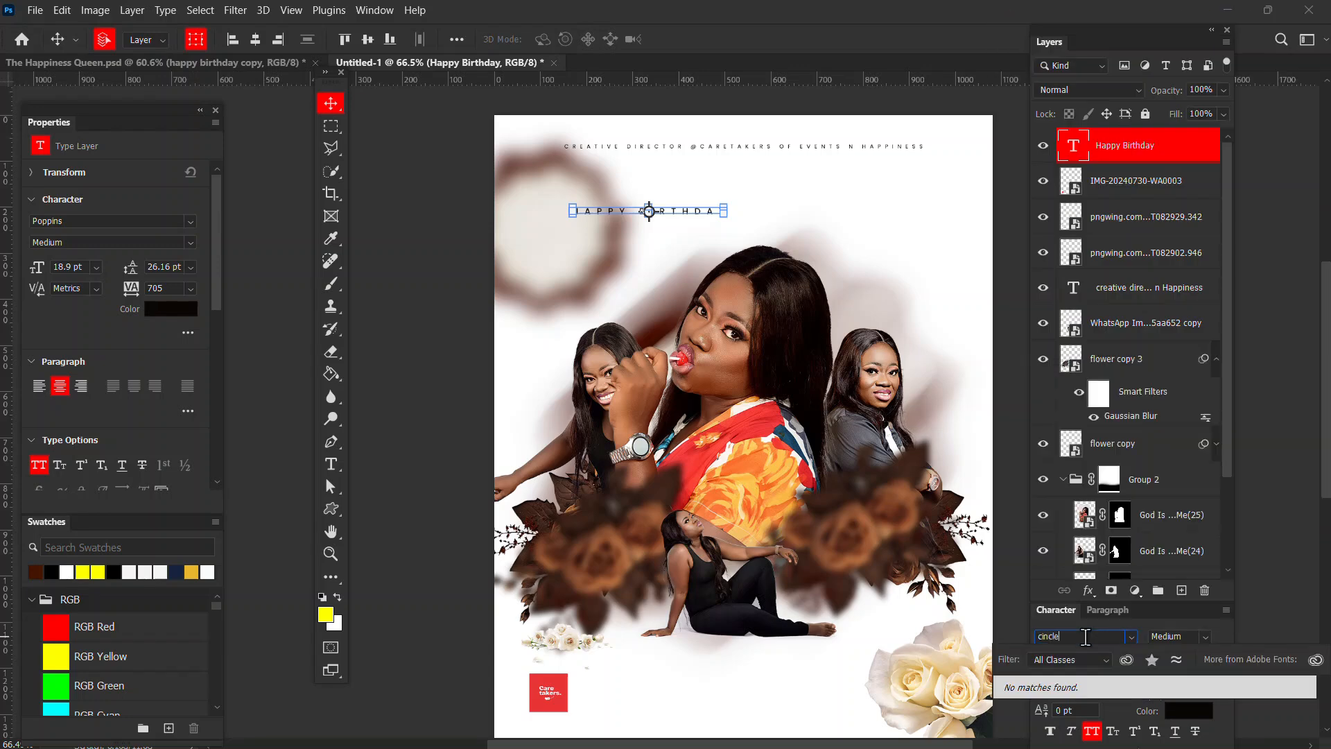
pyautogui.press('BackSpace')
pyautogui.press('BackSpace')
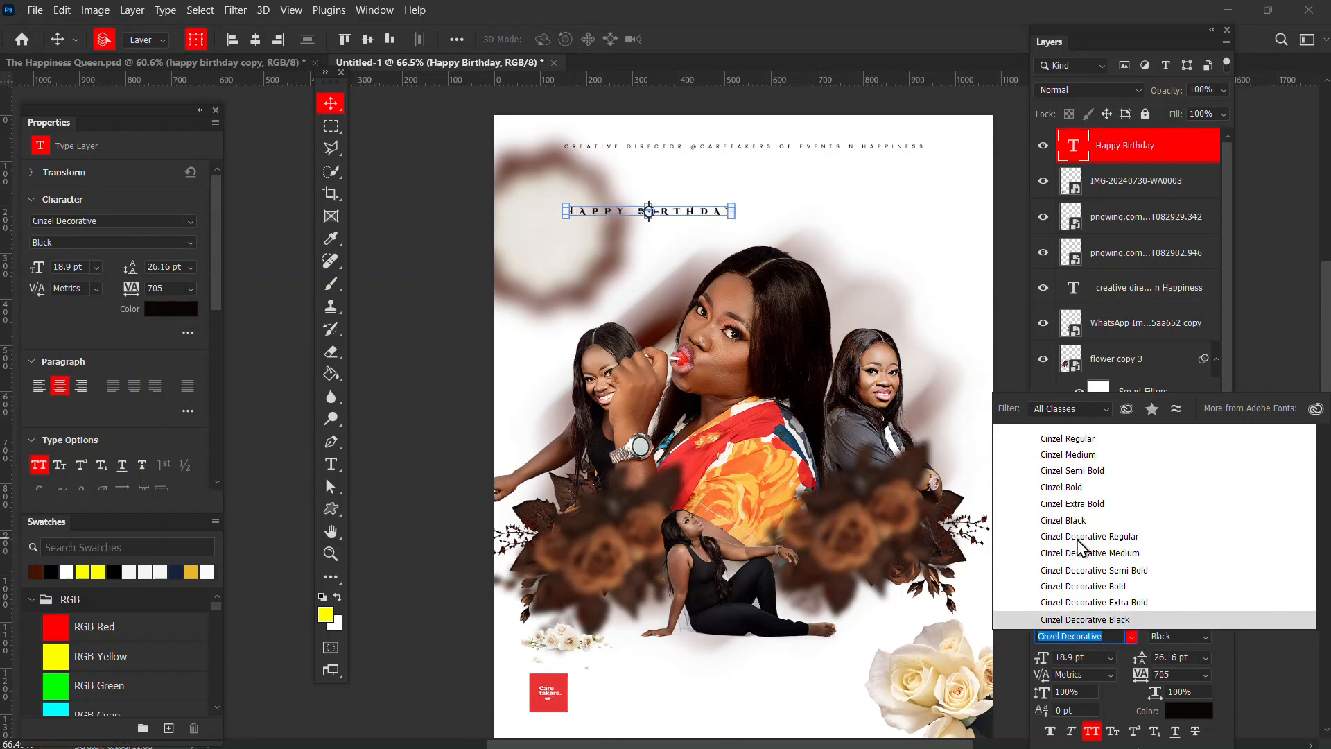
pyautogui.click(1075, 489)
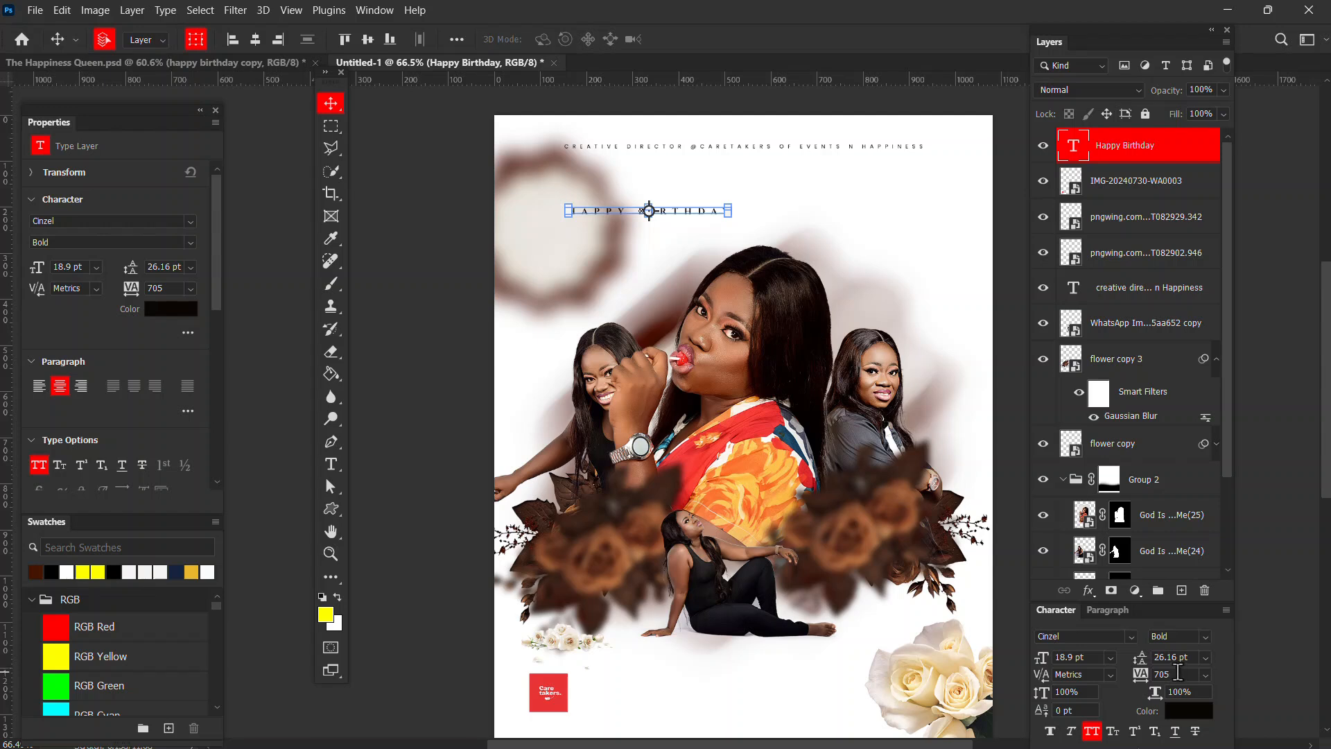
# - Set the tracking of the Happy Birthday text layer to 0
pyautogui.click(1172, 674)
pyautogui.write('0')
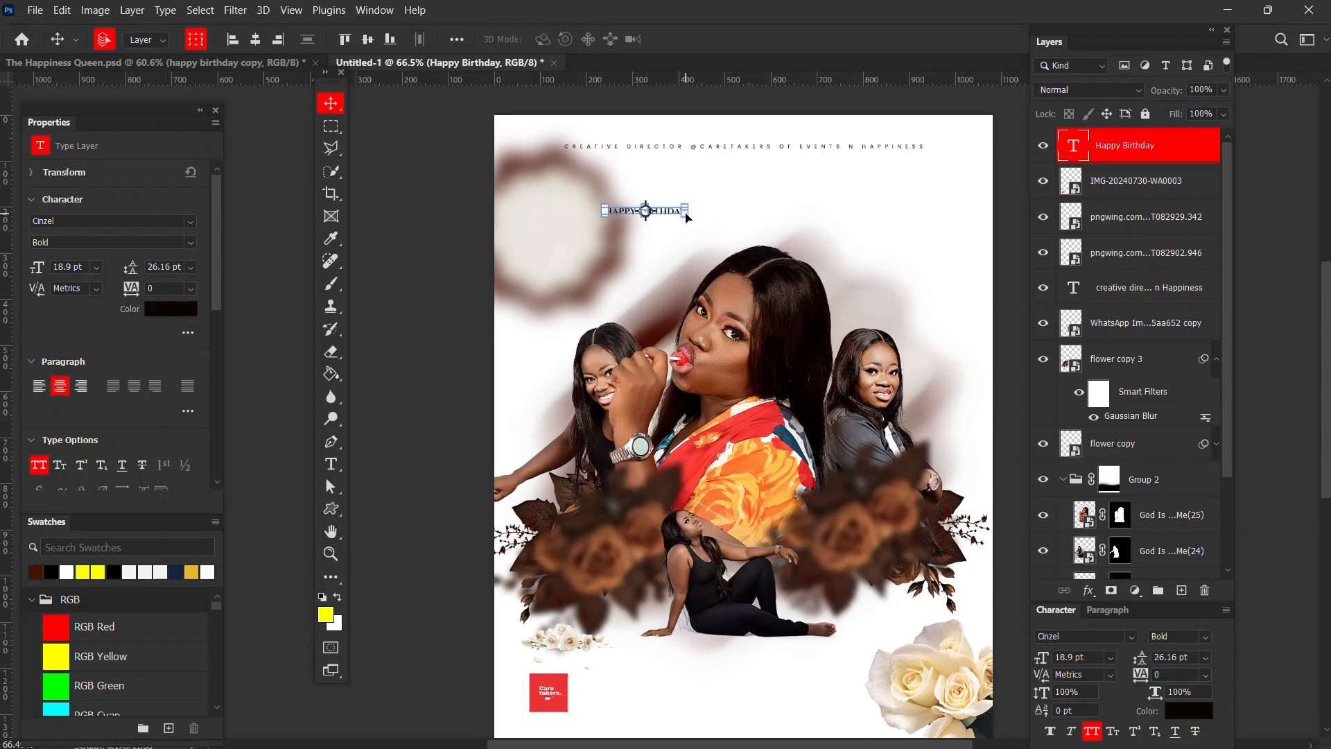
# - Enlarge the Happy Birthday text to about 82 pt and set its font to Playfair Display Regular
pyautogui.click(684, 217)
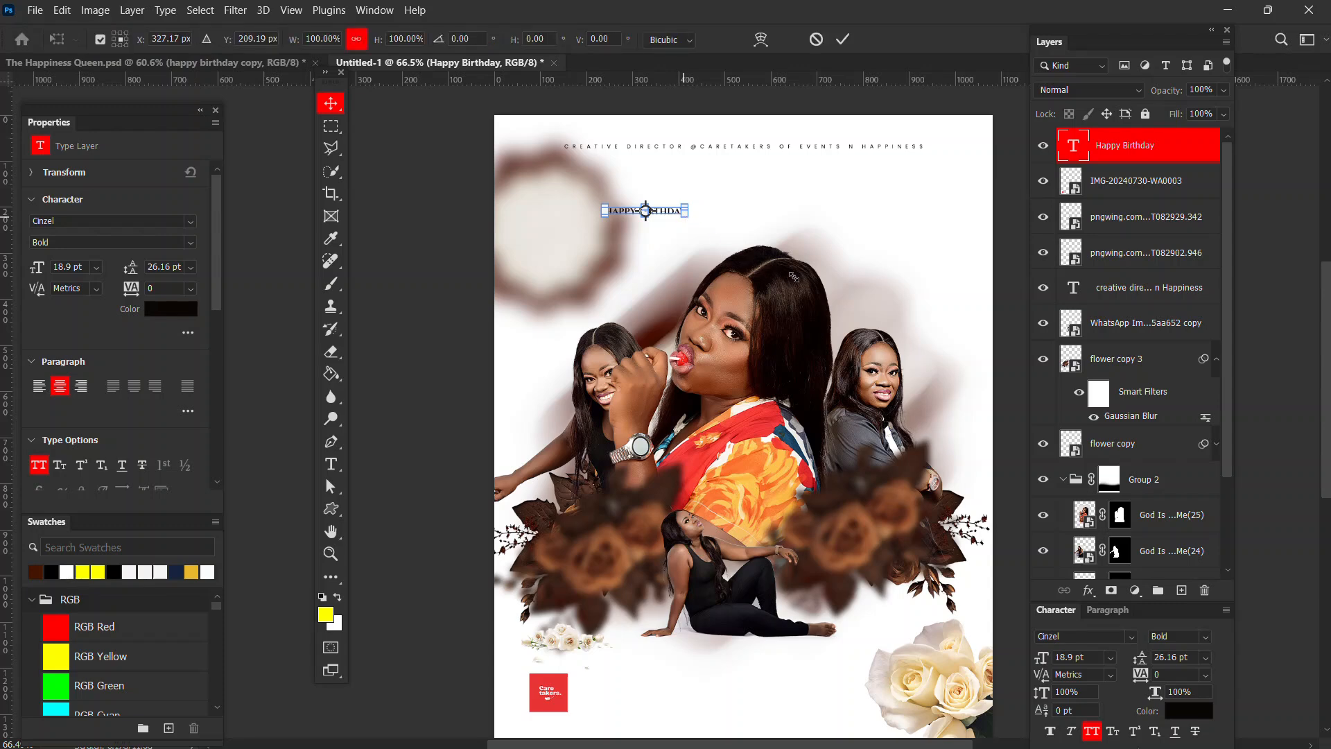
pyautogui.moveTo(830, 284); pyautogui.dragTo(929, 305)
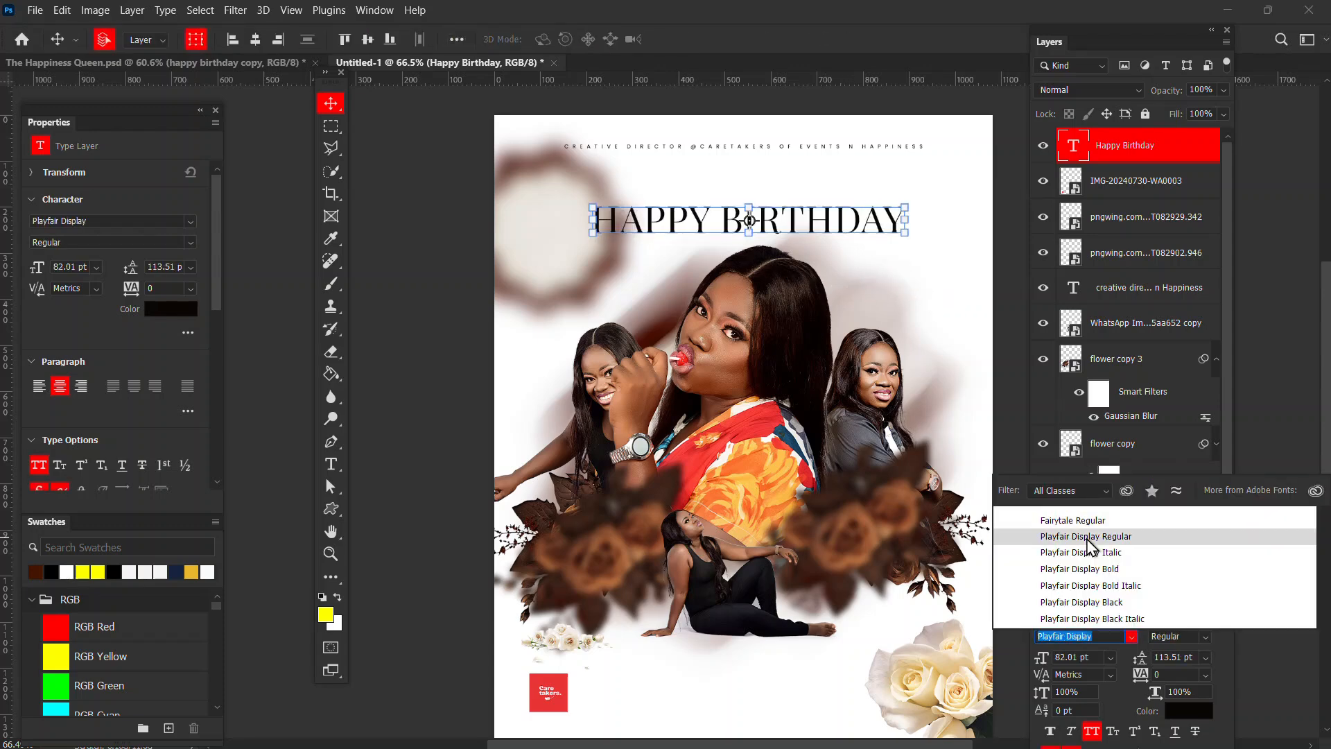
pyautogui.click(1091, 538)
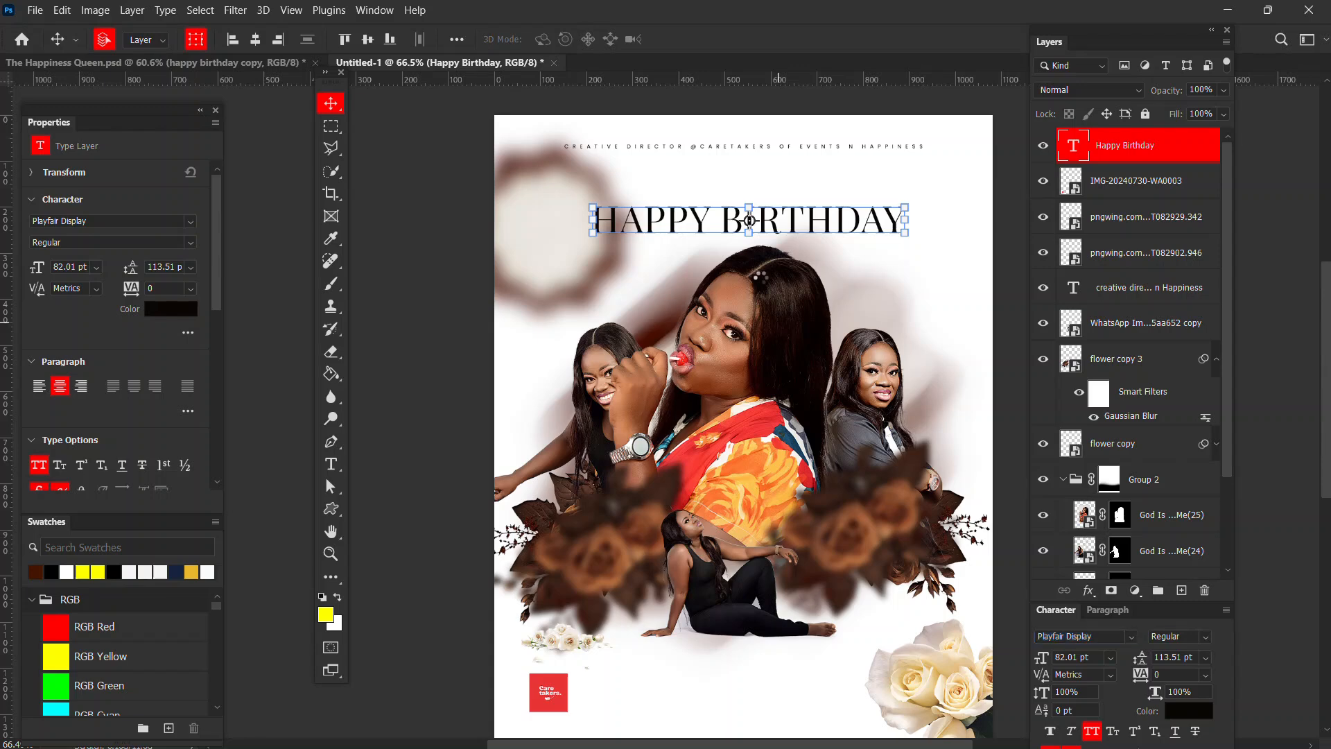
# - Break the Happy Birthday heading into two lines, with BIRTHDAY starting the second line
pyautogui.scroll(1, 749, 220)
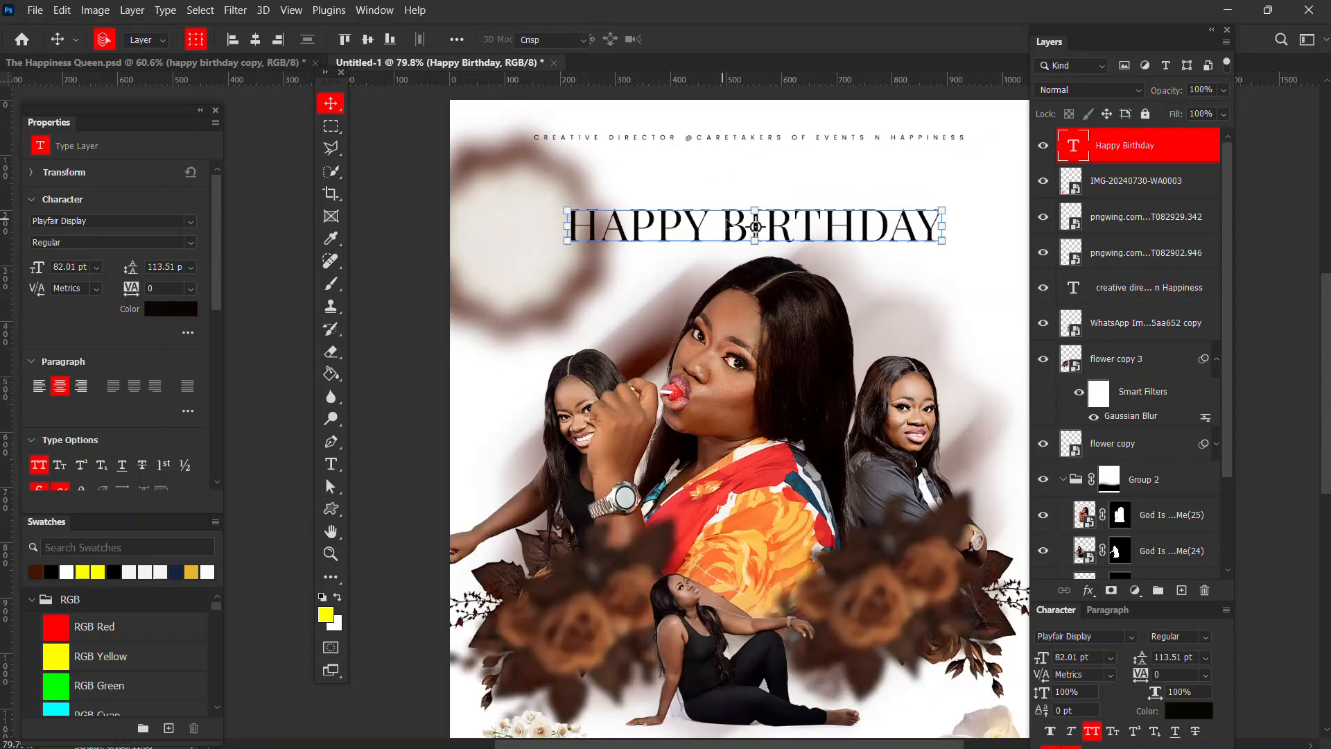
pyautogui.doubleClick(728, 220)
pyautogui.click(726, 218)
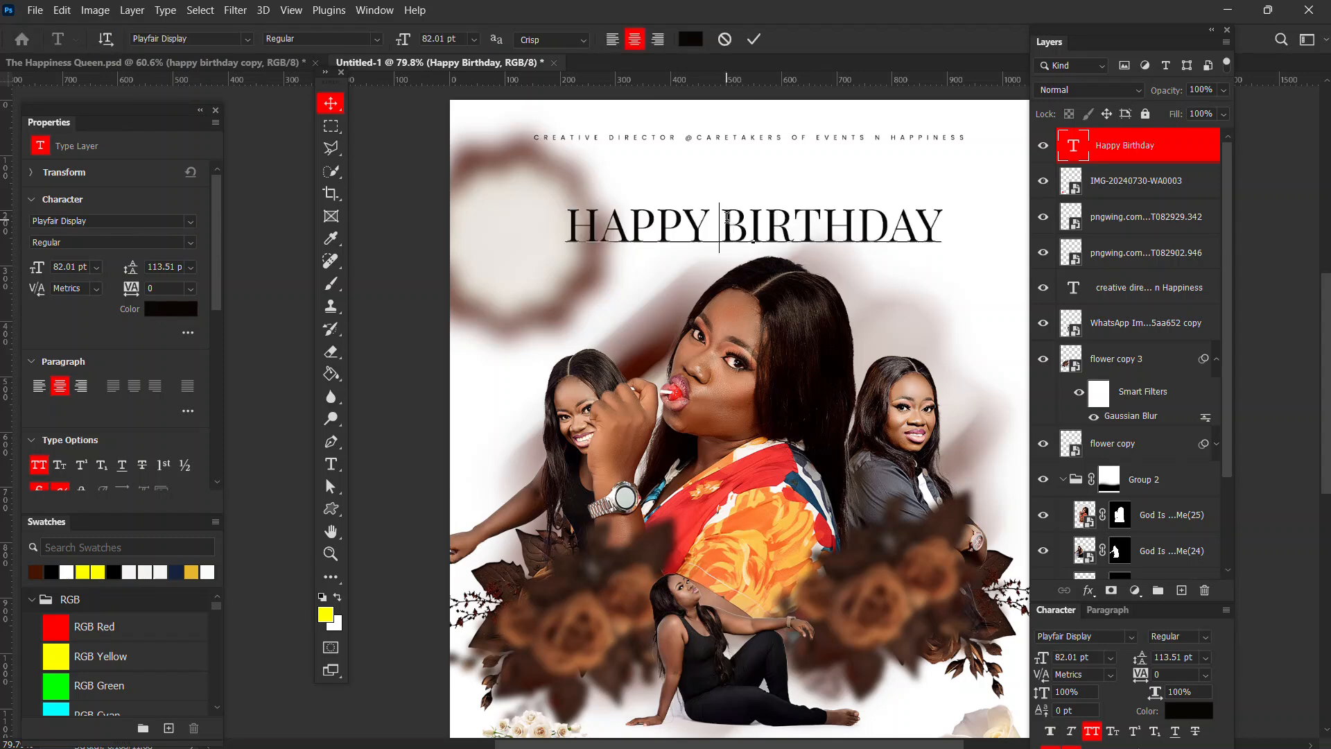
pyautogui.press('Left')
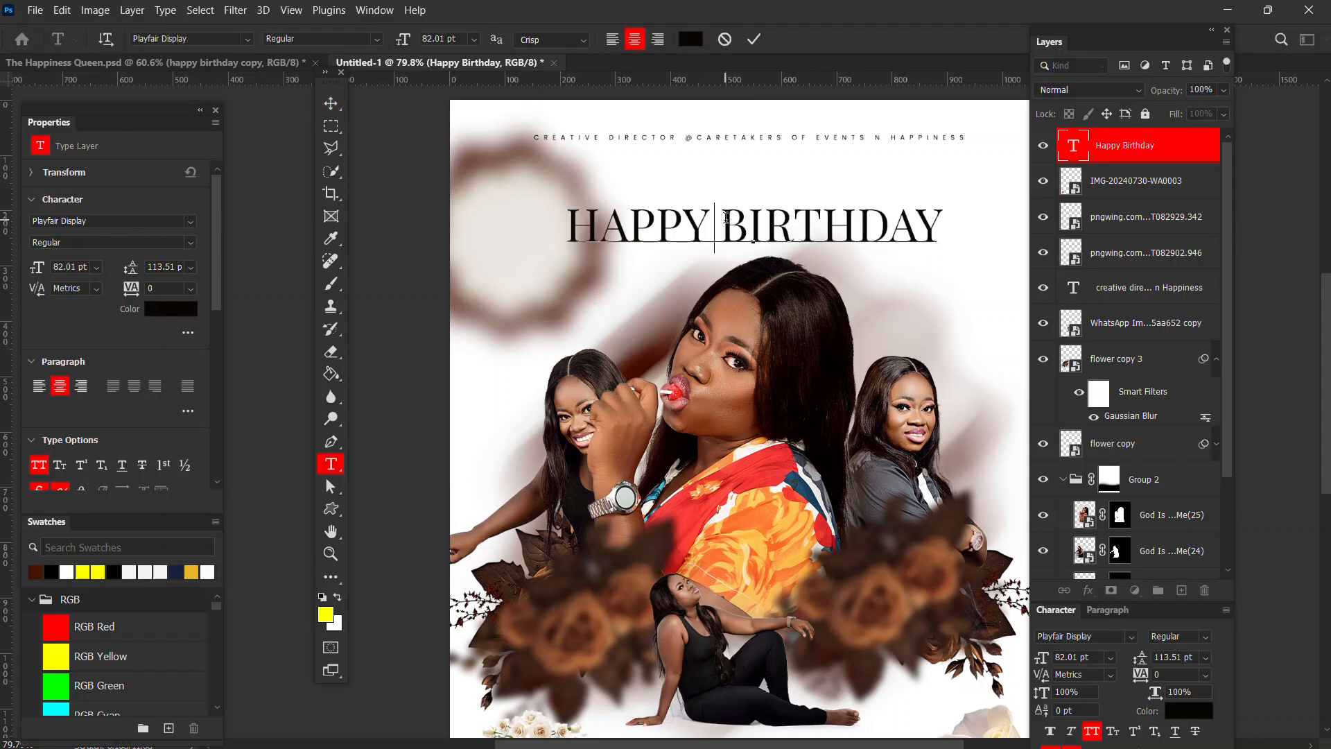
pyautogui.press('Delete')
pyautogui.press('Return')
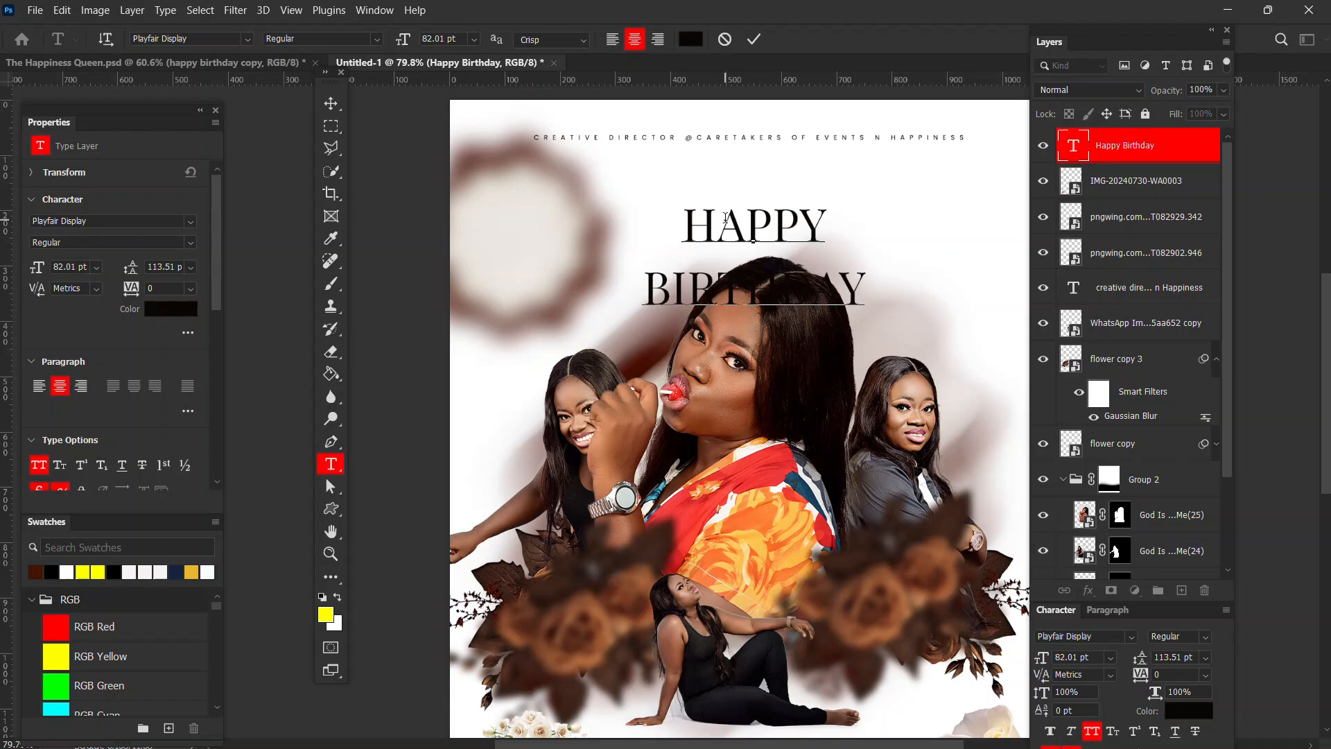
# - Set the leading of the whole two-line heading to 81 pt
pyautogui.hotkey('ctrl', 'a')
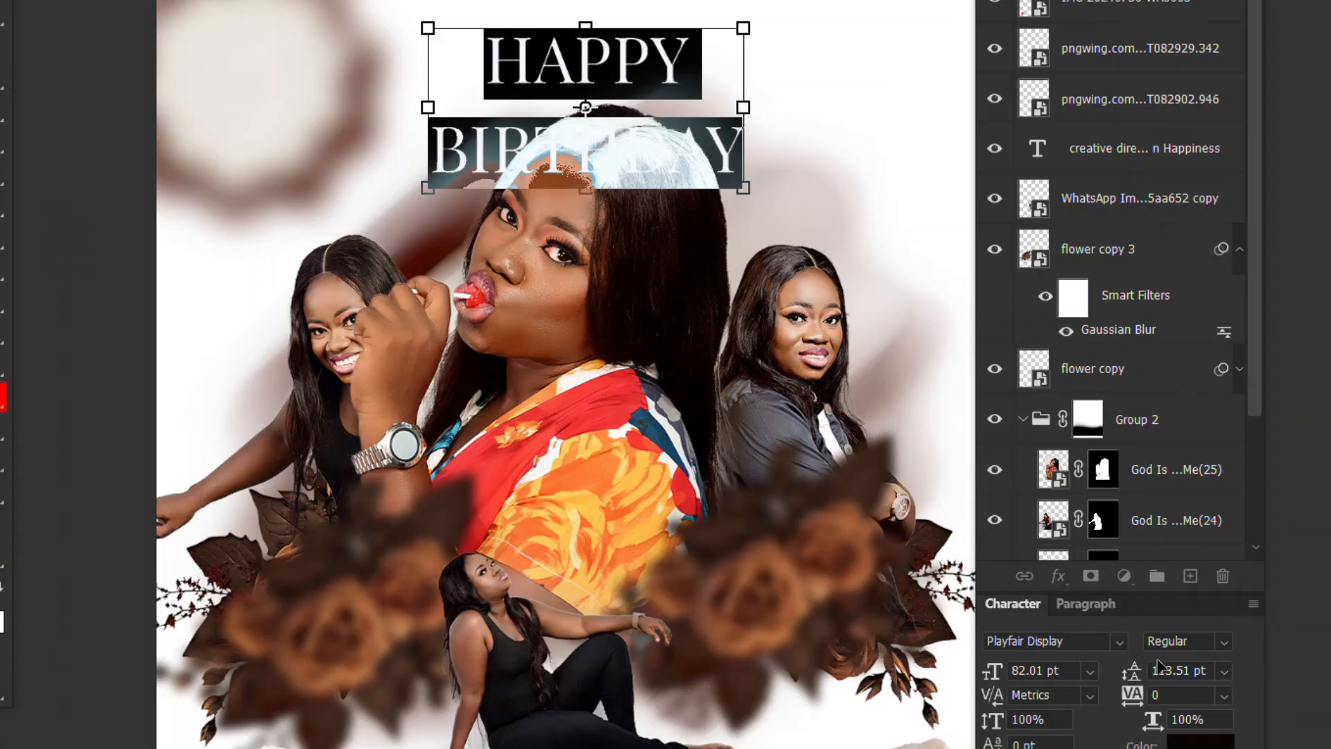
pyautogui.moveTo(1132, 672); pyautogui.dragTo(1098, 665)
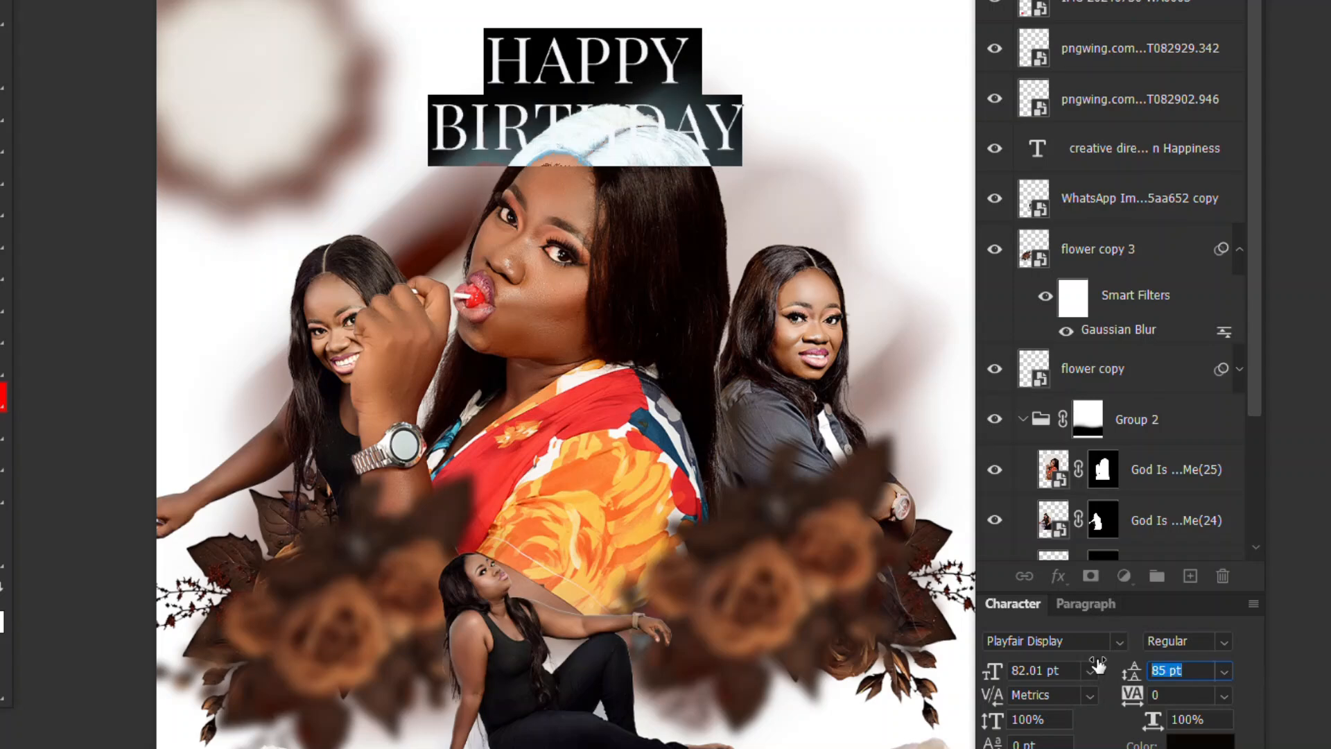
pyautogui.moveTo(1098, 665); pyautogui.dragTo(1093, 664)
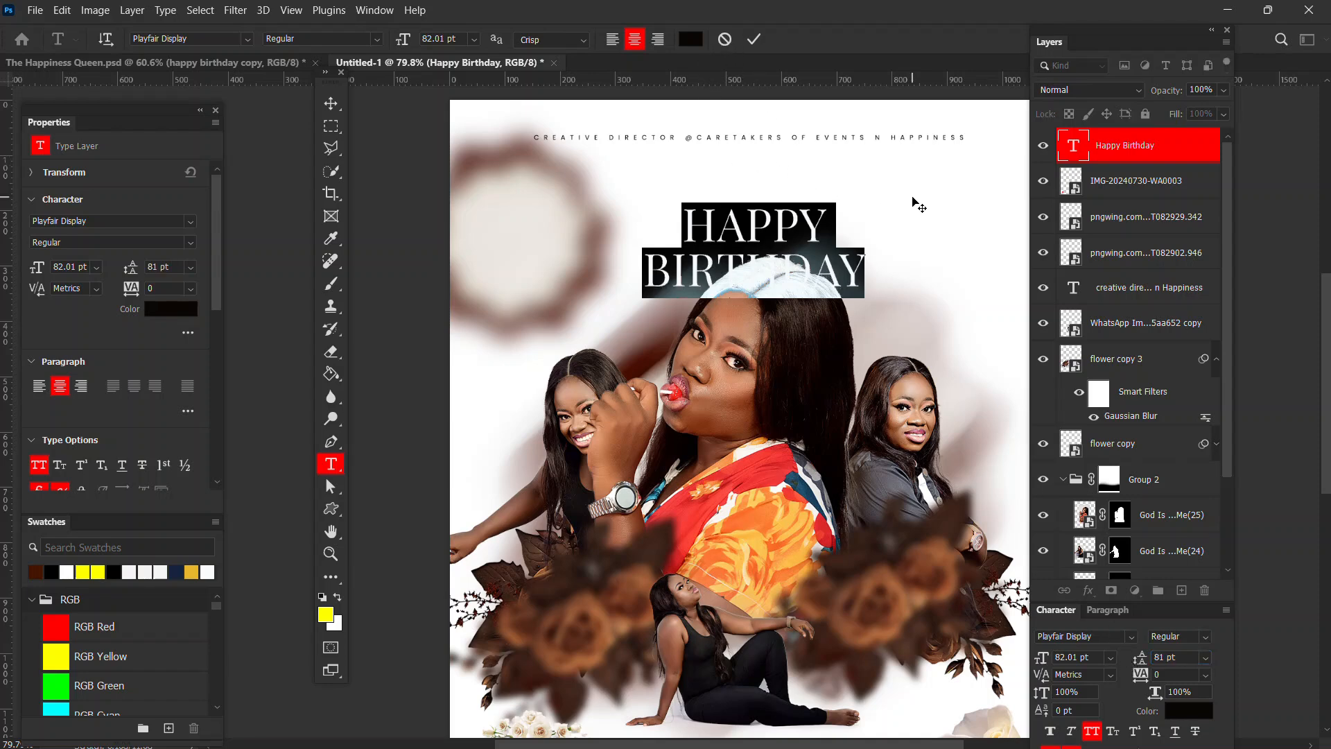
pyautogui.click(331, 103)
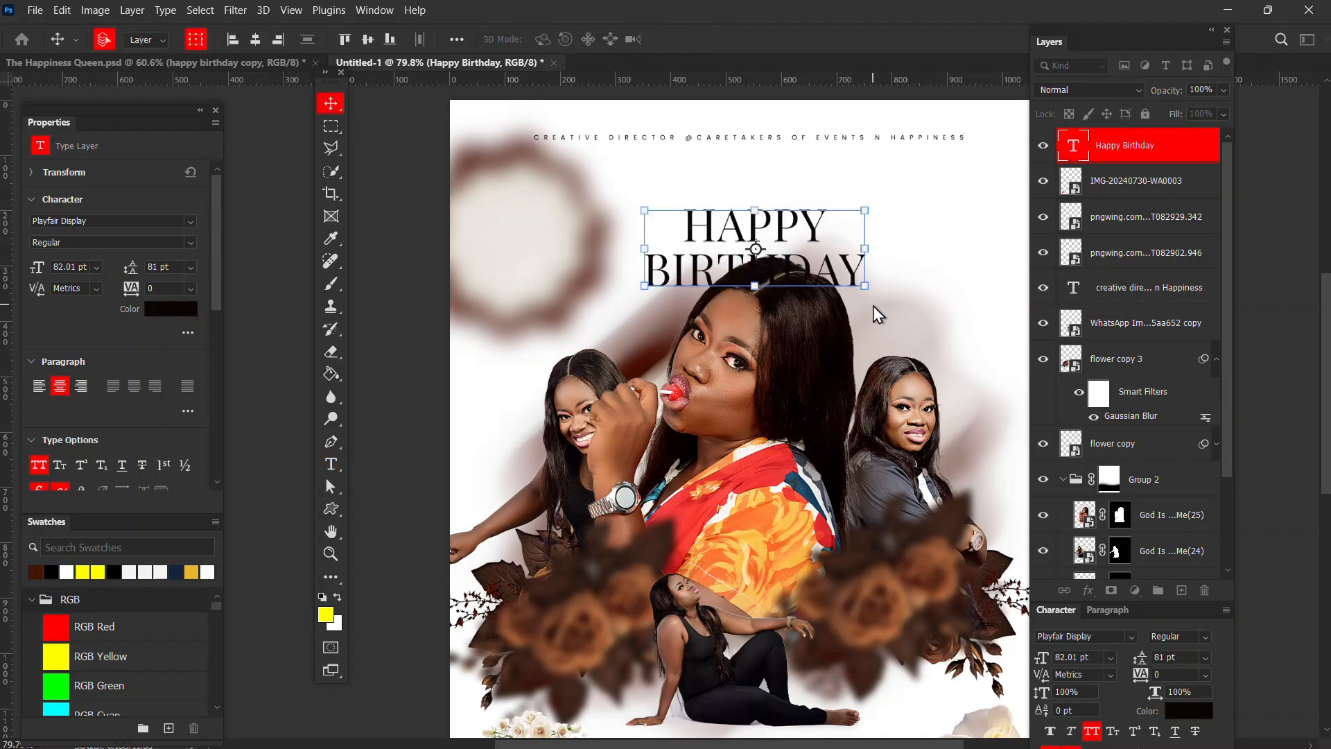
# - Scale the Happy Birthday heading up proportionally from its center to about 145%
pyautogui.hotkey('ctrl', 't')
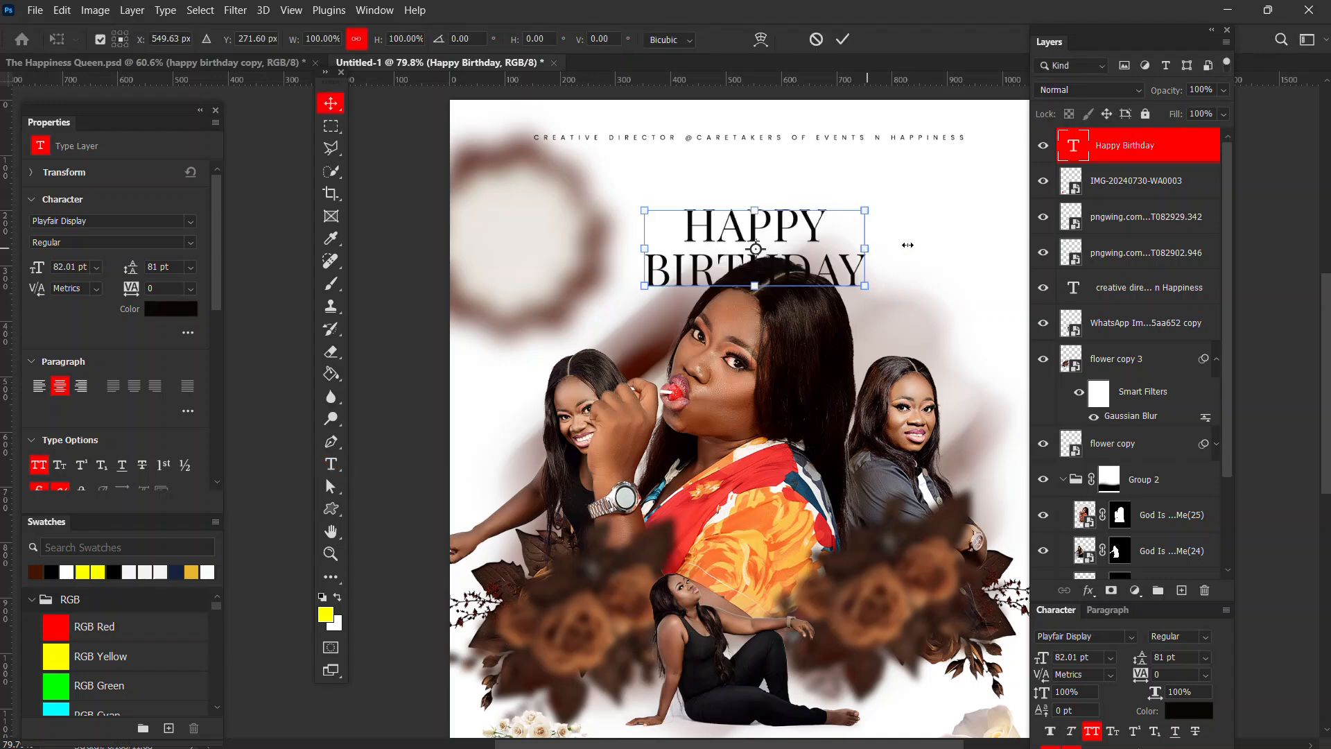
pyautogui.moveTo(915, 245); pyautogui.dragTo(918, 245)
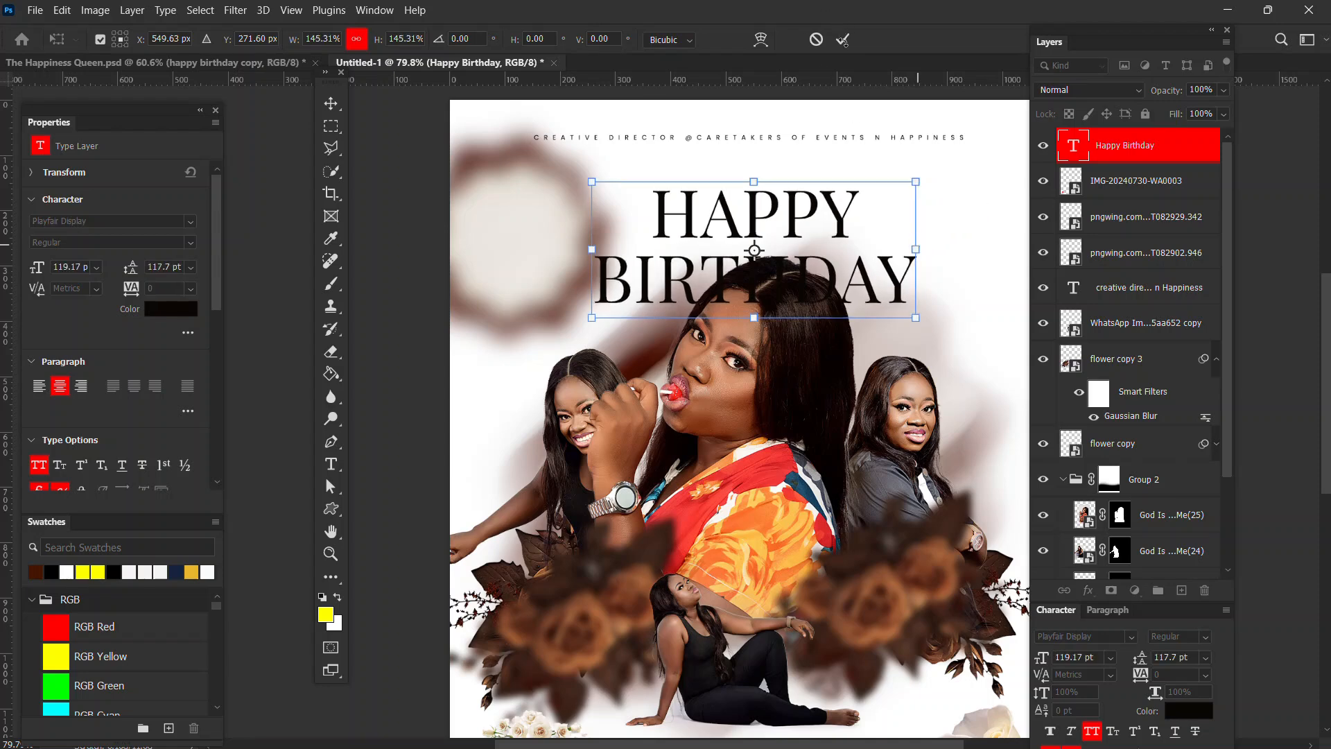
pyautogui.click(843, 39)
# - Group the layers from flower copy 3 up to IMG-20240730-WA0003 and name the group "design"
pyautogui.scroll(-7, 809, 290)
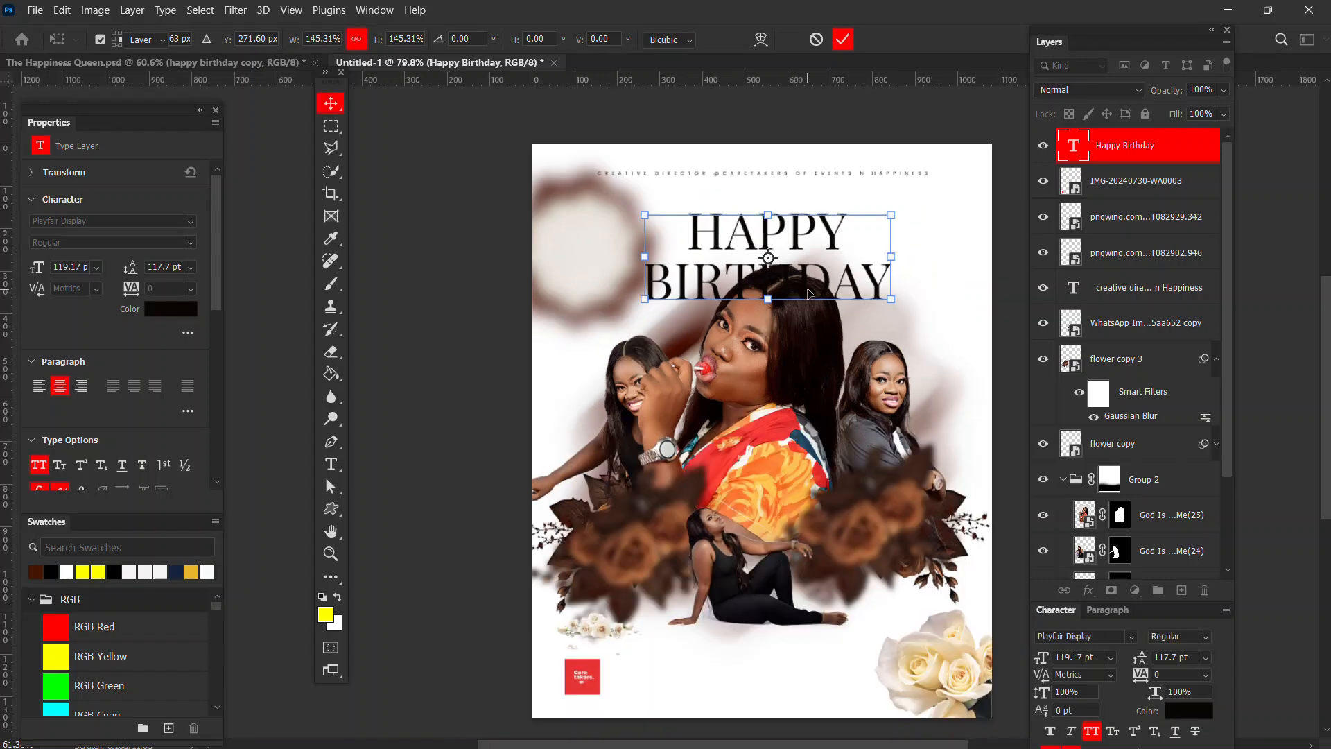
pyautogui.moveTo(851, 350); pyautogui.dragTo(840, 343)
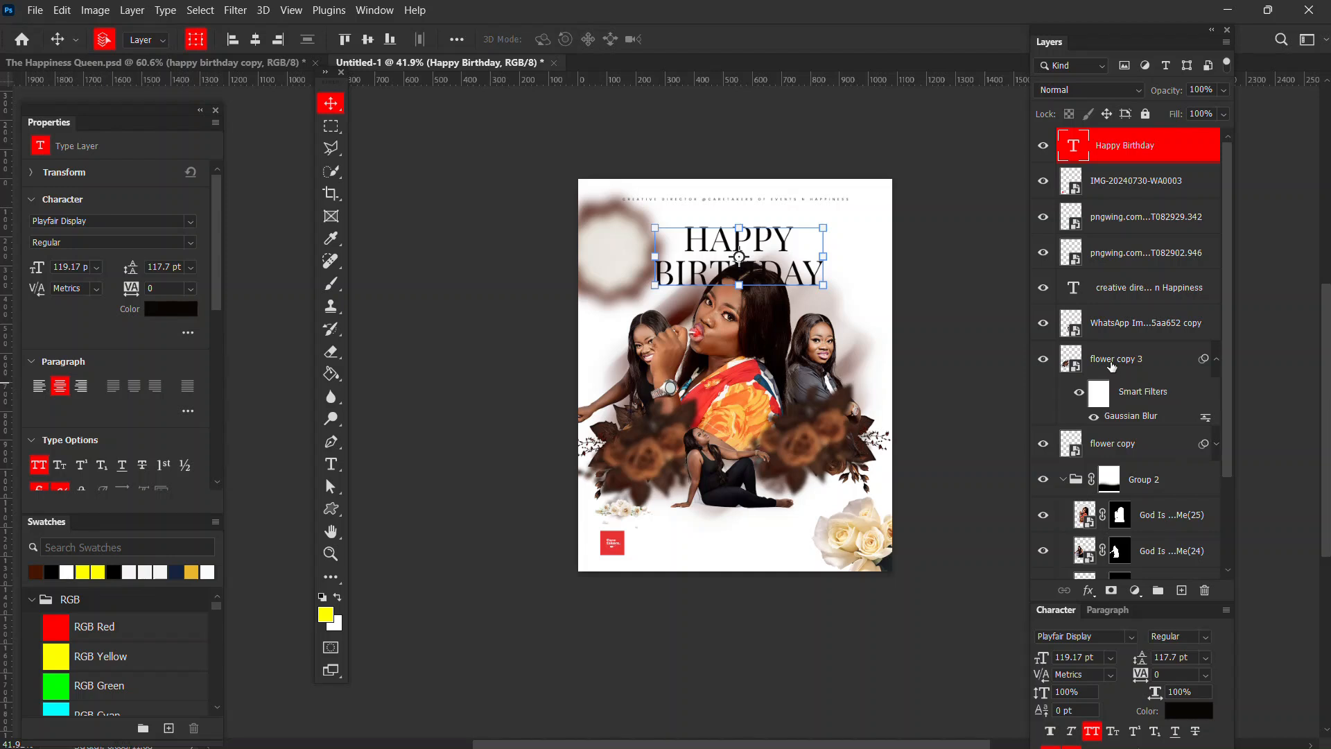
pyautogui.click(1112, 362)
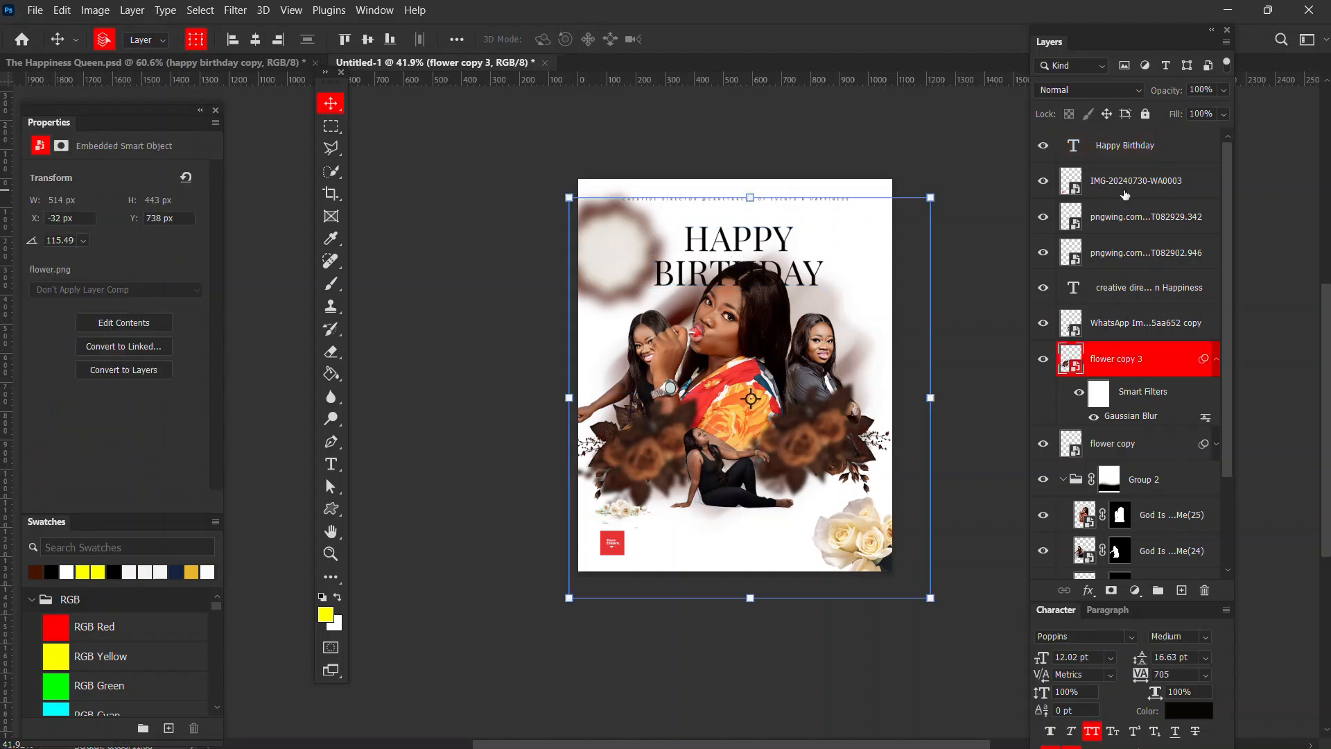
pyautogui.keyDown('shift'); pyautogui.click(1125, 195); pyautogui.keyUp('shift')
pyautogui.hotkey('ctrl', 'g')
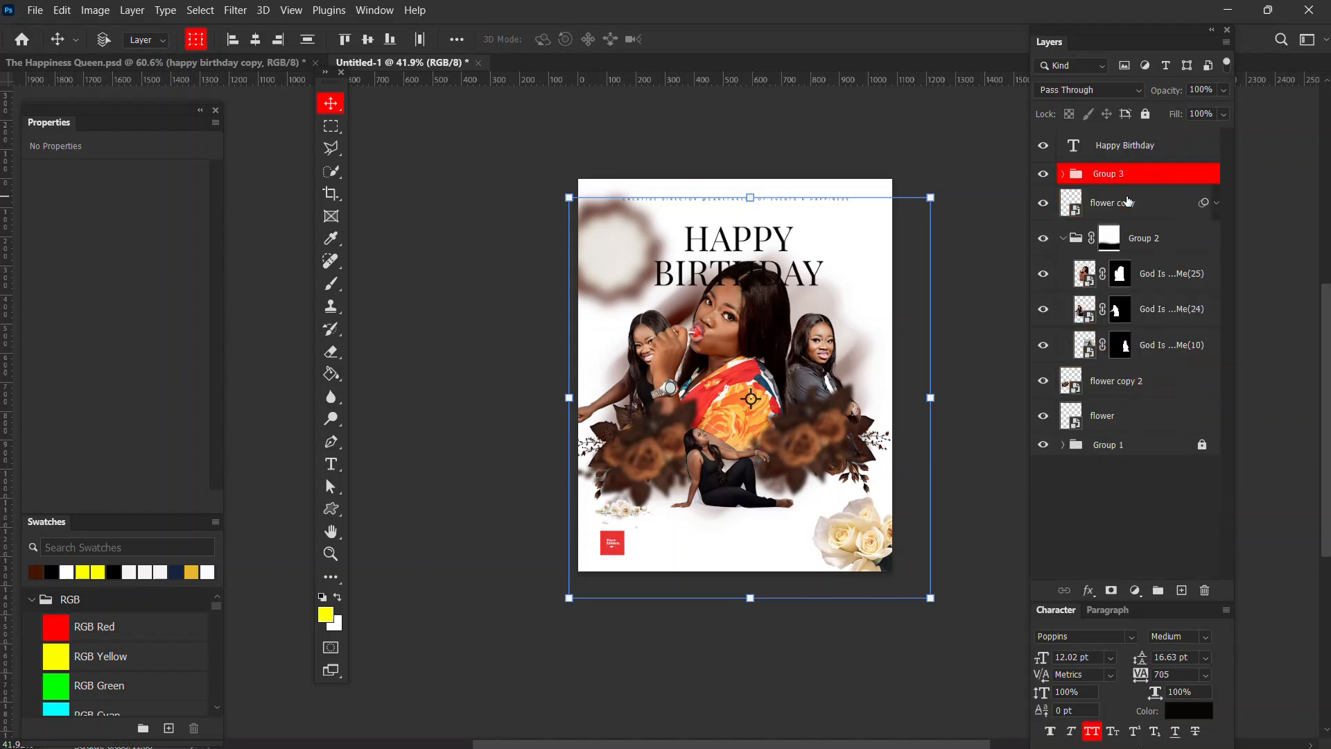
pyautogui.doubleClick(1105, 174)
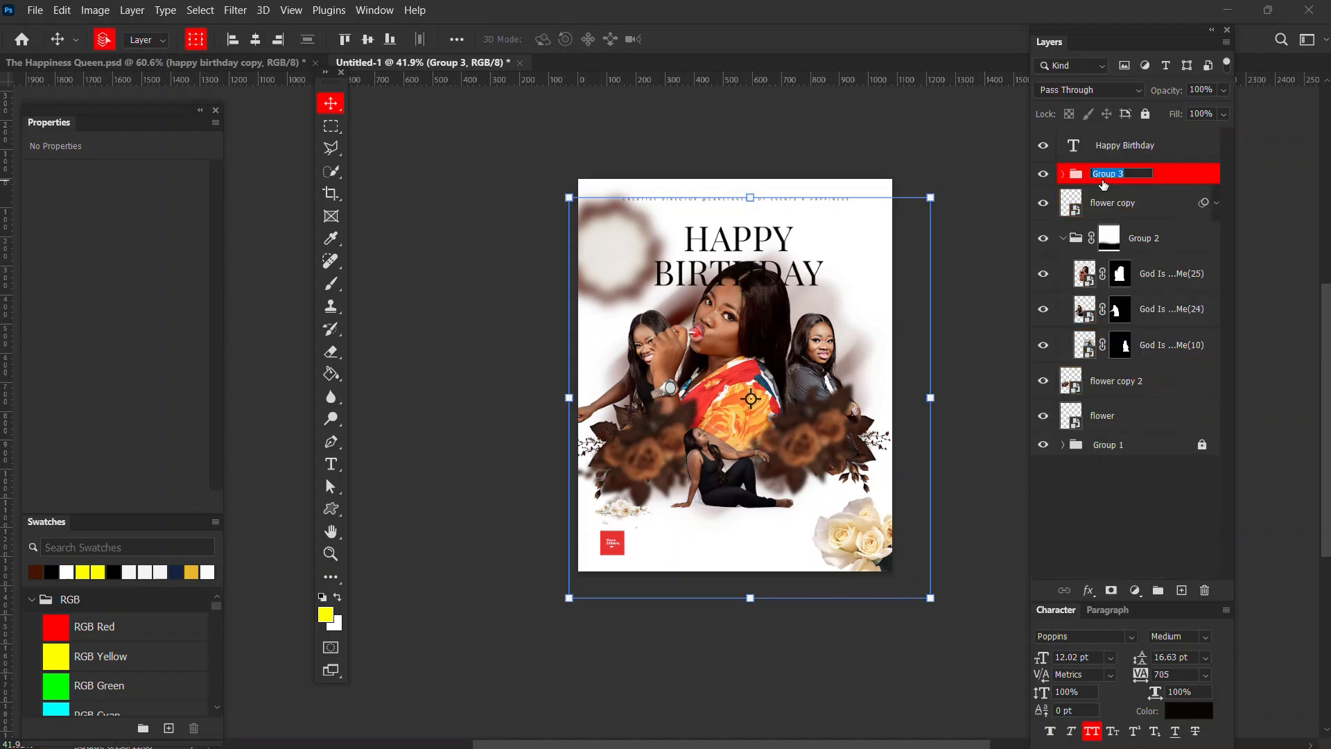
pyautogui.write('design')
pyautogui.press('Return')
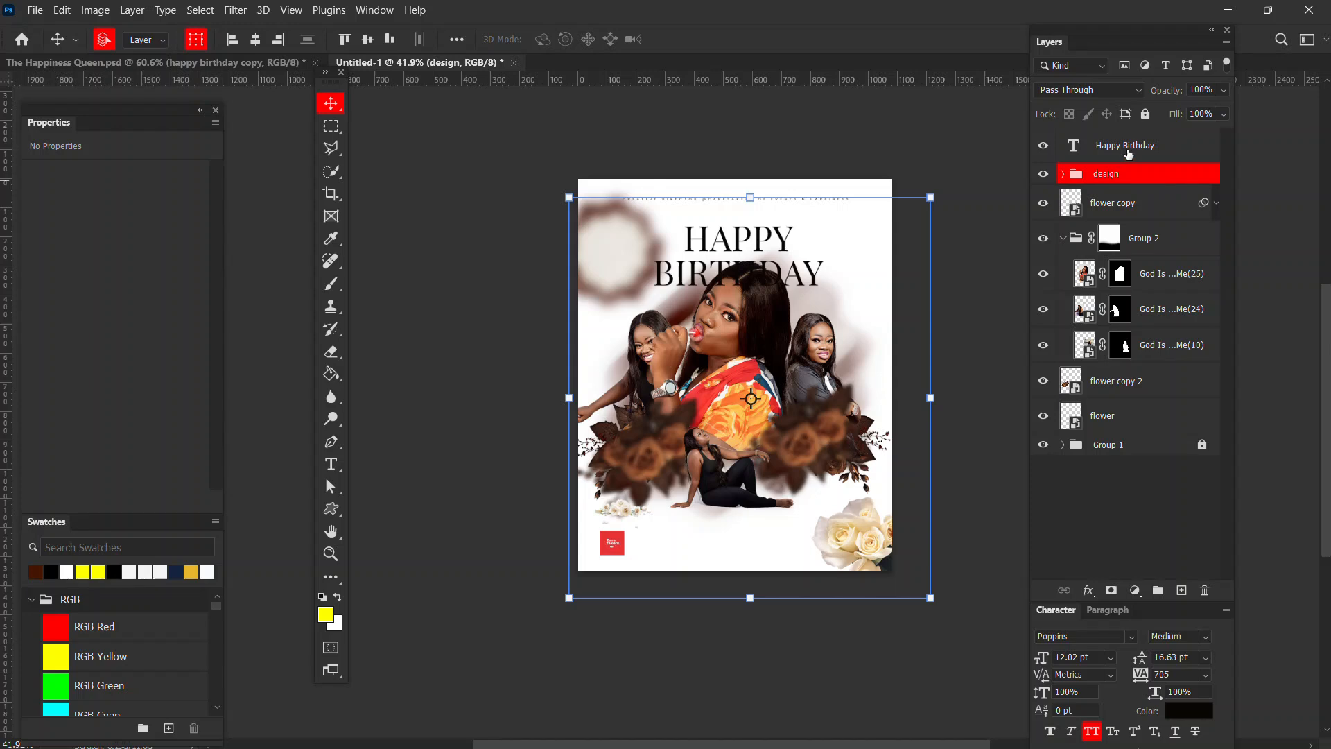
# - Place the Happy Birthday layer directly above Group 1, behind the portraits, and scale the text to about 117%
pyautogui.click(1128, 151)
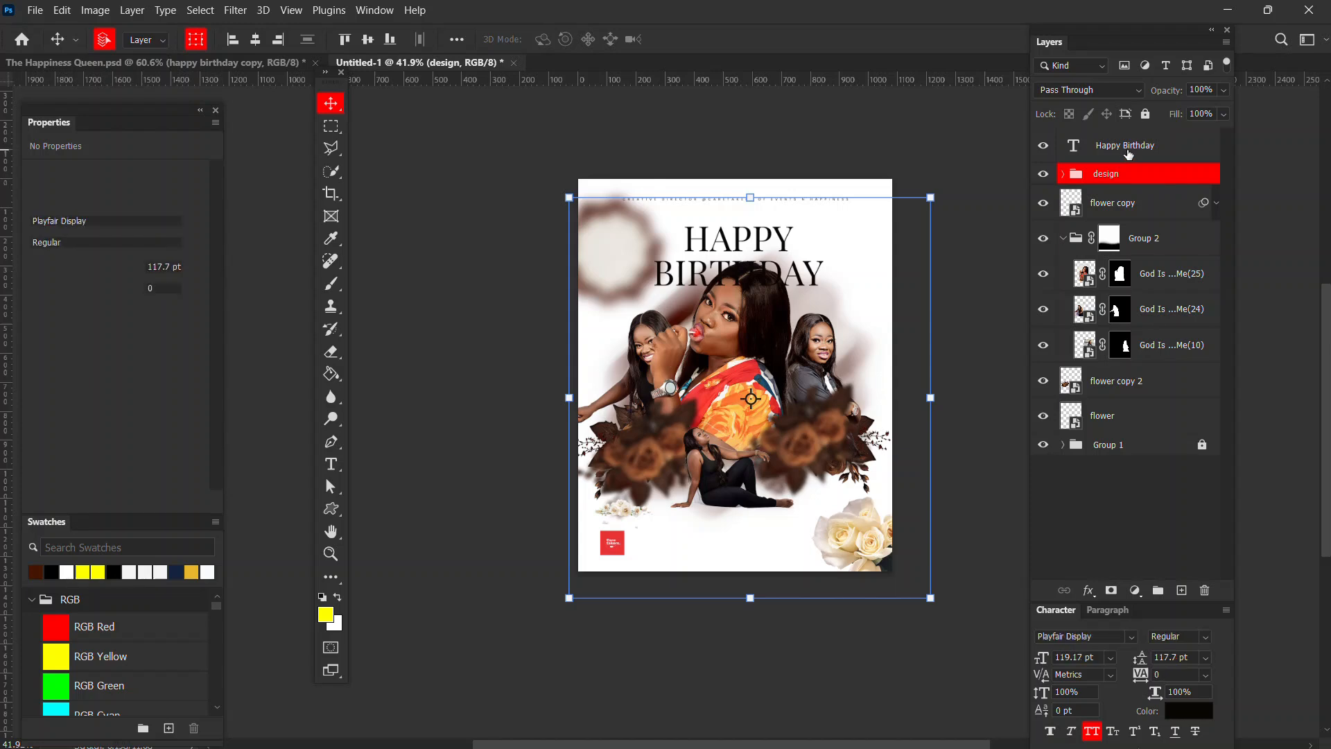
pyautogui.moveTo(1125, 146); pyautogui.dragTo(1115, 426)
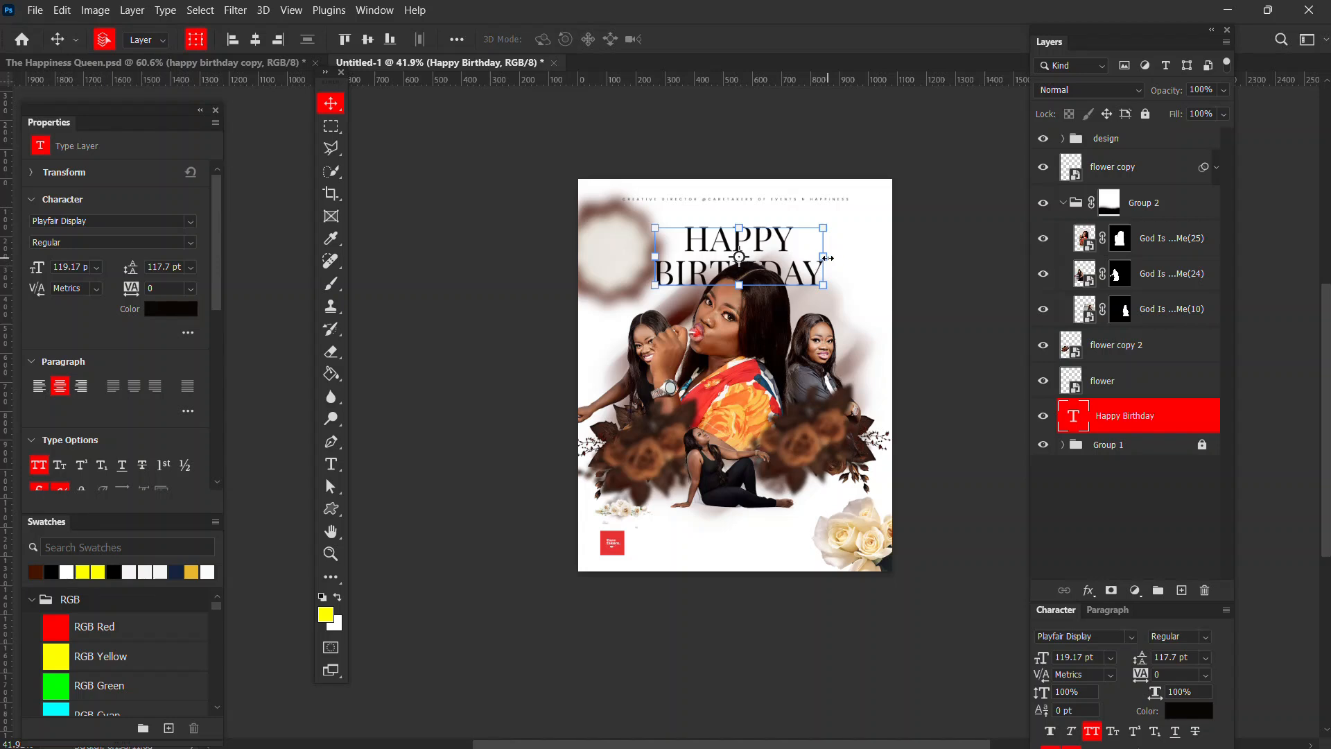
pyautogui.click(828, 257)
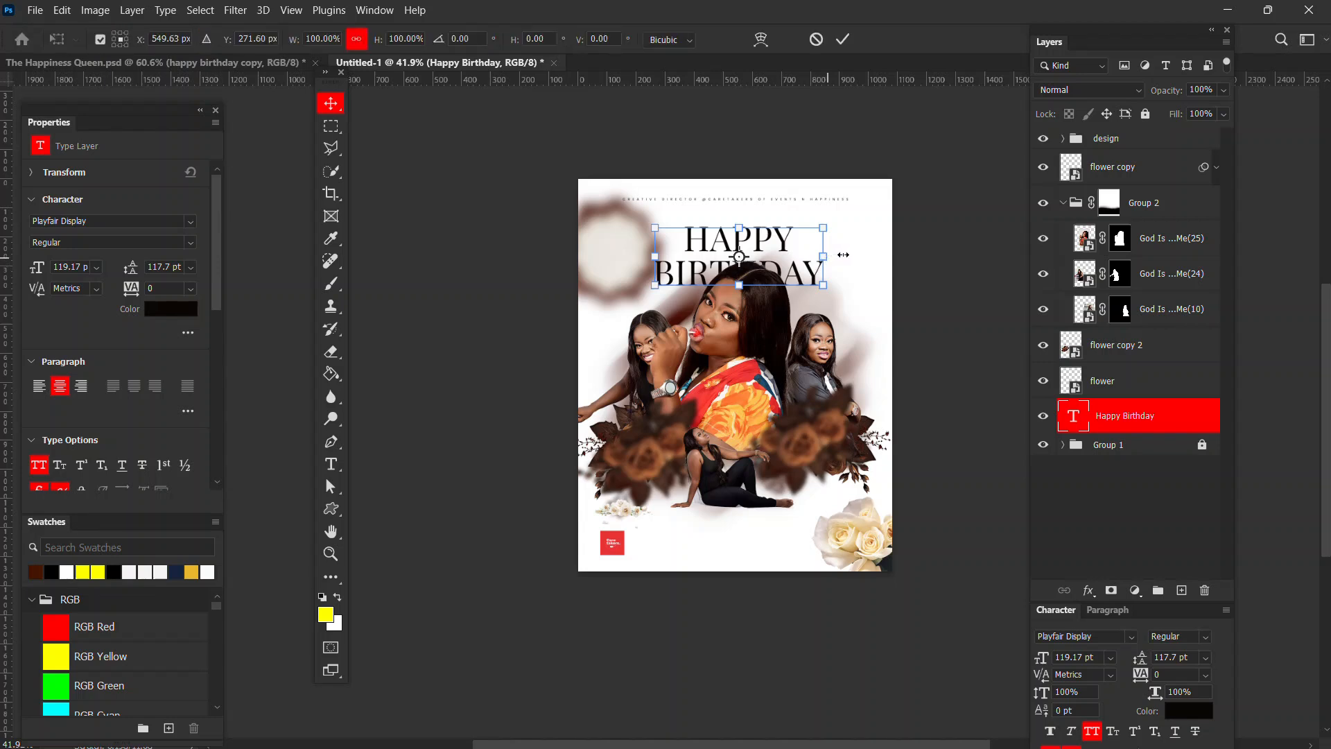
pyautogui.moveTo(843, 255); pyautogui.dragTo(842, 253)
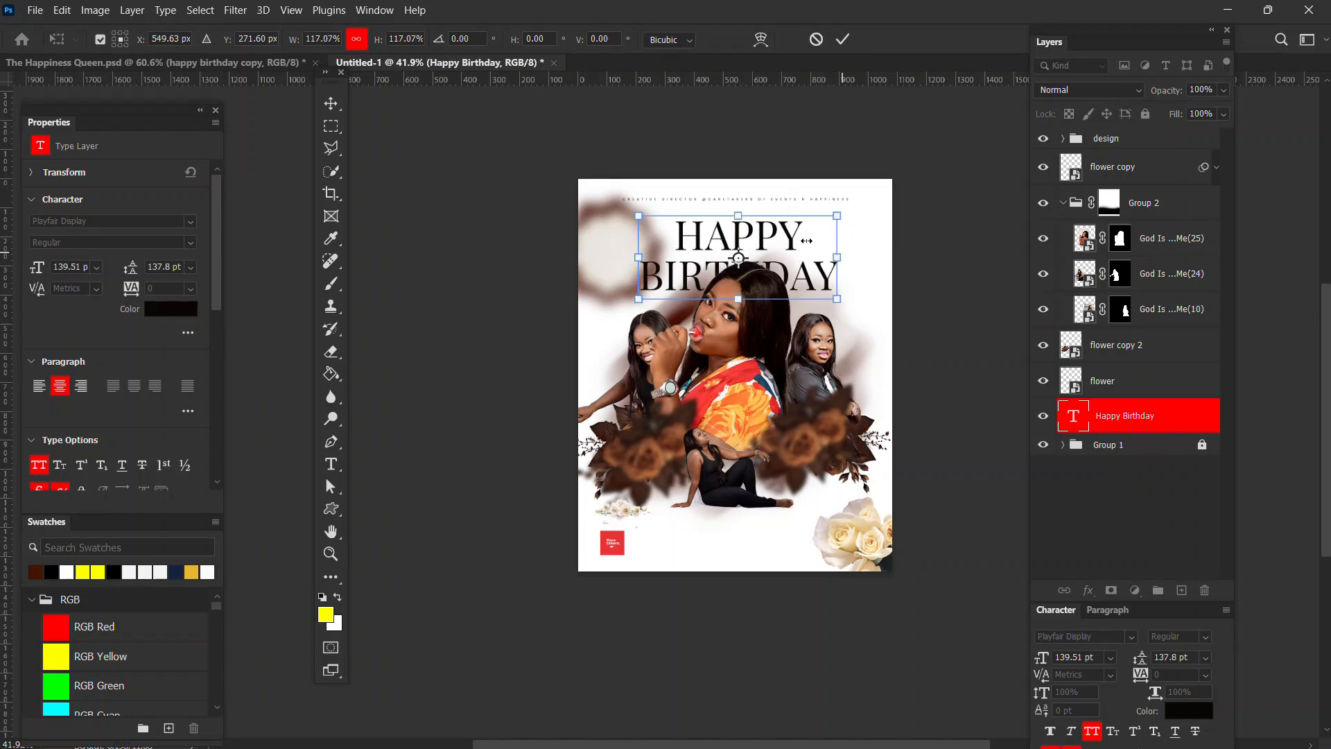
pyautogui.click(848, 40)
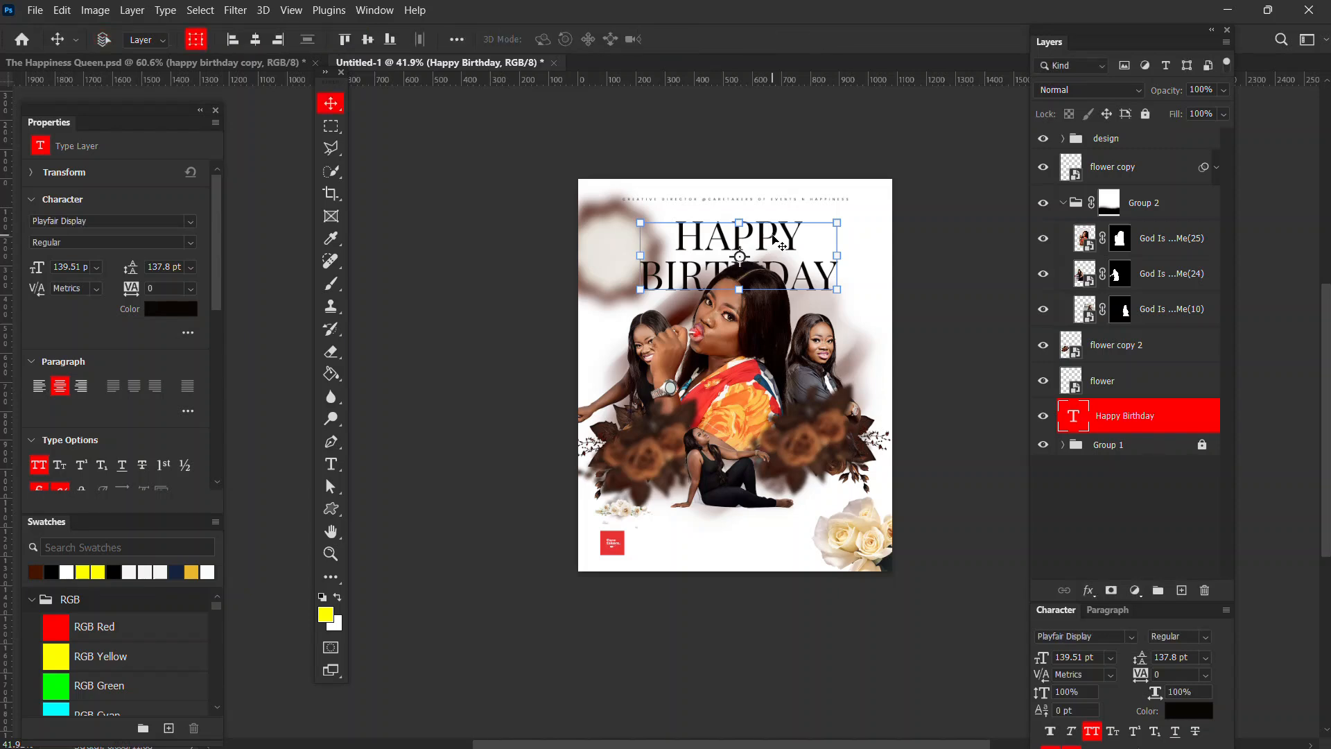
# - Duplicate the Happy Birthday text and place the copy at the bottom of the poster, below the seated woman
pyautogui.hotkey('ctrl', 'j')
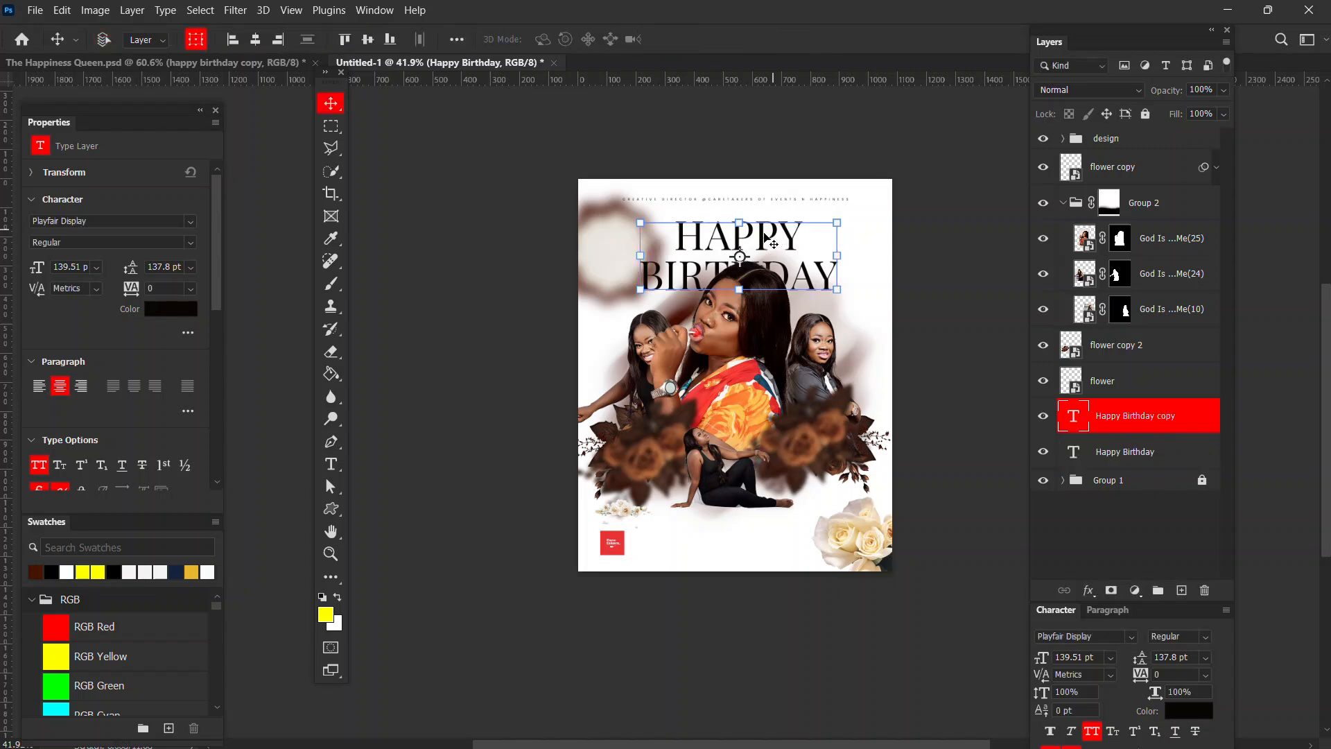
pyautogui.moveTo(766, 239); pyautogui.dragTo(753, 527)
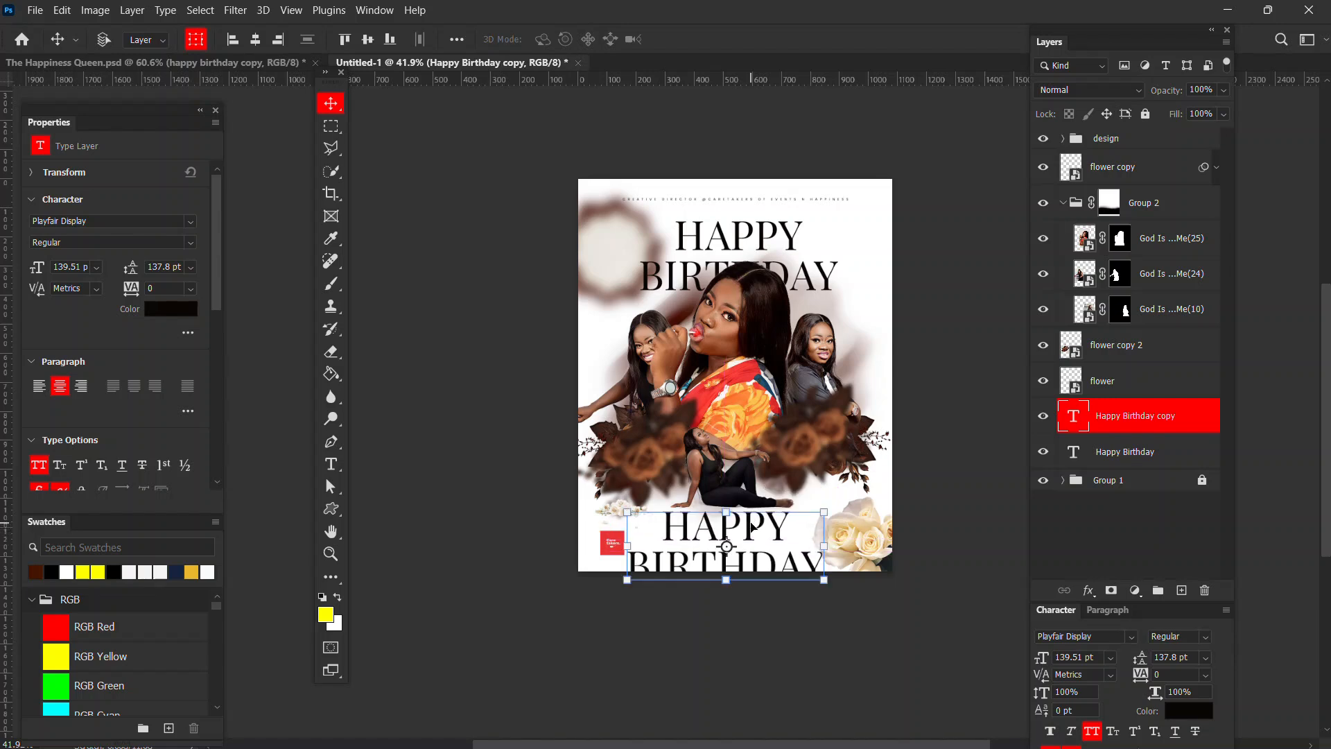
# - Bring the Happy Birthday copy to the top of the layer stack and shift it up so both lines fit on the poster
pyautogui.hotkey('ctrl', 'shift', '[')
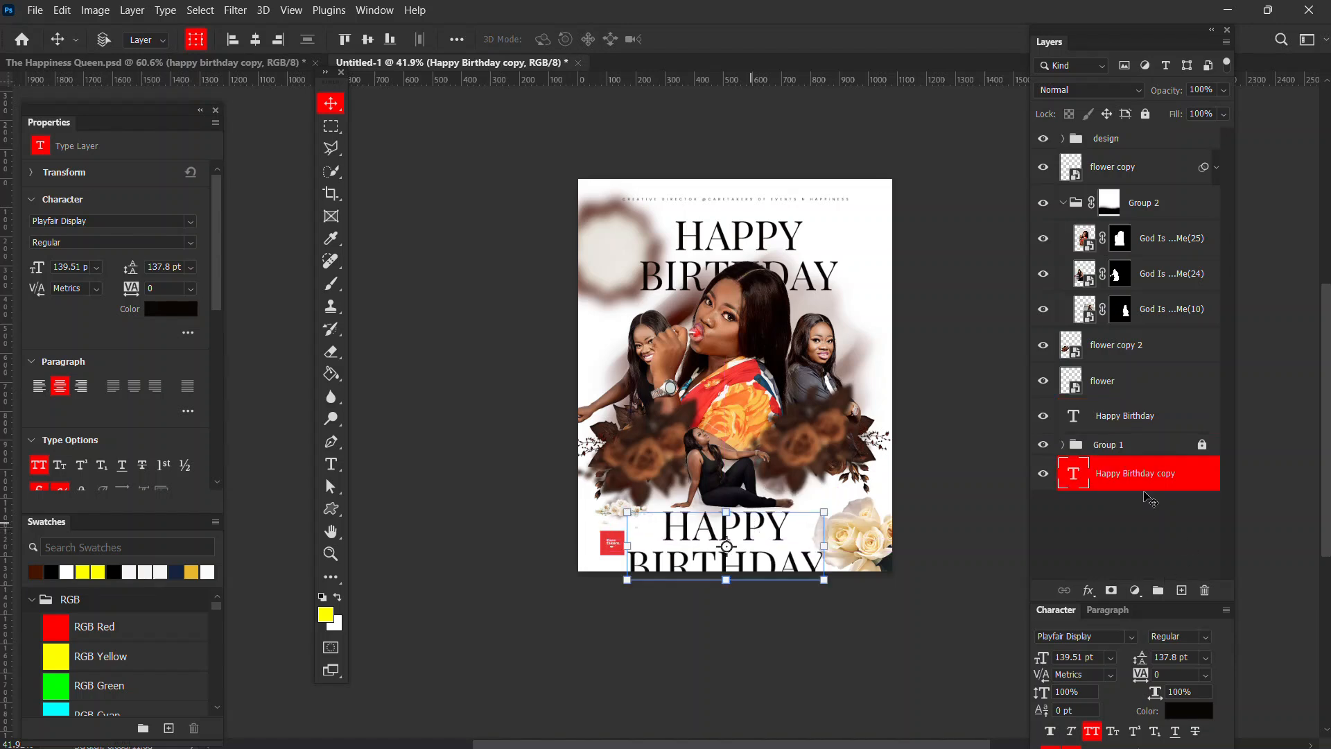
pyautogui.moveTo(1134, 477); pyautogui.dragTo(1135, 133)
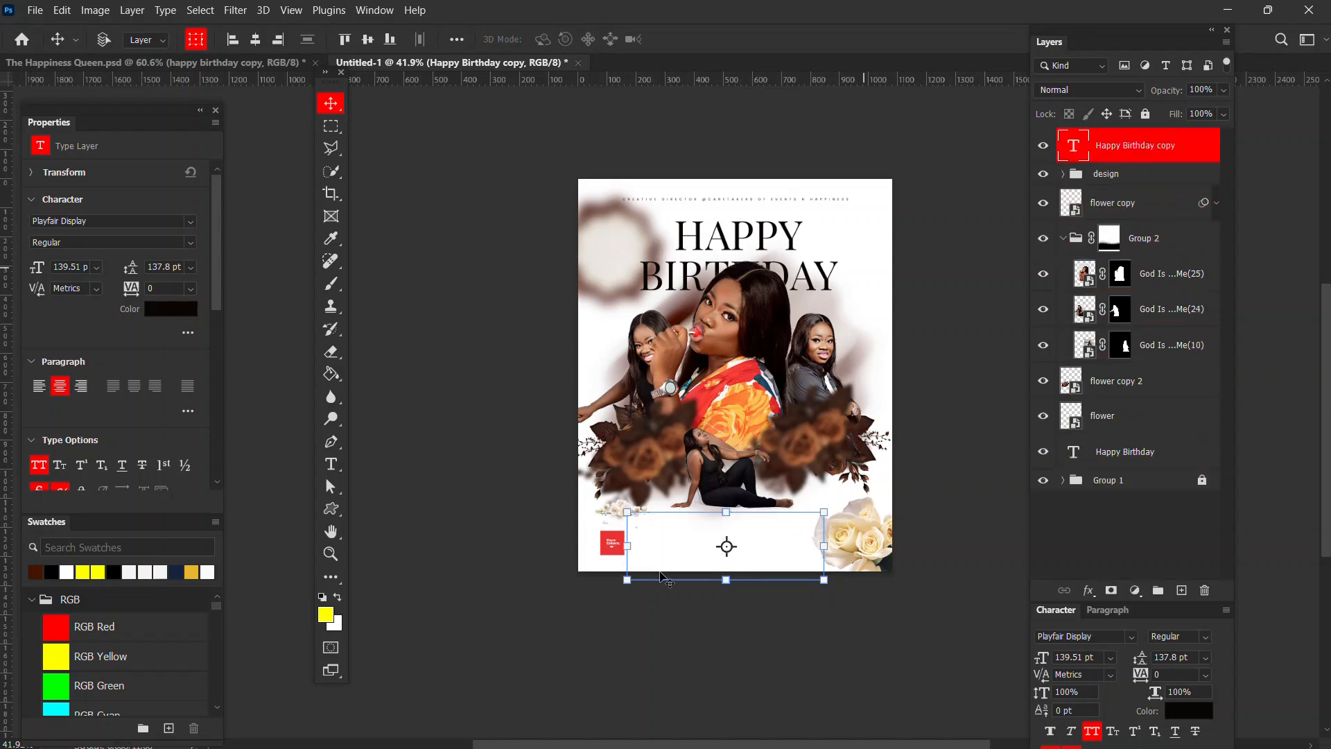
pyautogui.scroll(4, 749, 534)
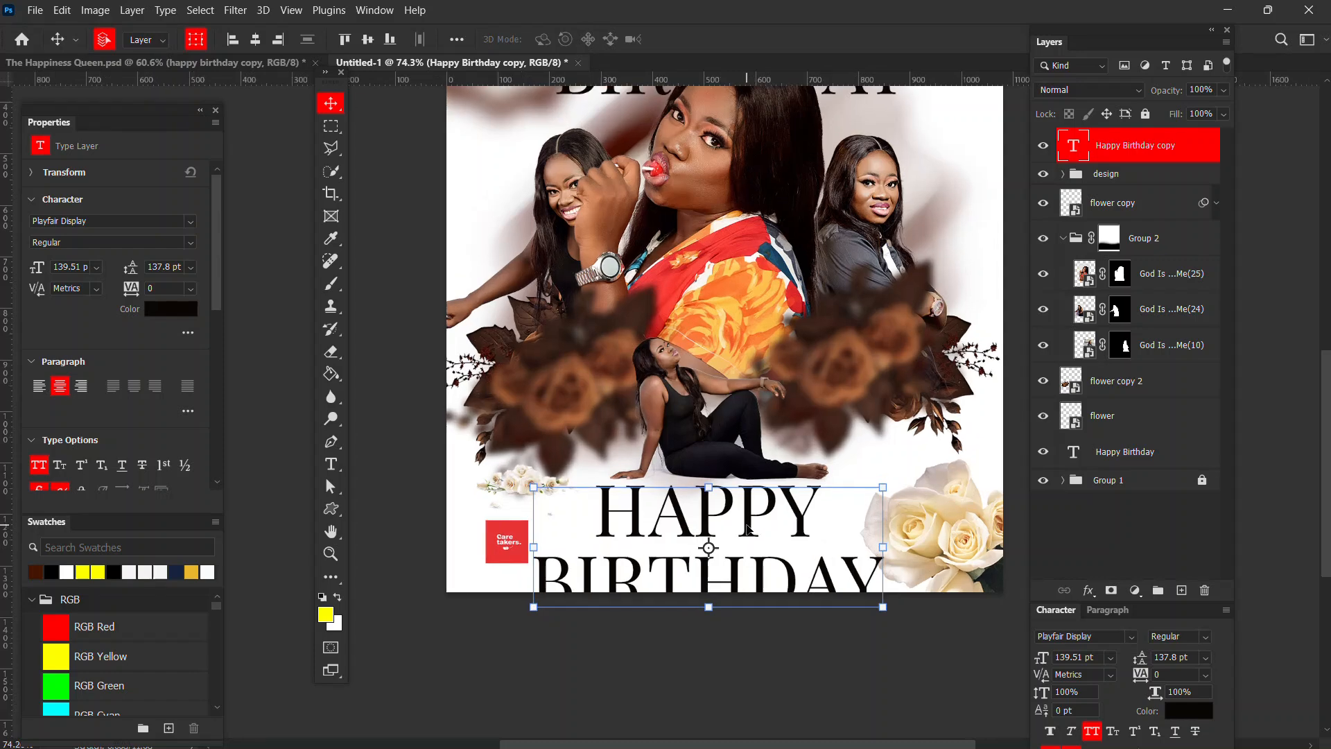
pyautogui.moveTo(749, 531); pyautogui.dragTo(752, 511)
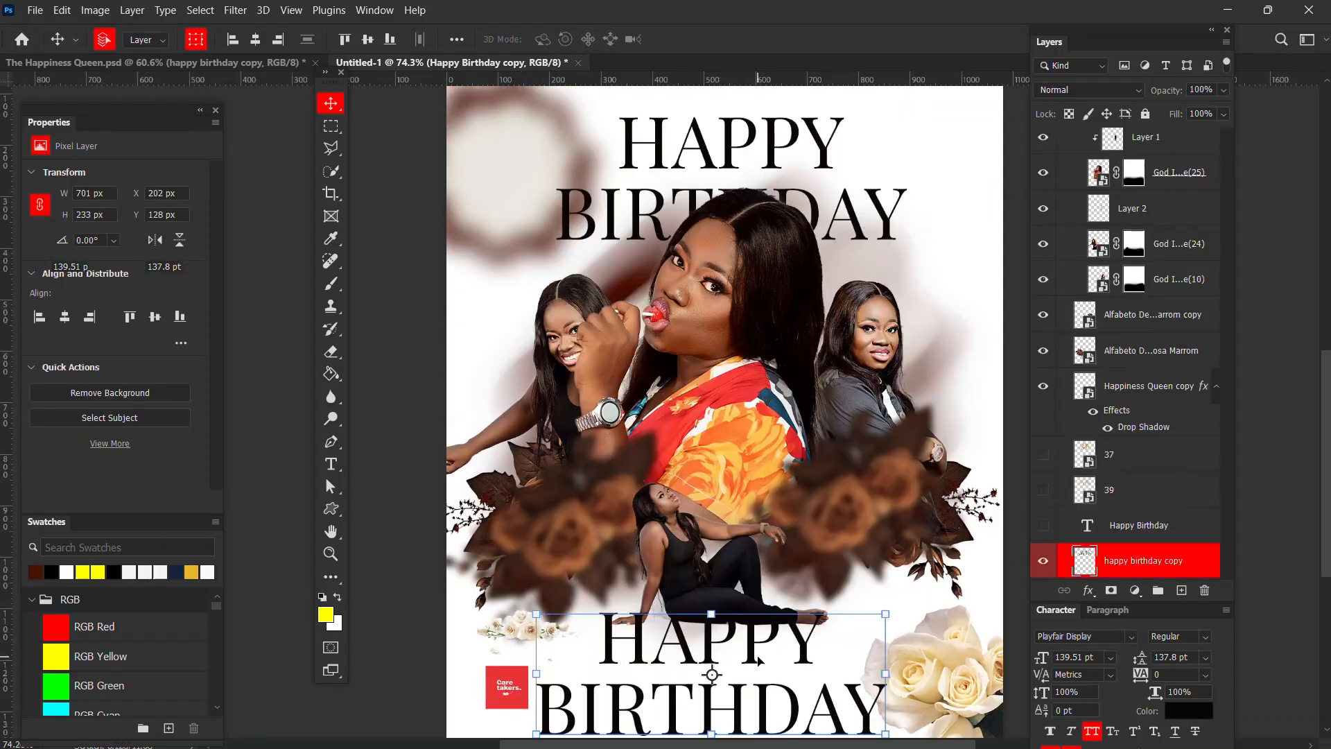
# - Replace the copied text with "THE HAPPINESS QUEEN", breaking the line before QUEEN
pyautogui.doubleClick(735, 654)
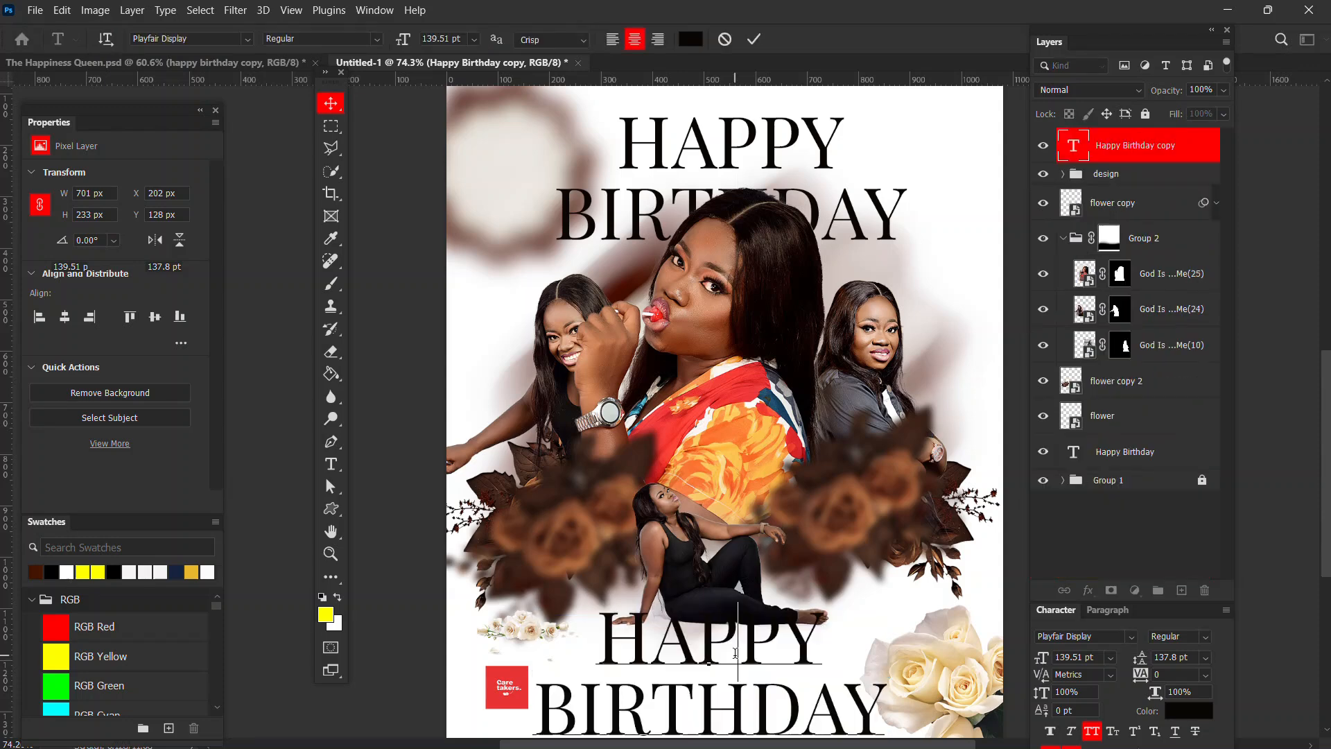
pyautogui.doubleClick(736, 654)
pyautogui.hotkey('ctrl', 'a')
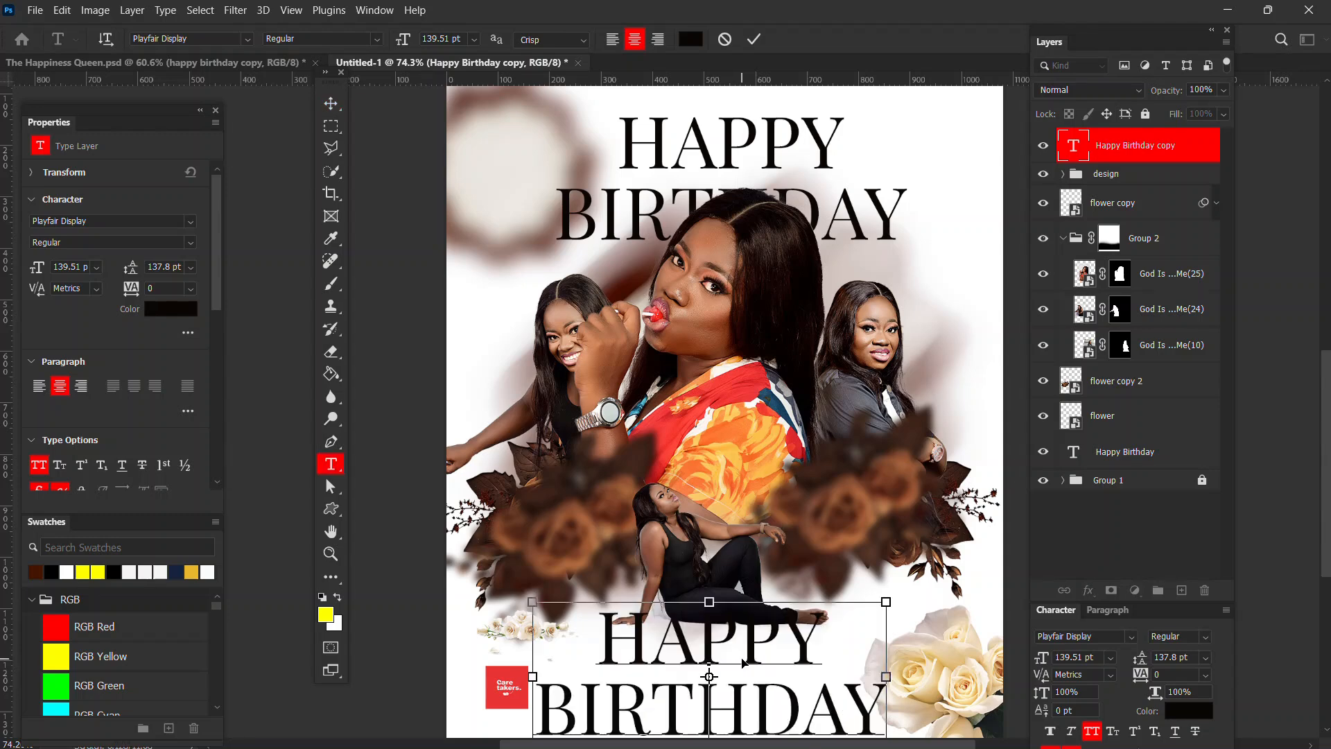
pyautogui.write('HAPPINESS QUEEN')
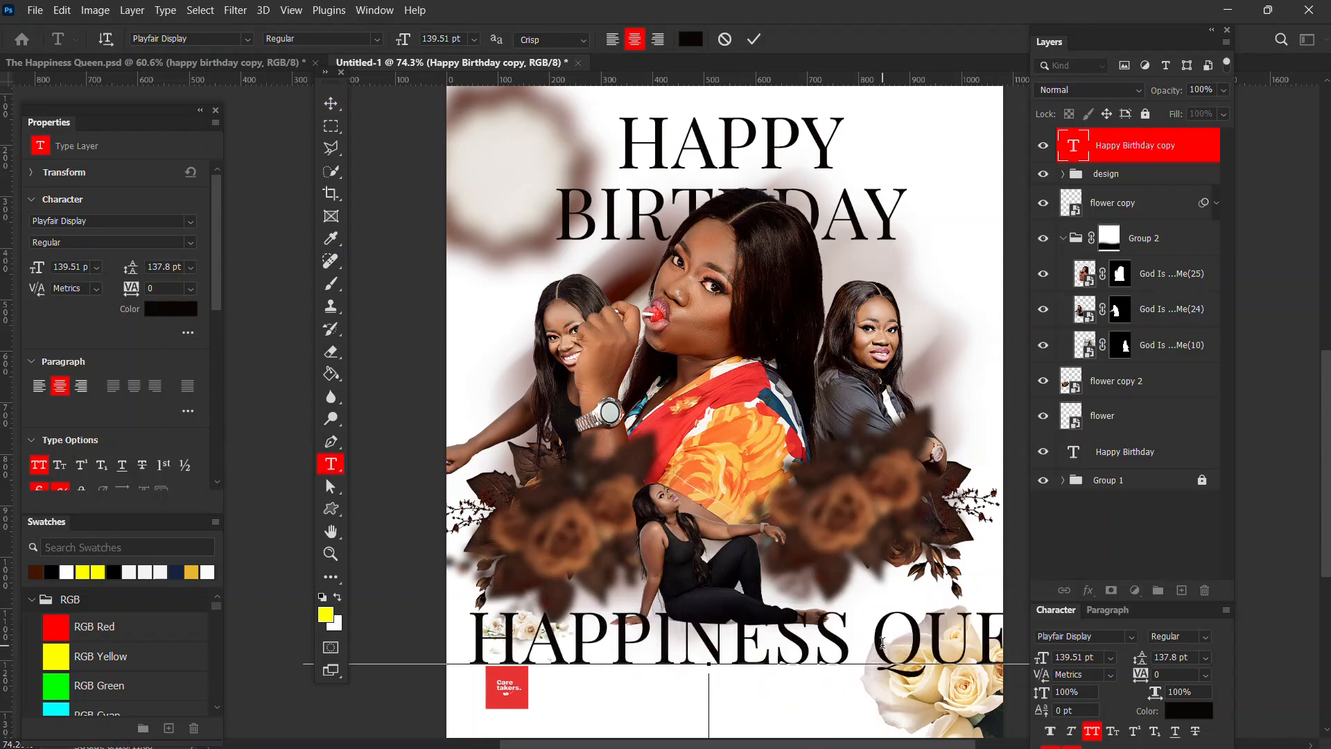
pyautogui.click(873, 637)
pyautogui.click(862, 650)
pyautogui.press('Delete')
pyautogui.press('Return')
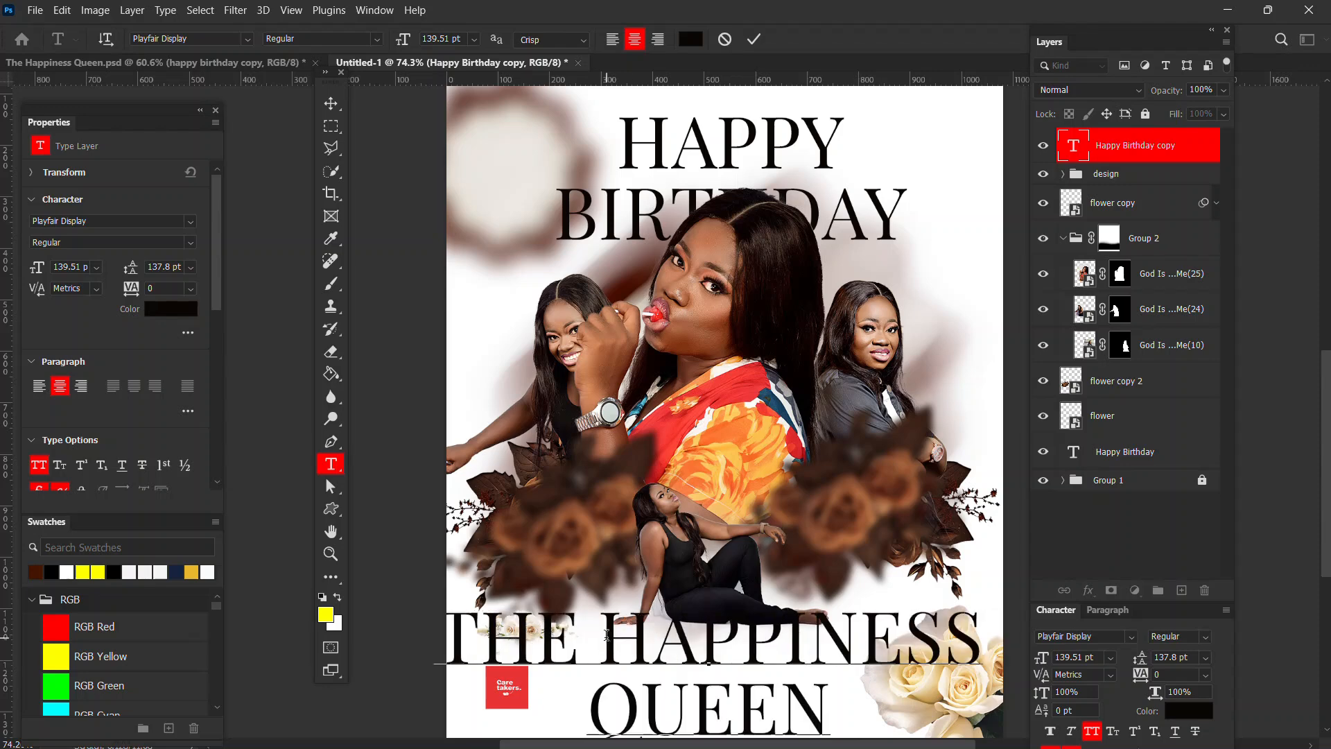
# - Remove the word THE from the bottom title so it reads HAPPINESS QUEEN, and commit the text edit
pyautogui.moveTo(607, 634); pyautogui.dragTo(346, 627)
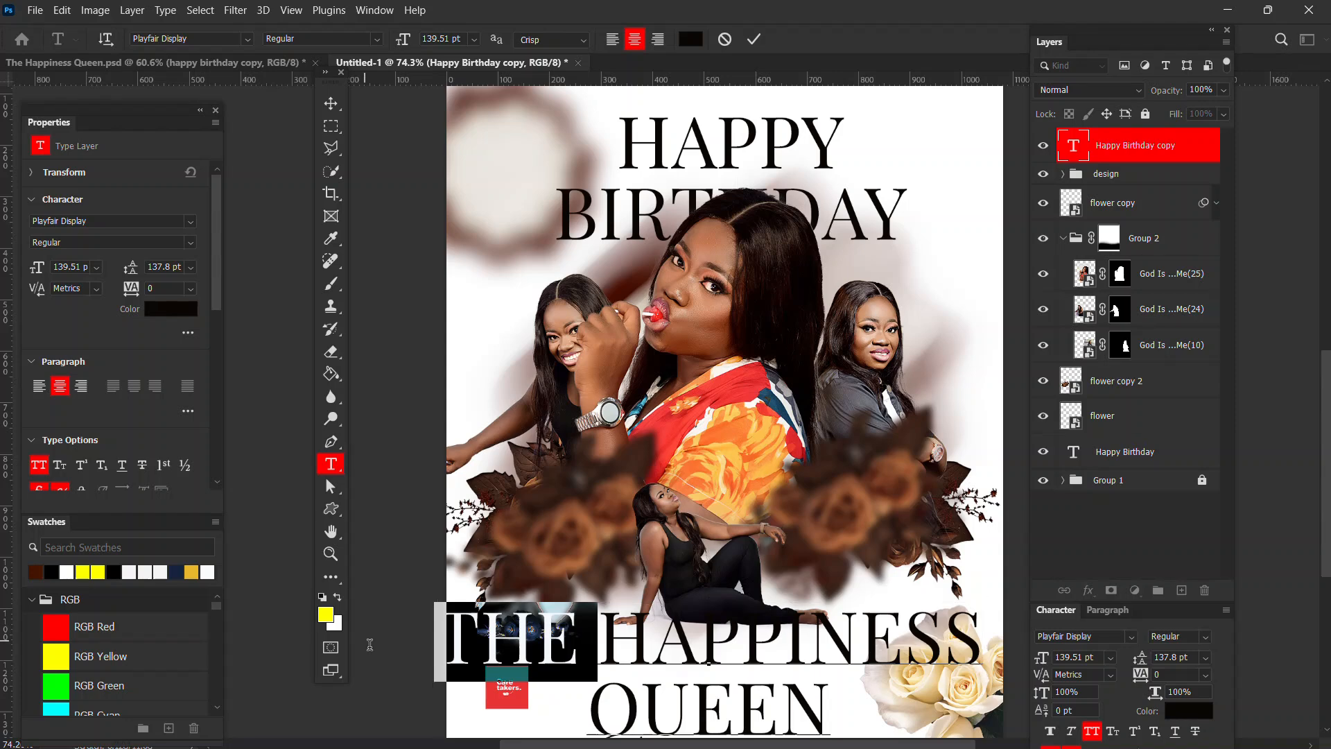
pyautogui.press('BackSpace')
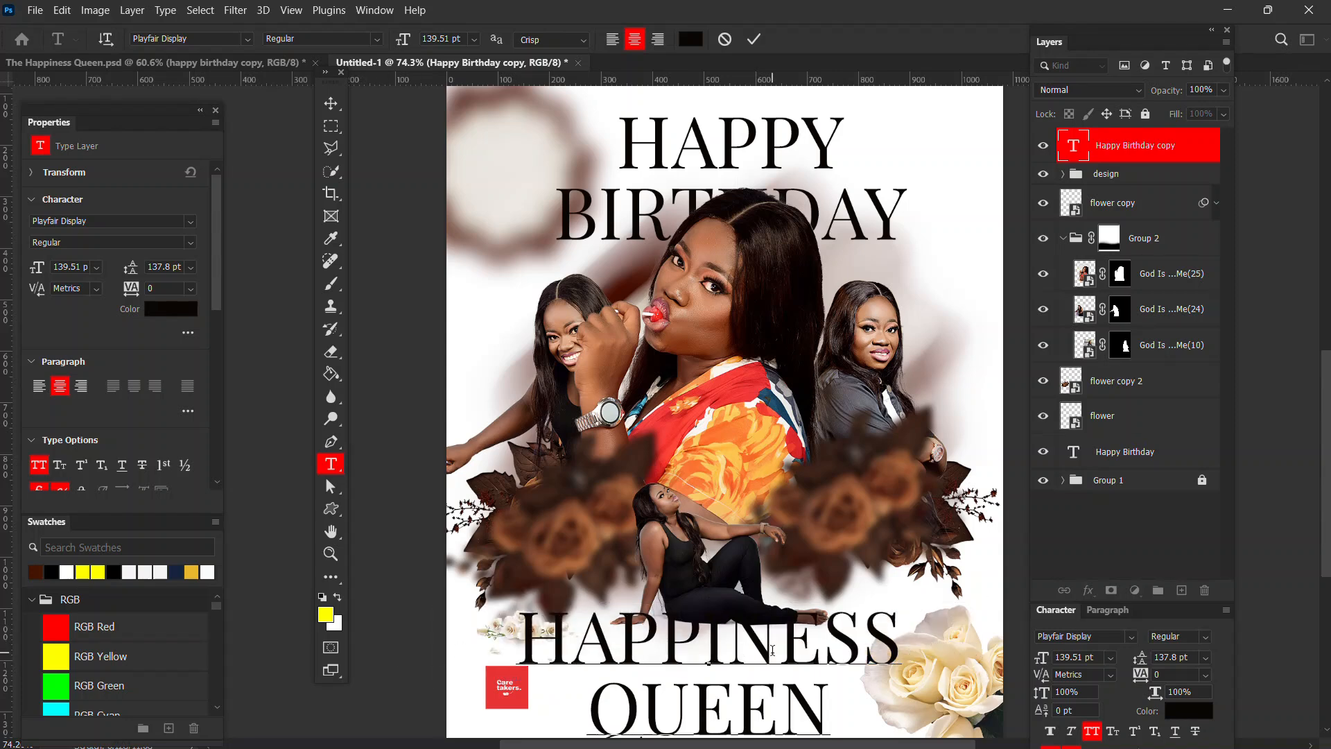
pyautogui.scroll(-2, 707, 289)
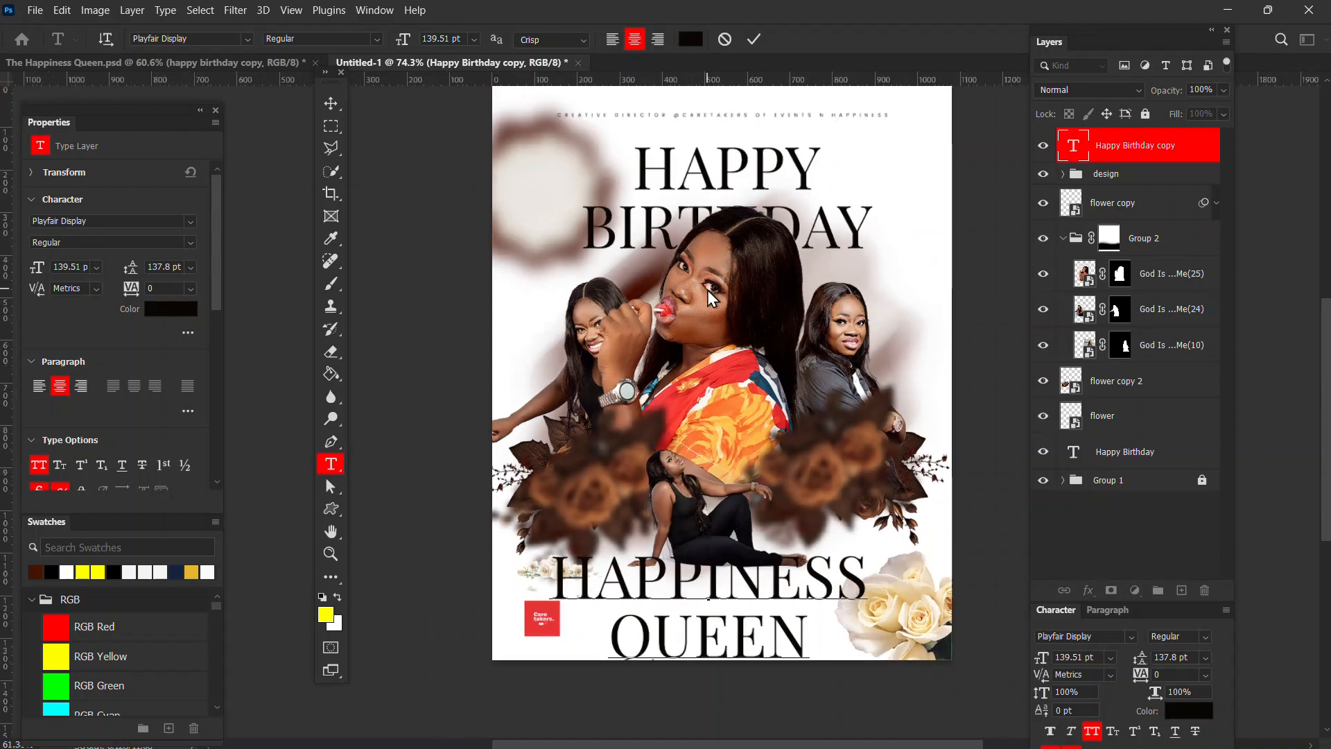
pyautogui.scroll(-1, 707, 290)
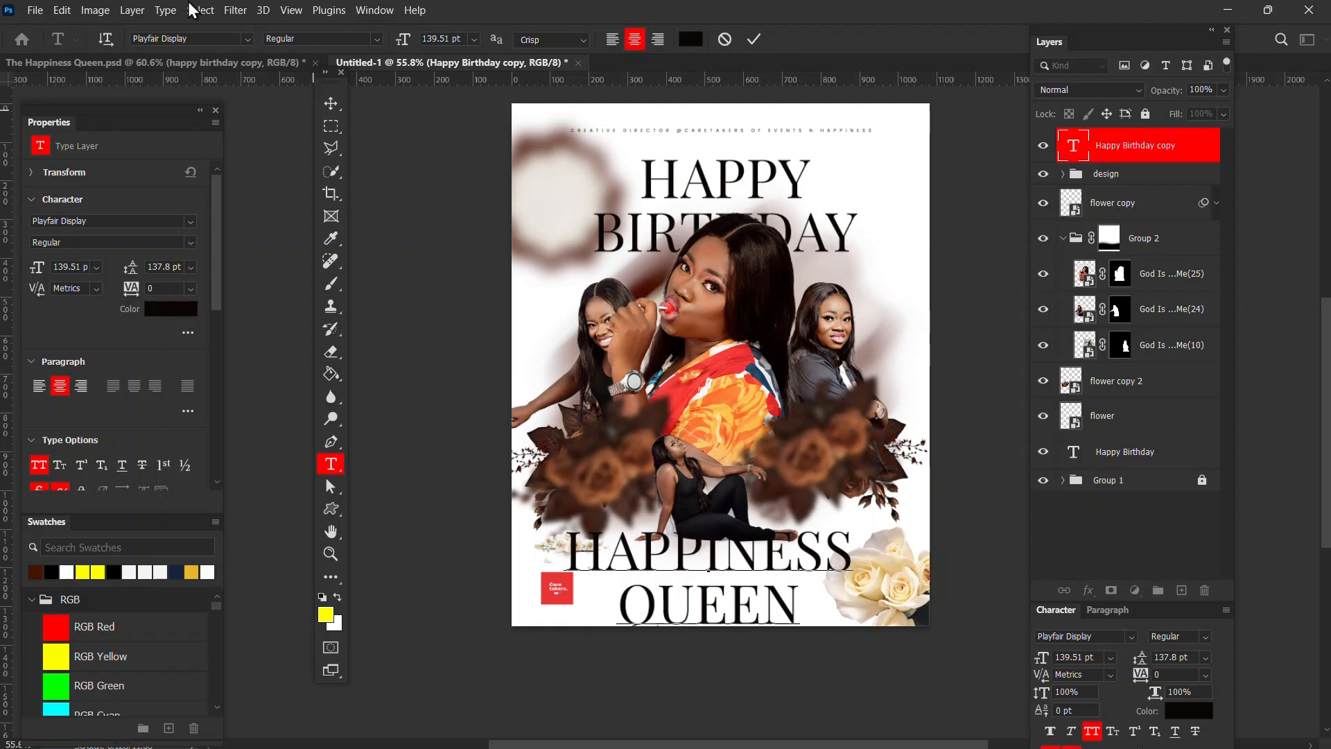
pyautogui.click(330, 101)
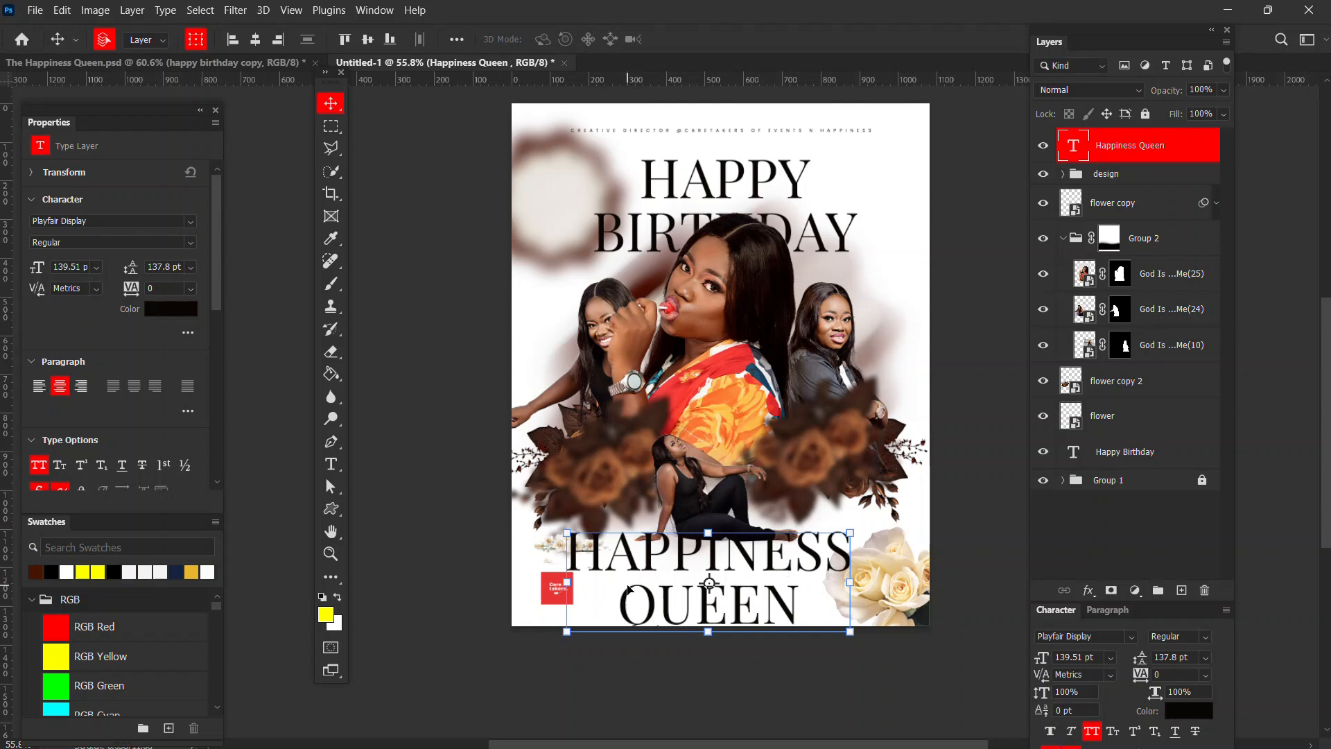
pyautogui.press('ctrl')
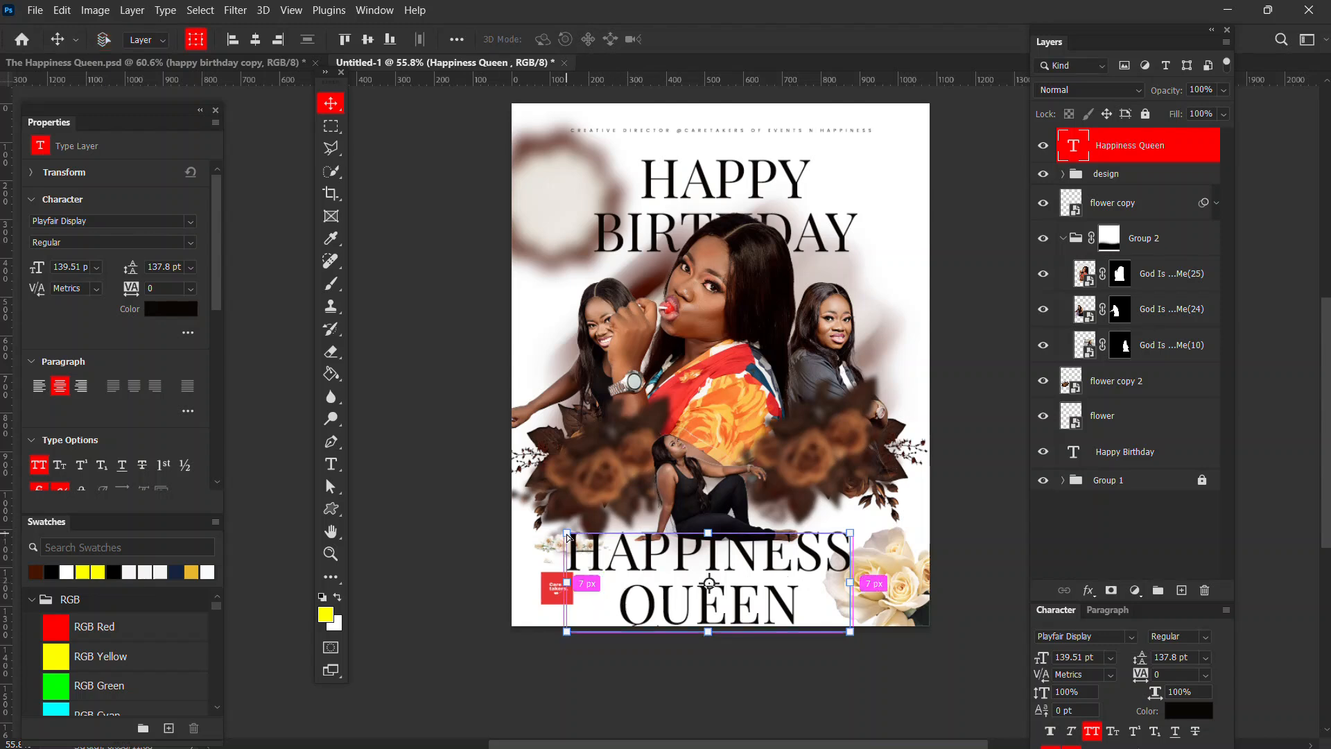
pyautogui.hotkey('ctrl', 't')
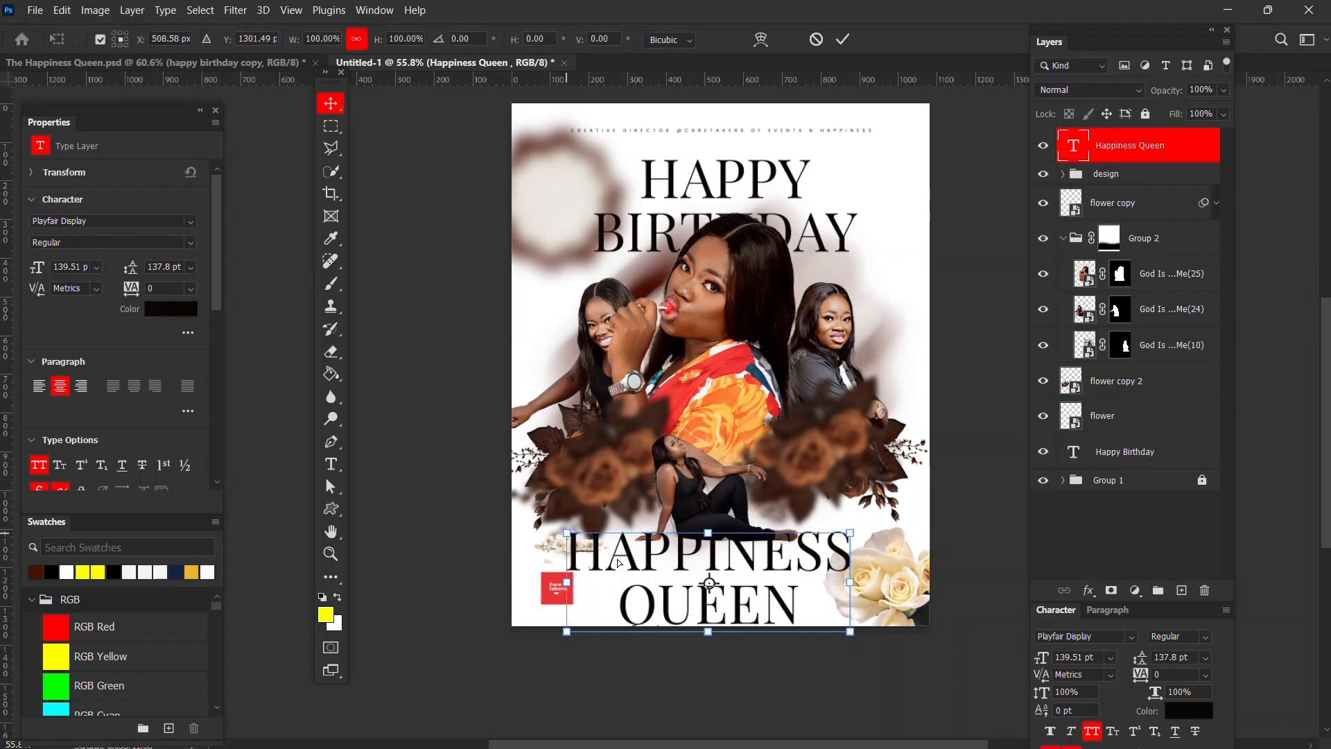
pyautogui.moveTo(567, 534); pyautogui.dragTo(608, 561)
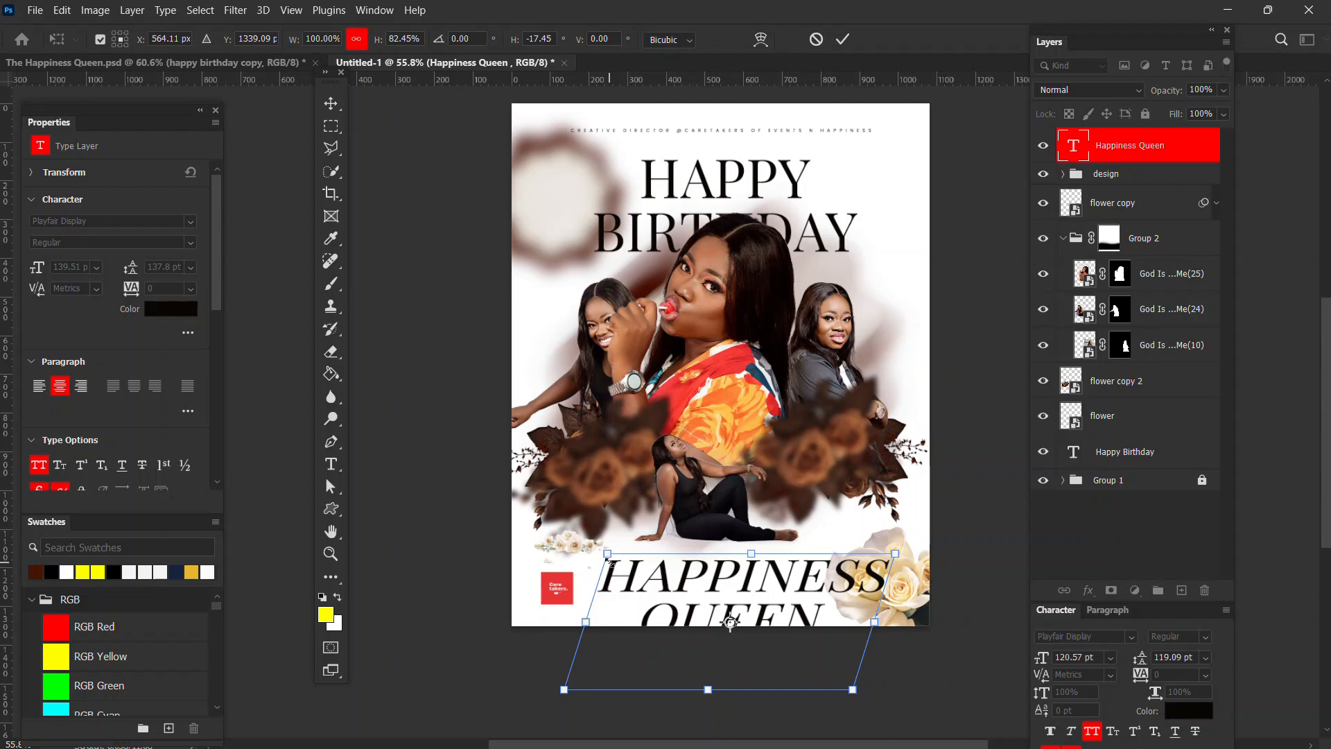
pyautogui.hotkey('ctrl', 'z')
pyautogui.hotkey('ctrl', 'z')
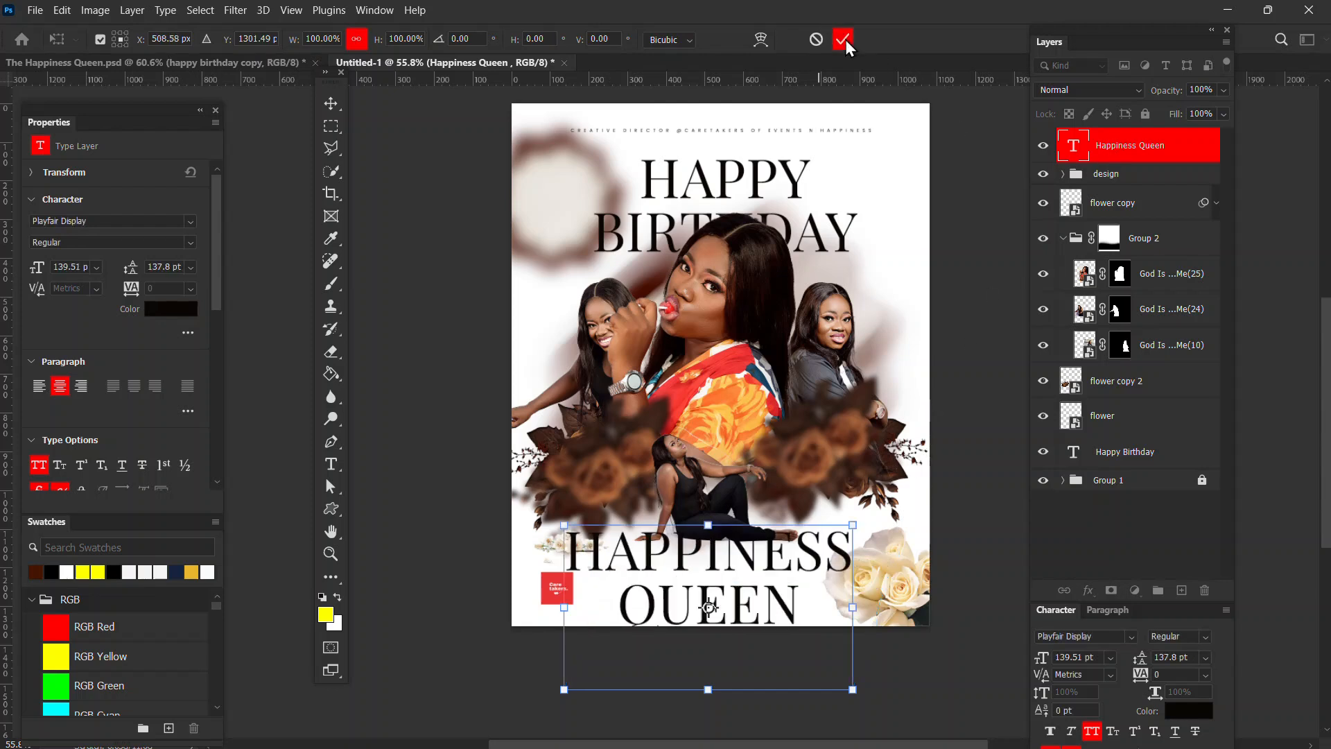
# - Convert the Happiness Queen text layer to a smart object and distort its four corners into a perspective trapezoid below the seated woman
pyautogui.rightClick(1122, 152)
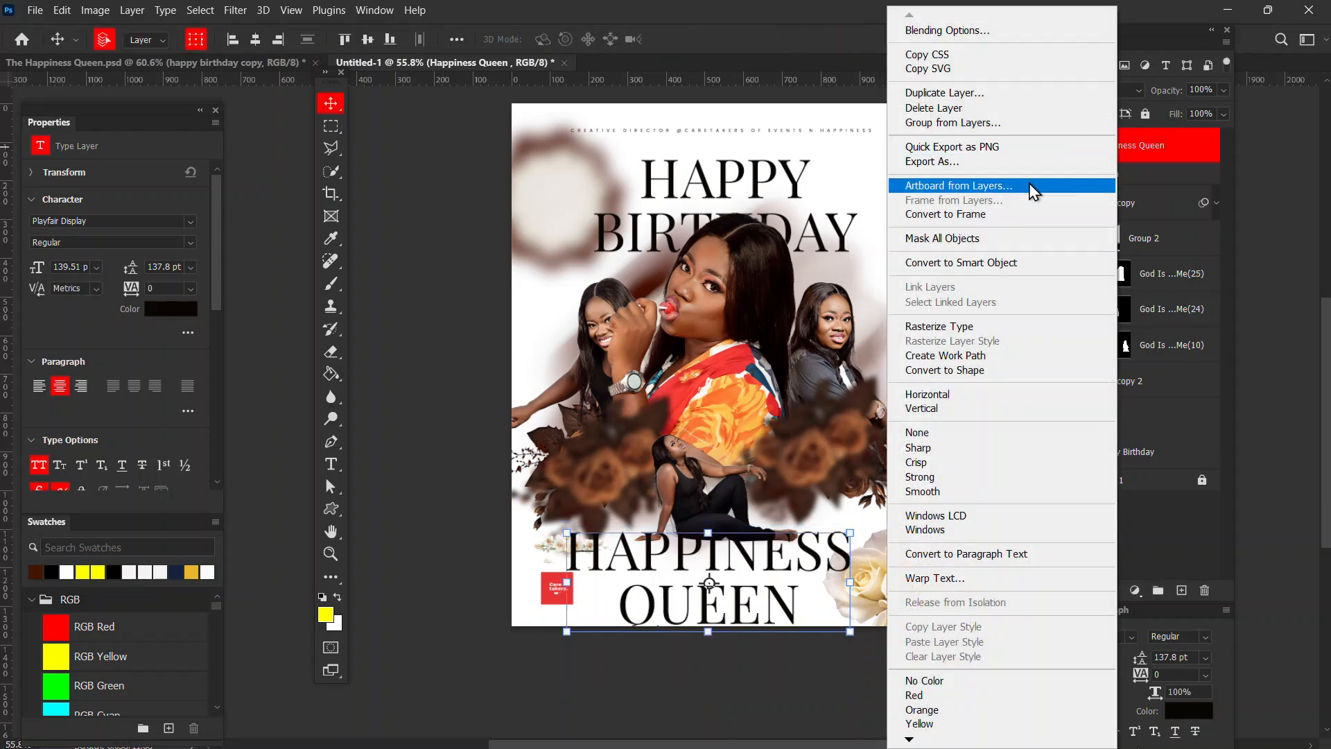
pyautogui.click(1000, 267)
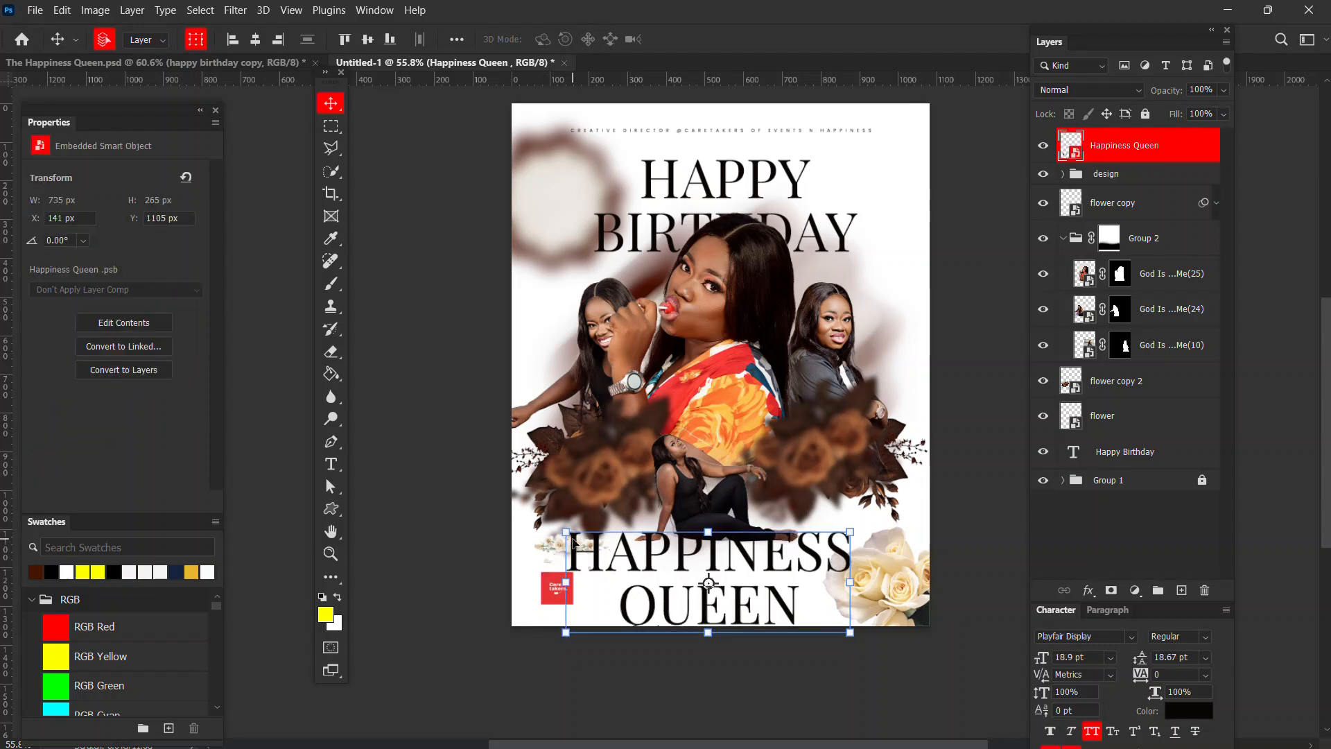
pyautogui.press('ctrl')
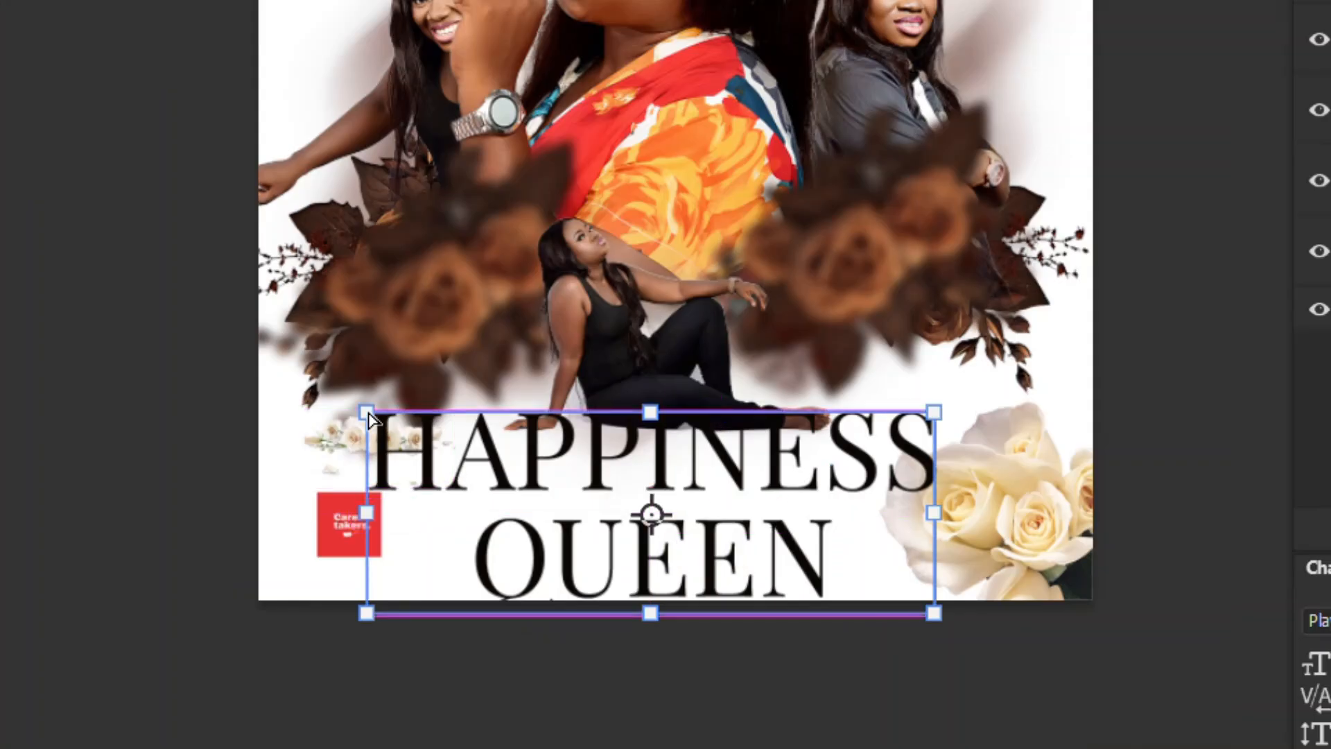
pyautogui.moveTo(366, 413); pyautogui.dragTo(472, 455)
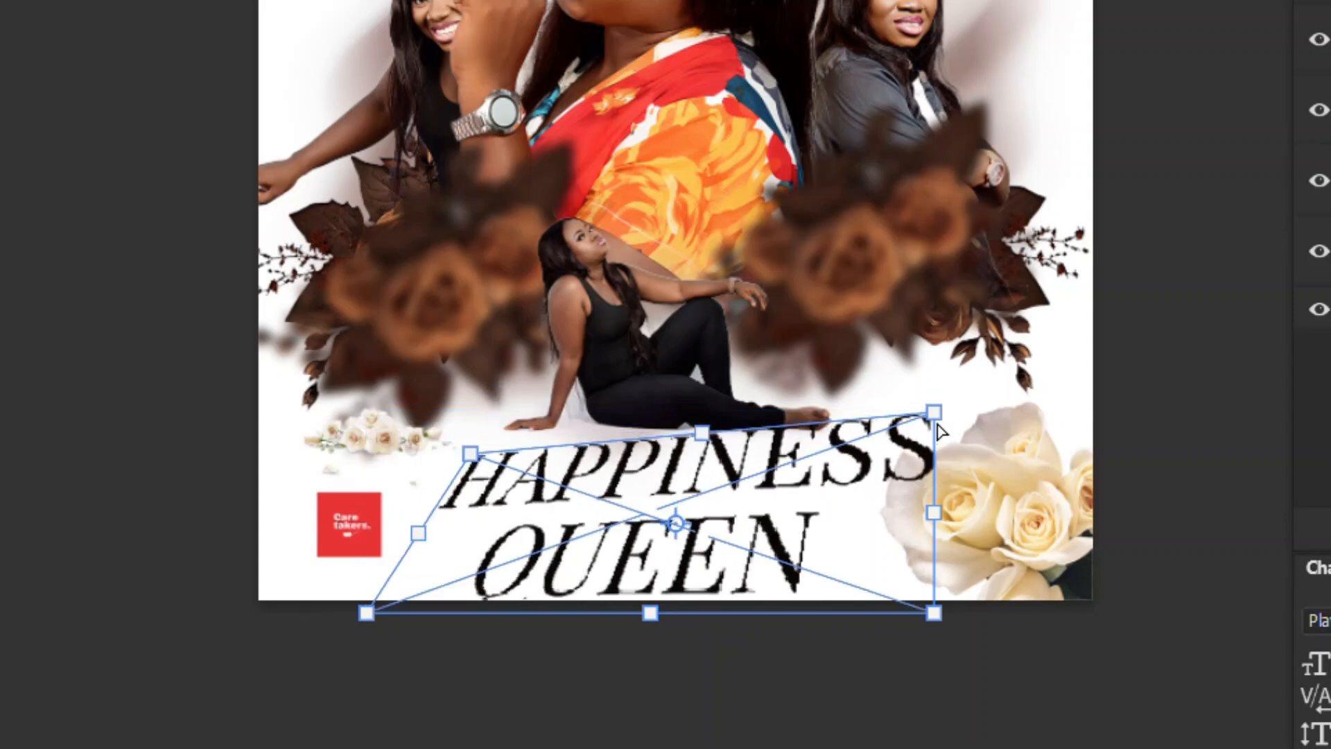
pyautogui.moveTo(939, 469); pyautogui.dragTo(846, 469)
pyautogui.moveTo(470, 469)
pyautogui.mouseDown()
pyautogui.moveTo(497, 468)
pyautogui.moveTo(491, 479)
pyautogui.mouseUp()
pyautogui.moveTo(936, 614); pyautogui.dragTo(928, 568)
pyautogui.moveTo(373, 618); pyautogui.dragTo(413, 581)
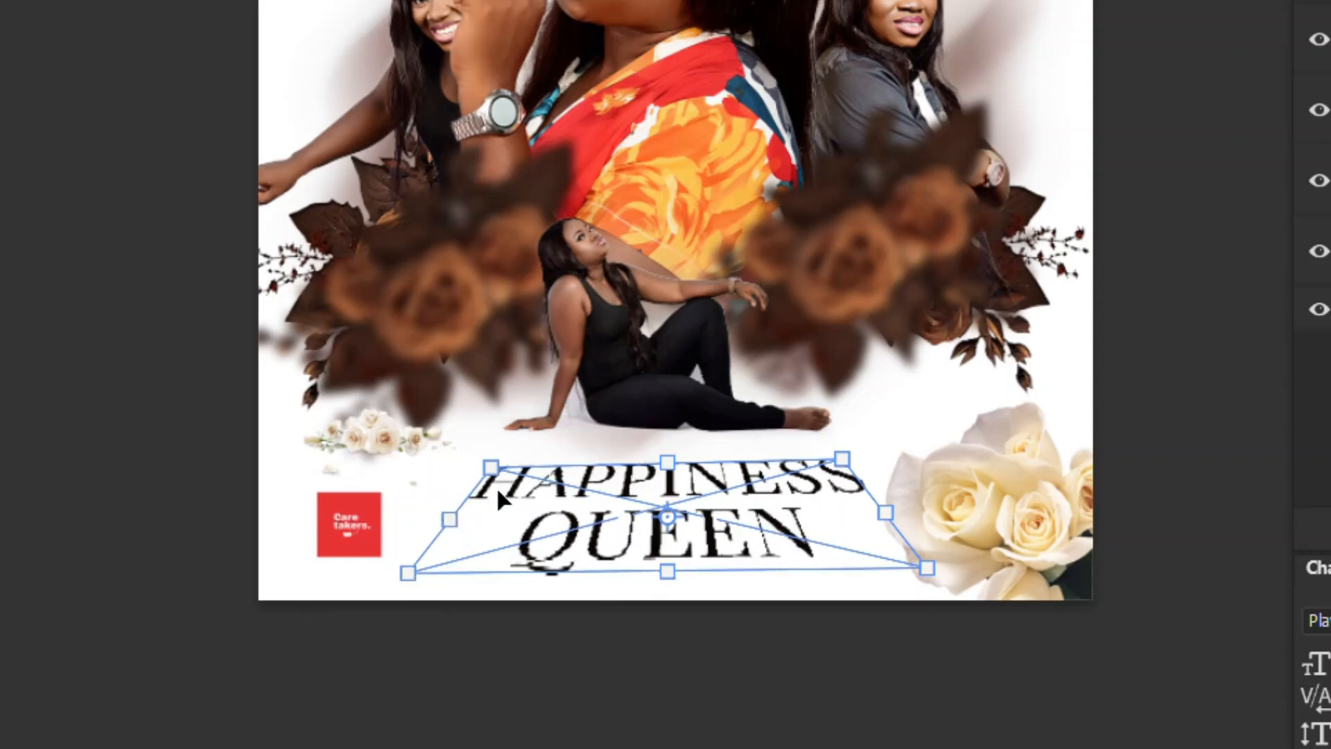
# - Widen the upper edge of the distorted HAPPINESS QUEEN title slightly and flatten the title by moving its lower and upper edges closer together
pyautogui.moveTo(495, 482); pyautogui.dragTo(487, 490)
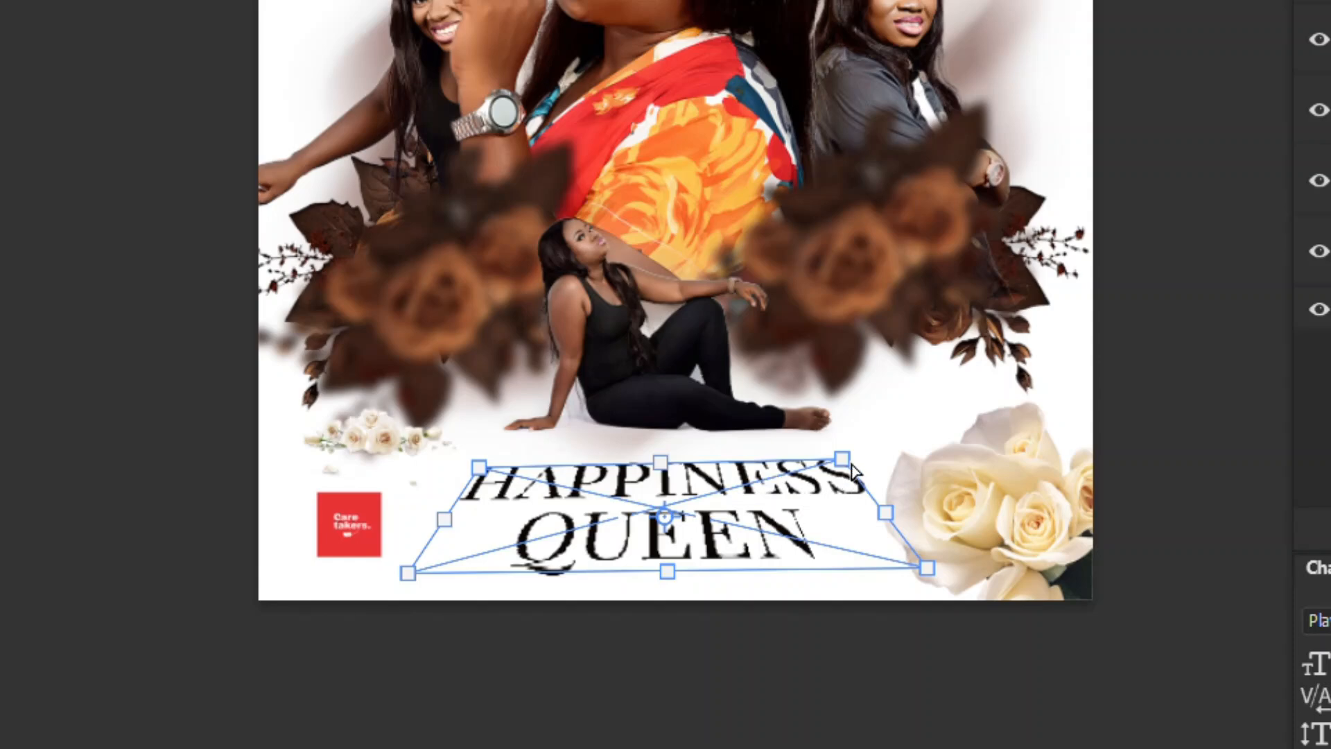
pyautogui.moveTo(850, 463); pyautogui.dragTo(856, 464)
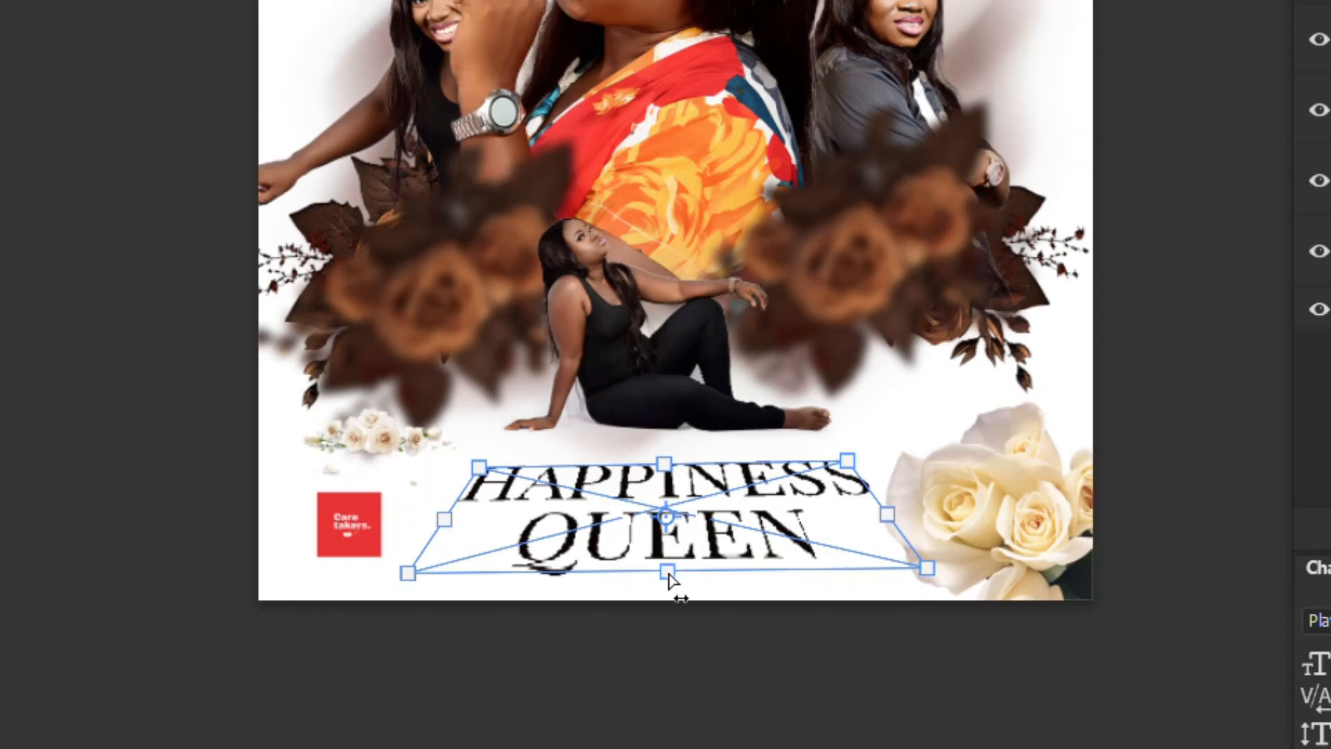
pyautogui.moveTo(671, 572); pyautogui.dragTo(671, 546)
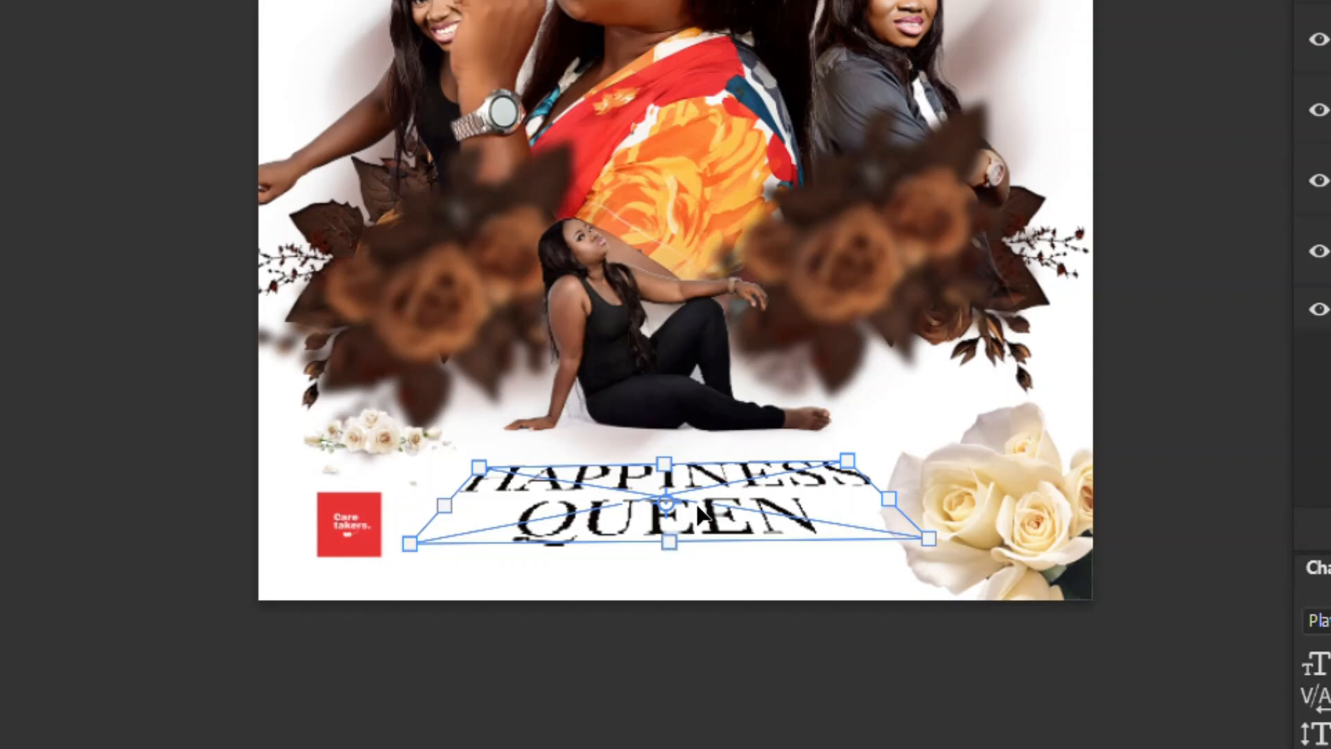
pyautogui.moveTo(715, 503); pyautogui.dragTo(721, 497)
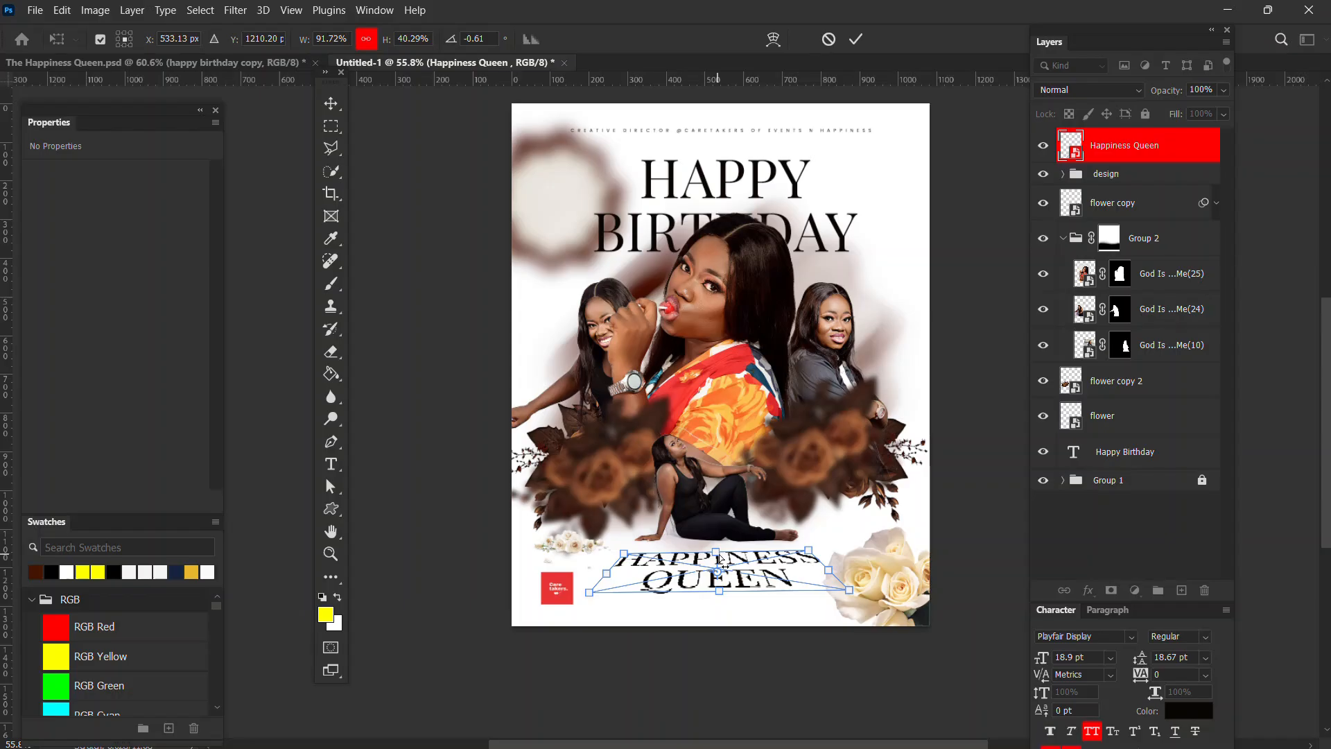
pyautogui.moveTo(721, 556); pyautogui.dragTo(721, 565)
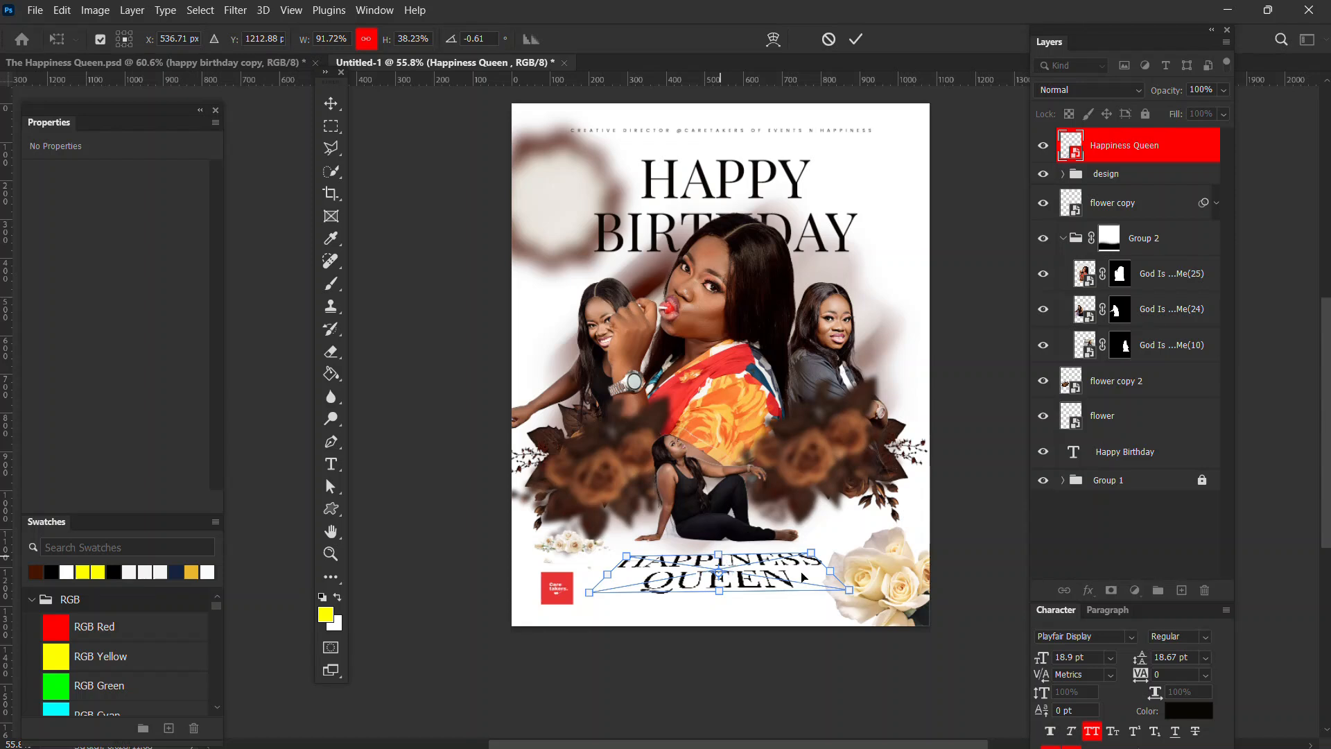
# - Apply the distortion and add horizontal guides along the top and bottom edges of the HAPPINESS QUEEN title
pyautogui.moveTo(803, 81); pyautogui.dragTo(291, 80)
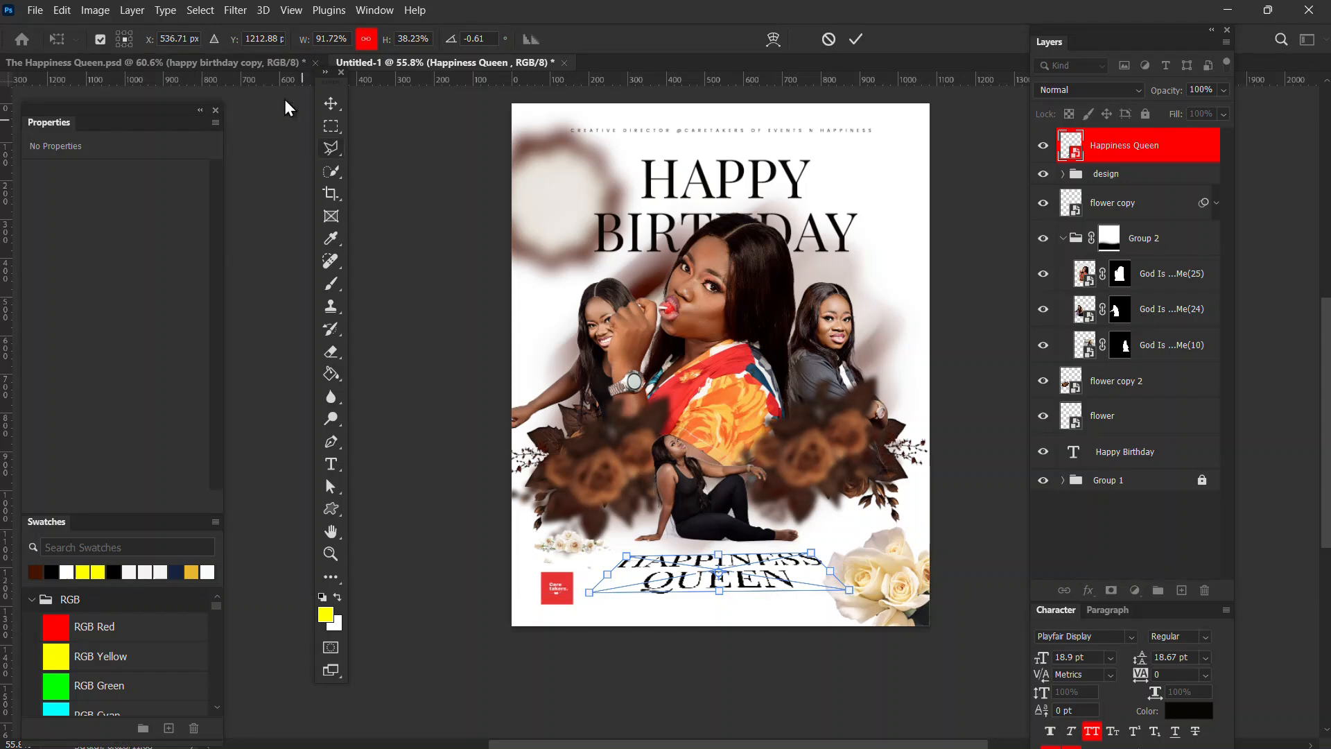
pyautogui.click(296, 13)
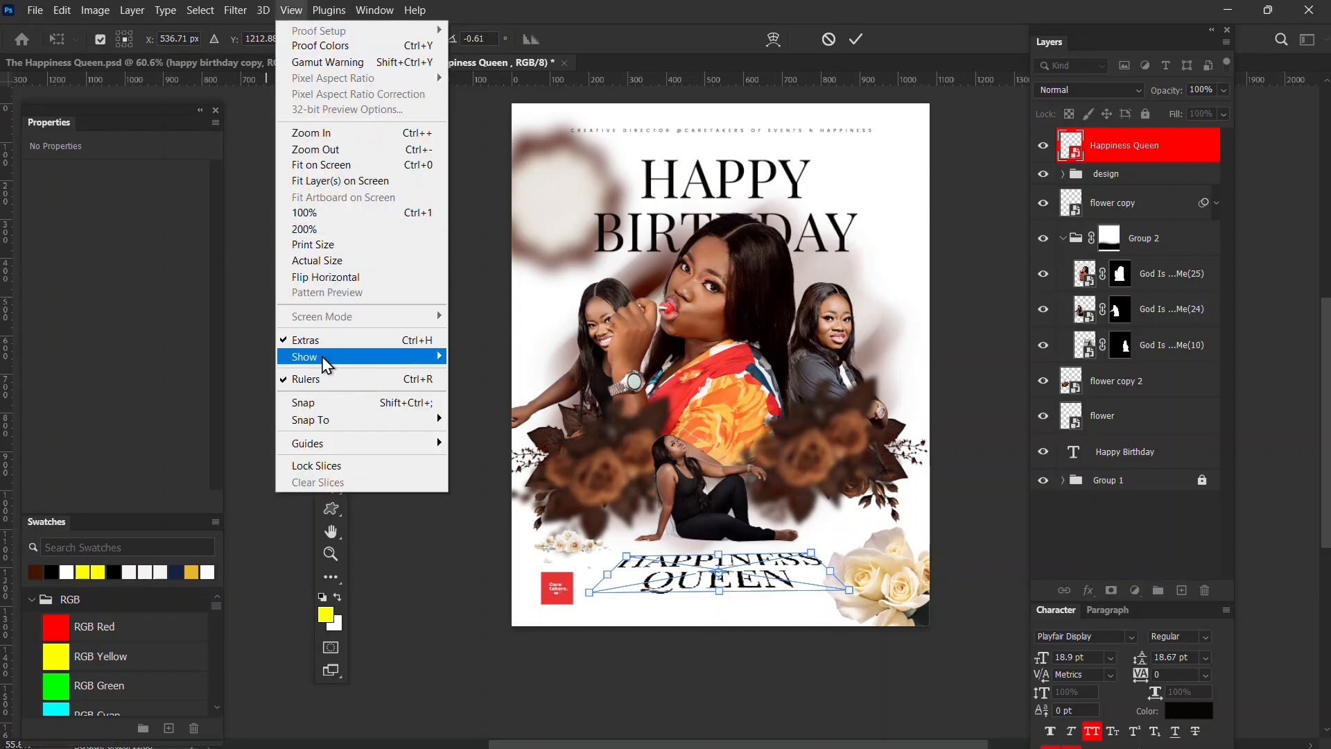
pyautogui.click(854, 40)
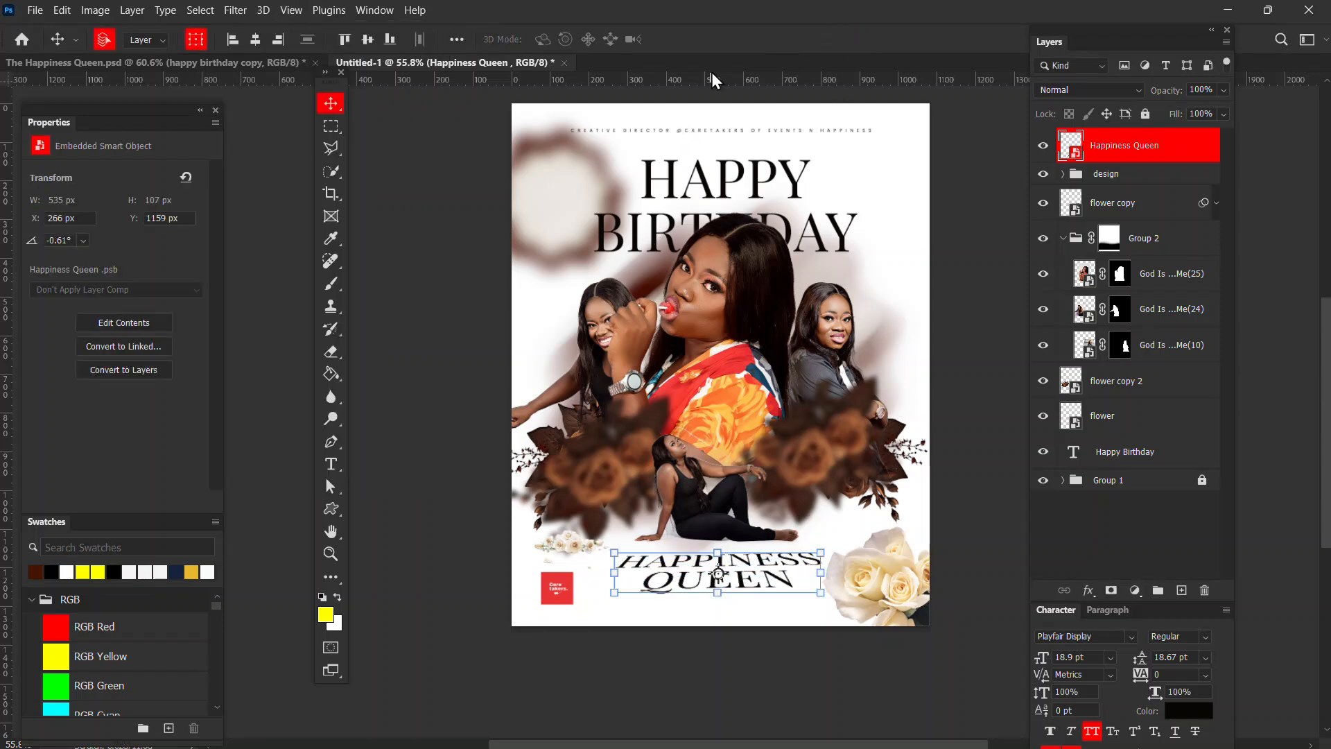
pyautogui.moveTo(718, 80); pyautogui.dragTo(796, 594)
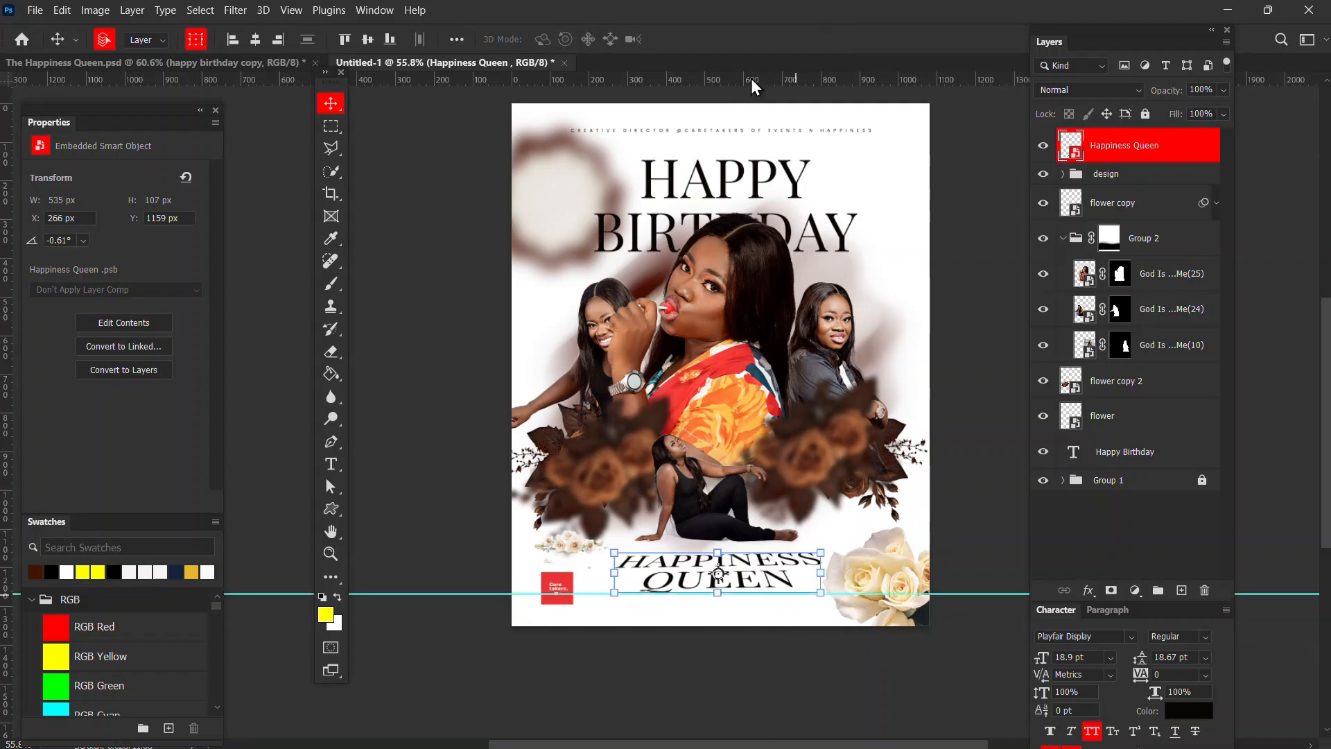
pyautogui.moveTo(758, 80); pyautogui.dragTo(764, 554)
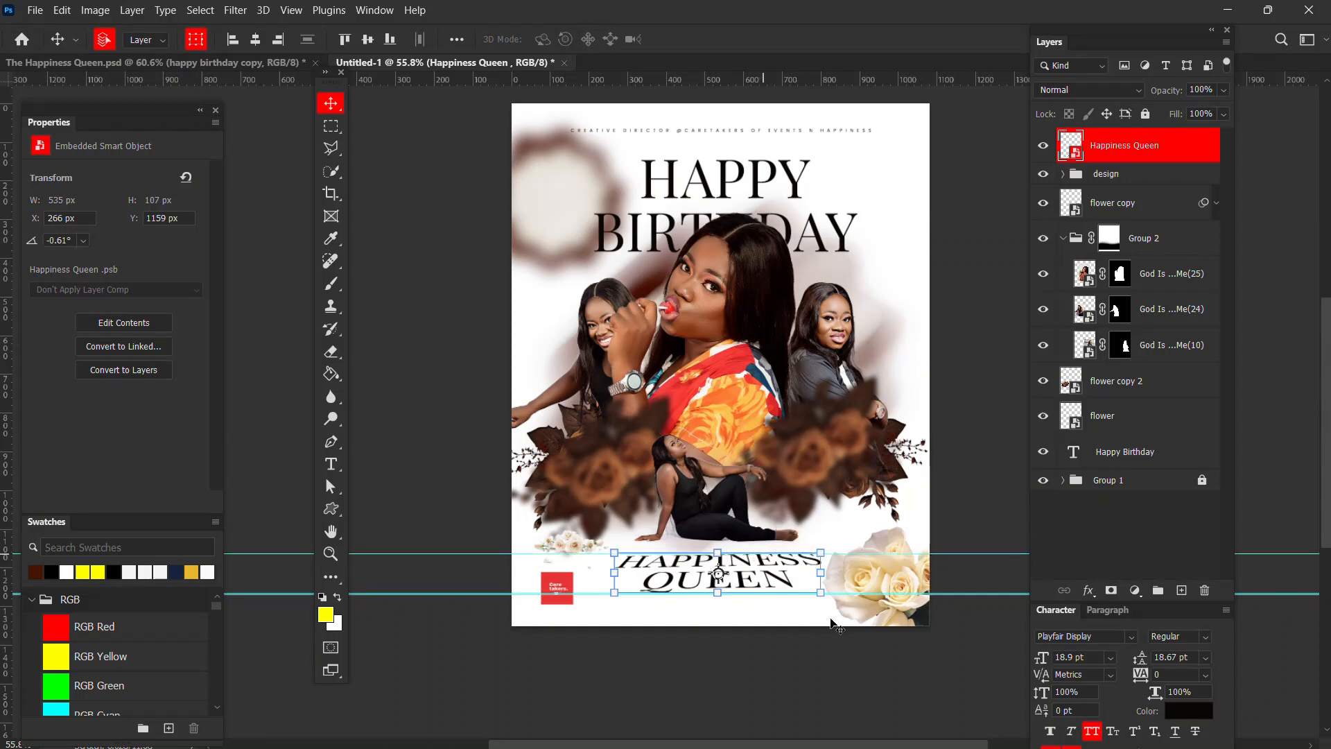
# - Distort the HAPPINESS QUEEN title to align its lower-right corner with the lower guide and its upper-left corner with the upper guide
pyautogui.scroll(5, 764, 553)
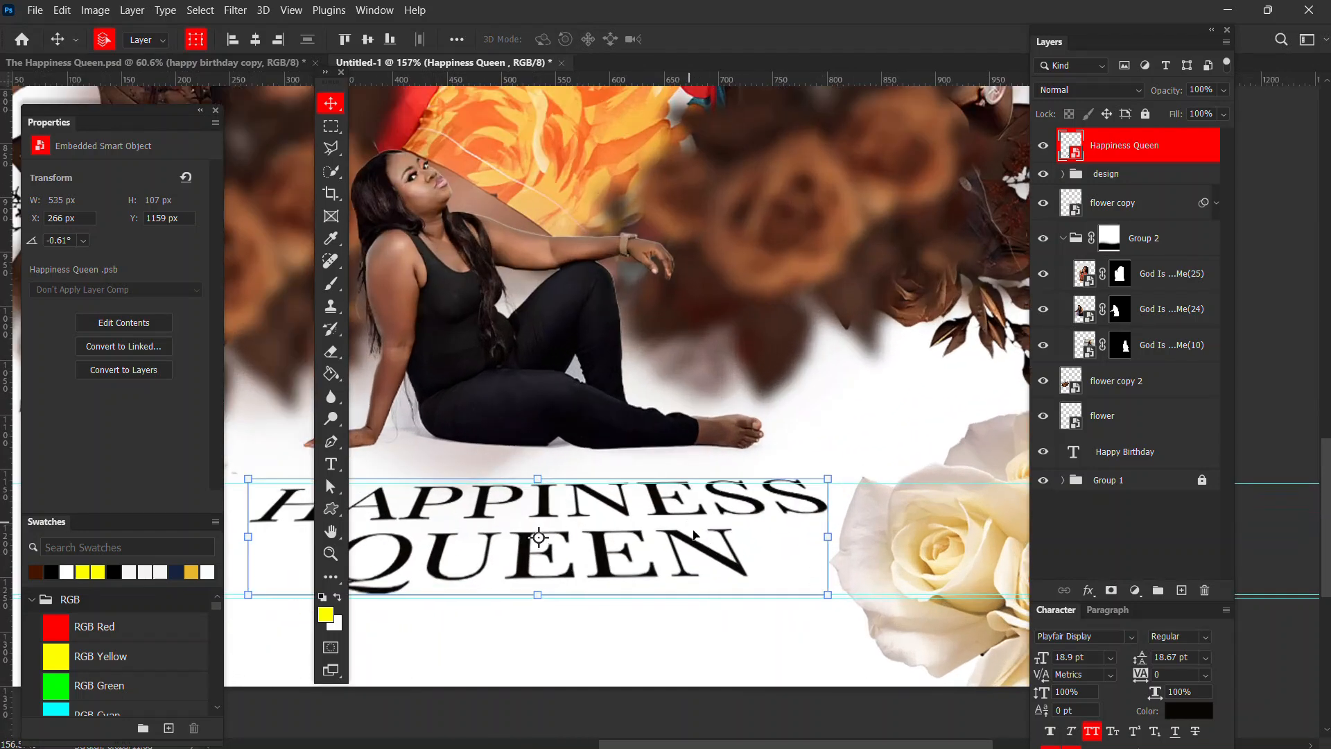
pyautogui.moveTo(627, 520); pyautogui.dragTo(689, 532)
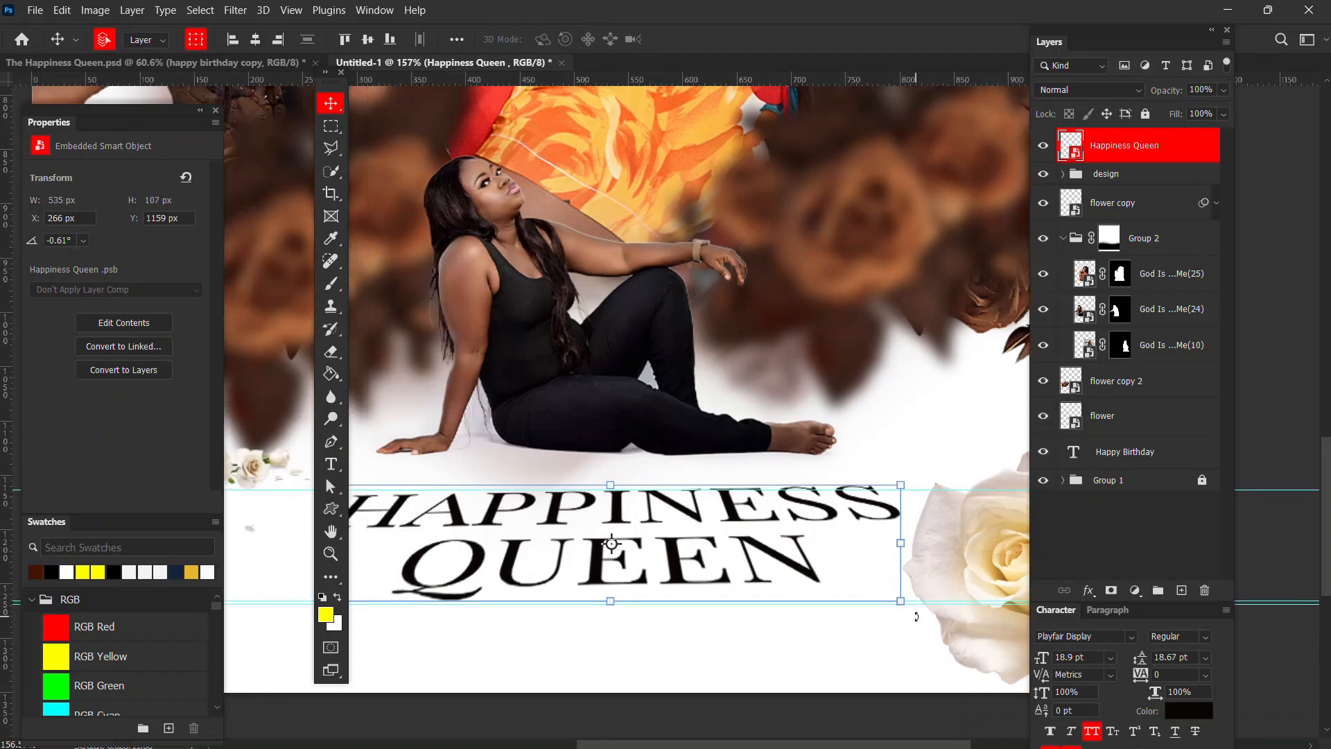
pyautogui.press('ctrl')
pyautogui.hotkey('ctrl', 't')
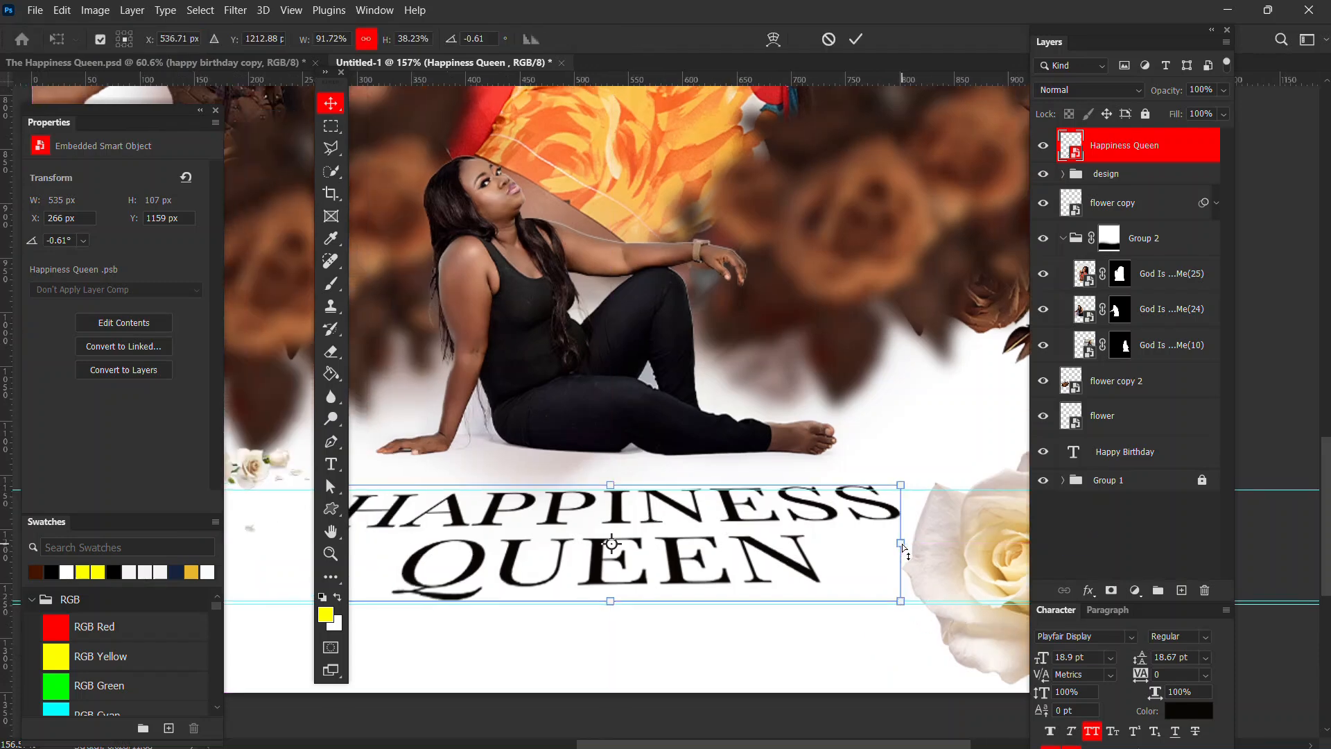
pyautogui.moveTo(903, 550); pyautogui.dragTo(906, 564)
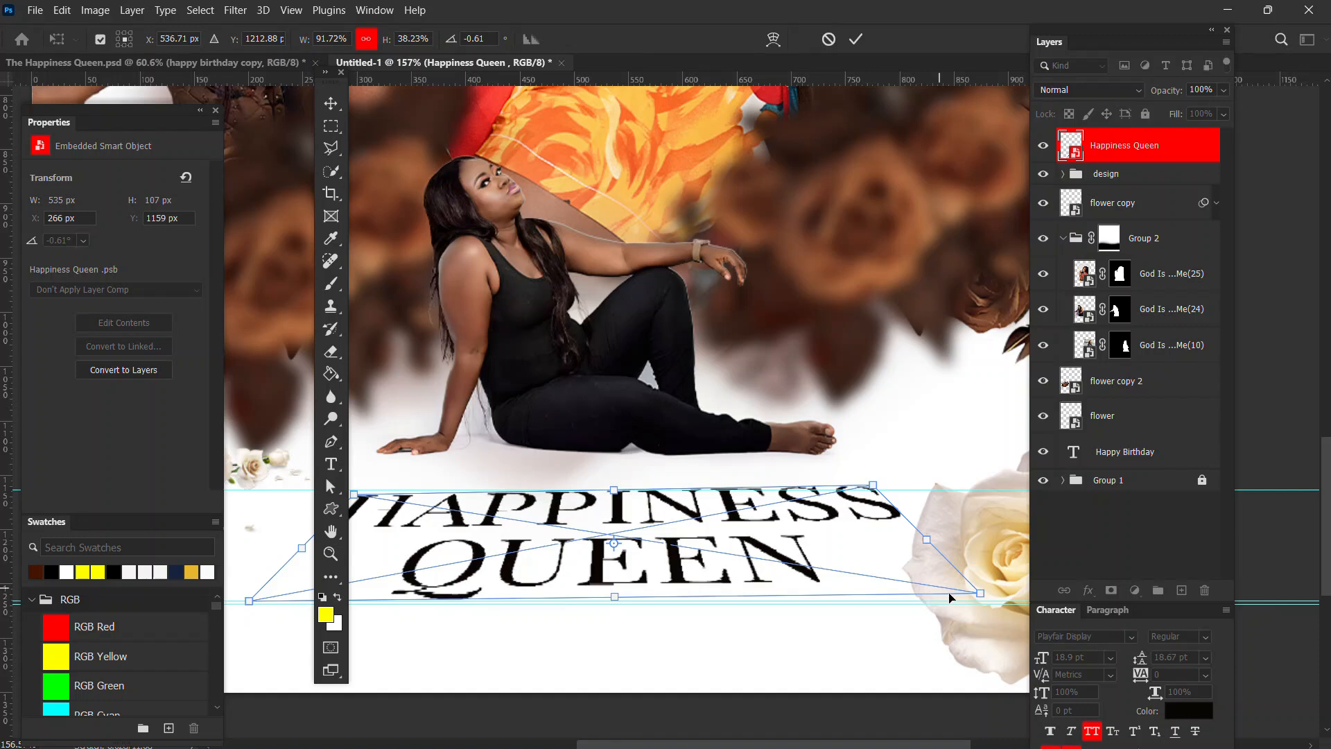
pyautogui.moveTo(981, 595); pyautogui.dragTo(988, 605)
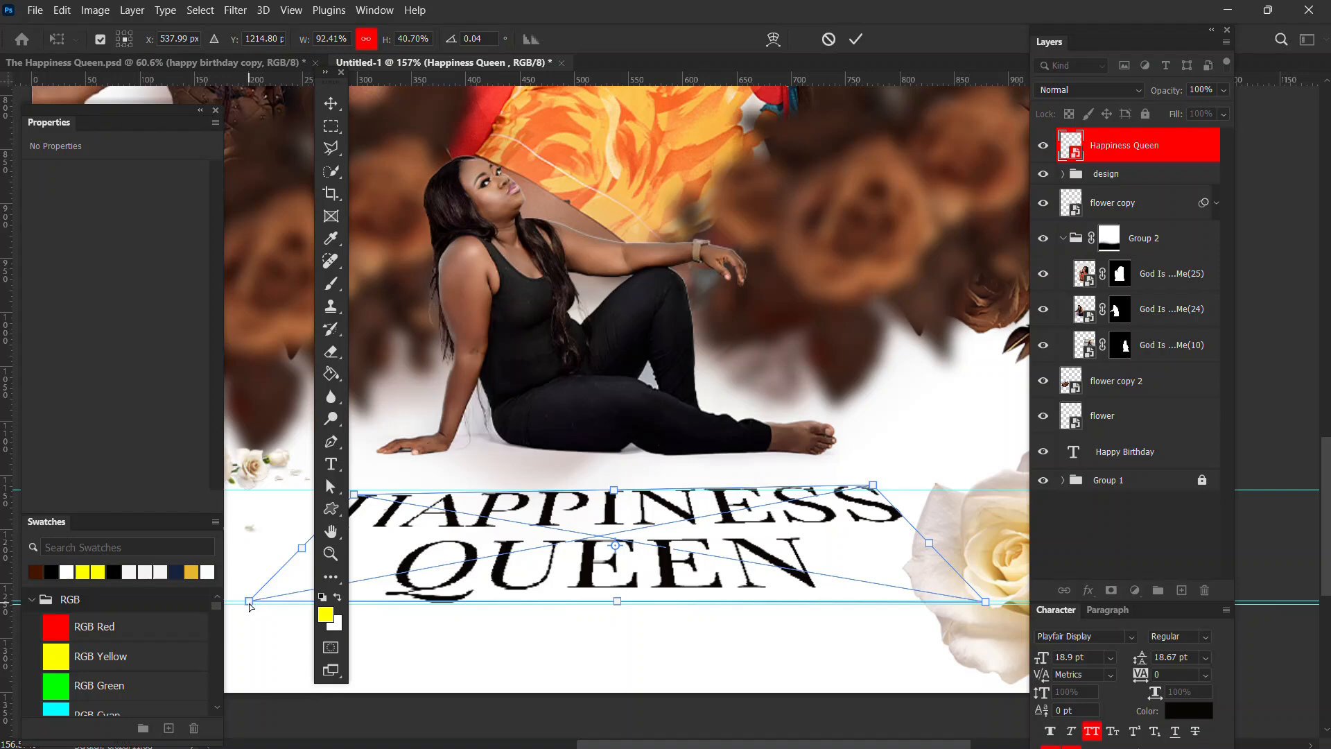
pyautogui.moveTo(389, 471); pyautogui.dragTo(422, 510)
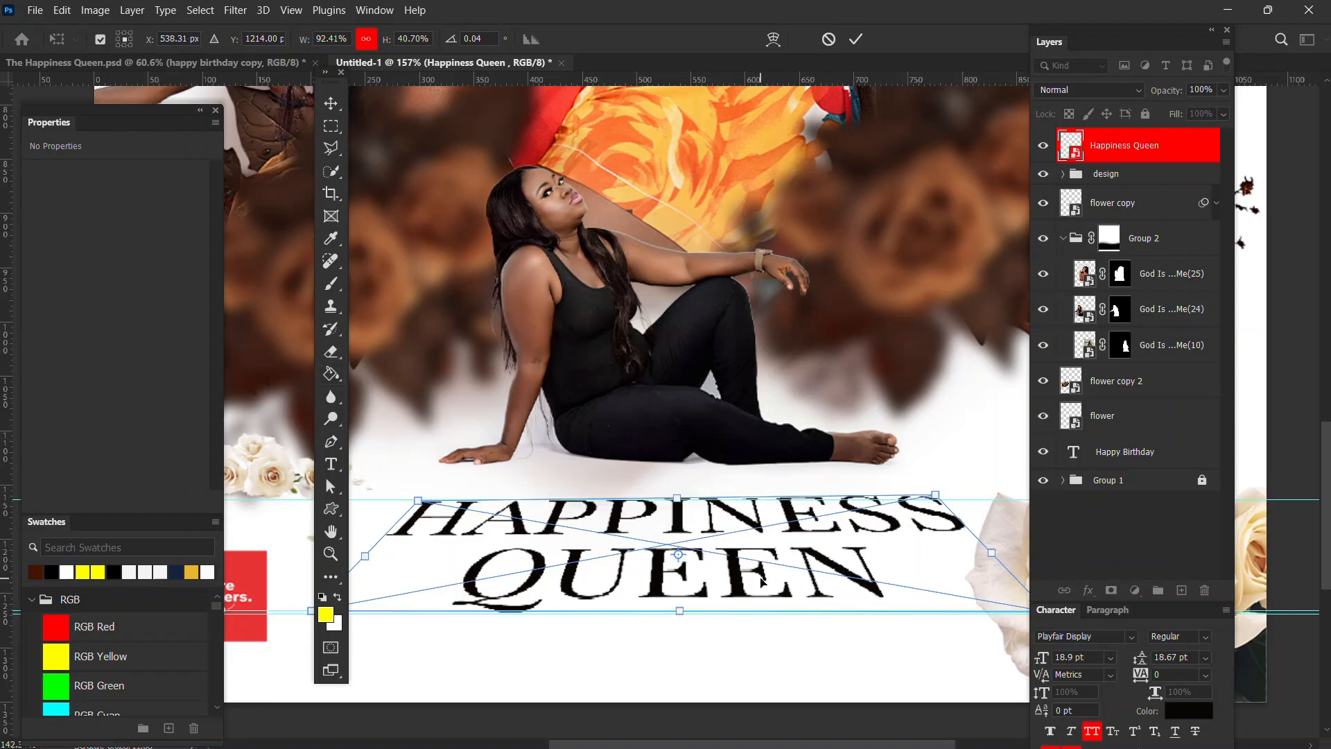
# - Lower the upper-right corner of the HAPPINESS QUEEN title onto the upper guide to level its top edge
pyautogui.scroll(-2, 835, 581)
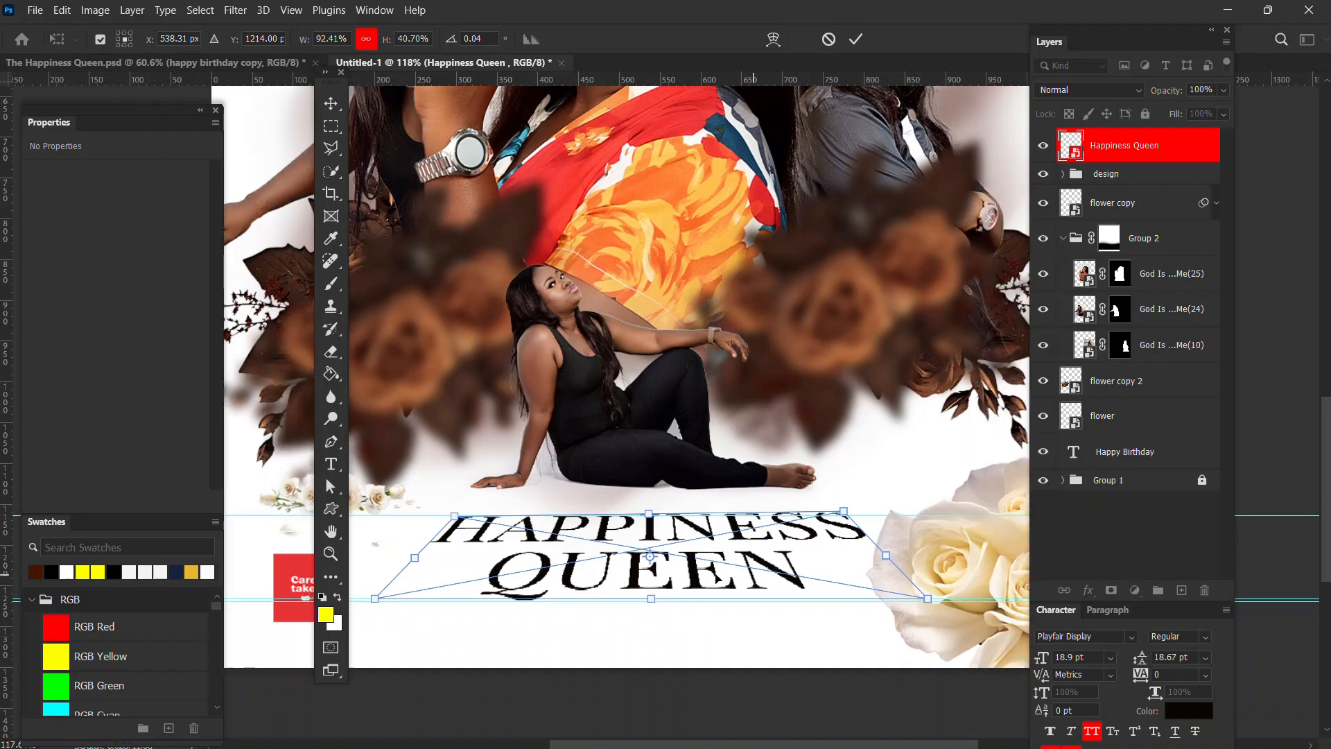
pyautogui.scroll(2, 471, 539)
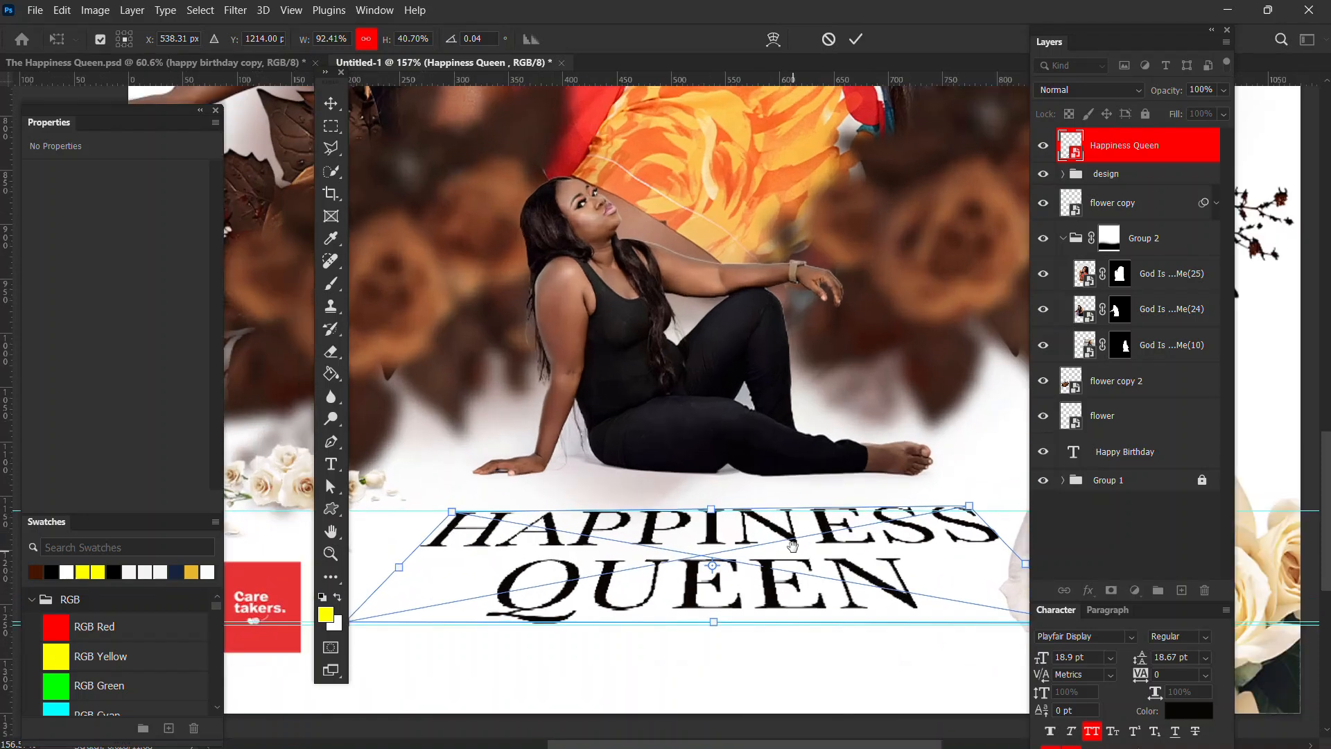
pyautogui.scroll(6, 793, 546)
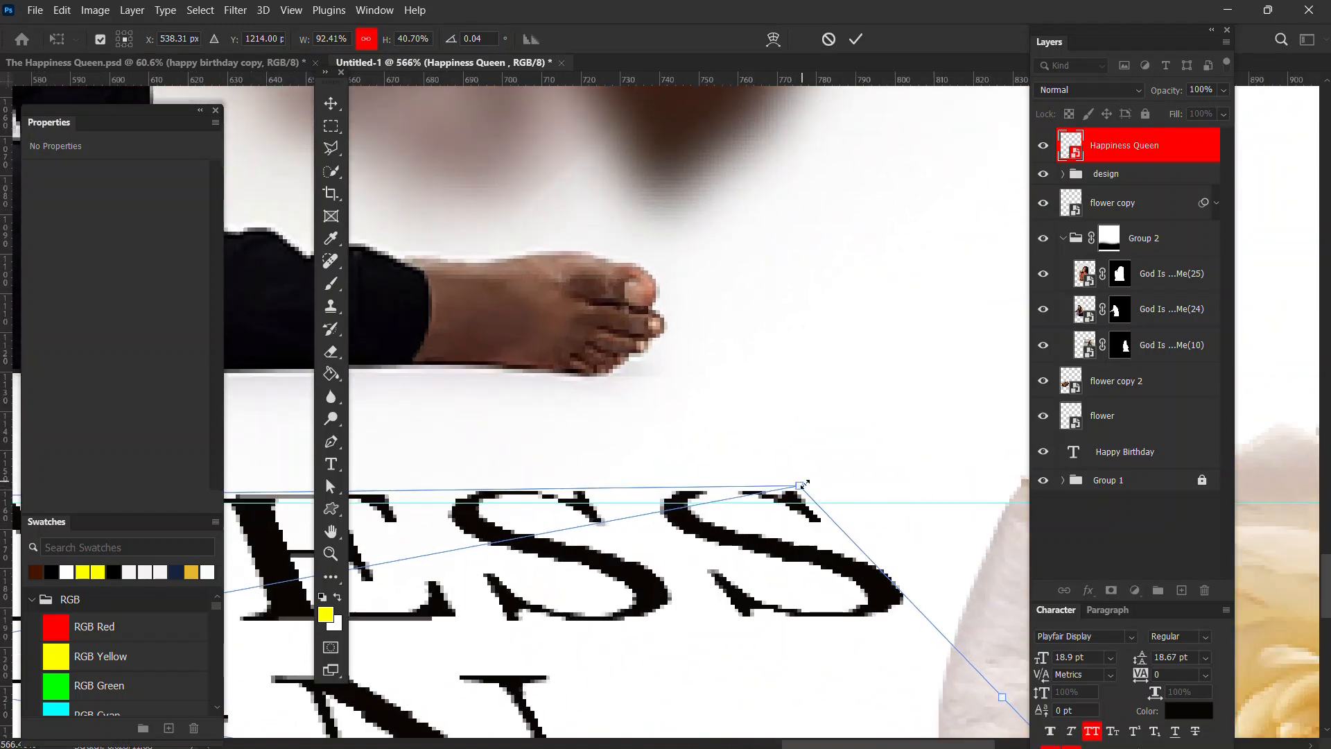
pyautogui.moveTo(799, 489); pyautogui.dragTo(812, 511)
pyautogui.scroll(-7, 825, 472)
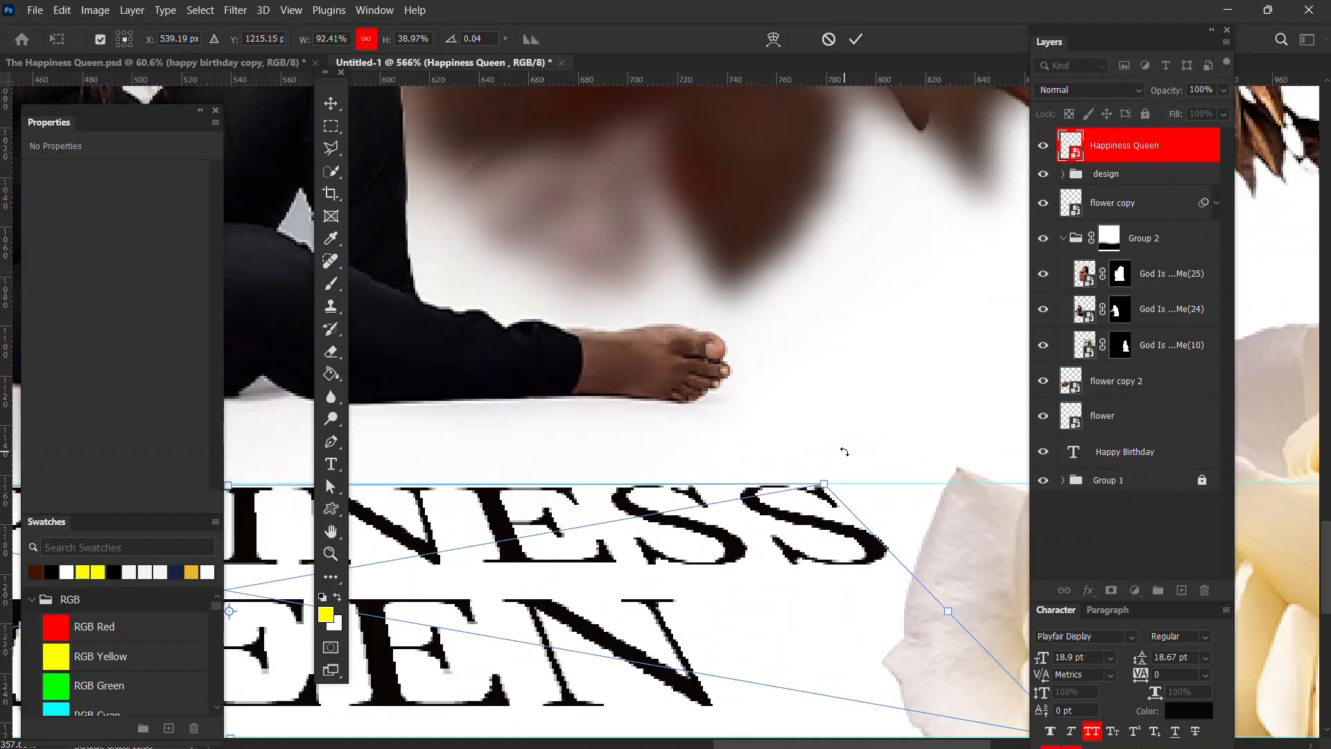
pyautogui.scroll(-2, 827, 457)
pyautogui.hscroll(-1, 693, 525)
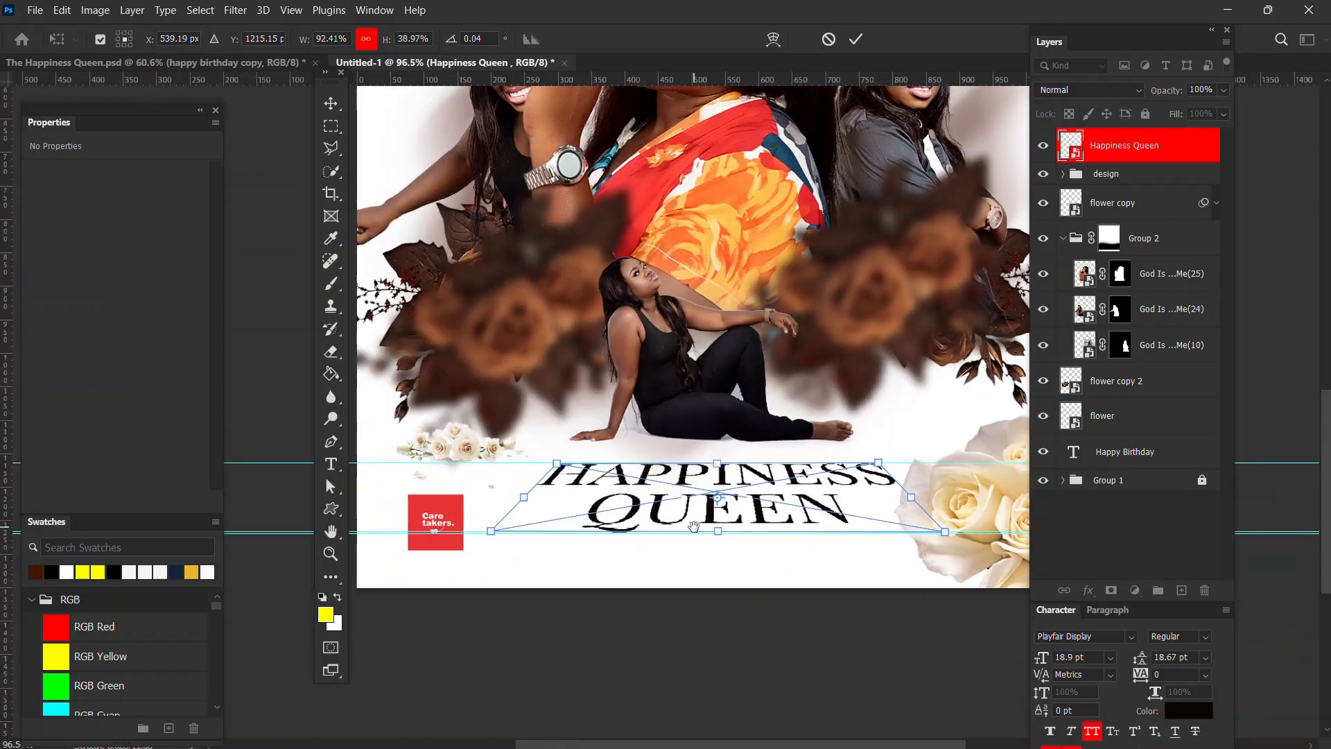
# - Raise the lower-right corner of the distorted HAPPINESS QUEEN title onto the upper of the two lower guides
pyautogui.scroll(2, 476, 527)
pyautogui.hscroll(3, 687, 510)
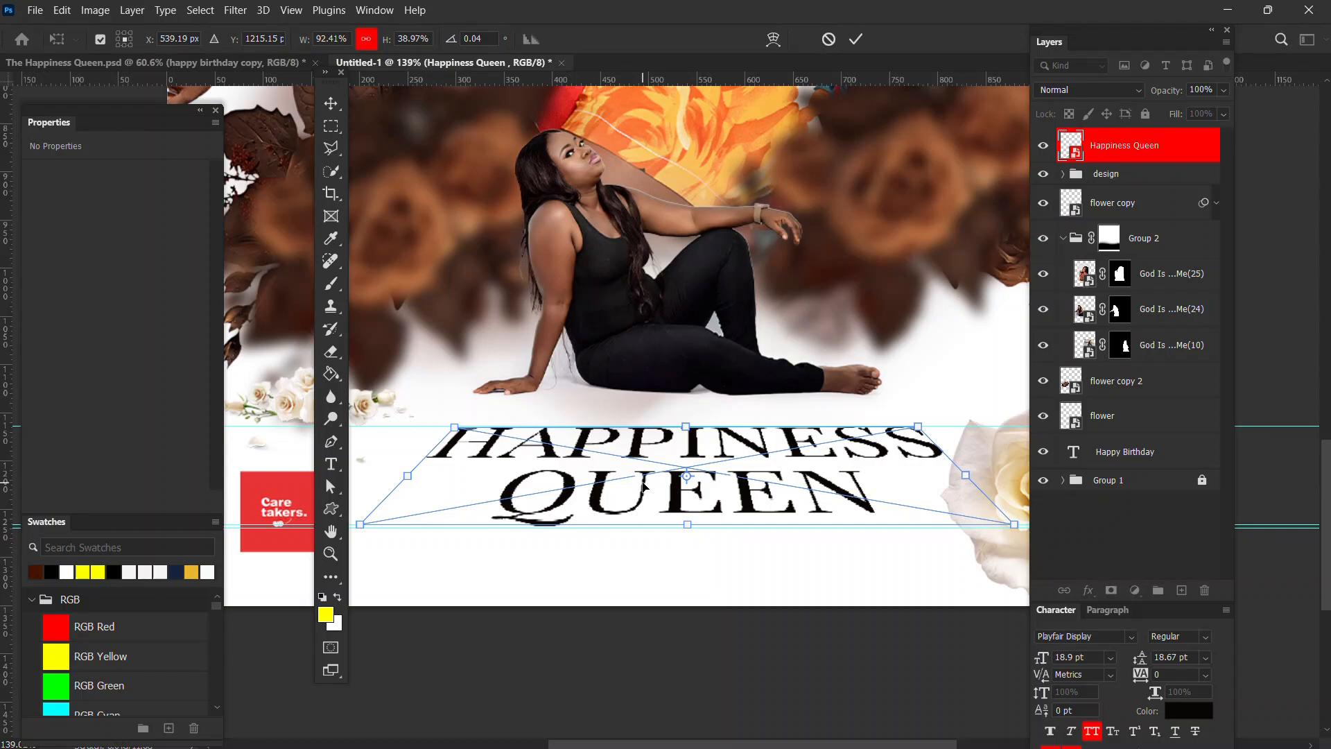
pyautogui.scroll(7, 547, 540)
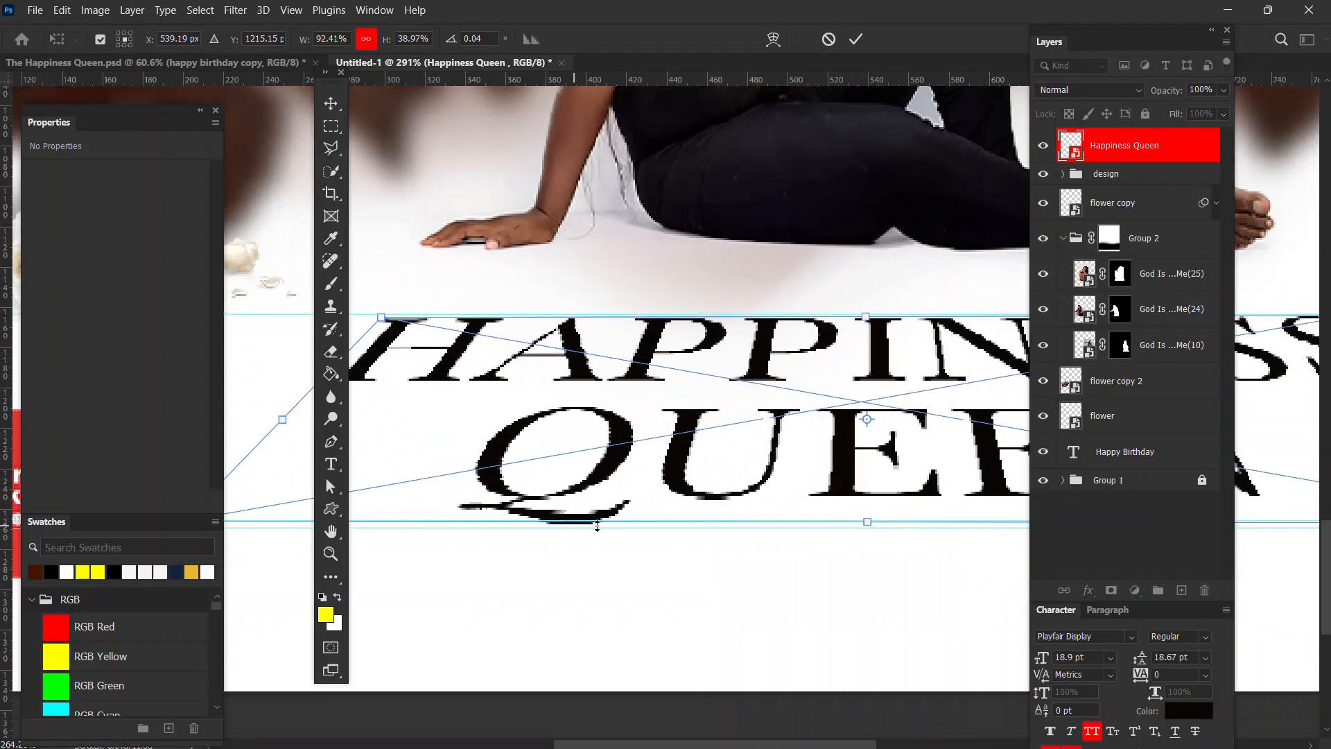
pyautogui.scroll(-8, 547, 539)
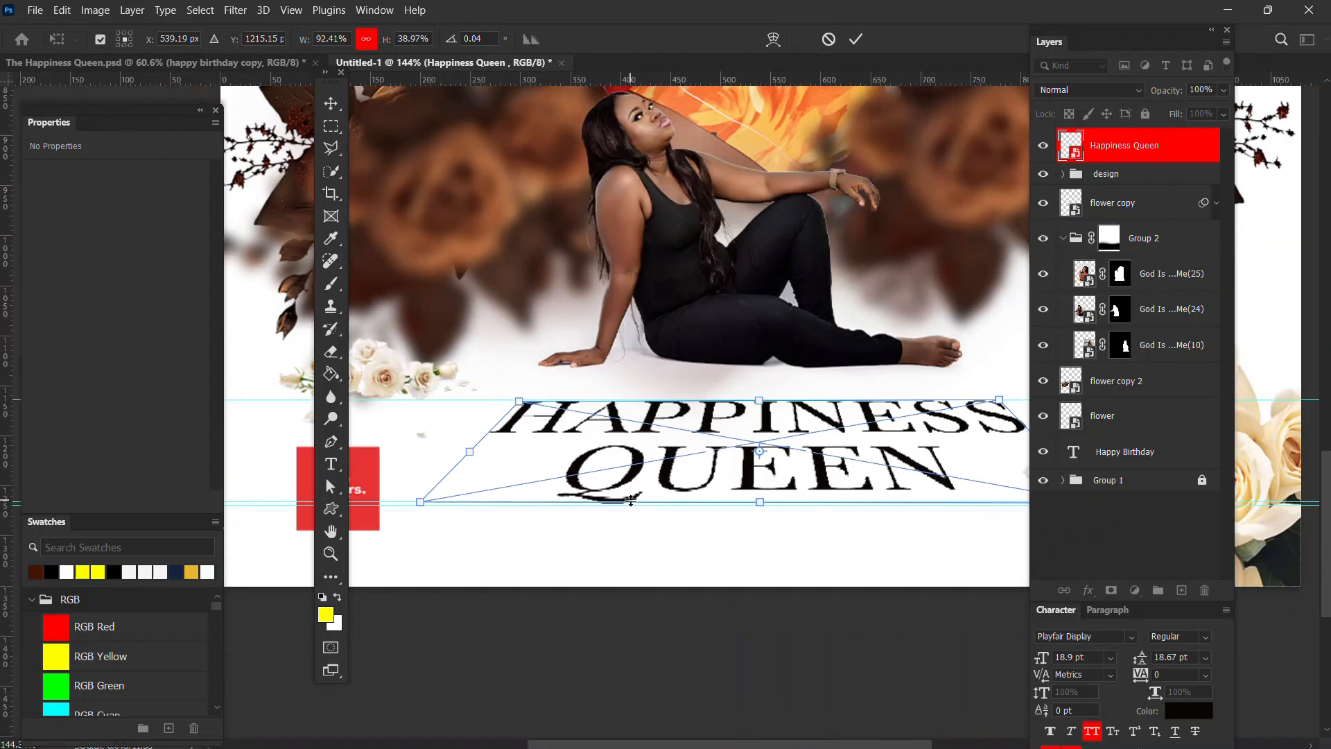
pyautogui.scroll(5, 795, 489)
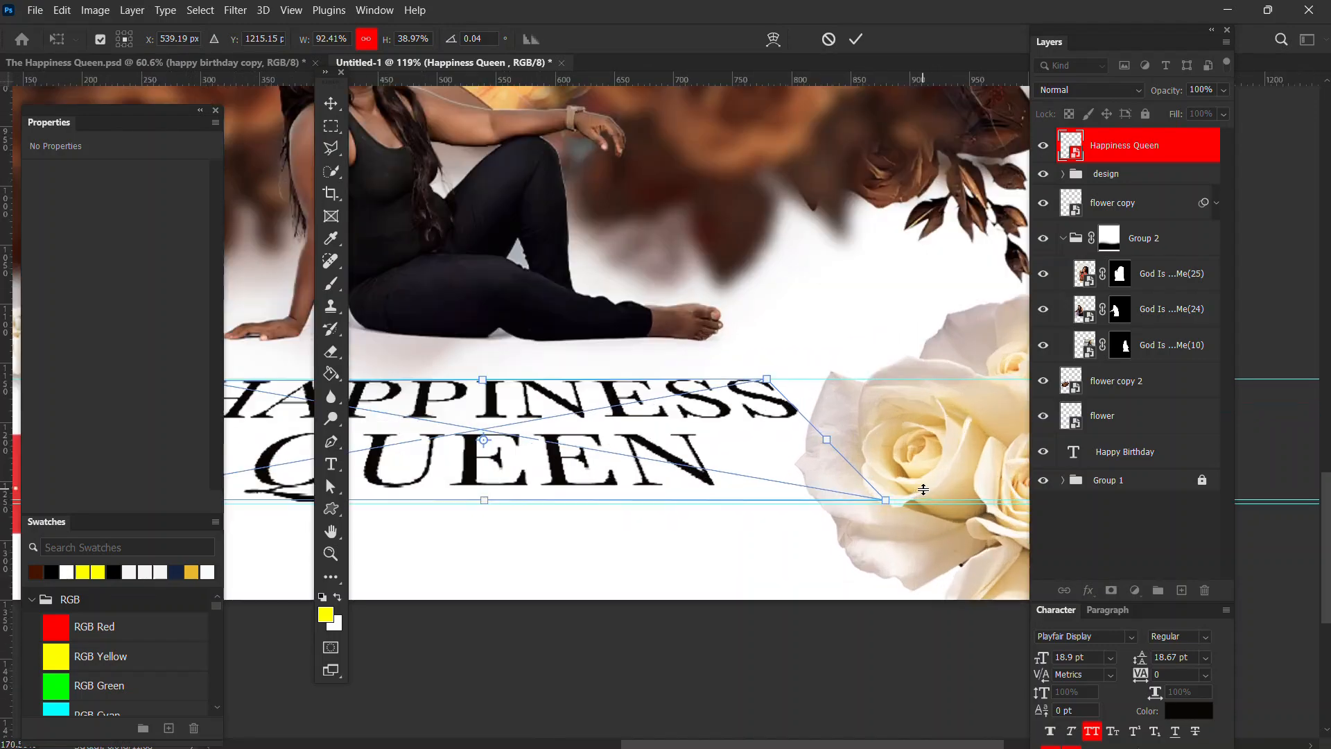
pyautogui.scroll(6, 847, 484)
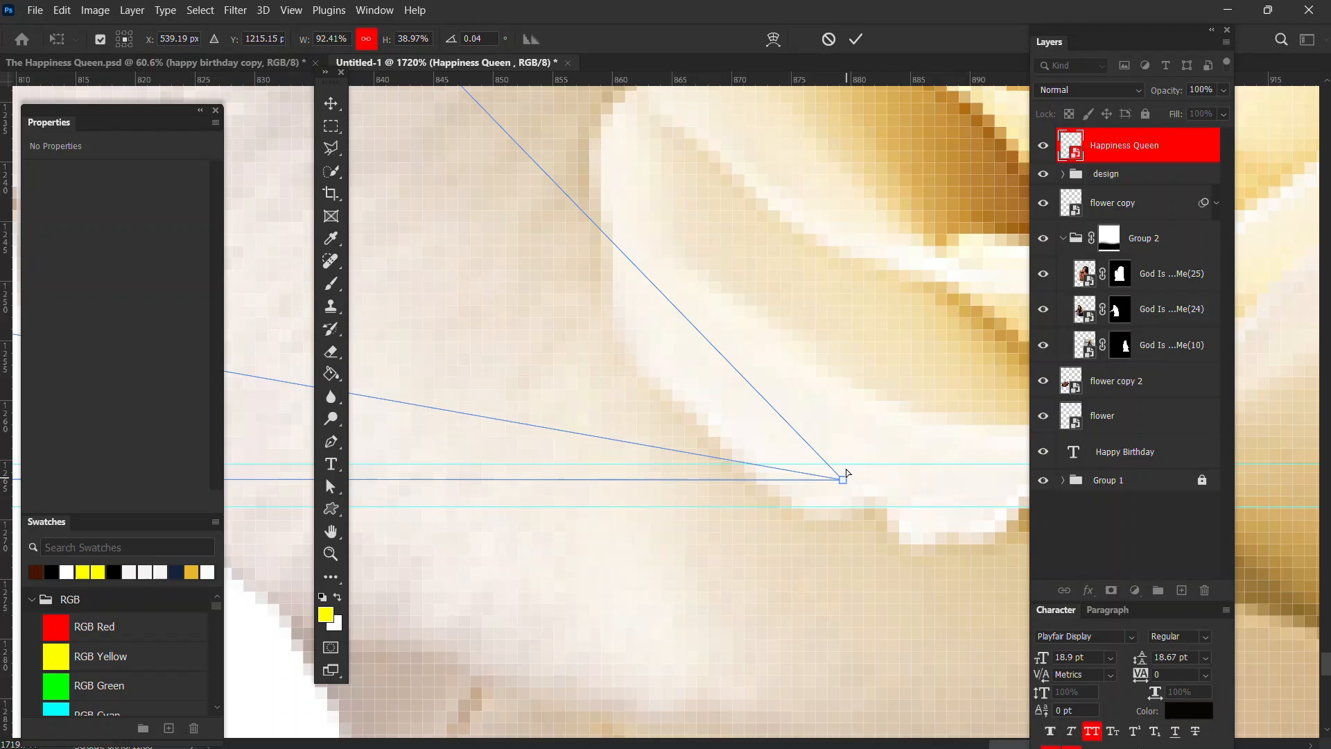
pyautogui.moveTo(847, 473); pyautogui.dragTo(850, 474)
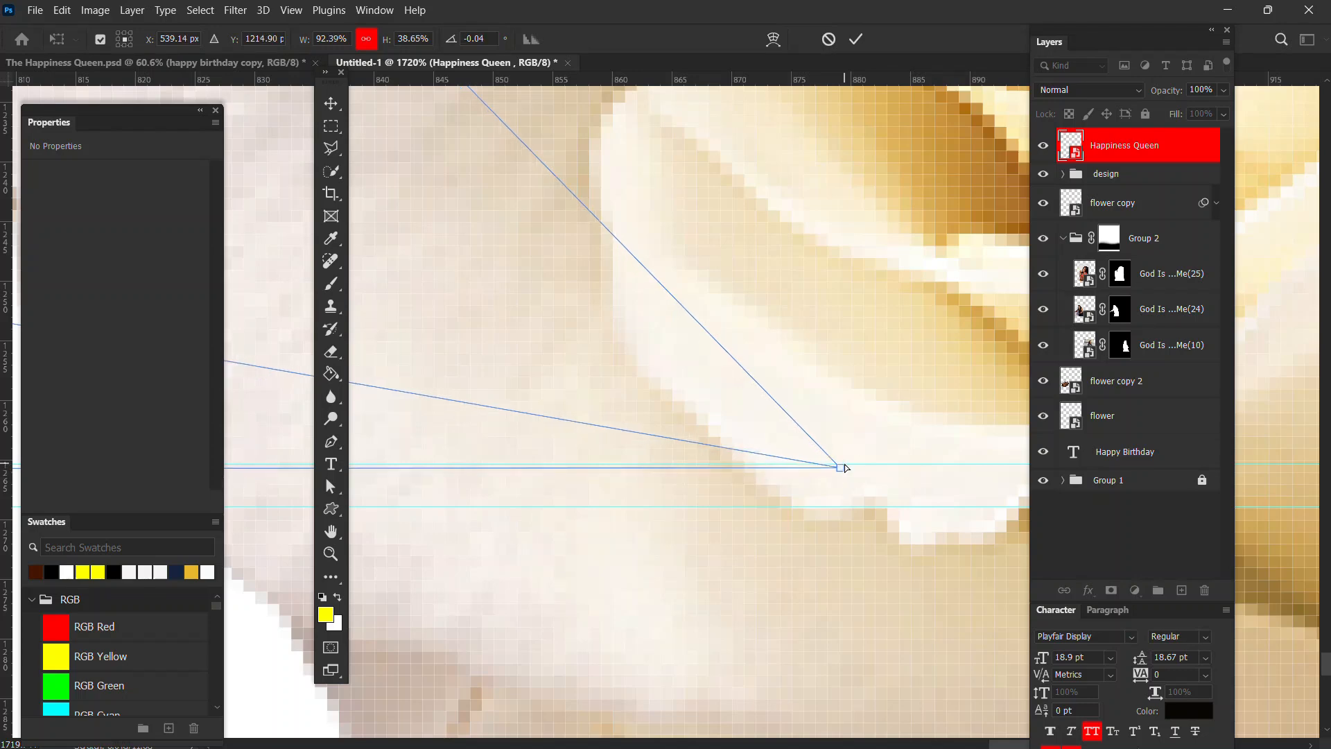
# - Raise the lower-left corner of the HAPPINESS QUEEN title onto the same guide to level its bottom edge, and apply the distortion
pyautogui.scroll(-6, 845, 466)
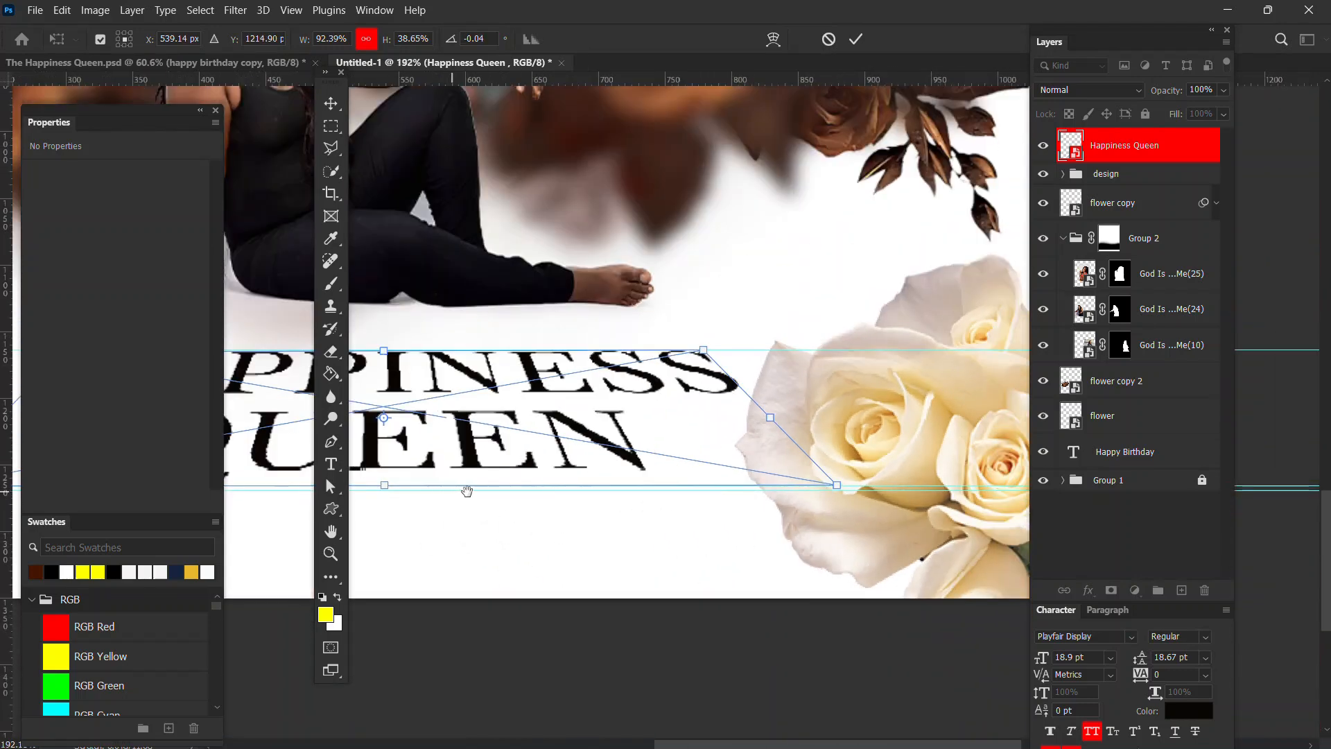
pyautogui.moveTo(468, 492); pyautogui.dragTo(868, 478)
pyautogui.moveTo(554, 445); pyautogui.dragTo(811, 477)
pyautogui.scroll(4, 613, 508)
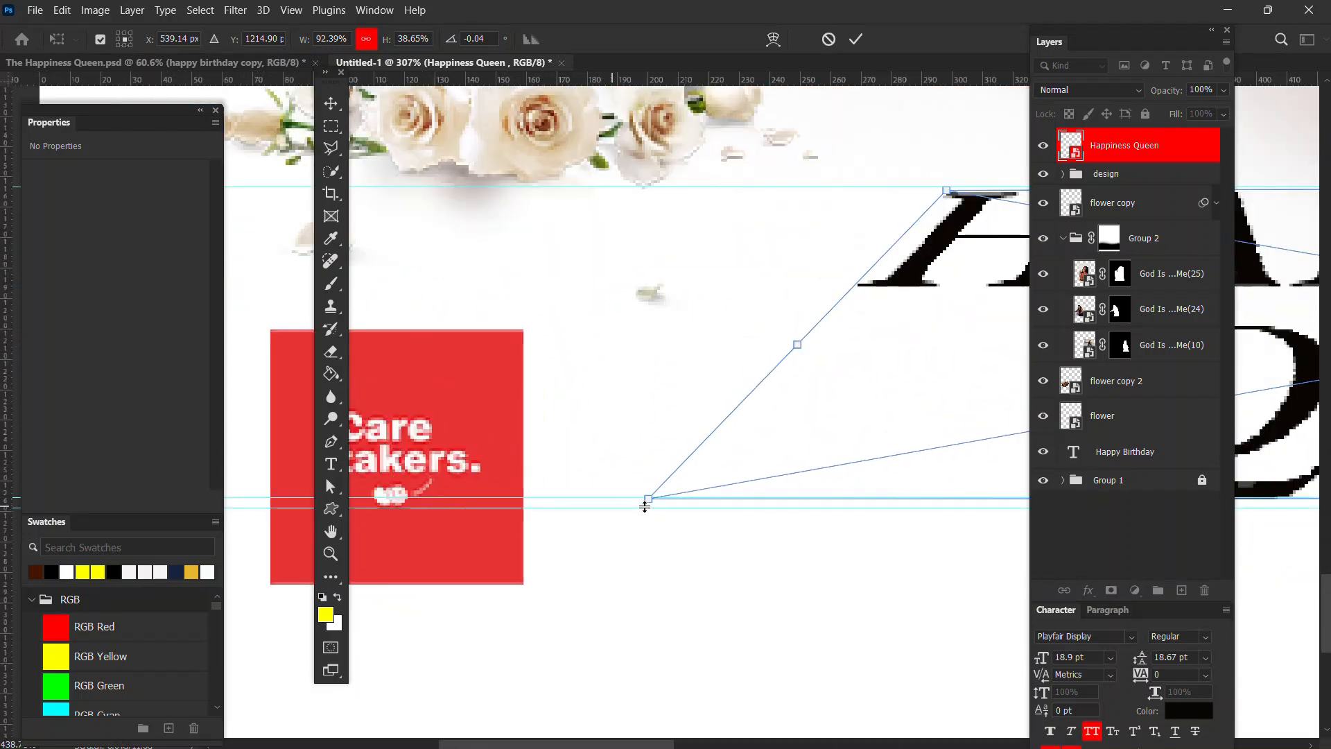
pyautogui.scroll(7, 645, 507)
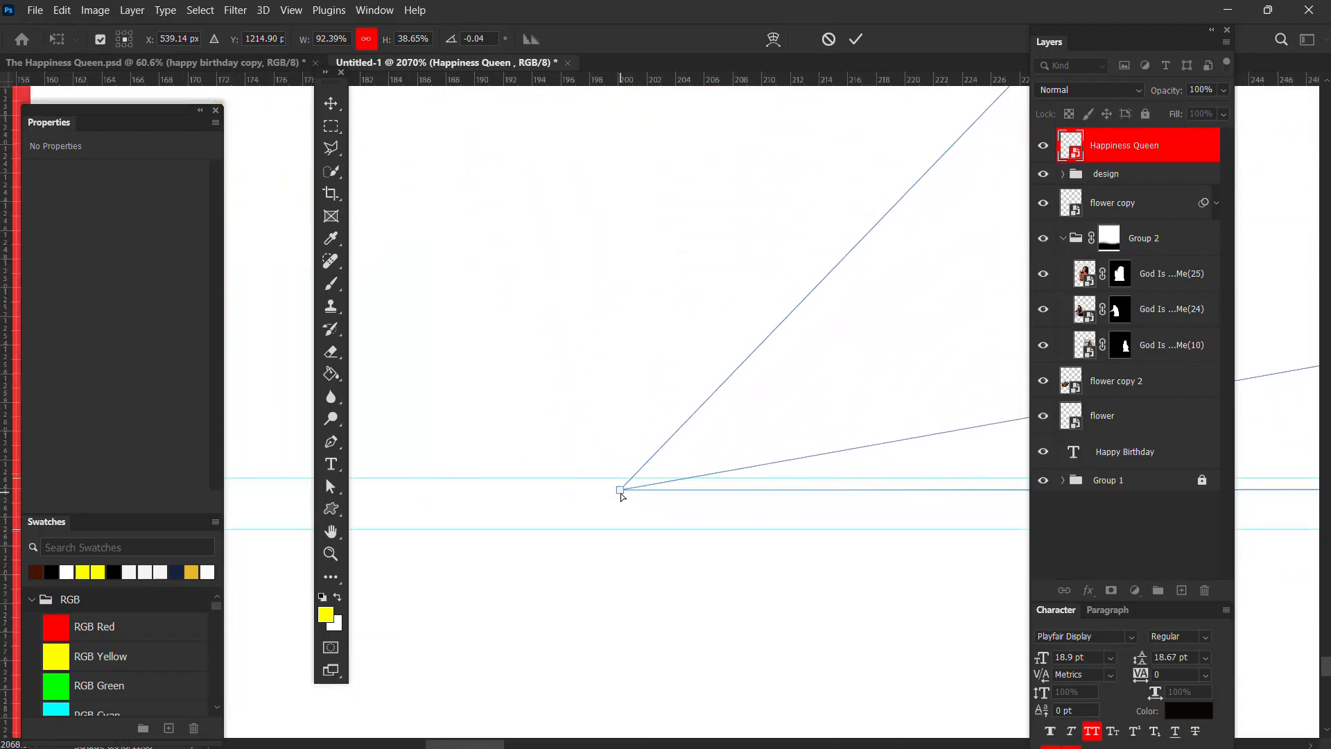
pyautogui.moveTo(626, 485); pyautogui.dragTo(628, 483)
pyautogui.scroll(-4, 686, 479)
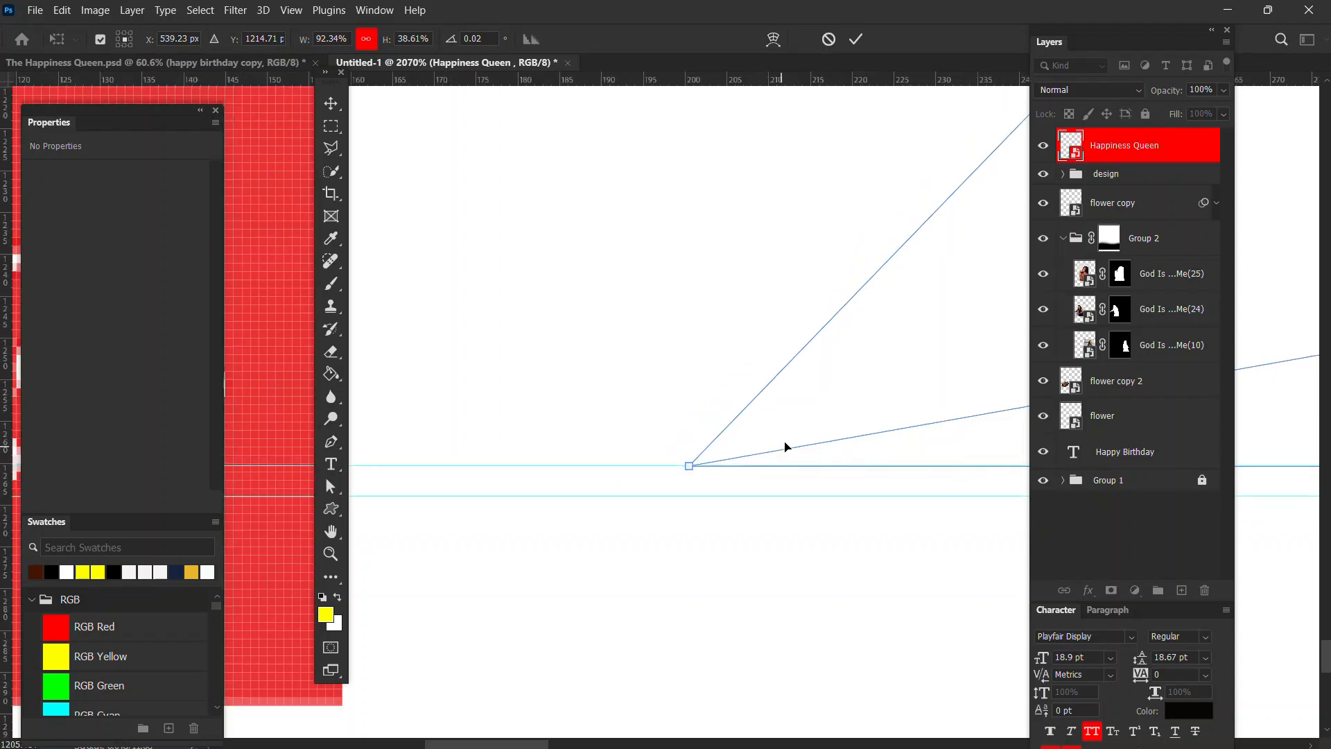
pyautogui.scroll(-6, 796, 466)
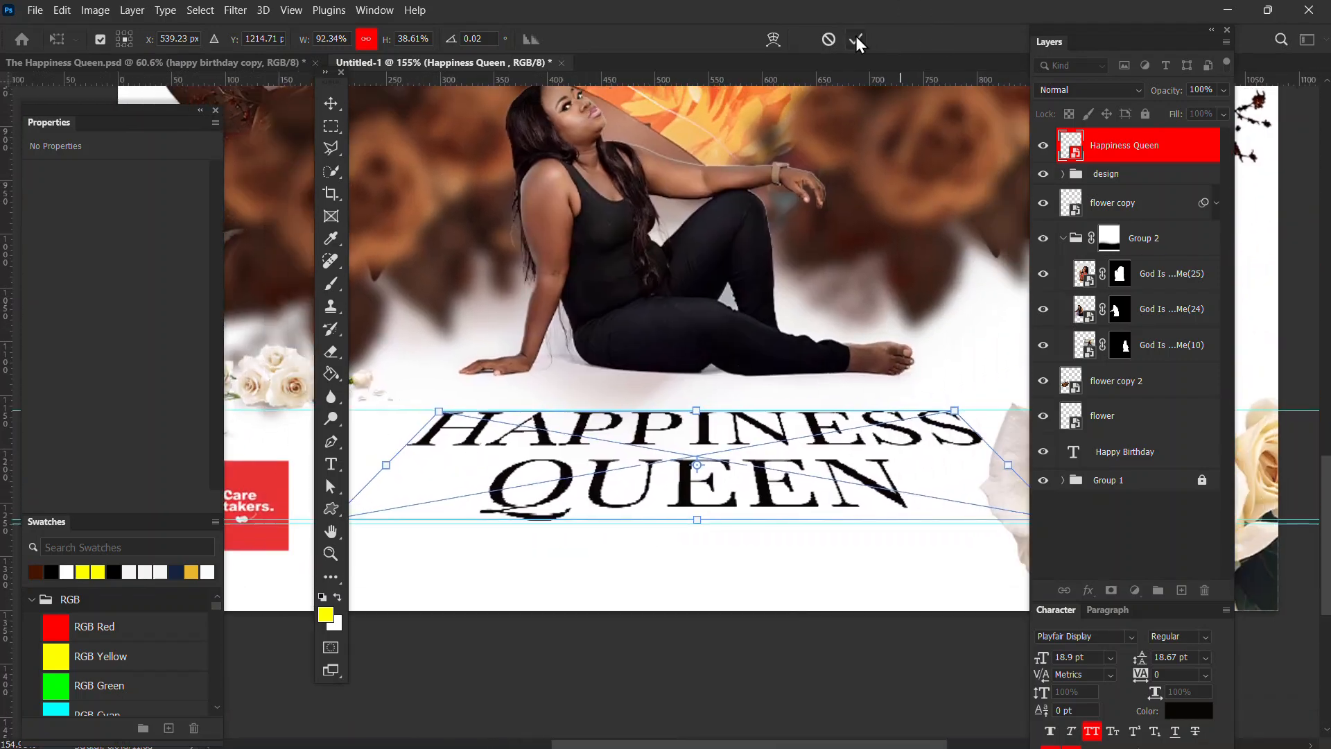
pyautogui.click(858, 39)
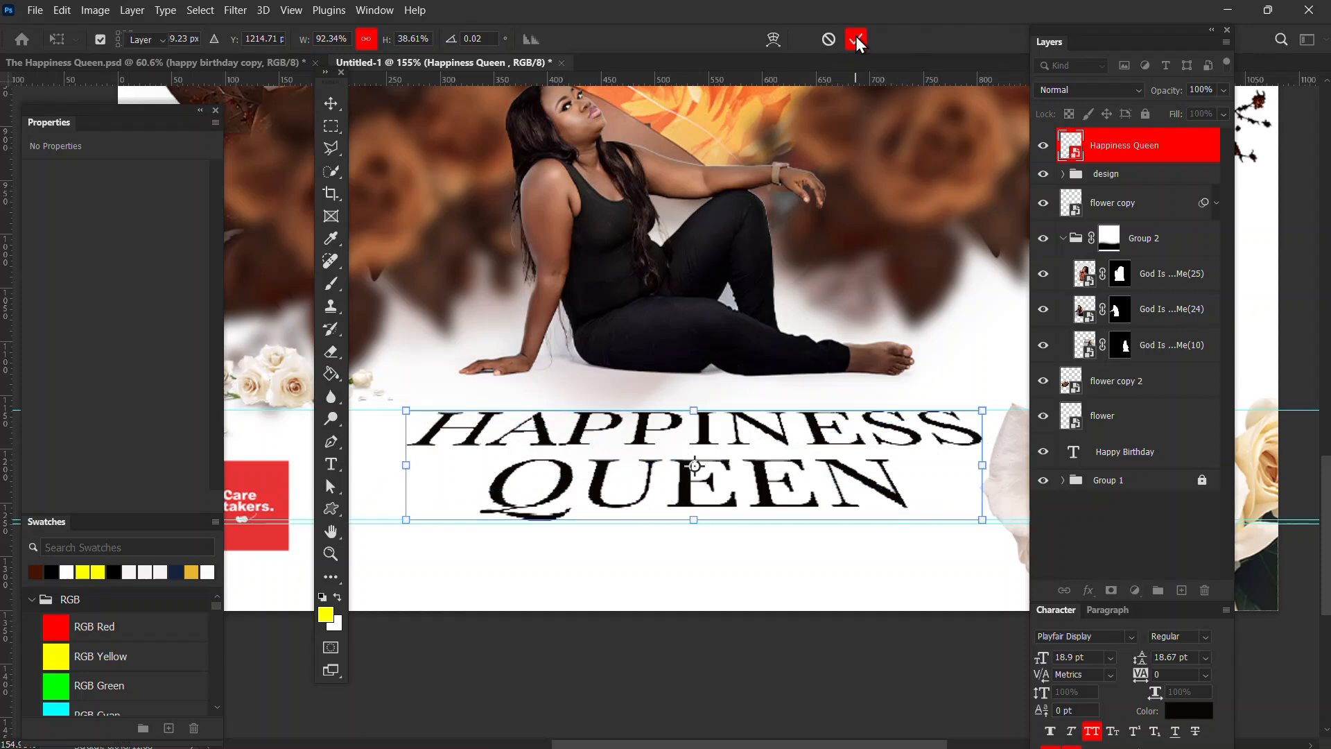
# - Clear the horizontal guides and deselect the title layer
pyautogui.scroll(-4, 766, 475)
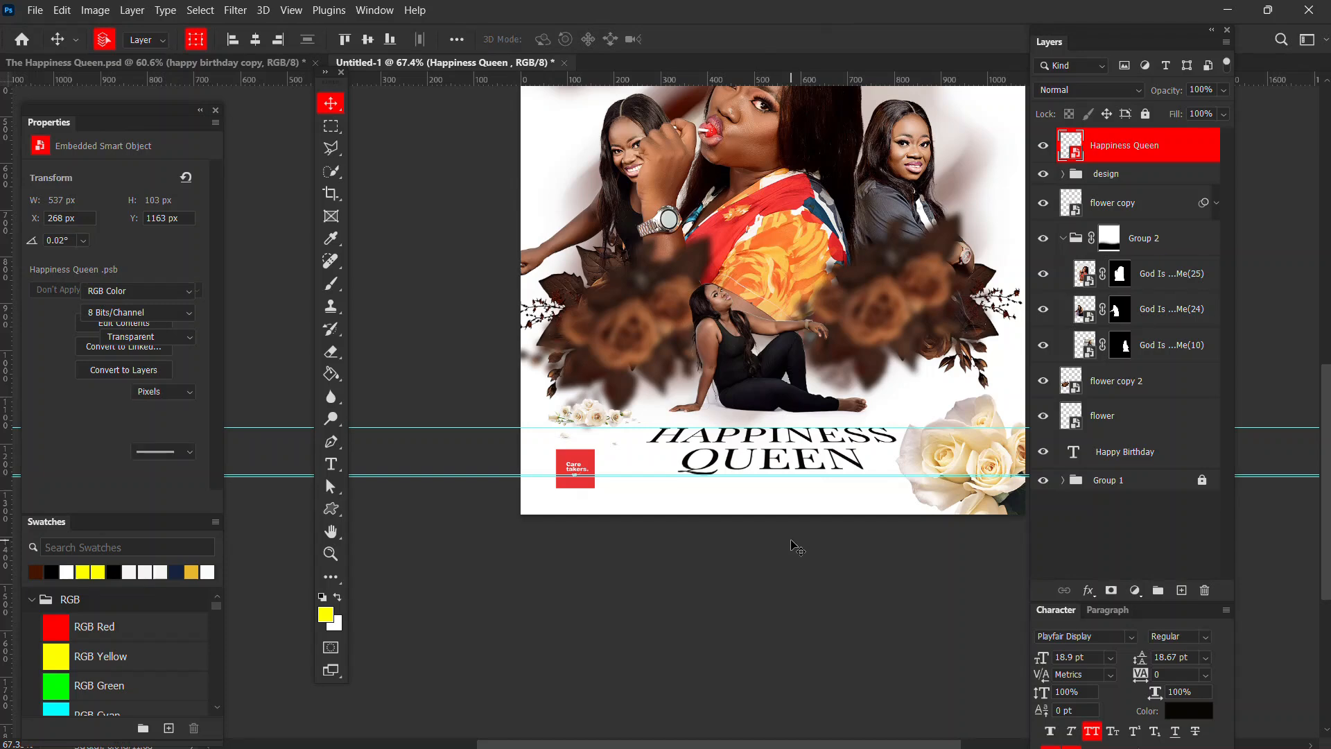
pyautogui.click(790, 546)
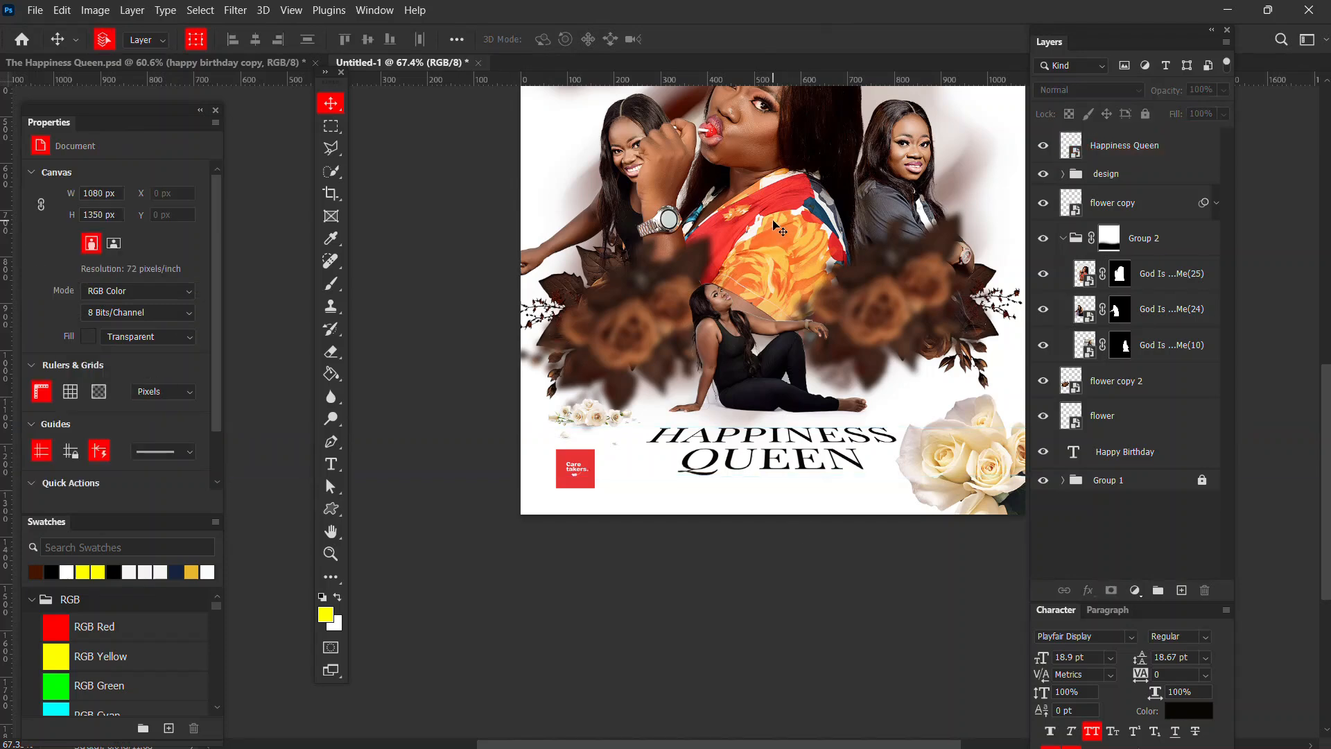
pyautogui.scroll(-2, 778, 226)
pyautogui.moveTo(874, 335); pyautogui.dragTo(837, 420)
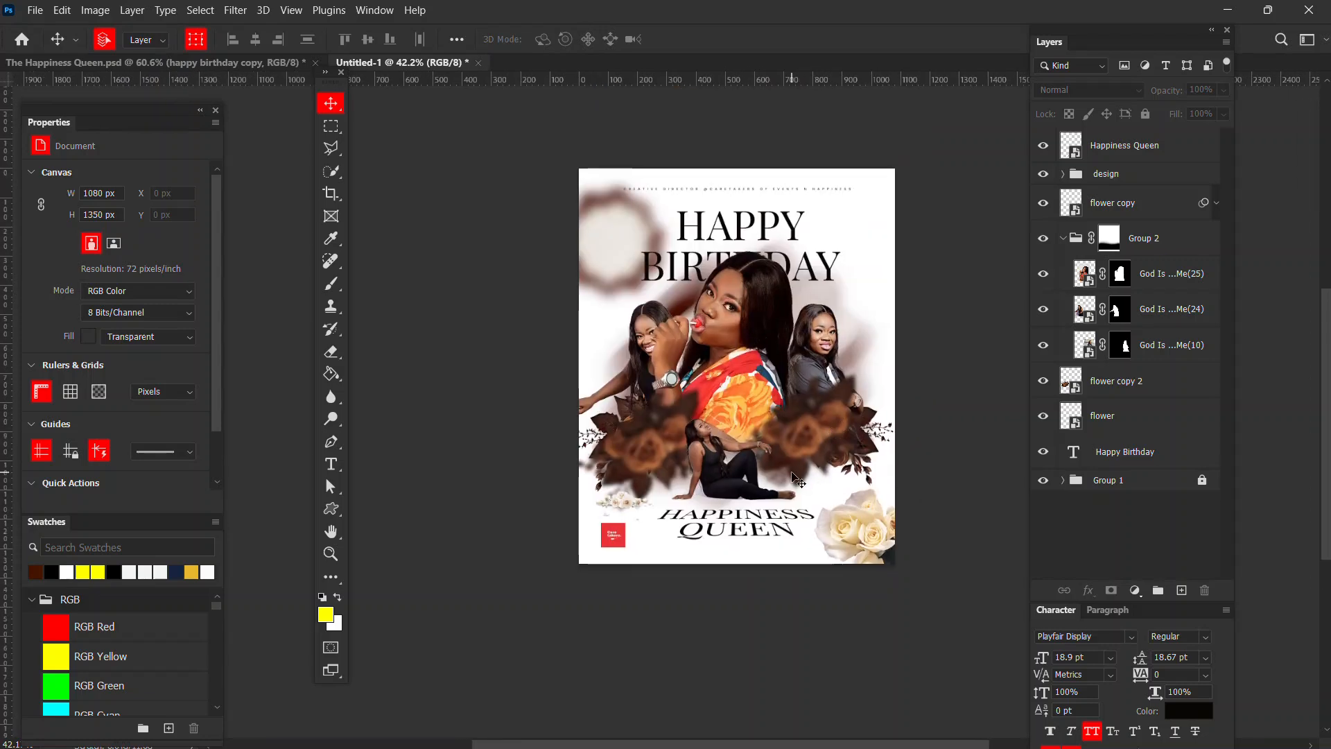
pyautogui.scroll(2, 794, 479)
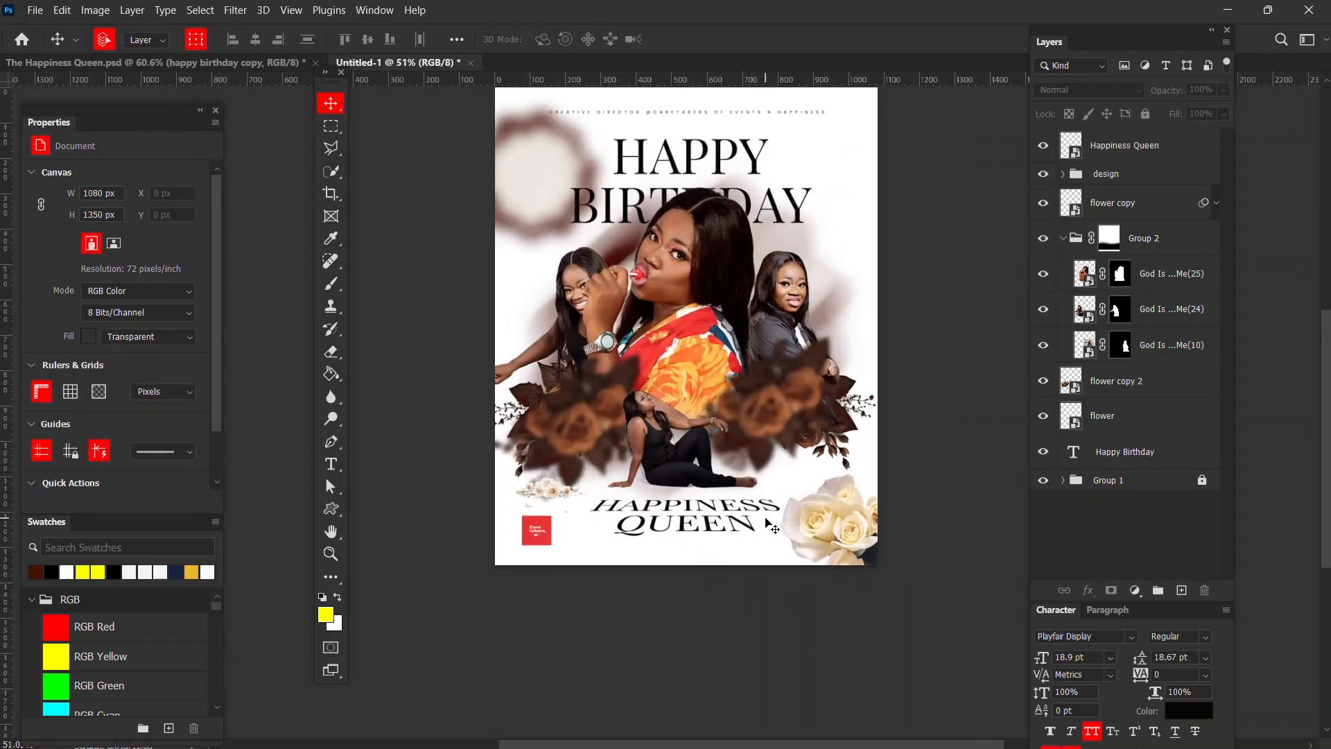
# - Compare the poster's layout and title with the reference design in The Happiness Queen.psd
pyautogui.click(249, 61)
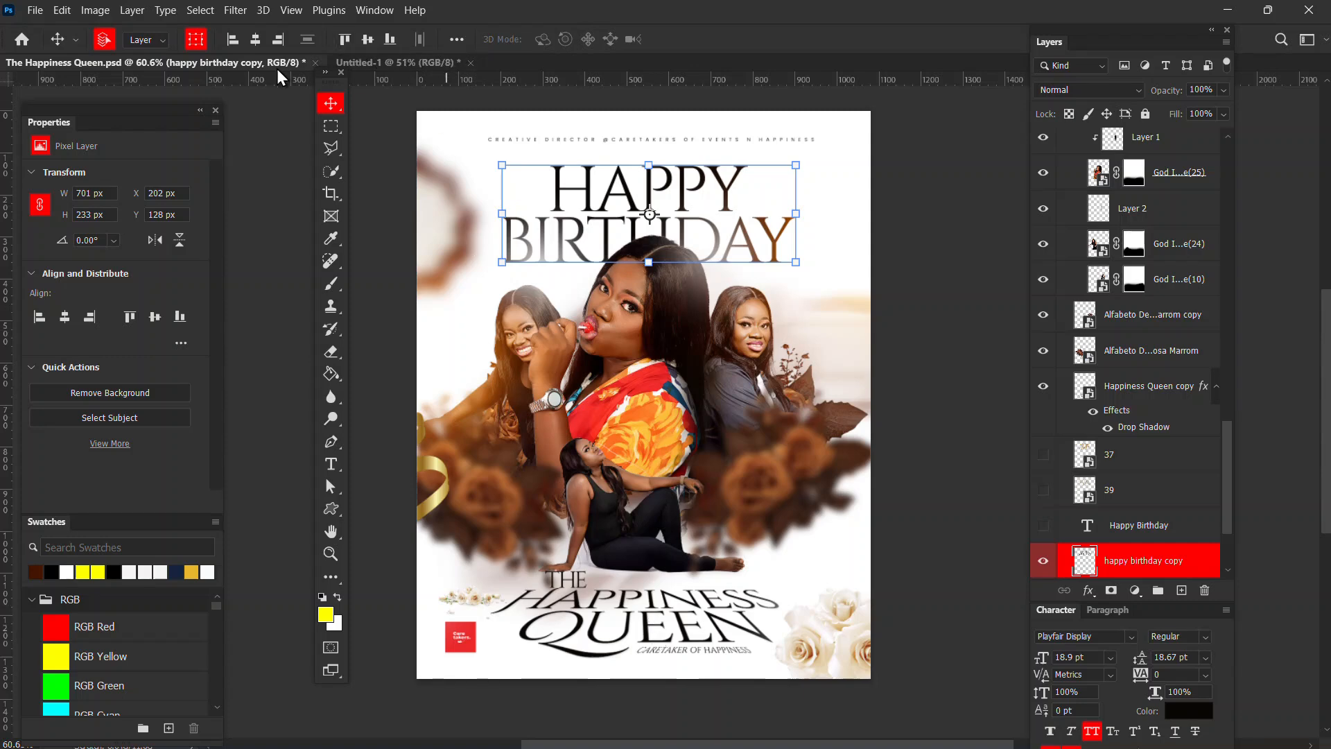
pyautogui.click(372, 67)
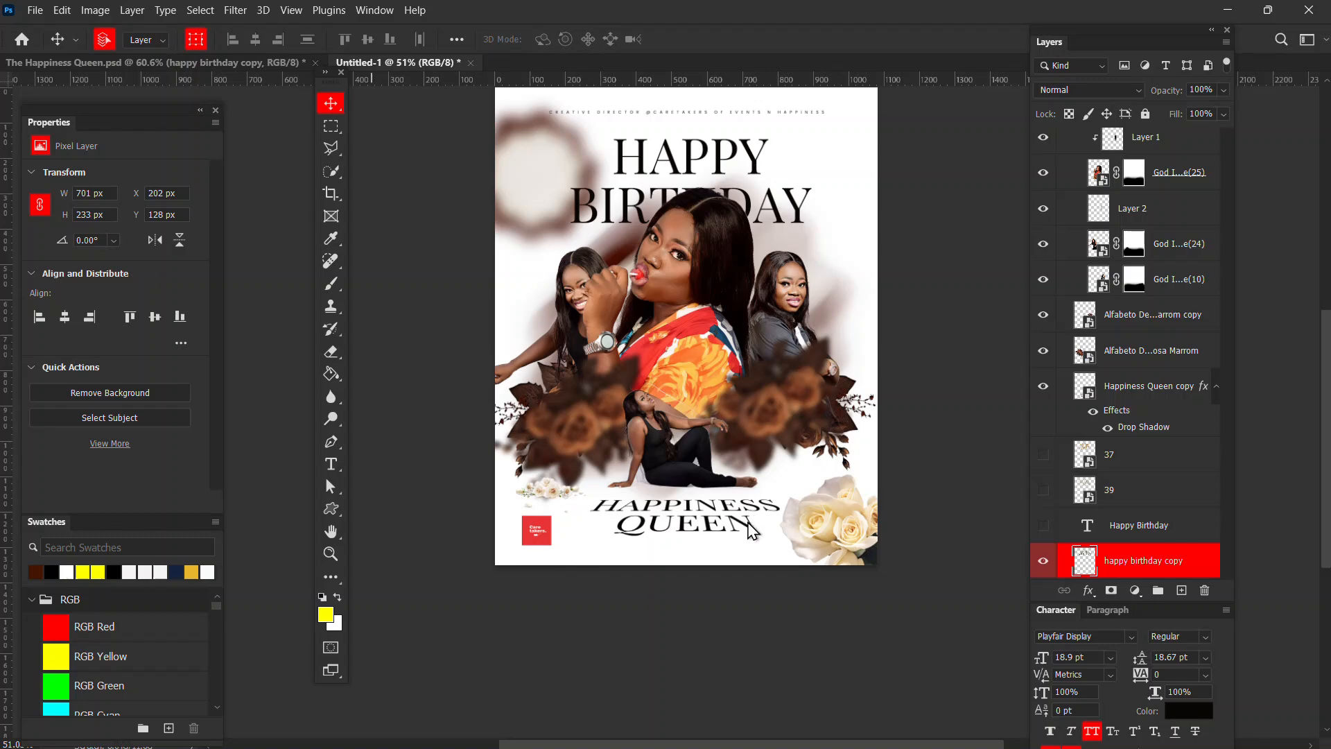
pyautogui.scroll(3, 719, 541)
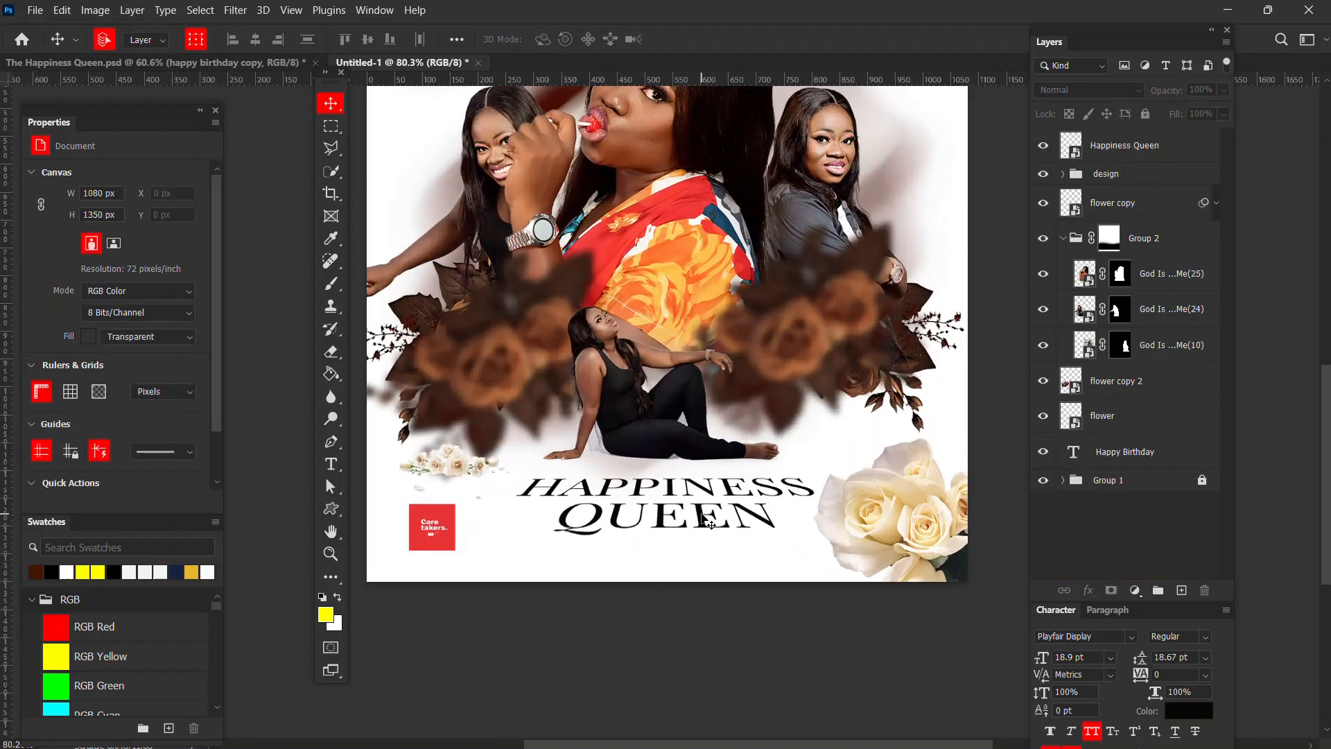
pyautogui.scroll(-3, 697, 509)
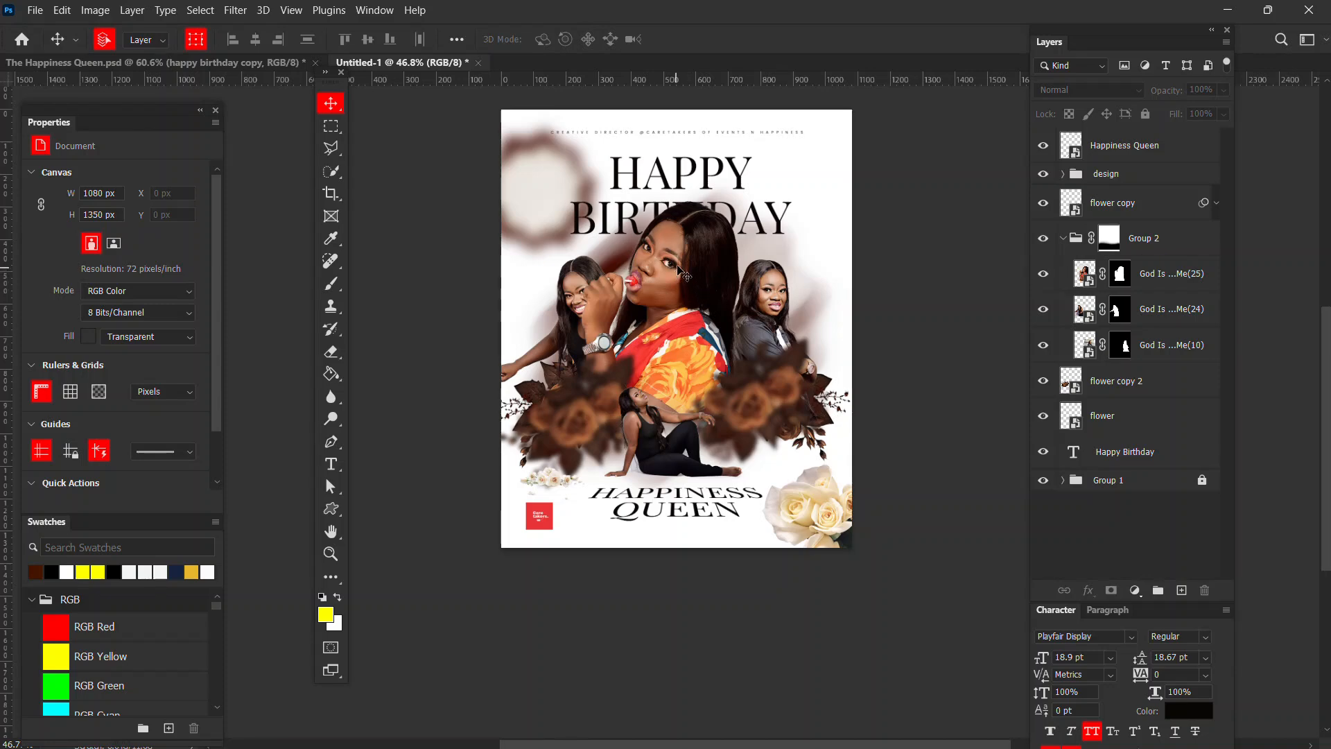
pyautogui.click(255, 65)
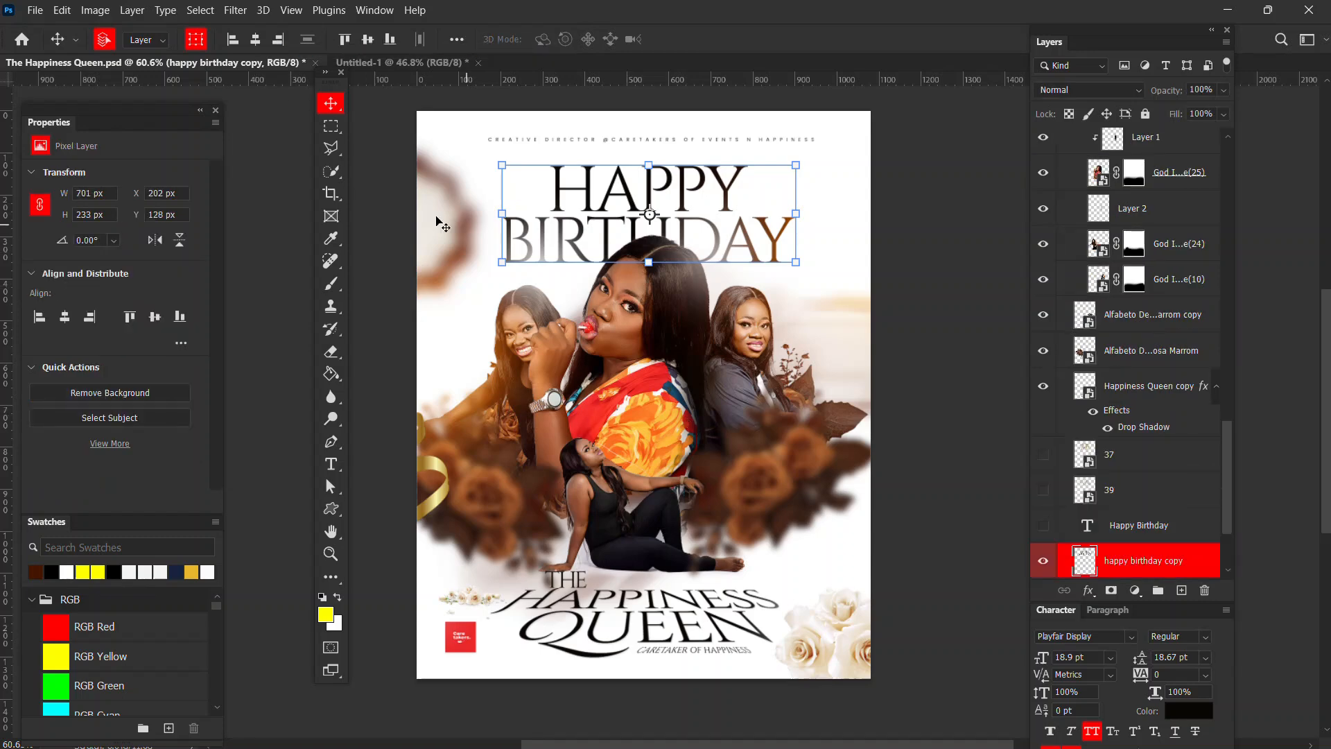
pyautogui.click(389, 61)
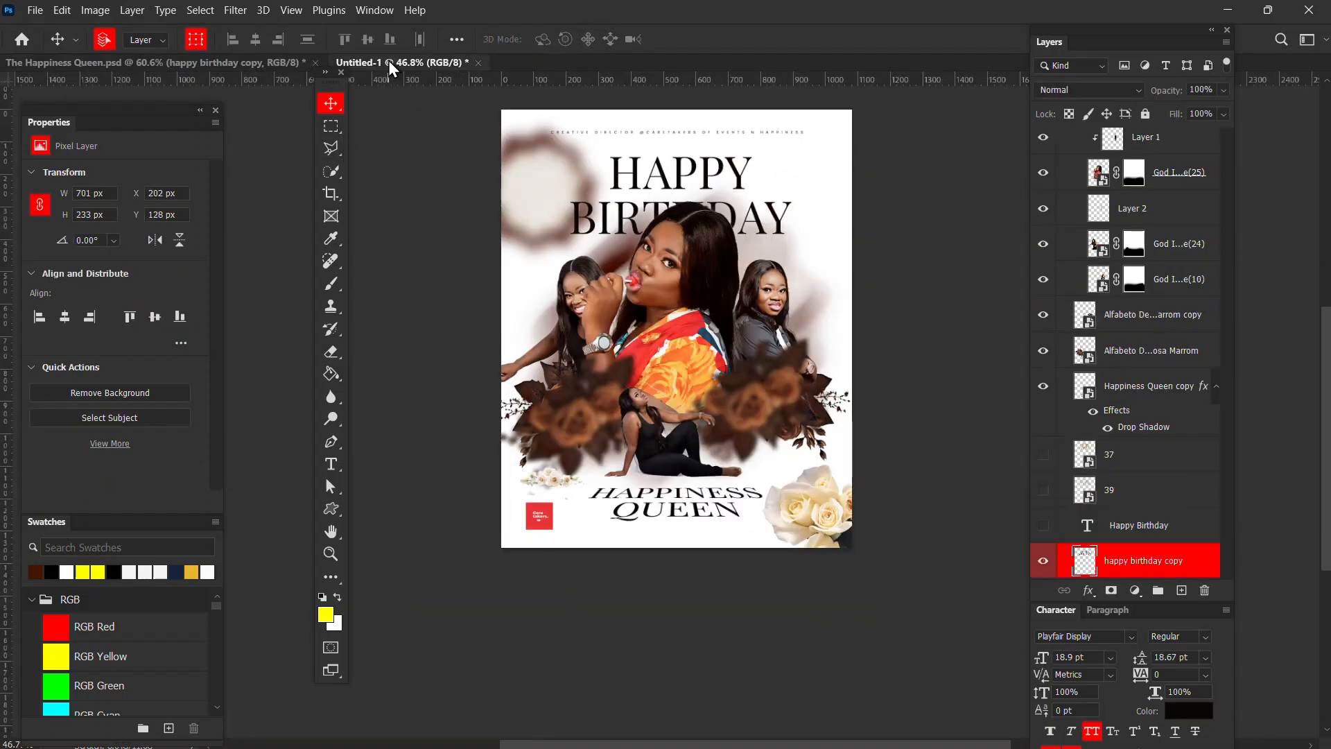
# - Enlarge the blurred brown flower below the right portrait to about 572 px wide and position it beside the seated figure
pyautogui.click(778, 411)
pyautogui.click(837, 410)
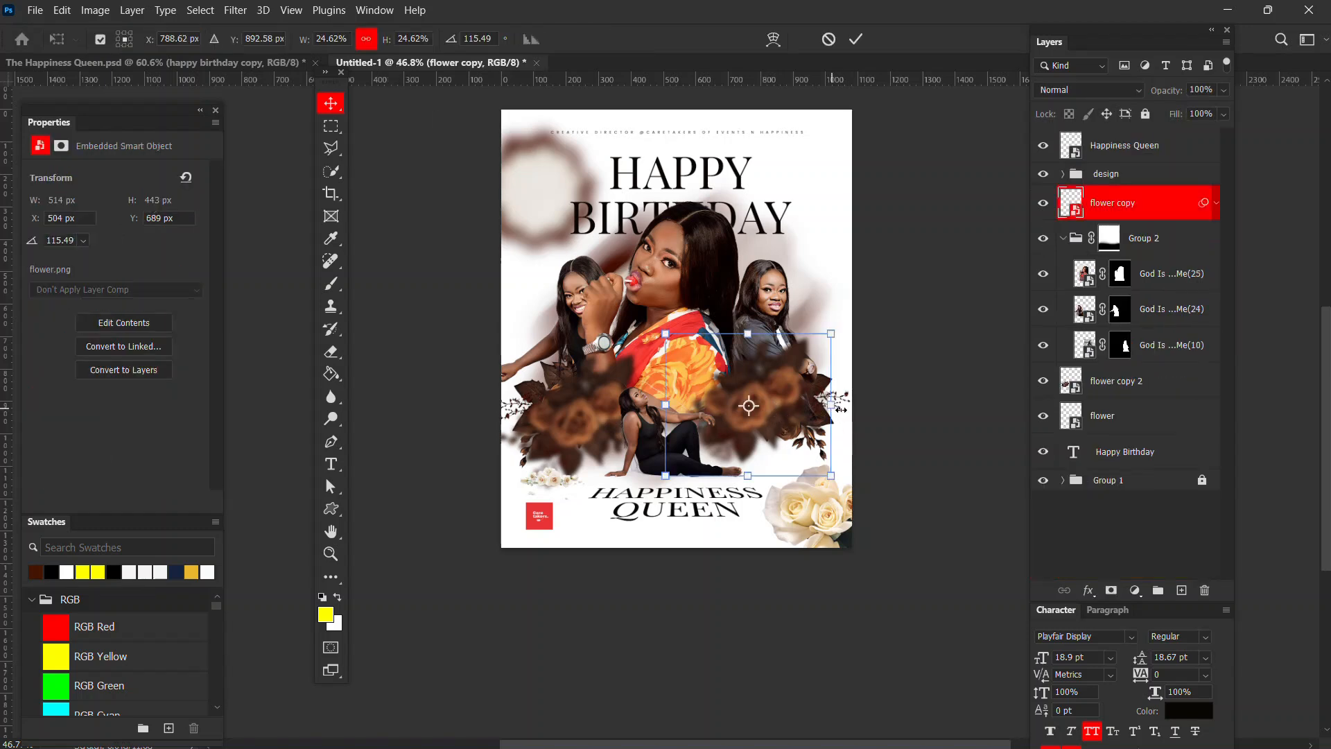
pyautogui.moveTo(841, 410); pyautogui.dragTo(877, 448)
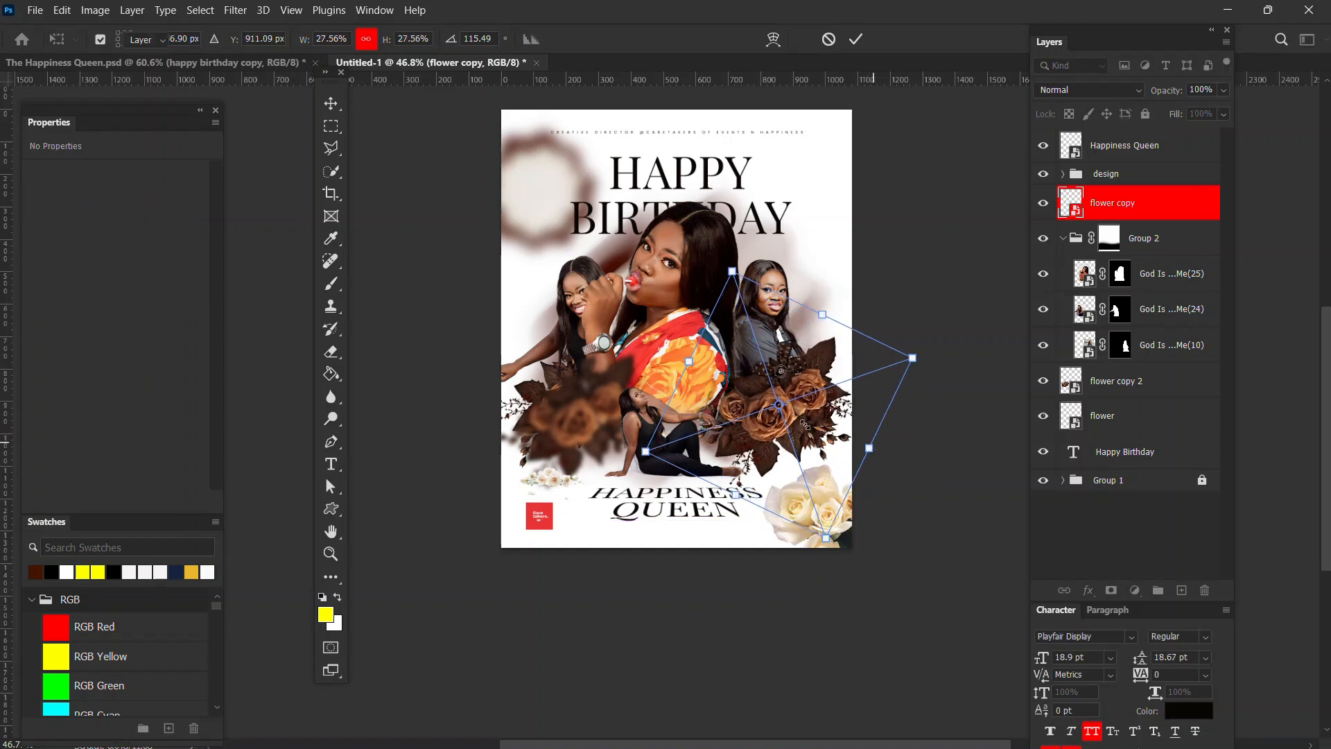
pyautogui.press('Return')
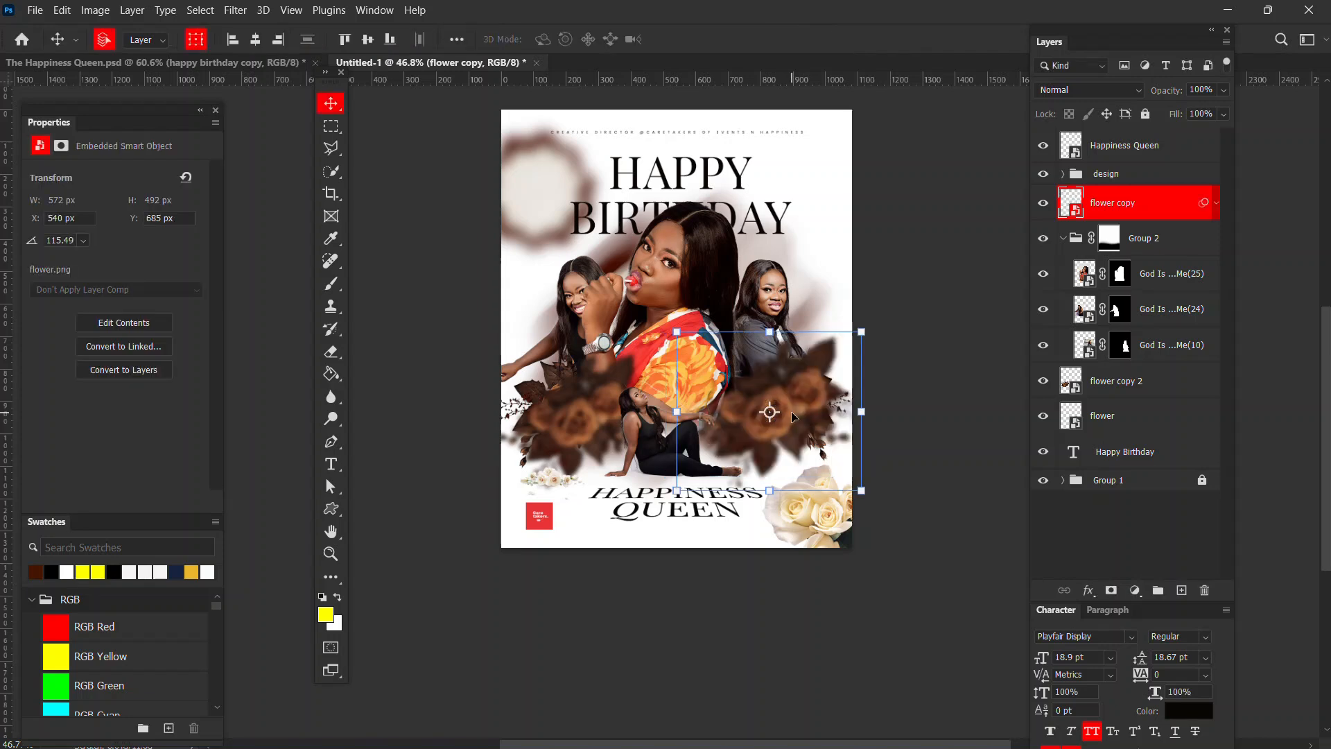
pyautogui.moveTo(792, 416); pyautogui.dragTo(783, 407)
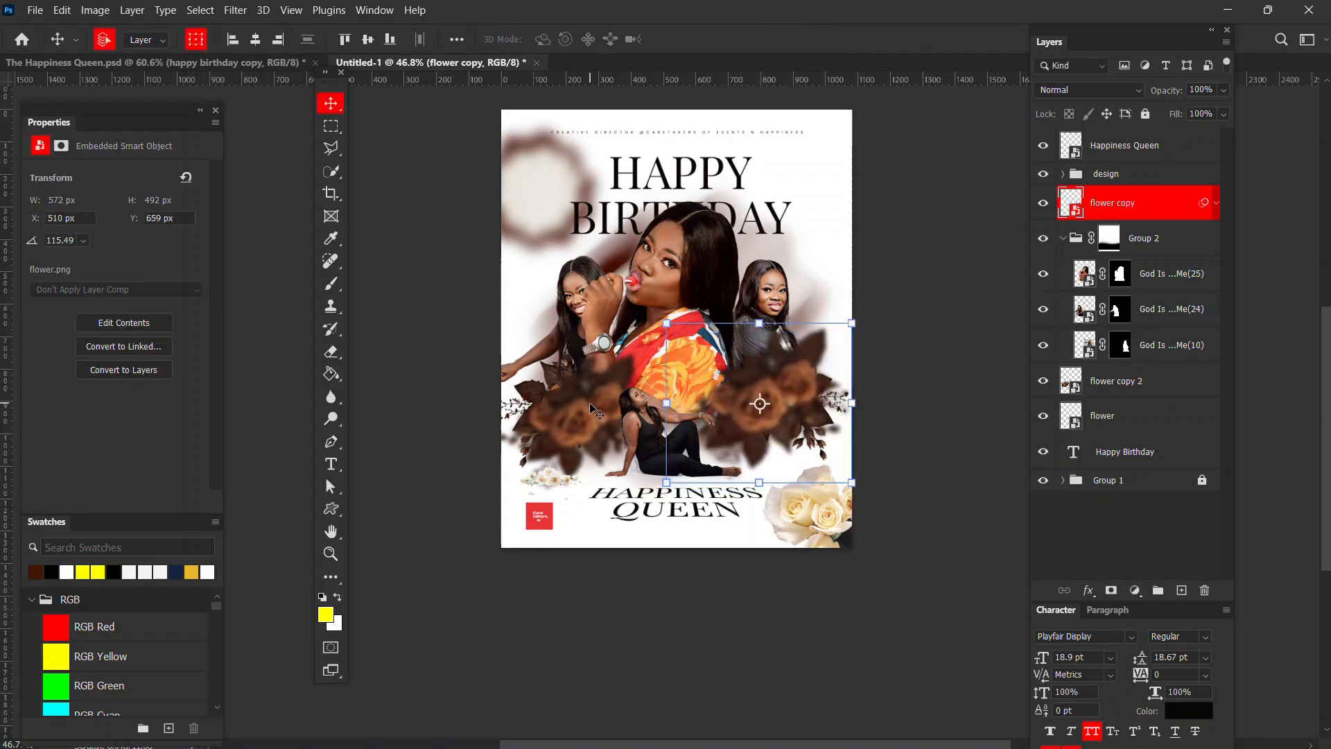
# - Enlarge the blurred brown flower below the left portrait and shift it upward, then deselect it
pyautogui.click(580, 414)
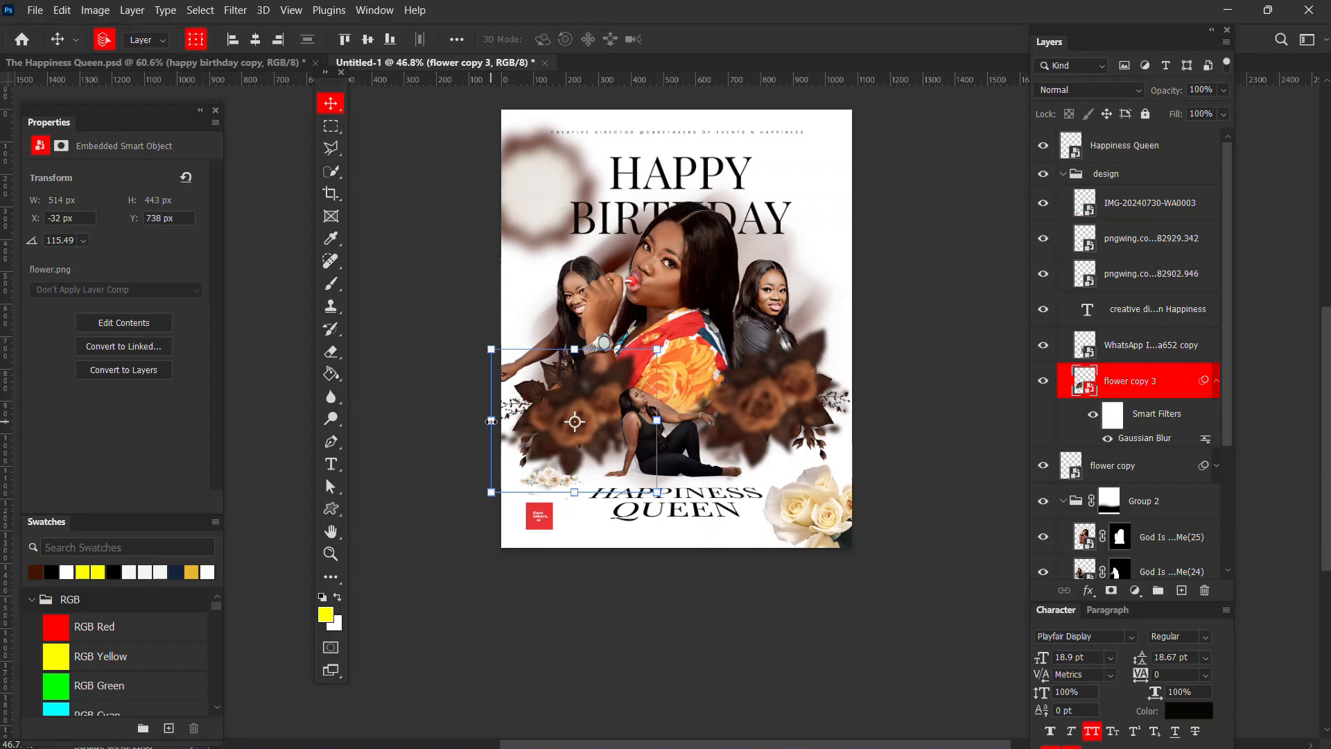
pyautogui.click(491, 421)
pyautogui.moveTo(480, 420); pyautogui.dragTo(479, 420)
pyautogui.moveTo(653, 450); pyautogui.dragTo(671, 459)
pyautogui.moveTo(592, 418); pyautogui.dragTo(588, 388)
pyautogui.press('Return')
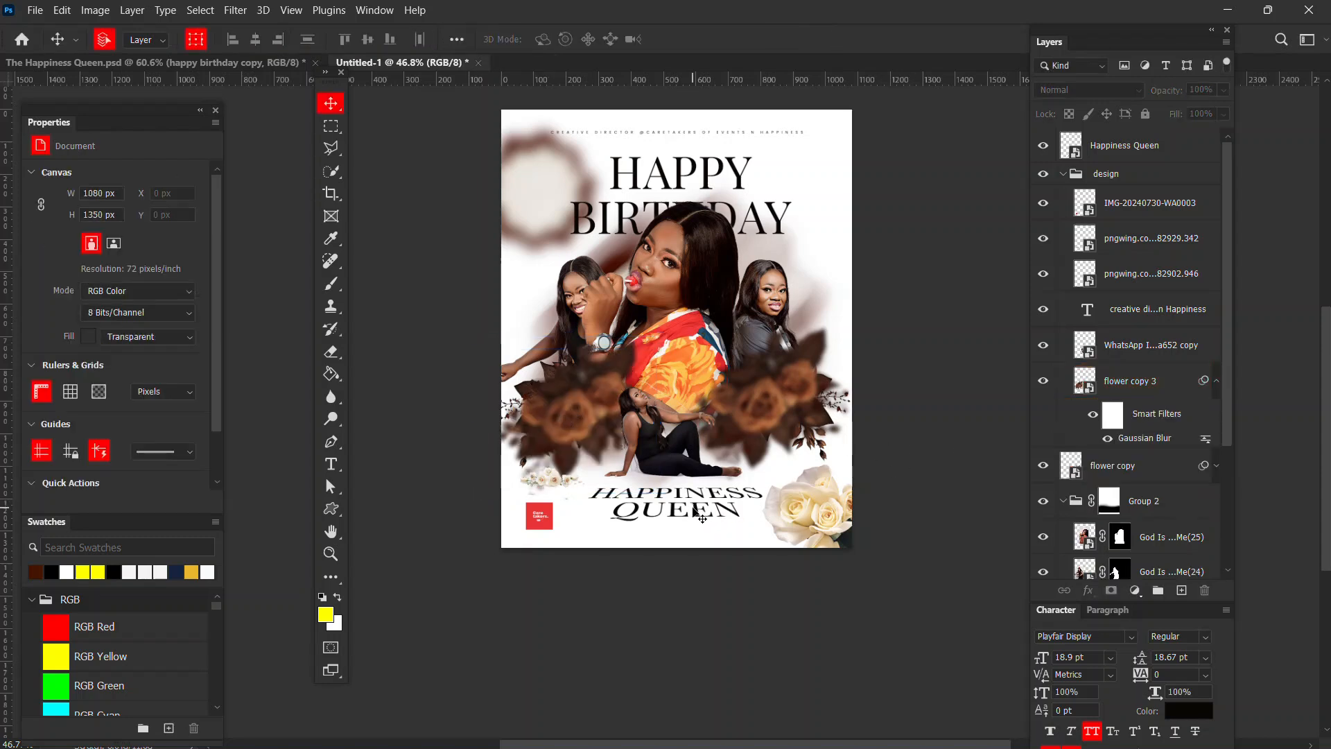
# - Scale up the HAPPINESS QUEEN title about its centre to about 724 px wide and 142 px high
pyautogui.click(671, 511)
pyautogui.hotkey('ctrl', 't')
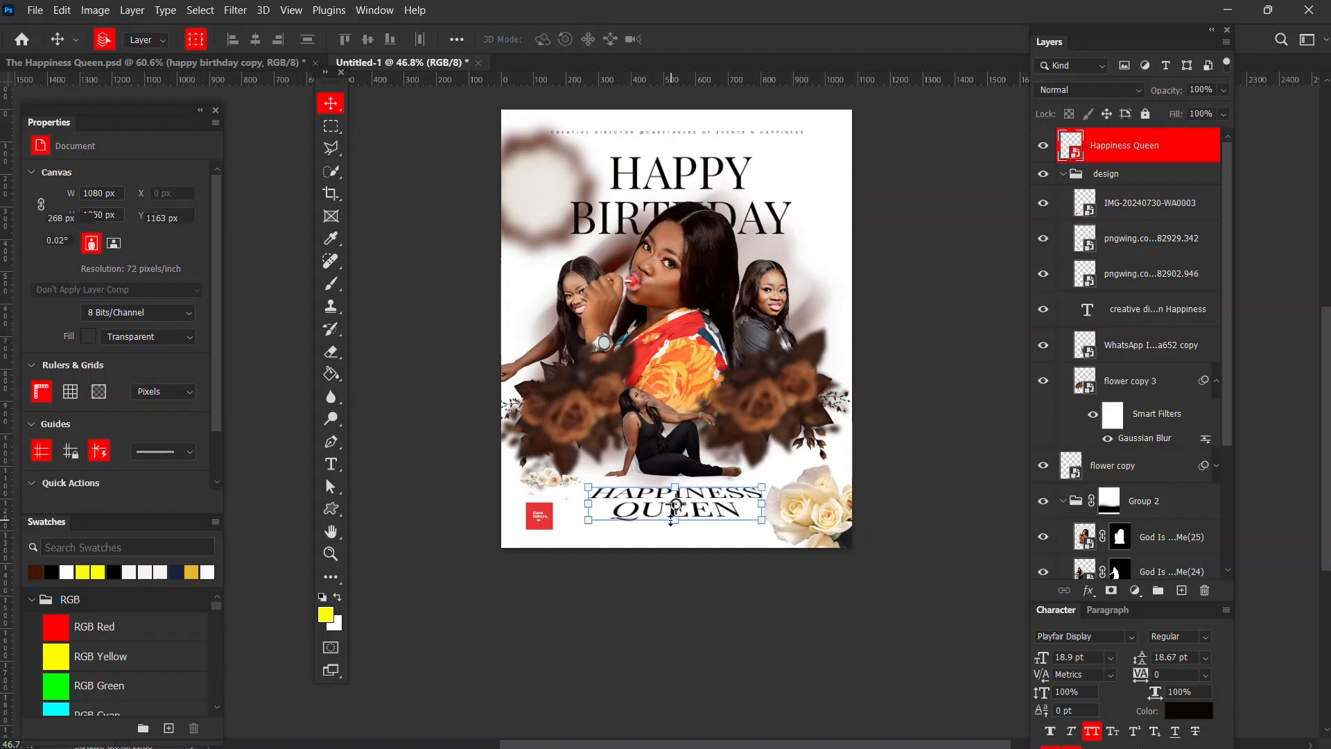
pyautogui.moveTo(673, 538); pyautogui.dragTo(678, 534)
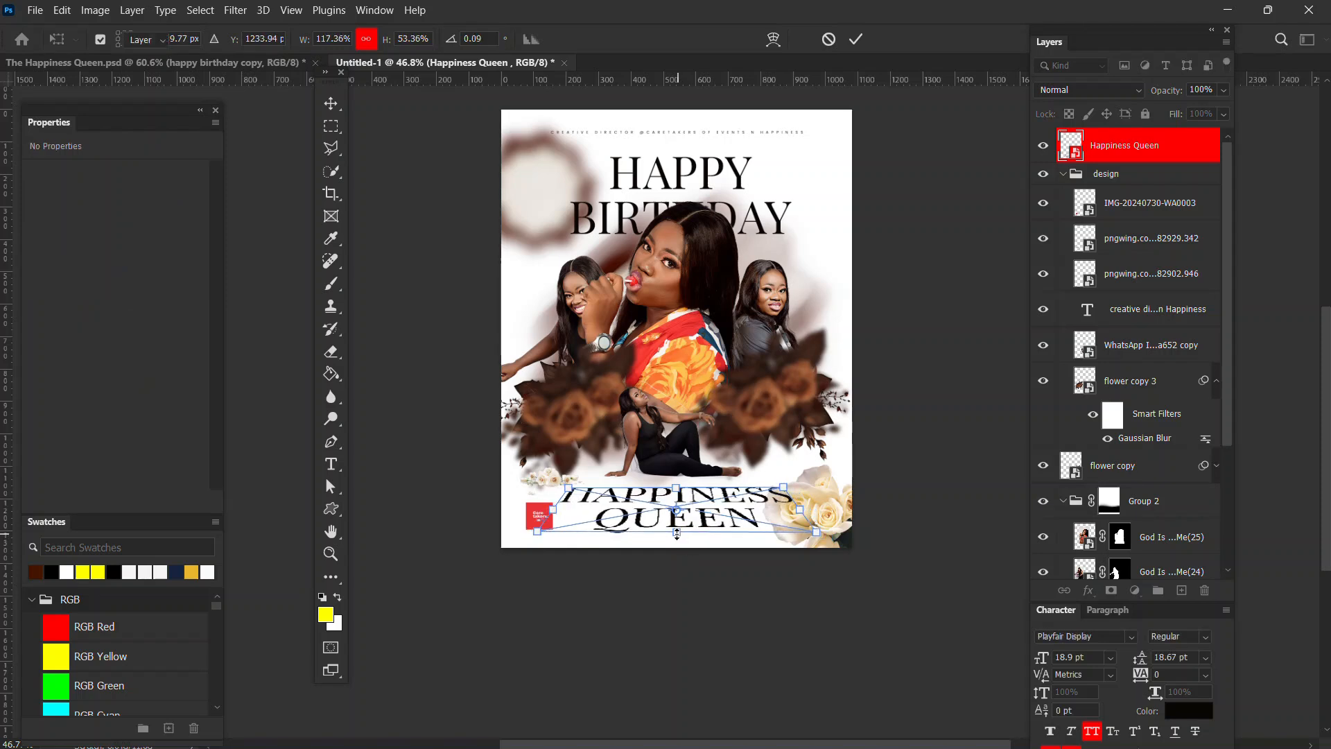
pyautogui.press('Return')
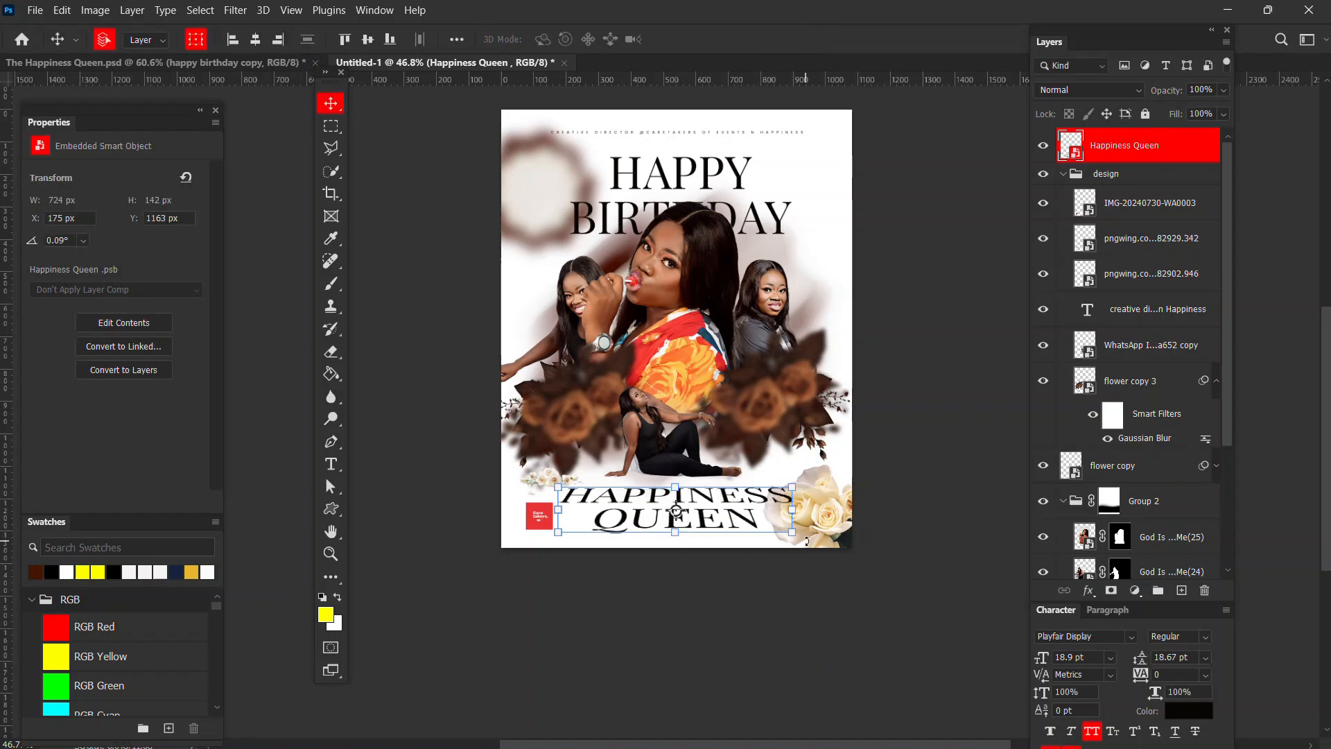
pyautogui.click(924, 490)
# - Review the enlarged HAPPINESS QUEEN title on the poster and compare it with the reference in The Happiness Queen.psd
pyautogui.scroll(-2, 718, 486)
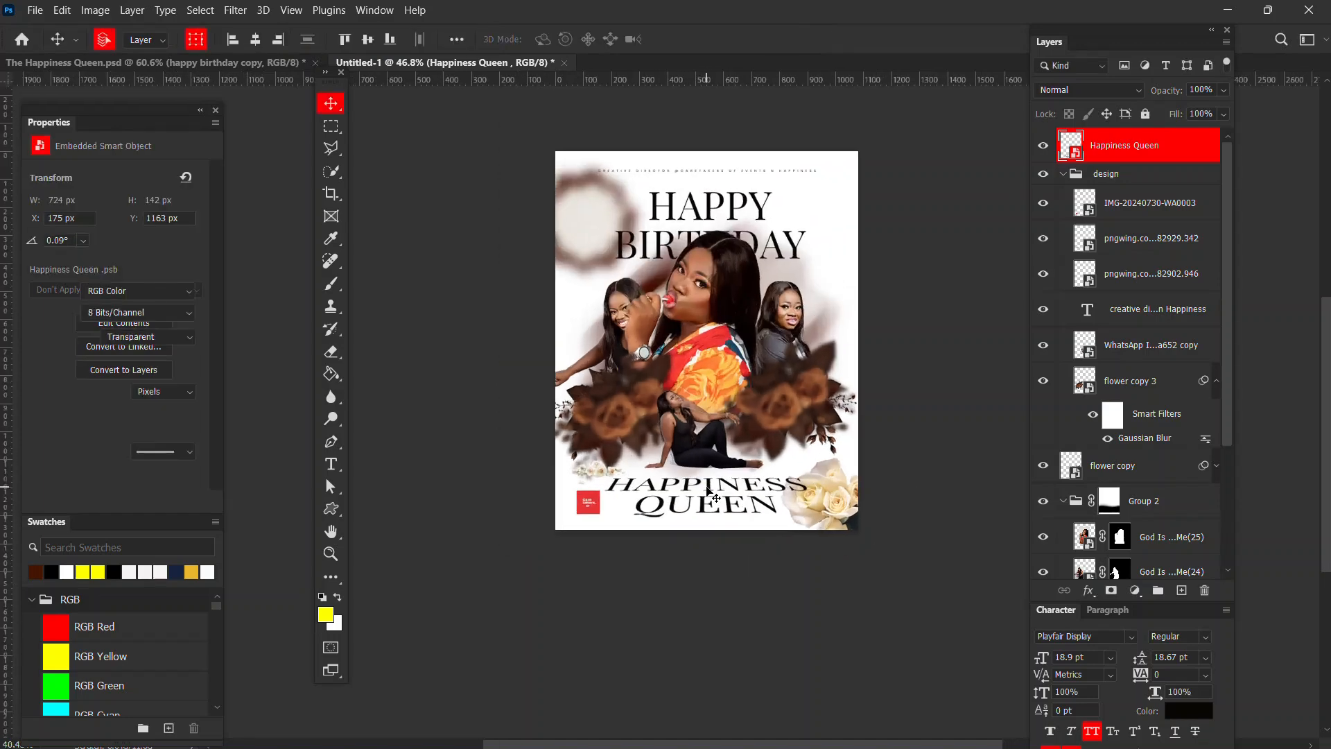
pyautogui.scroll(2, 717, 469)
pyautogui.moveTo(742, 439); pyautogui.dragTo(694, 441)
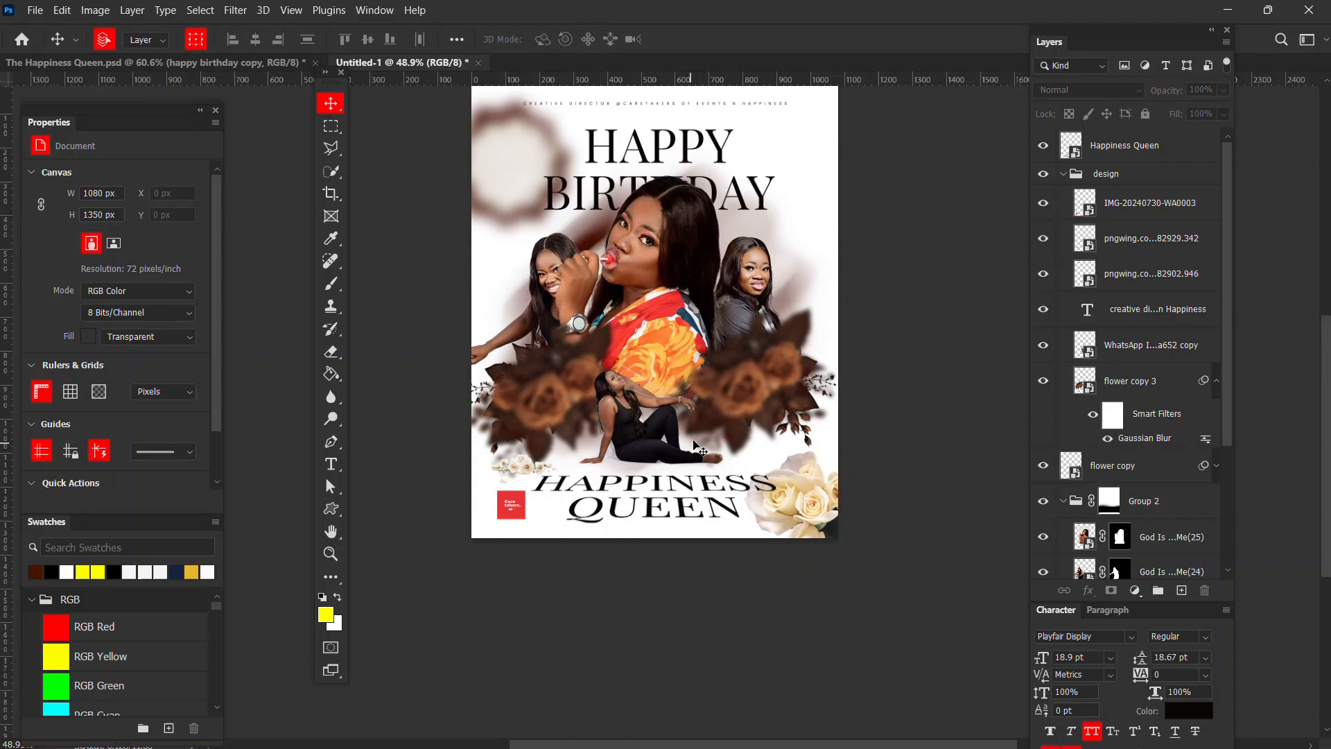
pyautogui.click(691, 489)
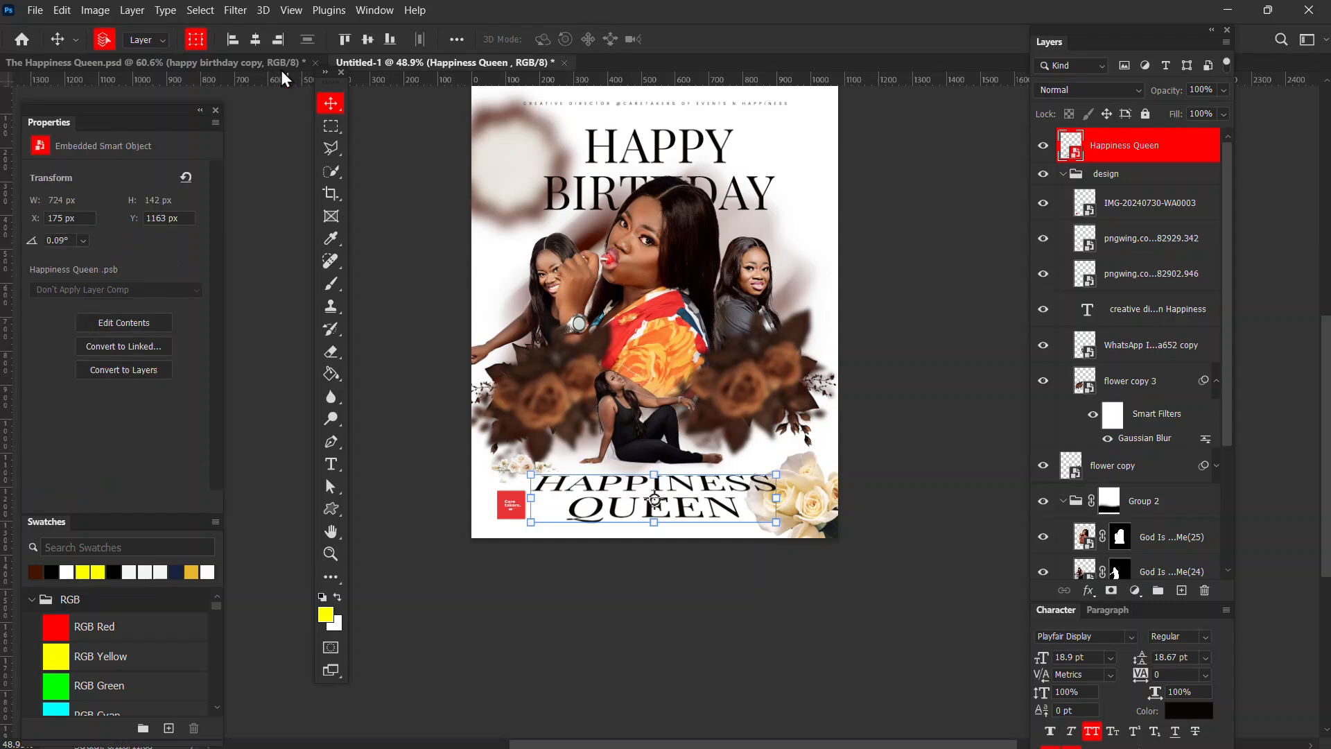
pyautogui.click(253, 64)
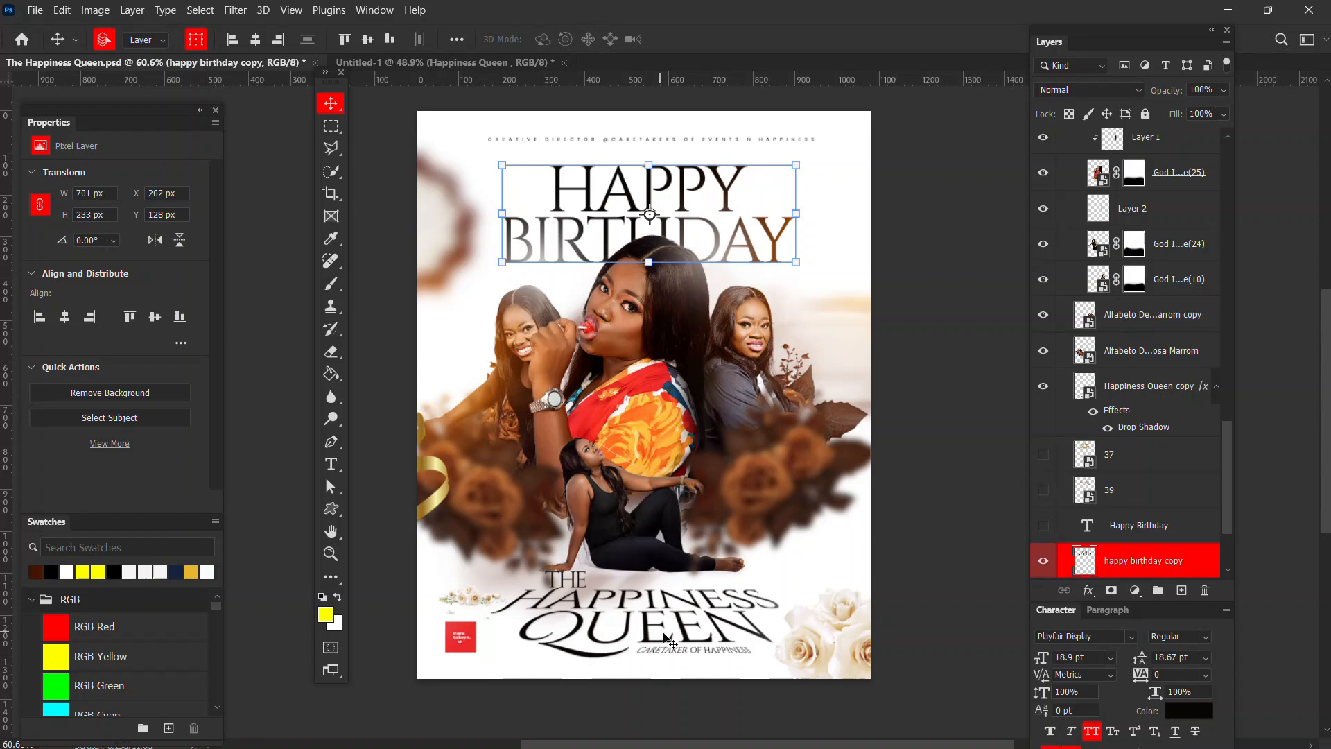
# - Taper the HAPPINESS QUEEN title in Untitled-1 in perspective with a narrower upper edge, about 503 × 112 px overall, and nudge it up slightly
pyautogui.click(388, 64)
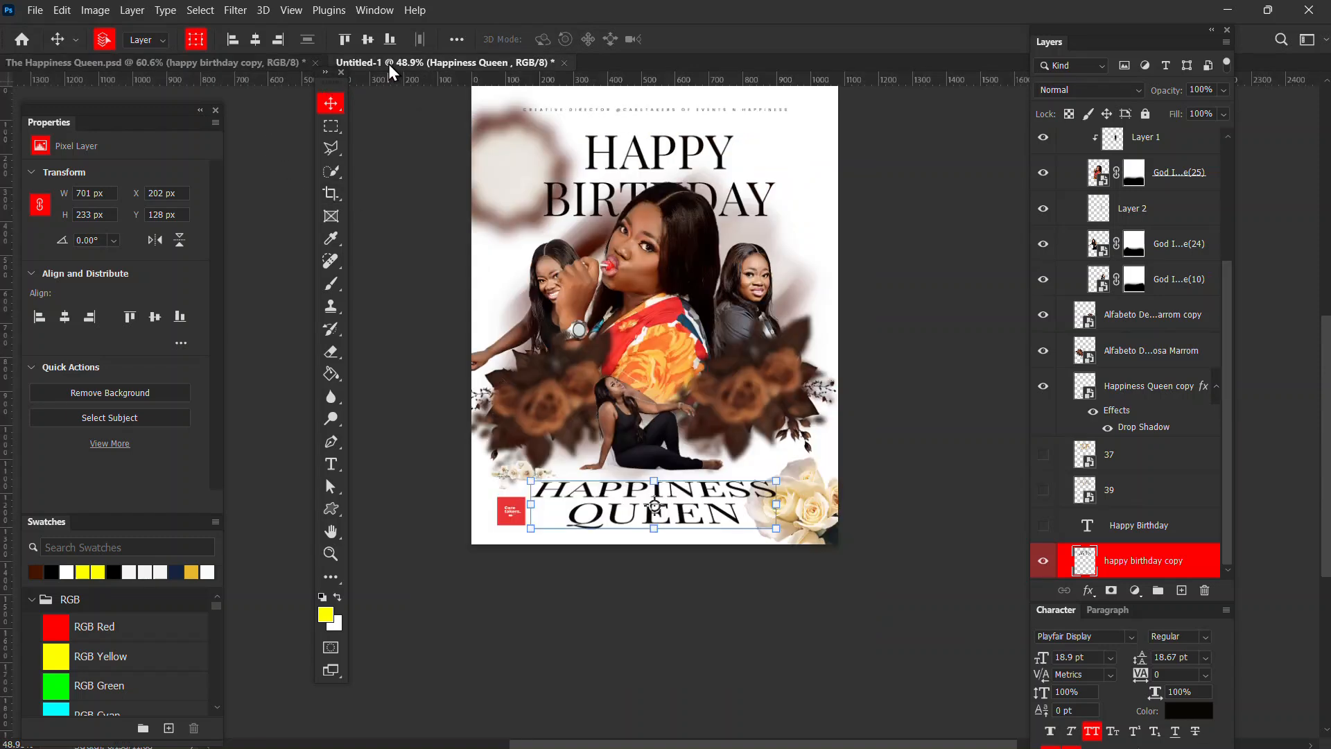
pyautogui.scroll(3, 723, 483)
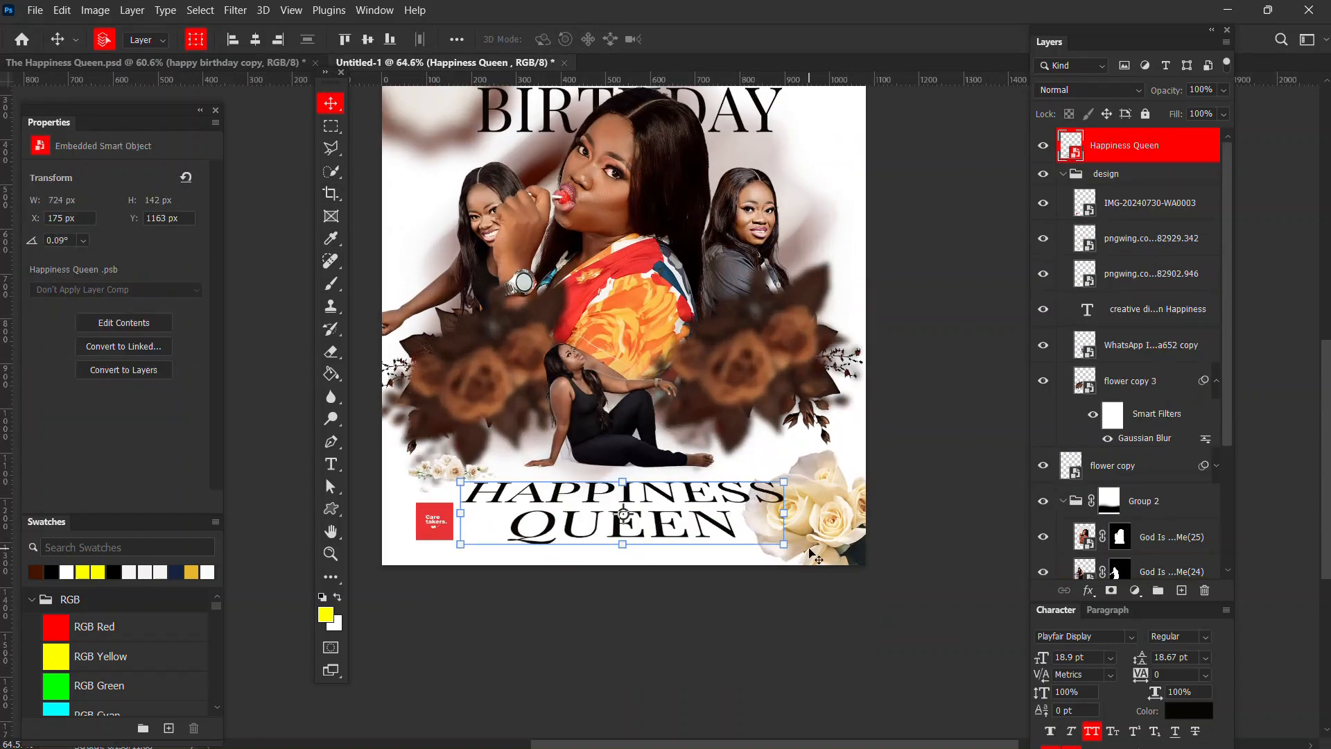
pyautogui.moveTo(787, 547)
pyautogui.mouseDown()
pyautogui.moveTo(926, 607)
pyautogui.moveTo(789, 549)
pyautogui.moveTo(787, 486)
pyautogui.moveTo(808, 496)
pyautogui.moveTo(795, 525)
pyautogui.moveTo(818, 561)
pyautogui.moveTo(798, 534)
pyautogui.mouseUp()
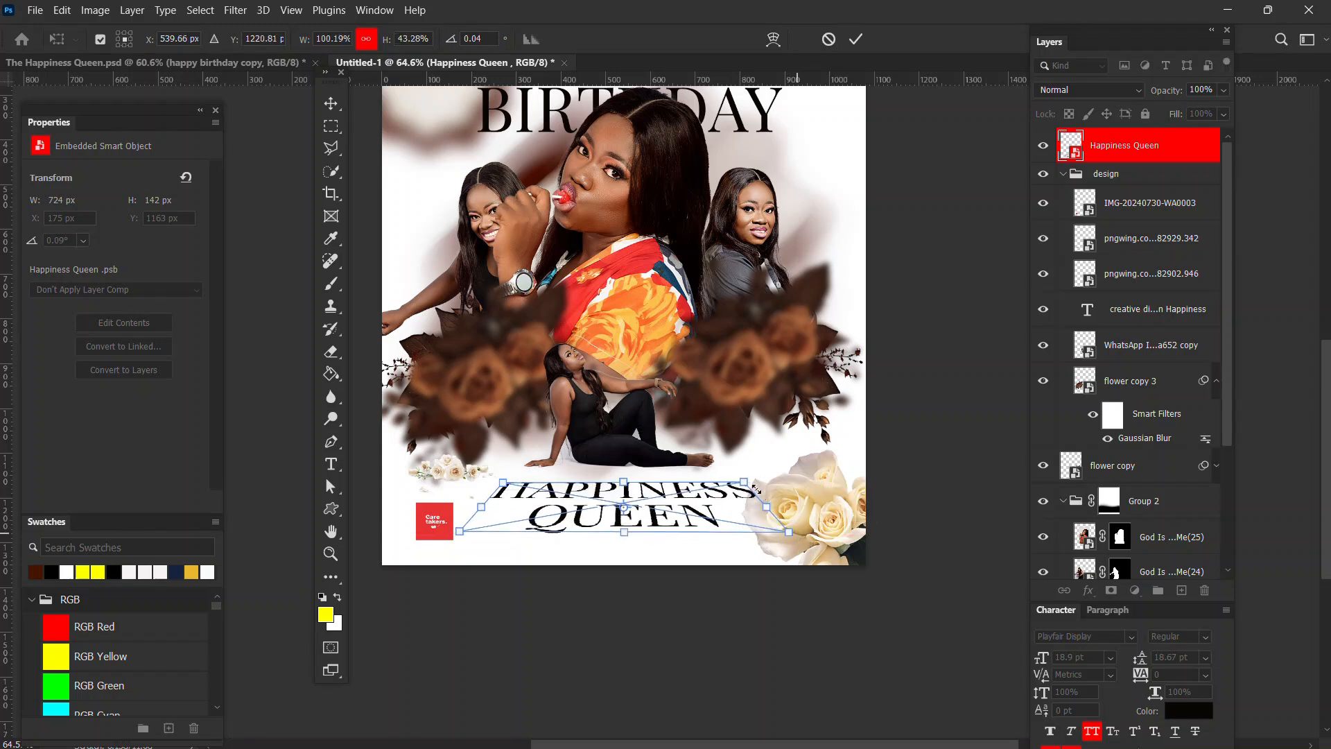
pyautogui.moveTo(744, 485); pyautogui.dragTo(726, 491)
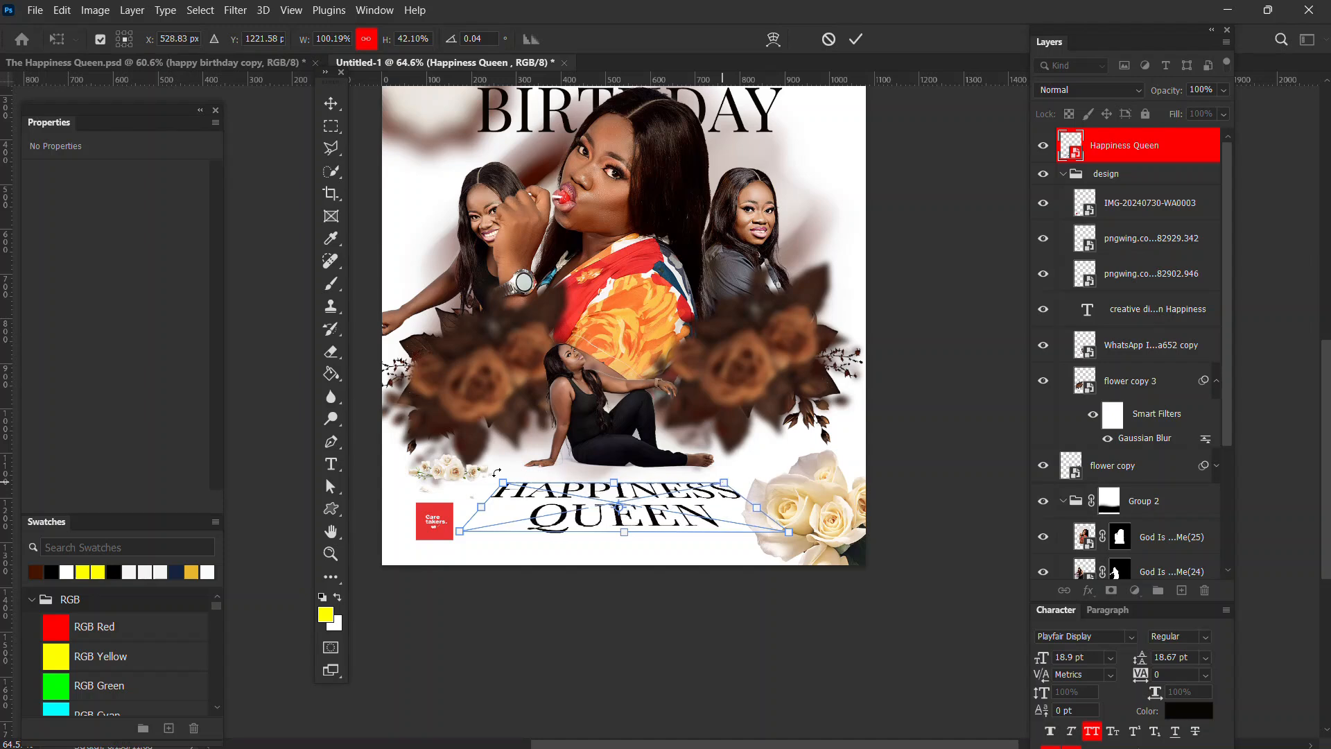
pyautogui.moveTo(504, 488); pyautogui.dragTo(529, 493)
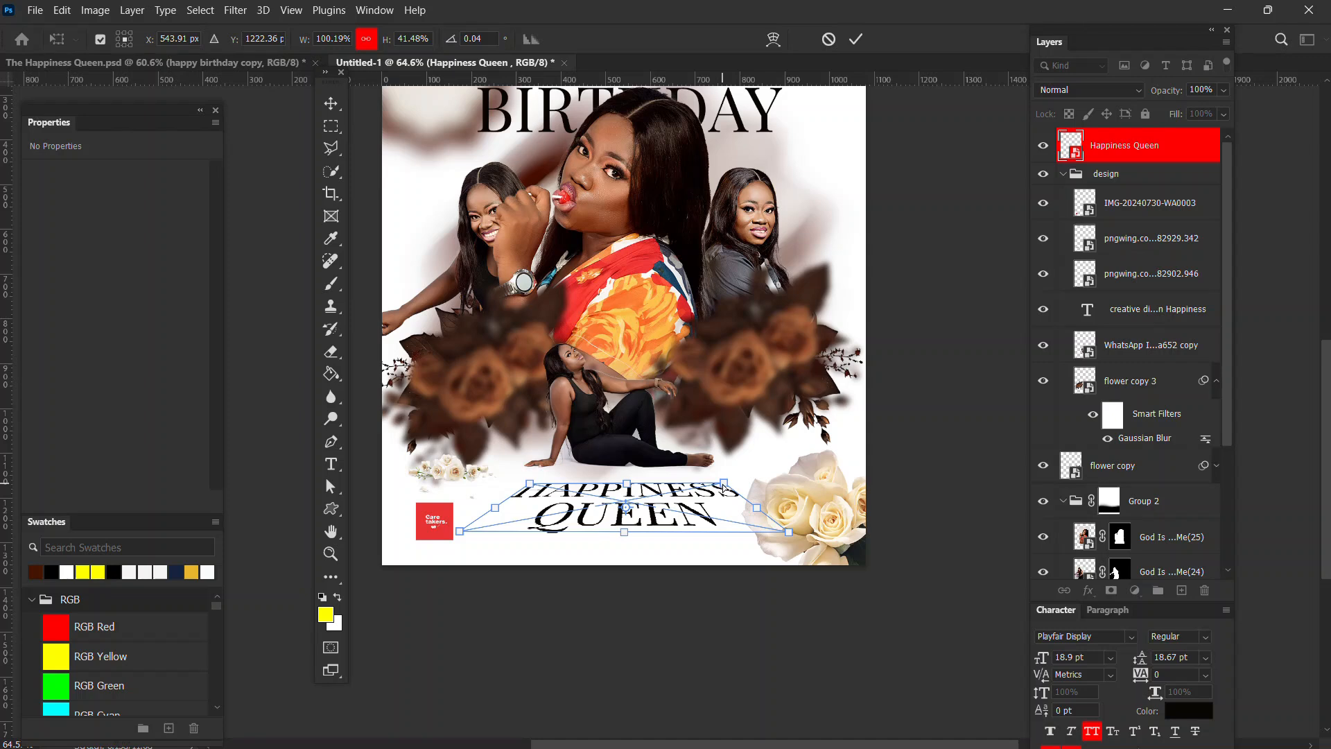
pyautogui.moveTo(722, 488); pyautogui.dragTo(721, 482)
pyautogui.click(855, 38)
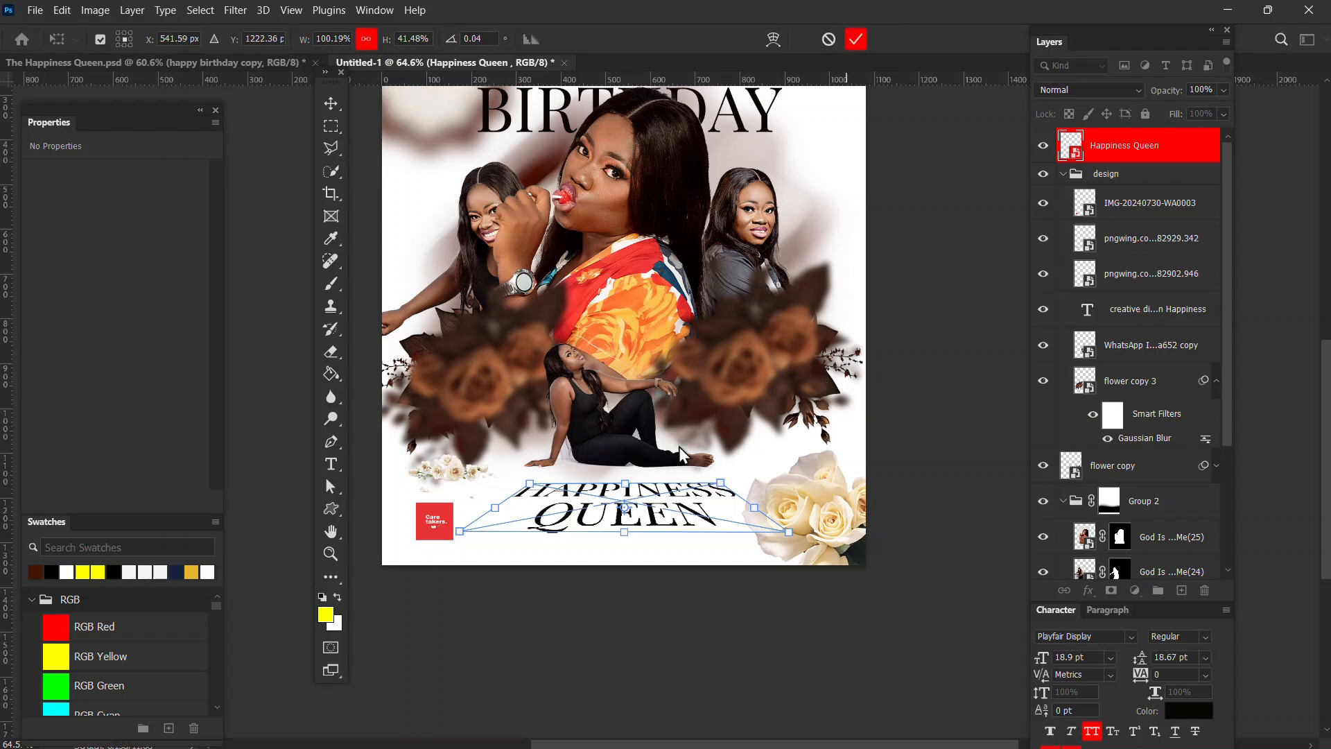
pyautogui.scroll(3, 630, 500)
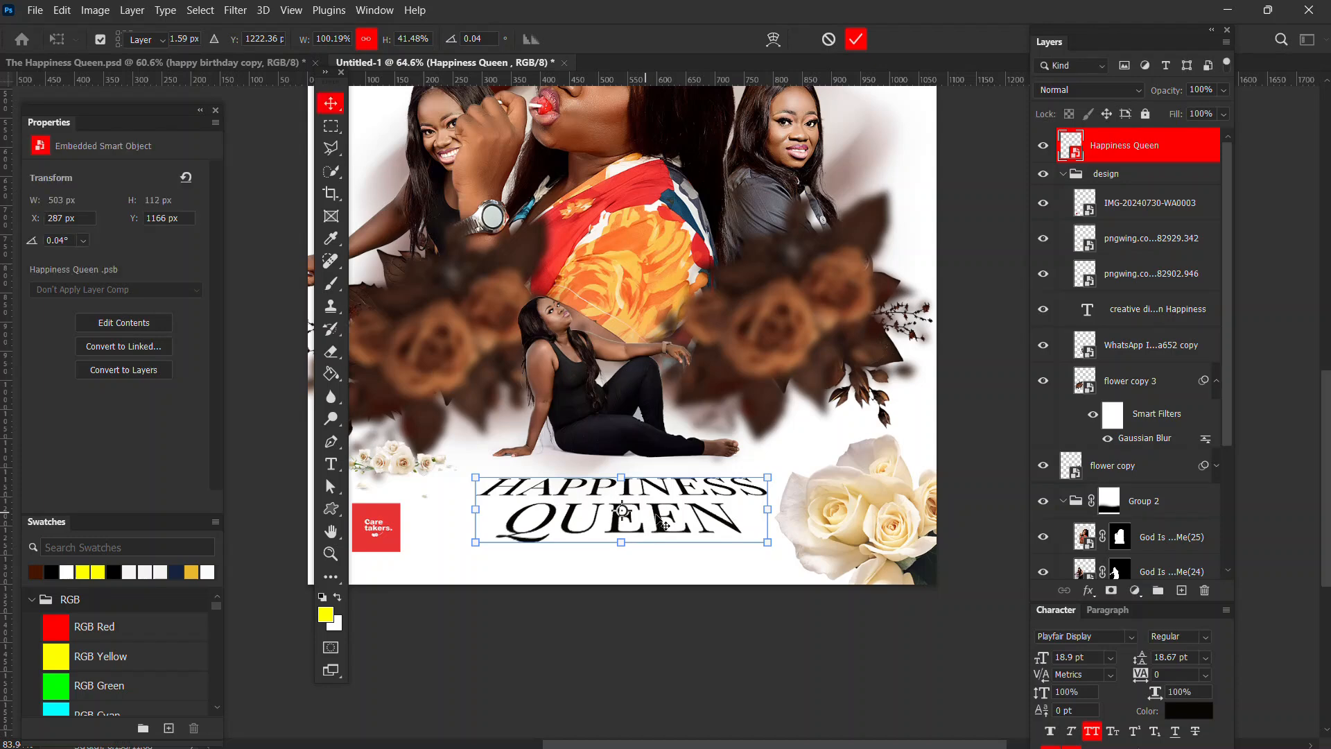
pyautogui.moveTo(656, 516); pyautogui.dragTo(656, 515)
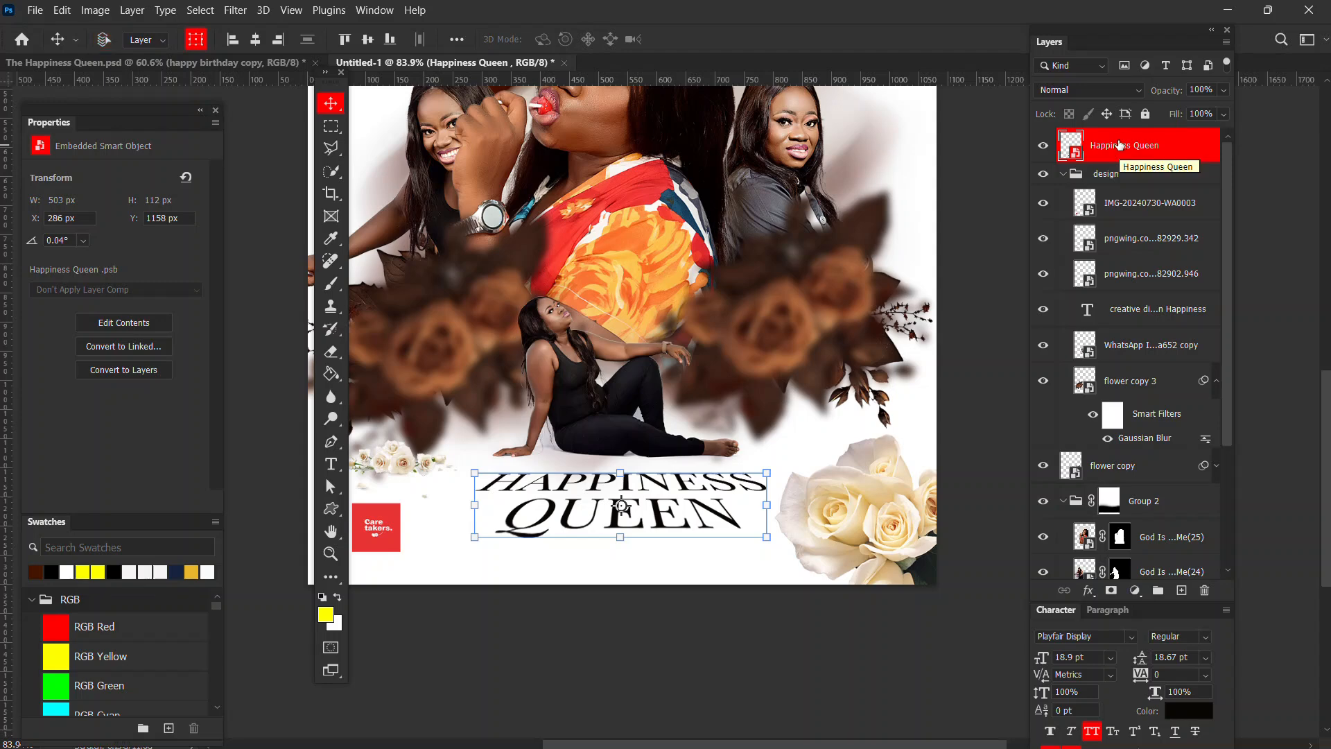
# - Duplicate the HAPPINESS QUEEN title, open the duplicate's smart object contents and check the reference in The Happiness Queen.psd
pyautogui.hotkey('ctrl', 'j')
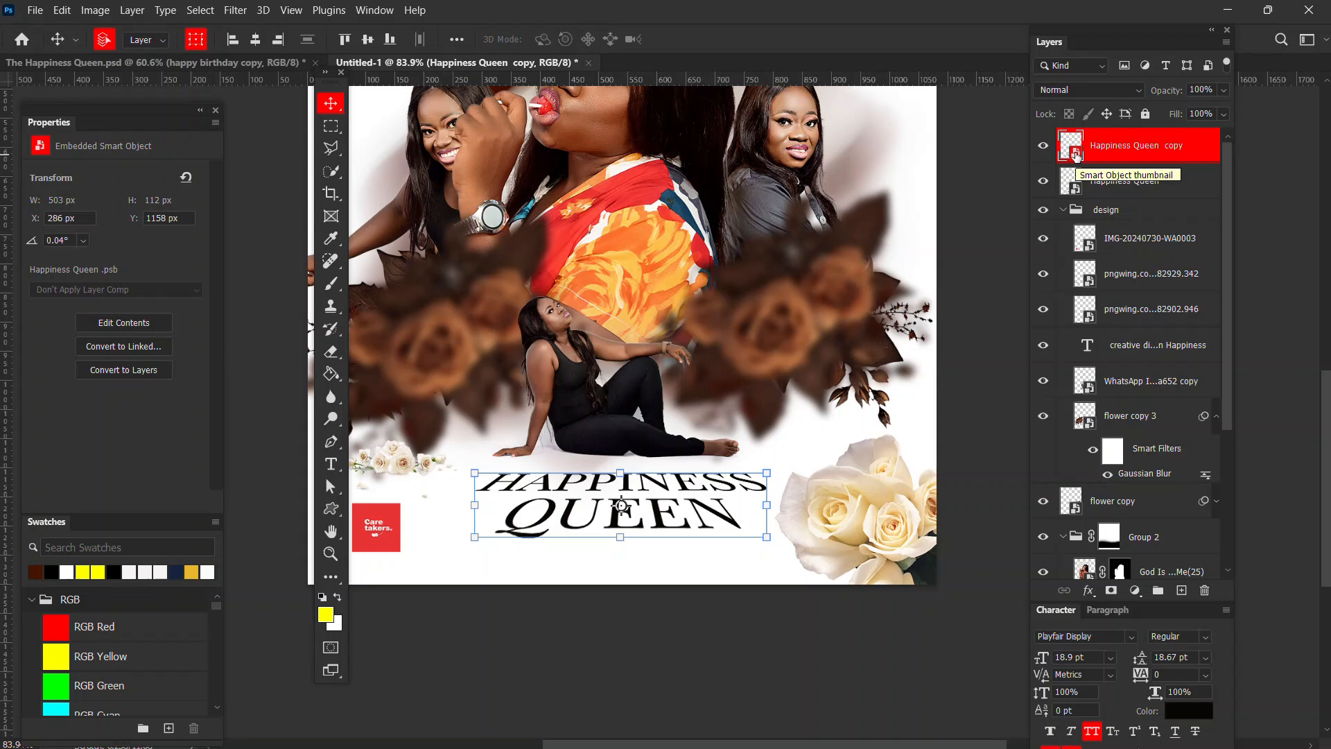
pyautogui.doubleClick(1077, 155)
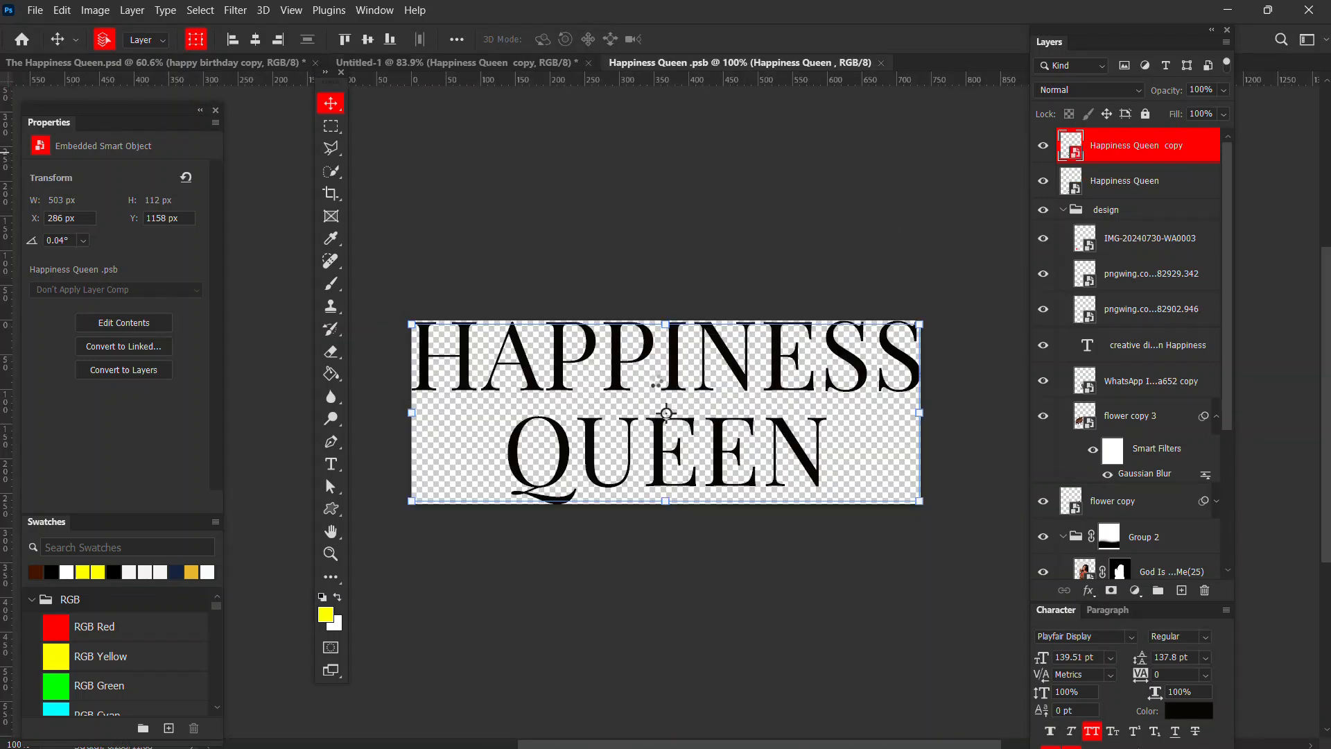
pyautogui.click(172, 68)
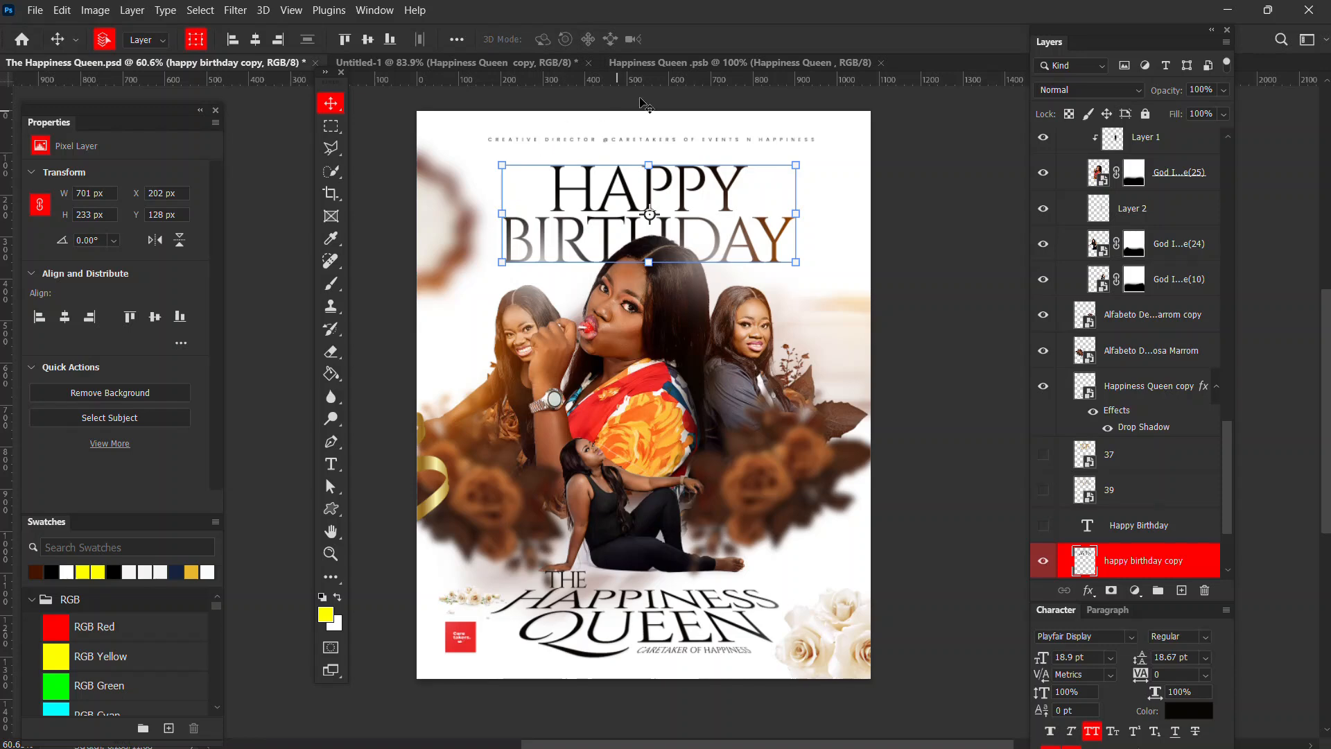
pyautogui.click(672, 68)
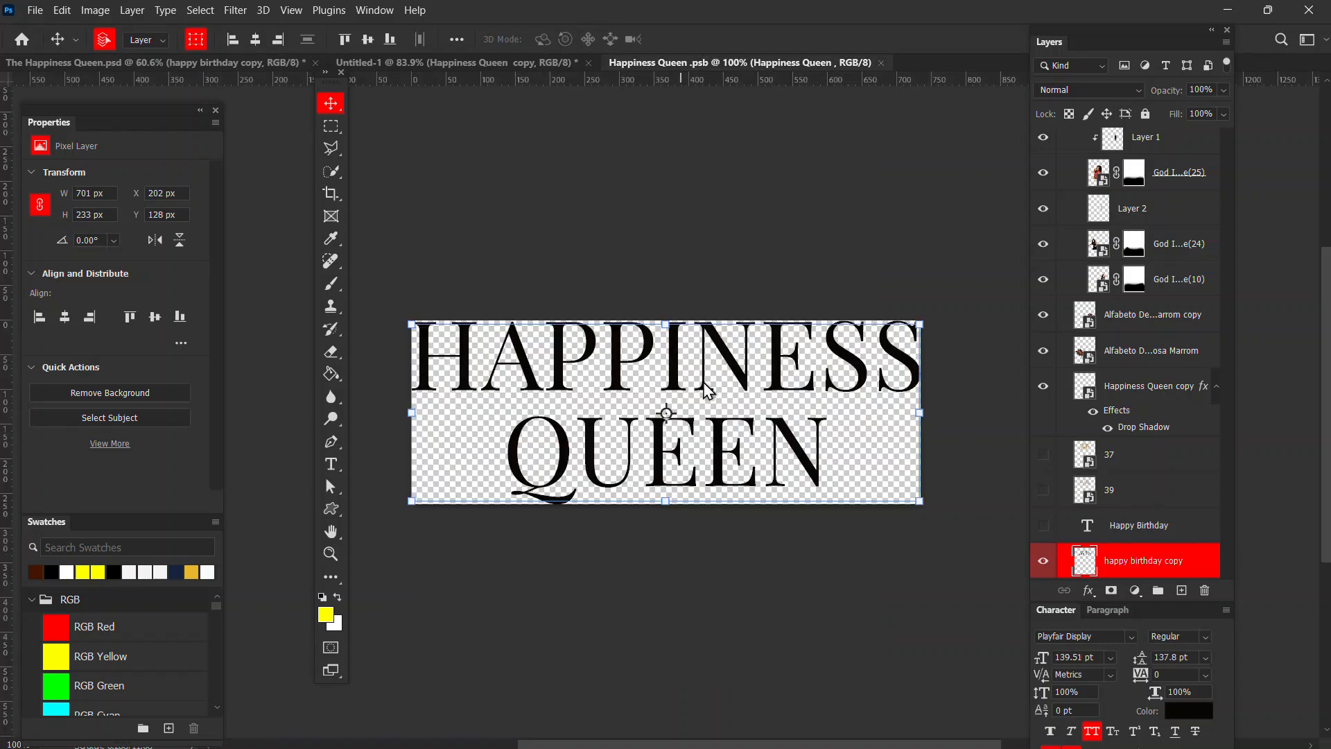
# - Copy the line "Caretakers of Happiness" from text.txt in Notepad and return to the smart object contents in Photoshop
pyautogui.hotkey('alt', 'Tab')
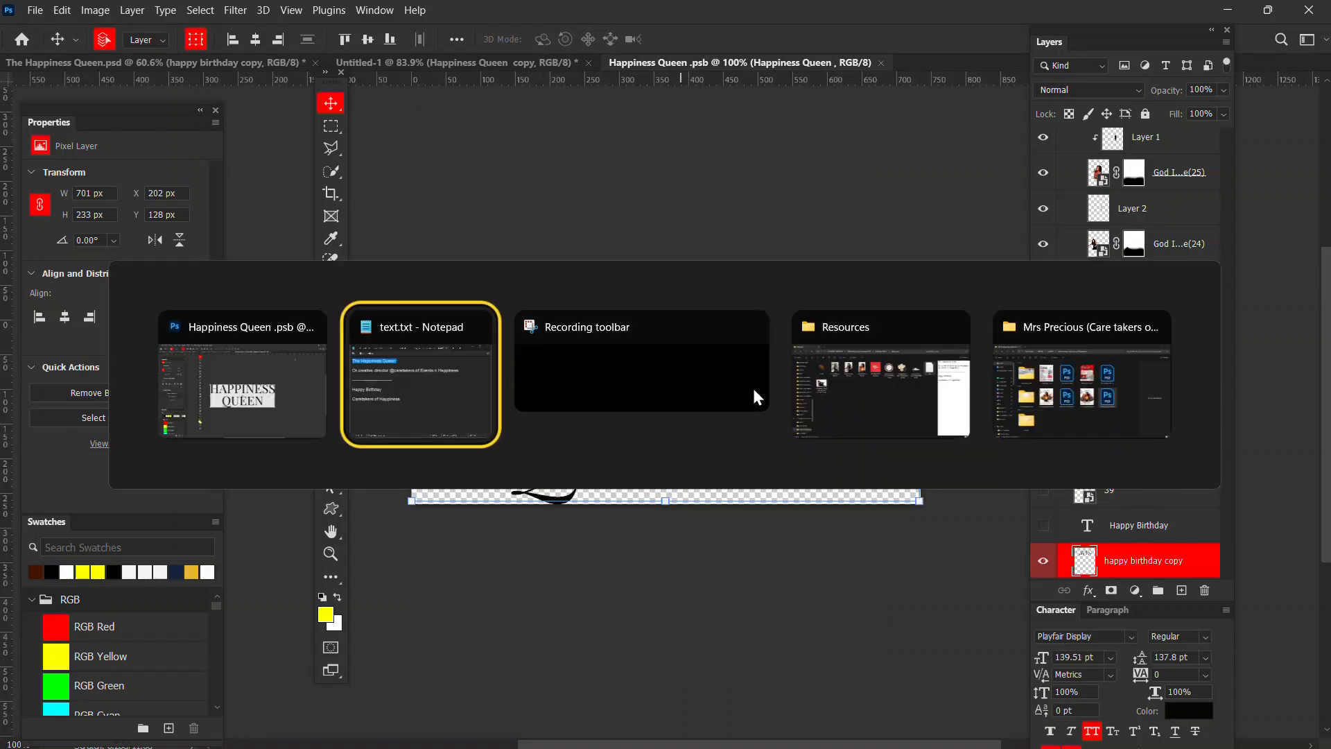
pyautogui.click(426, 402)
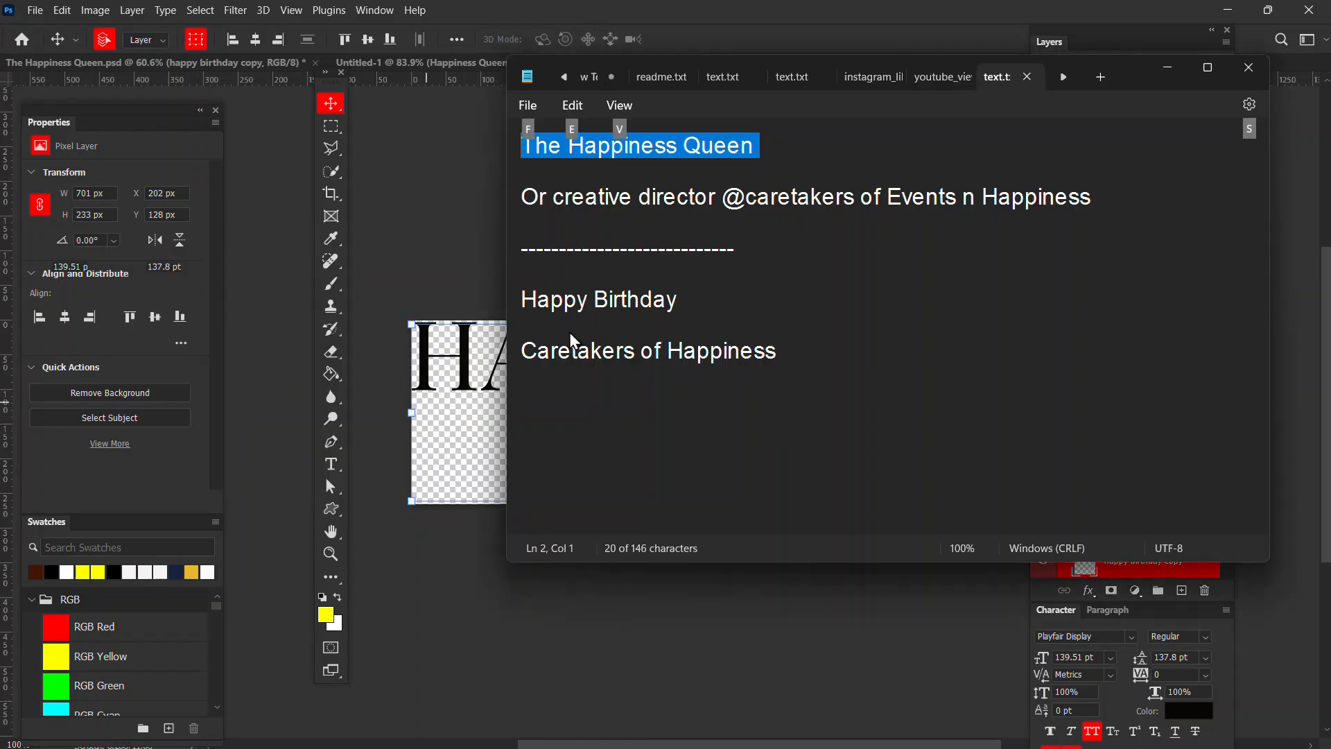
pyautogui.moveTo(526, 350); pyautogui.dragTo(776, 360)
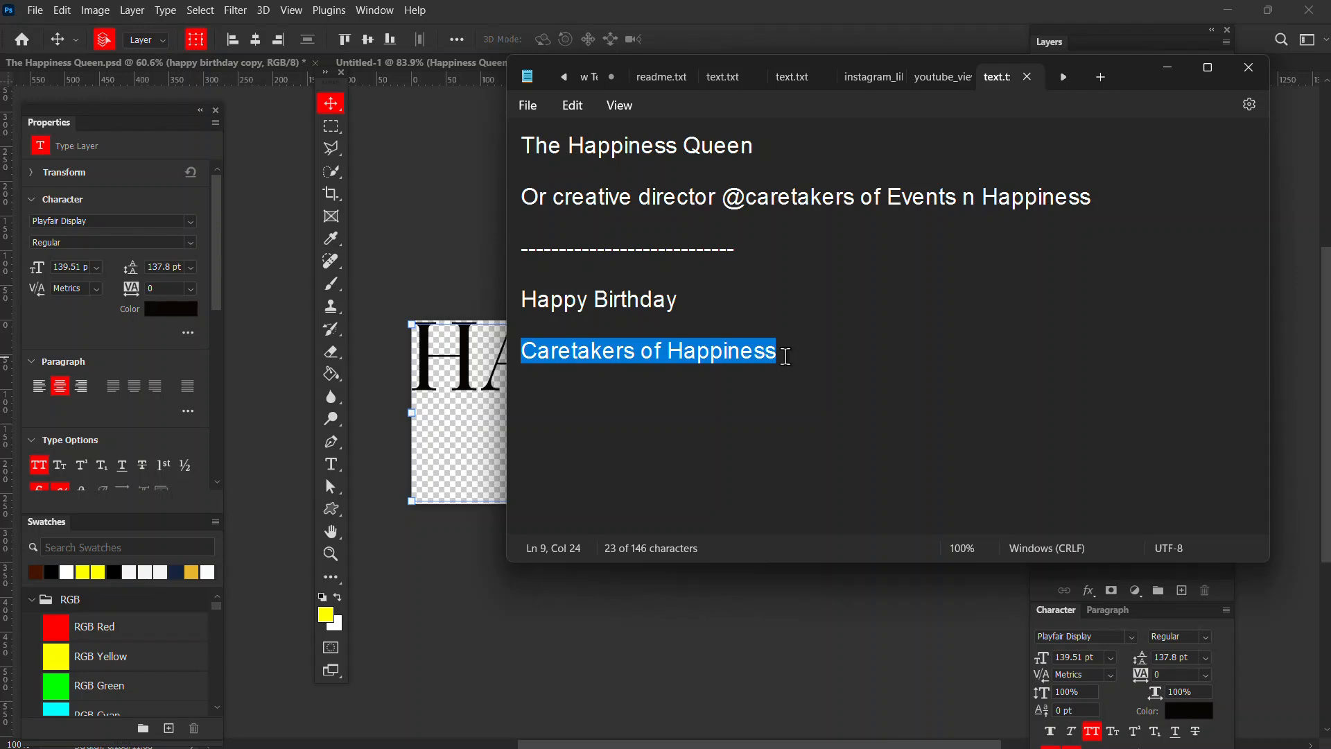
pyautogui.hotkey('alt', 'Tab')
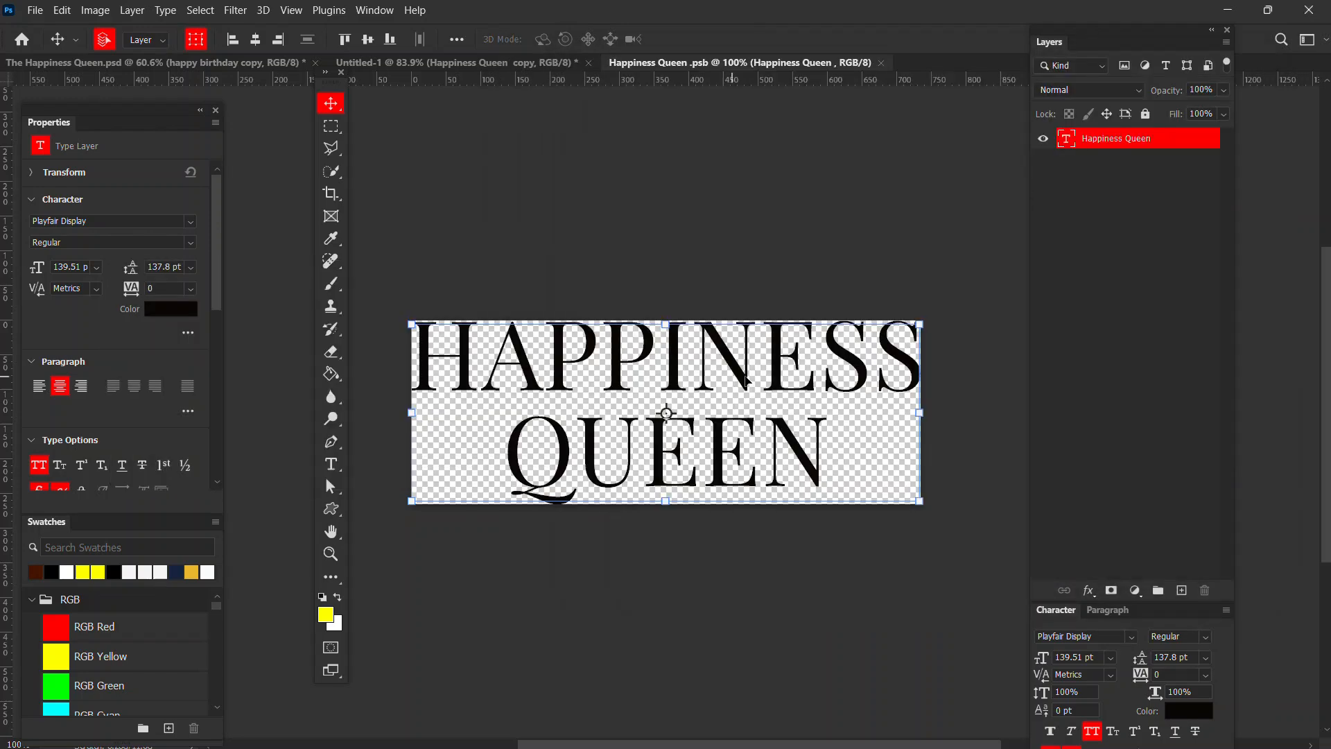
# - Replace the HAPPINESS QUEEN text in Happiness Queen .psb with the copied "Caretakers of Happiness"
pyautogui.doubleClick(758, 375)
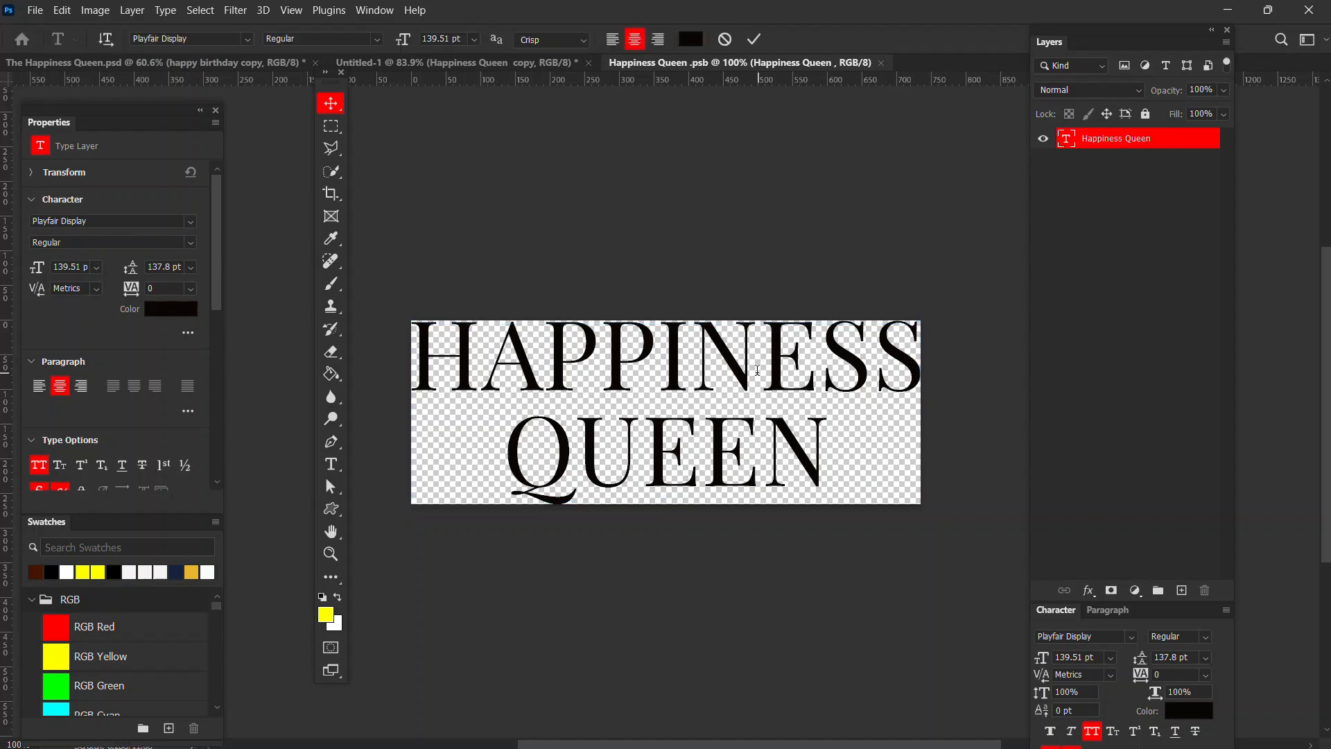
pyautogui.click(758, 370)
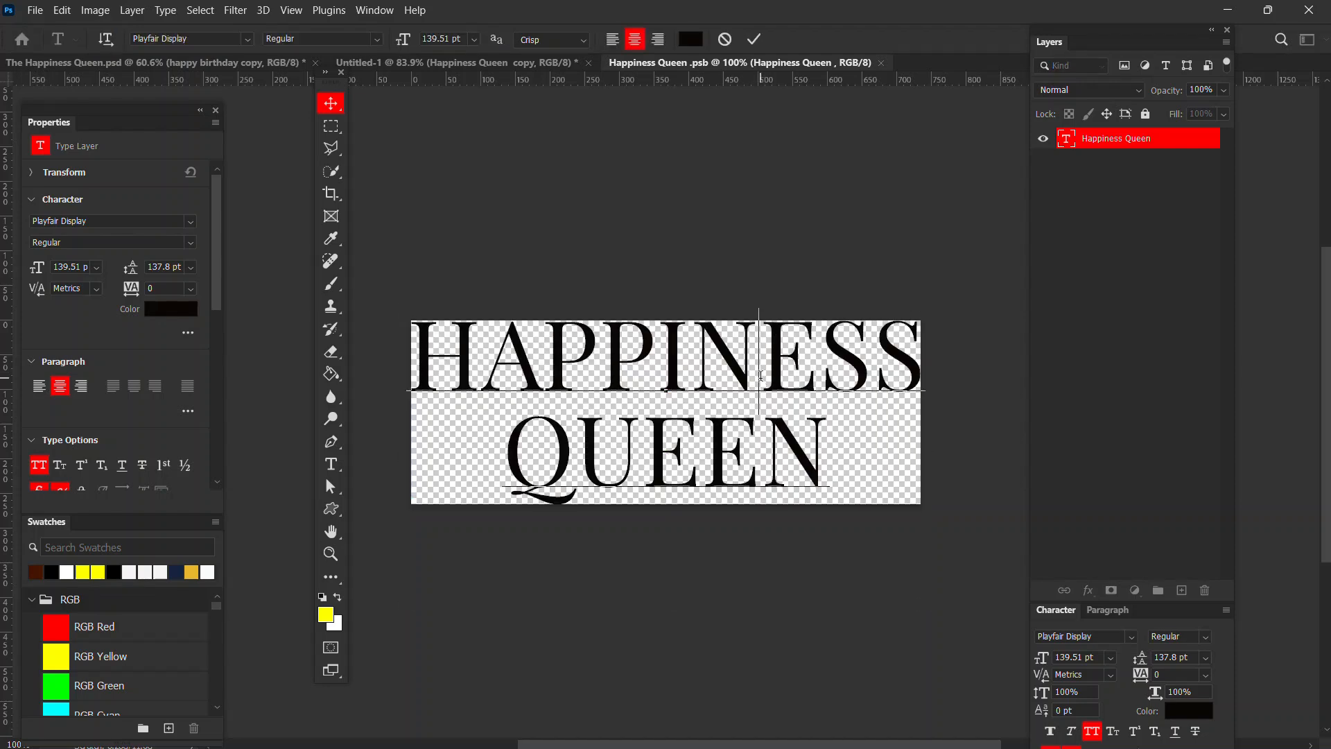
pyautogui.hotkey('ctrl', 'a')
pyautogui.press('ctrl')
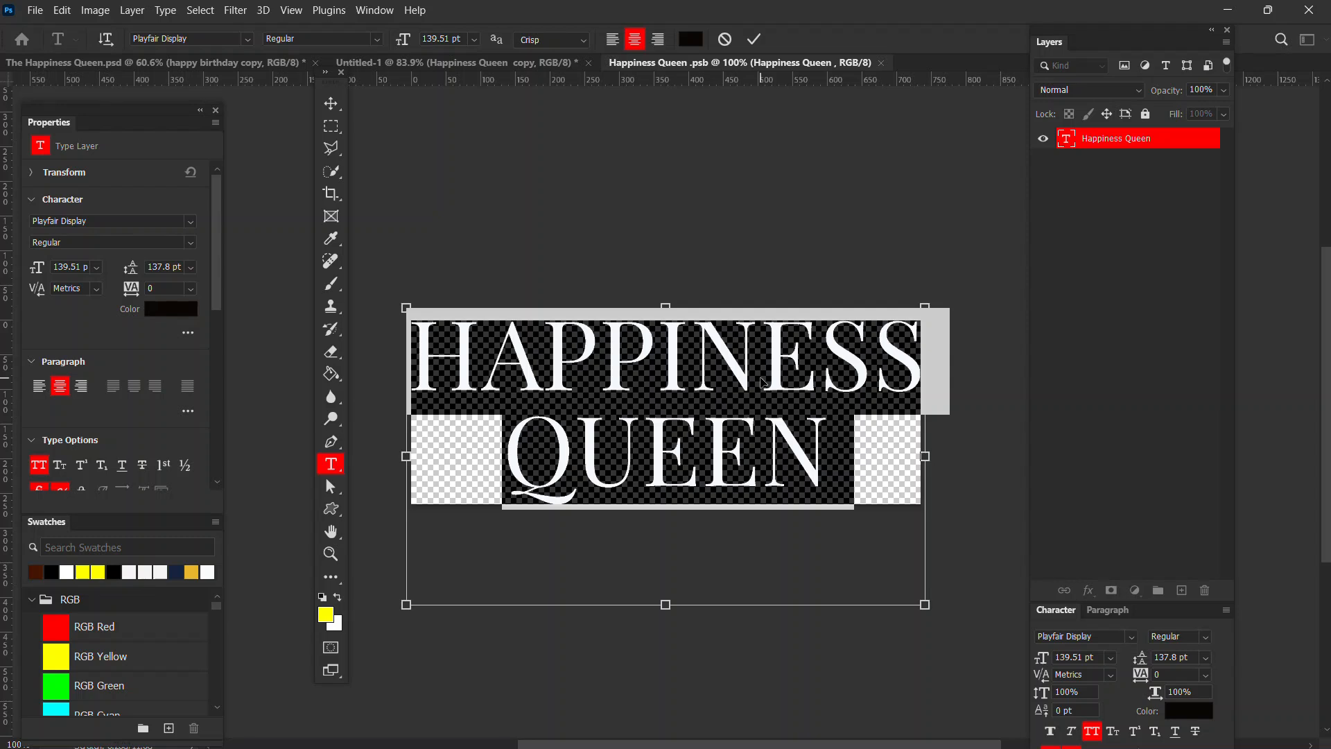
pyautogui.hotkey('ctrl', 'v')
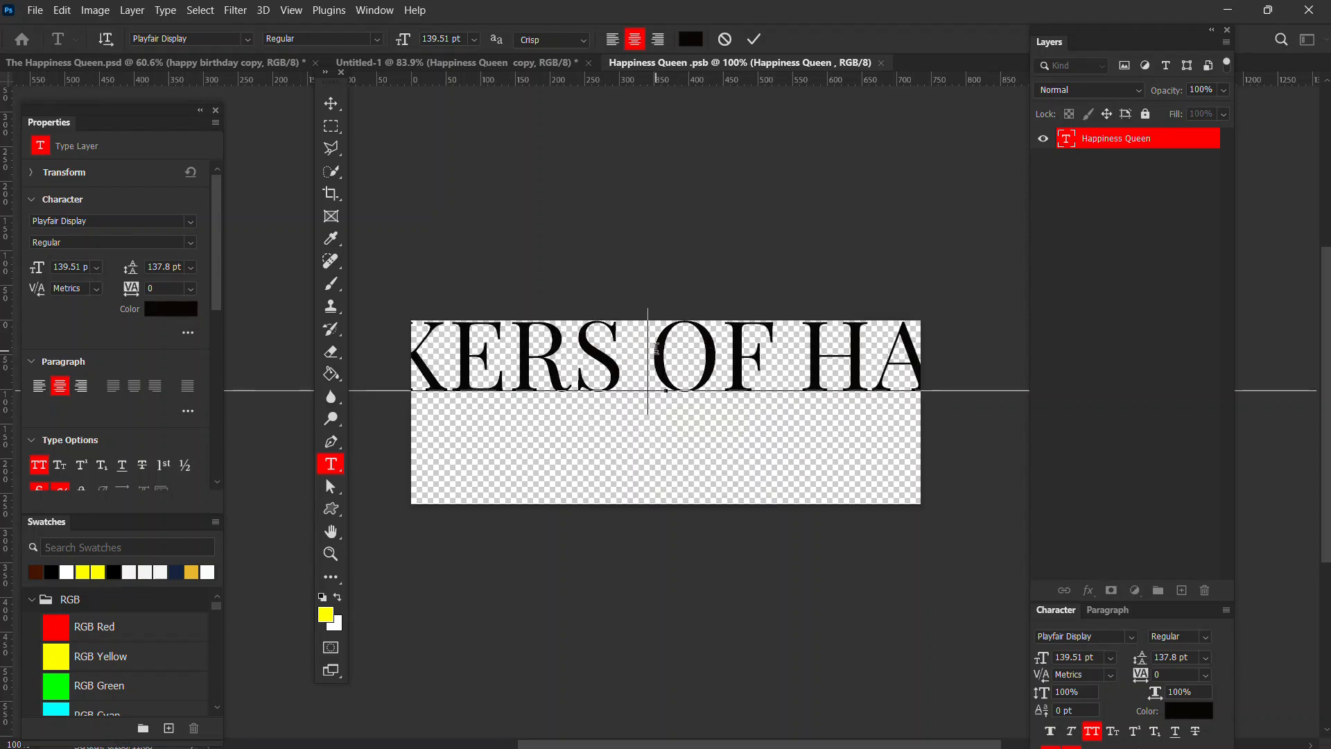
# - Set the CARETAKERS OF HAPPINESS text to 47 pt, centre it on the canvas and save the smart object contents
pyautogui.hotkey('ctrl', 'a')
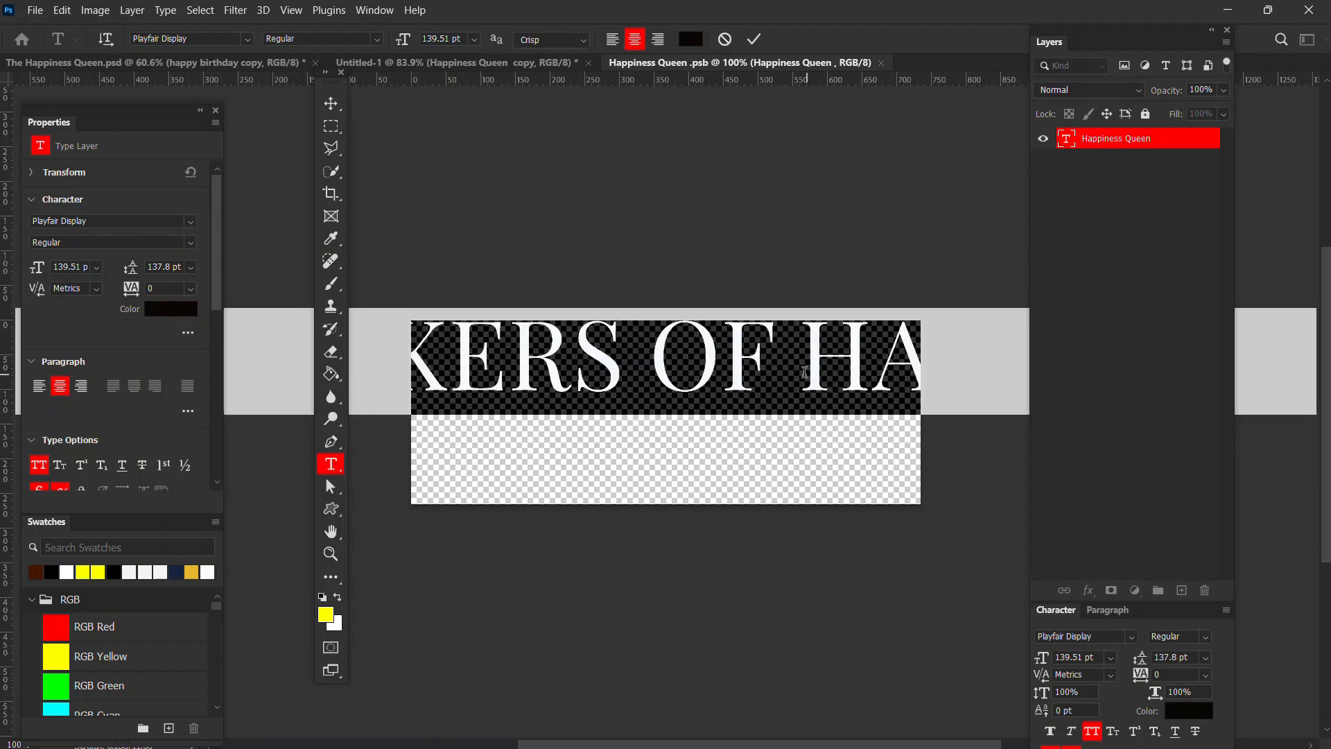
pyautogui.moveTo(1042, 657); pyautogui.dragTo(968, 647)
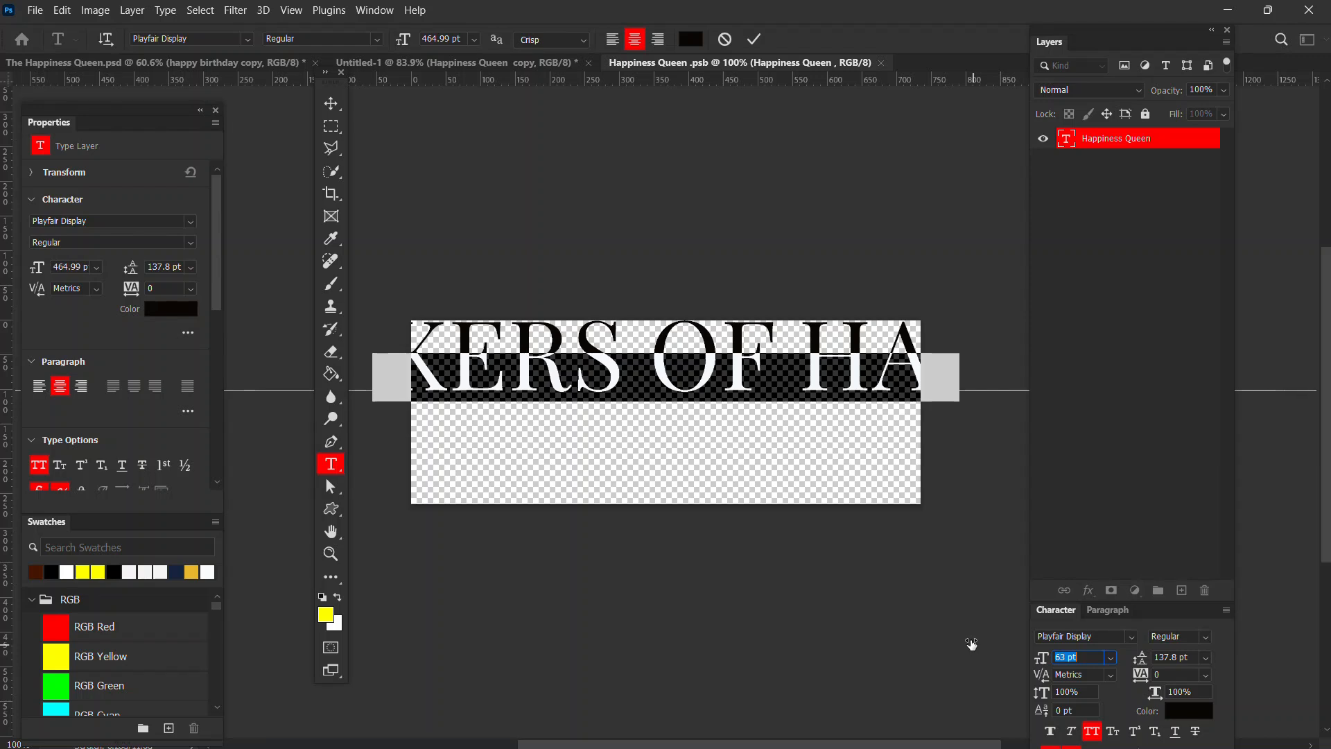
pyautogui.hotkey('ctrl', 'Return')
pyautogui.moveTo(736, 386); pyautogui.dragTo(712, 419)
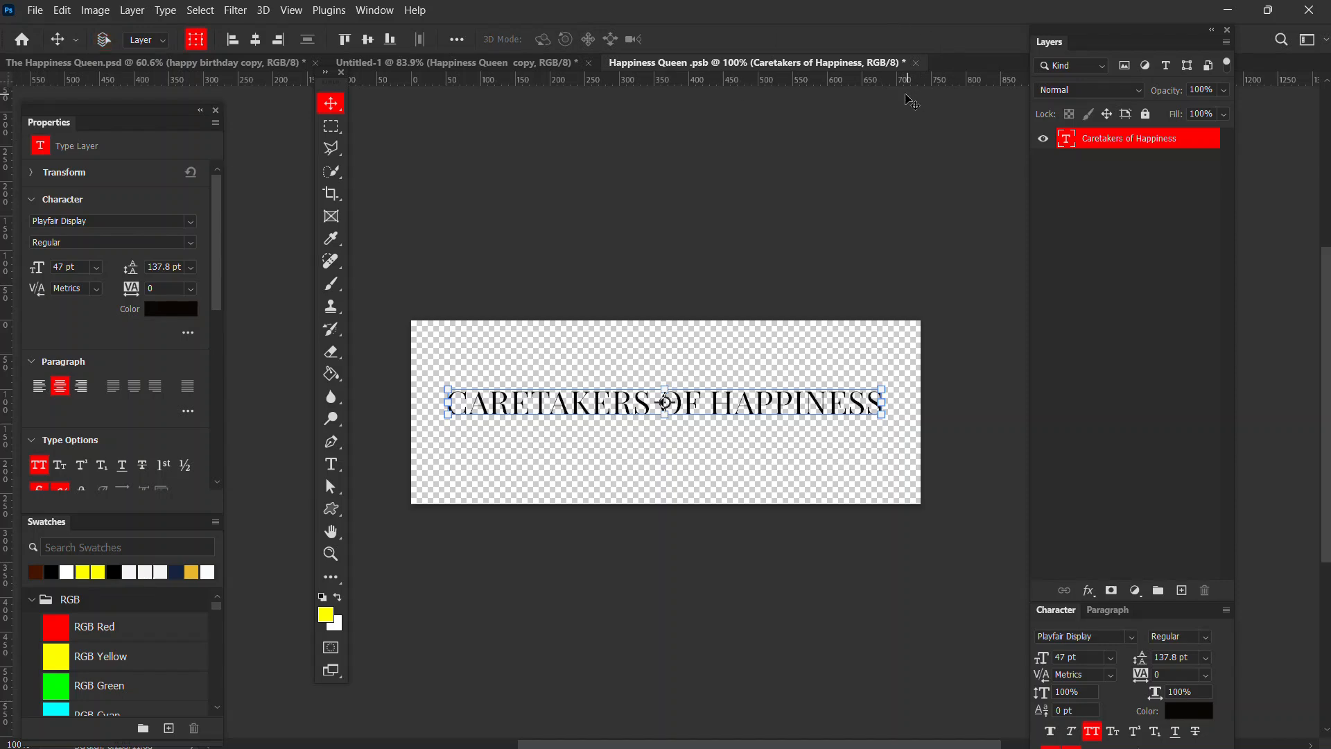
pyautogui.hotkey('ctrl', 's')
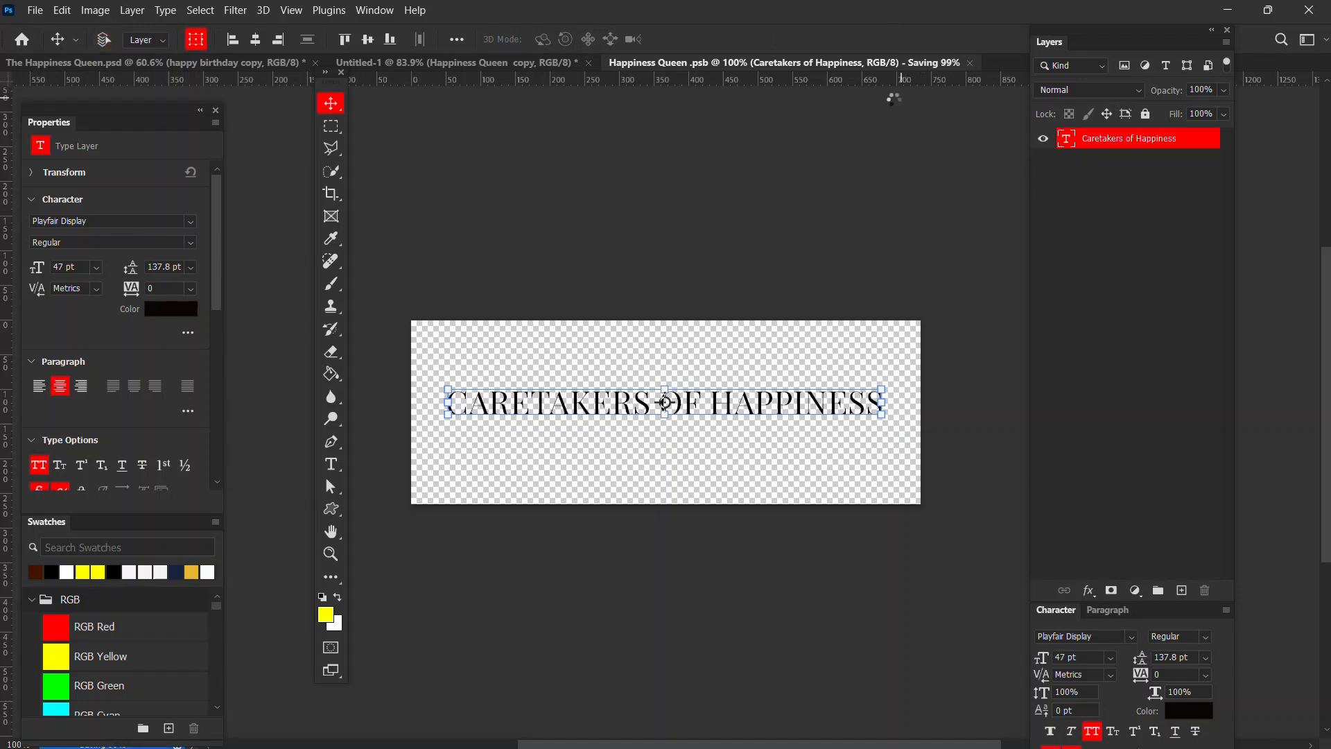
# - Check the poster, undo the text replacement in the shared smart object and delete the duplicate title layer
pyautogui.click(473, 65)
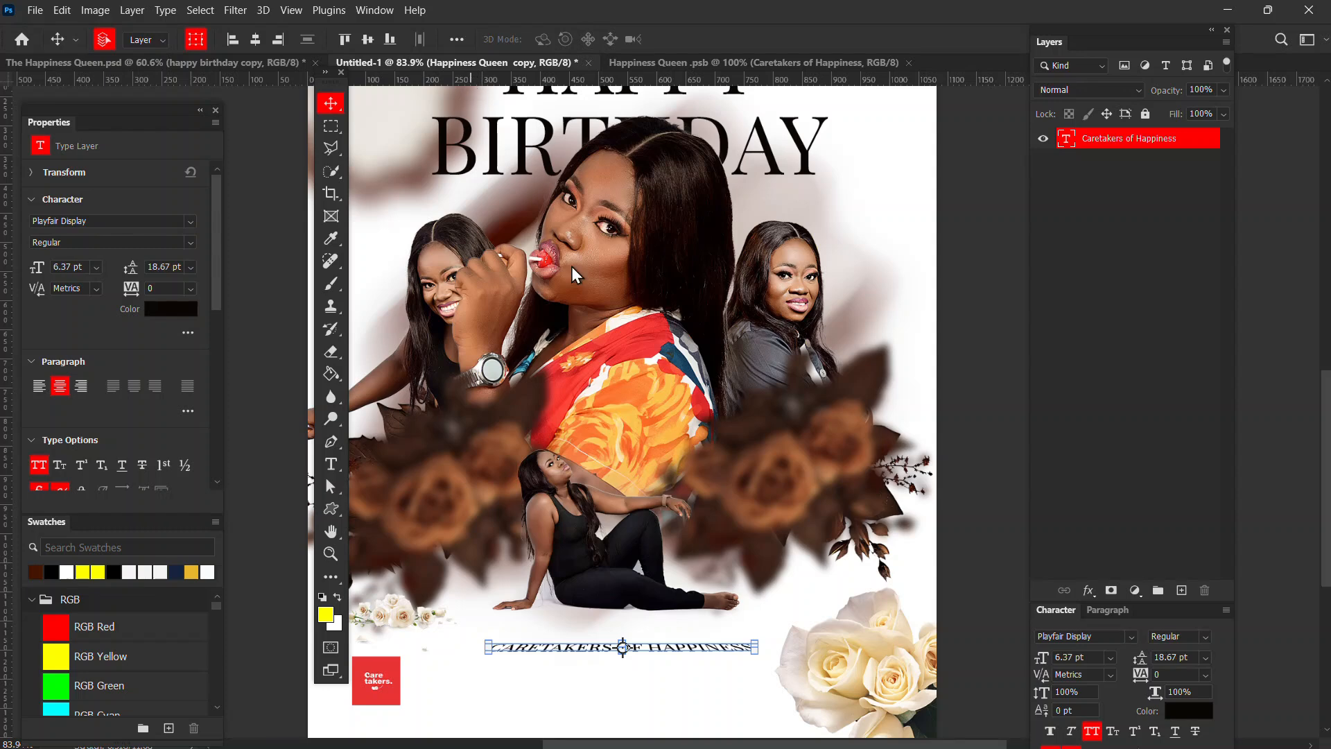
pyautogui.scroll(-4, 683, 650)
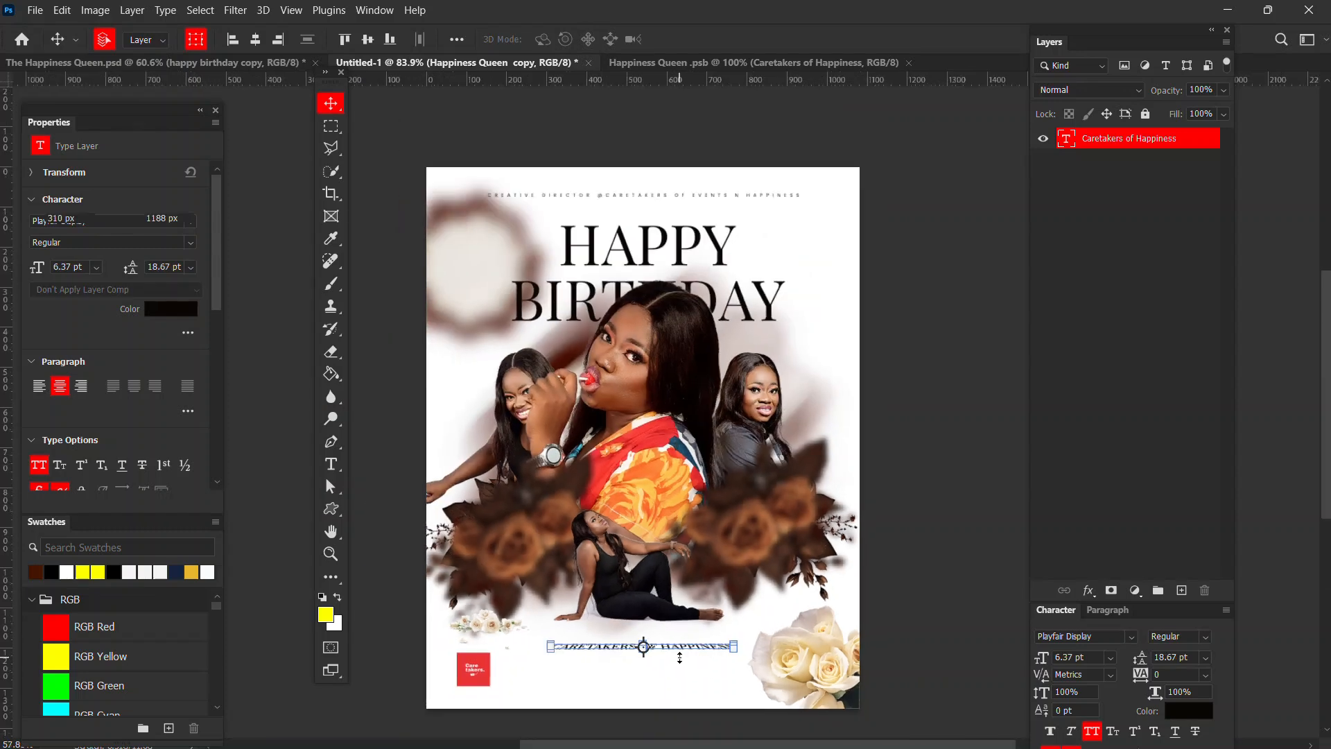
pyautogui.scroll(3, 675, 652)
pyautogui.scroll(3, 675, 652)
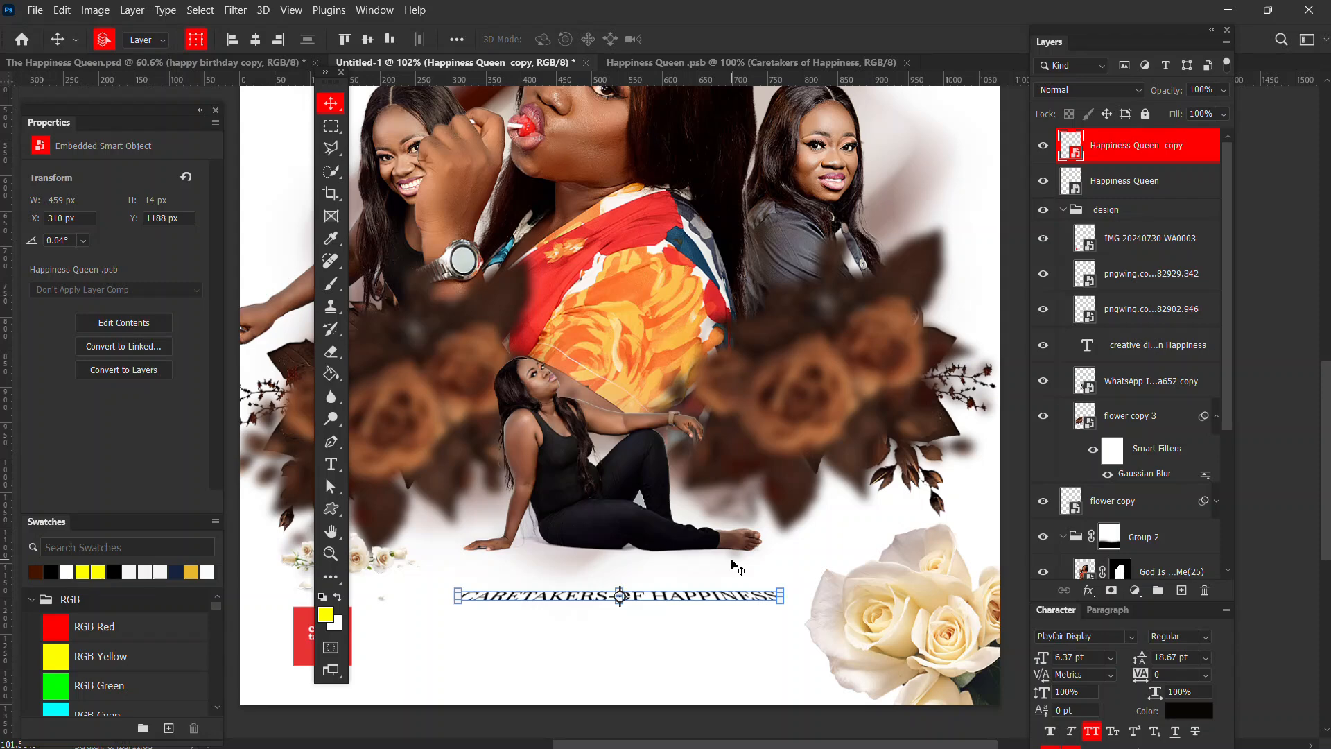
pyautogui.hotkey('ctrl', 't')
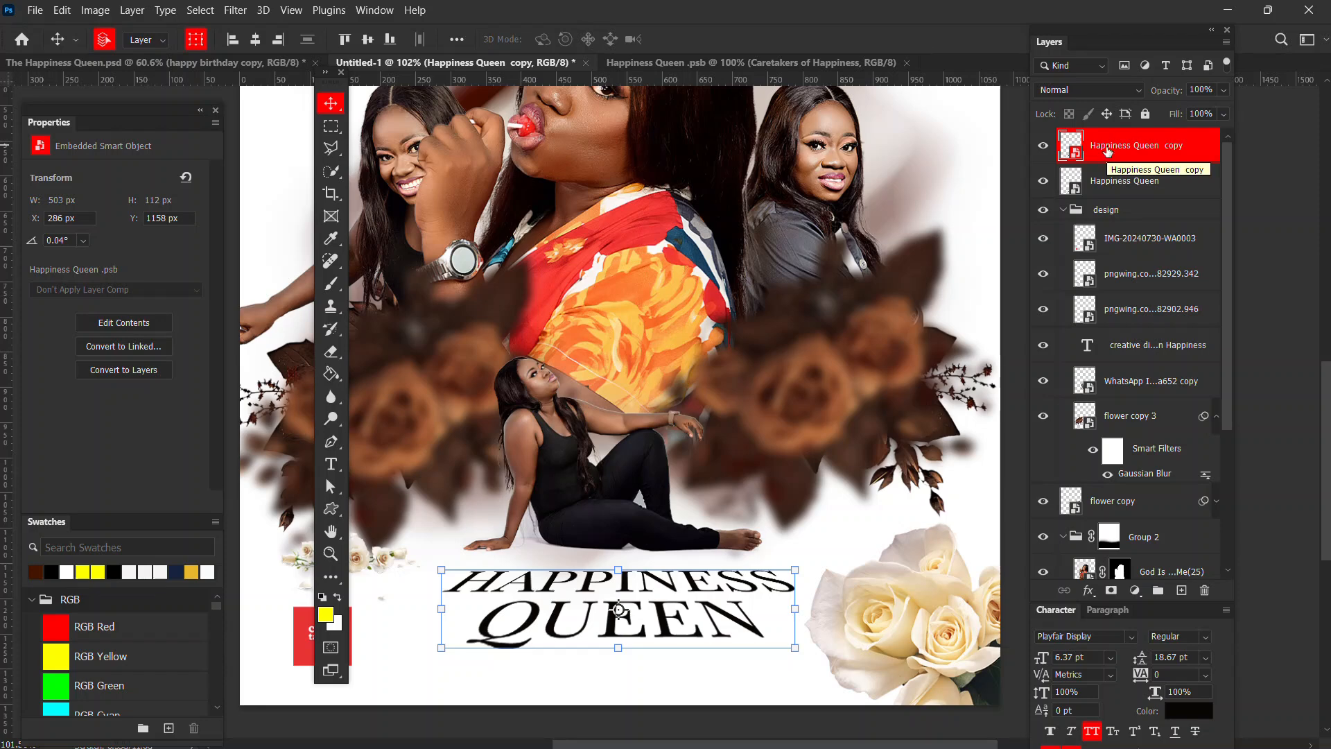
pyautogui.press('Delete')
# - Make an independent duplicate of the HAPPINESS QUEEN title with New Smart Object via Copy and open its contents
pyautogui.rightClick(1141, 146)
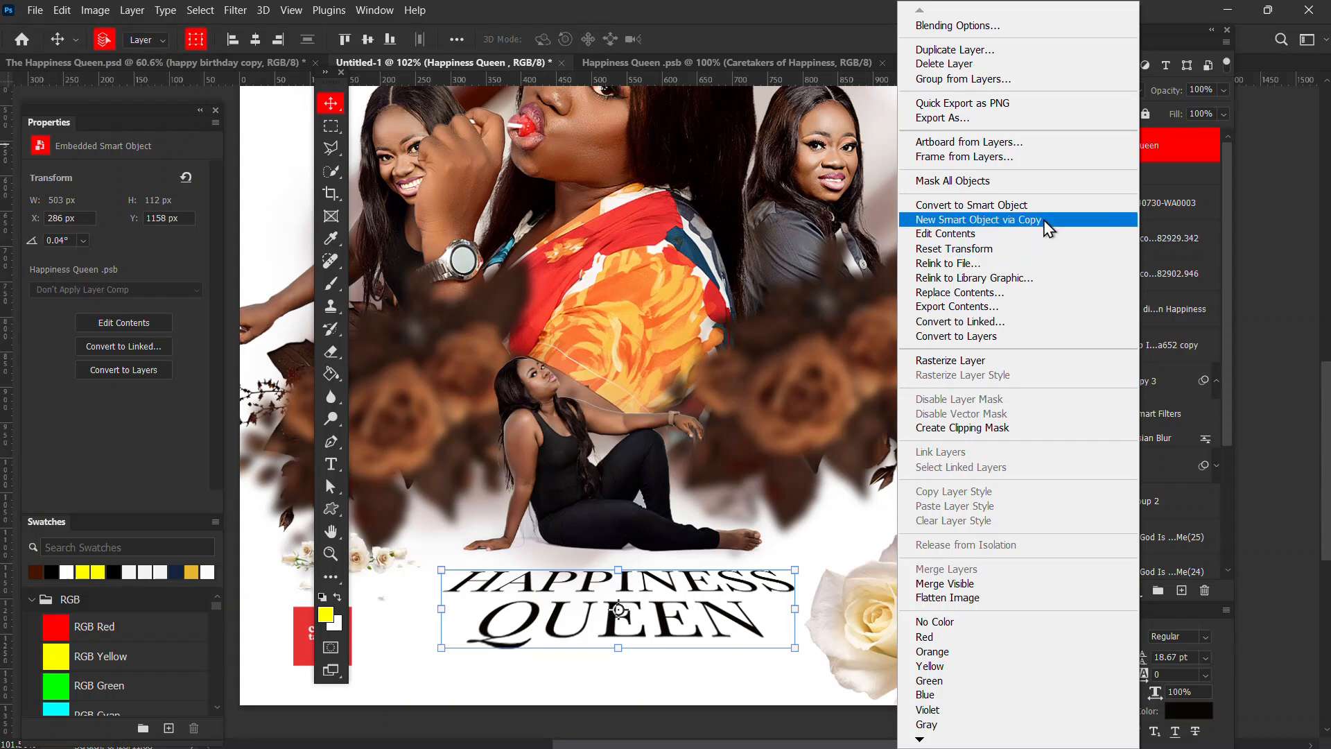
pyautogui.click(1047, 220)
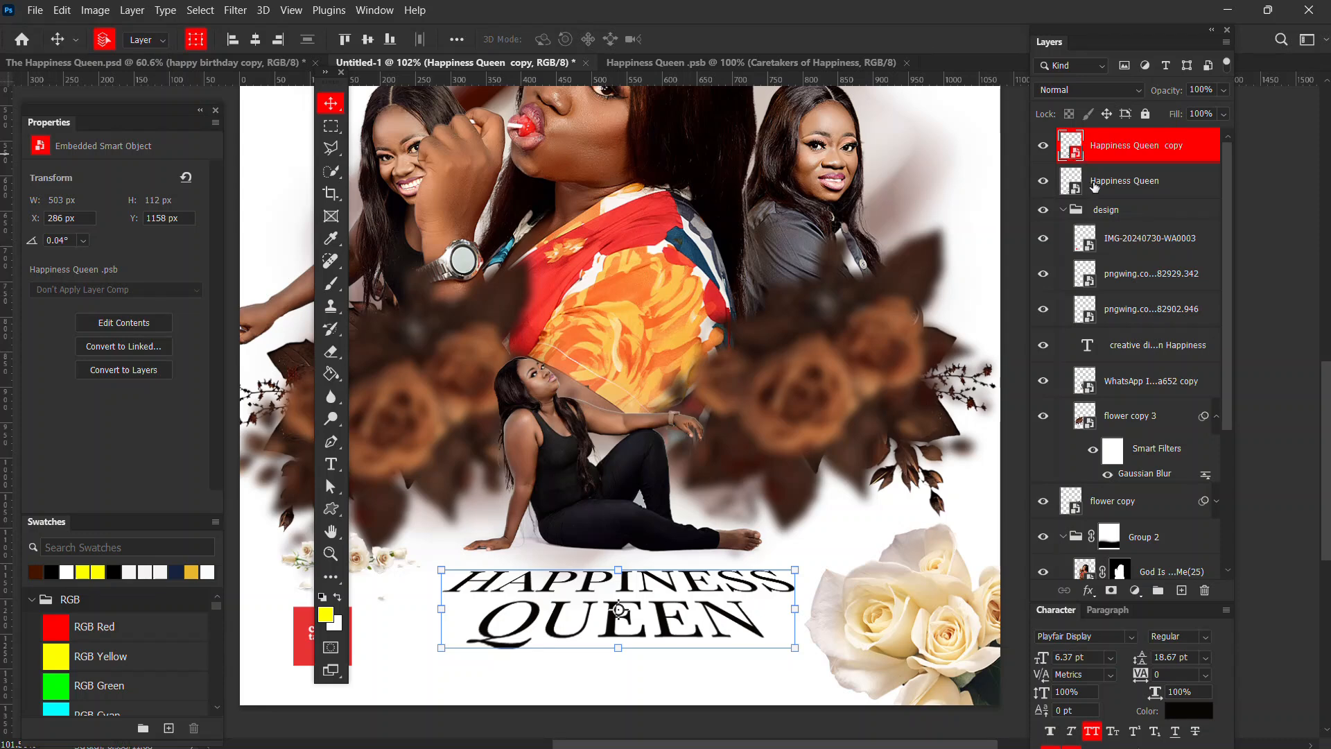
pyautogui.doubleClick(1075, 154)
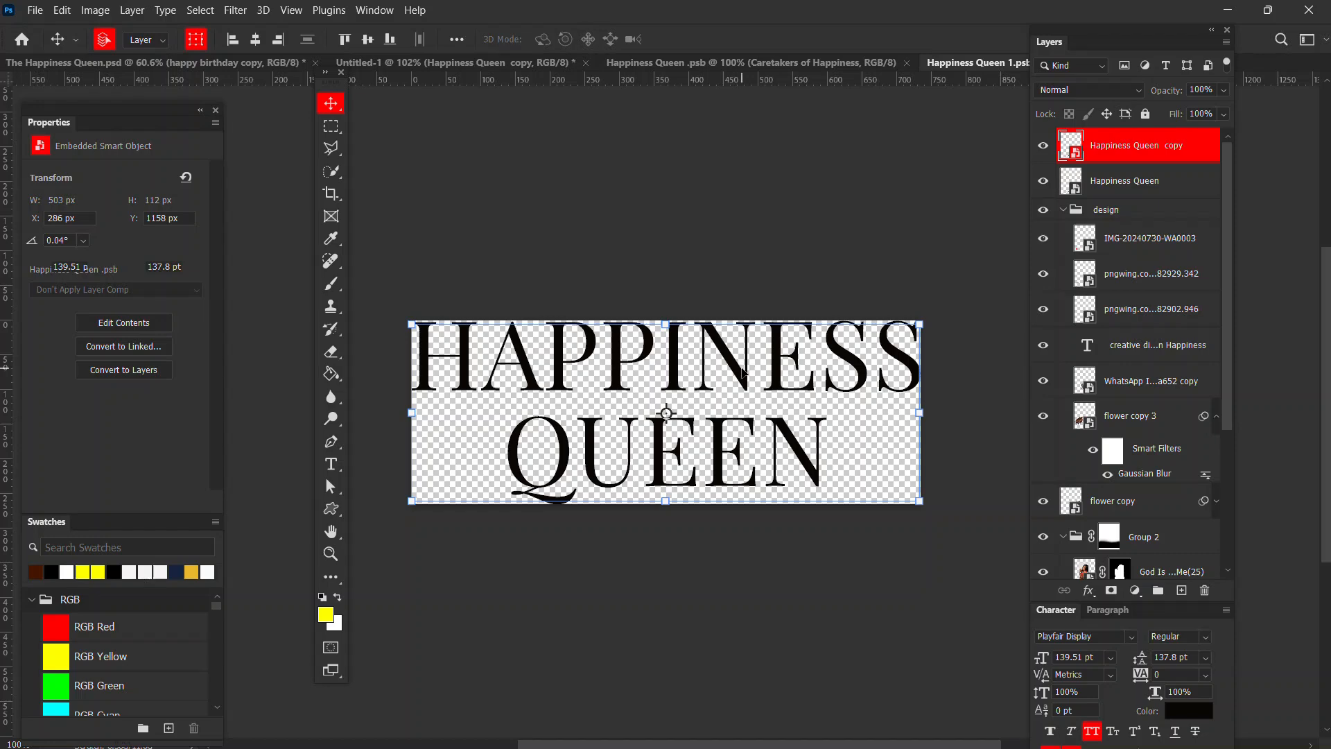
# - Replace the text in the new smart object with CARETAKERS OF HAPPINESS at 47 pt, save it and return to the poster
pyautogui.doubleClick(741, 372)
pyautogui.write('CARETAKERS OF HAPPINESS')
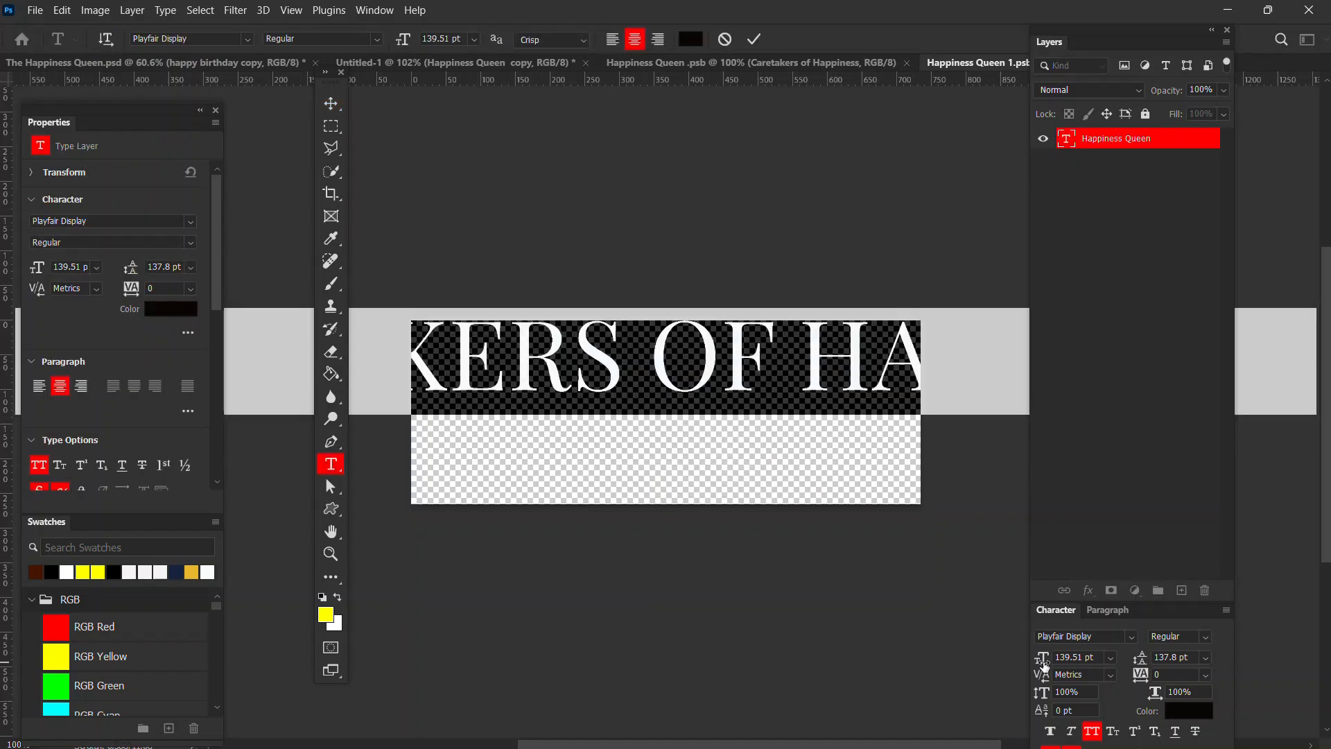
pyautogui.moveTo(1044, 665); pyautogui.dragTo(960, 651)
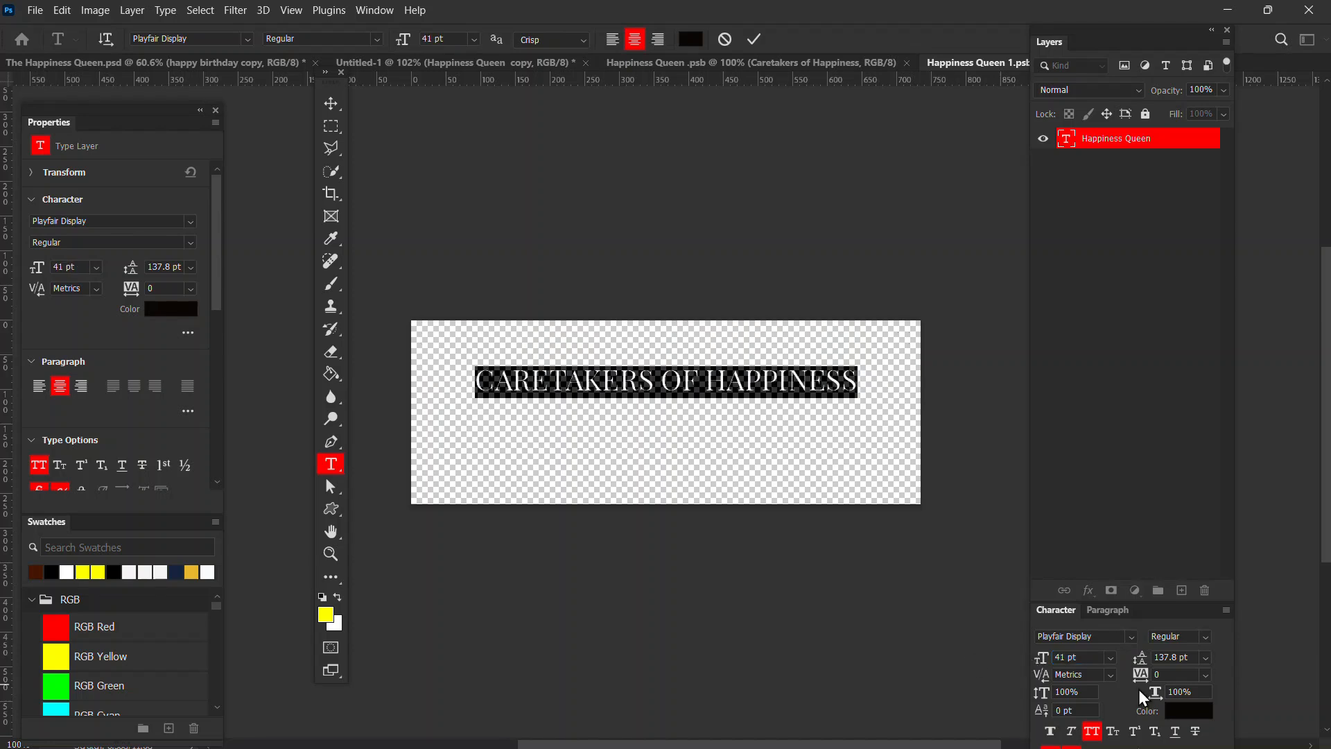
pyautogui.moveTo(1041, 659); pyautogui.dragTo(1045, 659)
pyautogui.click(331, 103)
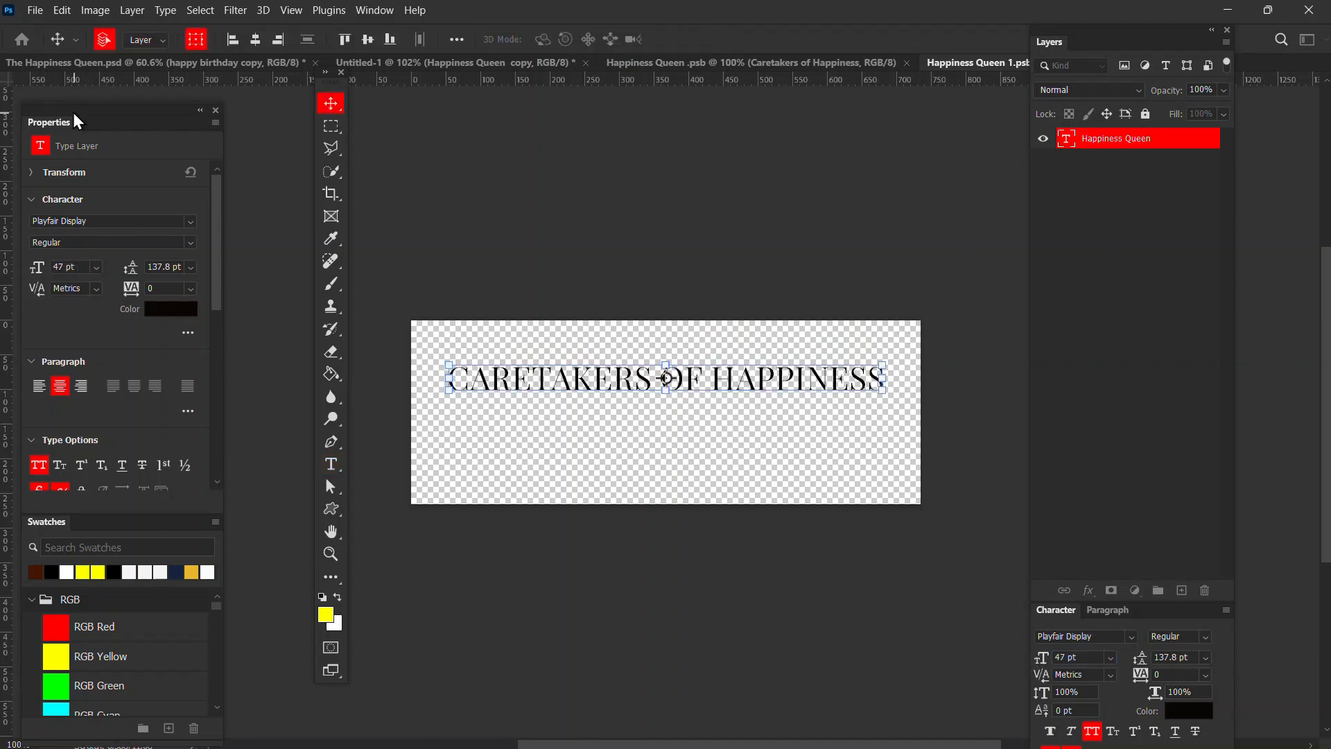
pyautogui.click(408, 61)
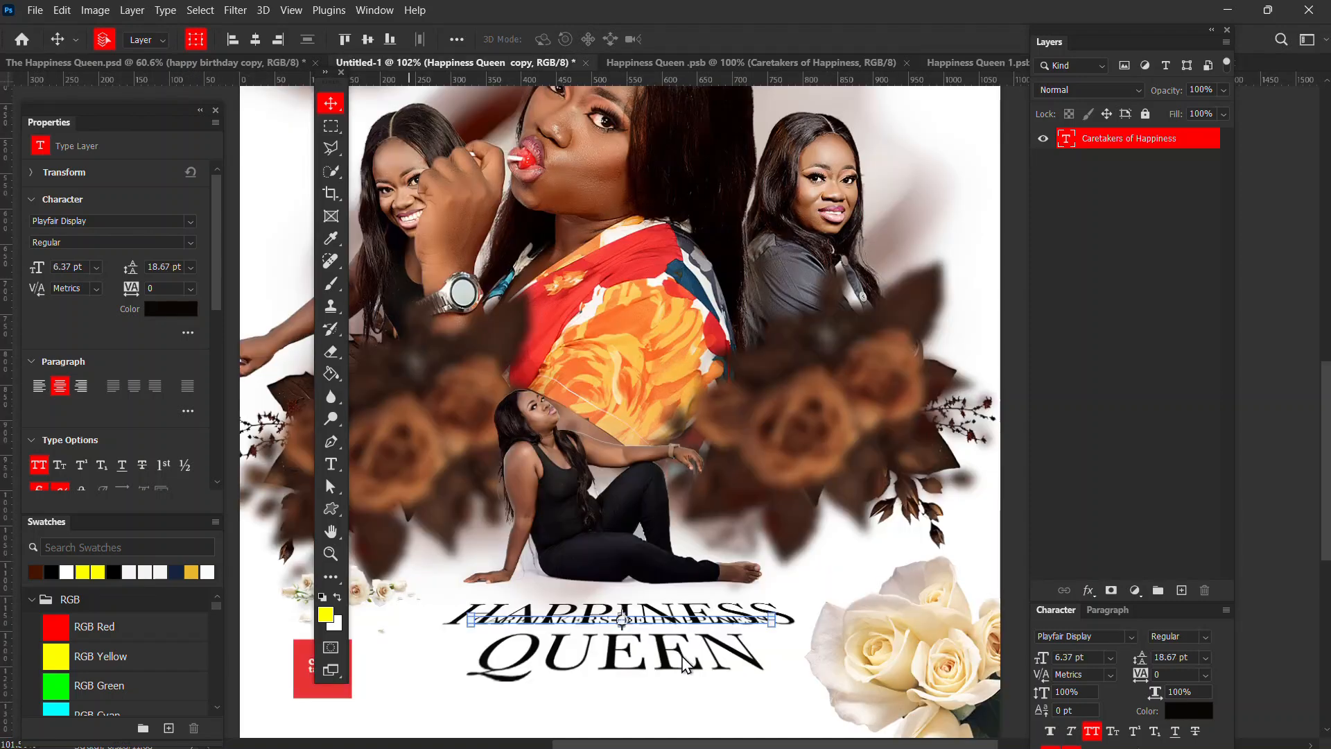
# - Move the CARETAKERS OF HAPPINESS subtitle beneath QUEEN and scale it down to about 36% width and 16% height
pyautogui.scroll(3, 690, 651)
pyautogui.scroll(-3, 732, 621)
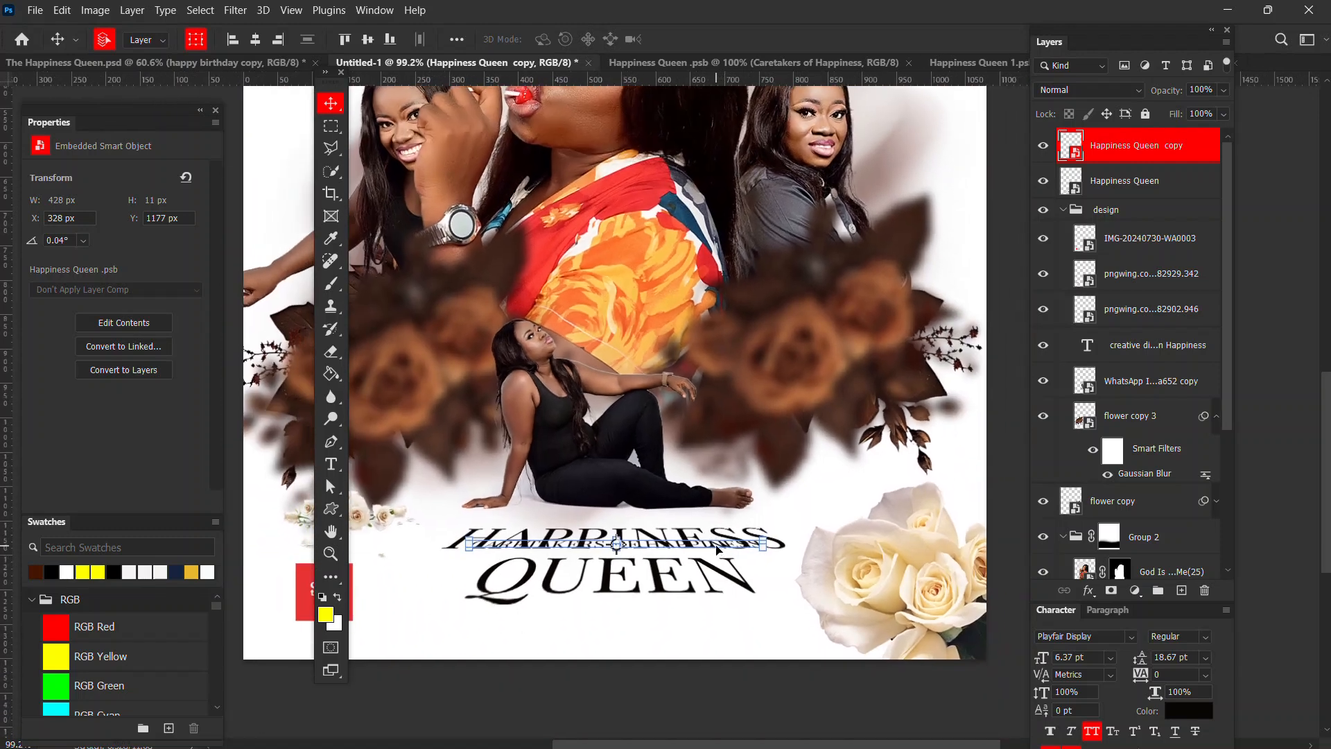
pyautogui.keyDown('shift'); pyautogui.click(717, 550); pyautogui.keyUp('shift')
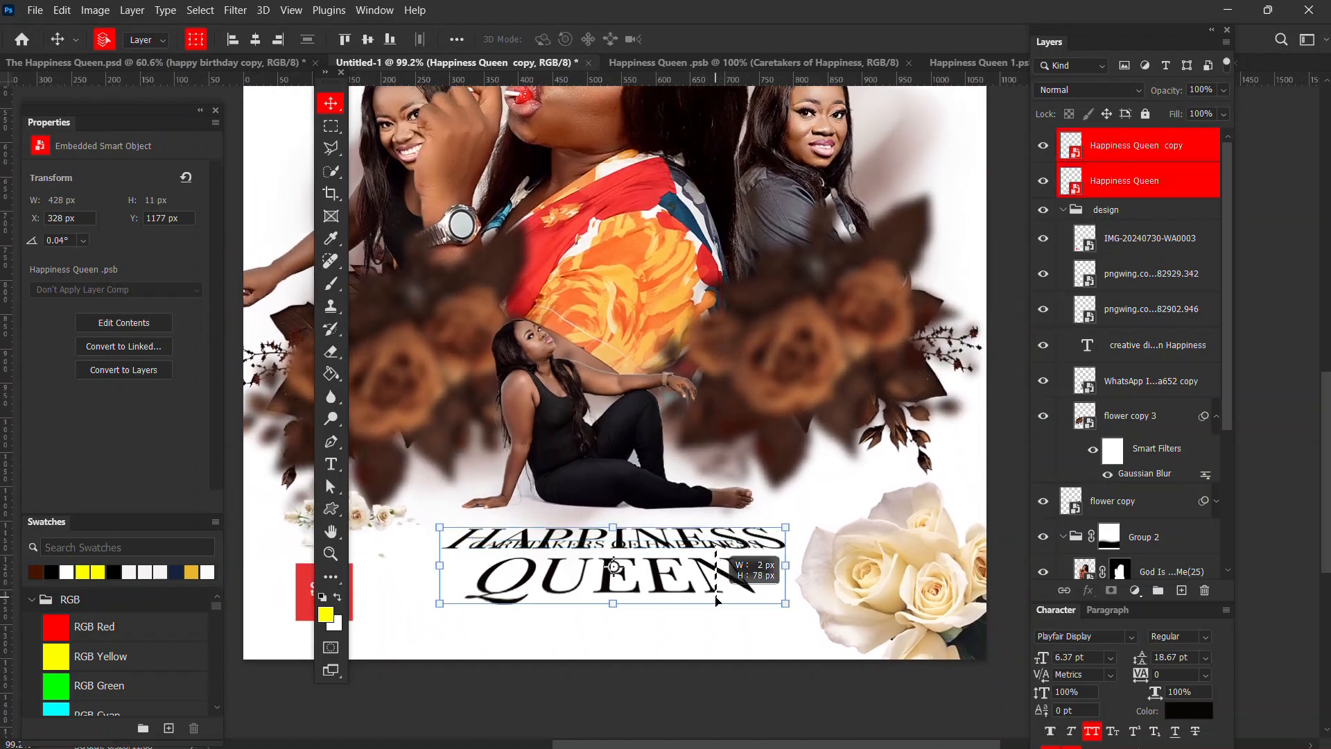
pyautogui.keyDown('ctrl'); pyautogui.click(1147, 182); pyautogui.keyUp('ctrl')
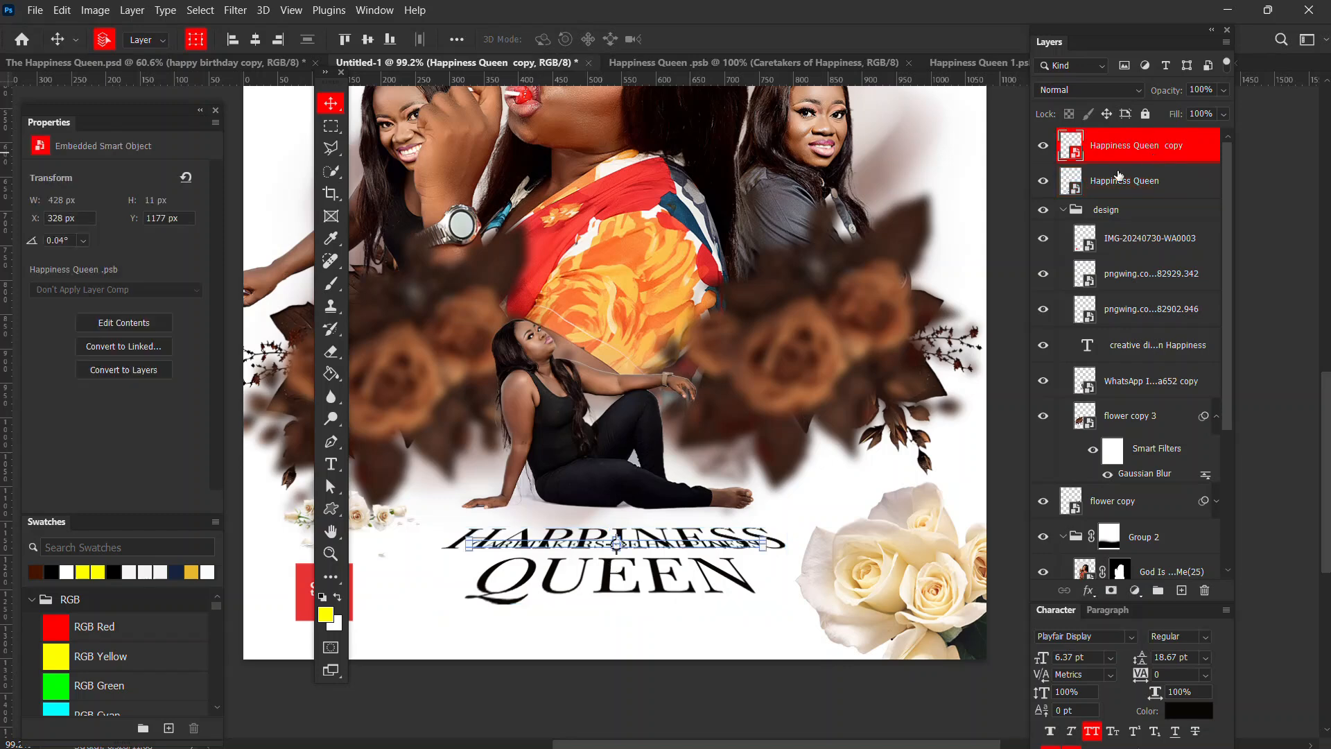
pyautogui.scroll(5, 721, 559)
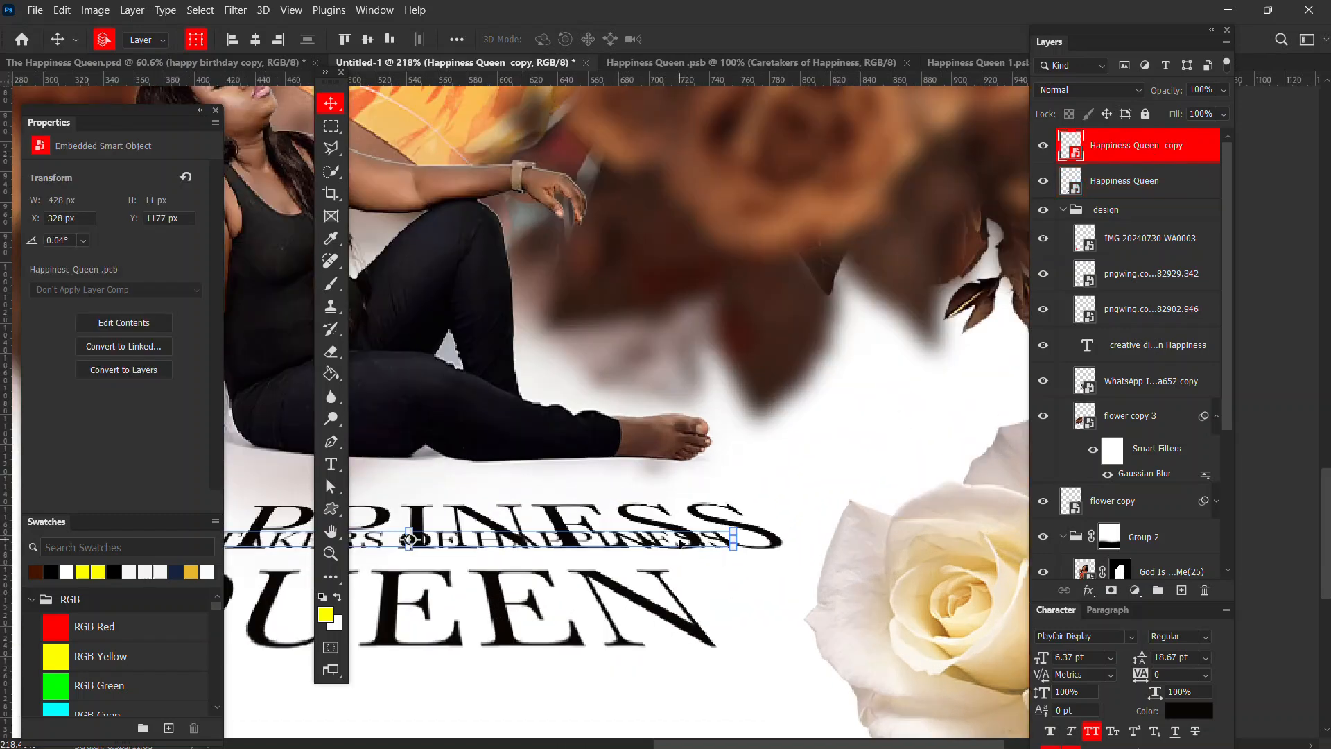
pyautogui.moveTo(655, 545); pyautogui.dragTo(826, 676)
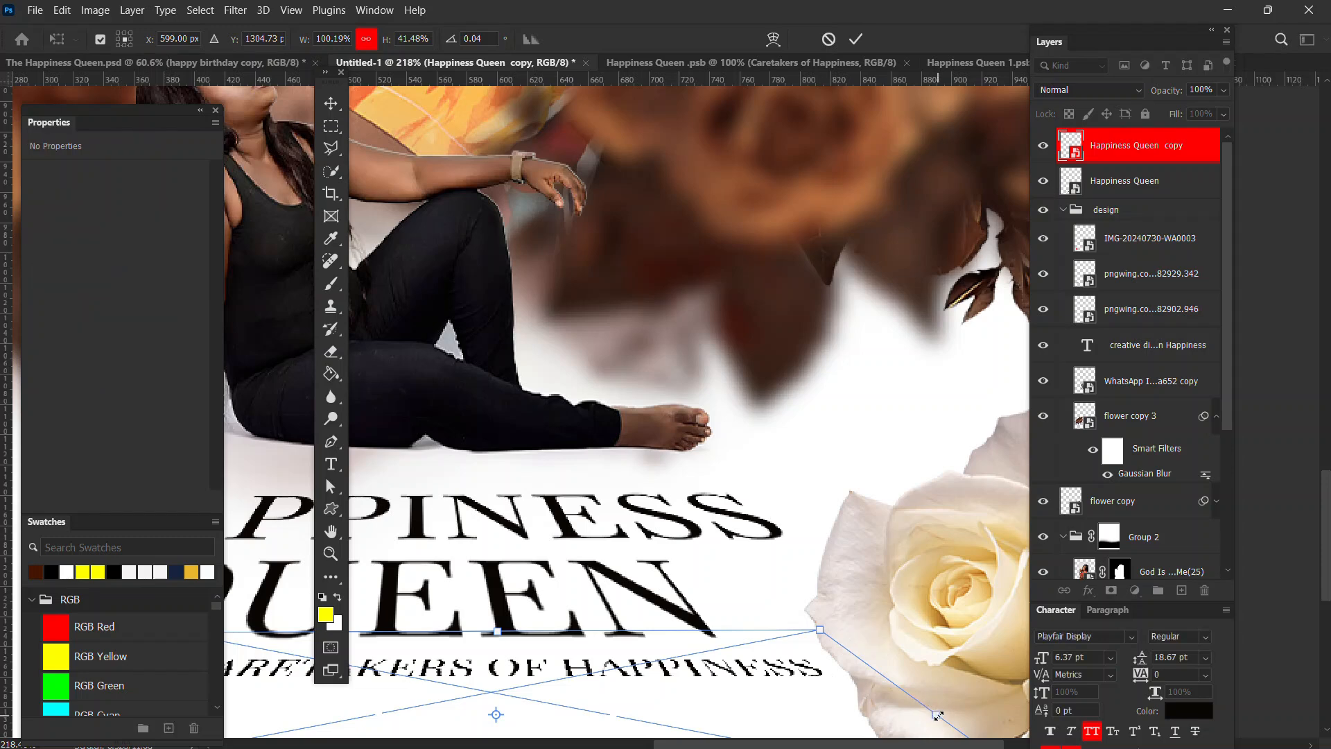
pyautogui.moveTo(937, 715); pyautogui.dragTo(766, 662)
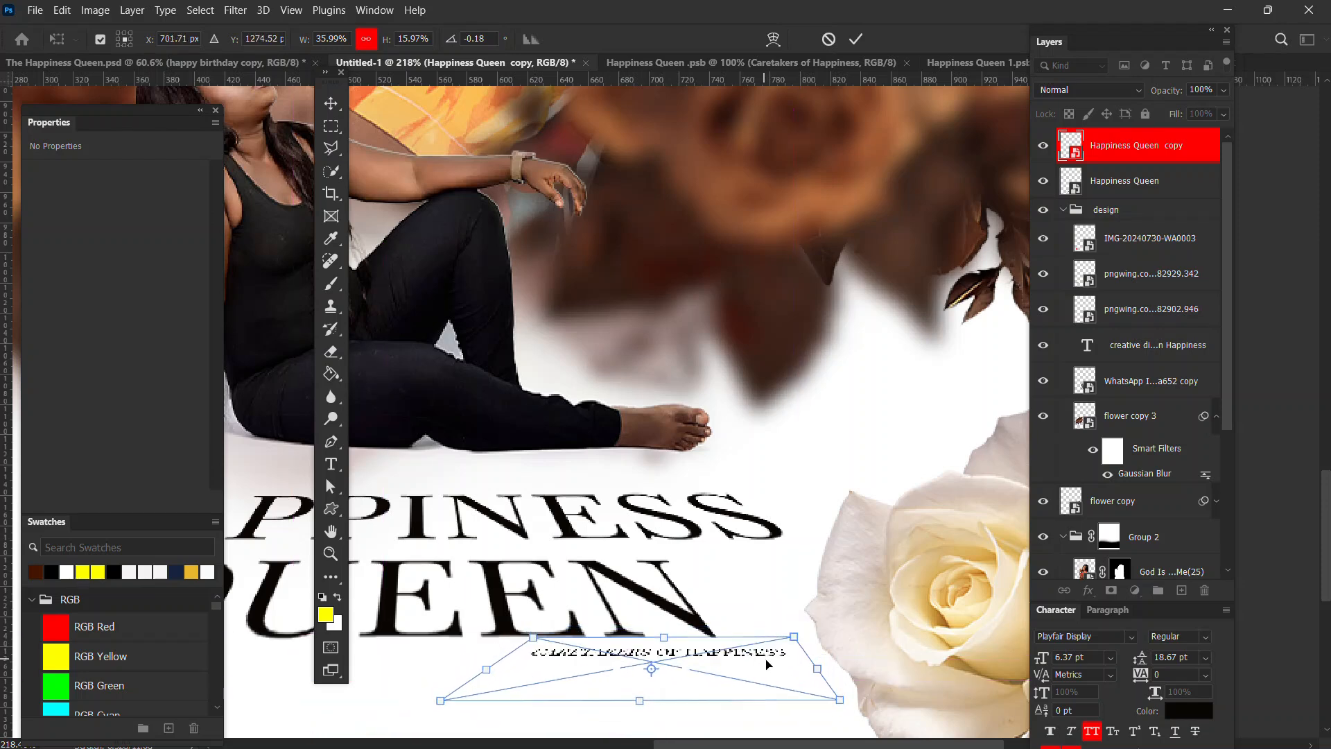
pyautogui.press('Return')
# - Shift the subtitle toward the middle beneath QUEEN and enlarge it to about 88% width and 31.5% height
pyautogui.scroll(3, 519, 687)
pyautogui.moveTo(518, 688); pyautogui.dragTo(814, 641)
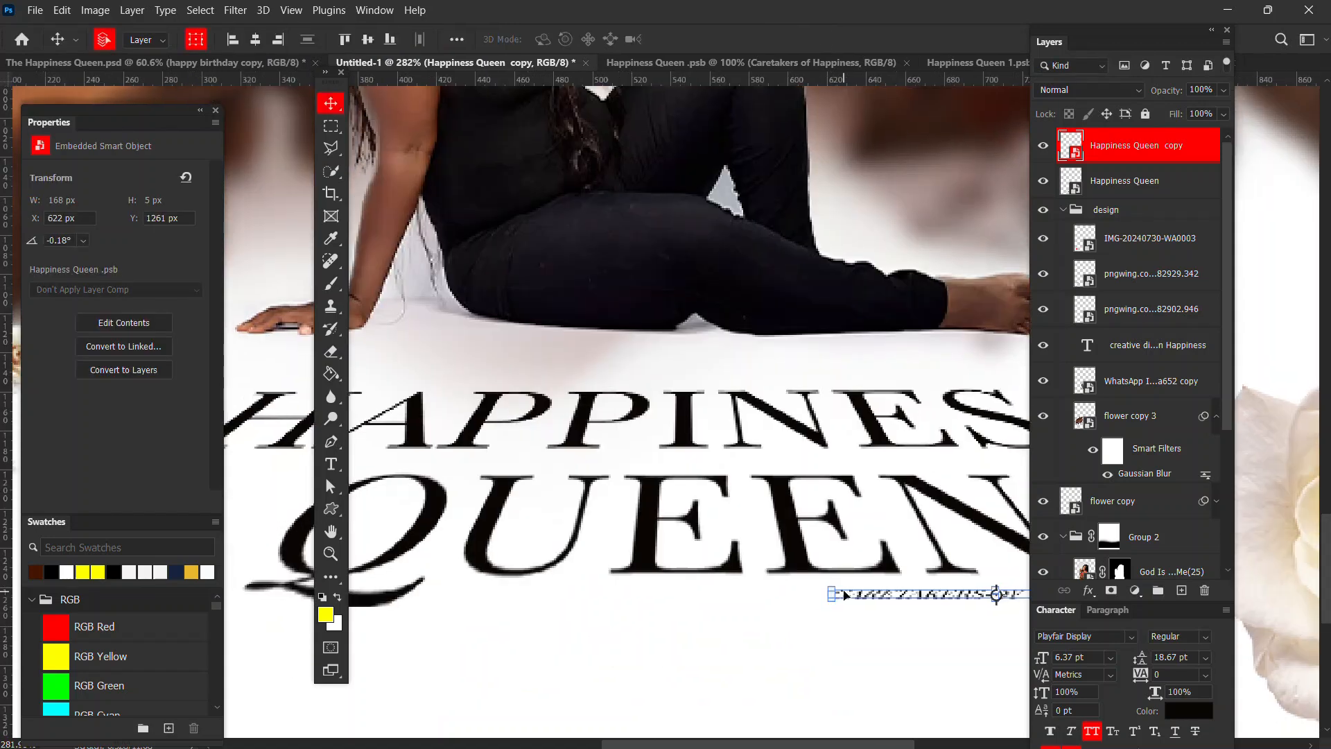
pyautogui.hotkey('ctrl', 't')
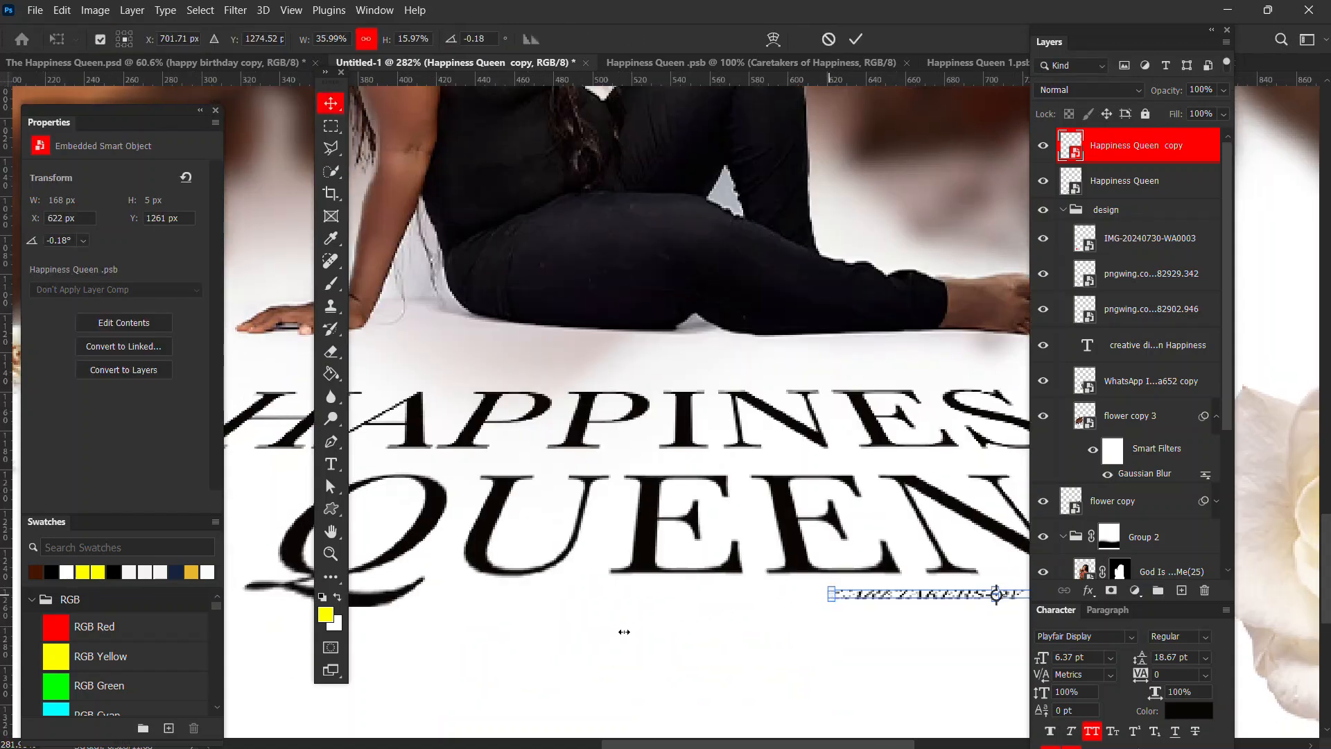
pyautogui.moveTo(624, 632); pyautogui.dragTo(659, 617)
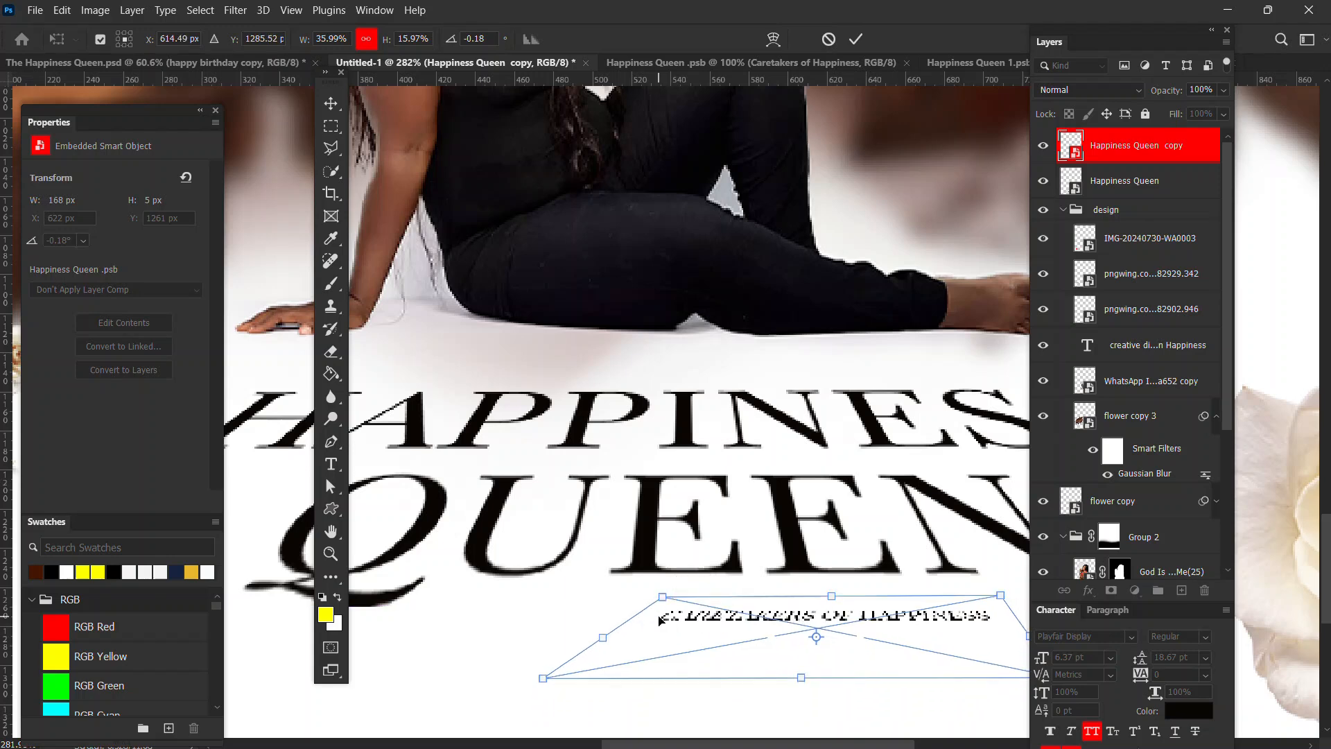
pyautogui.moveTo(543, 677); pyautogui.dragTo(204, 718)
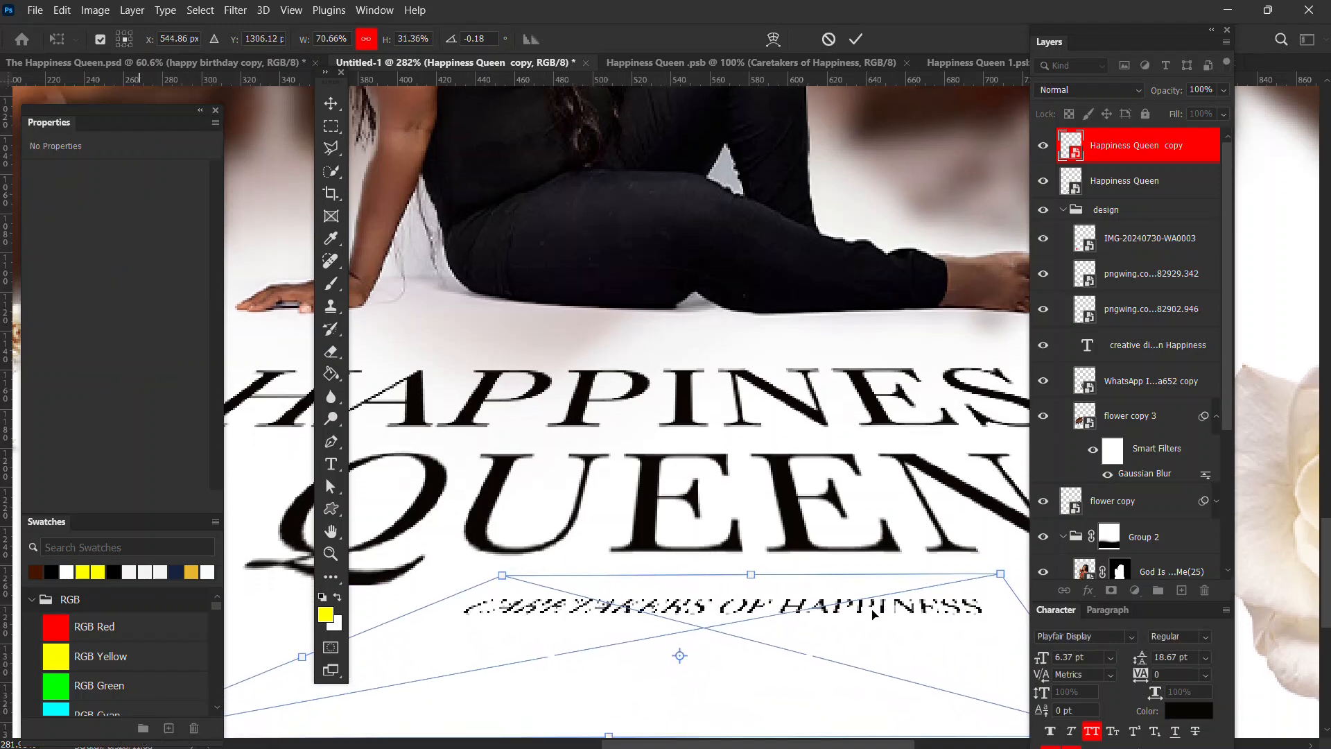
pyautogui.moveTo(885, 610); pyautogui.dragTo(858, 595)
pyautogui.scroll(-6, 859, 595)
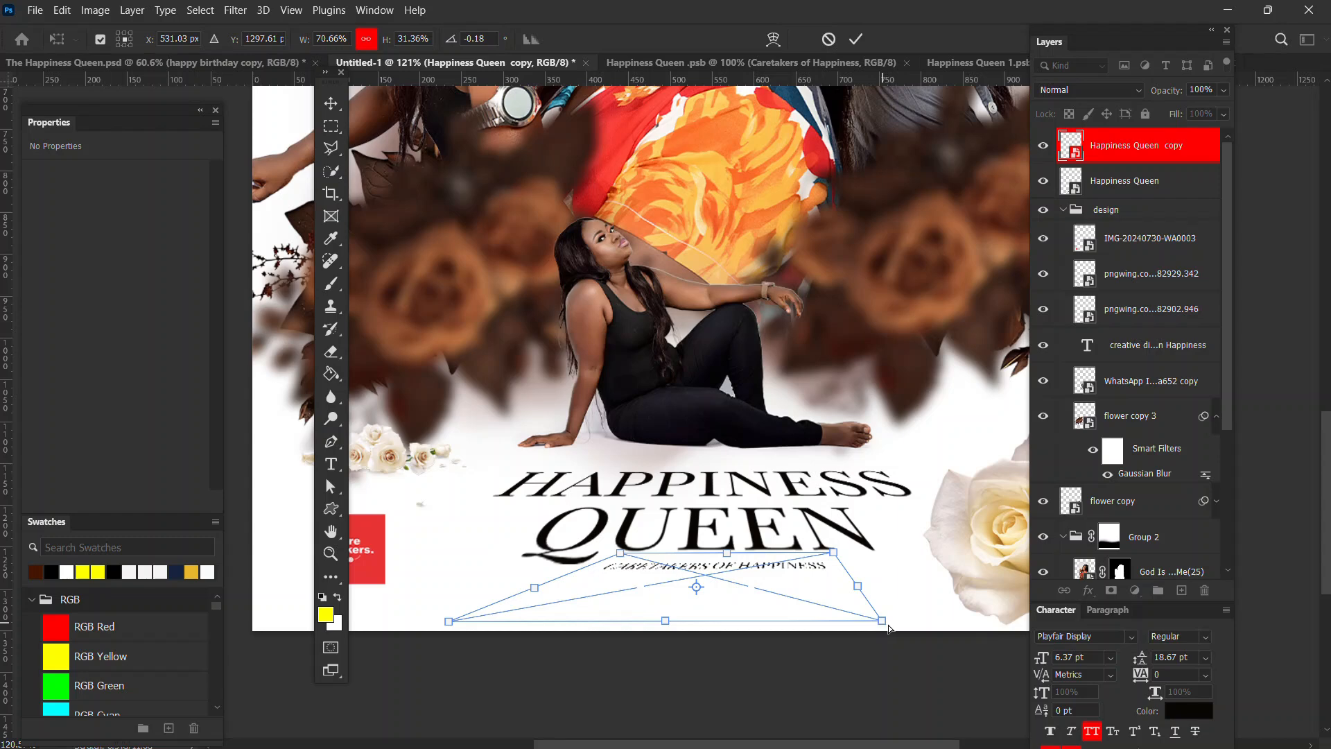
pyautogui.moveTo(889, 627); pyautogui.dragTo(992, 623)
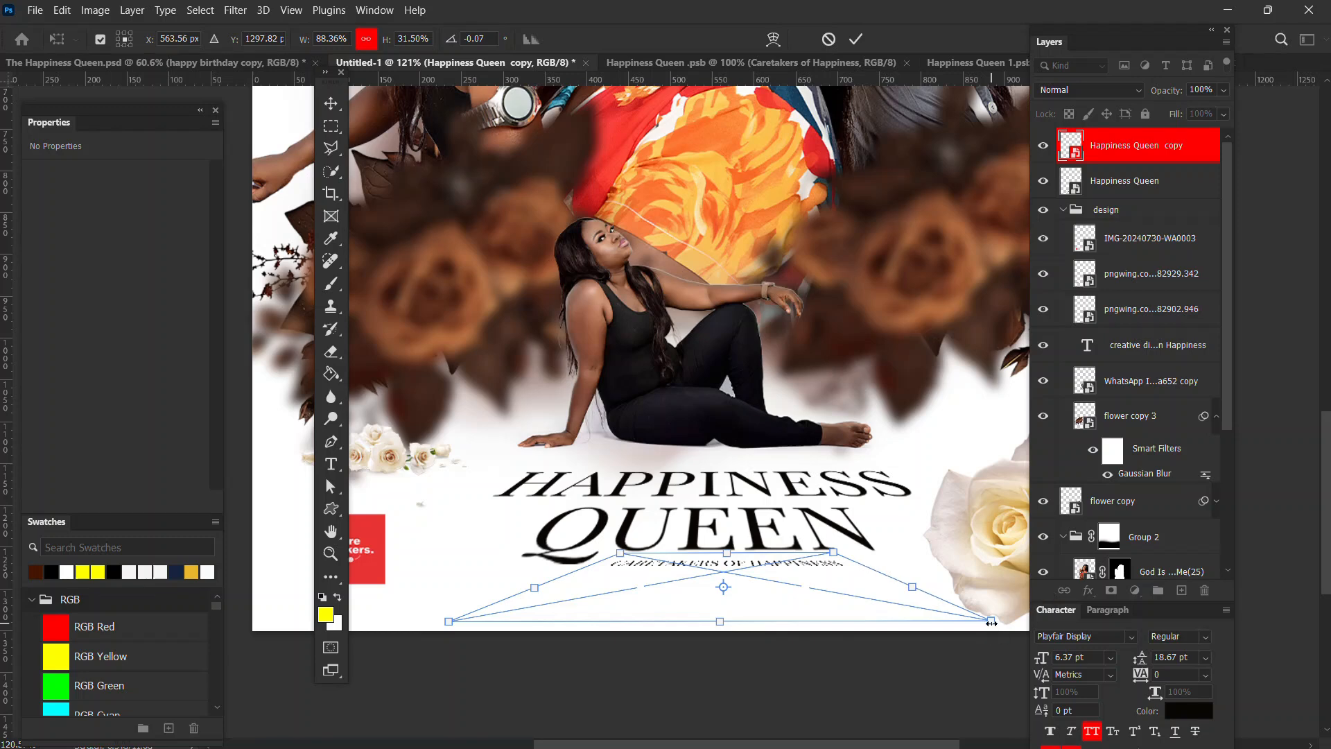
pyautogui.press('Return')
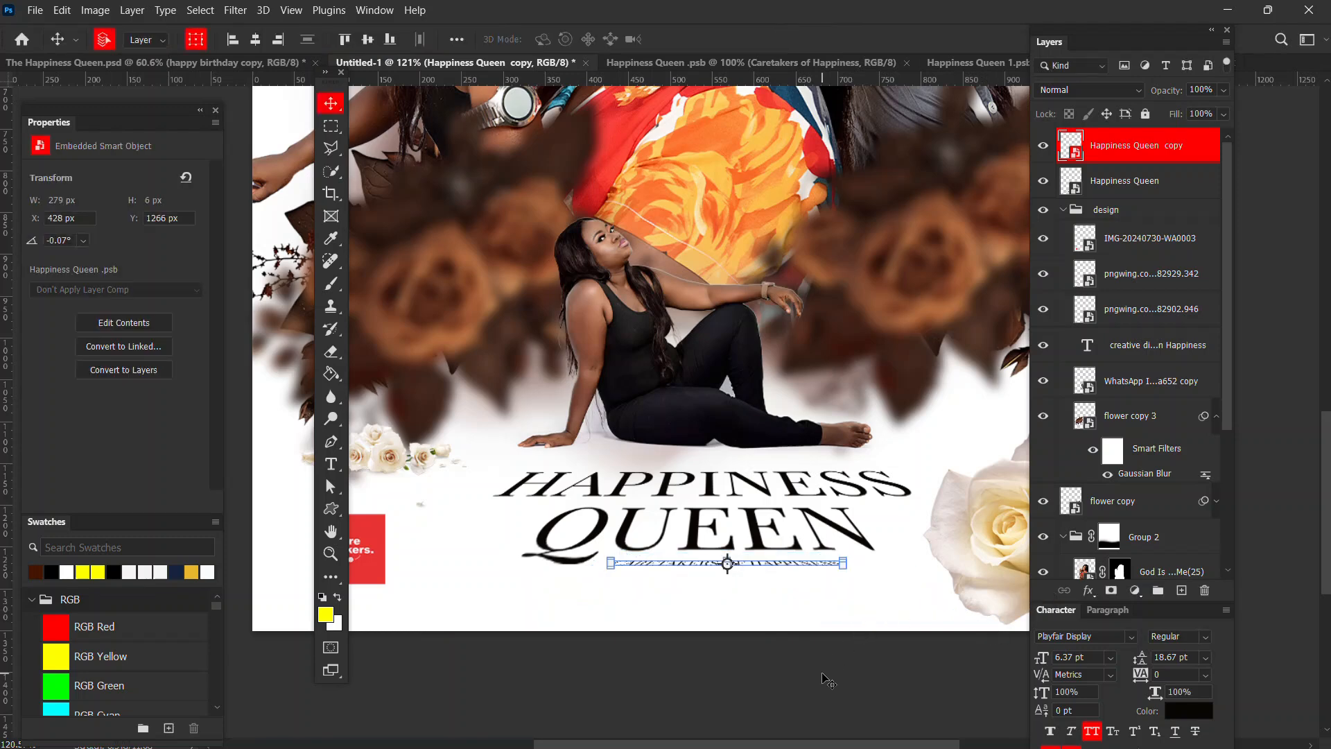
# - Enlarge the subtitle to about 111% width and 52% height and offset it rightward under QUEEN with no rotation
pyautogui.click(828, 681)
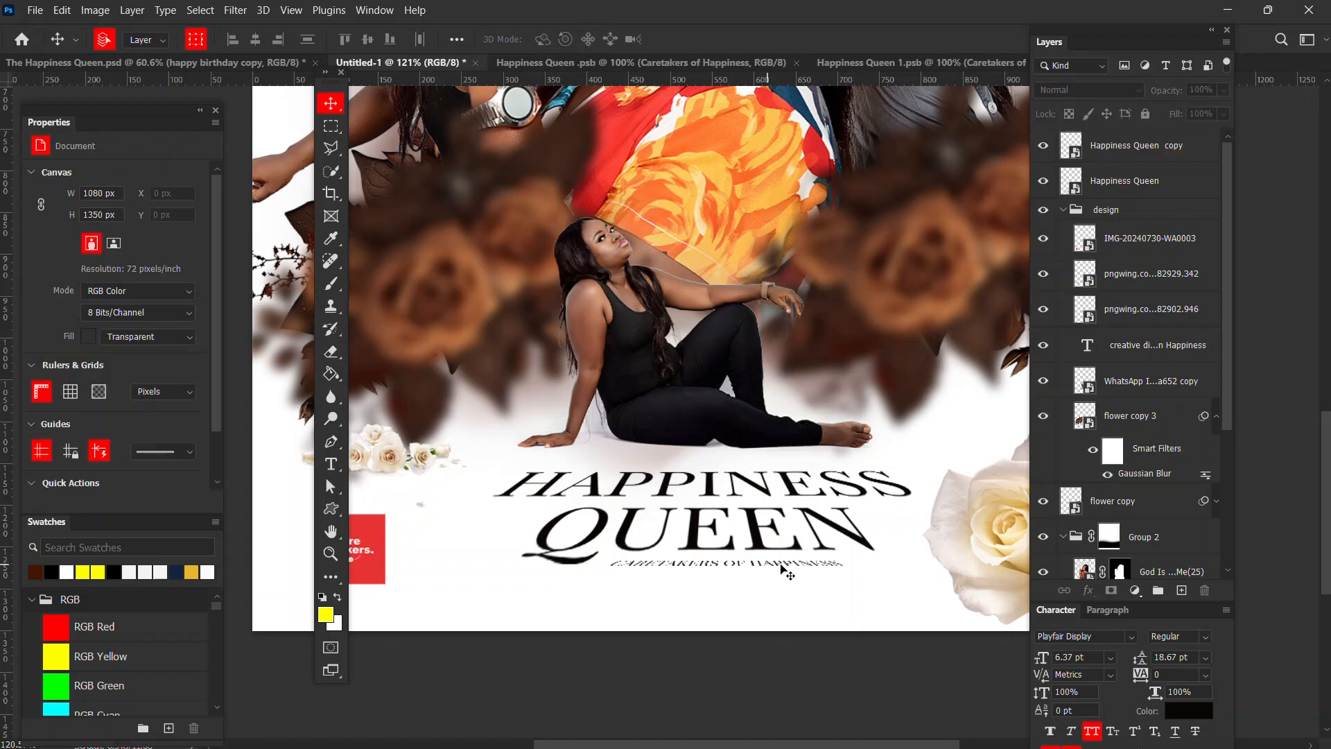
pyautogui.click(794, 567)
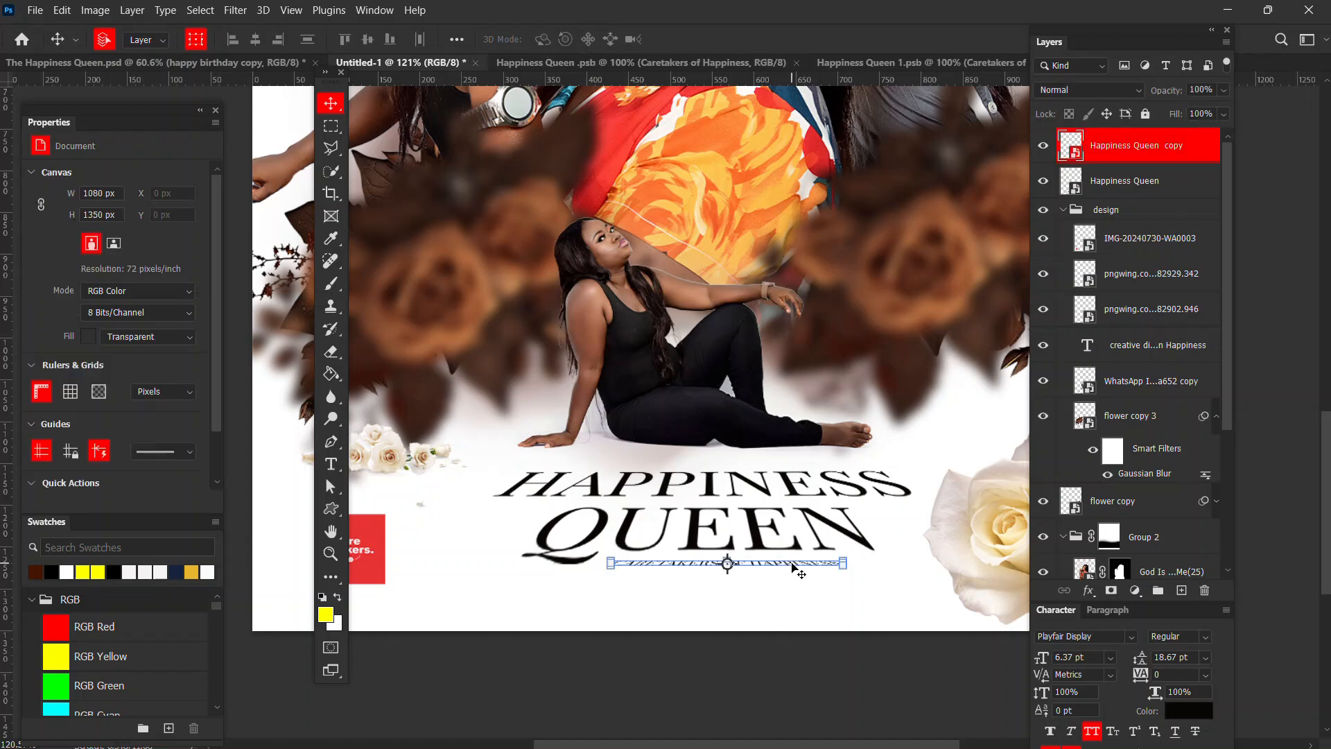
pyautogui.click(844, 565)
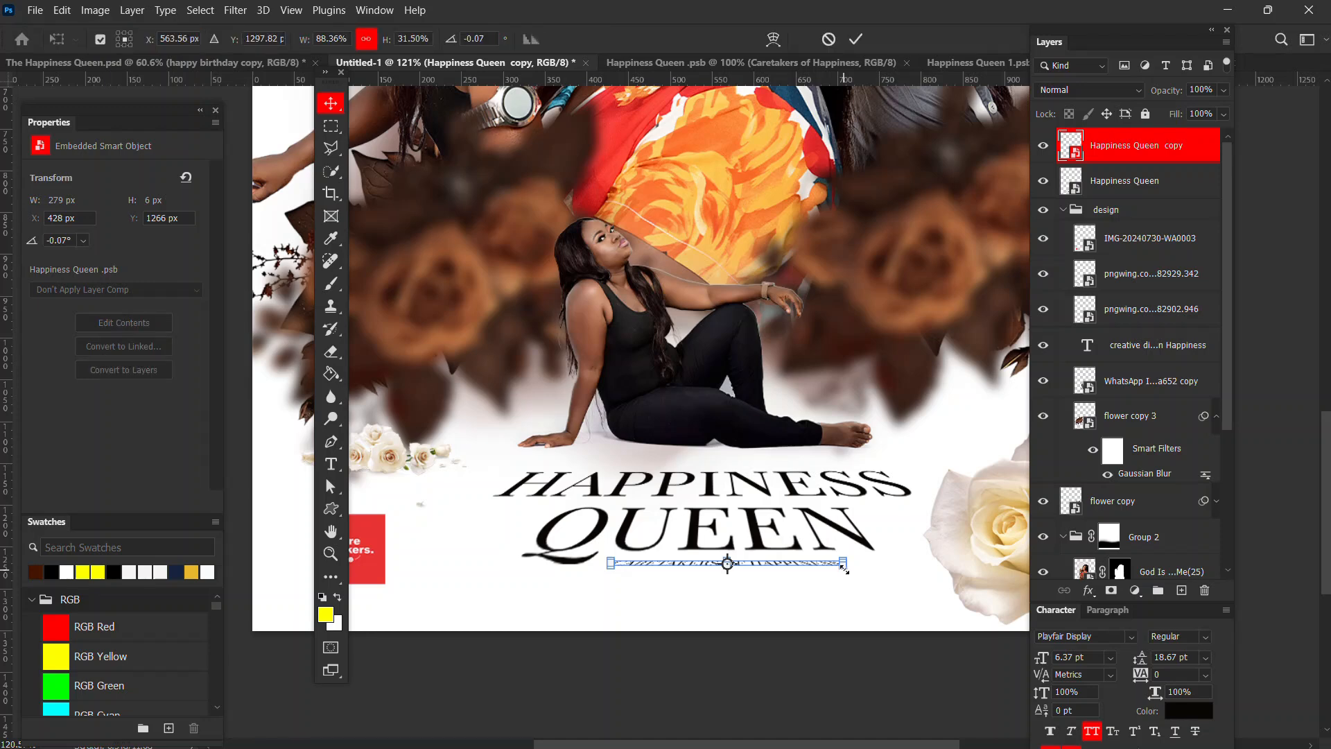
pyautogui.moveTo(844, 570); pyautogui.dragTo(852, 571)
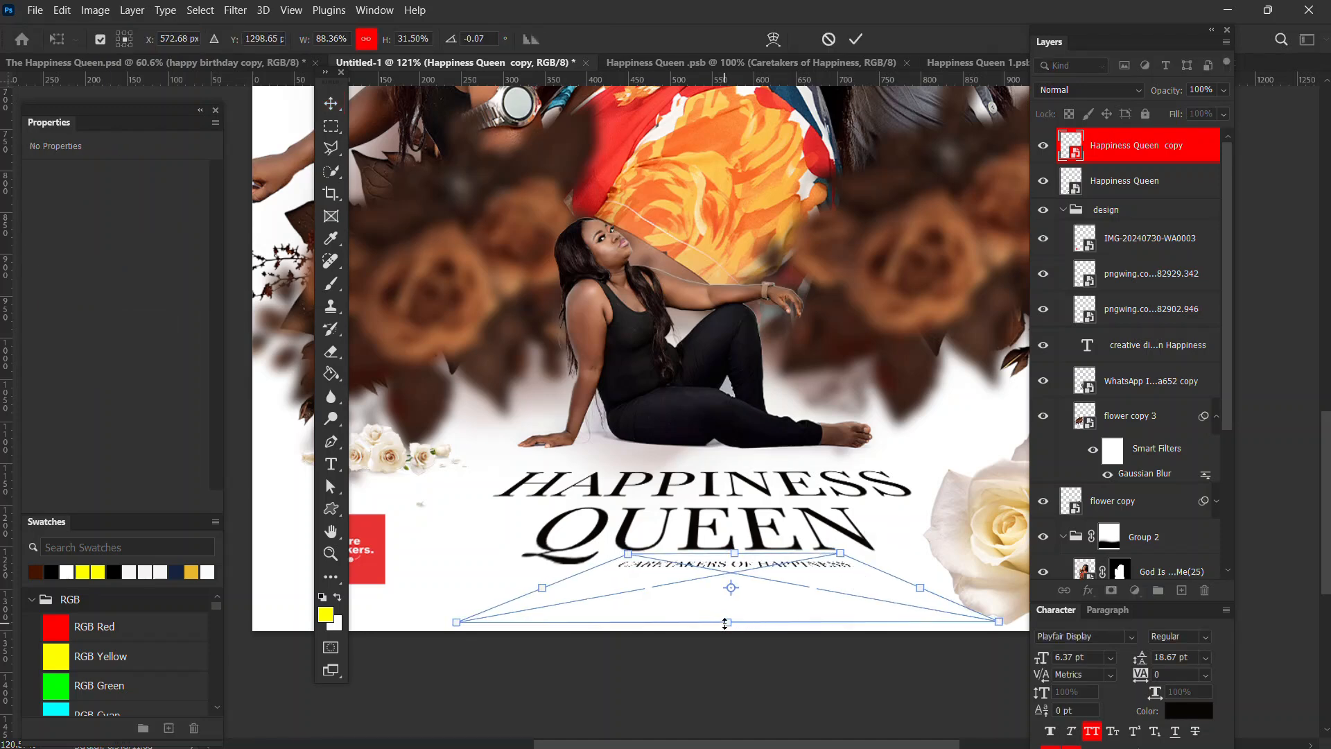
pyautogui.moveTo(726, 626); pyautogui.dragTo(733, 669)
pyautogui.moveTo(877, 588); pyautogui.dragTo(906, 587)
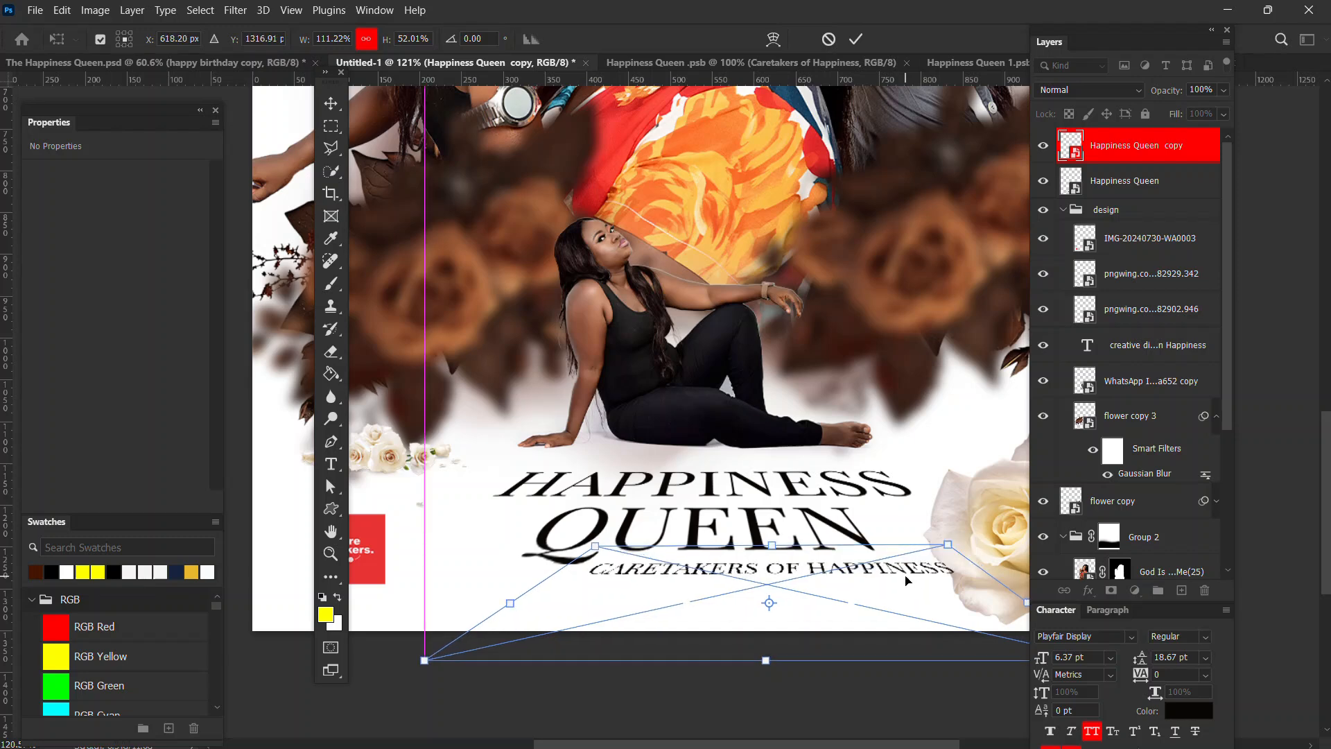
pyautogui.press('Return')
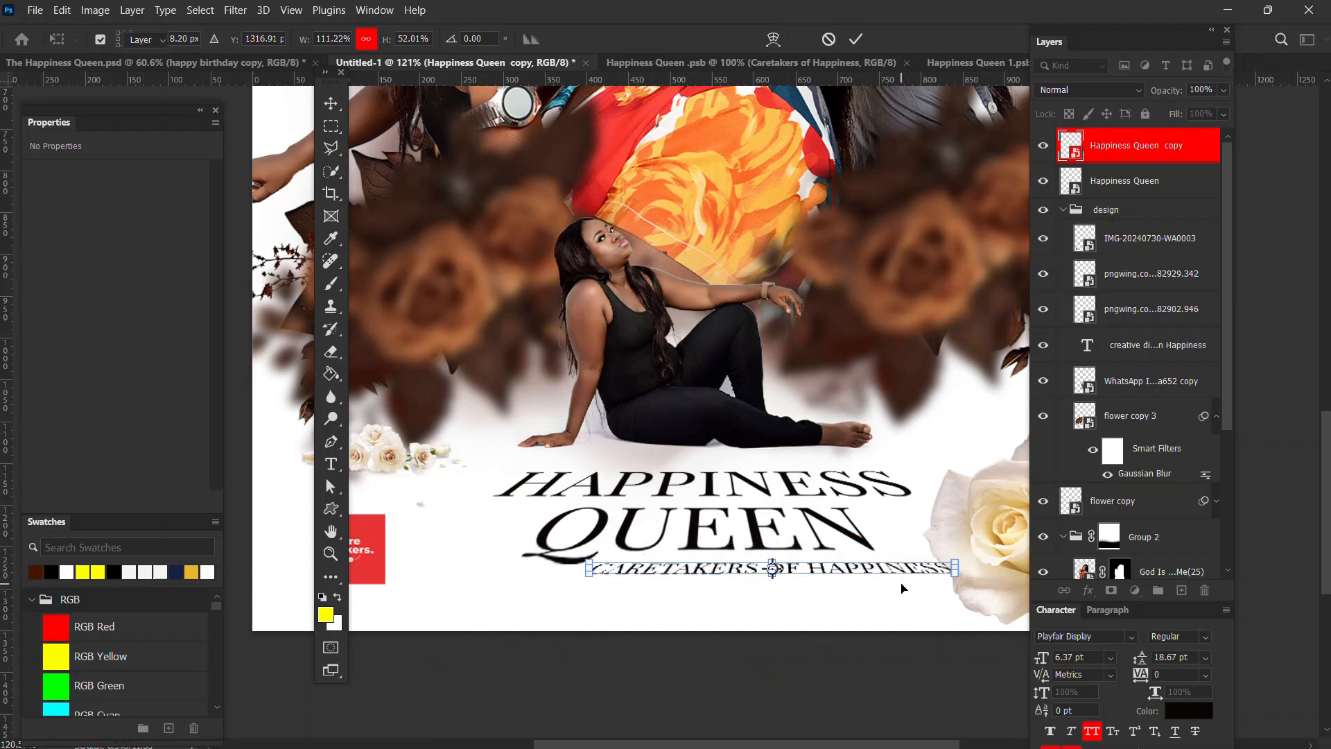
pyautogui.click(782, 662)
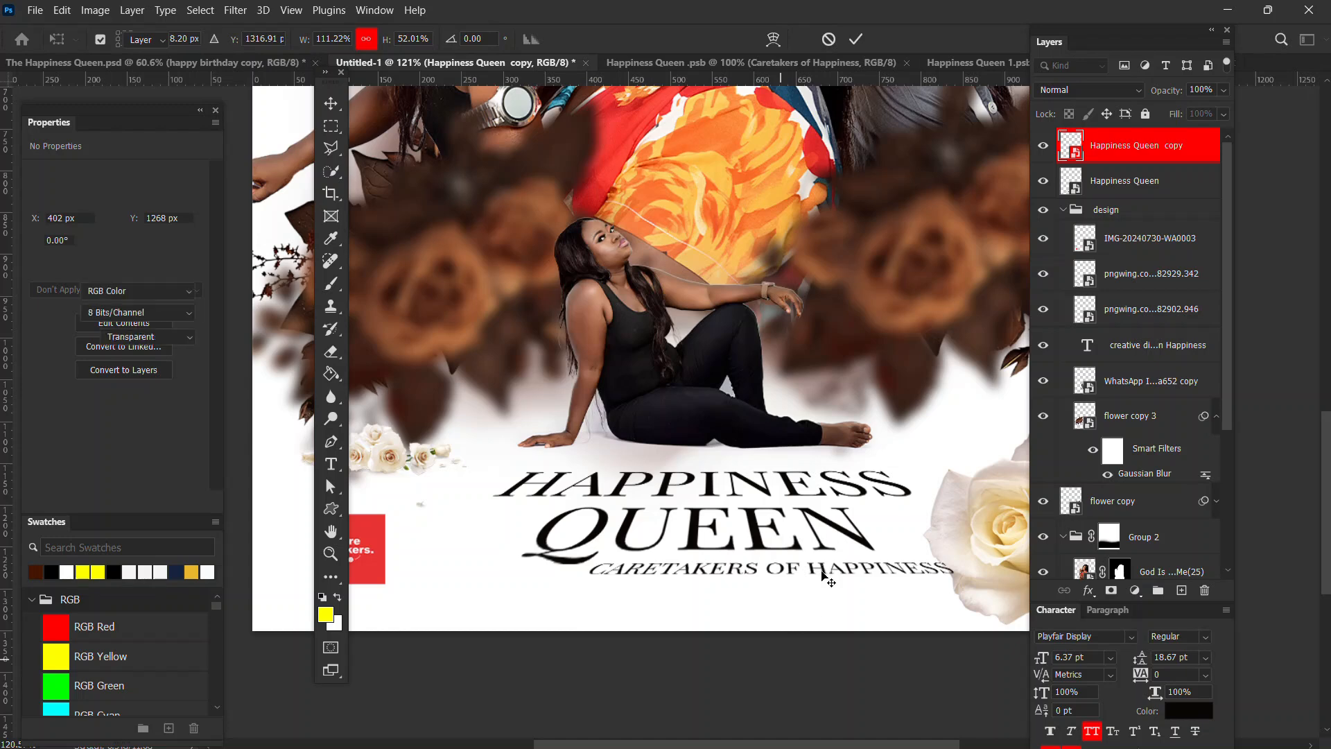
# - Review the whole poster and save it to the Desktop as a Photoshop file named birthday flyer design, with Maximize Compatibility enabled
pyautogui.scroll(-6, 825, 569)
pyautogui.moveTo(837, 568); pyautogui.dragTo(723, 611)
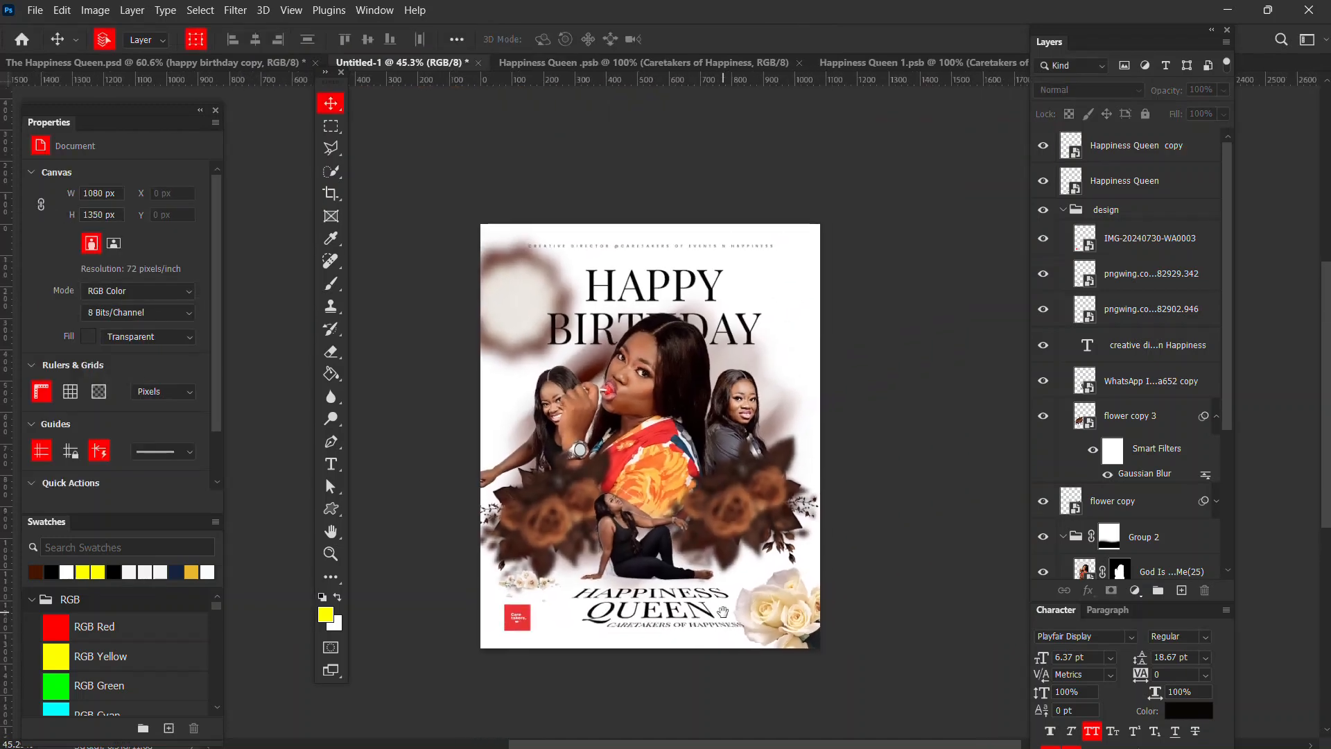
pyautogui.scroll(2, 693, 555)
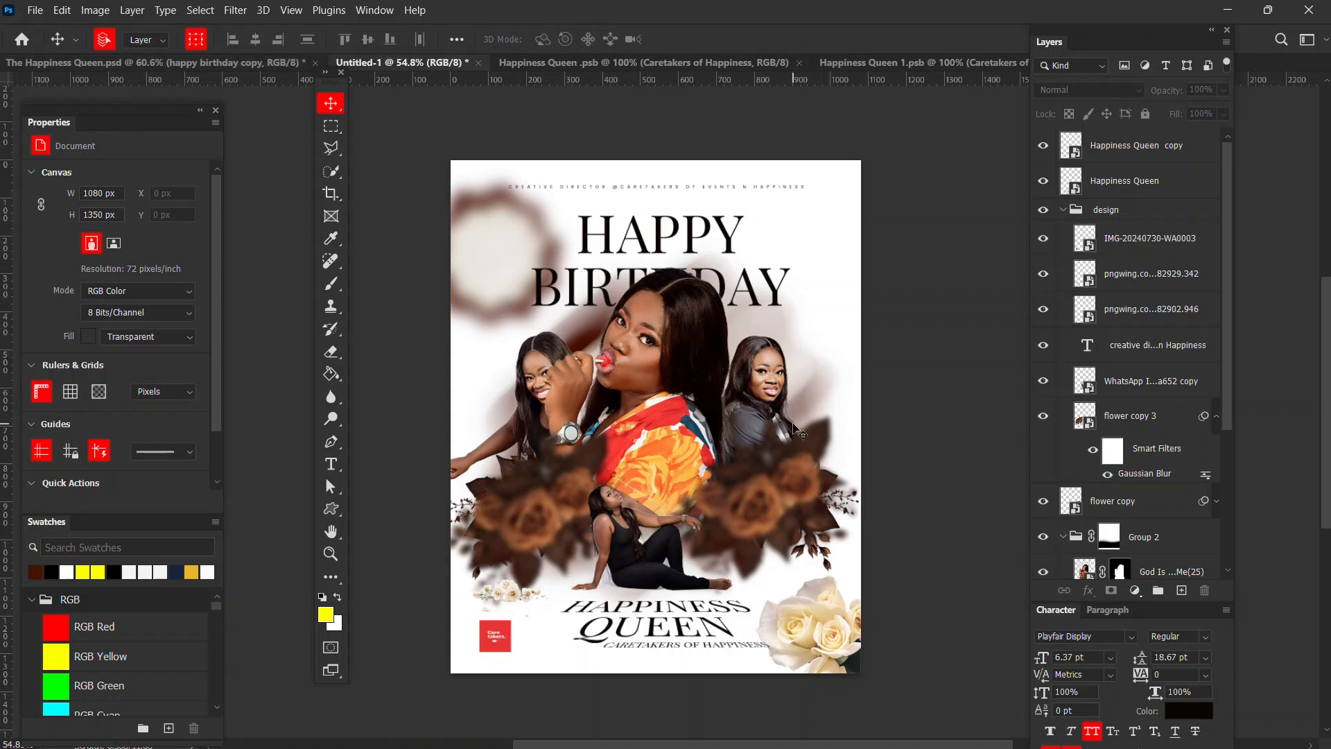
pyautogui.press('ctrl')
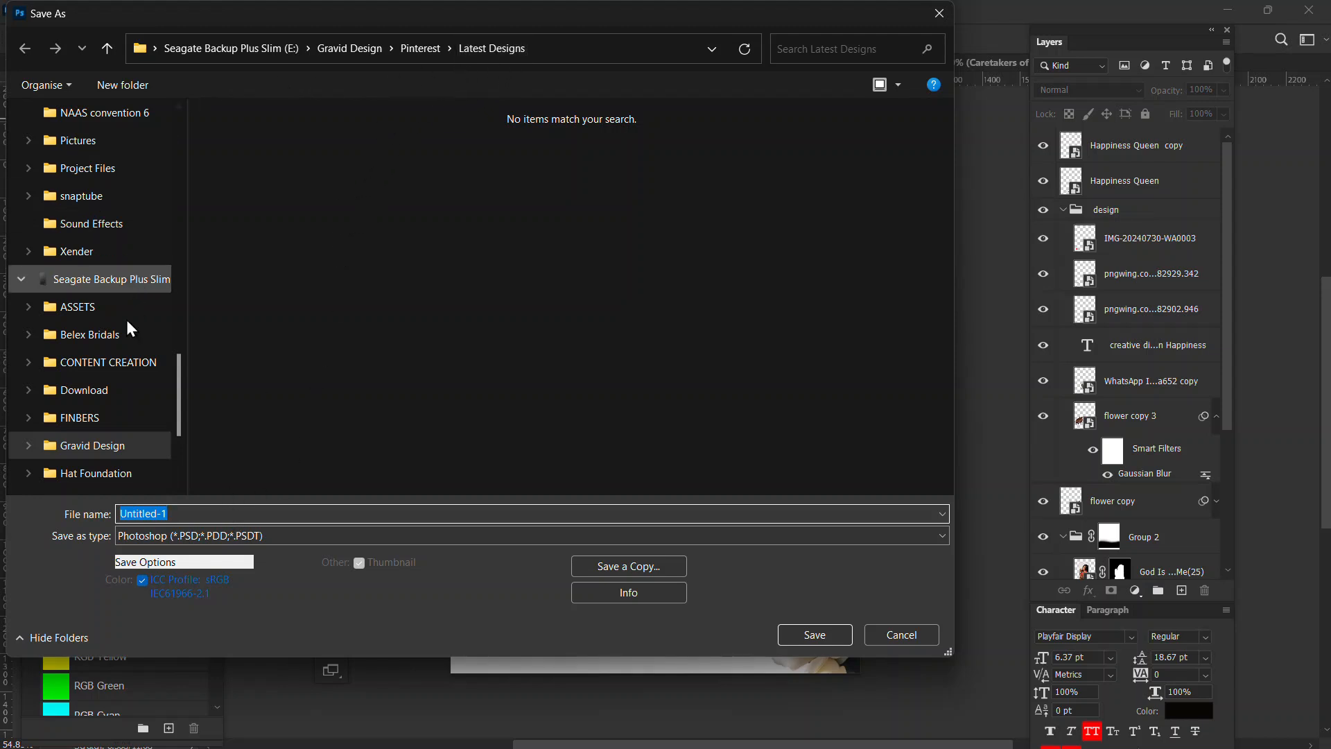
pyautogui.scroll(-3, 172, 406)
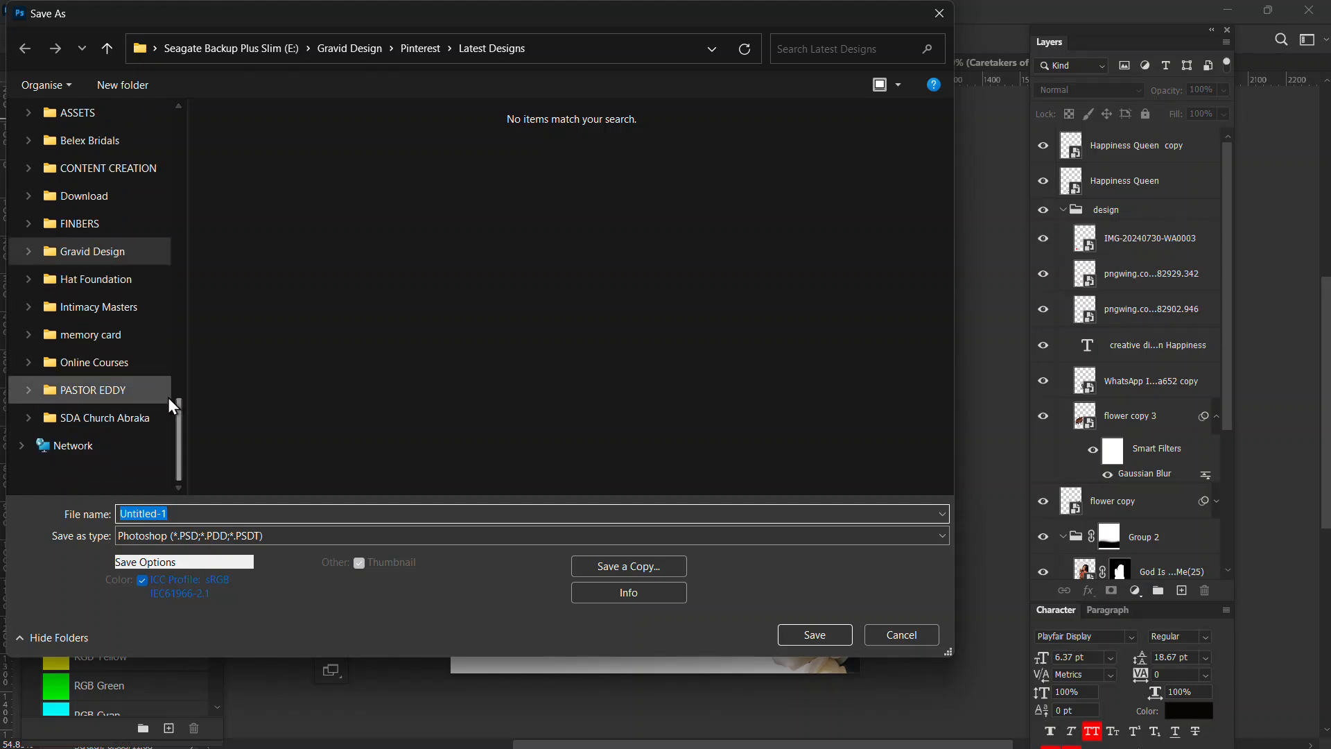
pyautogui.scroll(15, 111, 168)
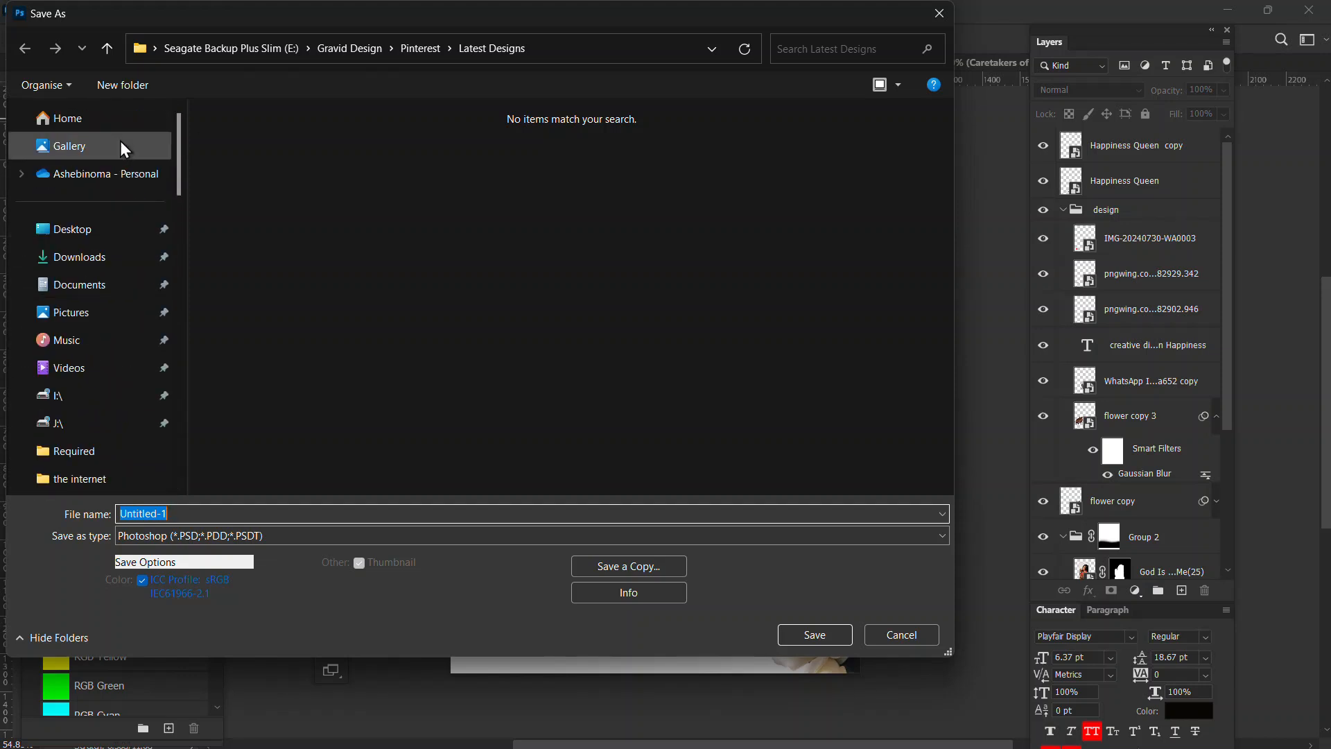
pyautogui.click(104, 235)
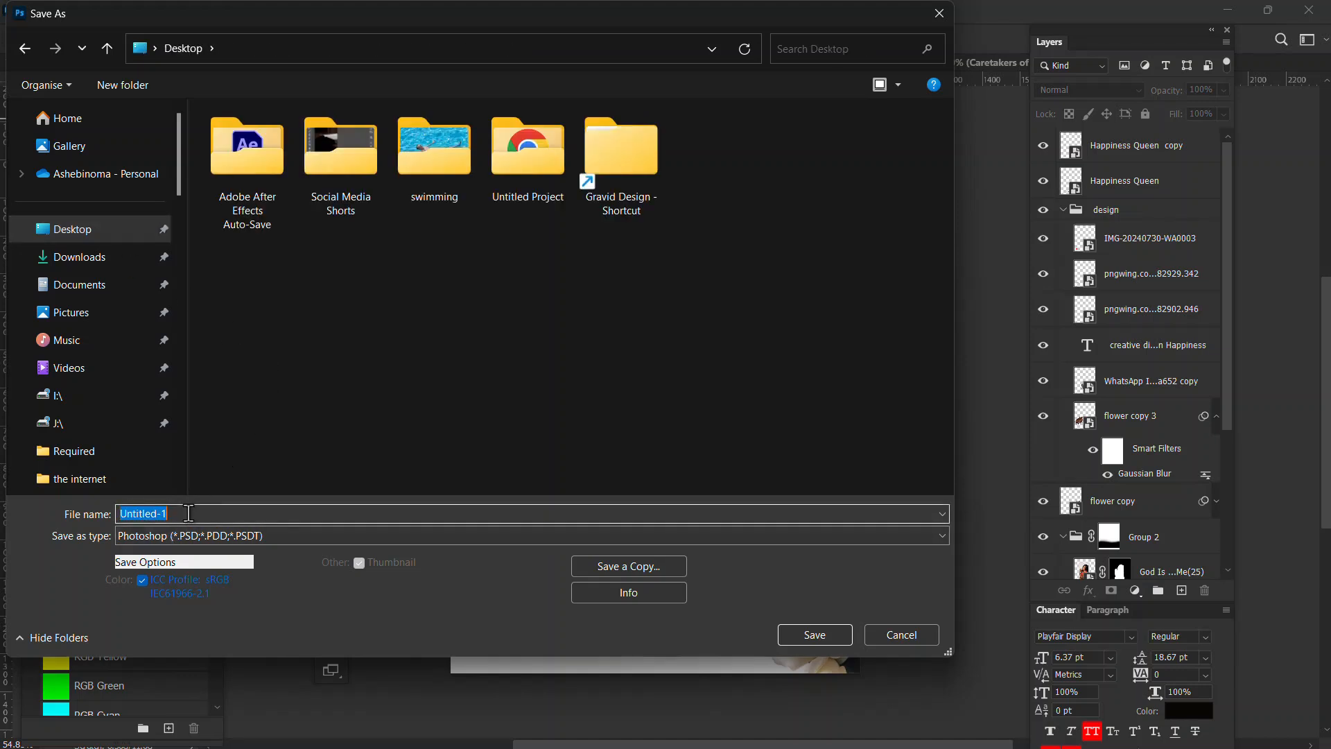
pyautogui.write('p')
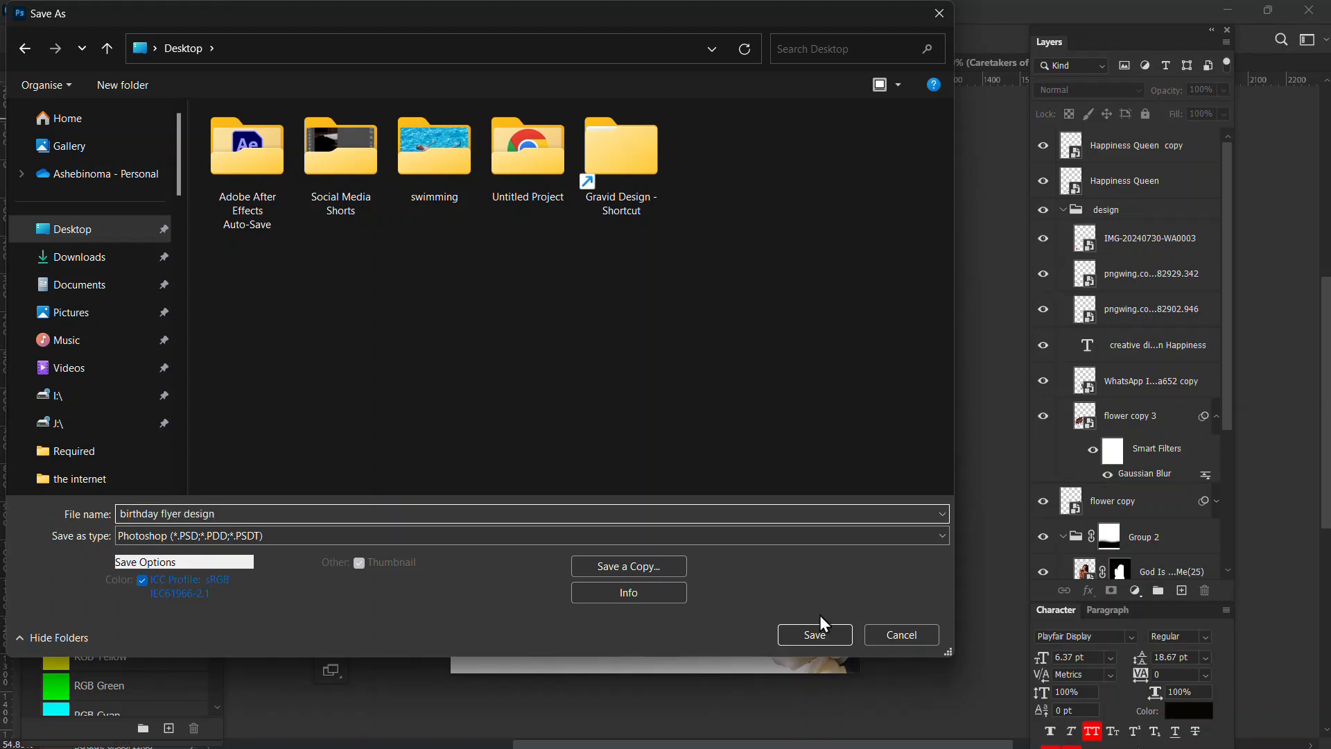
pyautogui.click(815, 635)
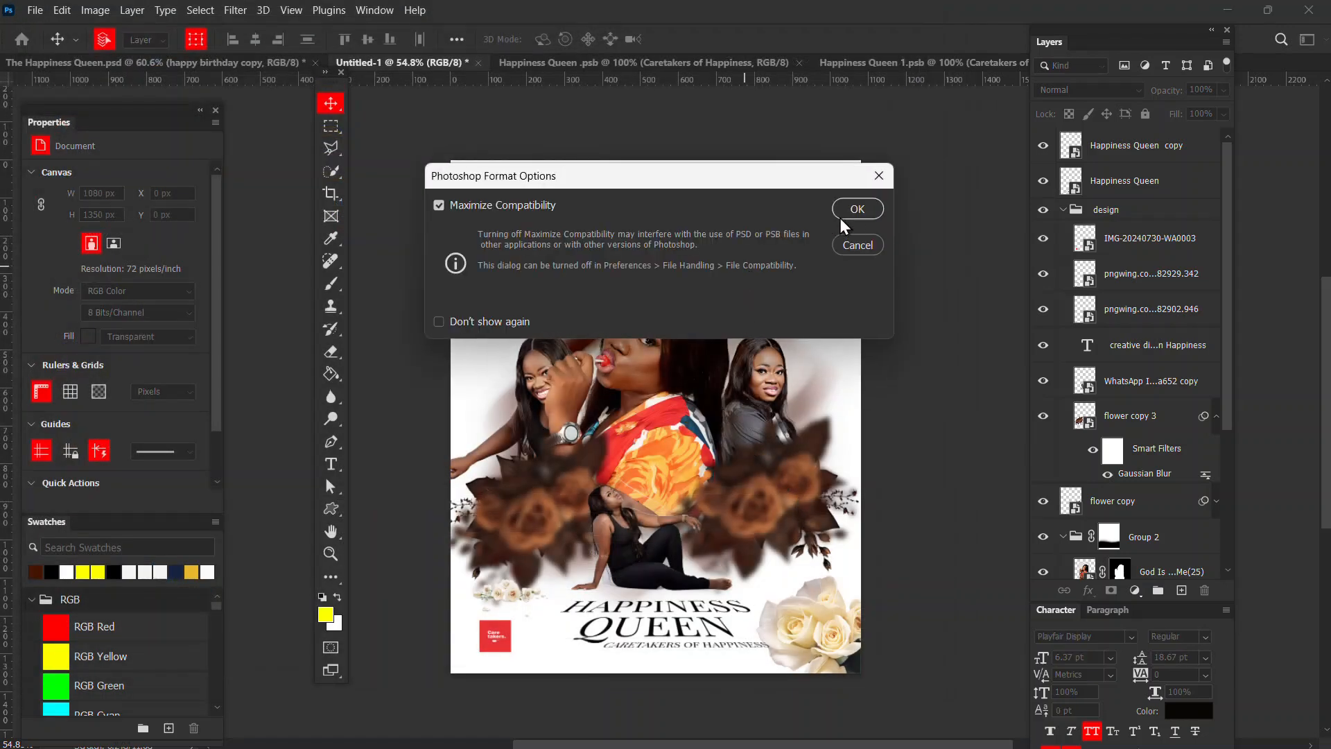
pyautogui.click(852, 215)
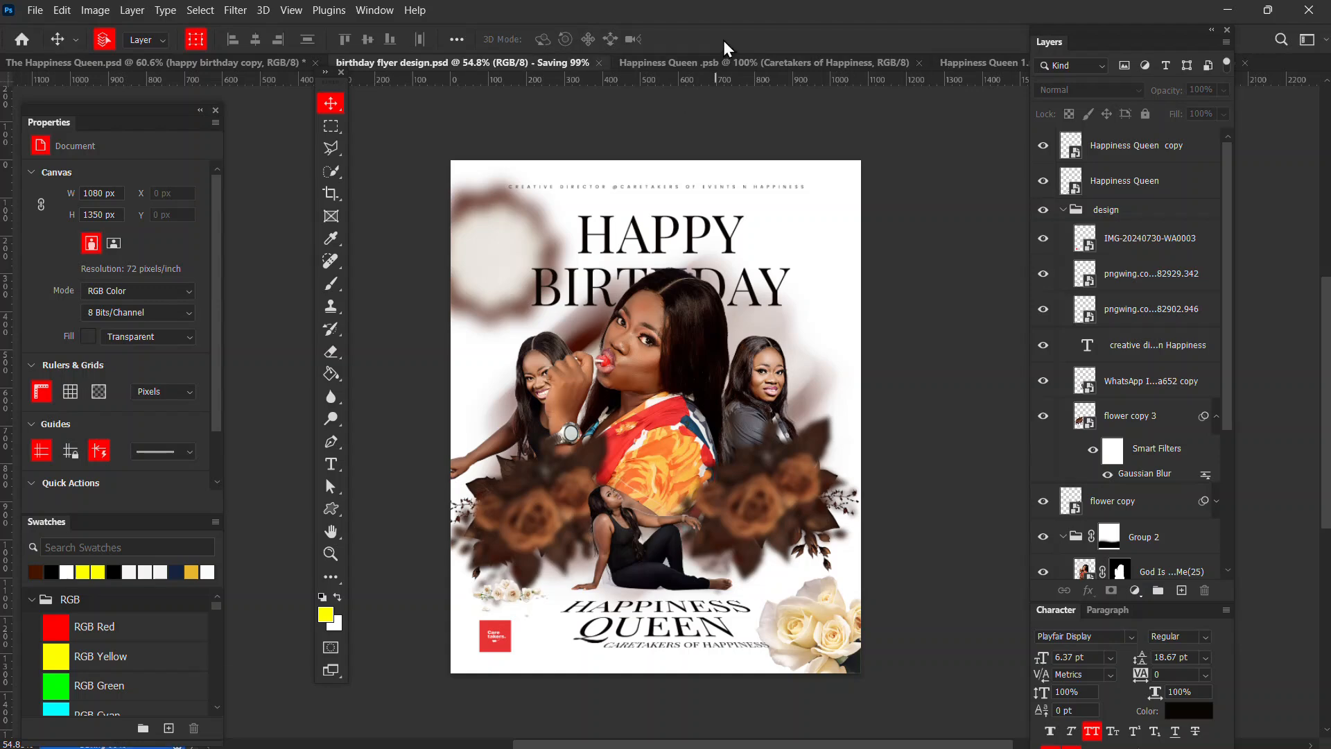
# - Open the HAPPINESS QUEEN title's smart object contents and change its font to Cinzel Medium
pyautogui.click(411, 65)
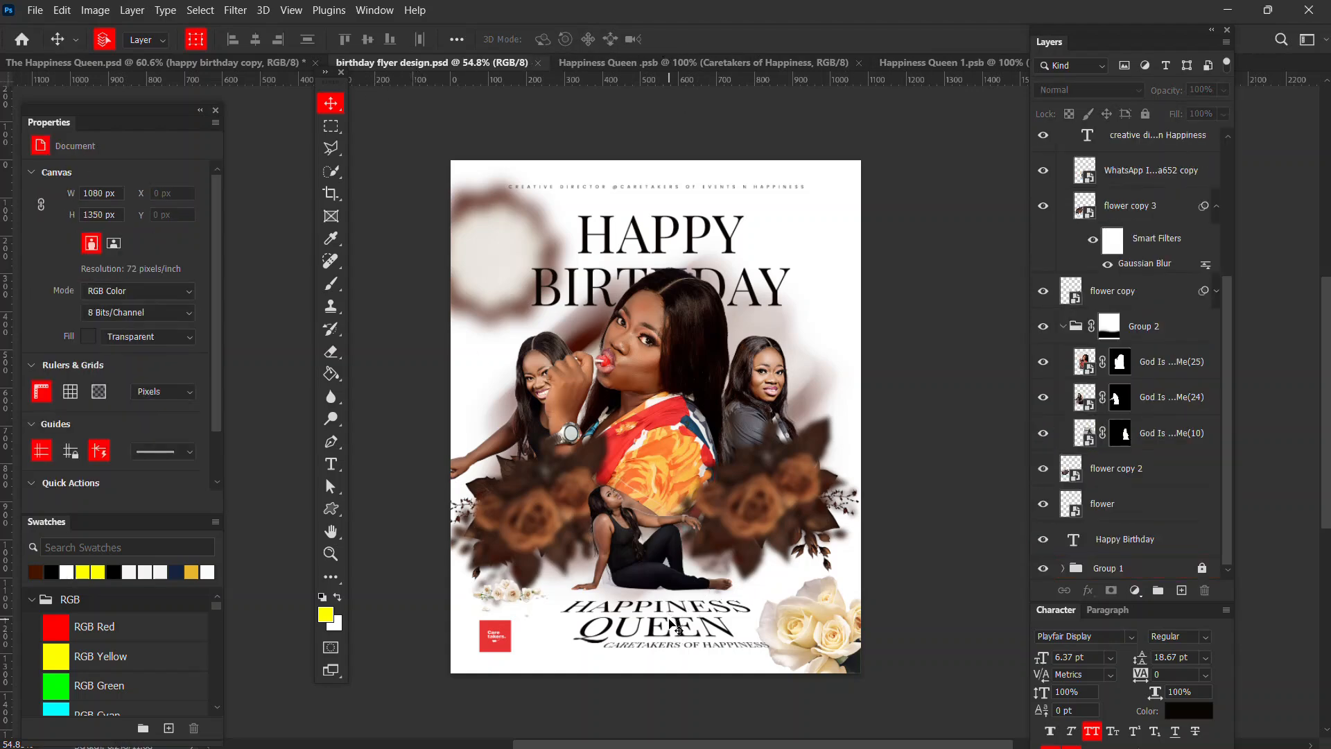
pyautogui.scroll(5, 676, 627)
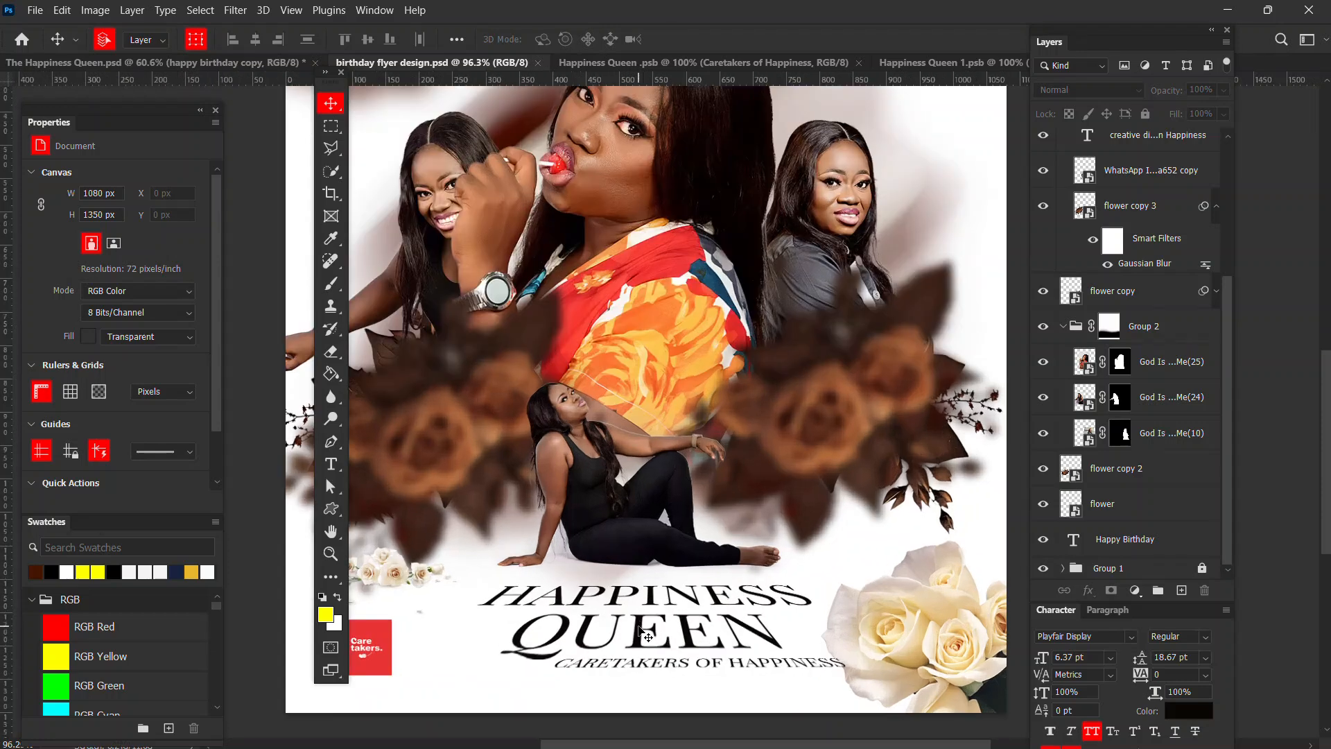
pyautogui.click(644, 632)
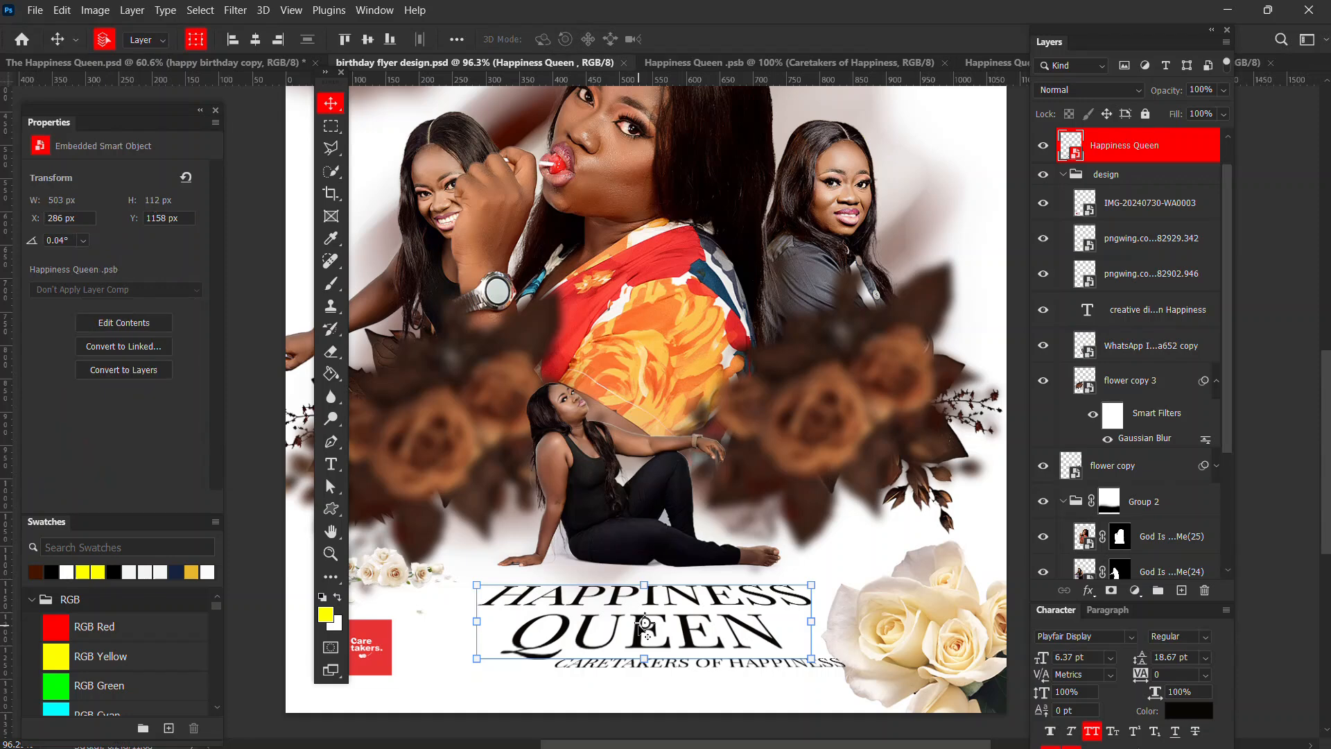
pyautogui.doubleClick(1072, 147)
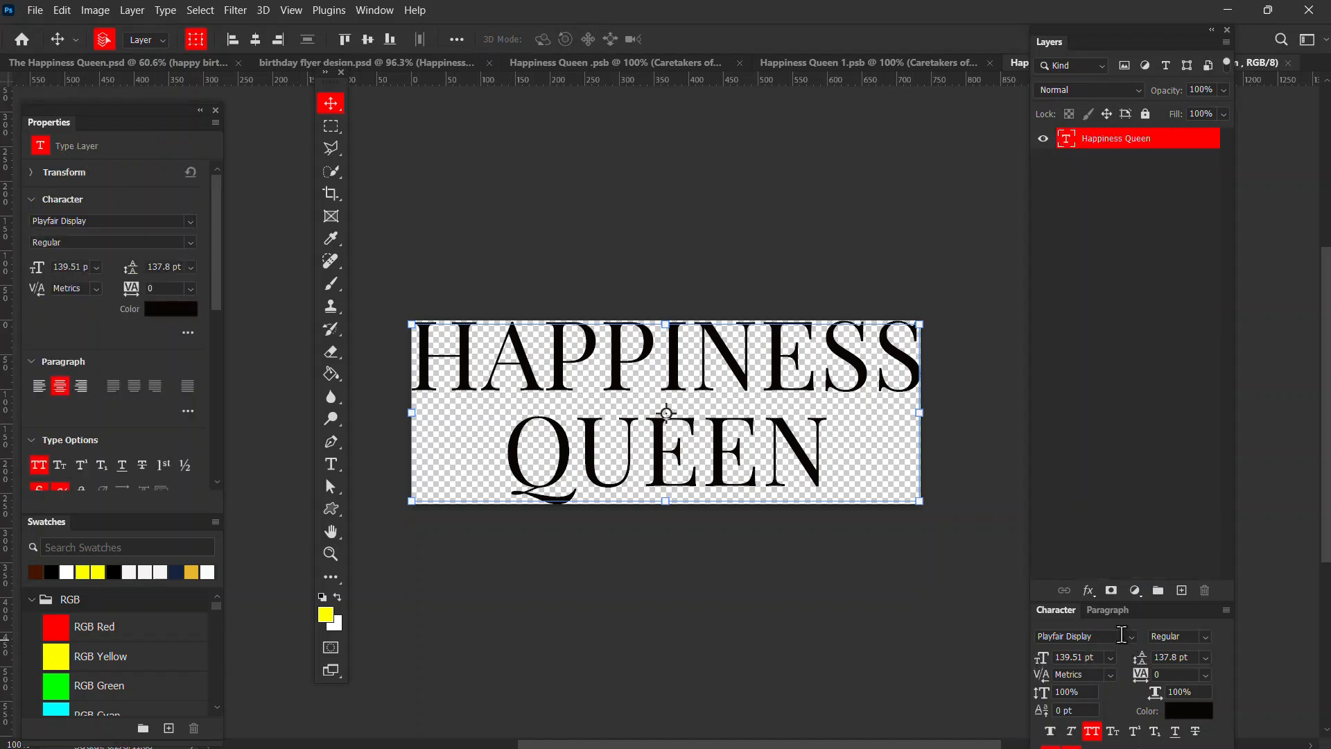
pyautogui.click(1105, 639)
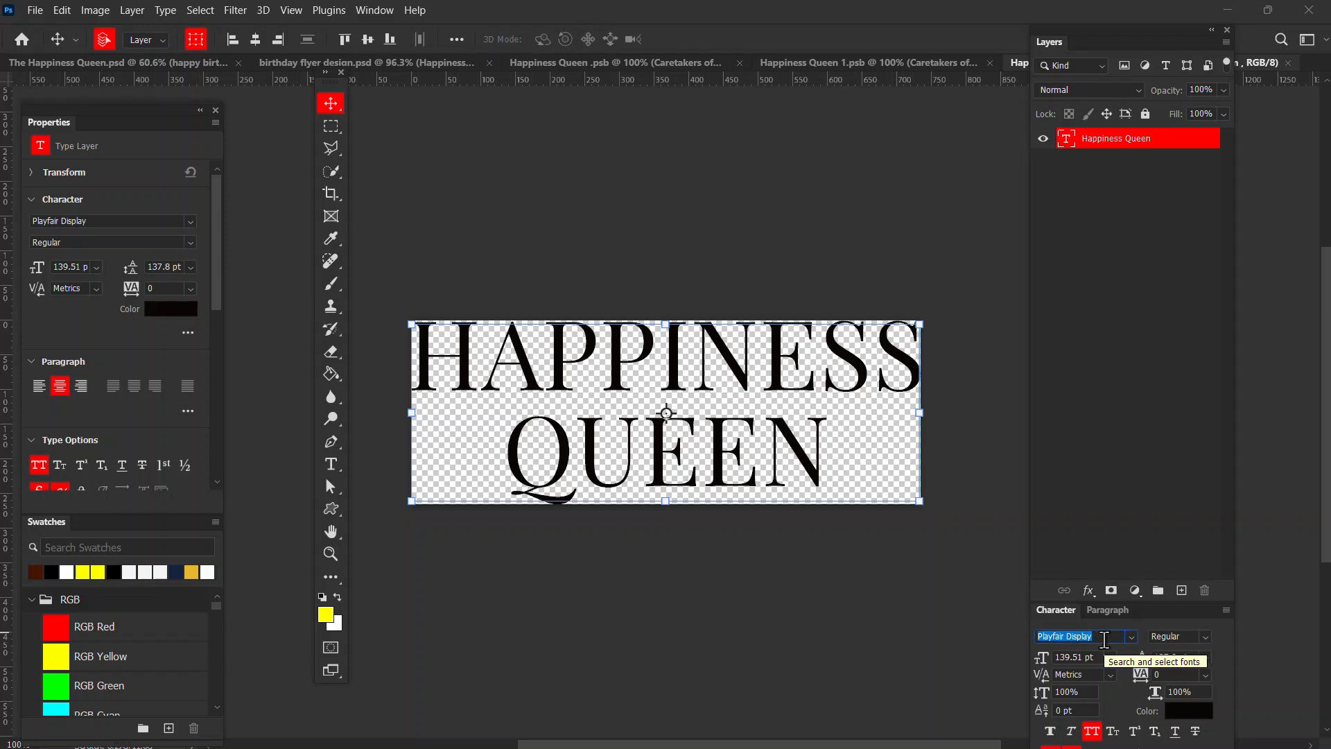
pyautogui.write('cin')
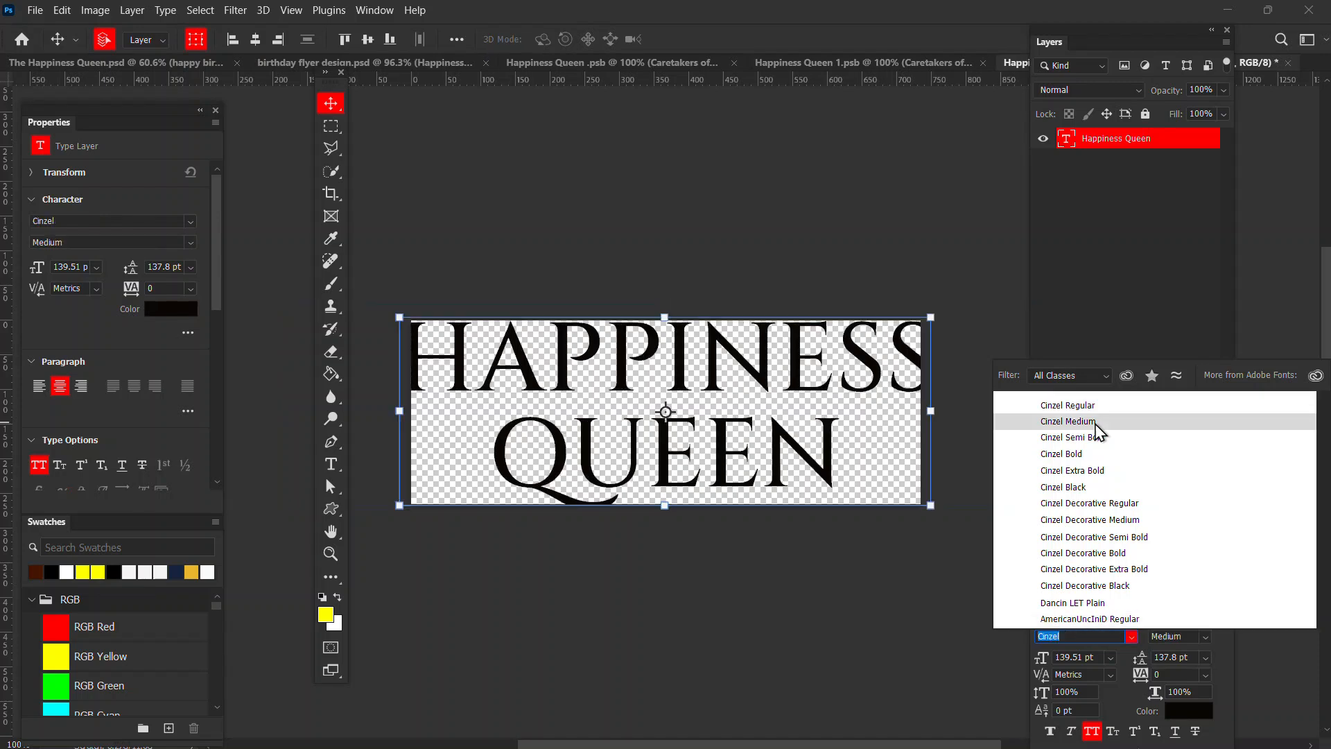
pyautogui.click(1096, 425)
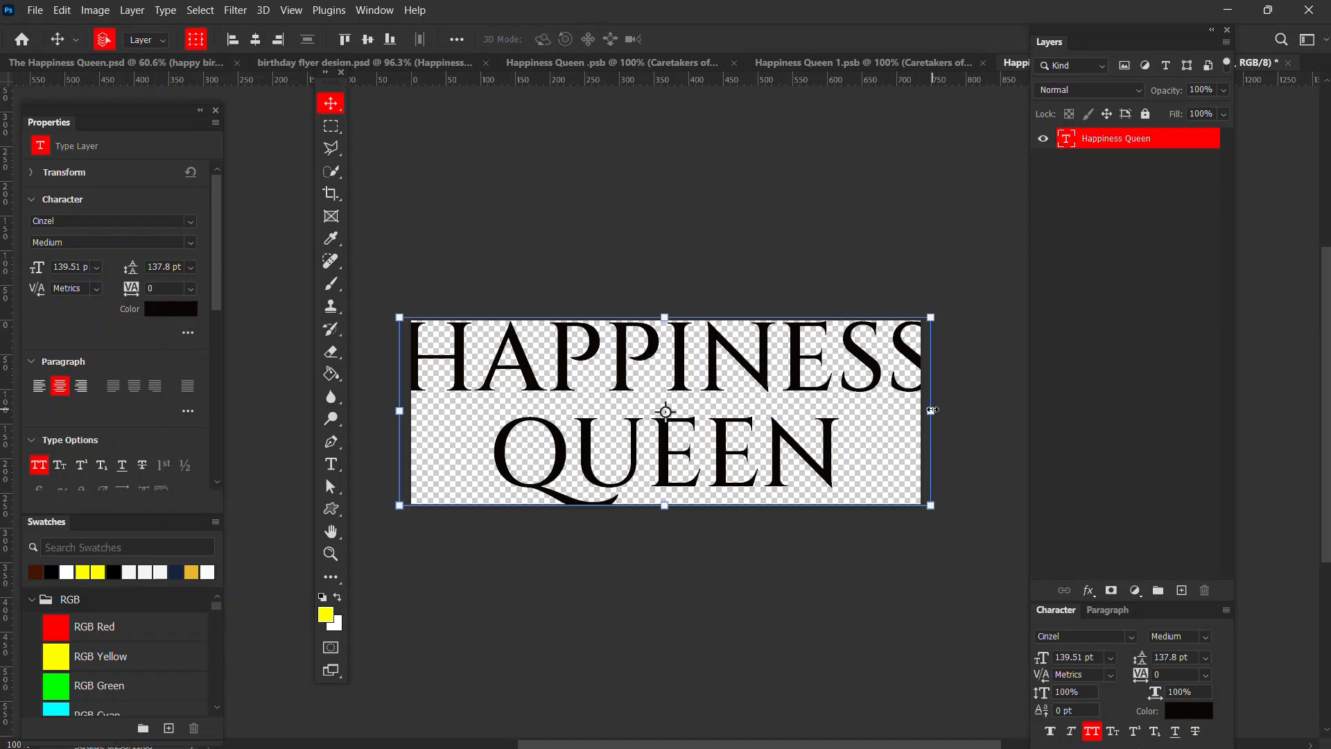
# - Scale the HAPPINESS QUEEN text to about 87% so it fits inside its canvas, and save the smart object
pyautogui.click(931, 410)
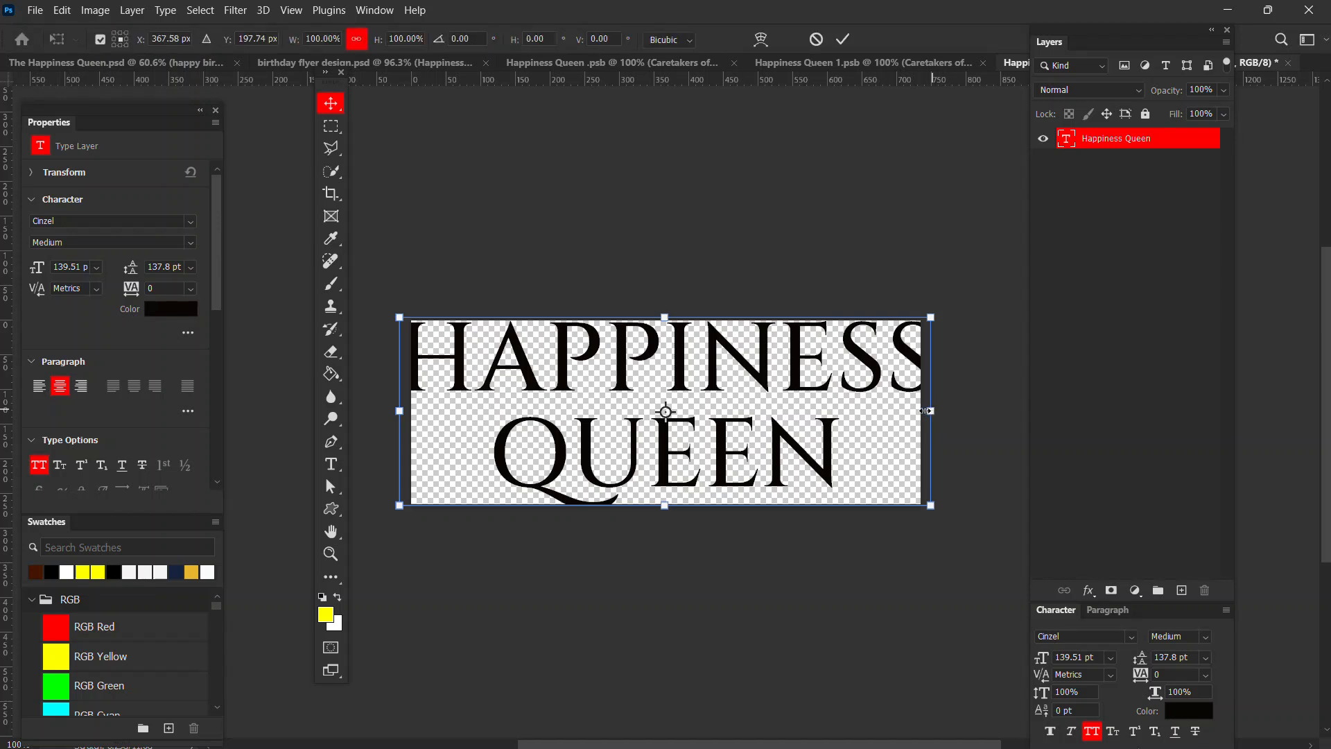
pyautogui.moveTo(931, 410); pyautogui.dragTo(923, 412)
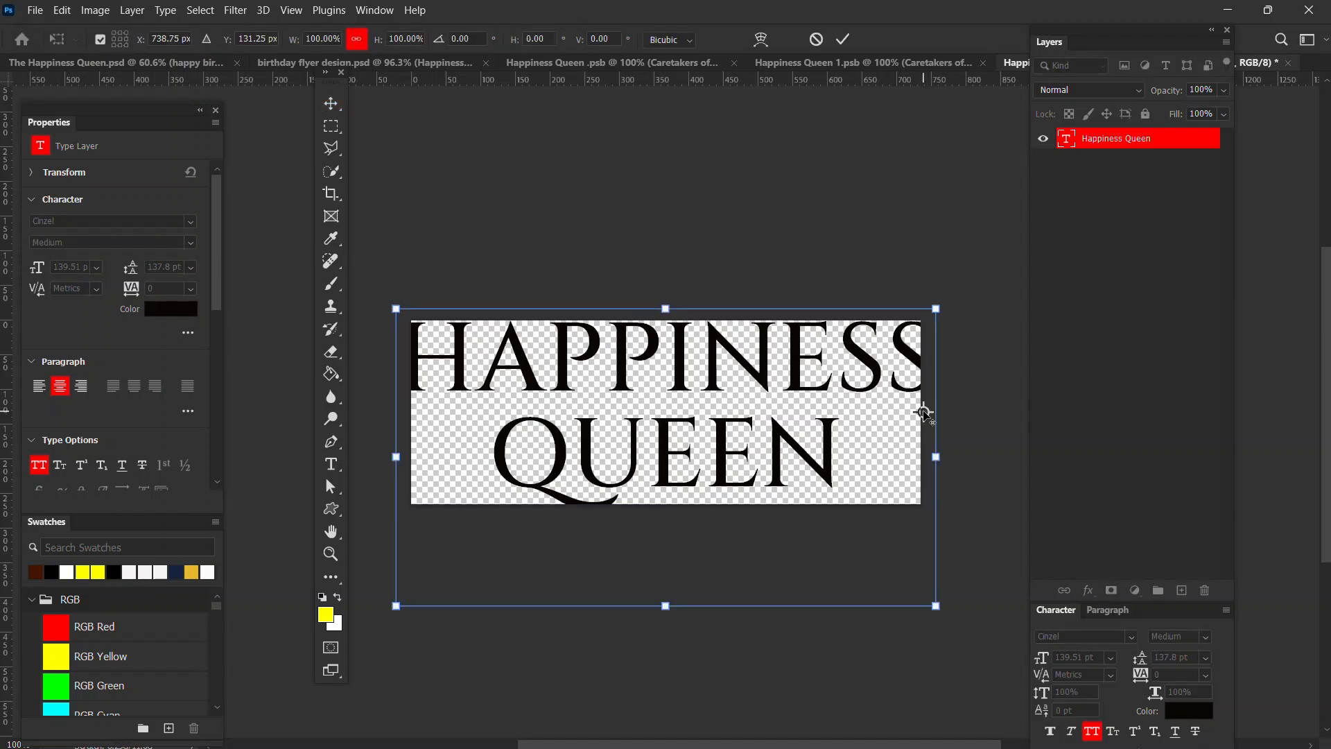
pyautogui.hotkey('ctrl', 'z')
pyautogui.moveTo(933, 456); pyautogui.dragTo(904, 451)
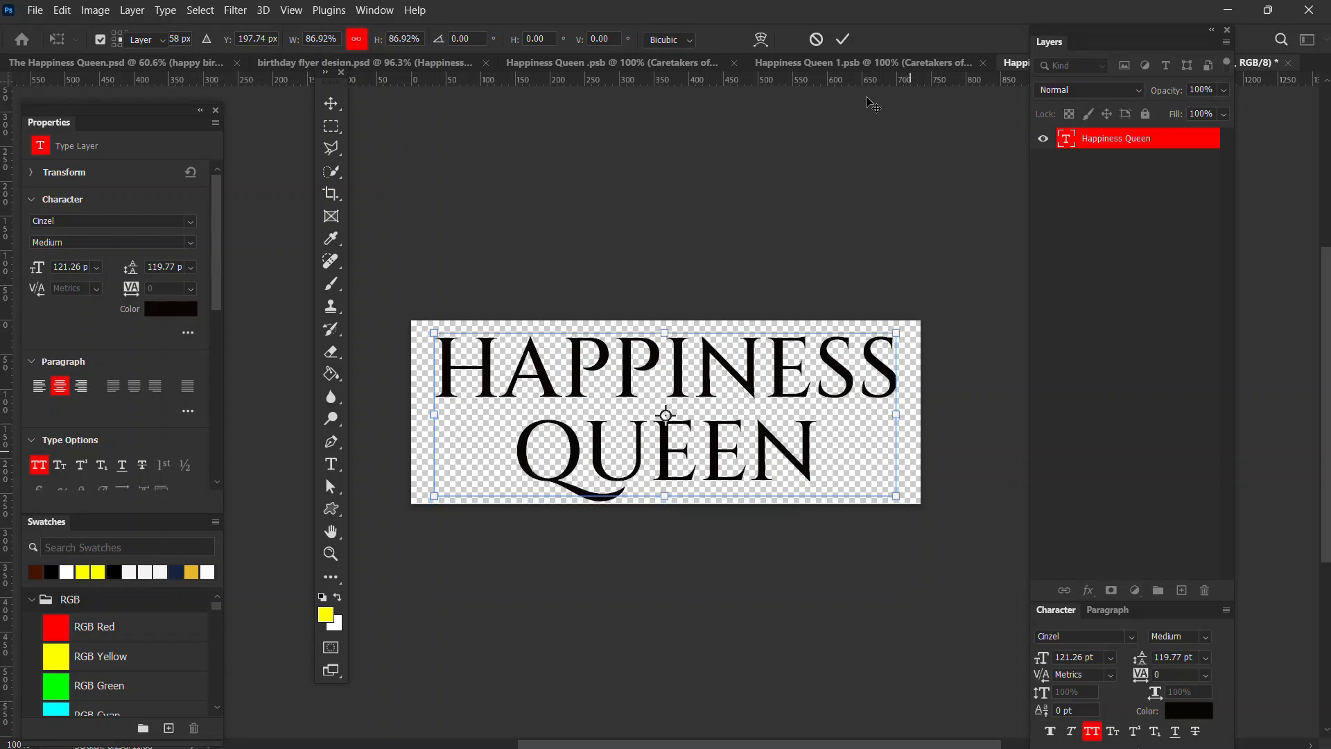
pyautogui.click(843, 39)
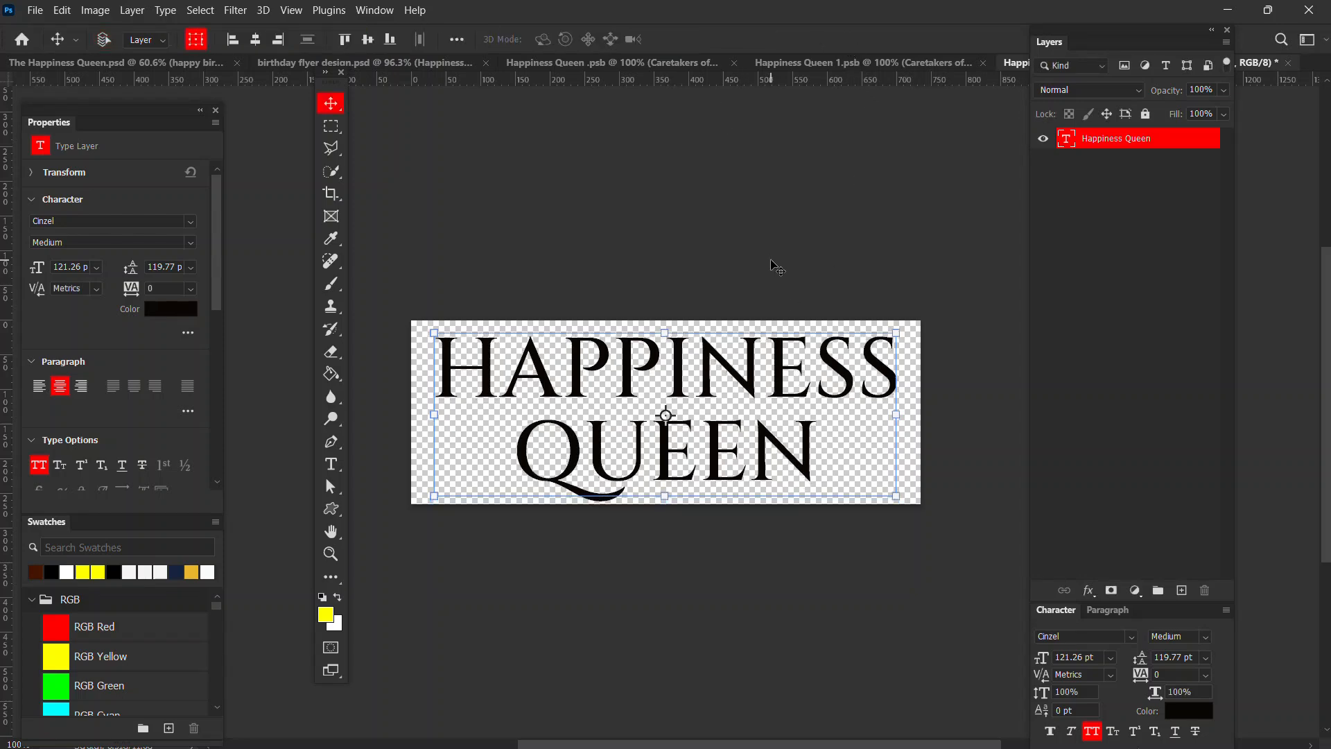
pyautogui.hotkey('ctrl', 's')
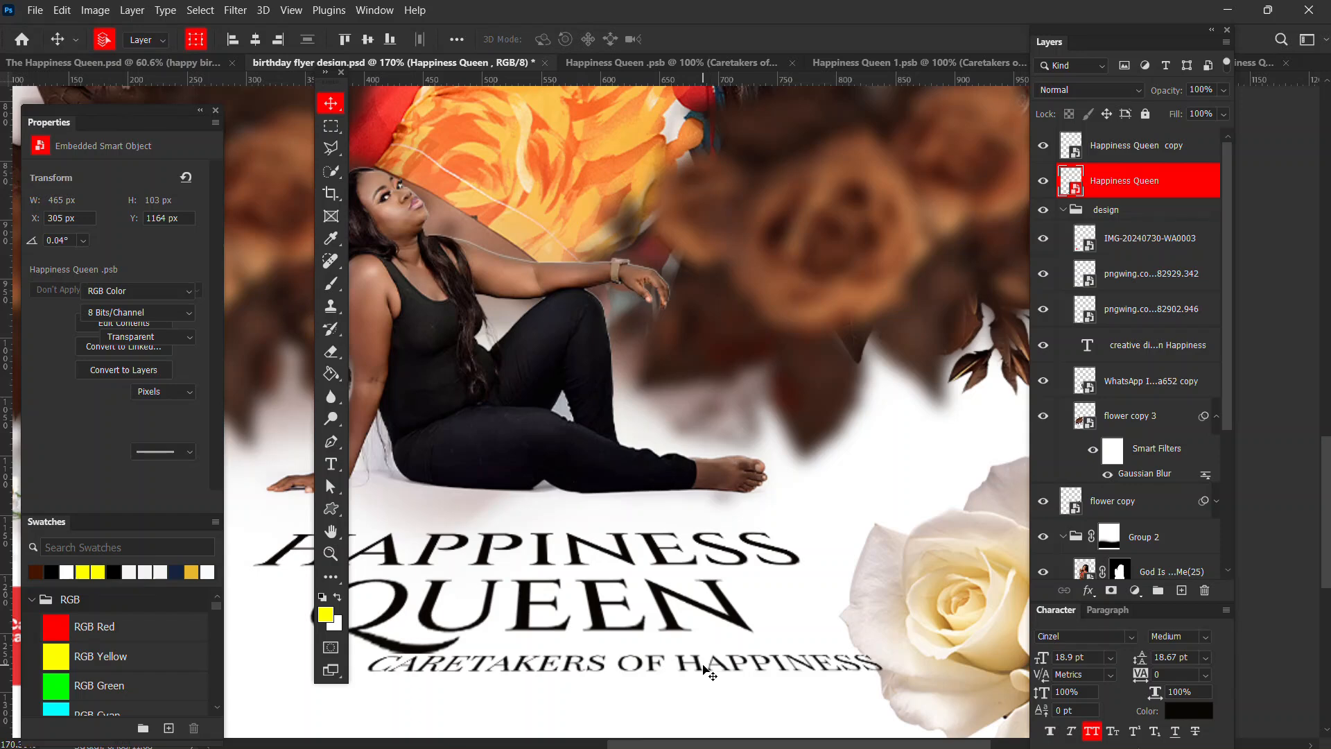
# - Reduce the CARETAKERS OF HAPPINESS subtitle to about 59% width and 28% height and place it directly under QUEEN
pyautogui.click(691, 669)
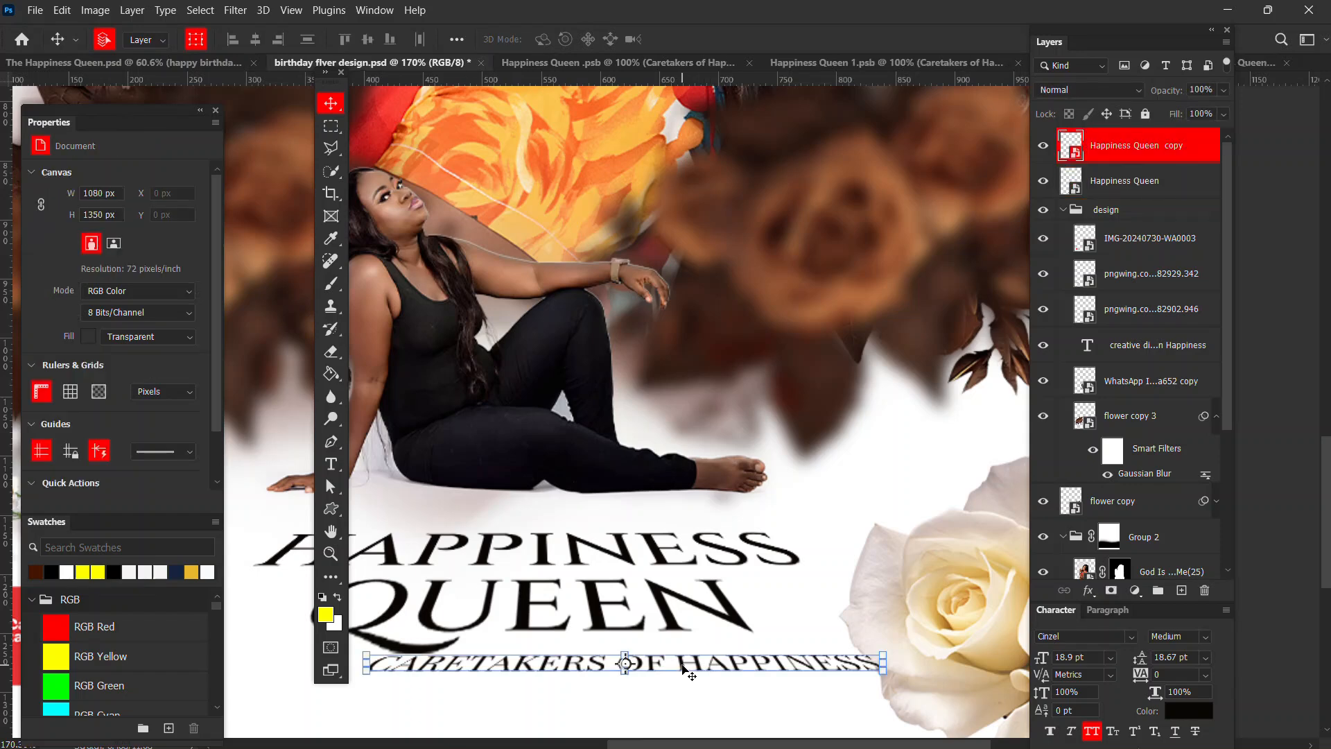
pyautogui.hotkey('ctrl', 't')
pyautogui.moveTo(883, 654); pyautogui.dragTo(835, 628)
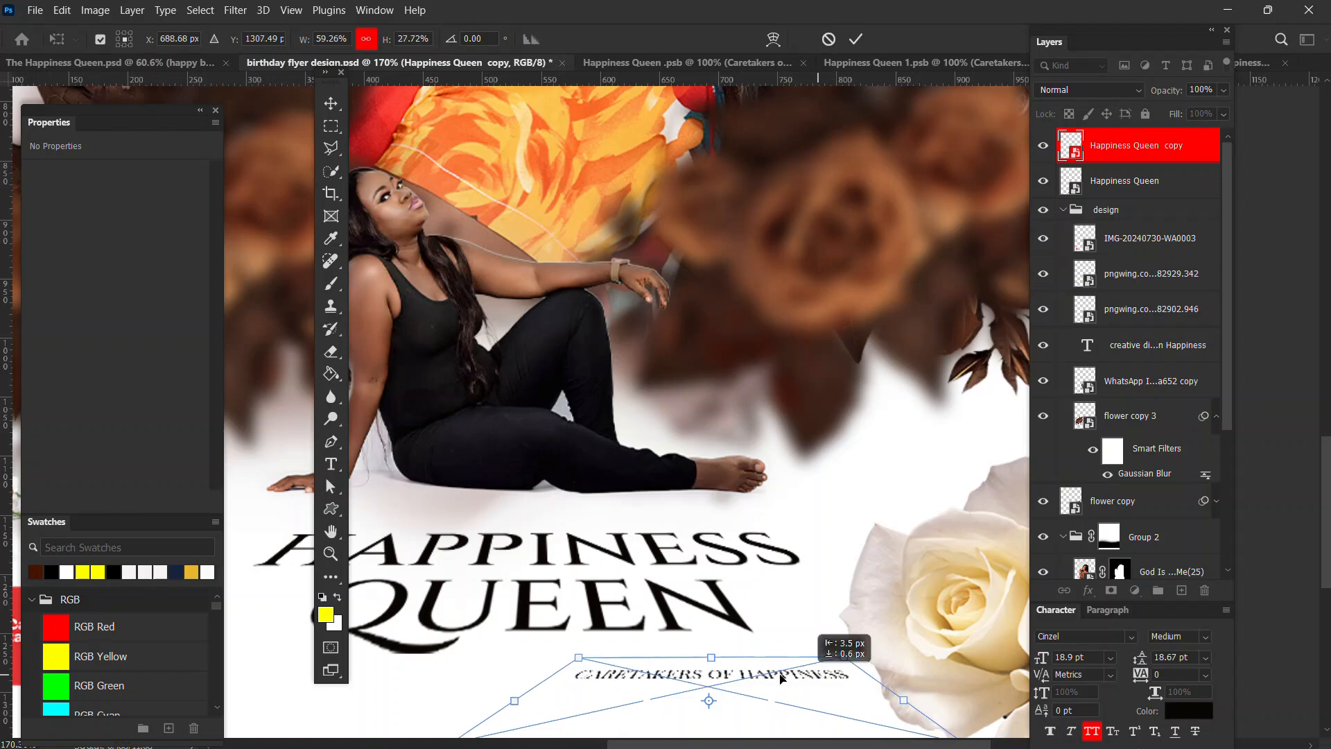
pyautogui.moveTo(818, 678); pyautogui.dragTo(761, 635)
pyautogui.press('Return')
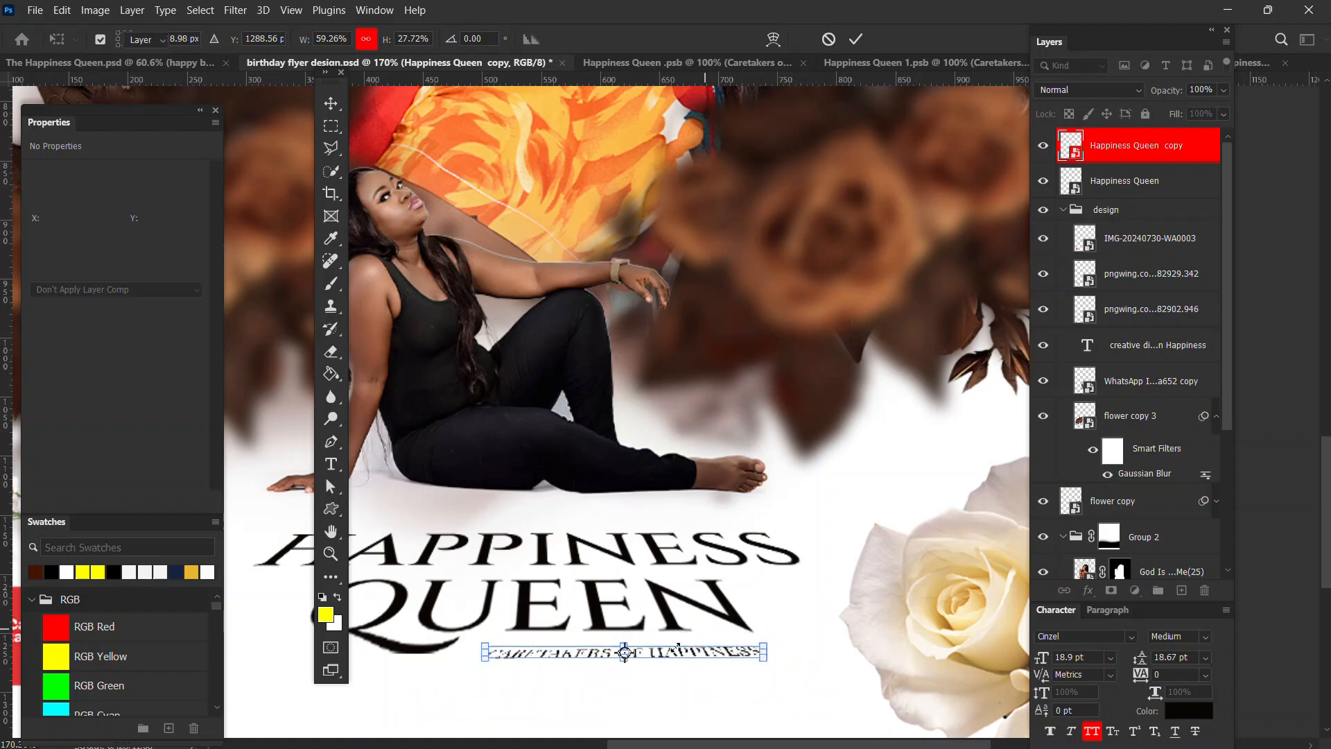
# - Shift the CARETAKERS OF HAPPINESS subtitle slightly left beneath QUEEN
pyautogui.click(683, 655)
pyautogui.keyDown('shift'); pyautogui.click(681, 654); pyautogui.keyUp('shift')
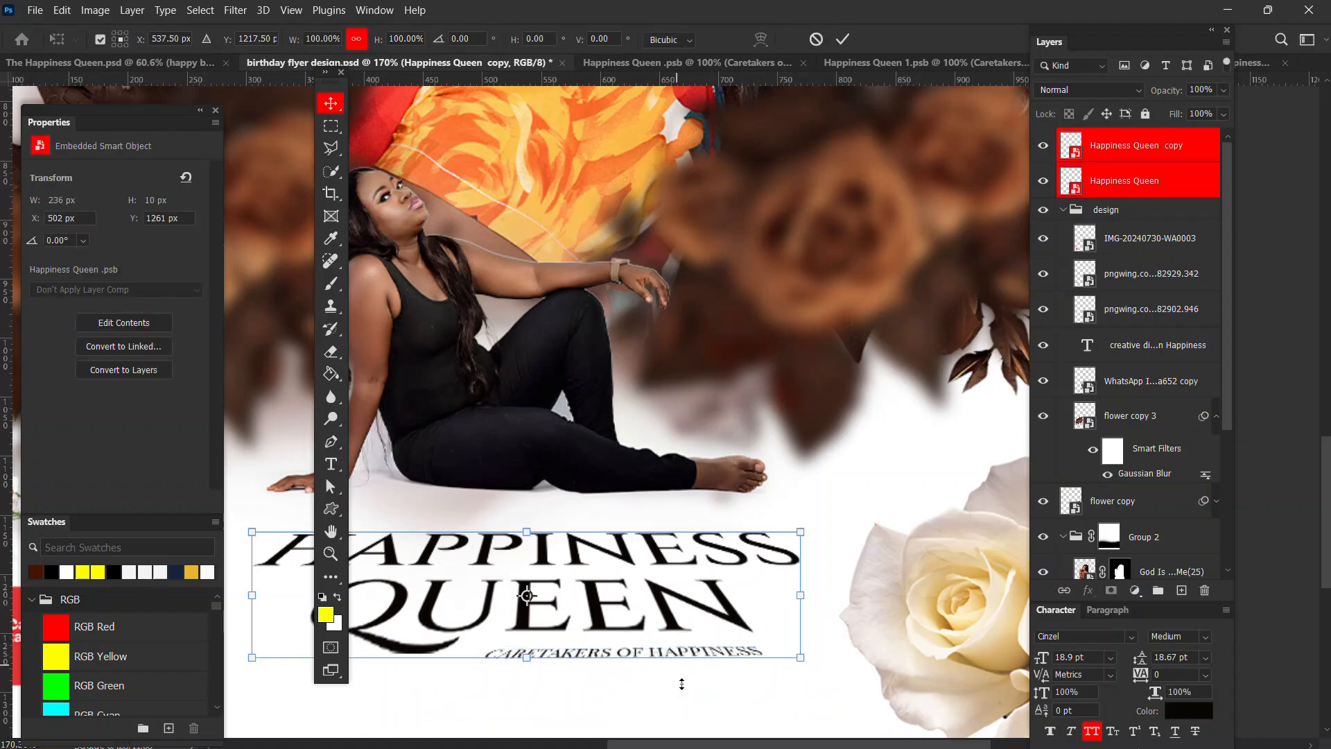
pyautogui.click(690, 701)
pyautogui.click(635, 655)
pyautogui.moveTo(635, 655); pyautogui.dragTo(611, 654)
pyautogui.click(687, 708)
pyautogui.scroll(-3, 753, 648)
pyautogui.scroll(-4, 752, 648)
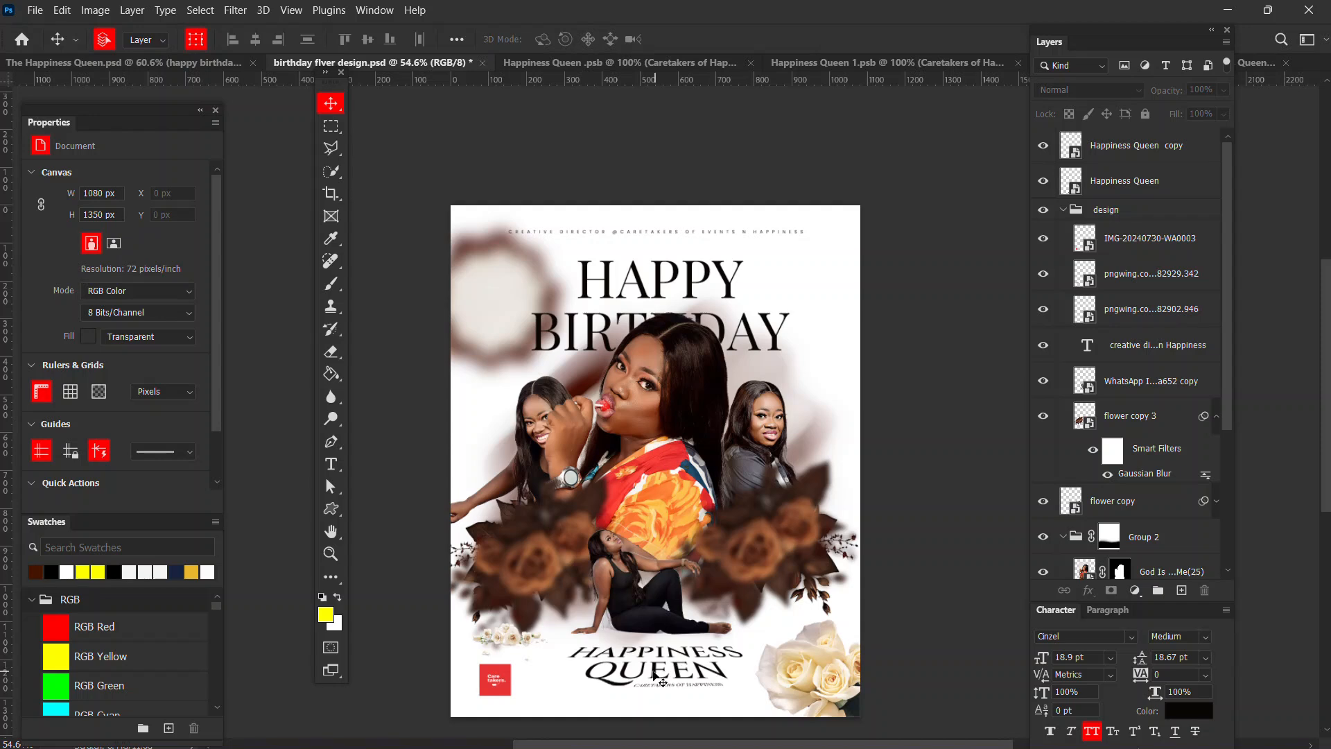
# - Enlarge the HAPPINESS QUEEN title and its subtitle together so they span more of the poster's lower area
pyautogui.click(648, 679)
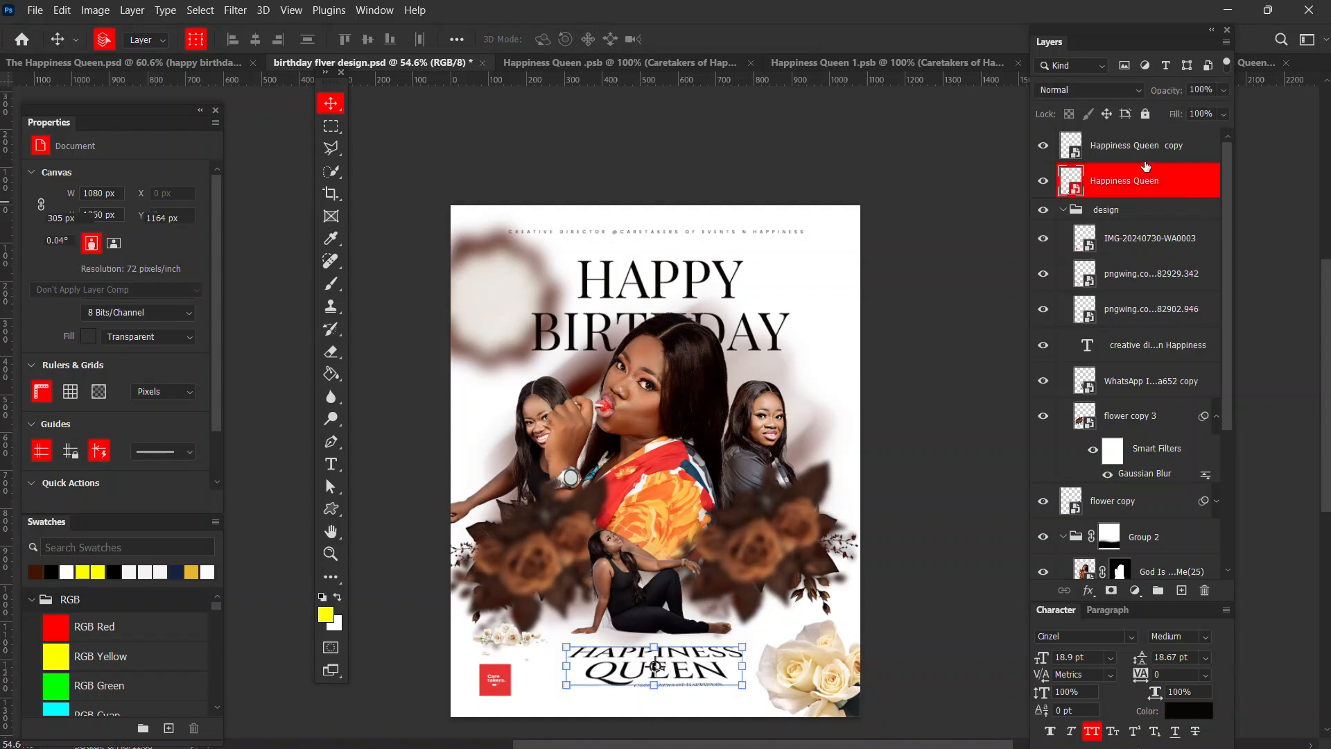
pyautogui.keyDown('shift'); pyautogui.click(1147, 160); pyautogui.keyUp('shift')
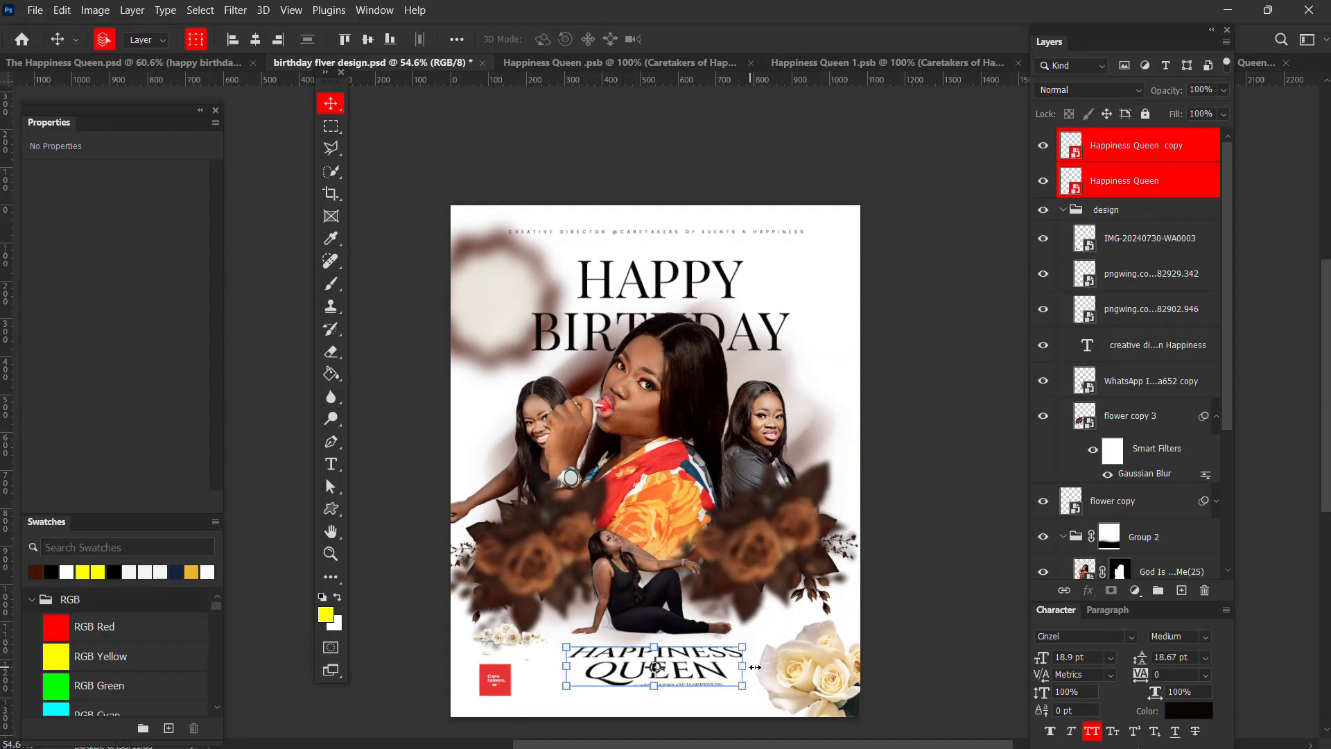
pyautogui.moveTo(755, 667); pyautogui.dragTo(783, 668)
pyautogui.press('Return')
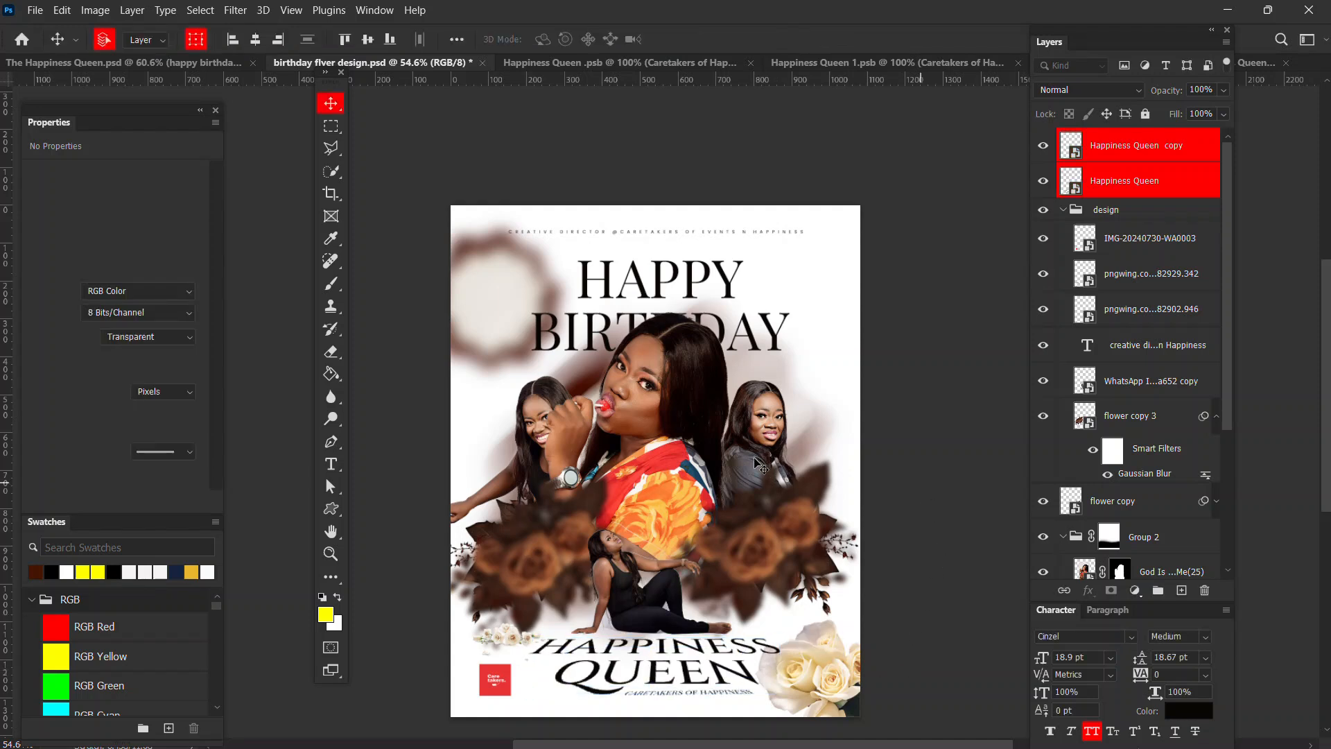
pyautogui.scroll(-3, 757, 458)
pyautogui.scroll(4, 651, 482)
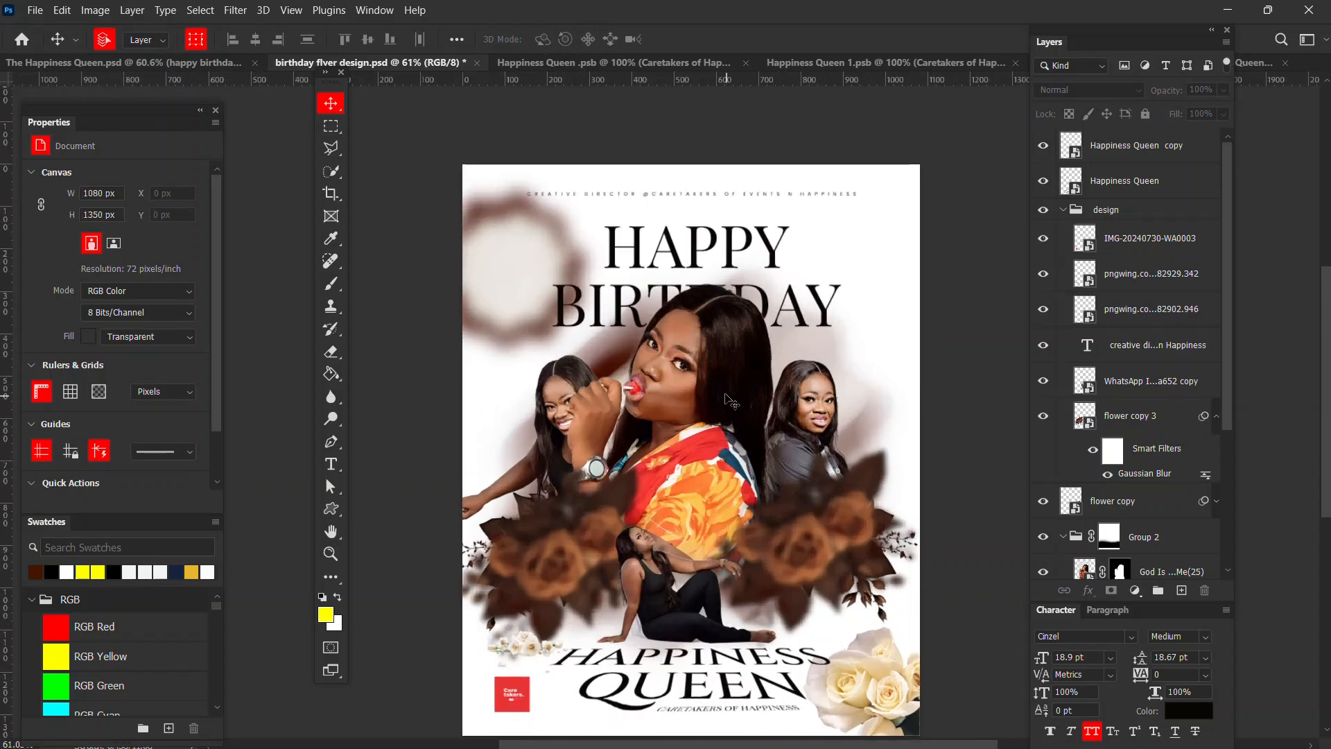
pyautogui.scroll(-2, 726, 395)
pyautogui.moveTo(838, 431); pyautogui.dragTo(808, 432)
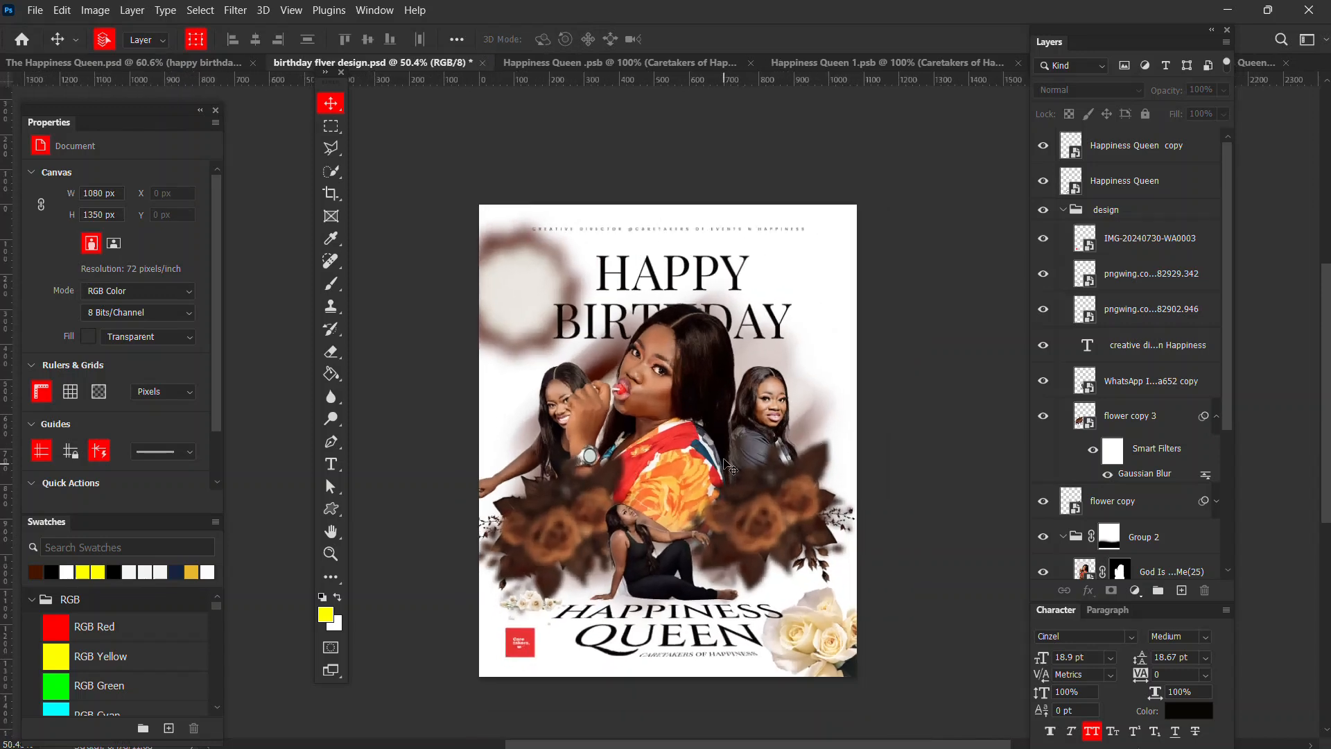
# - Add a new layer and paint soft black shading between the main and right-hand portraits with a 125 px brush at 38% flow
pyautogui.scroll(2, 735, 440)
pyautogui.scroll(1, 735, 437)
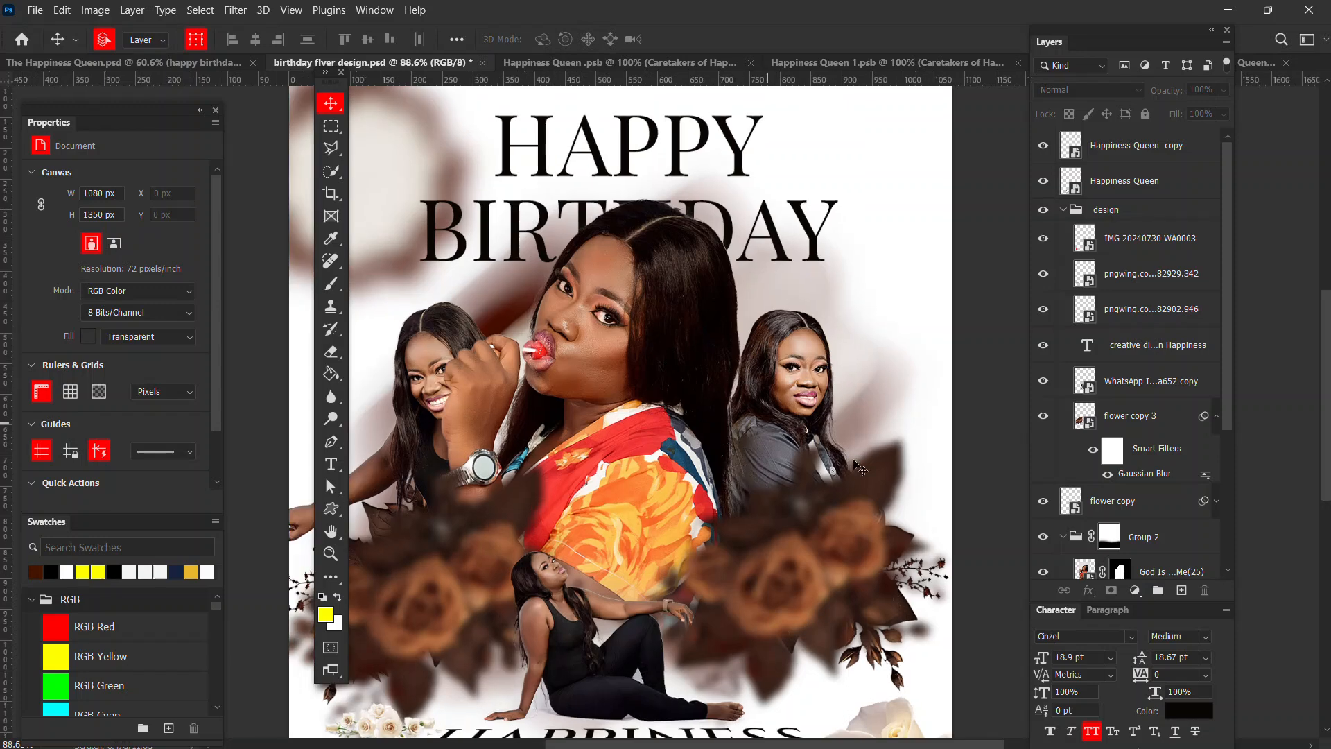
pyautogui.click(1180, 591)
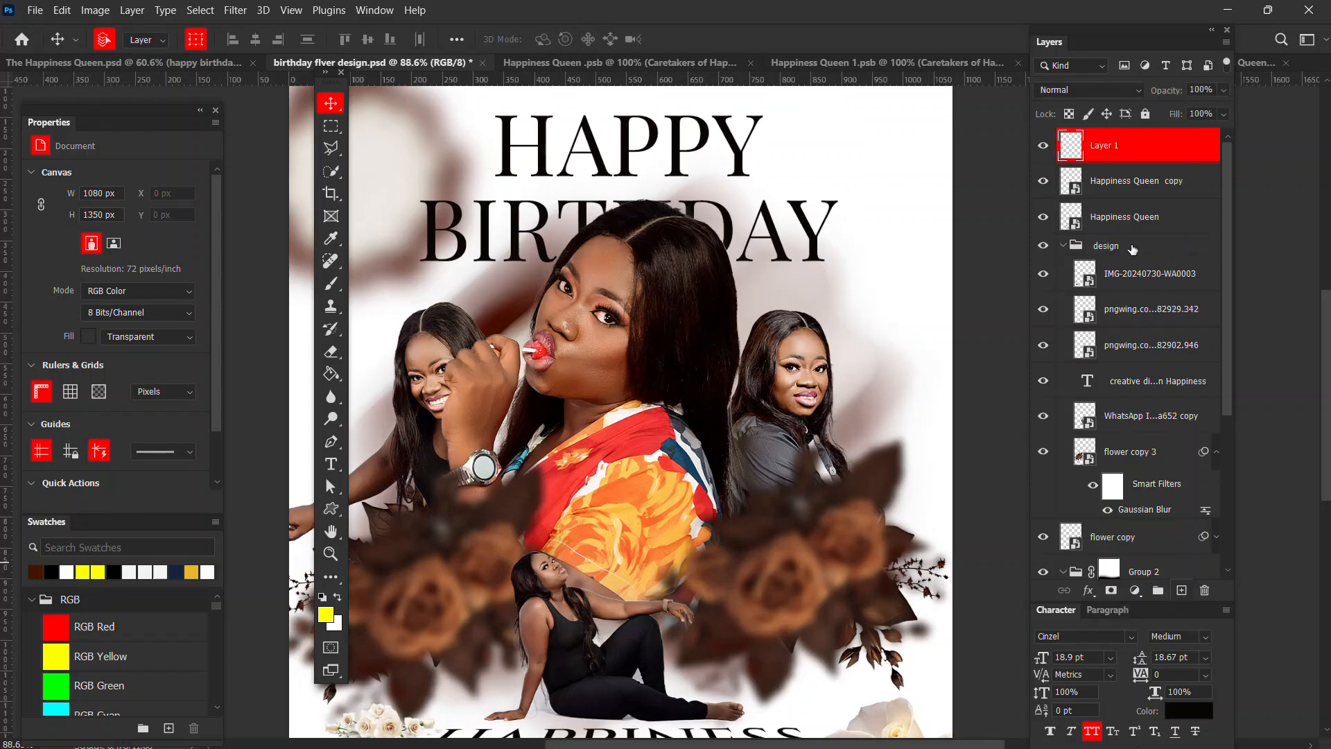
pyautogui.press('b')
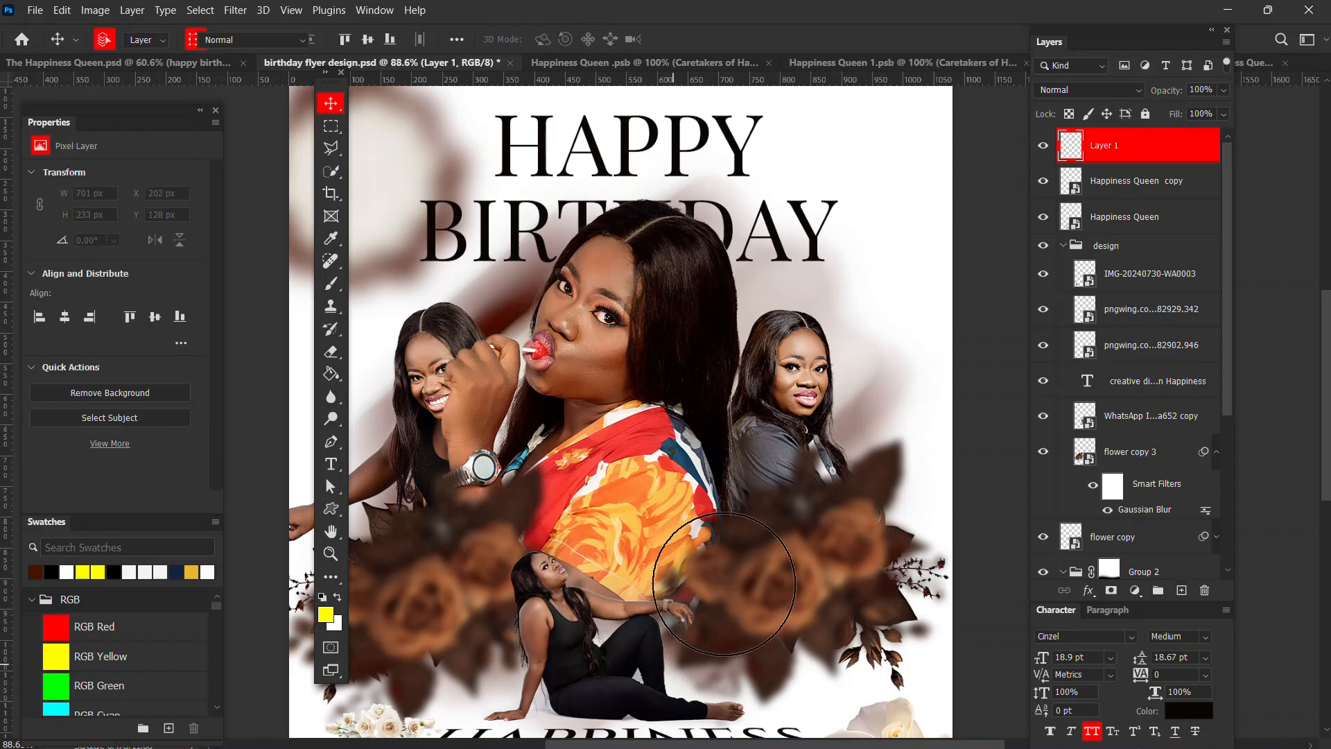
pyautogui.press('[')
pyautogui.press('[')
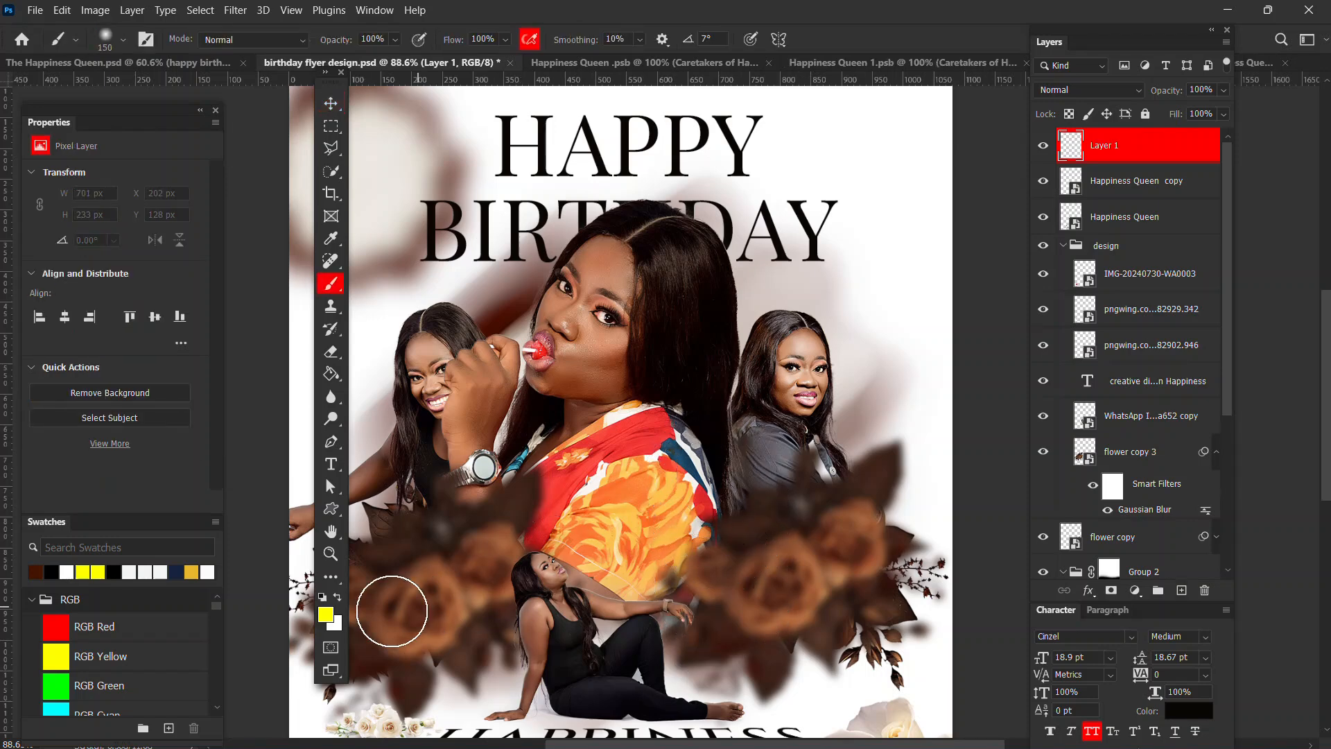
pyautogui.click(322, 598)
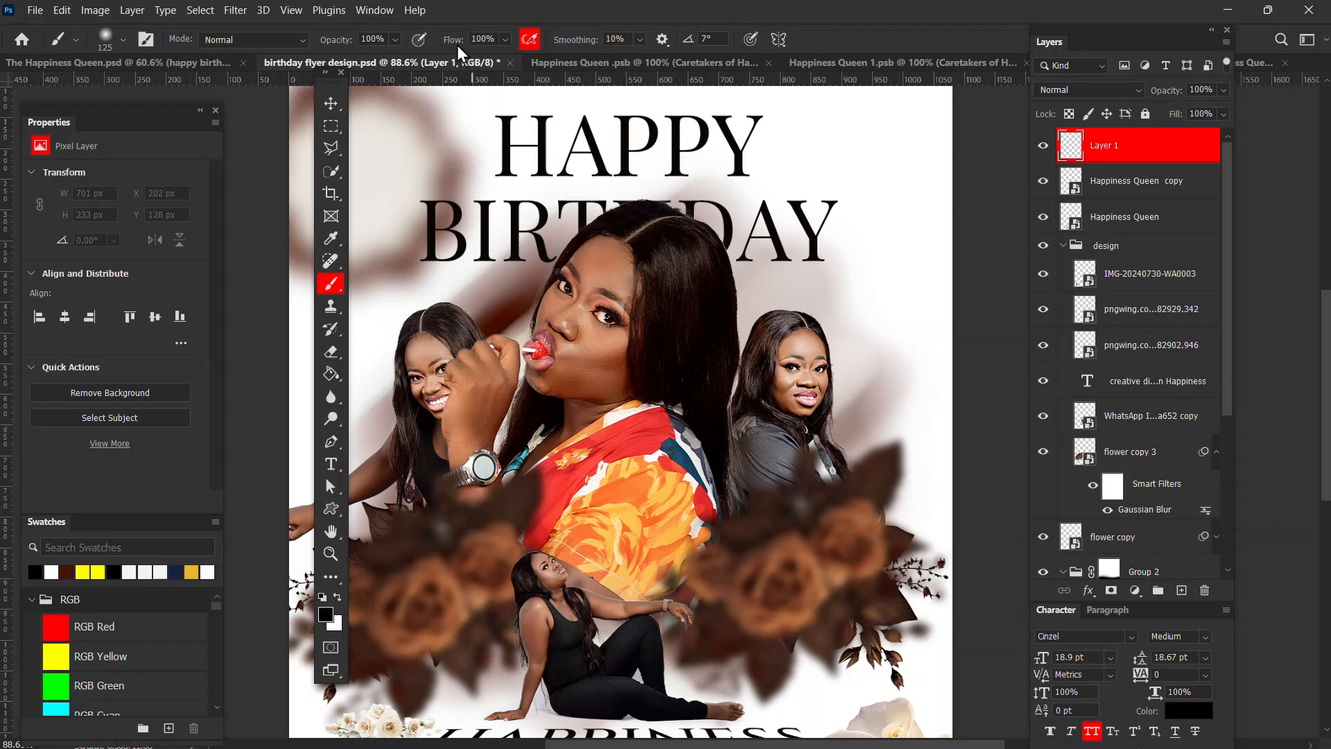
pyautogui.moveTo(456, 41); pyautogui.dragTo(402, 43)
pyautogui.moveTo(726, 433)
pyautogui.mouseDown()
pyautogui.moveTo(716, 511)
pyautogui.moveTo(732, 419)
pyautogui.moveTo(704, 446)
pyautogui.mouseUp()
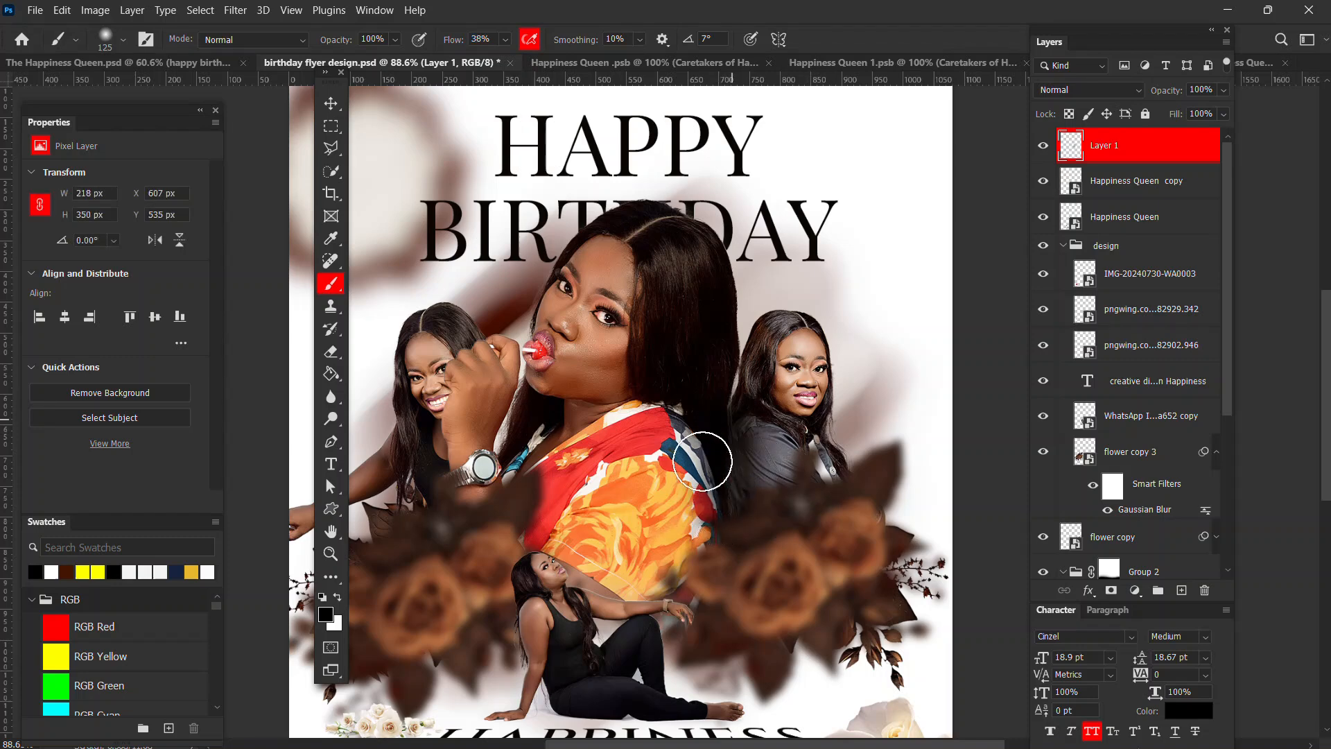
pyautogui.scroll(-5, 742, 554)
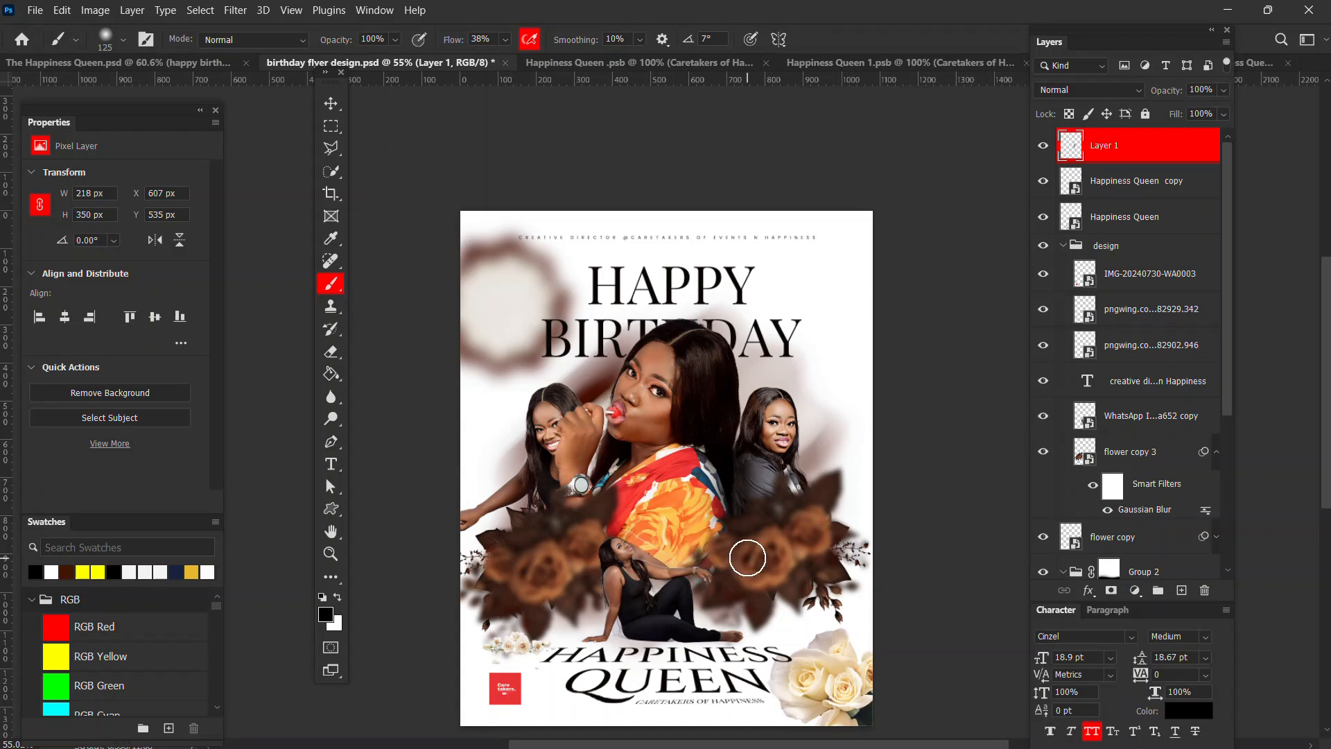
# - Draw a black circle about 338 px across with the Ellipse tool over the poster's upper-left blurred flower
pyautogui.press('v')
pyautogui.click(926, 418)
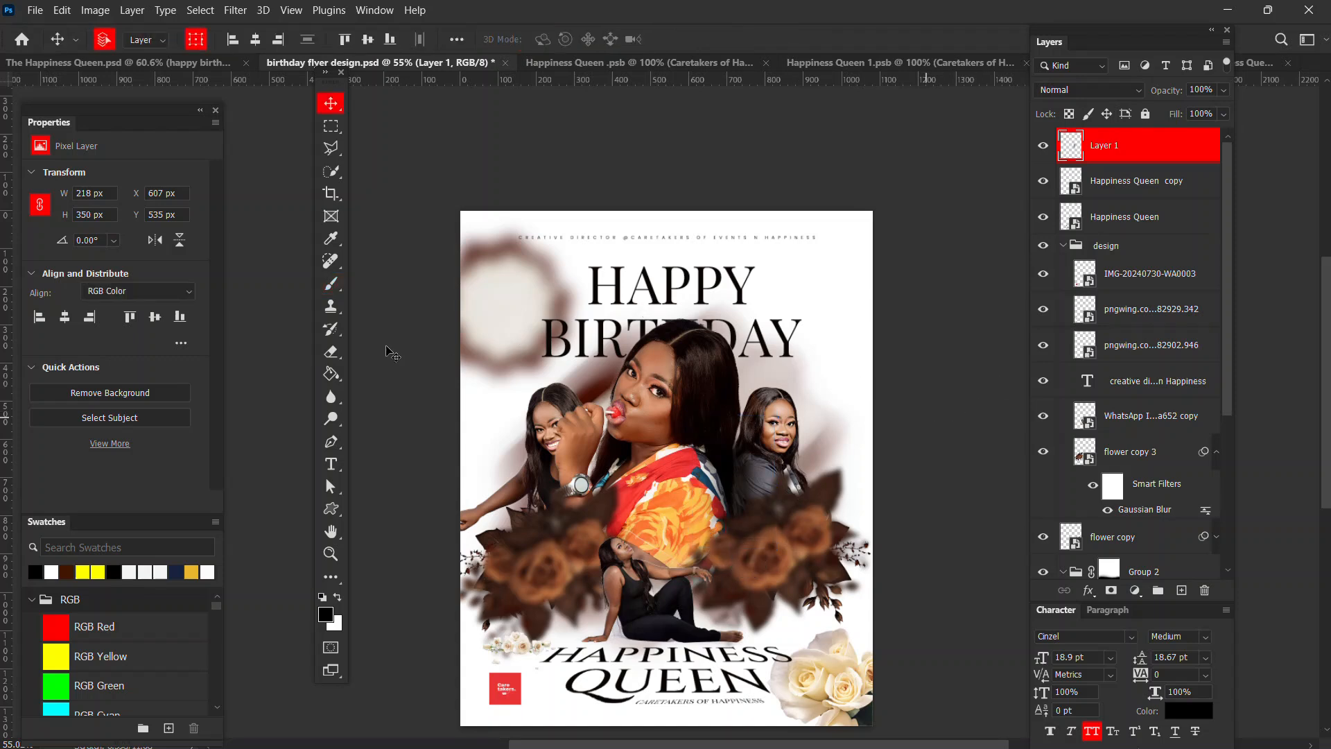
pyautogui.rightClick(329, 512)
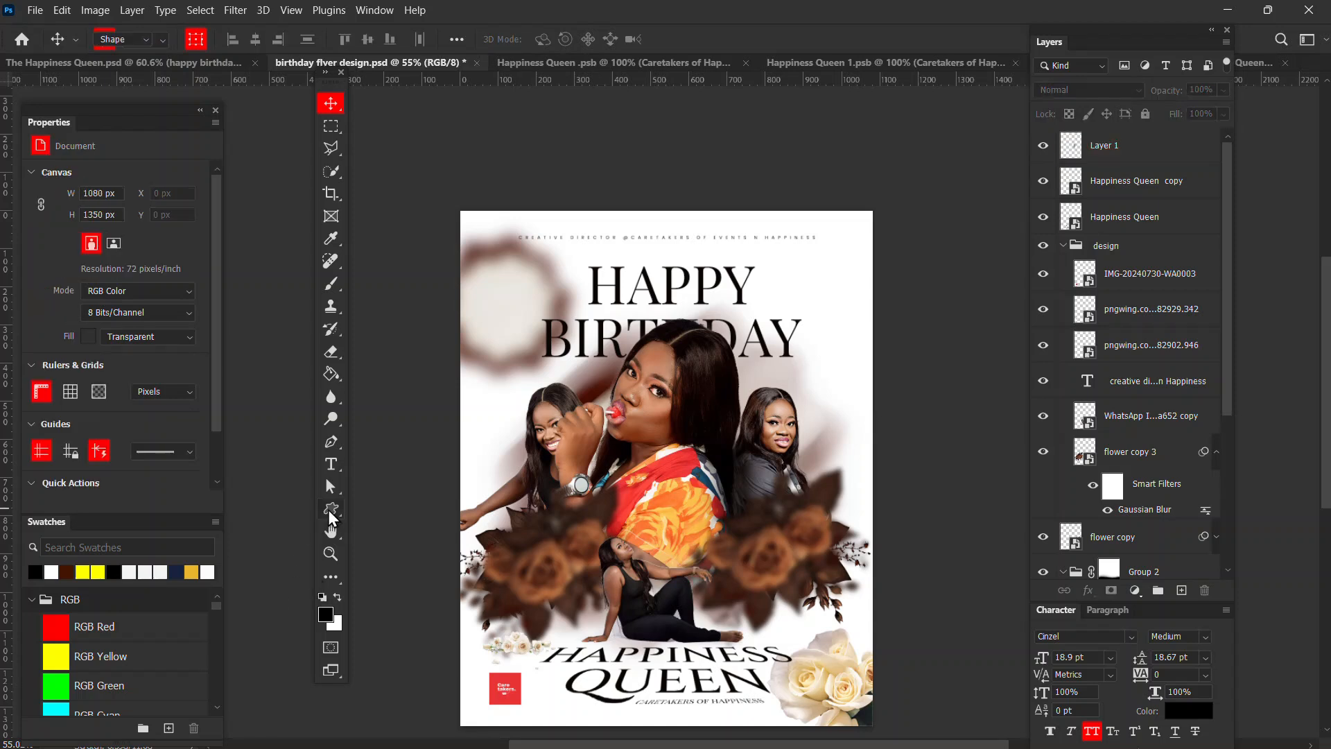
pyautogui.click(420, 524)
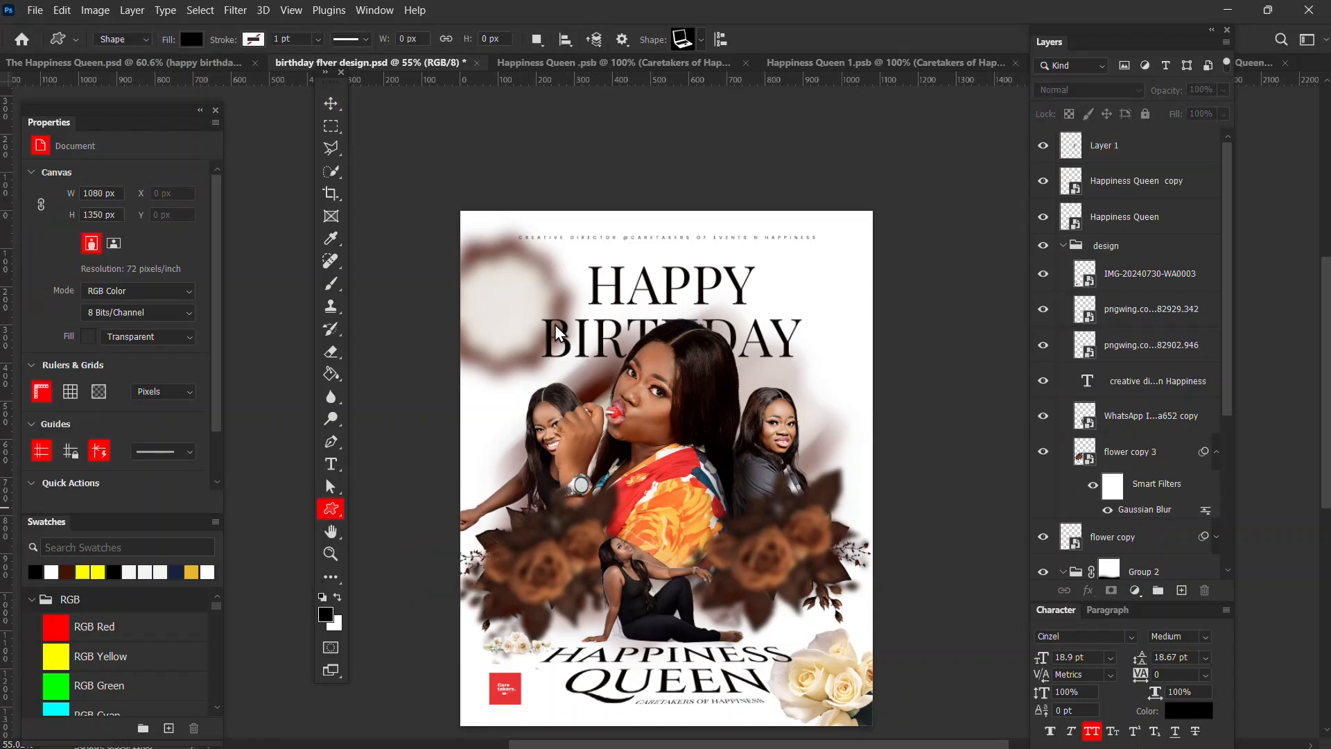
pyautogui.moveTo(534, 274); pyautogui.dragTo(599, 338)
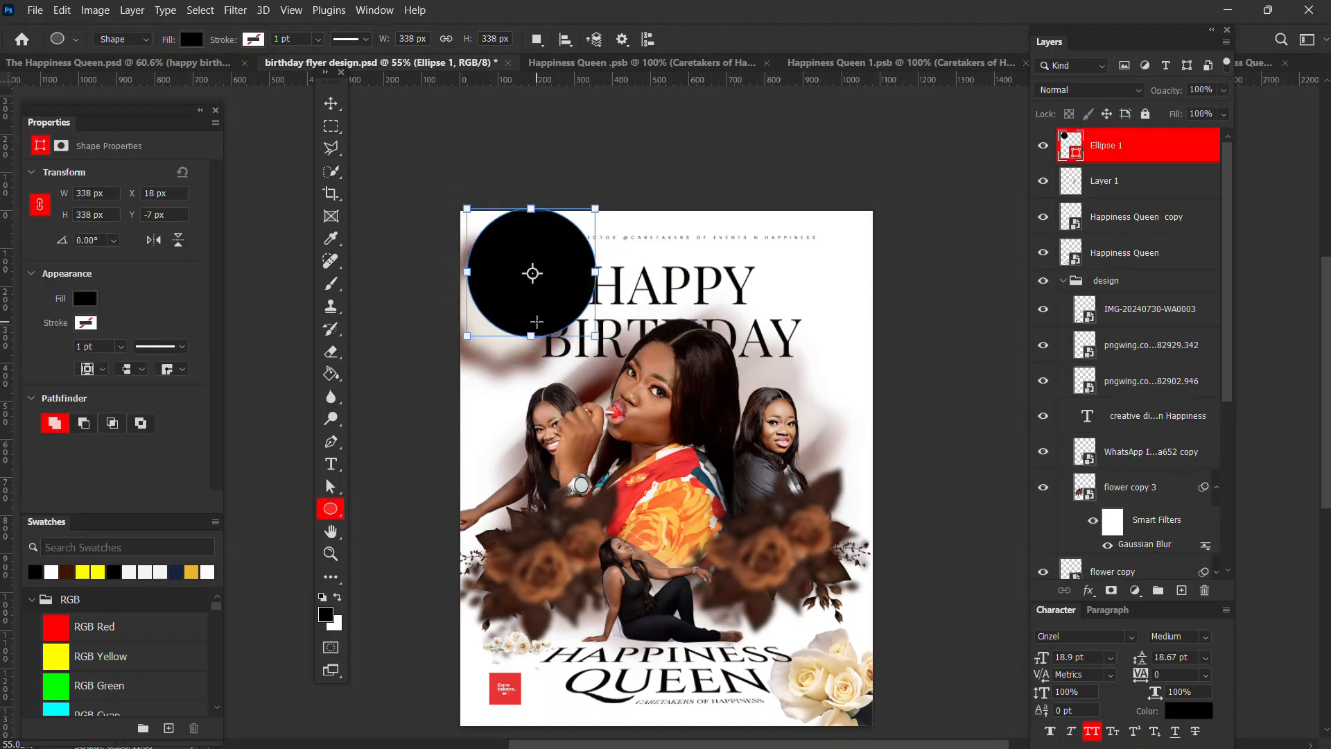
# - Change the circle's fill to a white-to-transparent gradient with a pure white (ffffff) starting colour stop
pyautogui.click(87, 299)
pyautogui.click(113, 336)
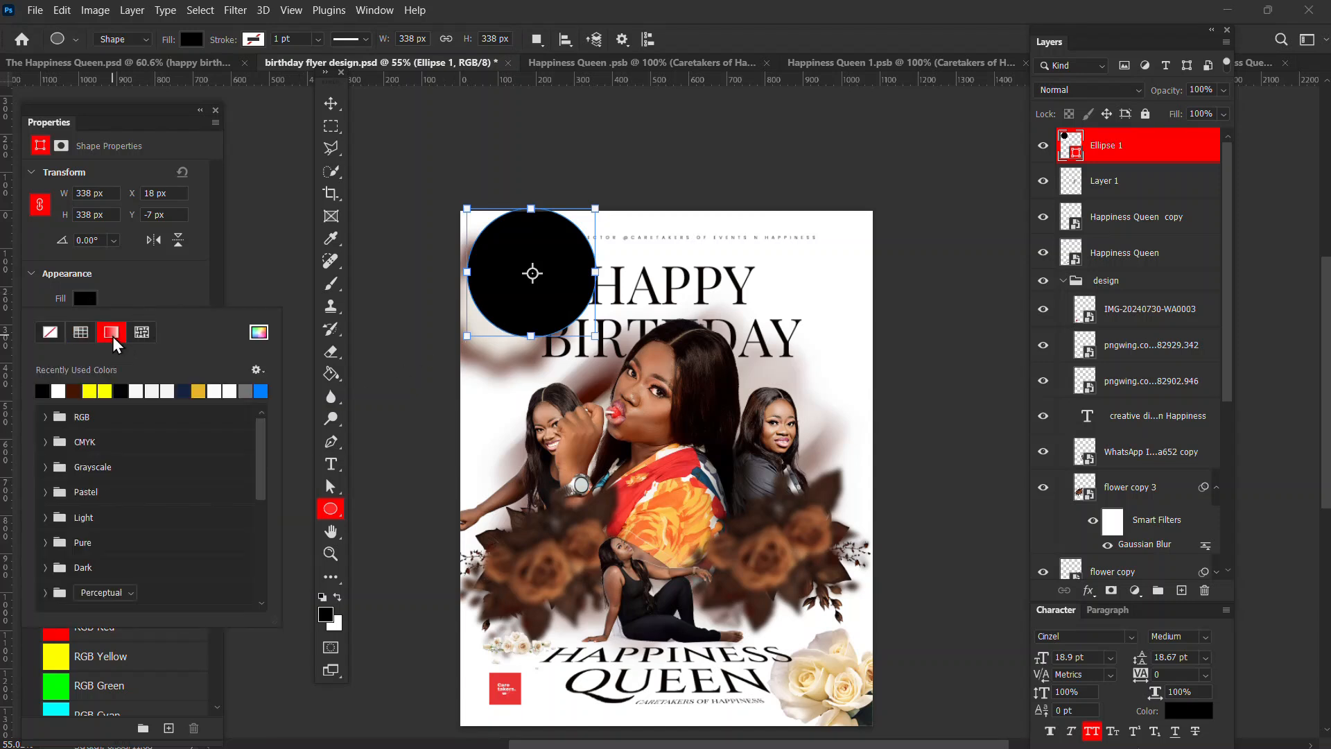
pyautogui.click(43, 391)
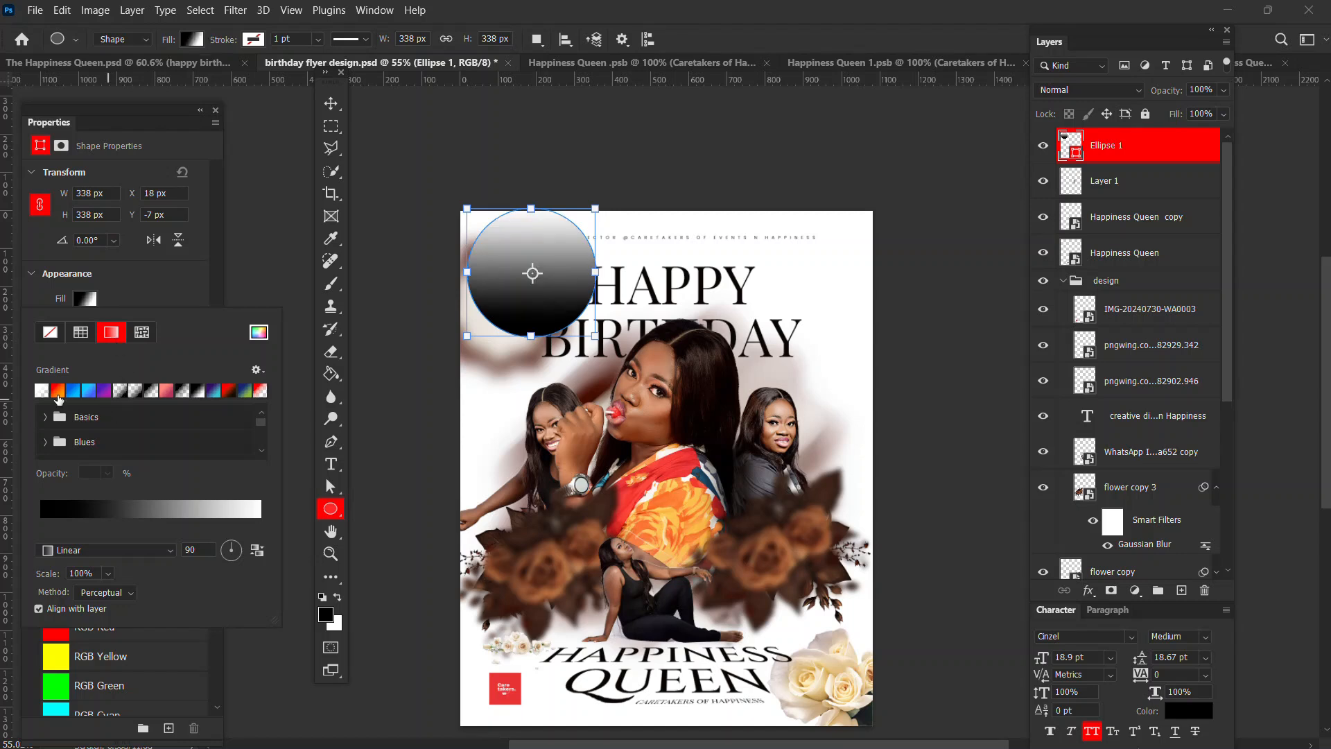
pyautogui.click(44, 393)
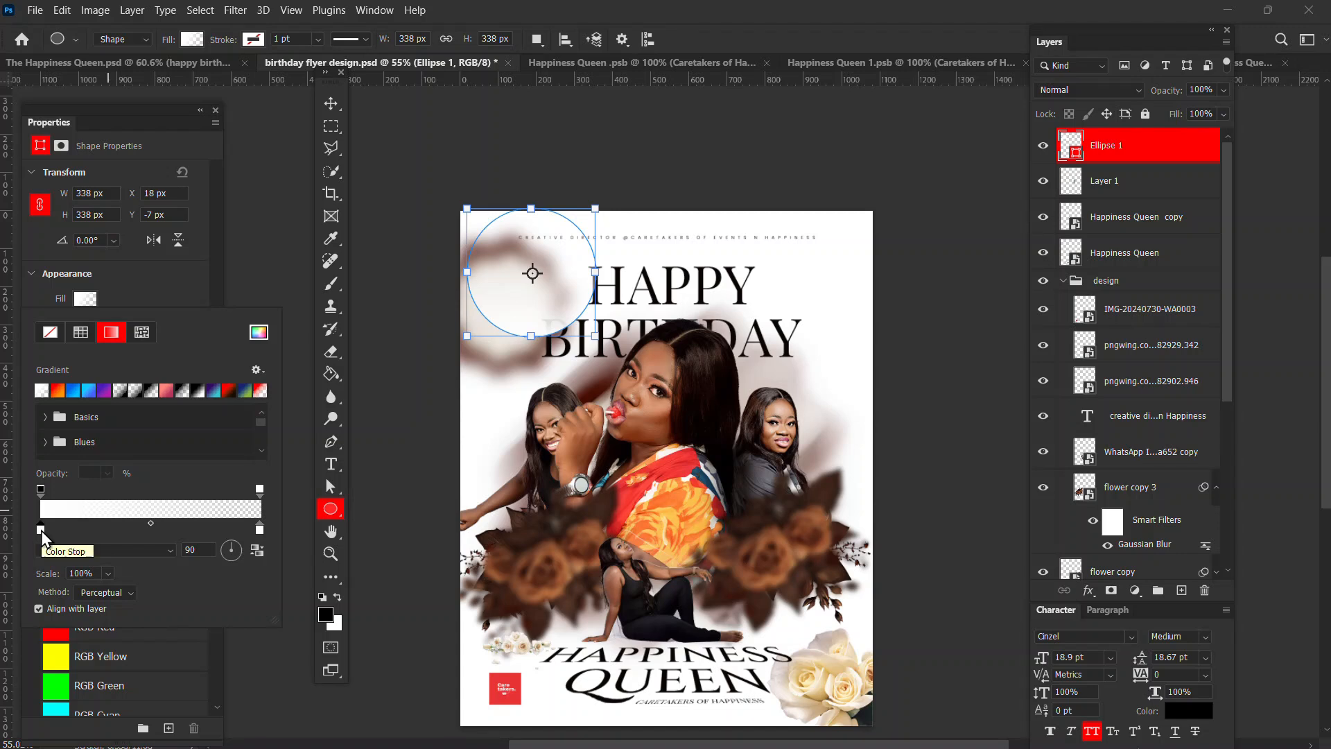
pyautogui.doubleClick(40, 530)
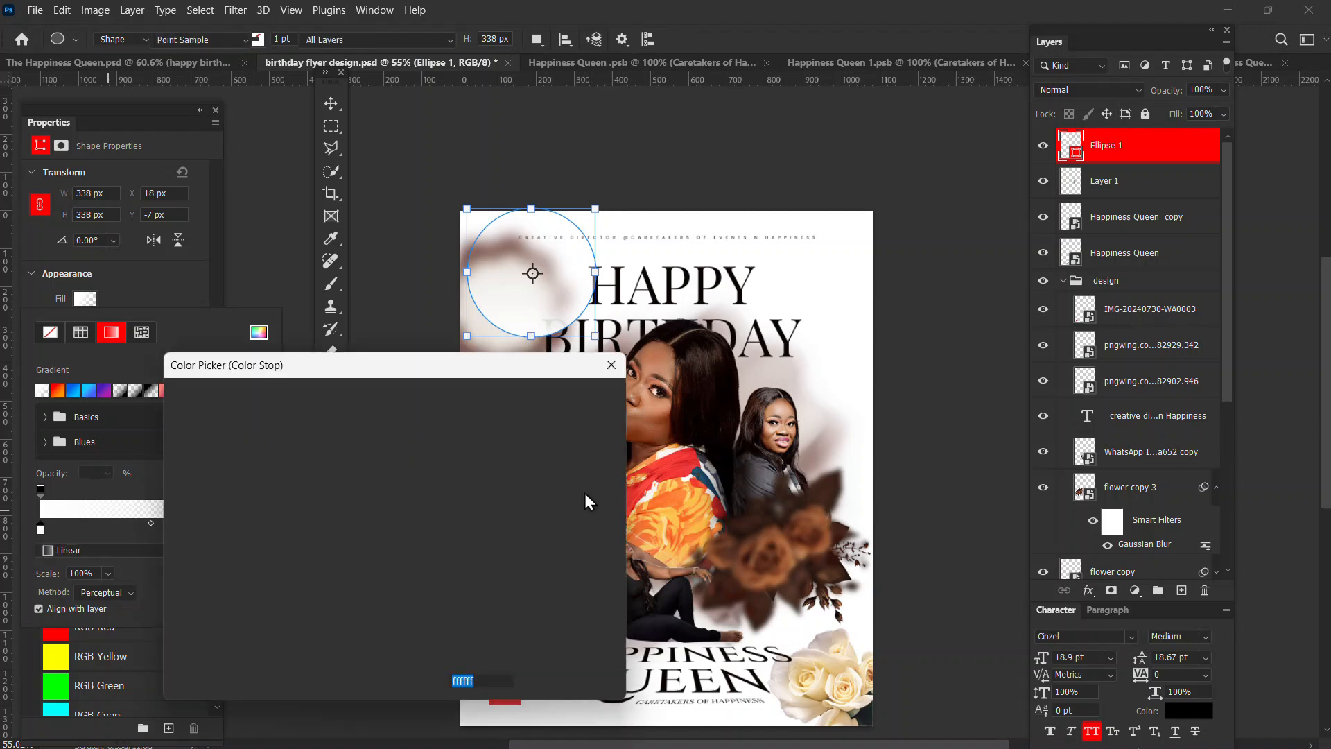
pyautogui.moveTo(384, 377); pyautogui.dragTo(579, 377)
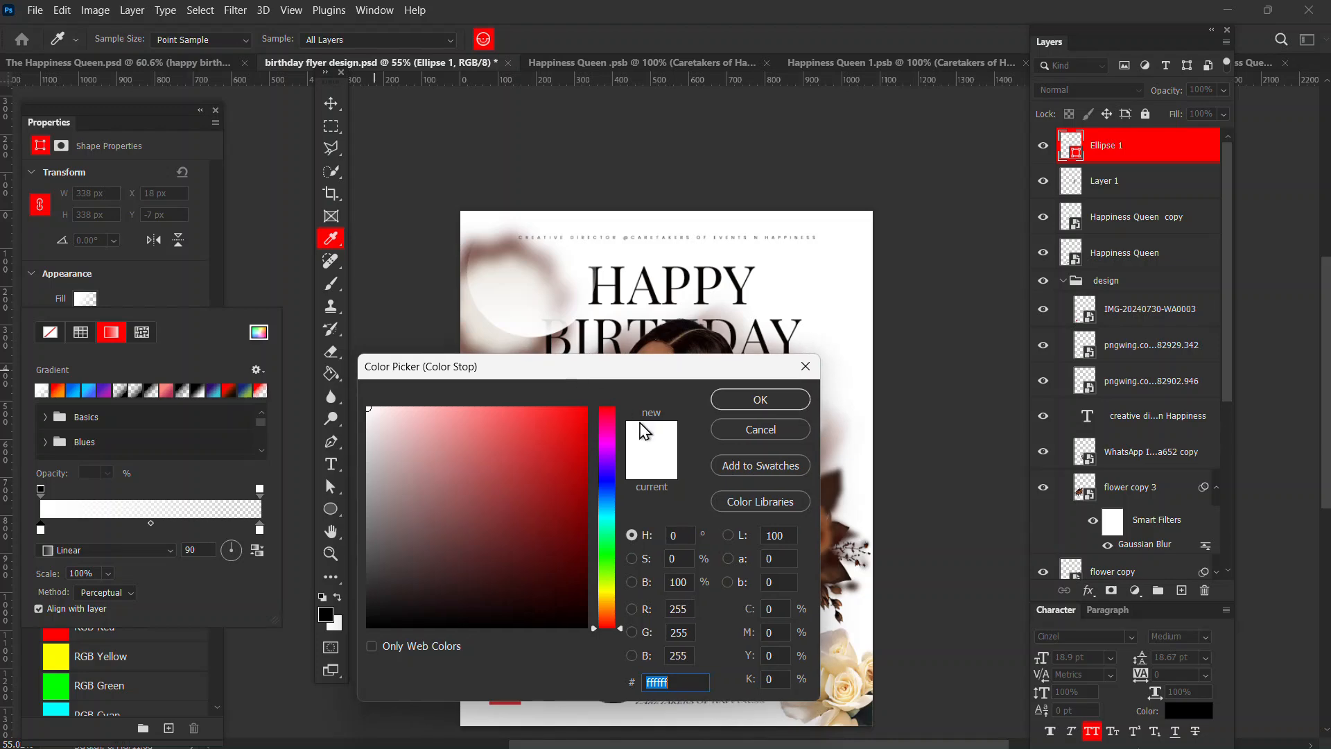
pyautogui.click(761, 400)
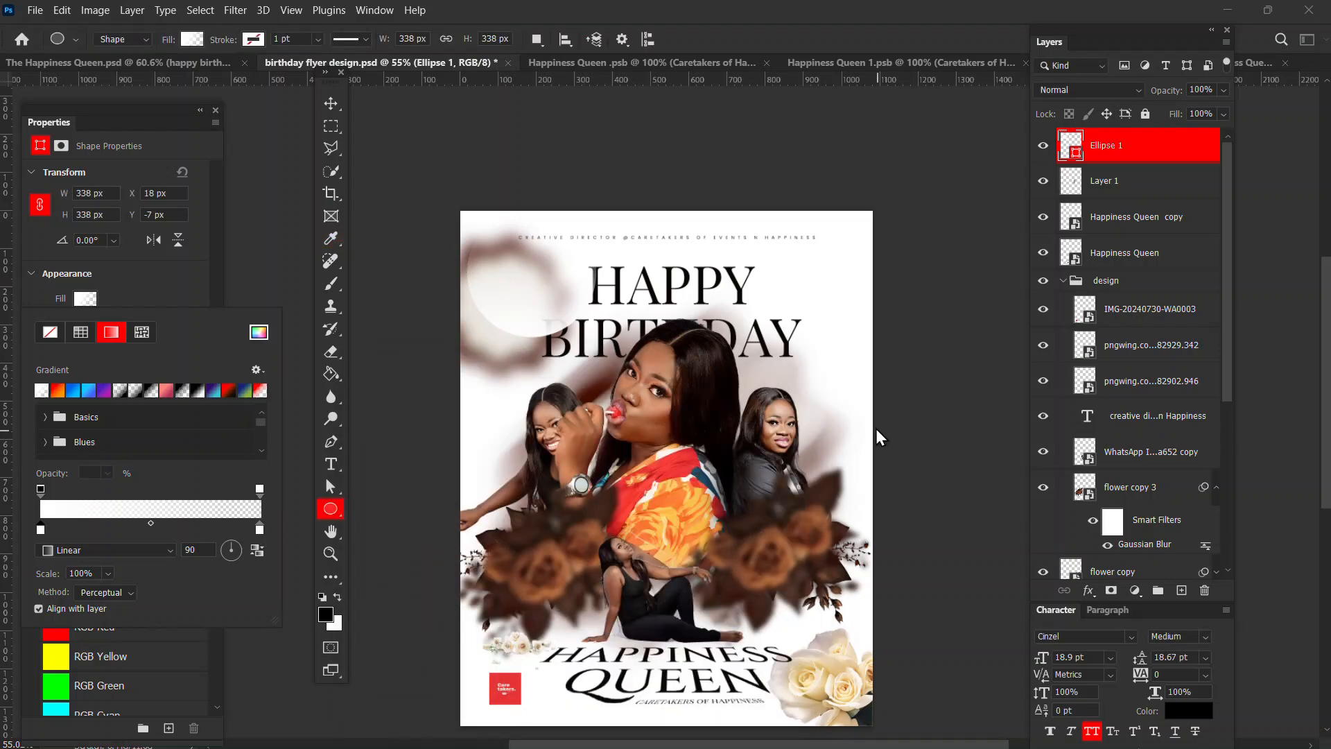
# - Try the gradient's end opacity stop at 100%, finally setting it to 0%
pyautogui.click(260, 494)
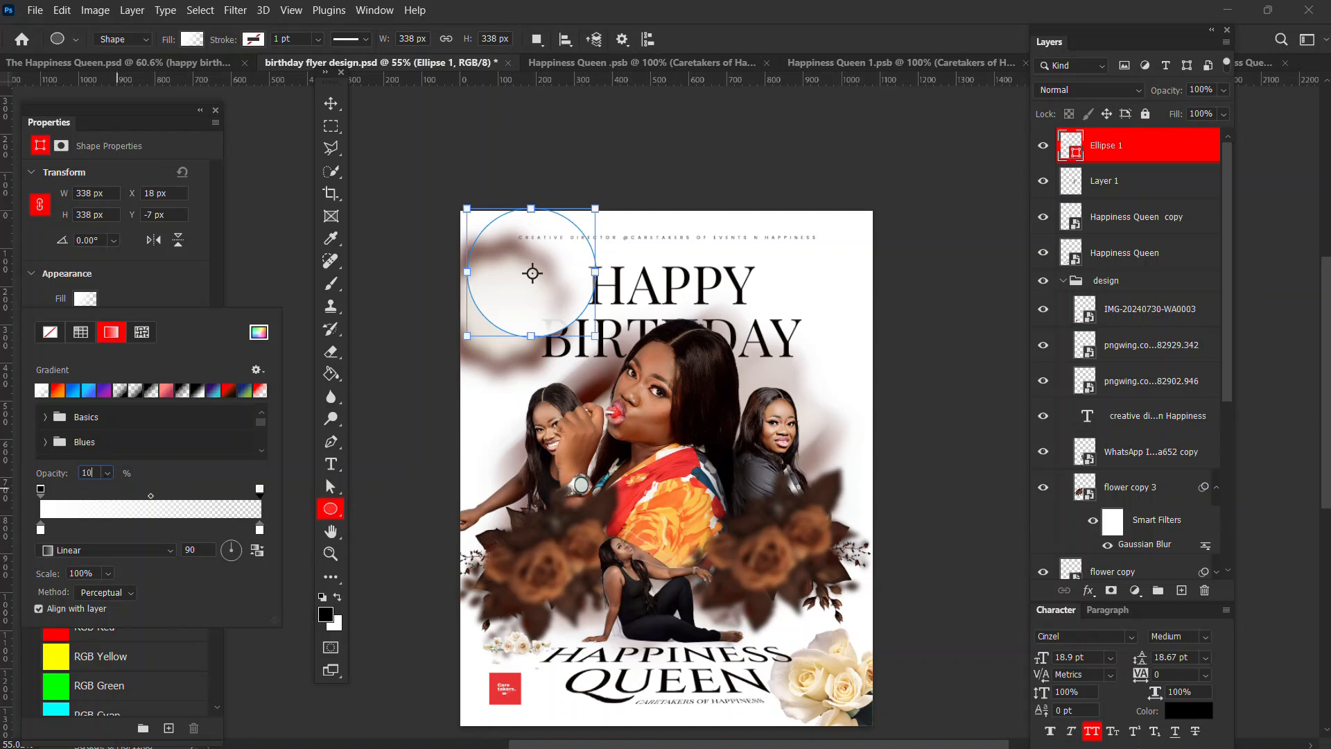
pyautogui.write('00')
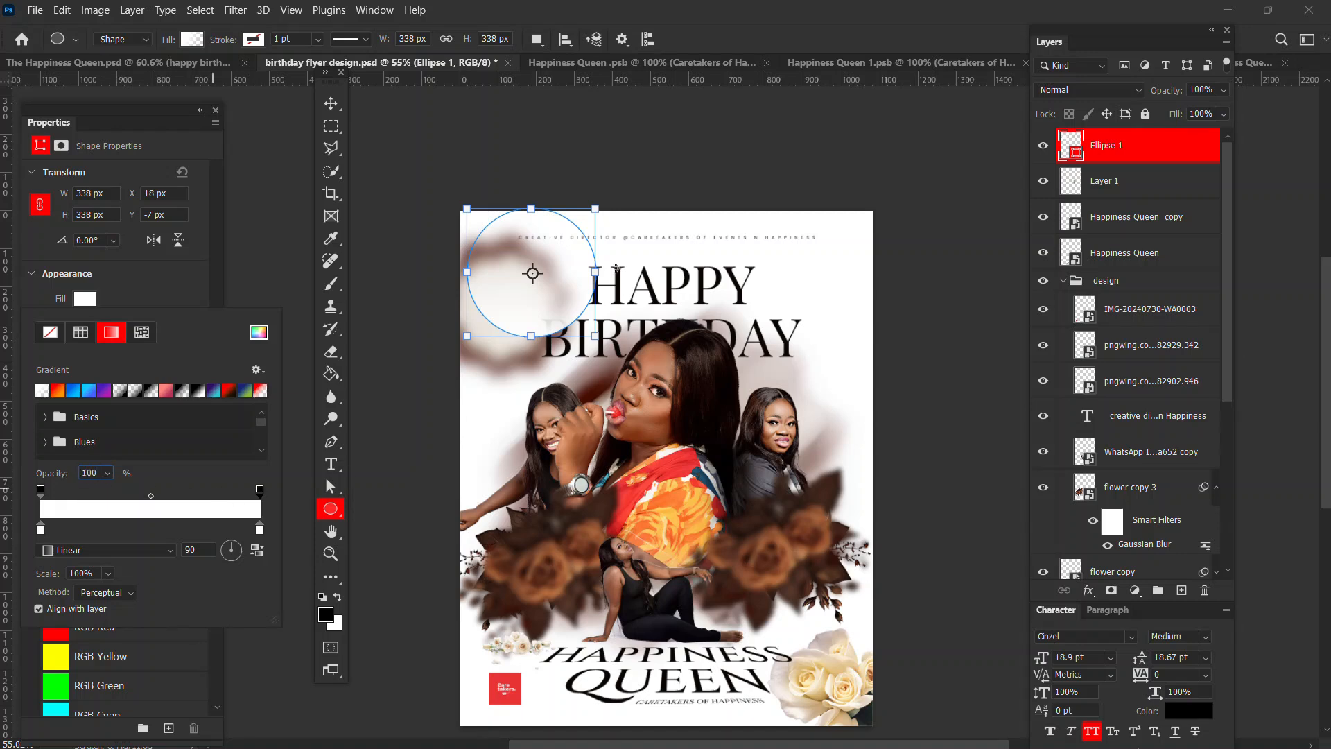
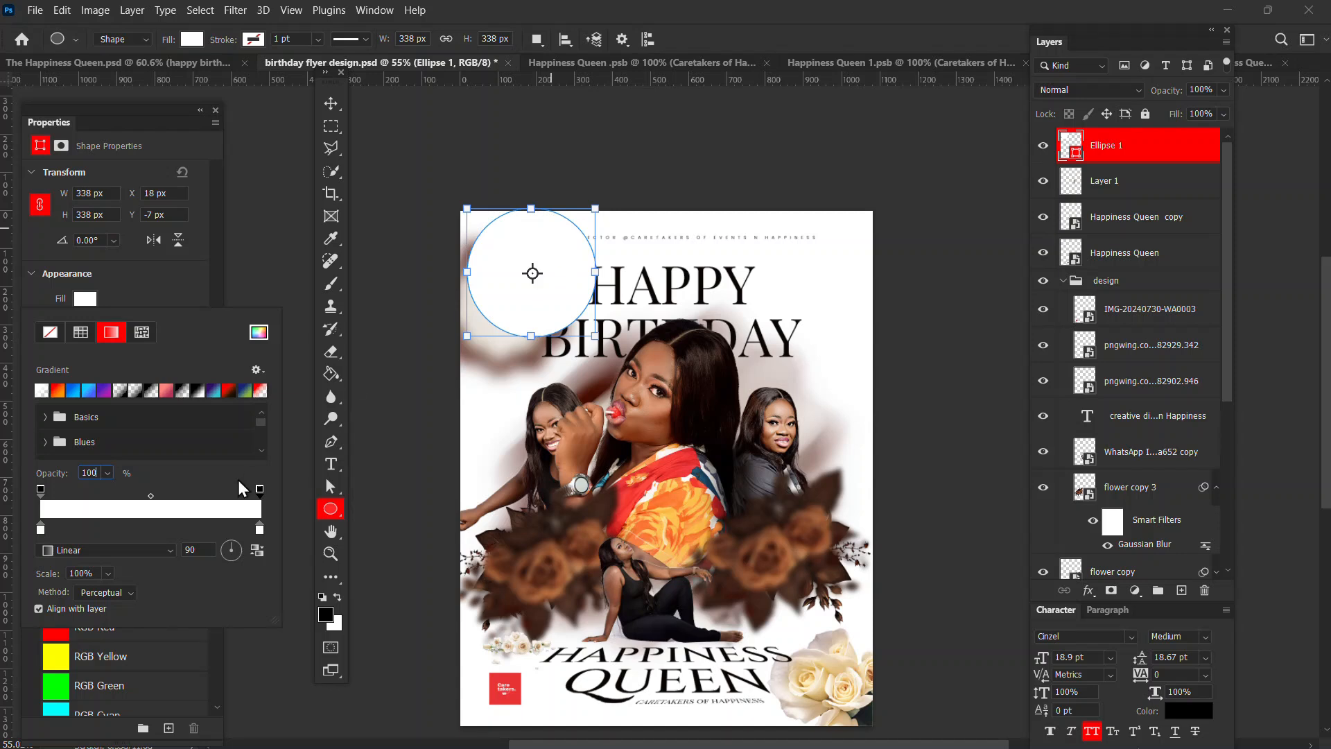
pyautogui.click(261, 492)
pyautogui.write('0')
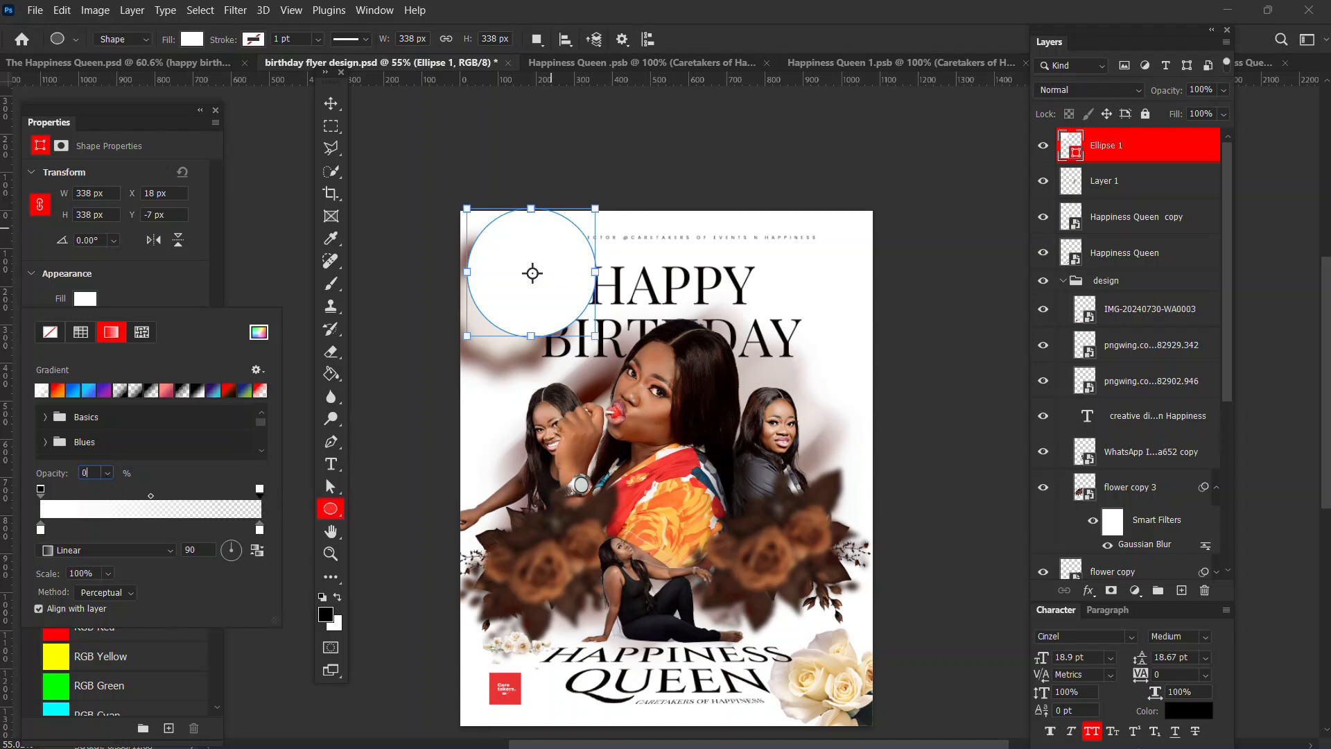
pyautogui.press('Return')
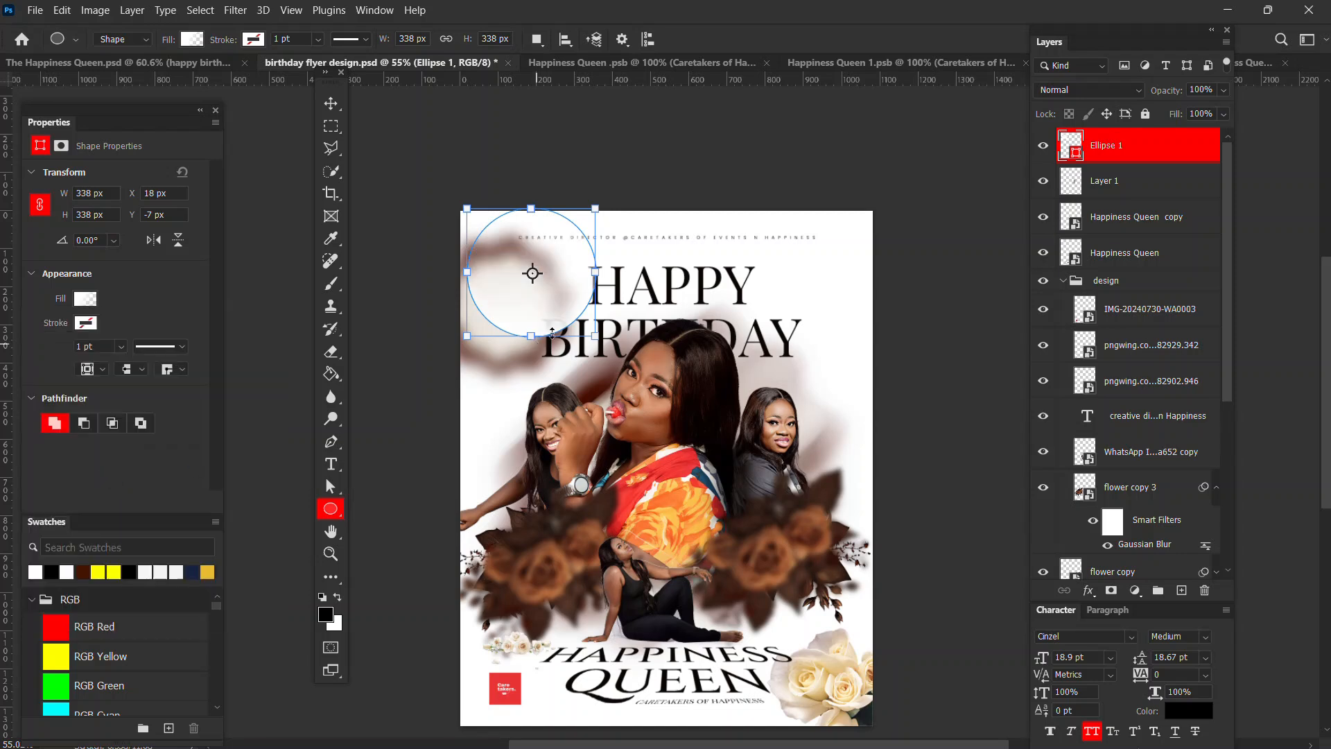
# - Set the circle's gradient fill style to Radial with an angle of 0
pyautogui.click(91, 298)
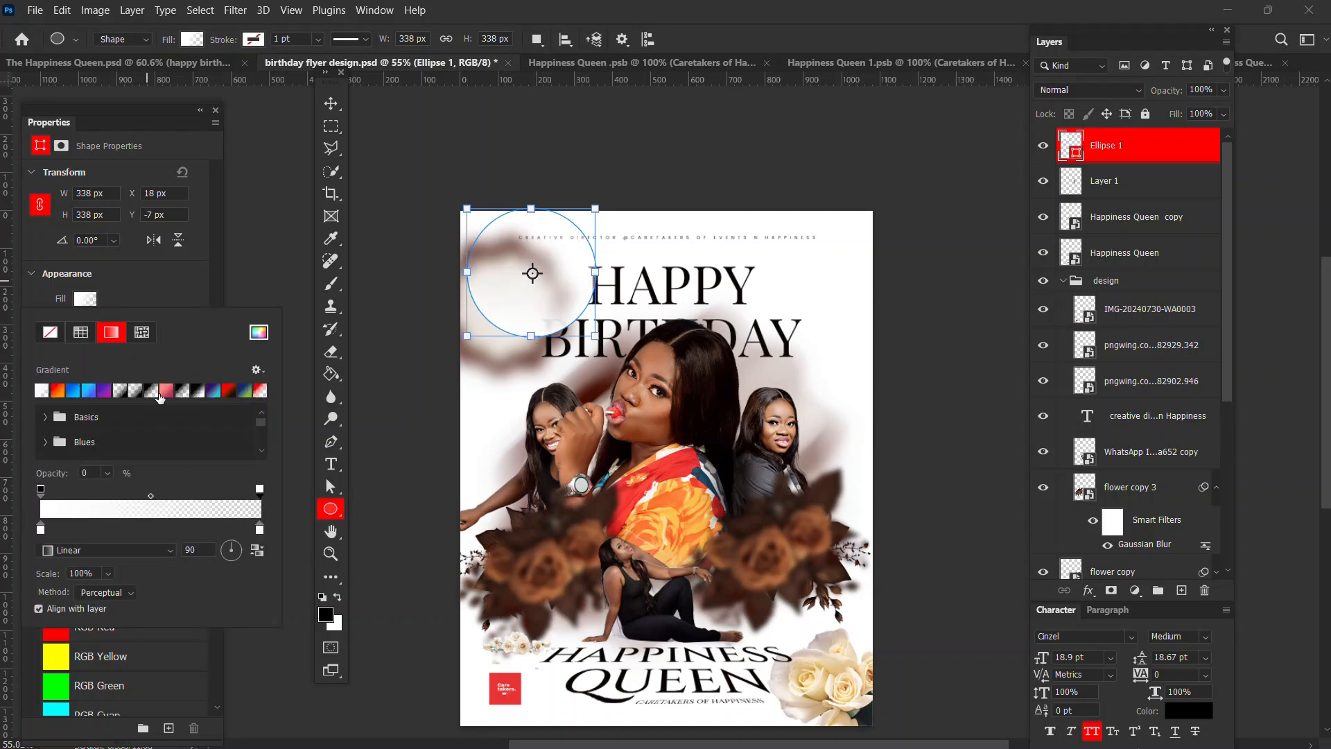
pyautogui.click(113, 552)
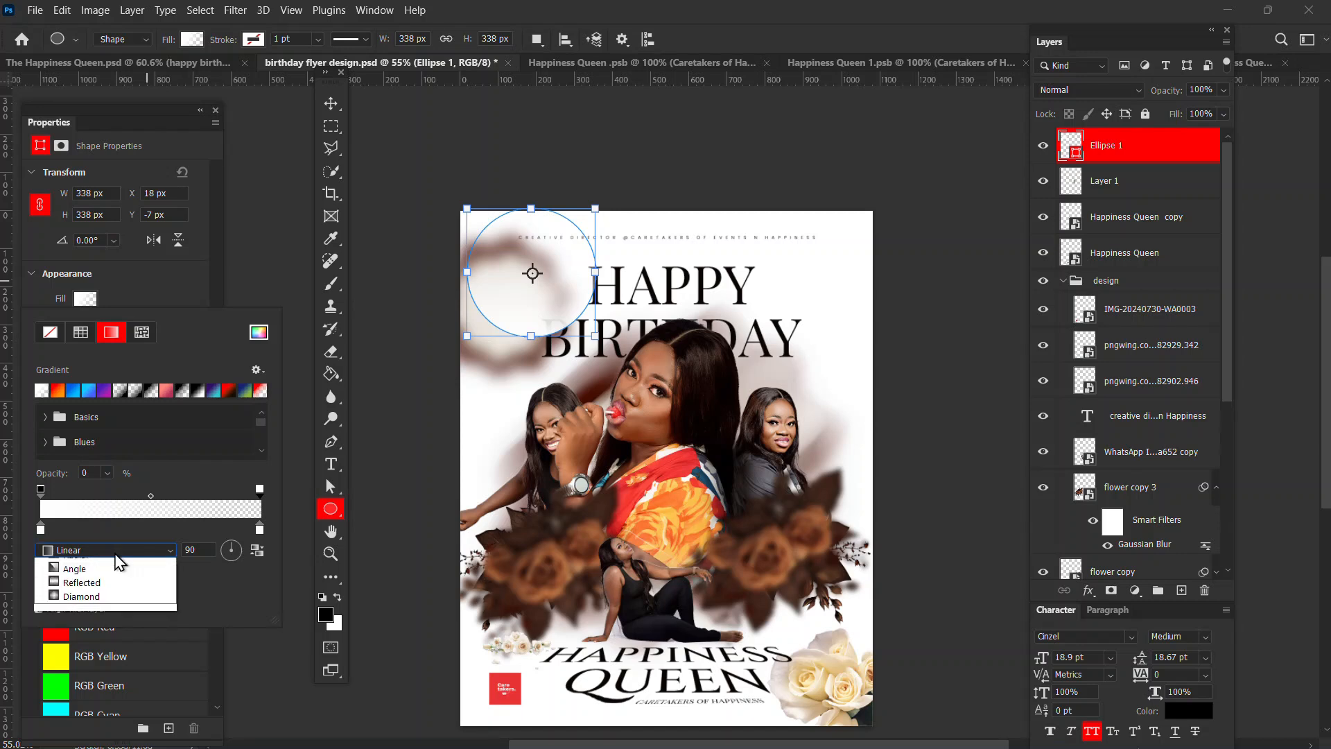
pyautogui.click(92, 584)
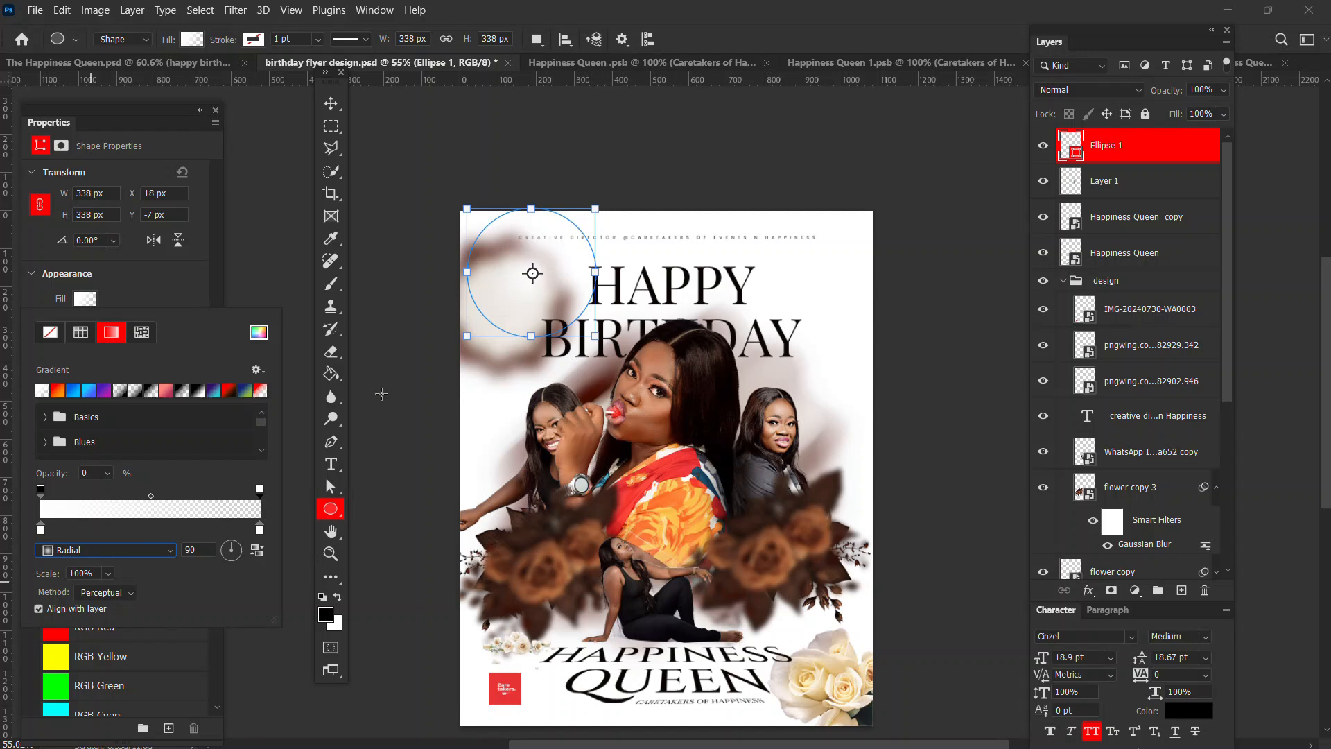
pyautogui.click(204, 550)
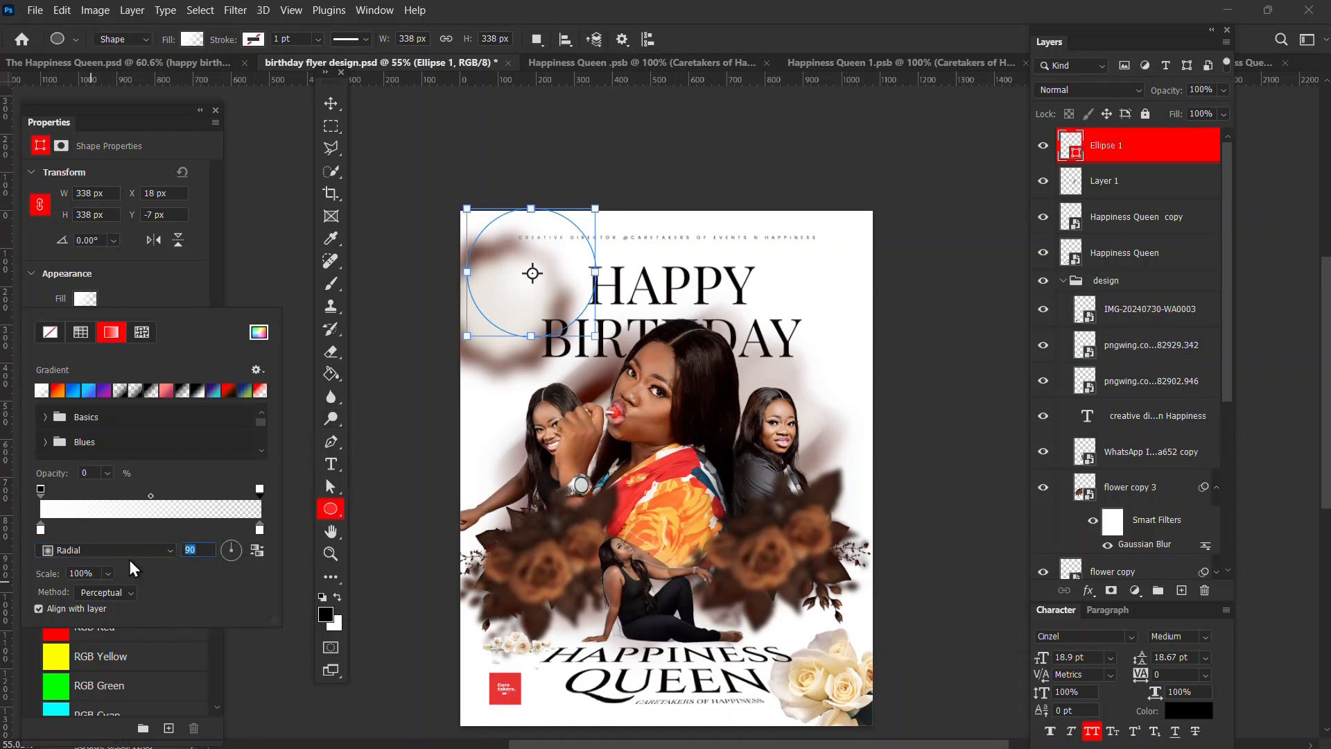
pyautogui.write('0')
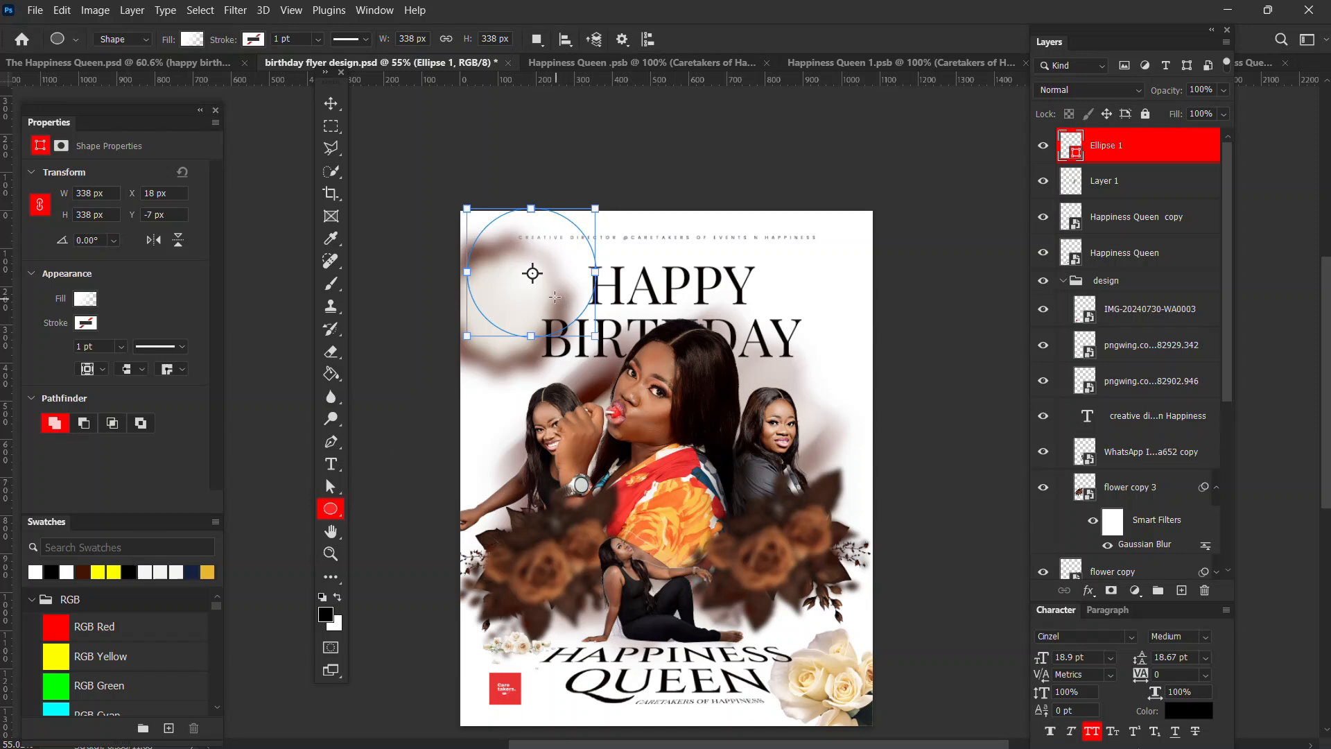
# - Move the soft white circle between the main and right-hand portraits and enlarge it to about 512 px across
pyautogui.click(331, 103)
pyautogui.moveTo(544, 307); pyautogui.dragTo(742, 395)
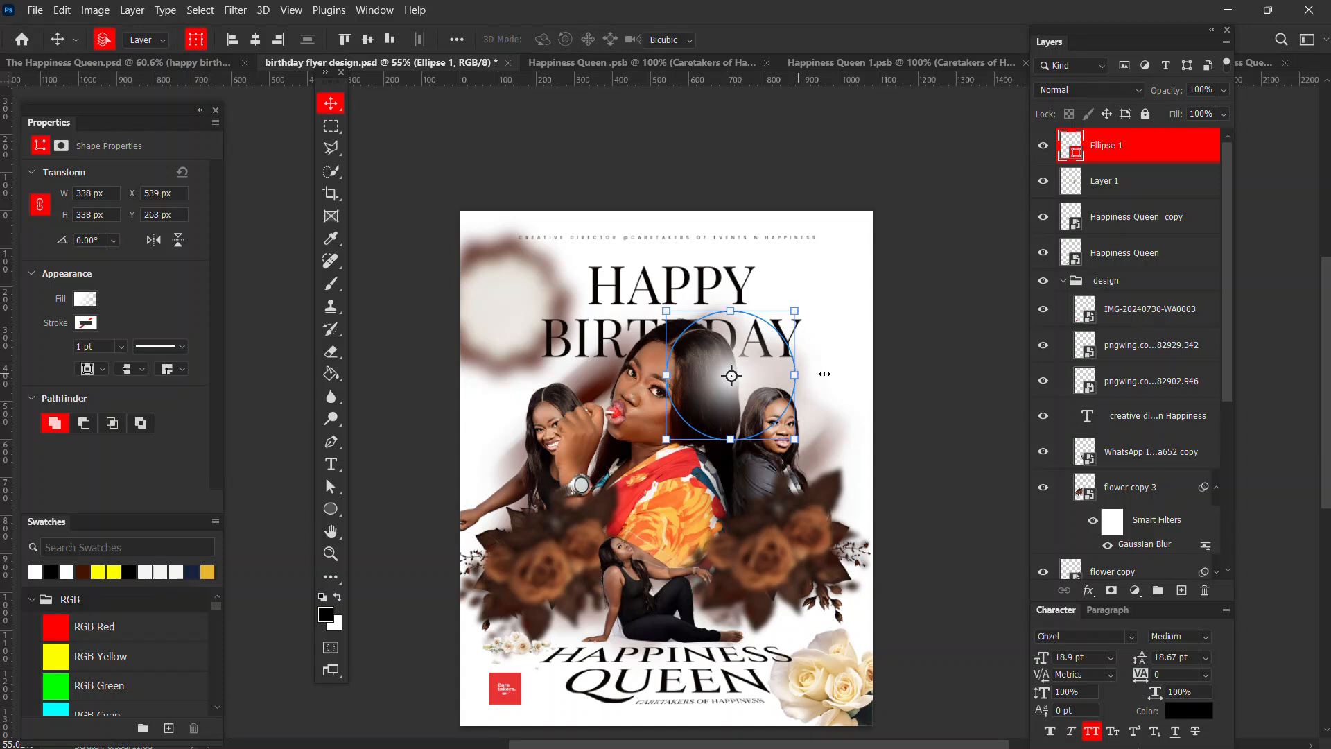
pyautogui.hotkey('ctrl', 't')
pyautogui.moveTo(832, 374); pyautogui.dragTo(832, 373)
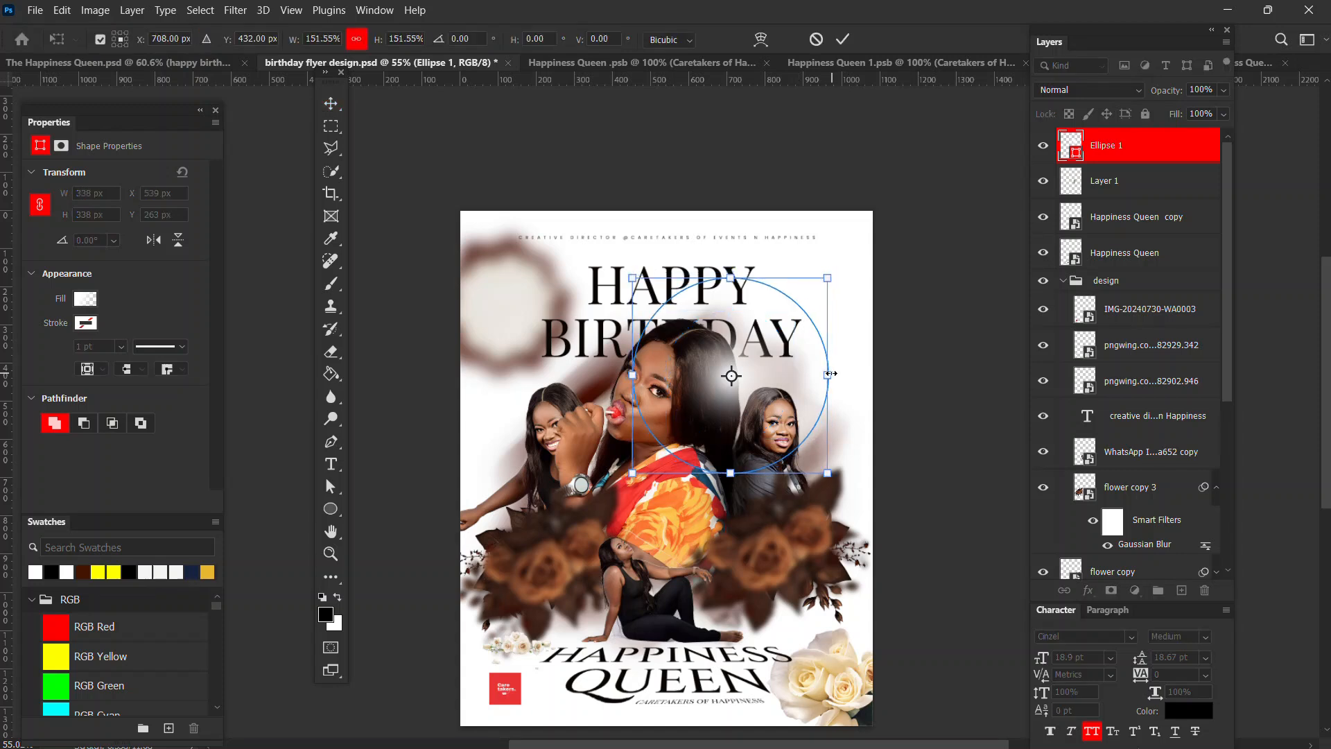
pyautogui.press('Return')
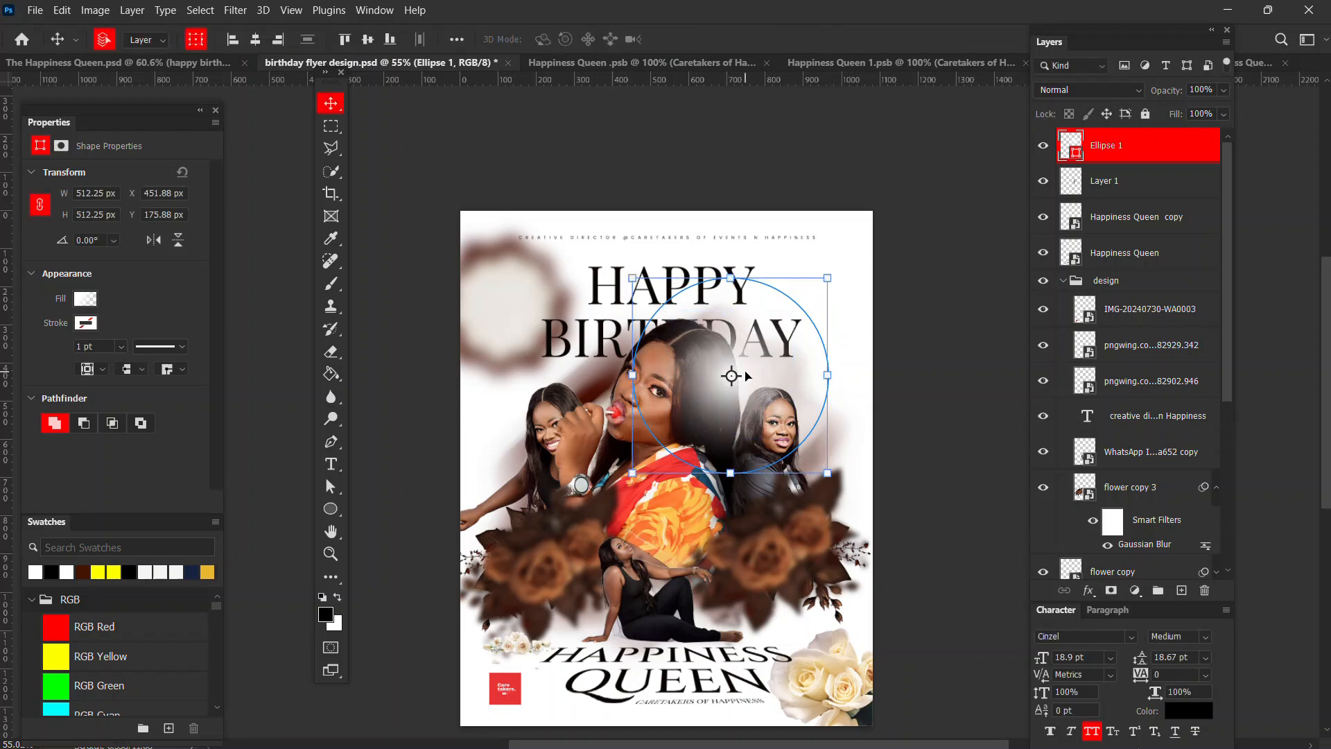
# - Duplicate the white glow twice, spreading the copies over the poster's sides, and lower the glow over BIRTHDAY to 67% opacity
pyautogui.moveTo(747, 376); pyautogui.dragTo(825, 463)
pyautogui.hotkey('ctrl', 'j')
pyautogui.hotkey('ctrl', 'j')
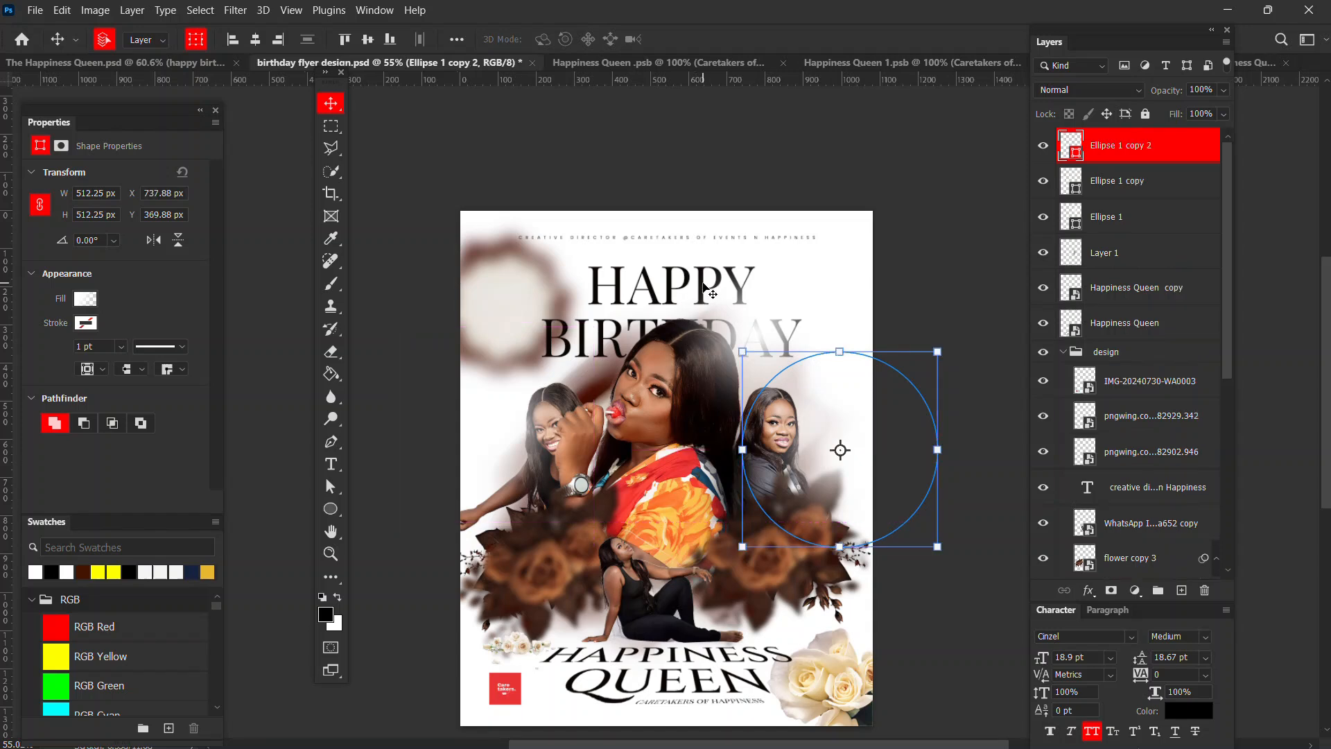
pyautogui.click(703, 288)
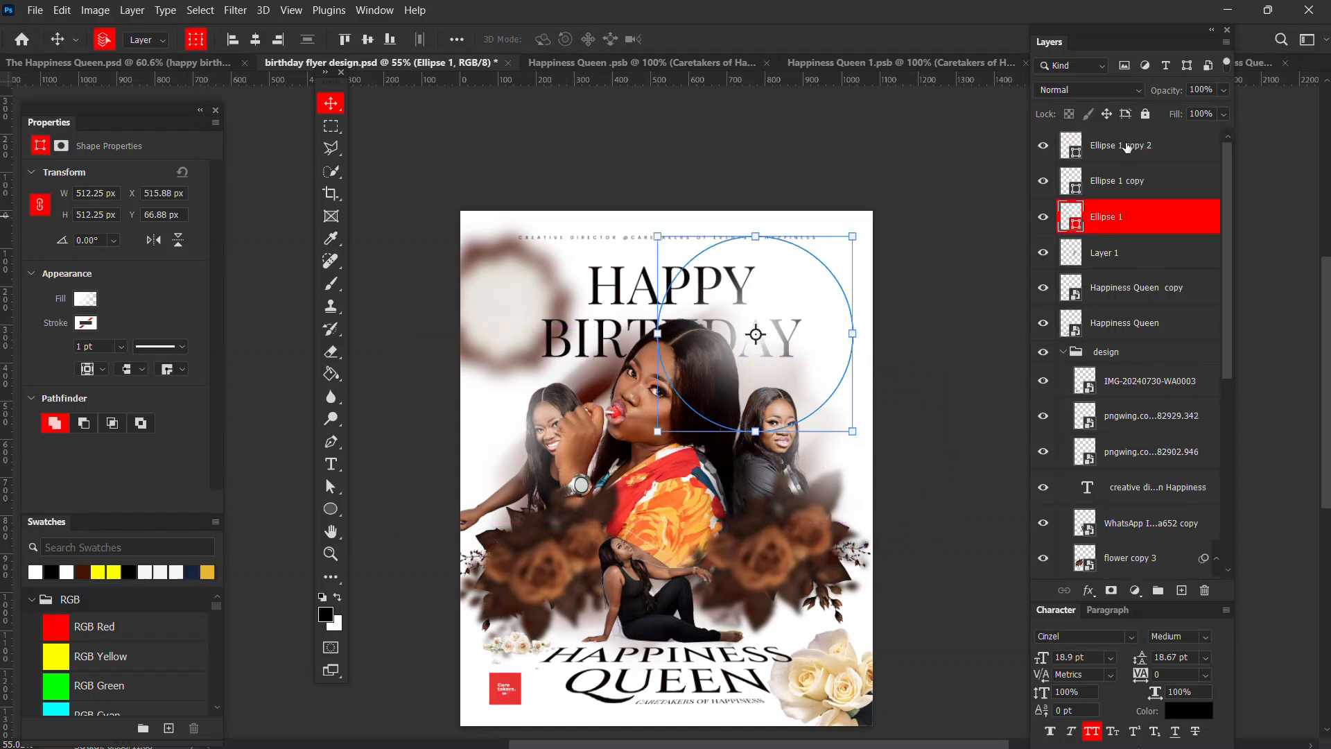
pyautogui.moveTo(1171, 96); pyautogui.dragTo(1158, 97)
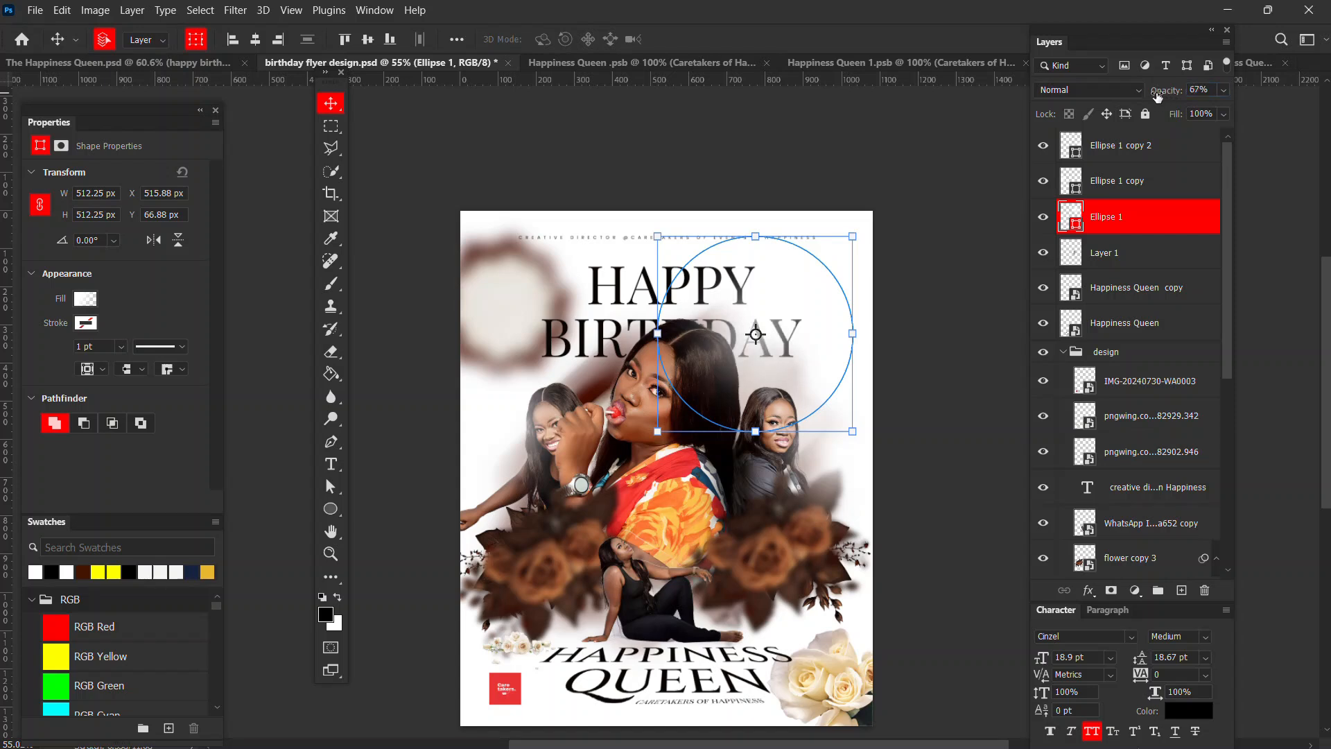
# - Scale the HAPPY BIRTHDAY title to about 102% and raise it closer to the small heading line
pyautogui.click(614, 294)
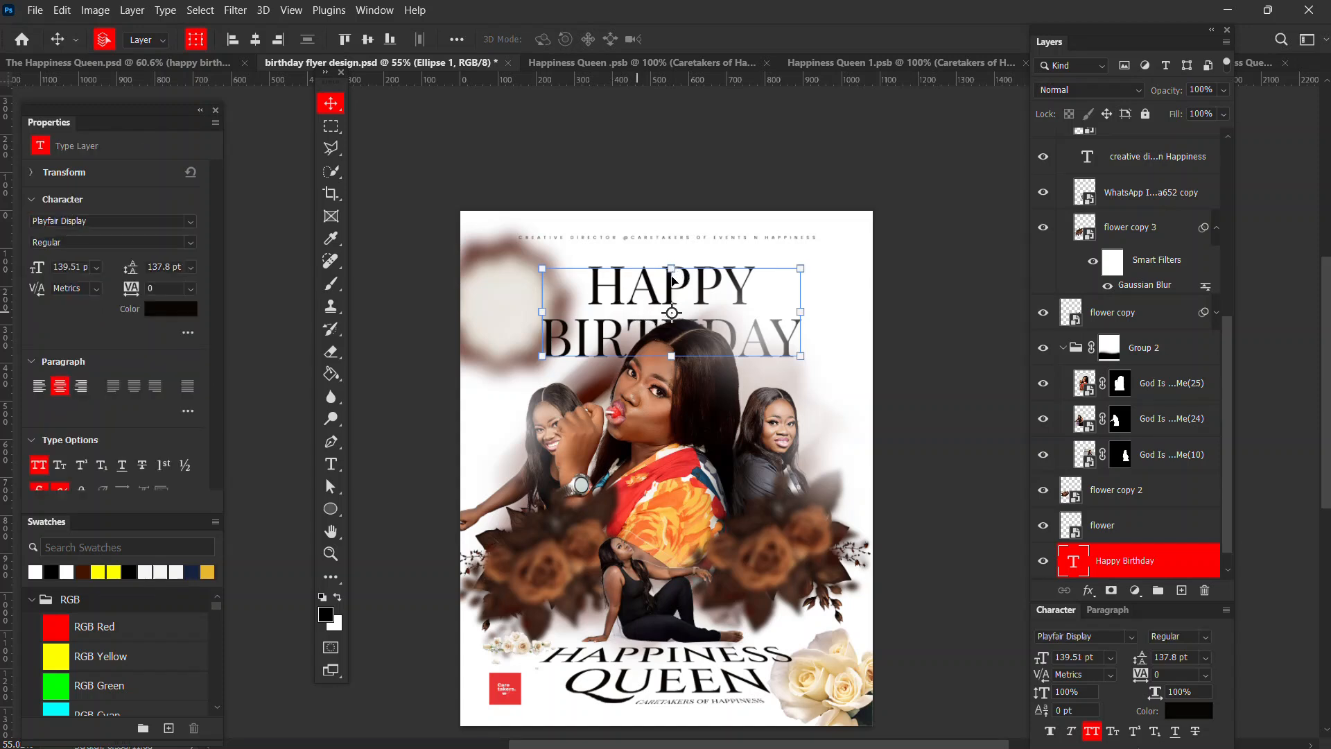
pyautogui.click(674, 265)
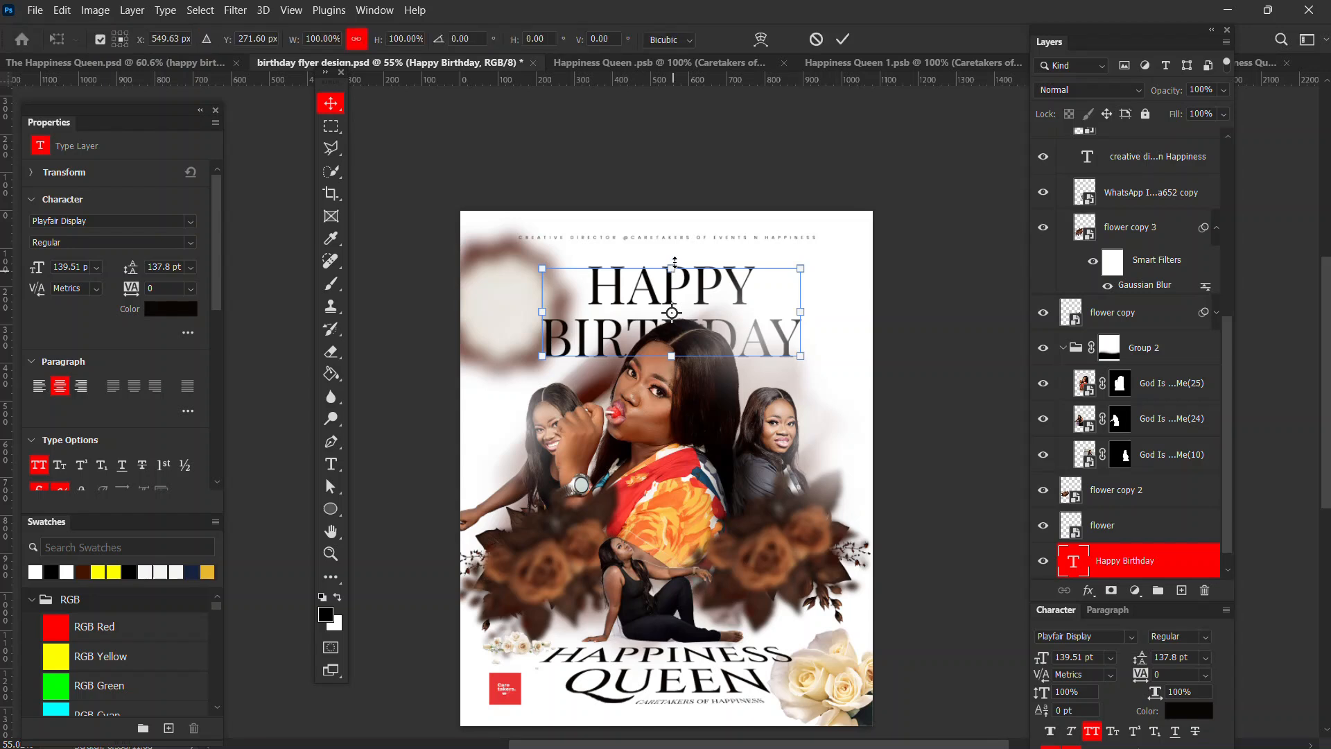
pyautogui.moveTo(675, 260); pyautogui.dragTo(676, 242)
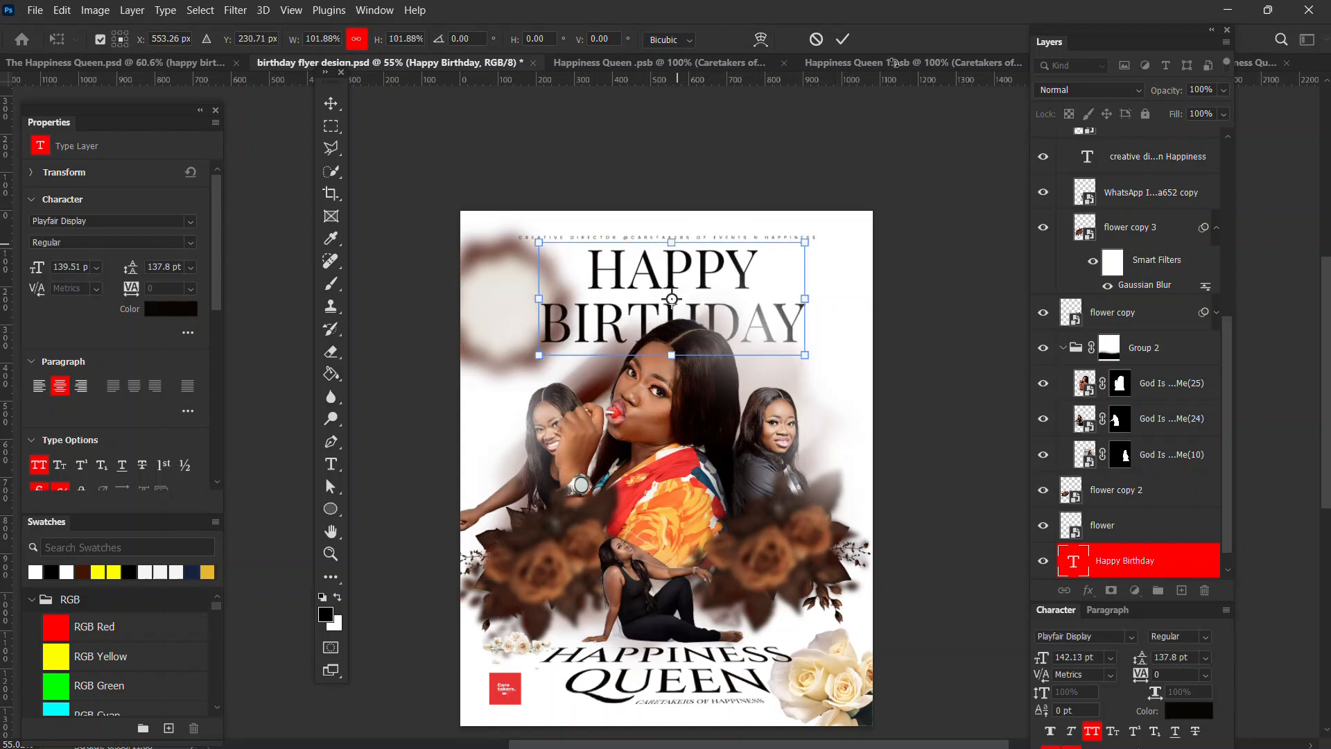
pyautogui.click(844, 43)
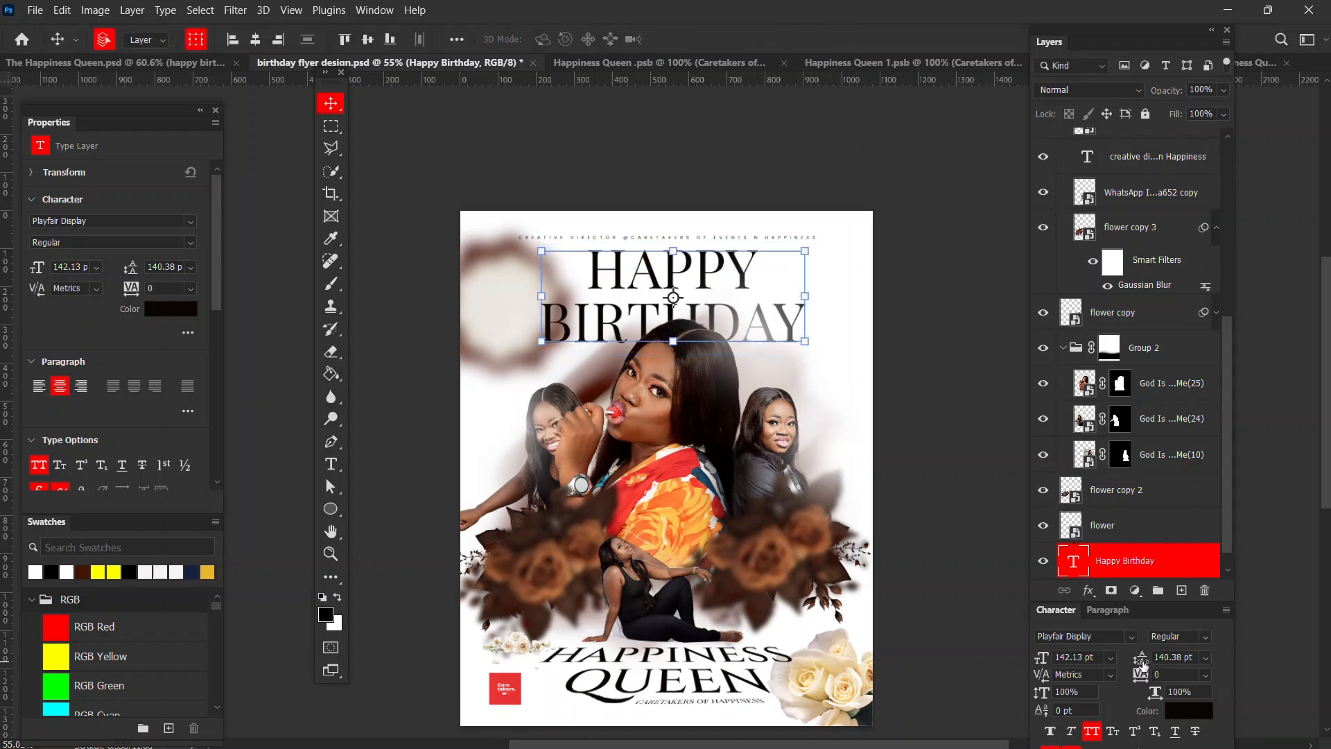
# - Set the HAPPY BIRTHDAY title's line spacing to 114 pt and nudge the title slightly down
pyautogui.moveTo(1143, 663); pyautogui.dragTo(1116, 659)
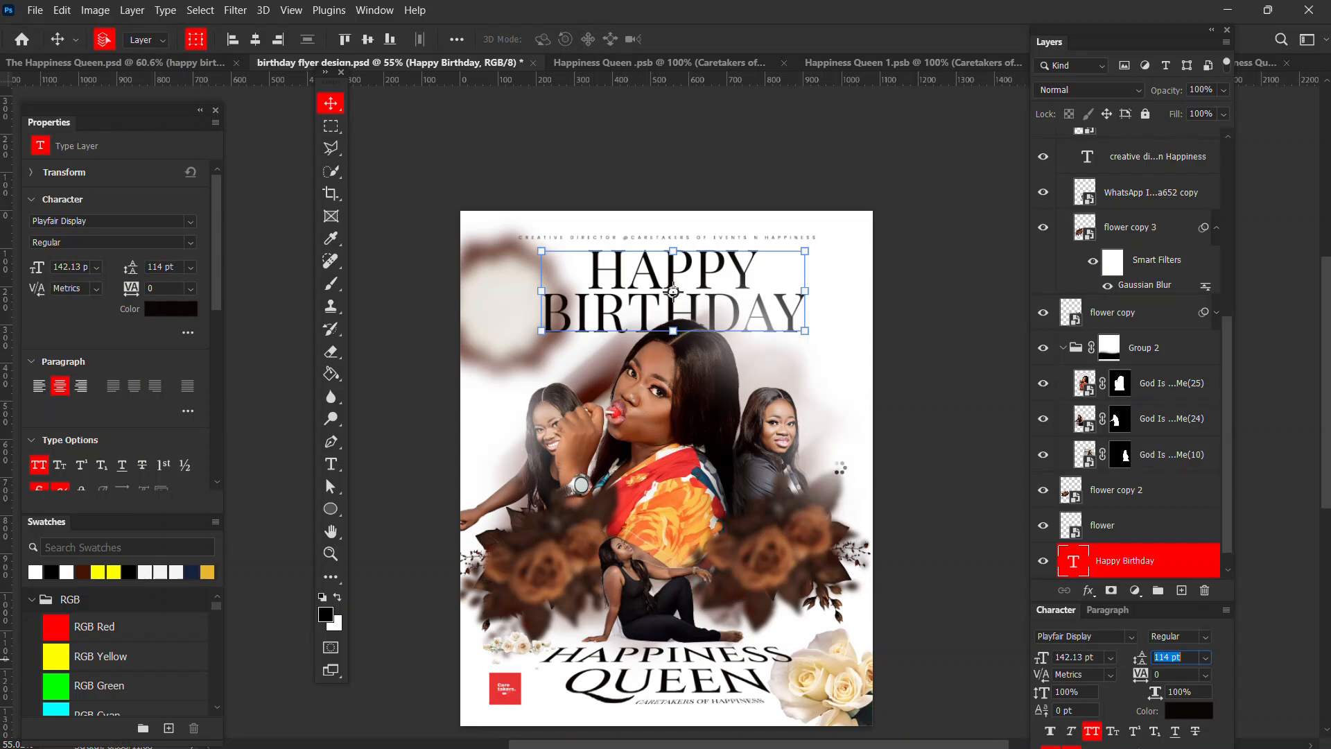
pyautogui.press('Return')
pyautogui.hotkey('shift', 'Down')
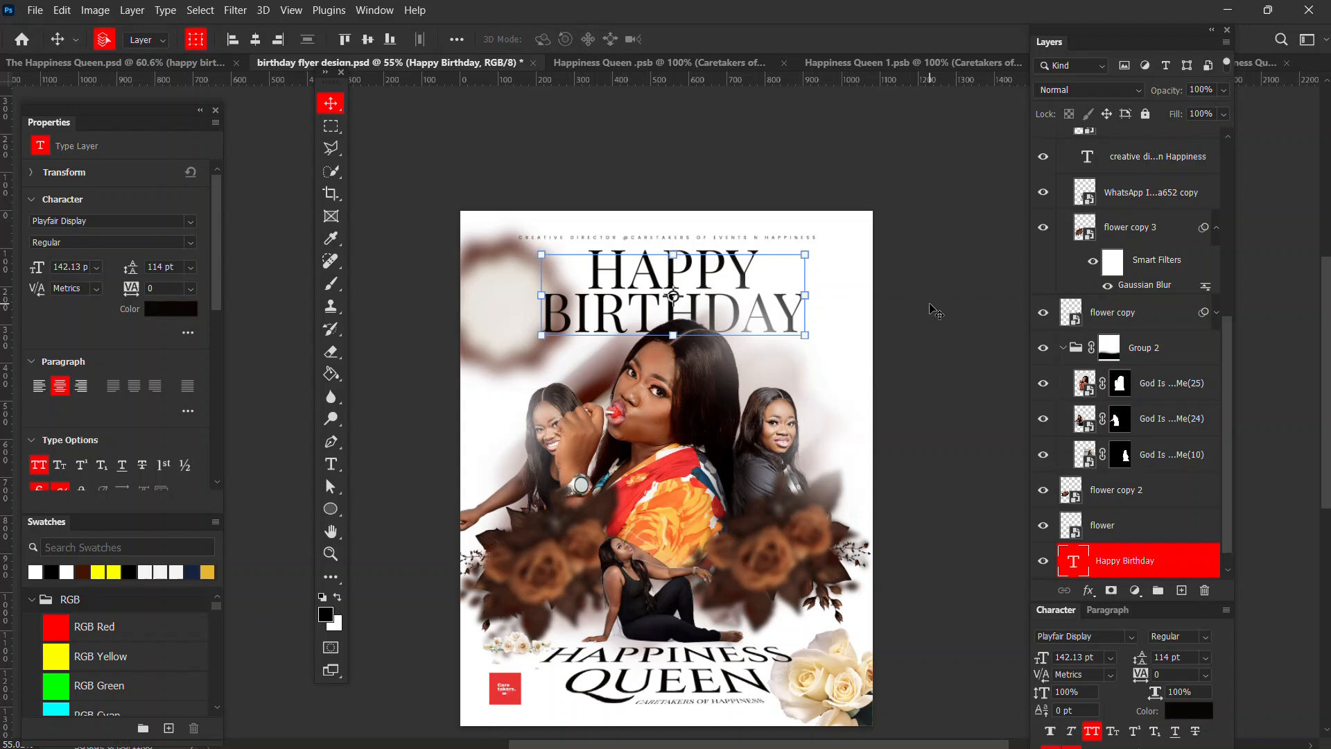
pyautogui.click(908, 463)
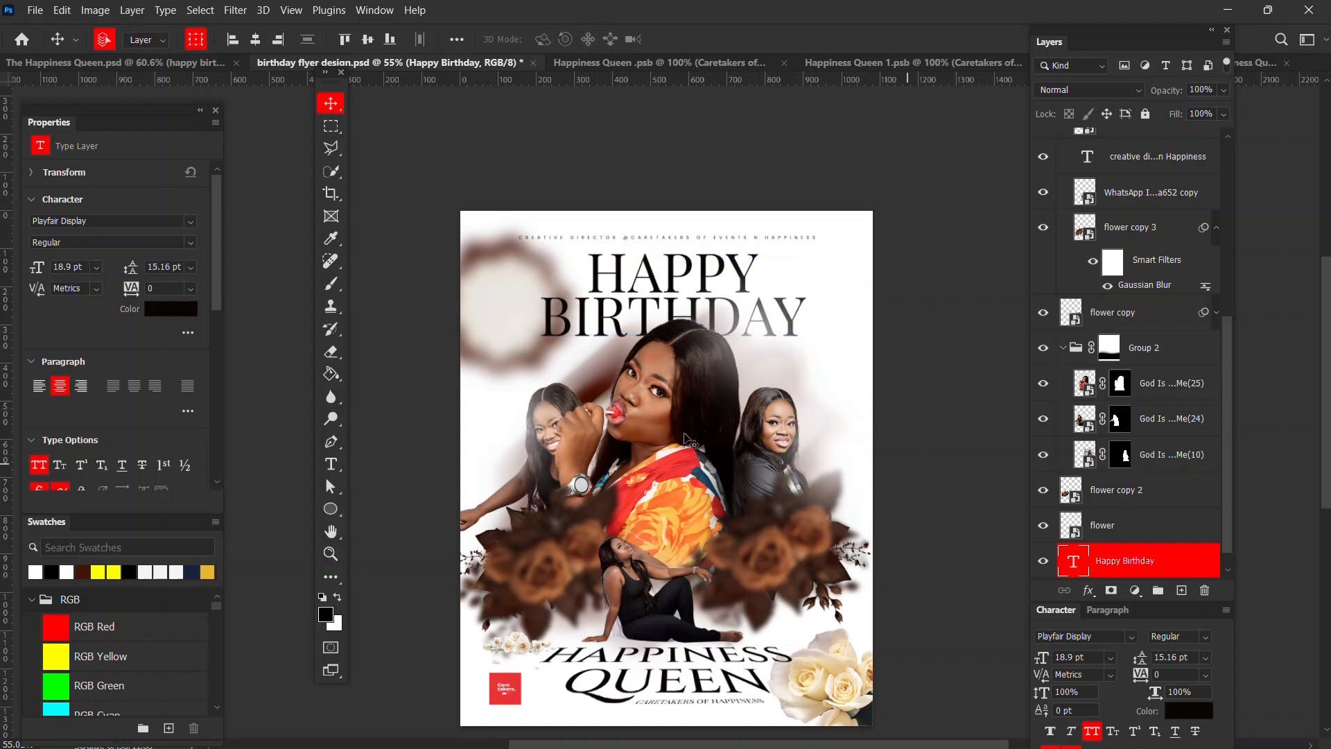
# - Shift the glow by the left-hand portrait slightly outward and copy the right-hand glow down over the white roses
pyautogui.click(519, 430)
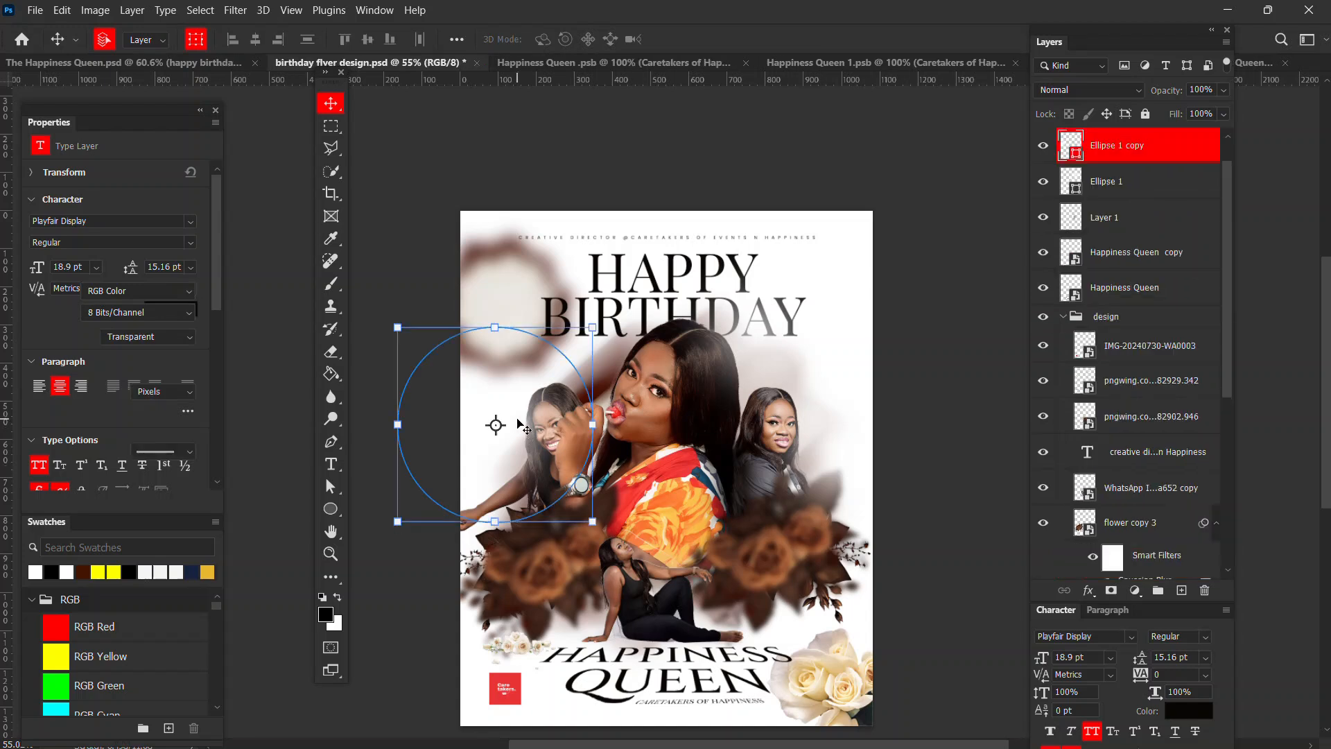
pyautogui.moveTo(519, 424); pyautogui.dragTo(501, 432)
pyautogui.click(933, 563)
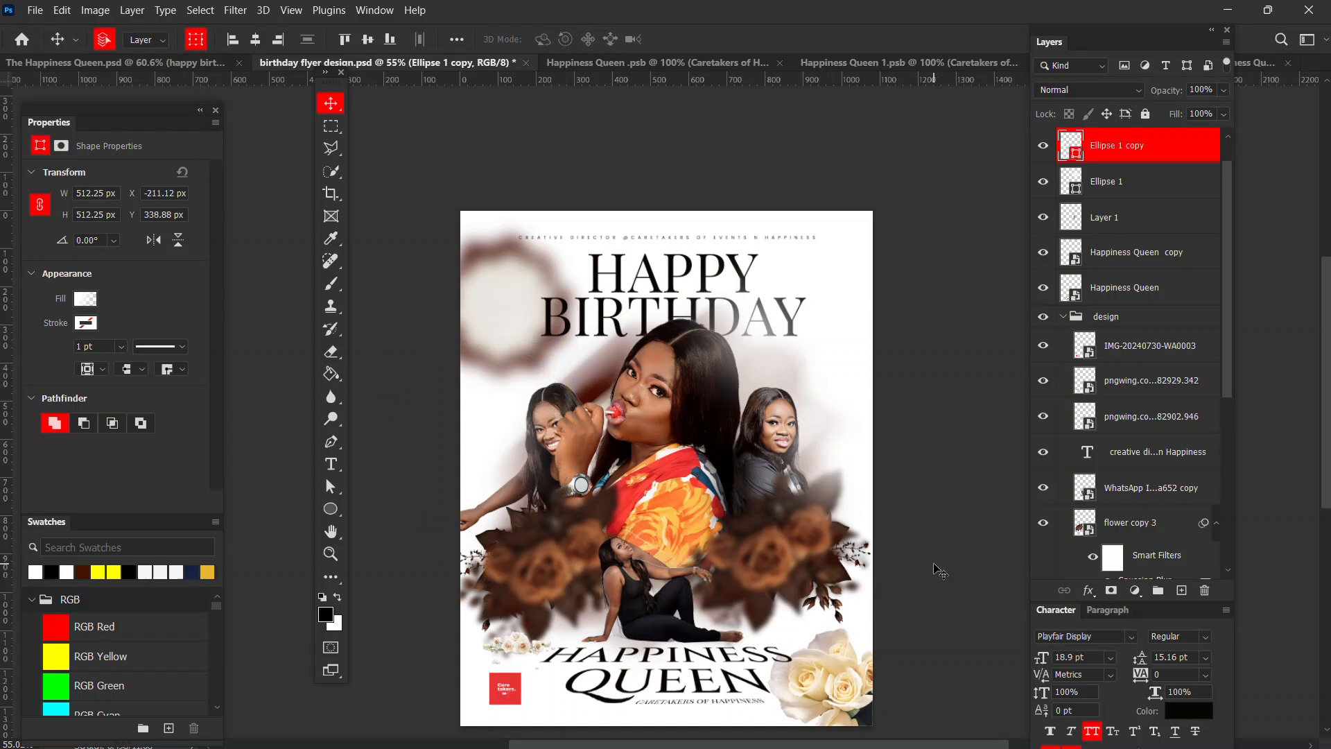
pyautogui.moveTo(833, 441); pyautogui.dragTo(848, 624)
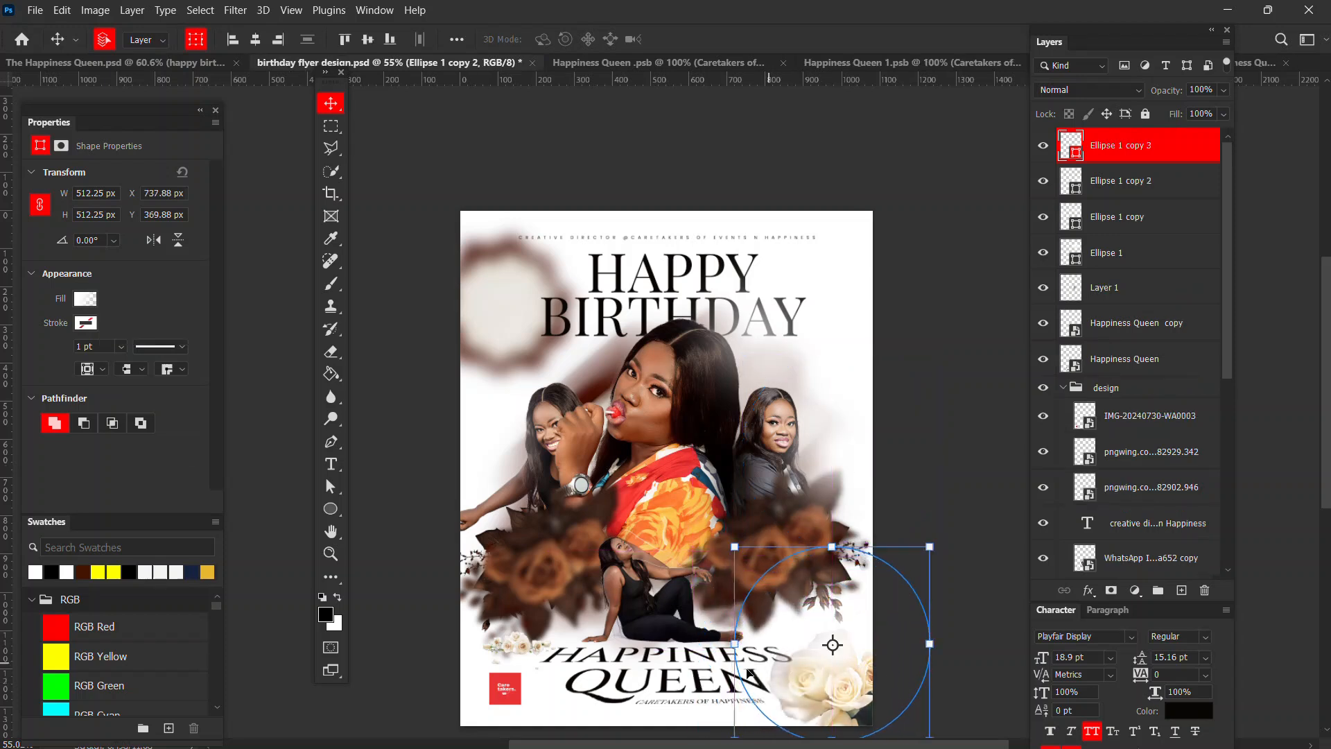
# - Move both HAPPINESS QUEEN title layers beneath the Happy Birthday text, just above the background group
pyautogui.click(650, 658)
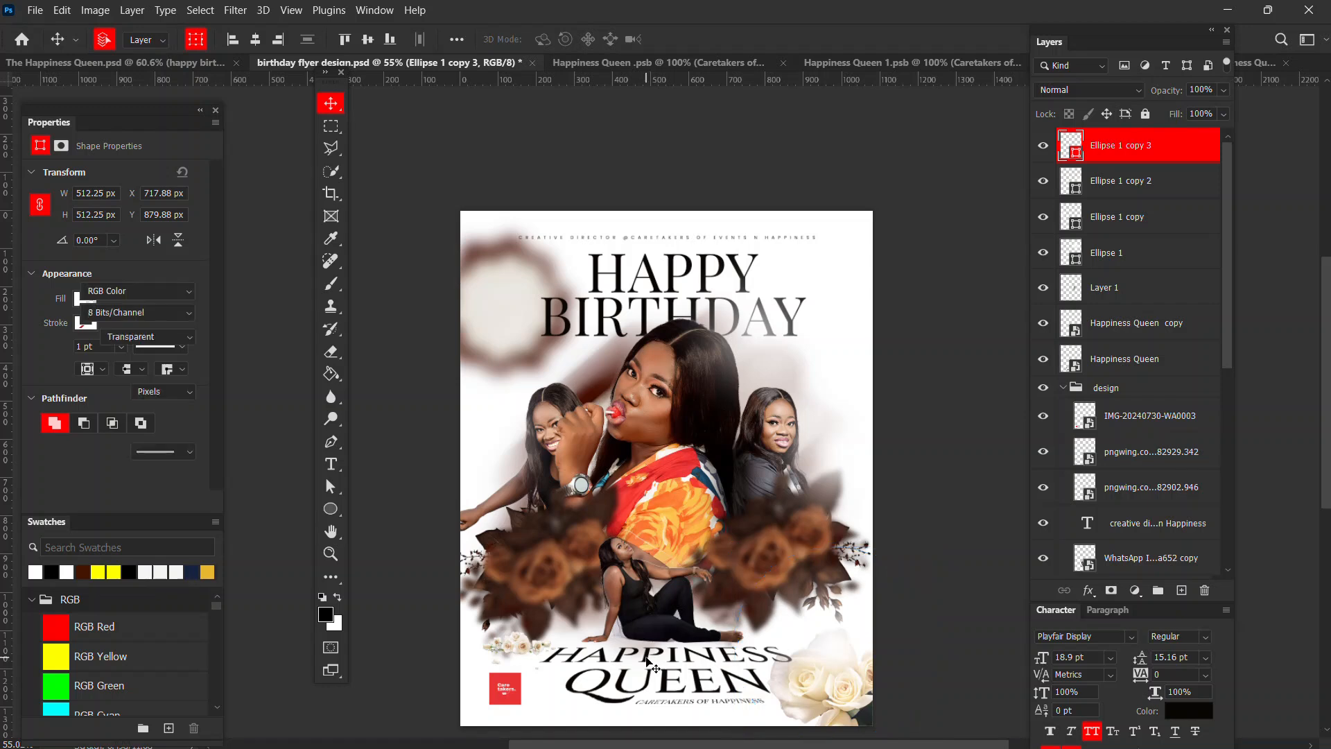
pyautogui.click(652, 667)
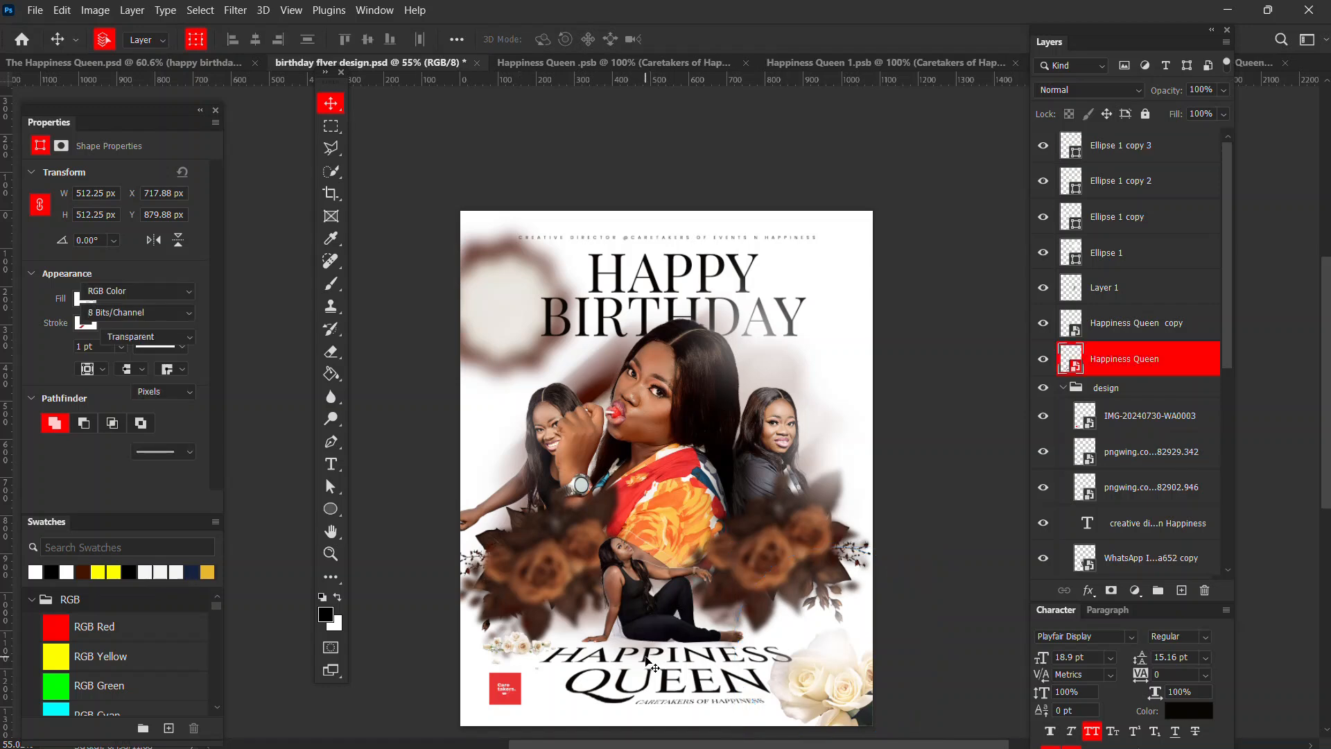
pyautogui.keyDown('shift'); pyautogui.click(1147, 324); pyautogui.keyUp('shift')
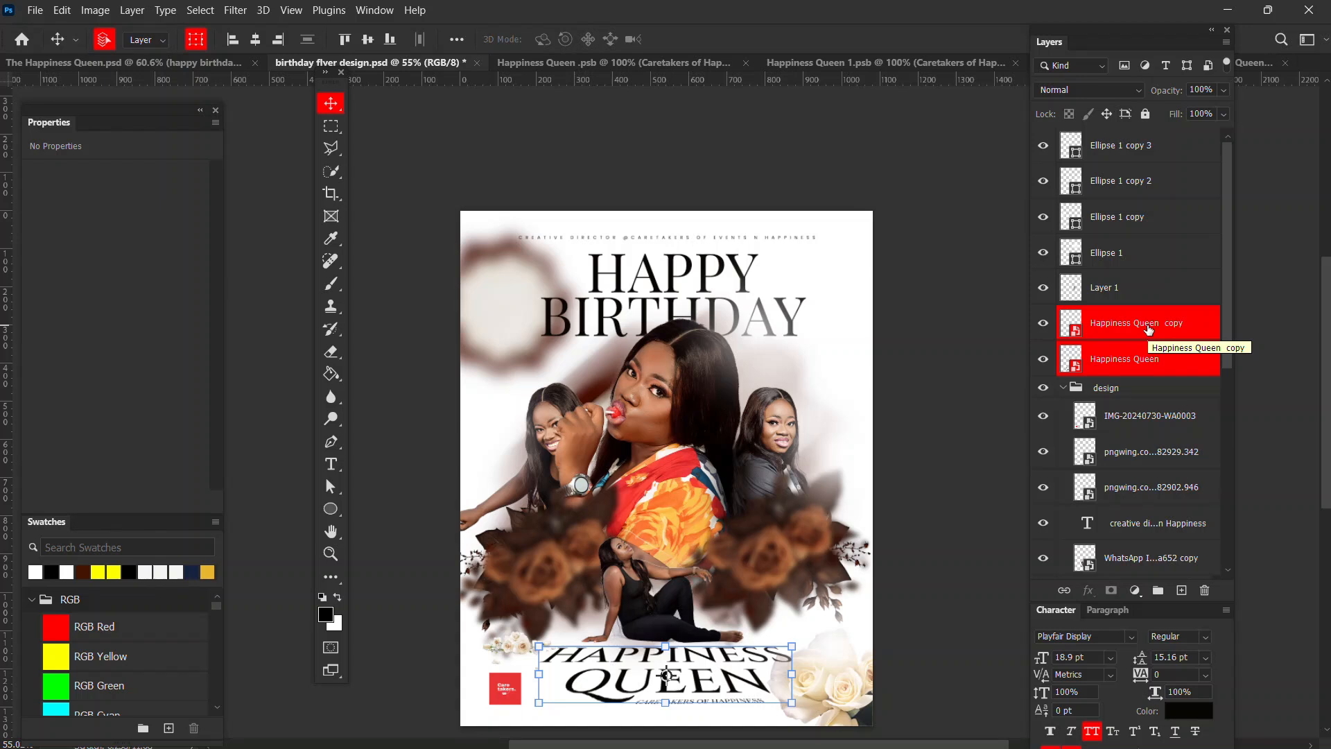
pyautogui.hotkey('ctrl', 'shift', '[')
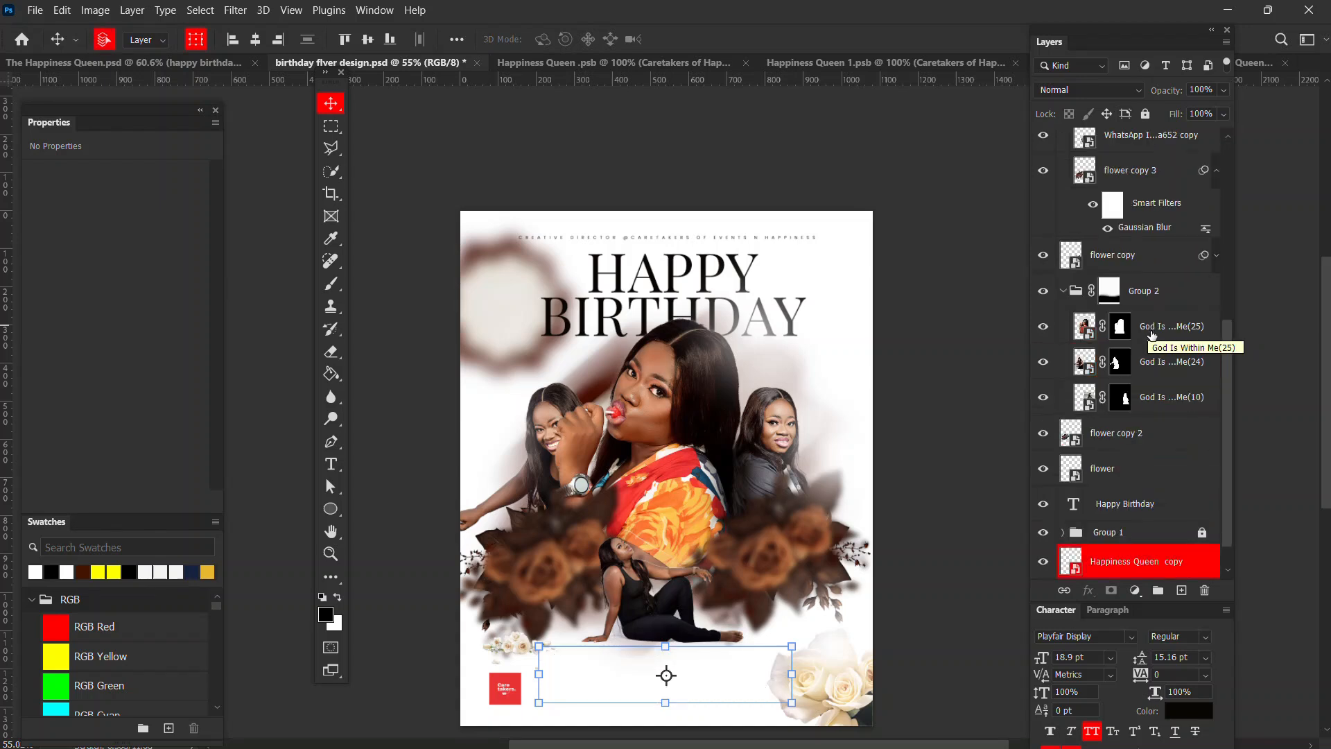
pyautogui.moveTo(1146, 563); pyautogui.dragTo(1147, 524)
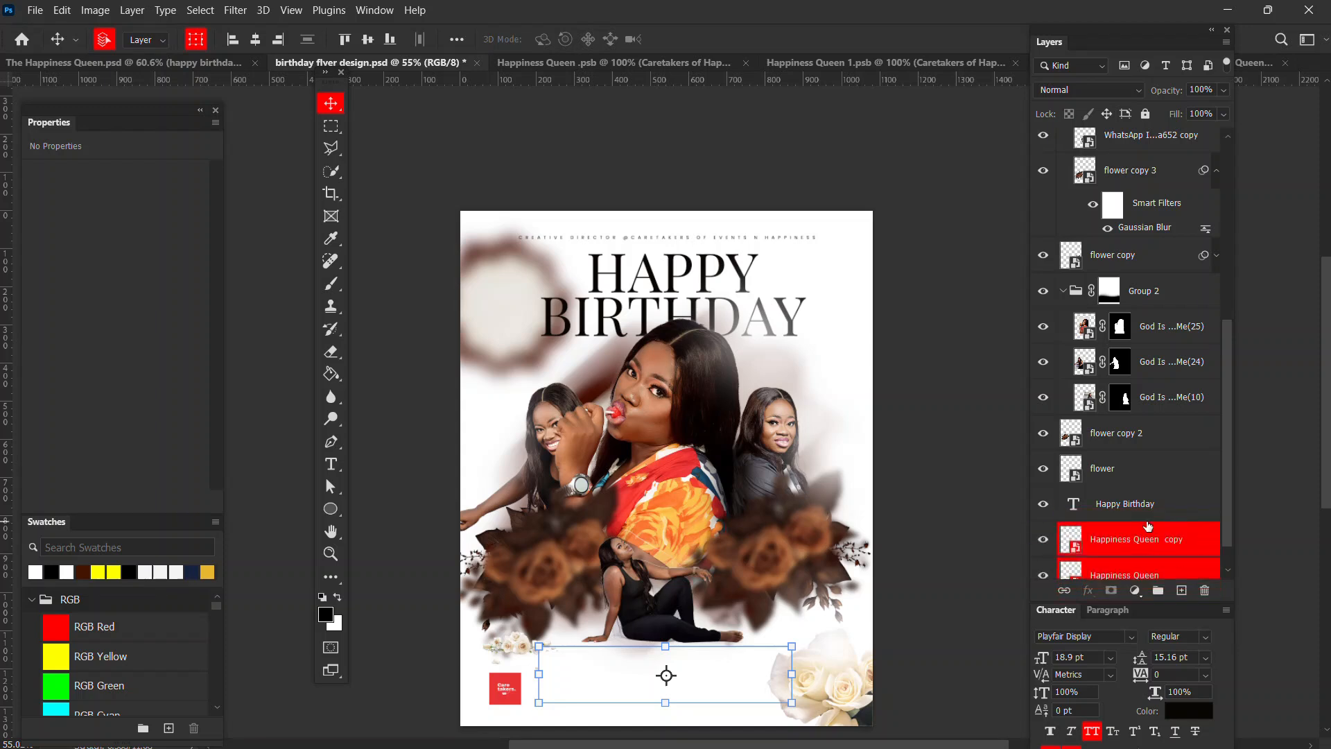
pyautogui.click(912, 665)
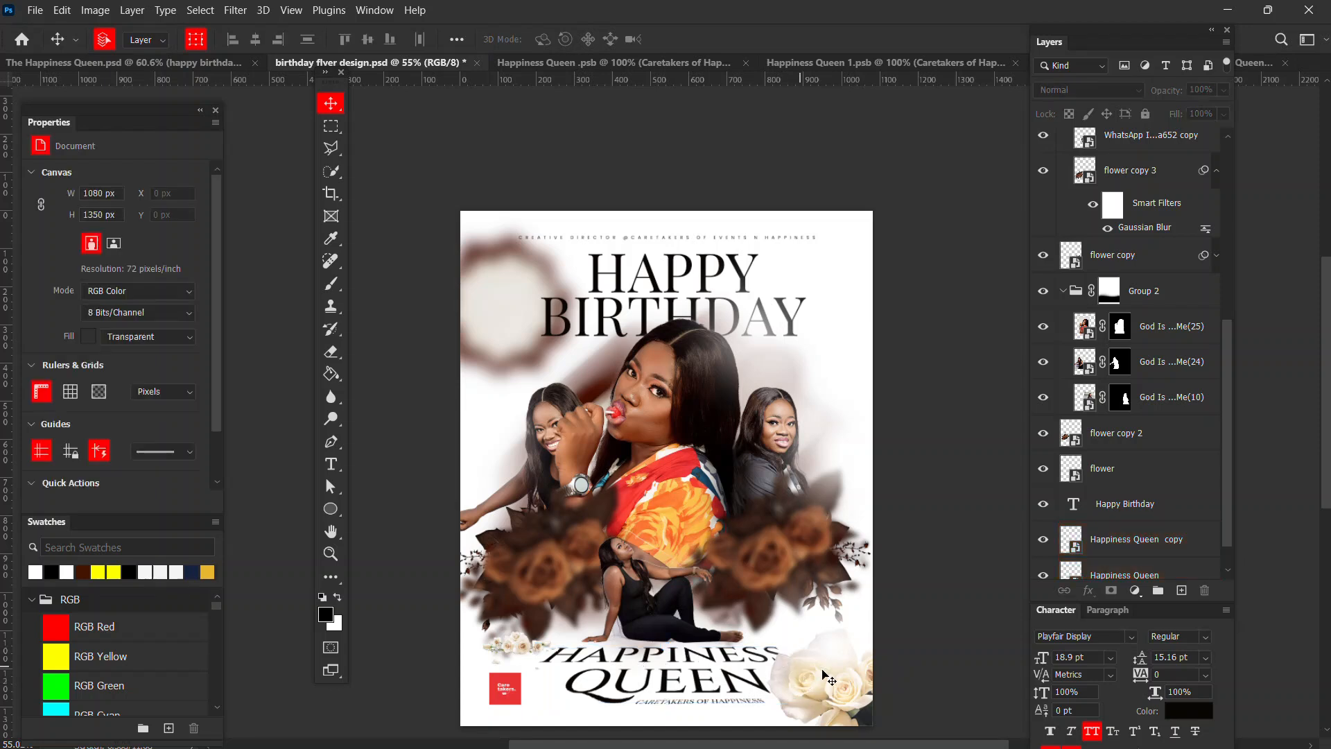
# - Unlock the background group, shift its blurred ring partly off the poster's left edge and move the motion-blurred streak to the right side
pyautogui.scroll(-2, 775, 425)
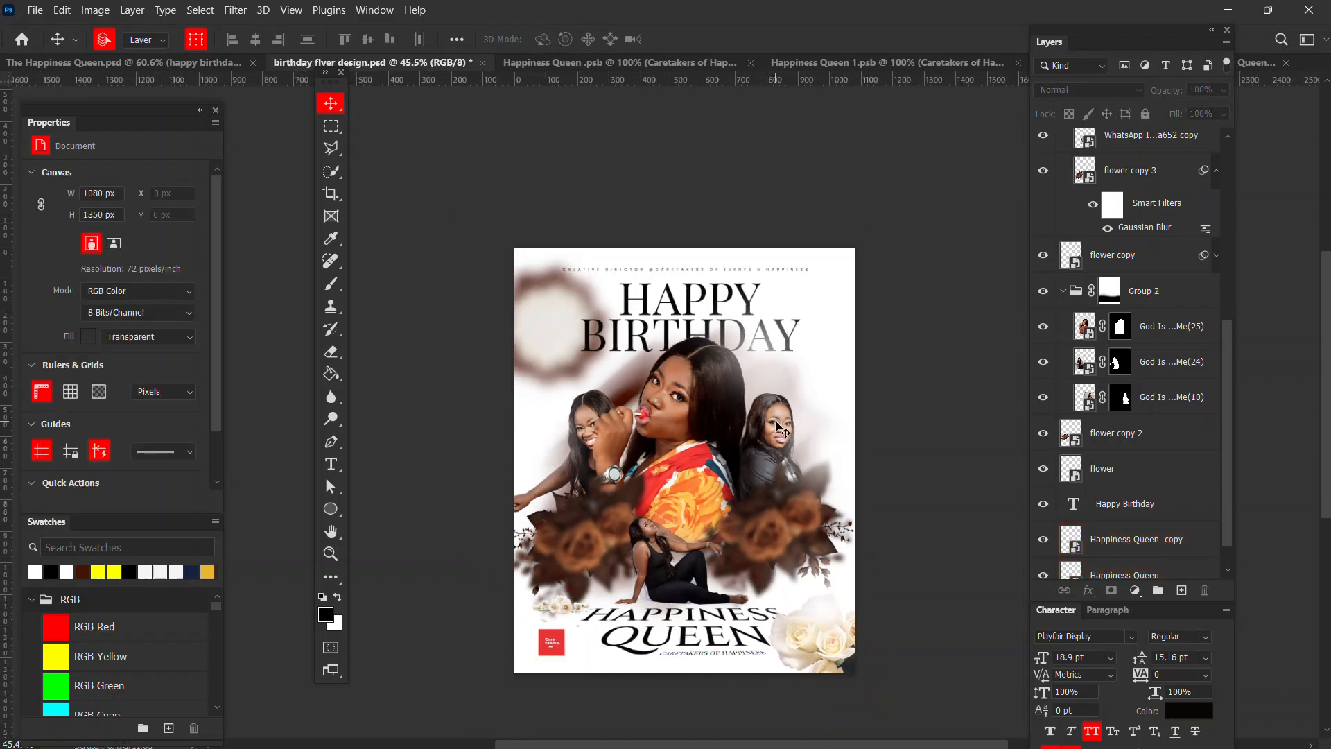
pyautogui.scroll(-1, 784, 402)
pyautogui.scroll(3, 676, 412)
pyautogui.moveTo(765, 416); pyautogui.dragTo(739, 414)
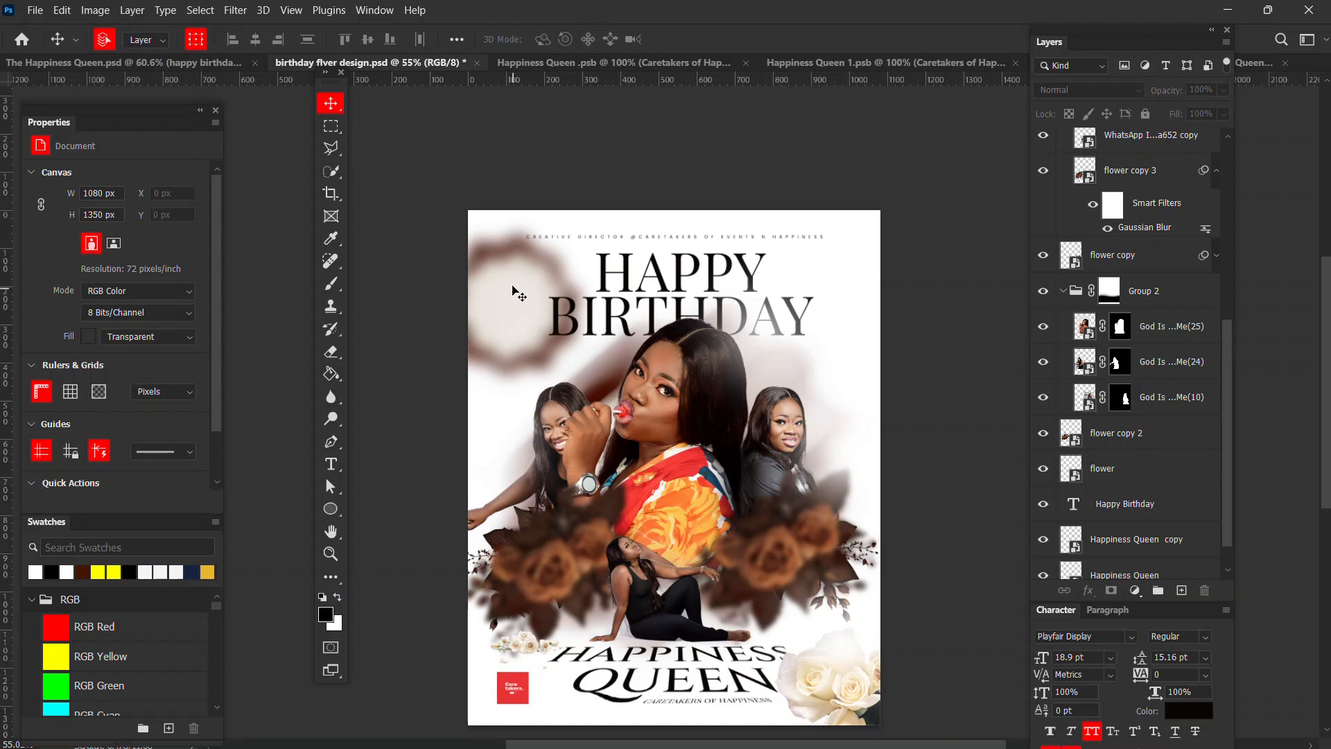
pyautogui.scroll(-1, 1180, 229)
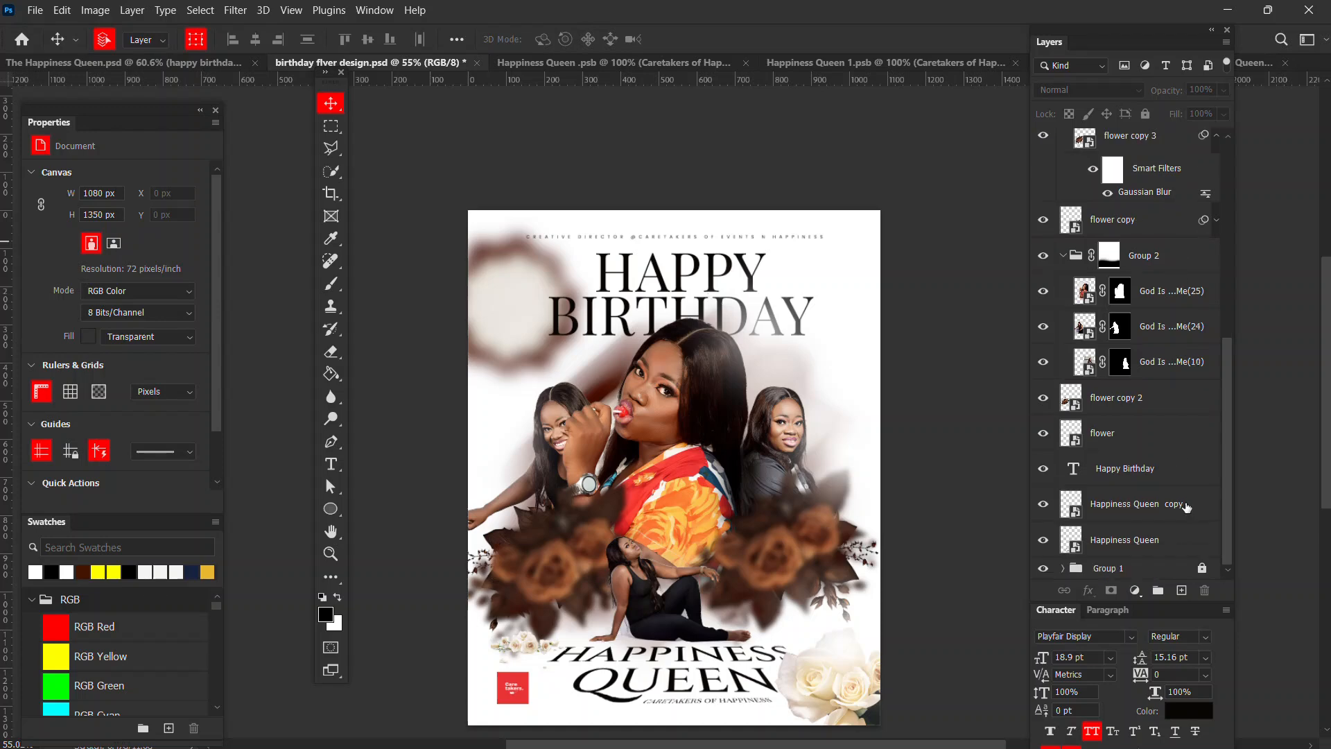
pyautogui.click(1047, 568)
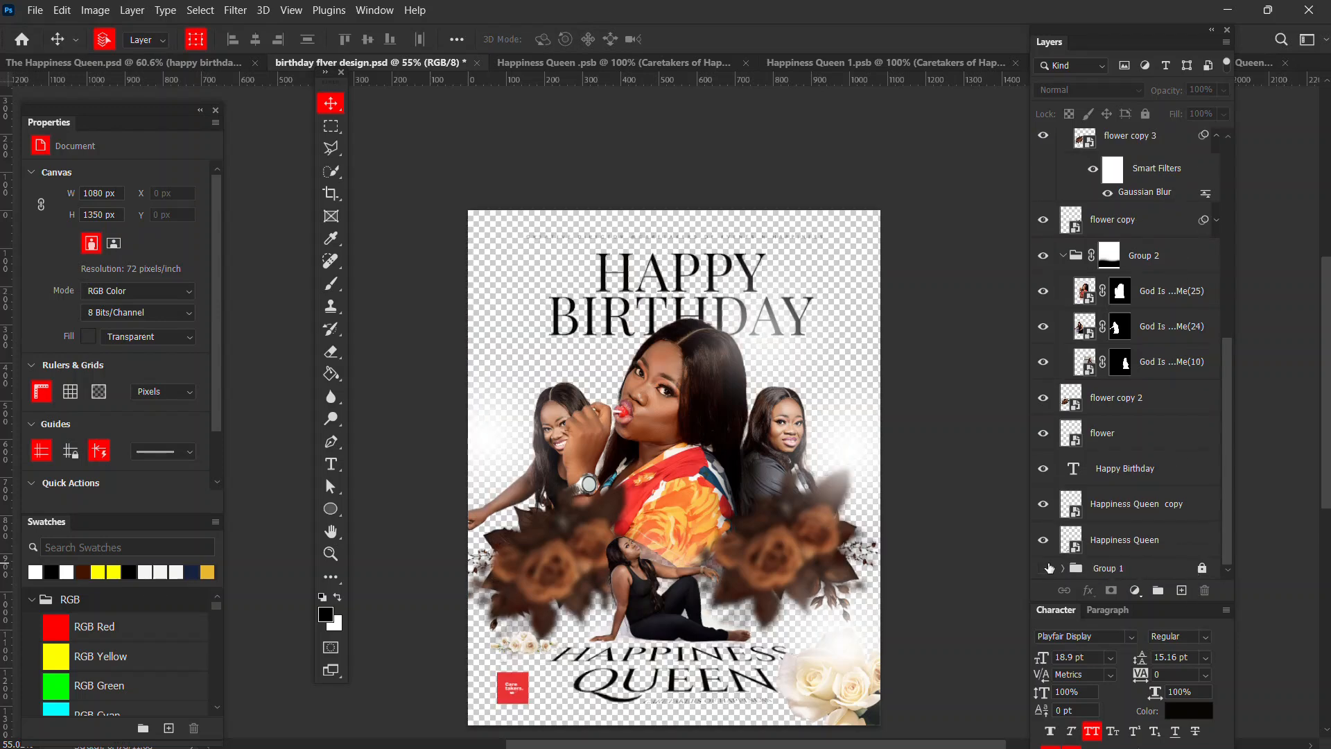
pyautogui.click(1202, 571)
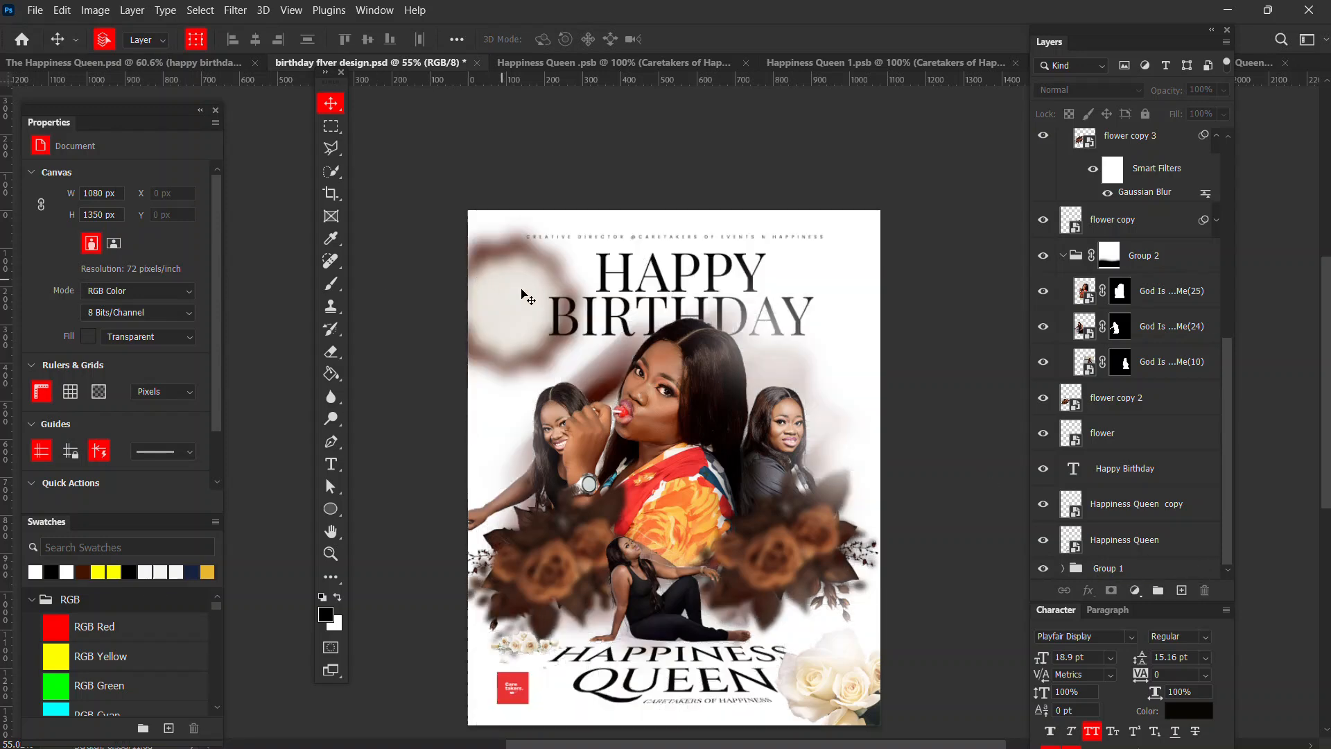
pyautogui.moveTo(522, 295); pyautogui.dragTo(468, 321)
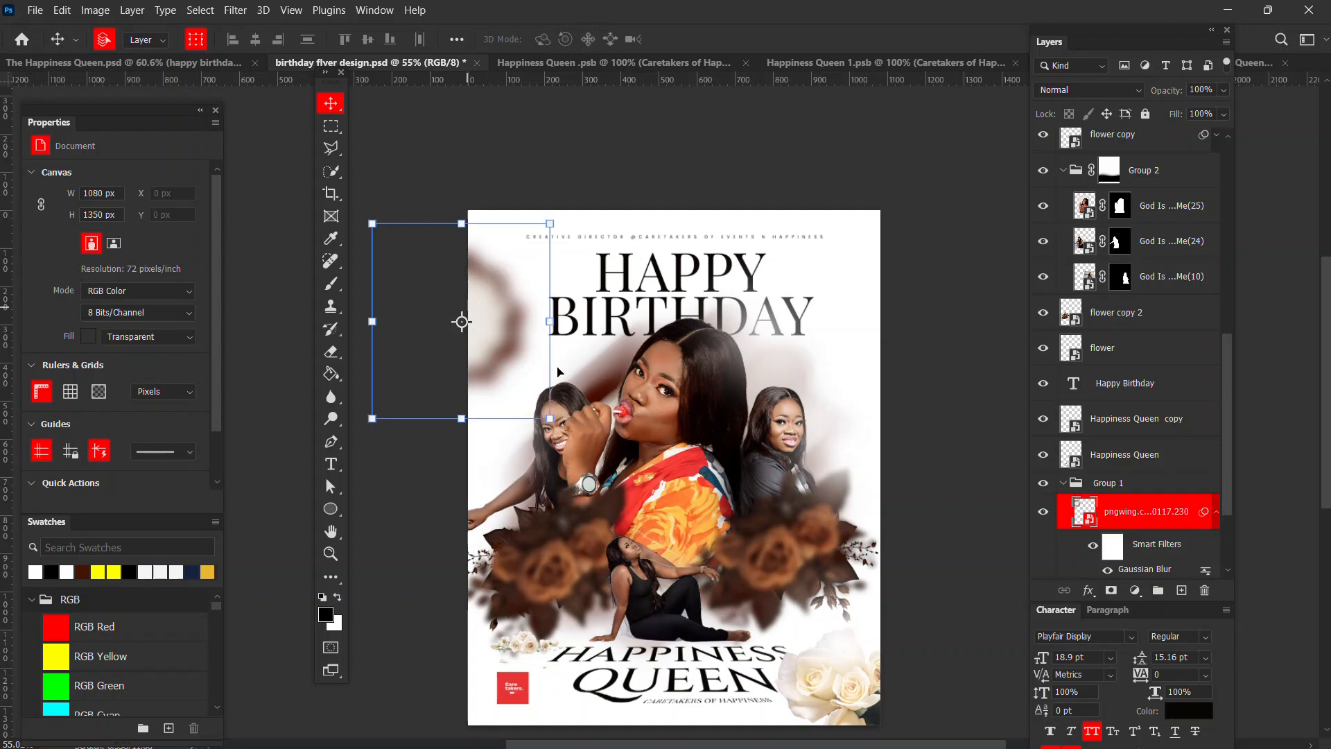
pyautogui.moveTo(610, 381); pyautogui.dragTo(827, 400)
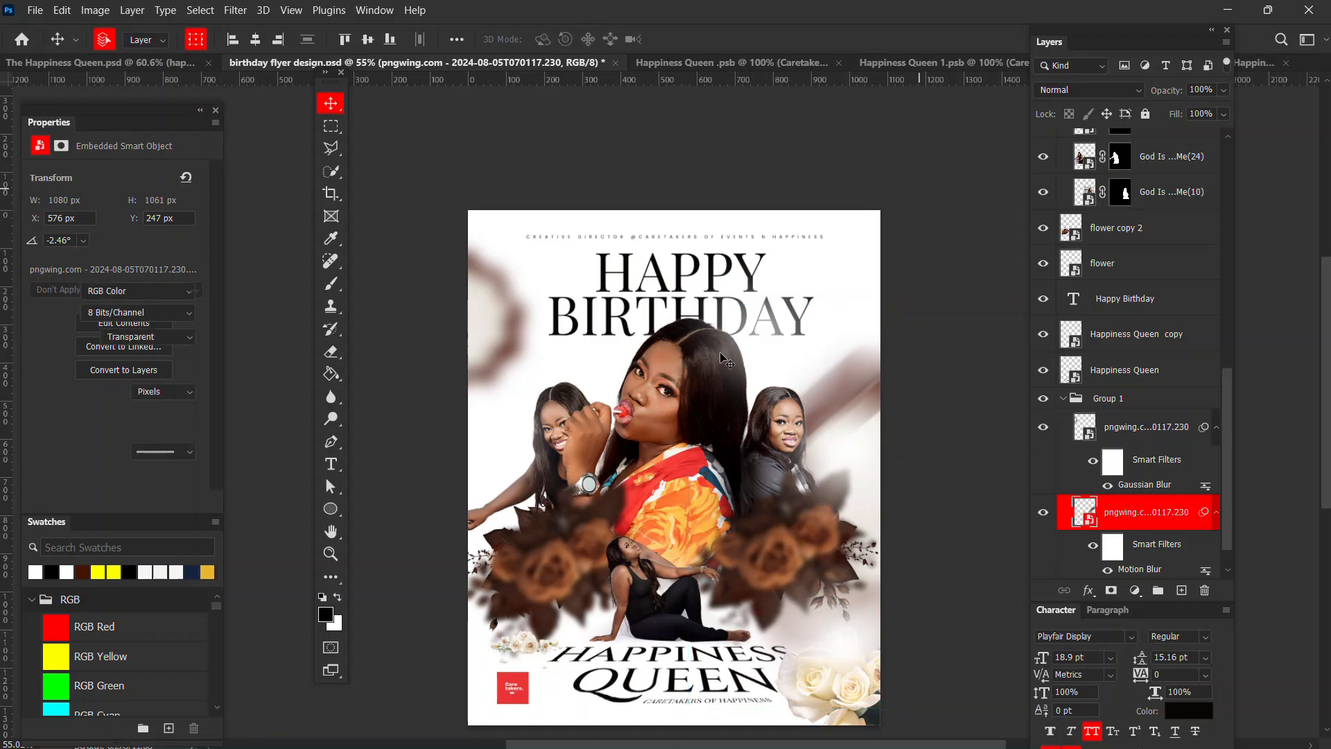
# - Shift the glow over the white roses up and outward, and lower the roses further into the poster's bottom-right corner
pyautogui.scroll(-1, 724, 357)
pyautogui.scroll(3, 723, 357)
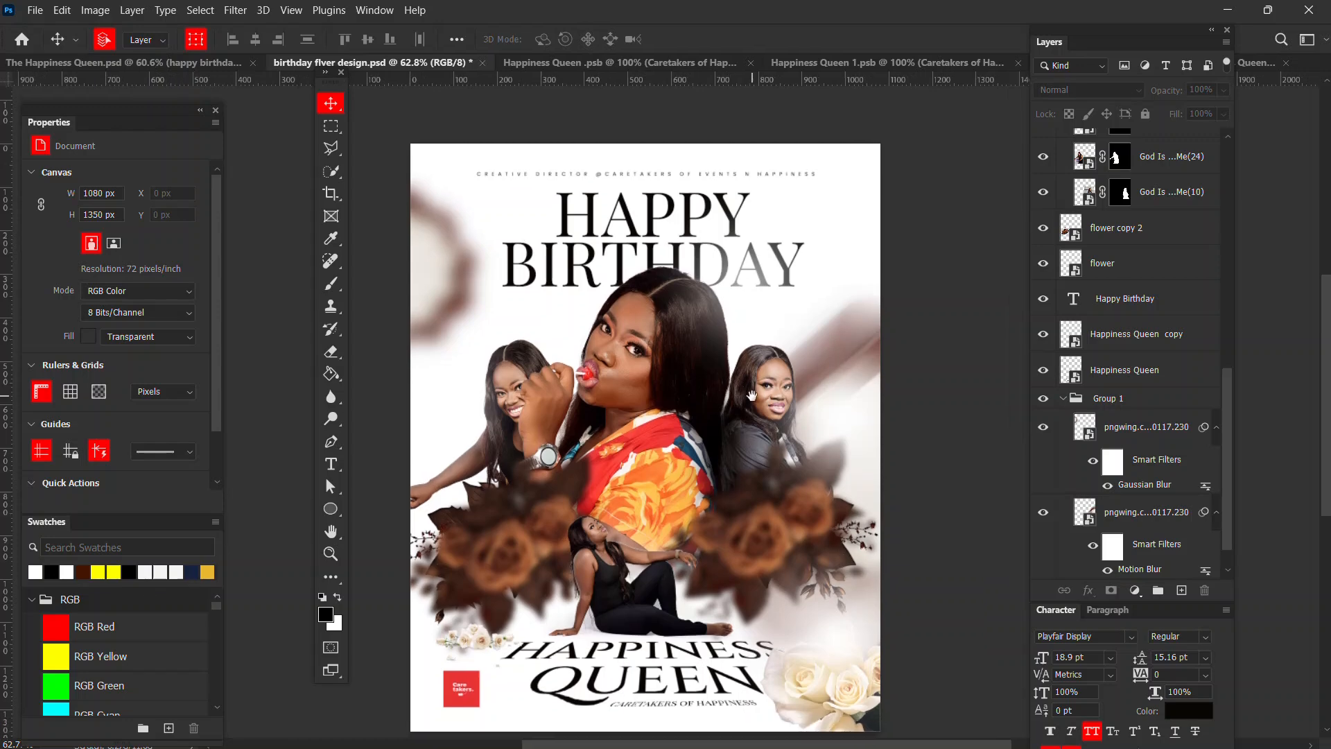
pyautogui.scroll(-2, 756, 400)
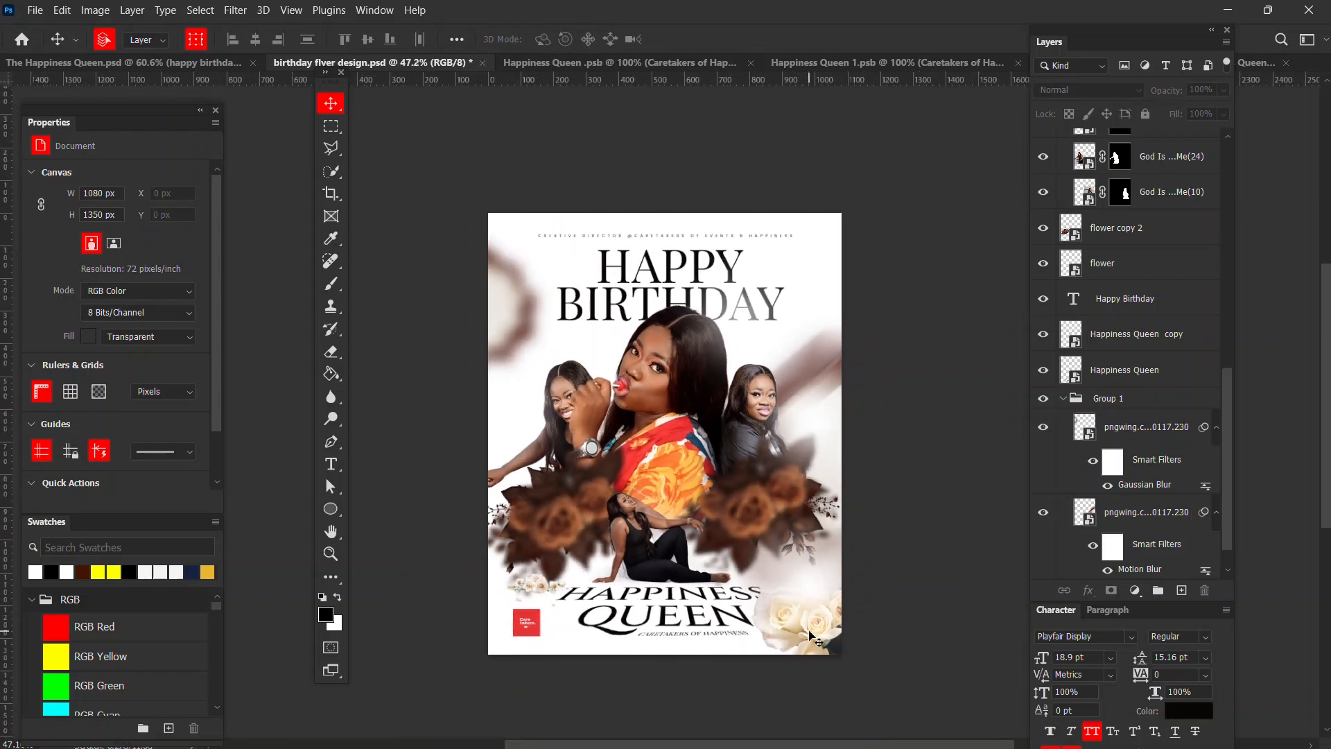
pyautogui.moveTo(813, 637); pyautogui.dragTo(829, 607)
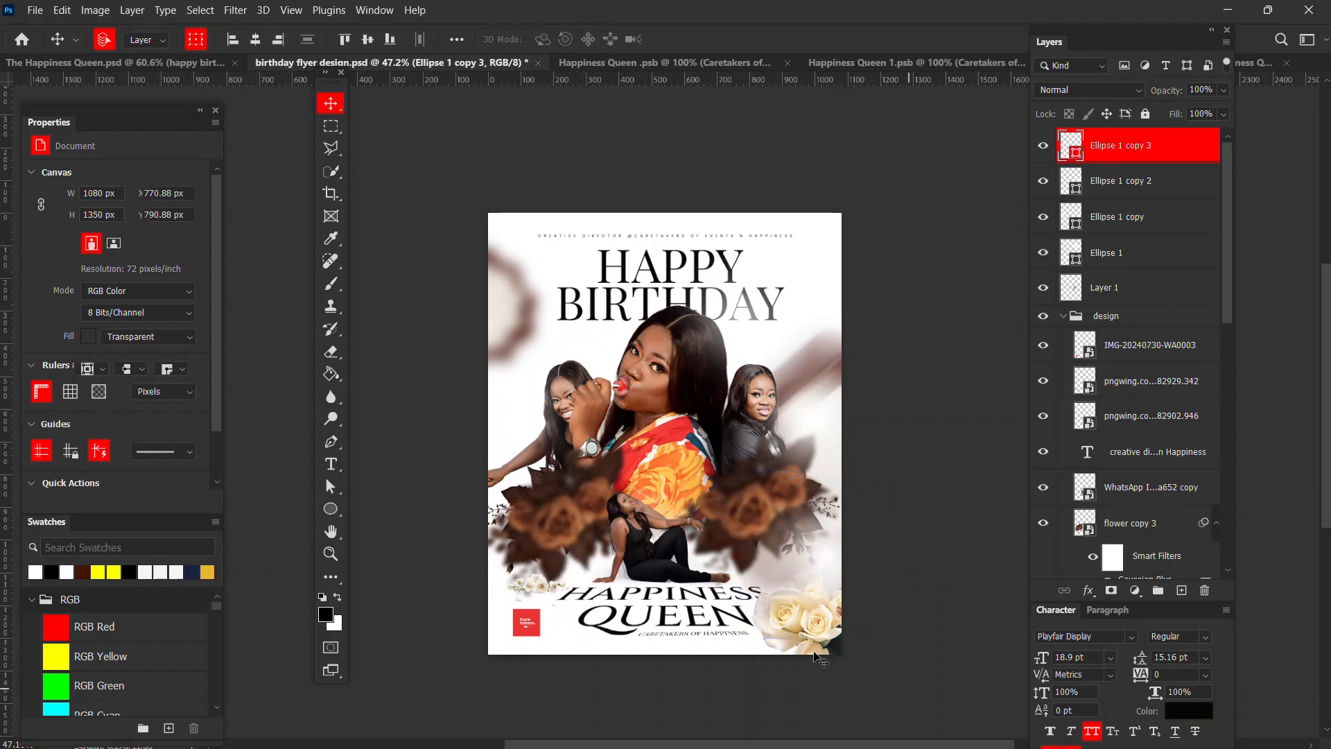
pyautogui.moveTo(824, 646); pyautogui.dragTo(787, 666)
pyautogui.click(926, 372)
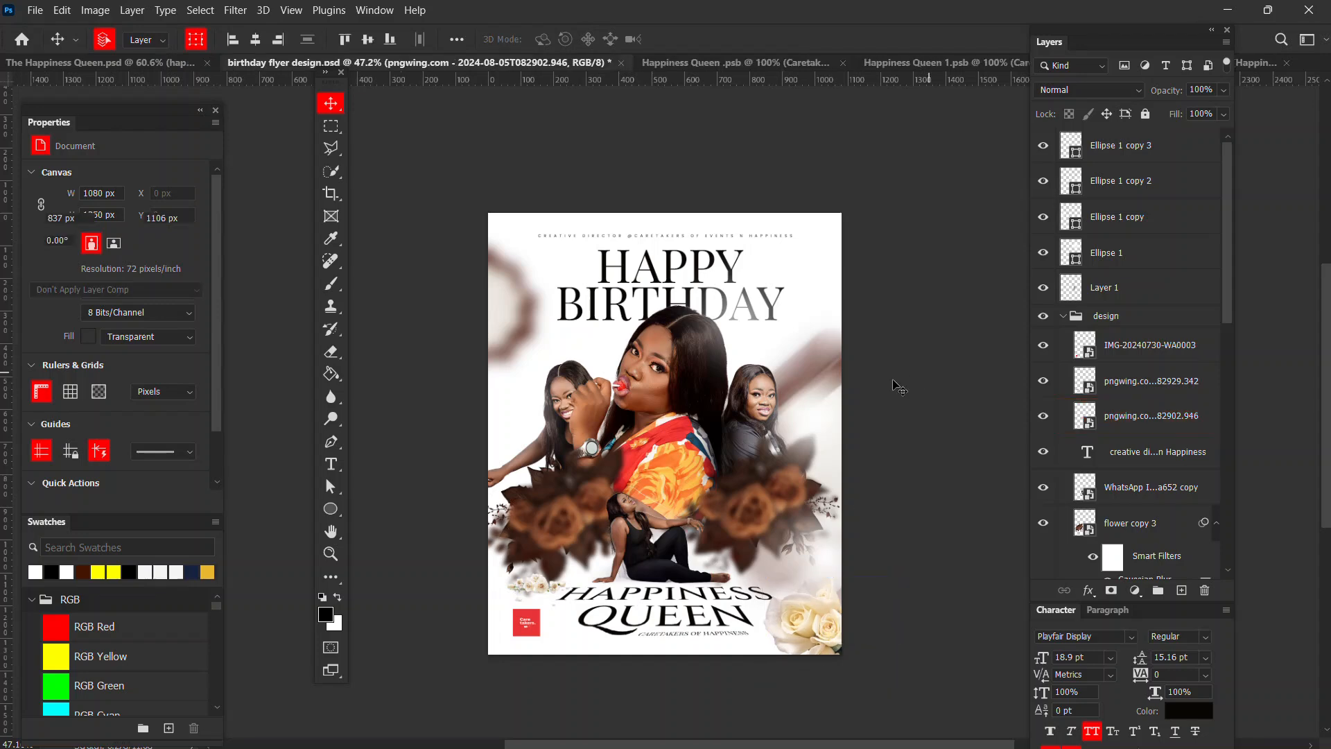
# - Group the four white glow ellipses and toggle the group's visibility to compare the poster with and without them
pyautogui.scroll(-2, 798, 393)
pyautogui.scroll(3, 721, 439)
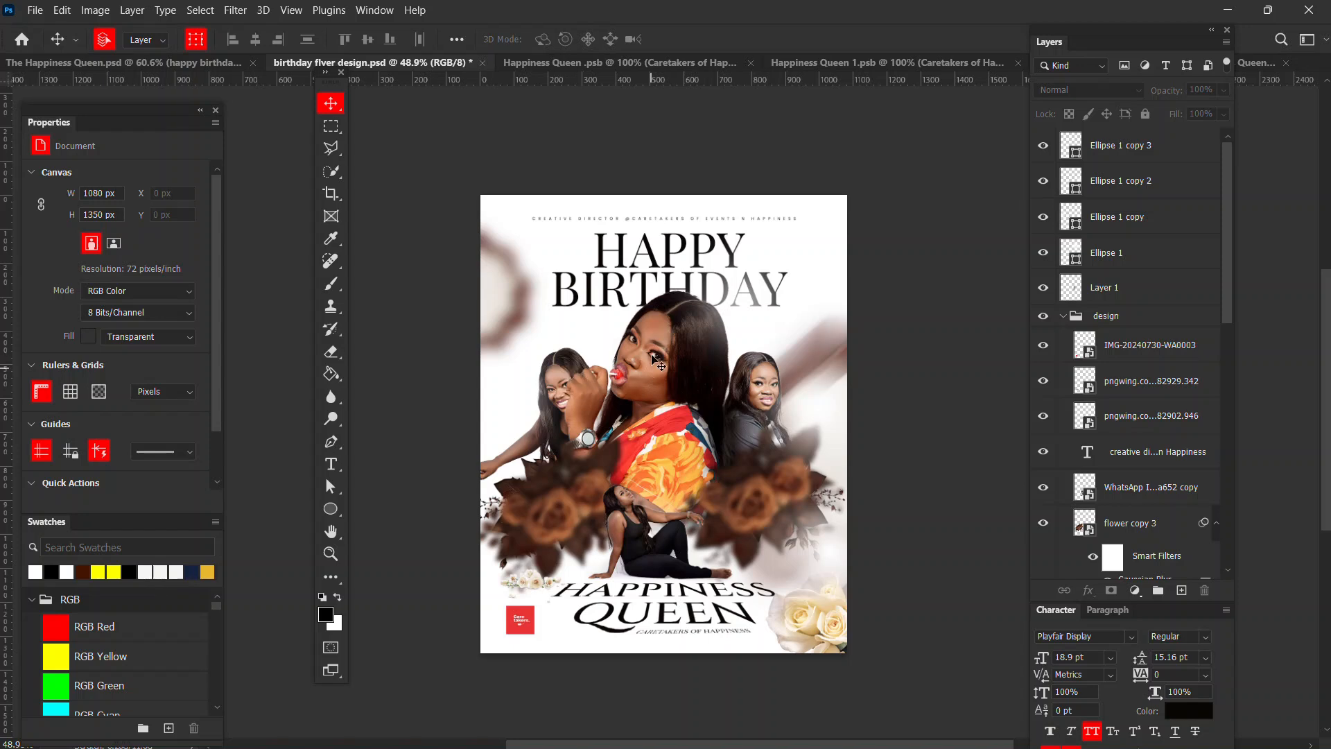
pyautogui.click(1123, 291)
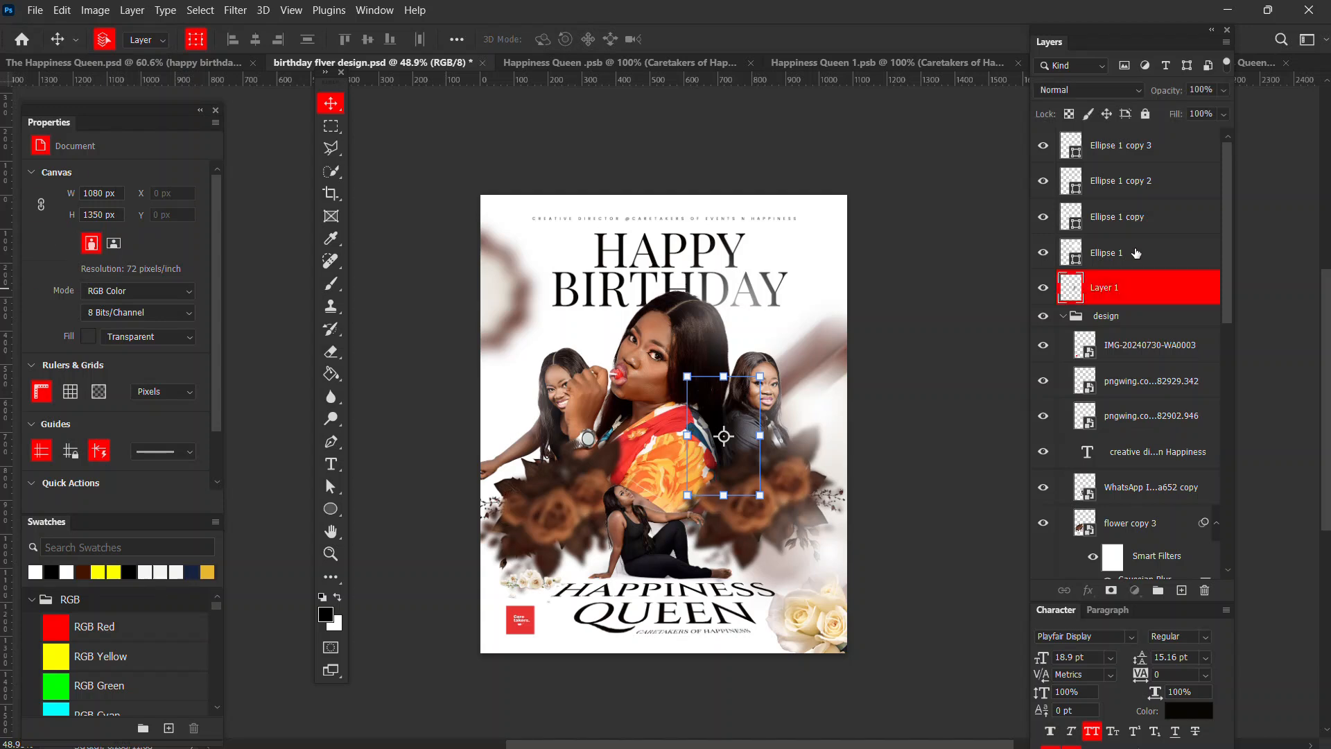
pyautogui.click(1149, 252)
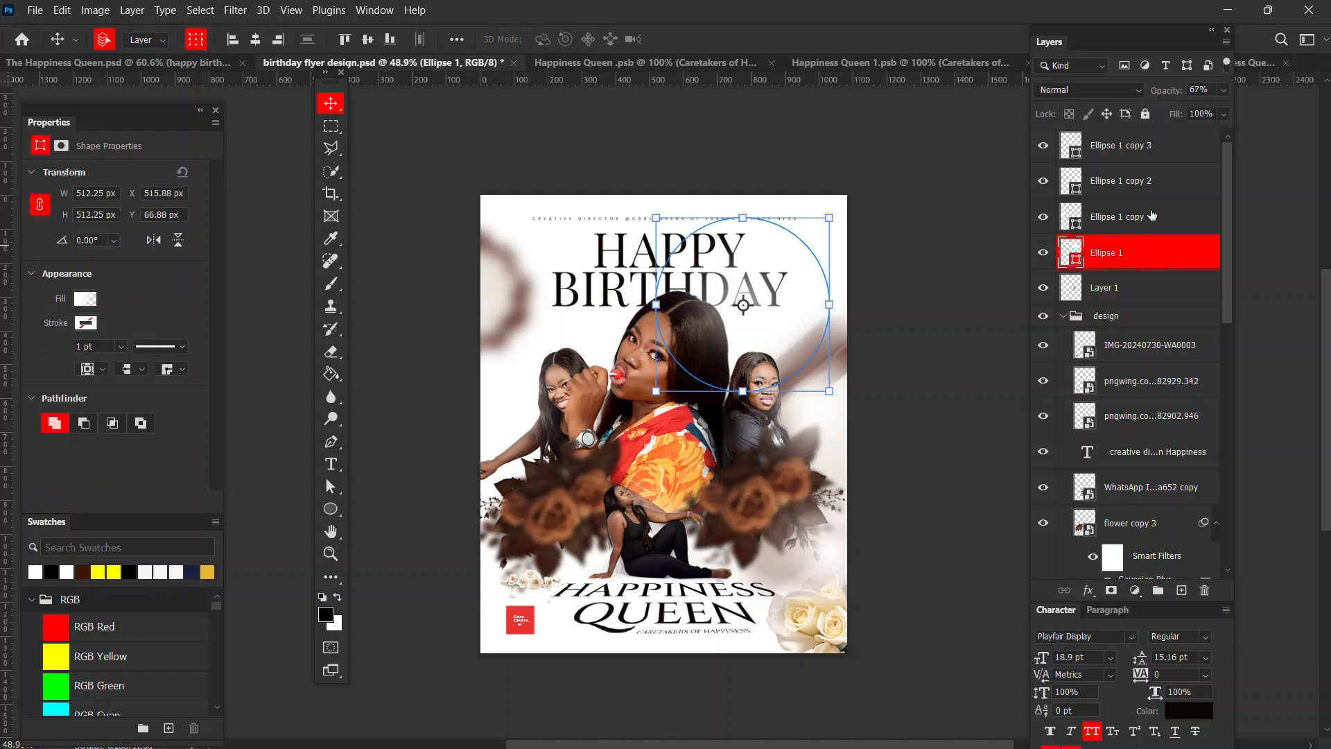
pyautogui.keyDown('shift'); pyautogui.click(1151, 153); pyautogui.keyUp('shift')
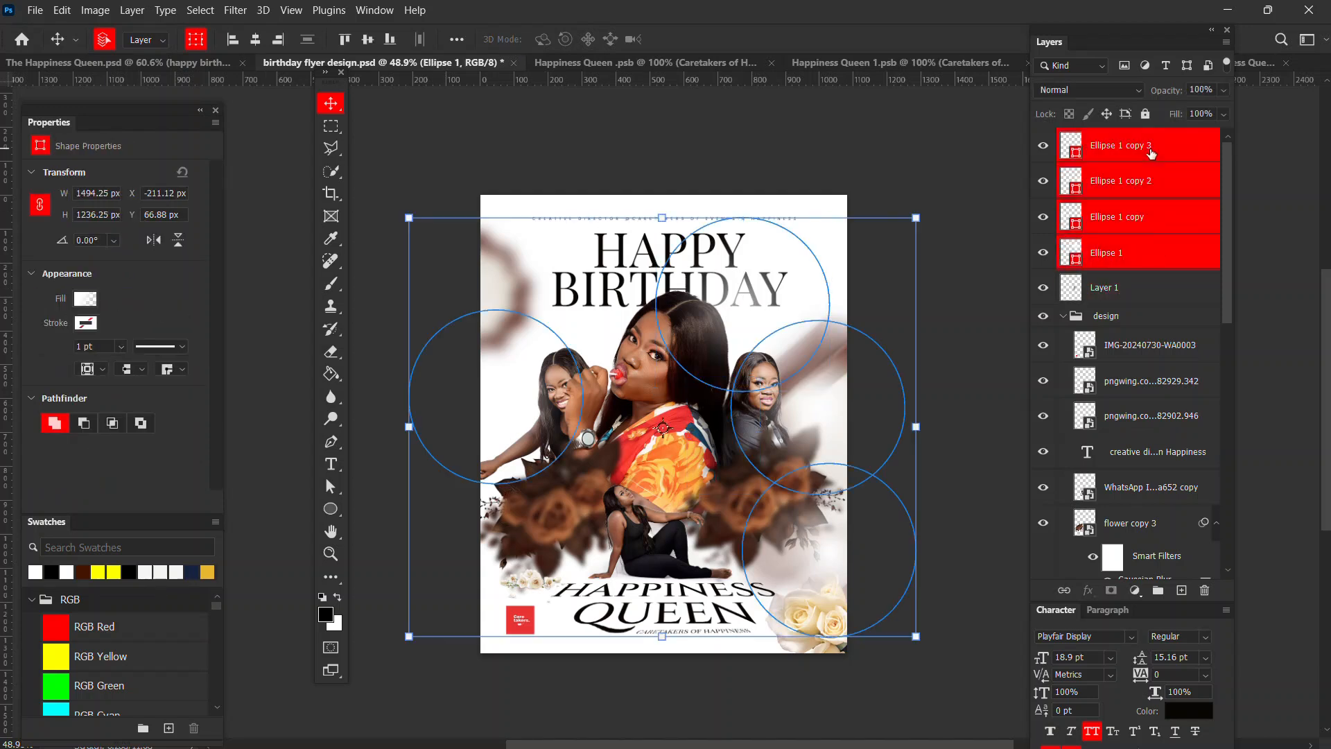
pyautogui.hotkey('ctrl', 'g')
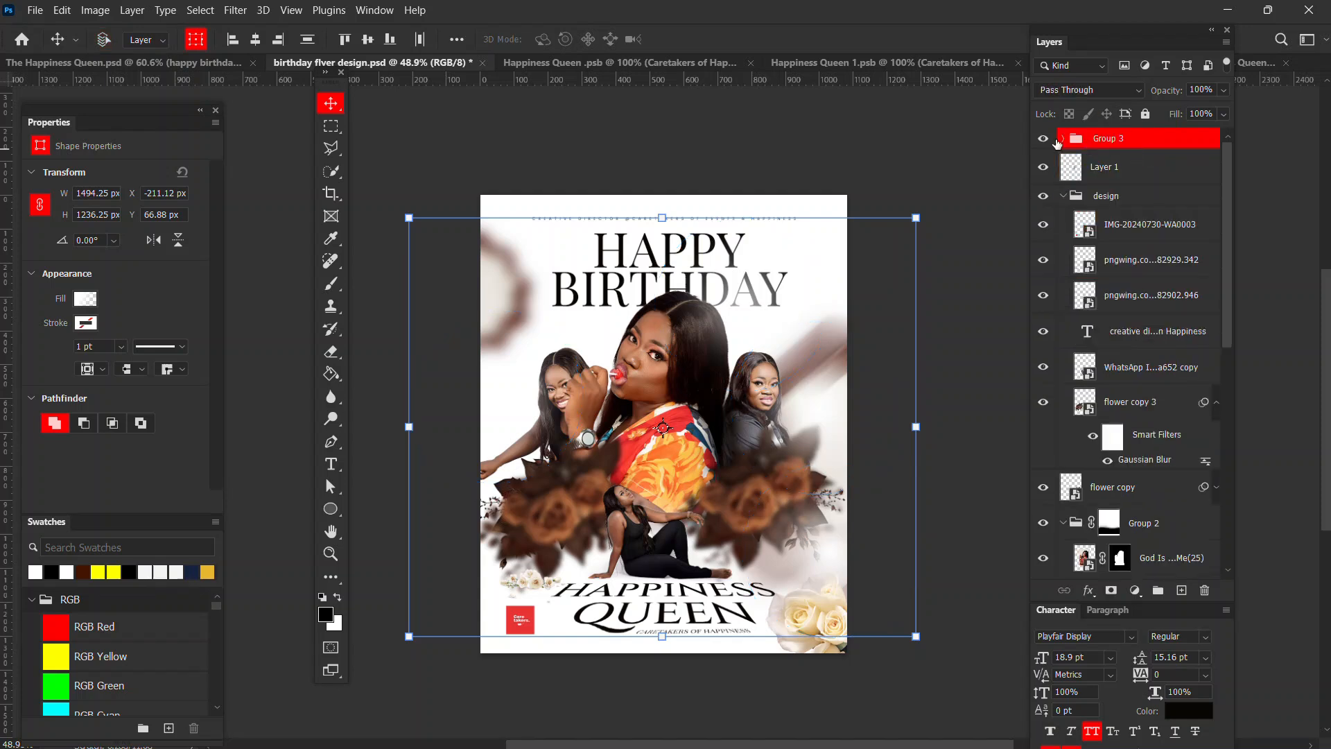
pyautogui.click(1047, 141)
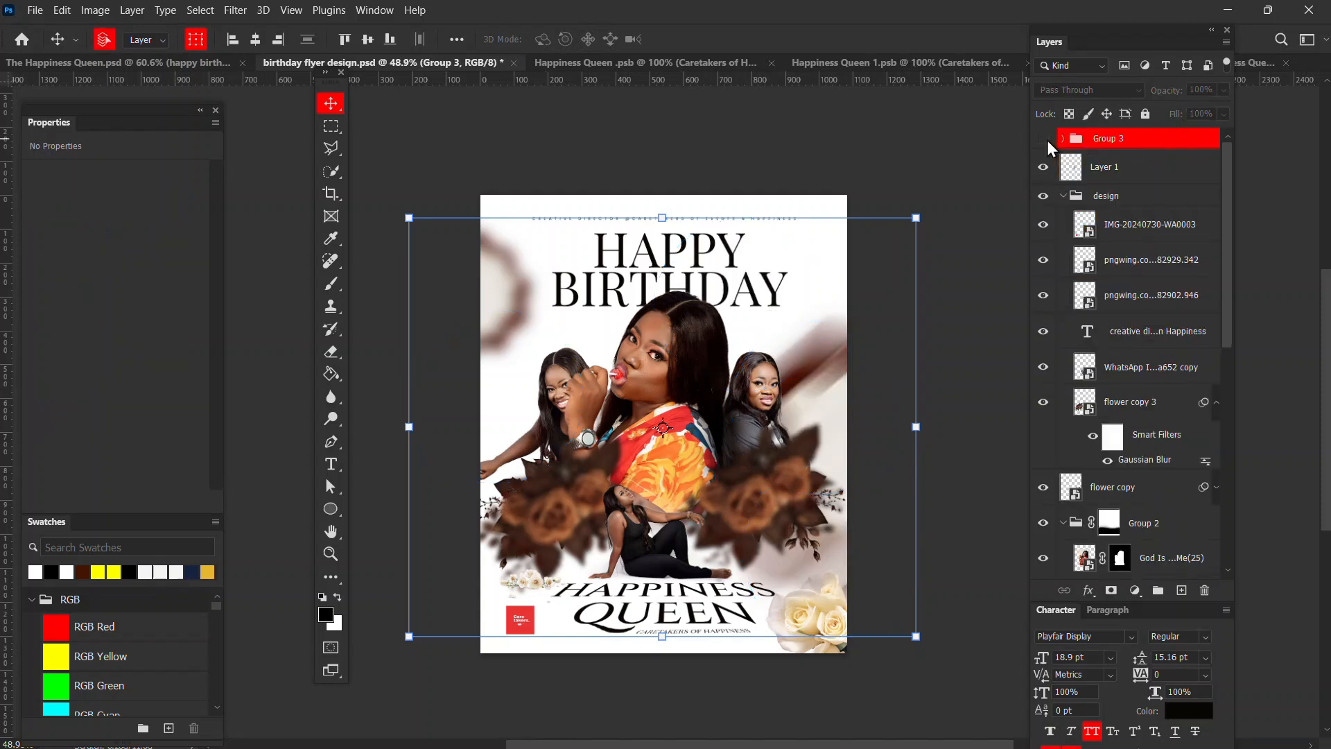
pyautogui.click(1046, 140)
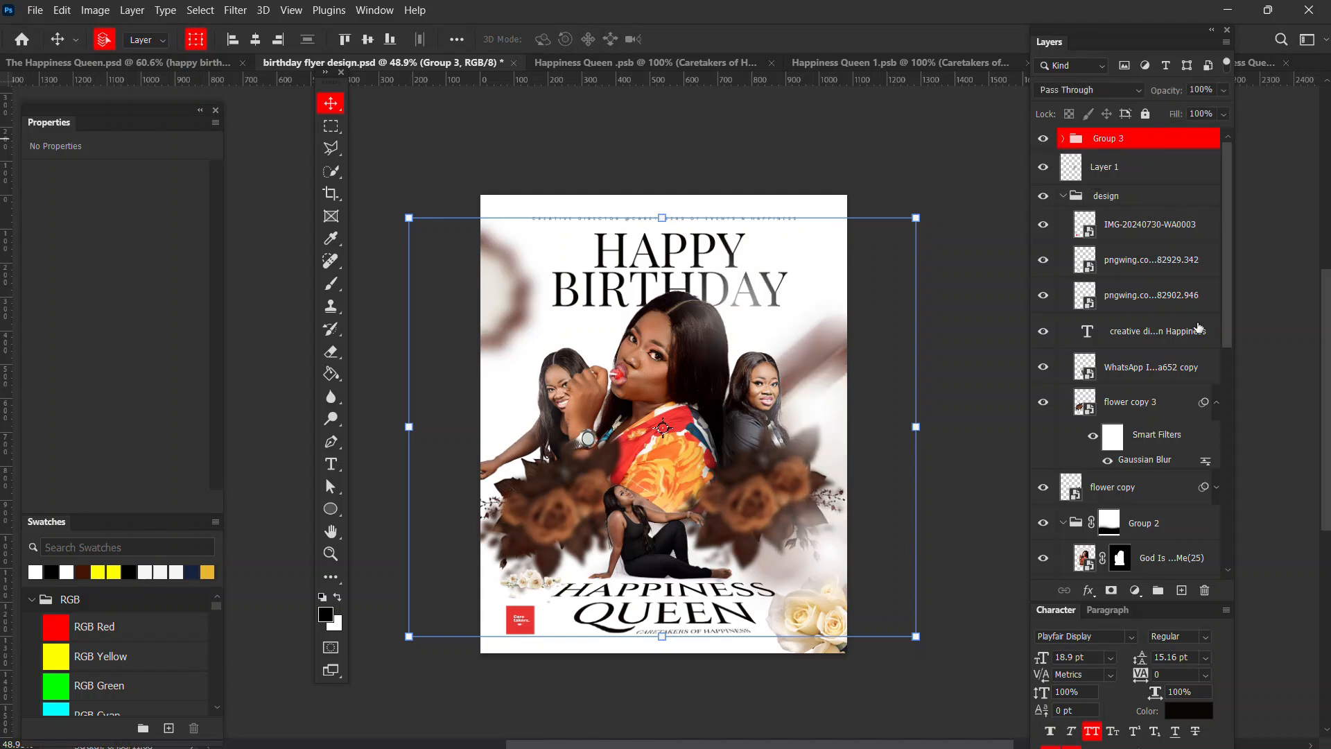
# - Add a Vibrance adjustment above all layers and raise its vibrance to about +77
pyautogui.click(1135, 591)
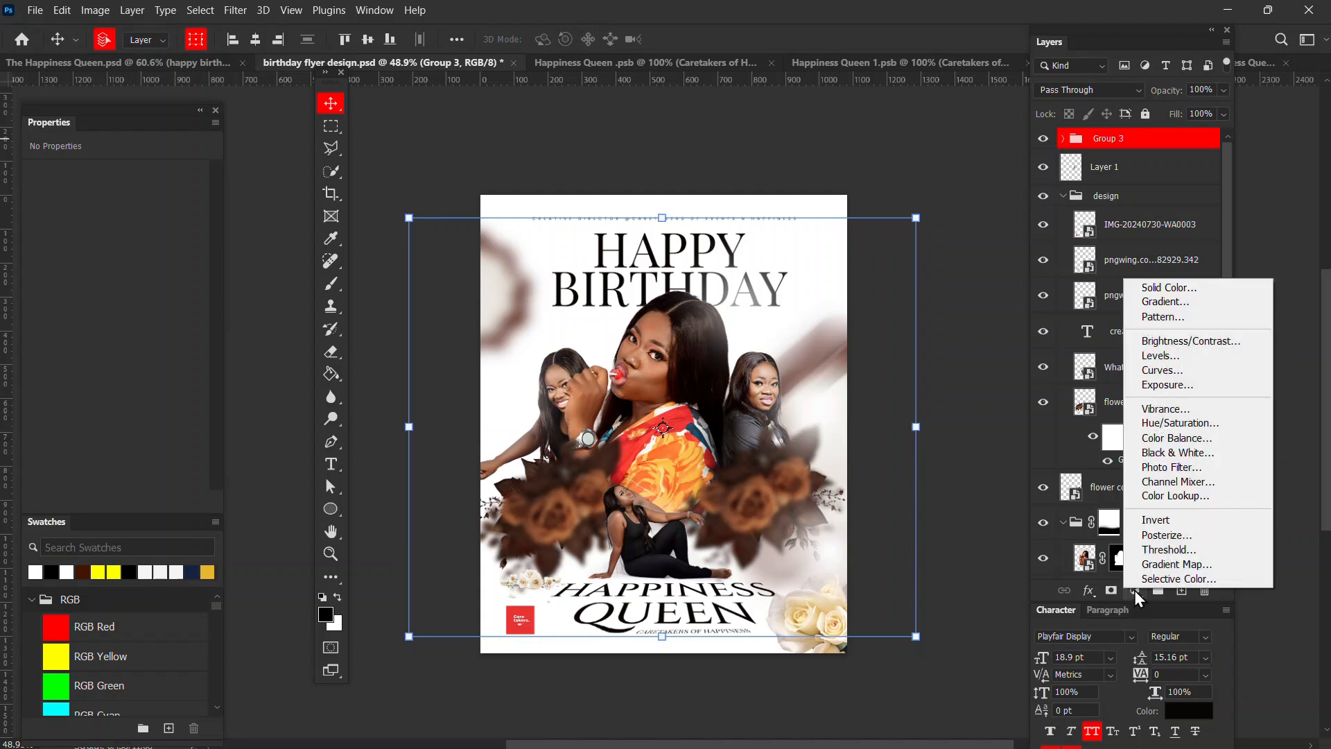
pyautogui.click(1181, 412)
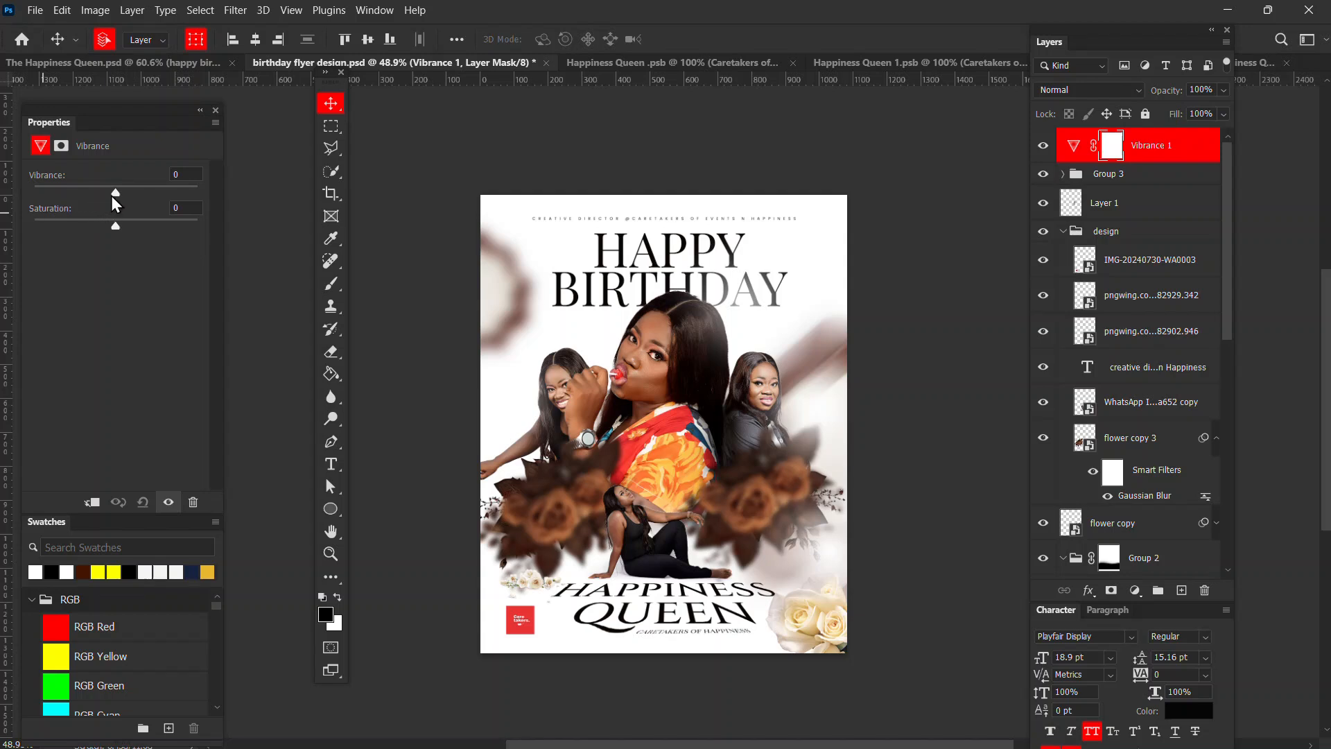
pyautogui.moveTo(115, 193); pyautogui.dragTo(181, 204)
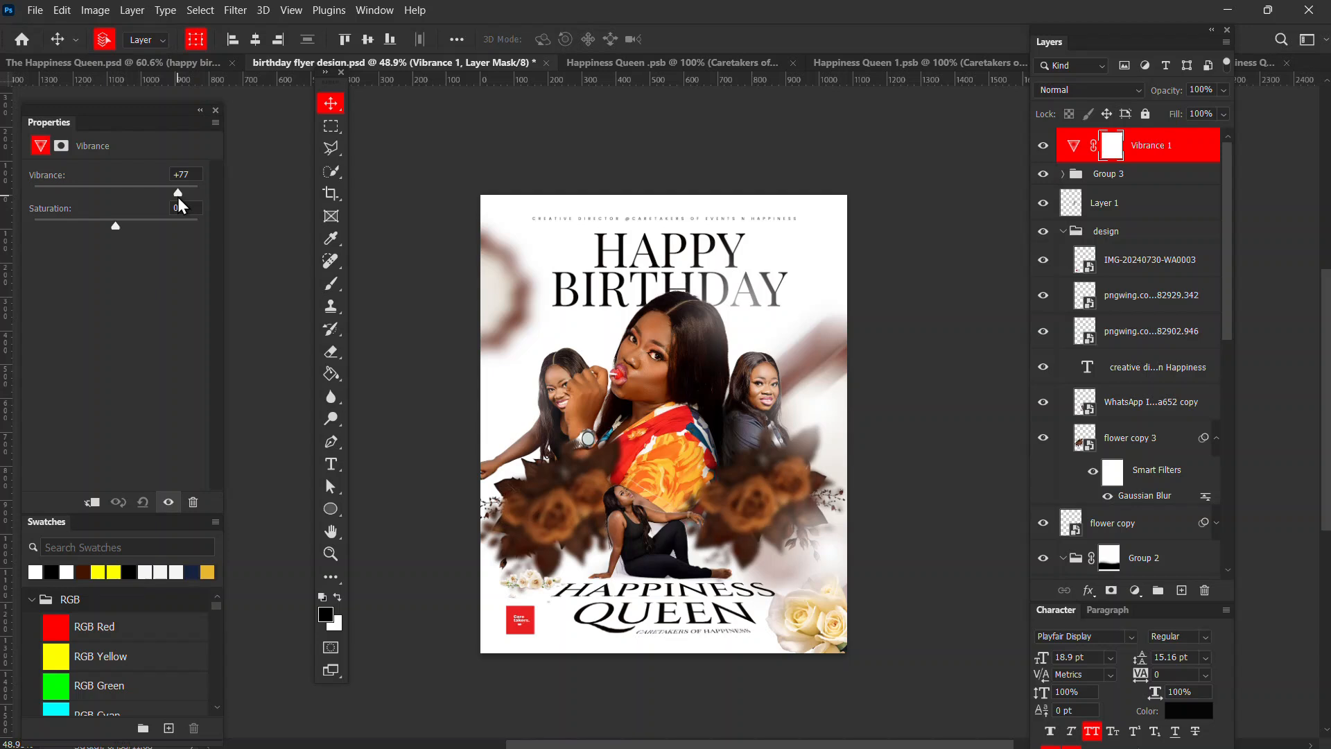
pyautogui.moveTo(181, 205); pyautogui.dragTo(174, 201)
pyautogui.moveTo(176, 209); pyautogui.dragTo(174, 211)
pyautogui.click(923, 373)
# - Move the lower-right glow outward to about X 859, Y 836 px and nudge the right-hand blurred brown flower slightly down
pyautogui.click(765, 515)
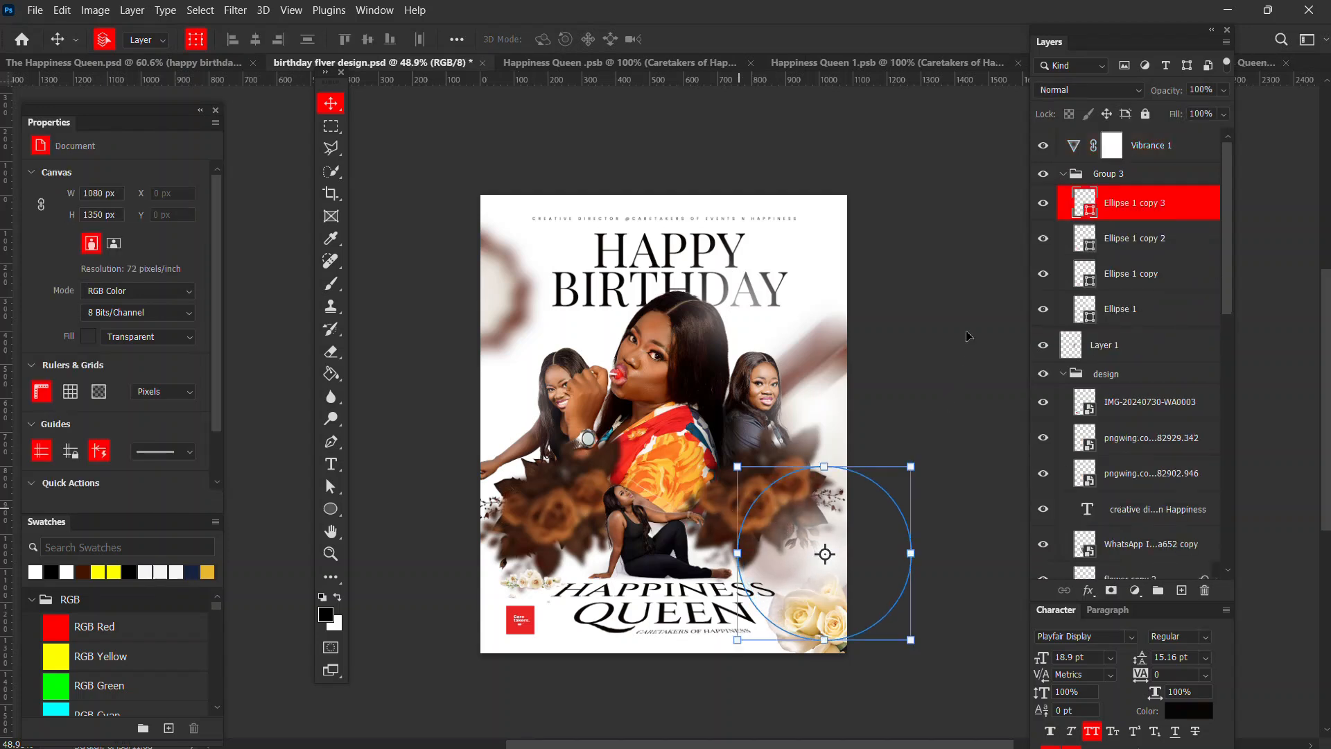
pyautogui.click(737, 491)
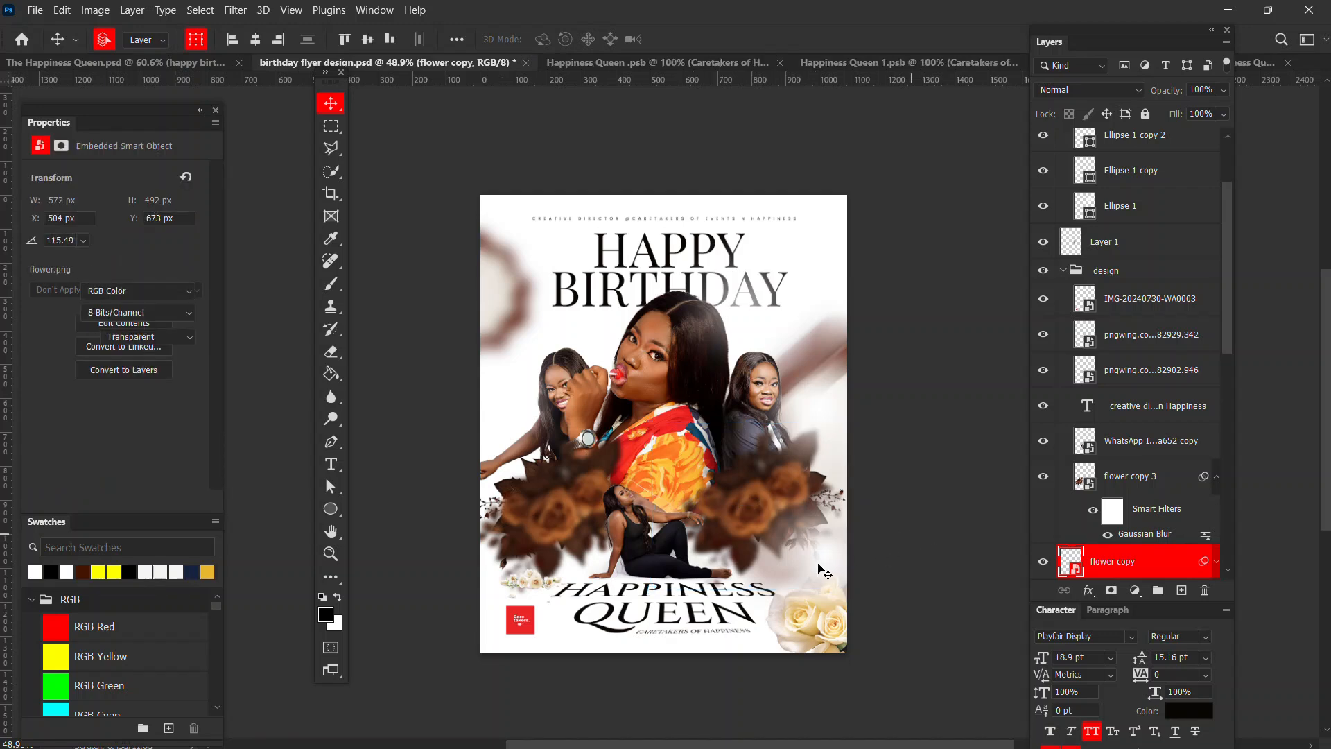
pyautogui.click(771, 490)
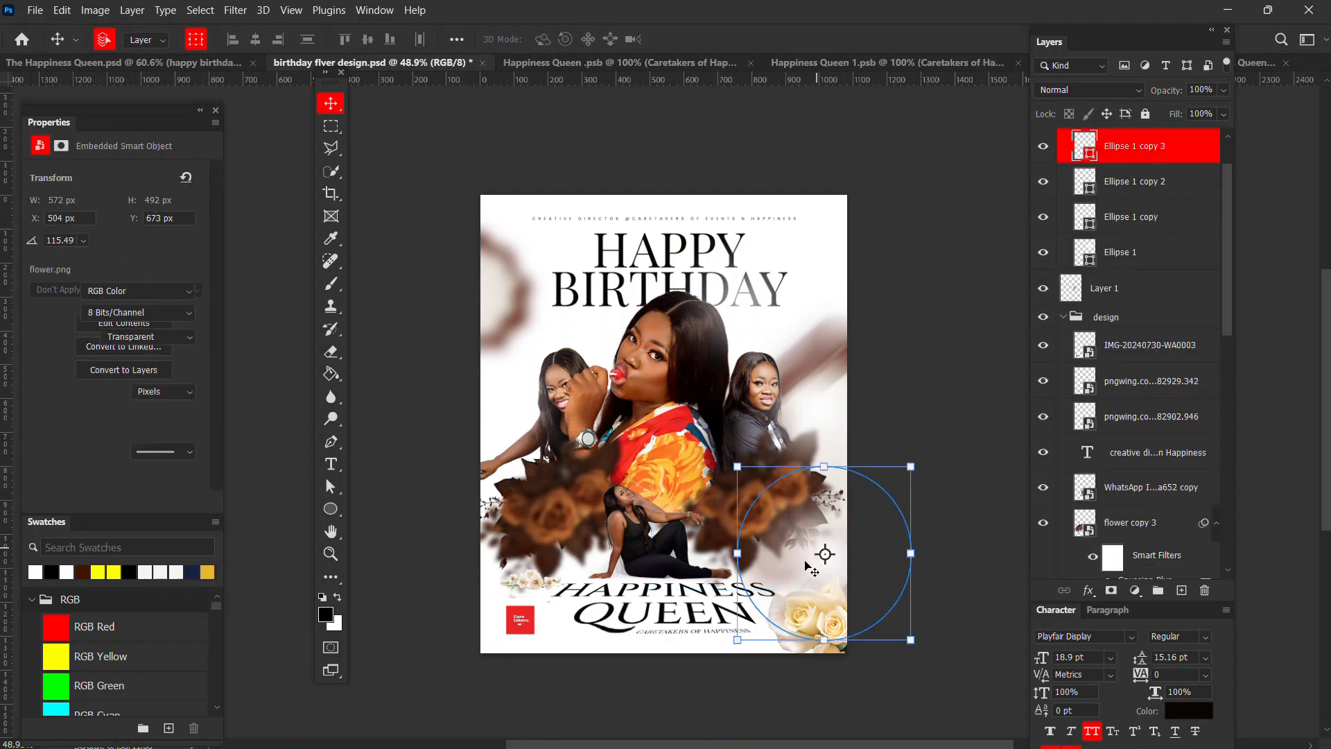
pyautogui.moveTo(807, 565); pyautogui.dragTo(840, 577)
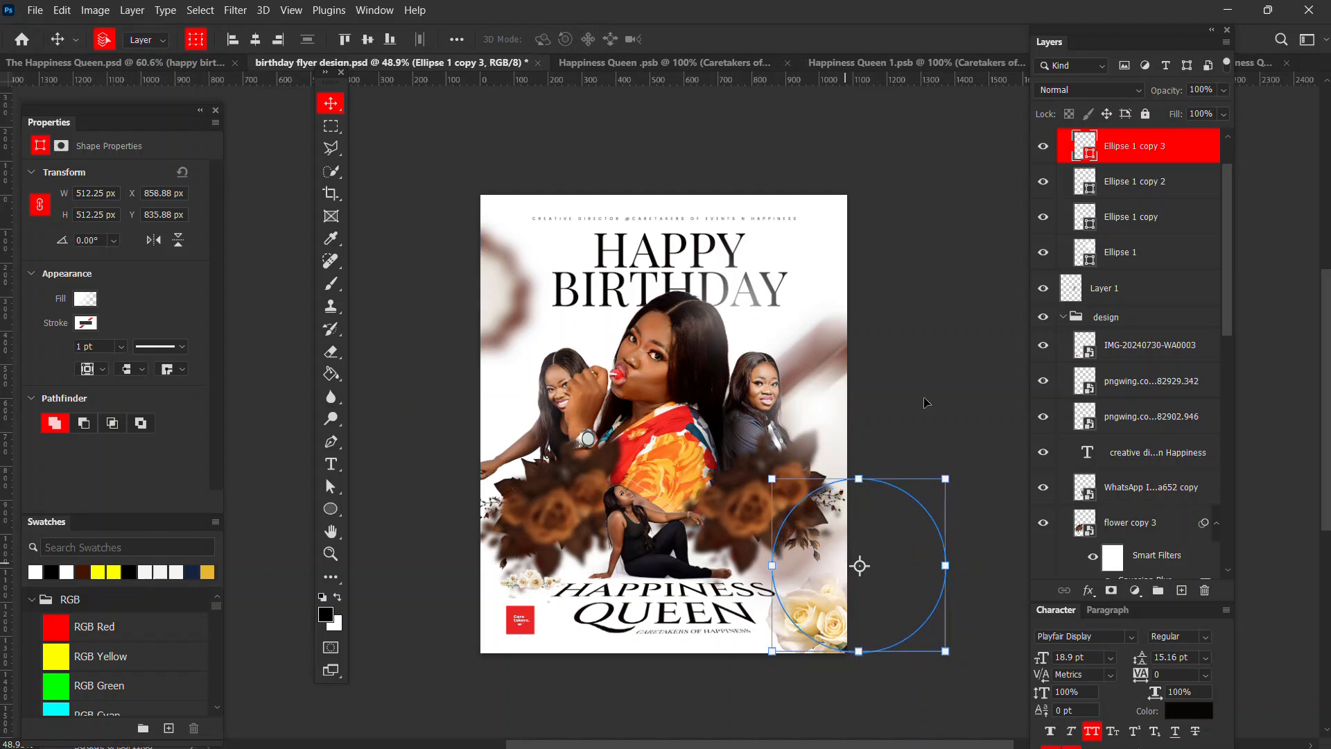
pyautogui.moveTo(774, 494); pyautogui.dragTo(774, 499)
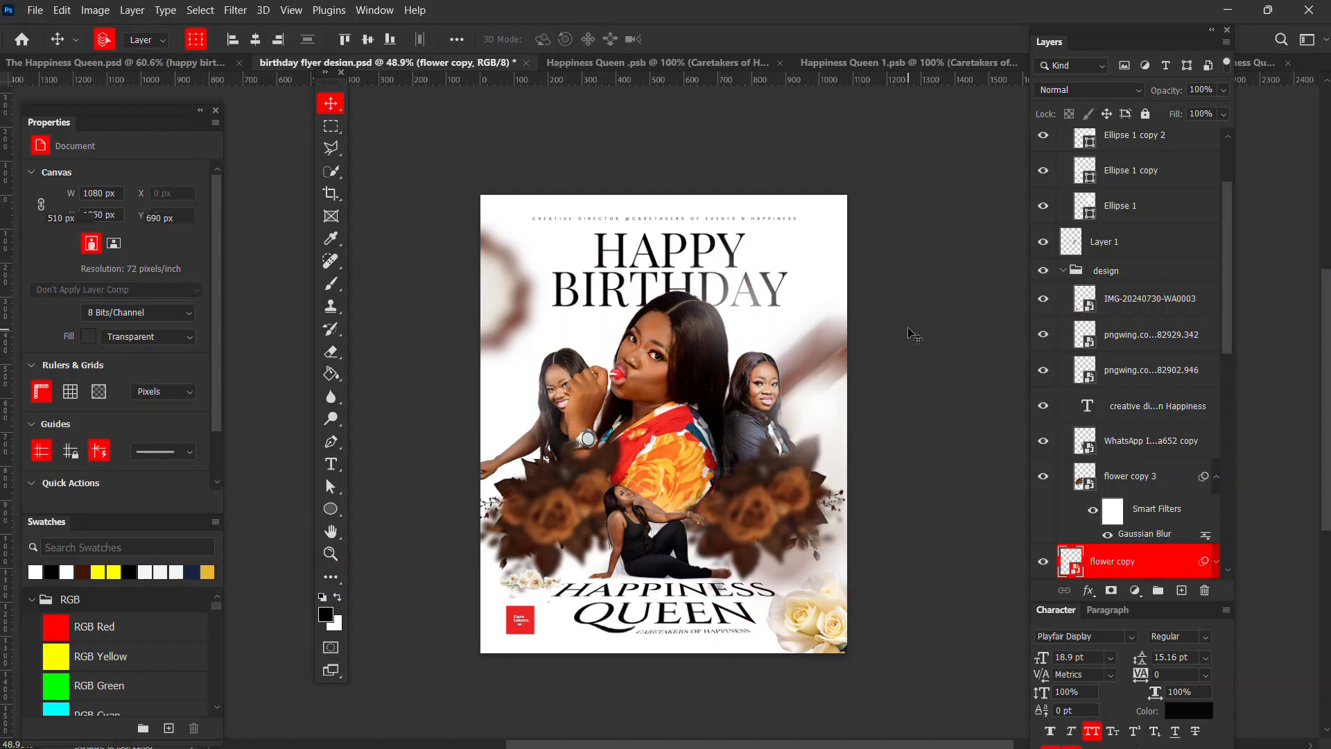
# - Collapse the group holding the four white glow ellipses and lock it against selection and editing
pyautogui.click(763, 401)
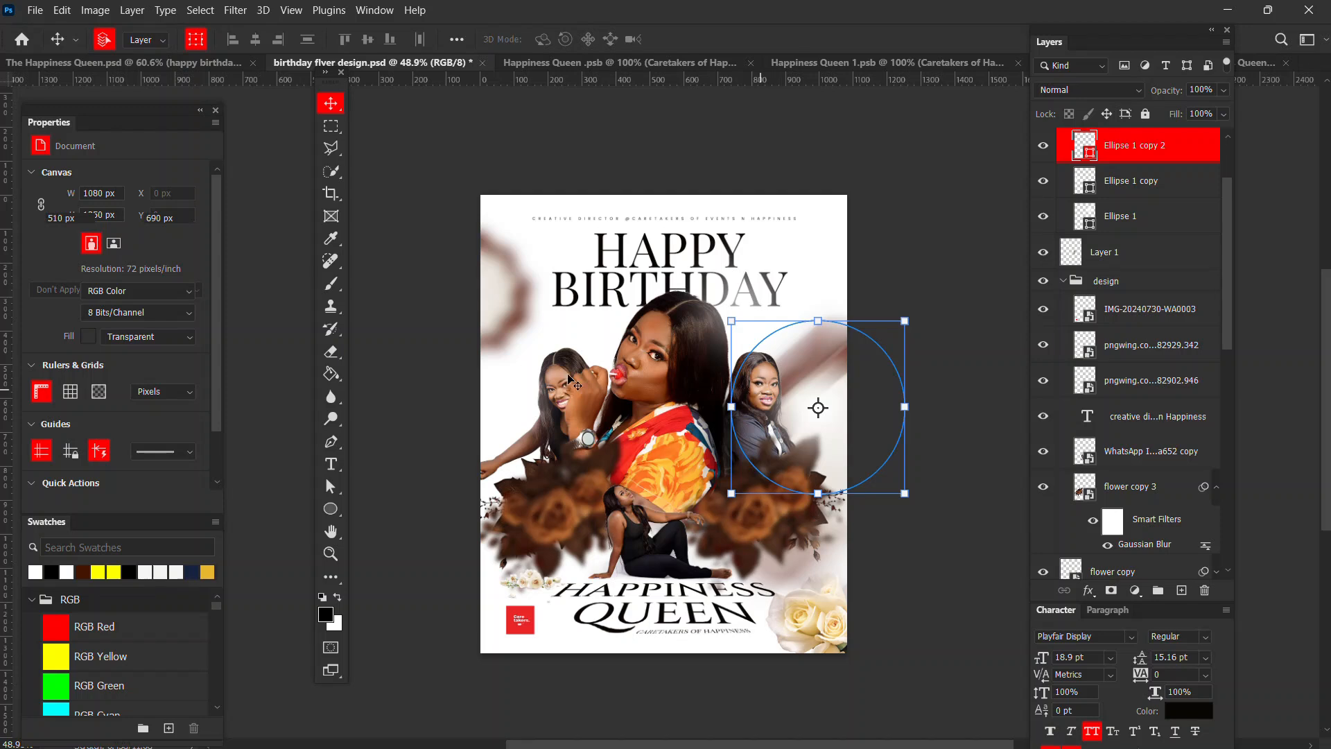
pyautogui.click(1148, 180)
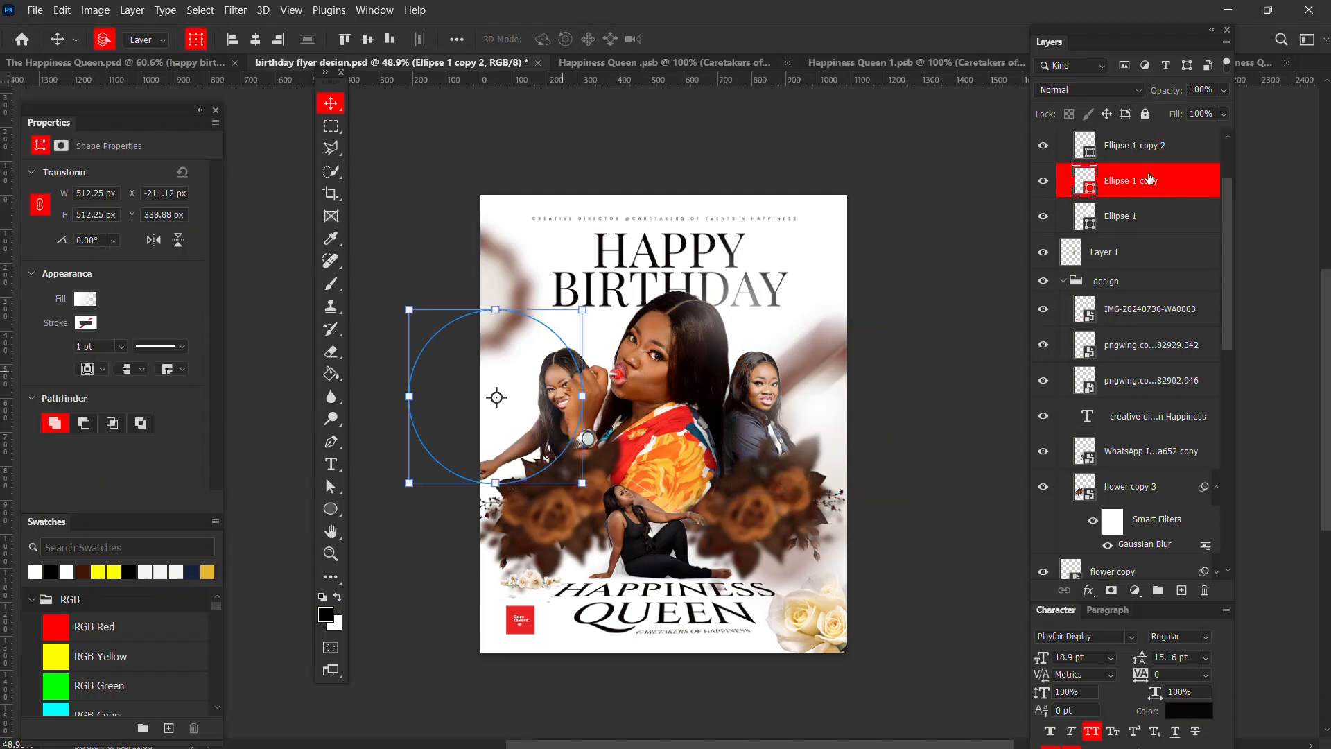
pyautogui.scroll(2, 1148, 180)
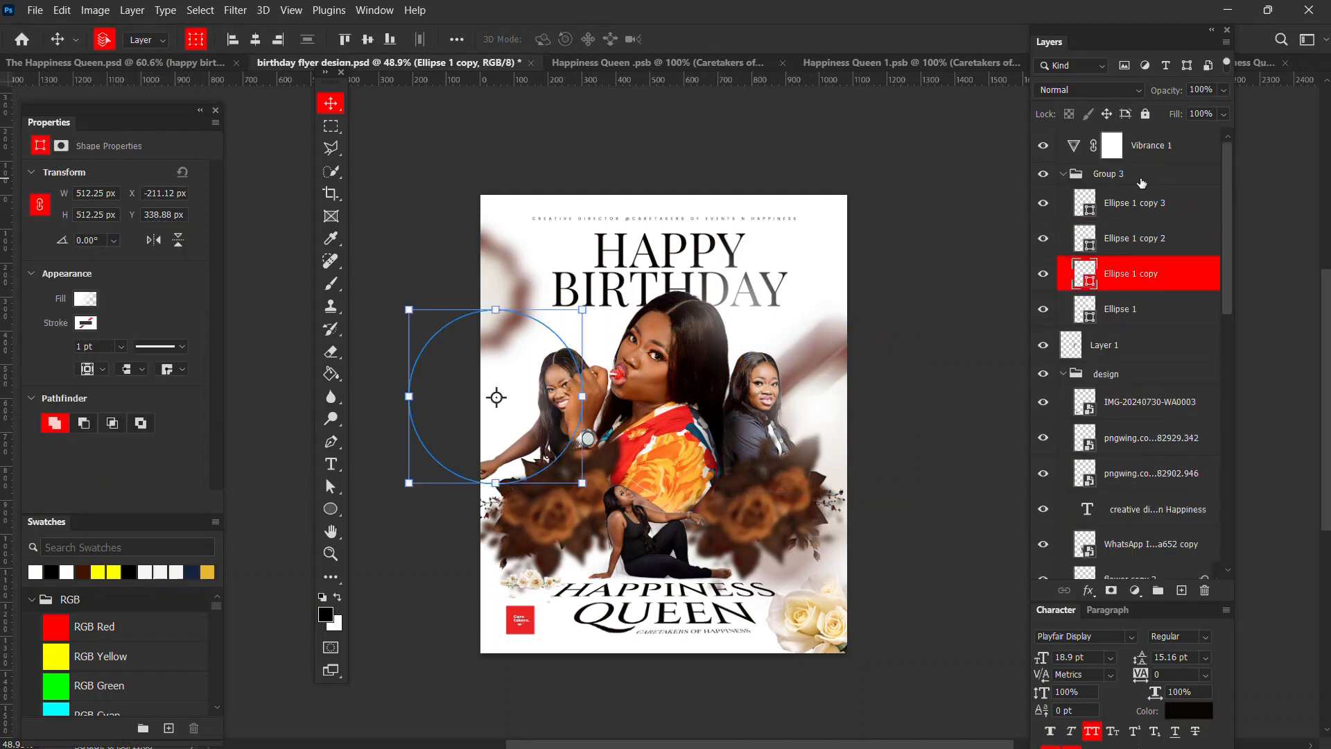
pyautogui.click(1063, 178)
pyautogui.click(1063, 176)
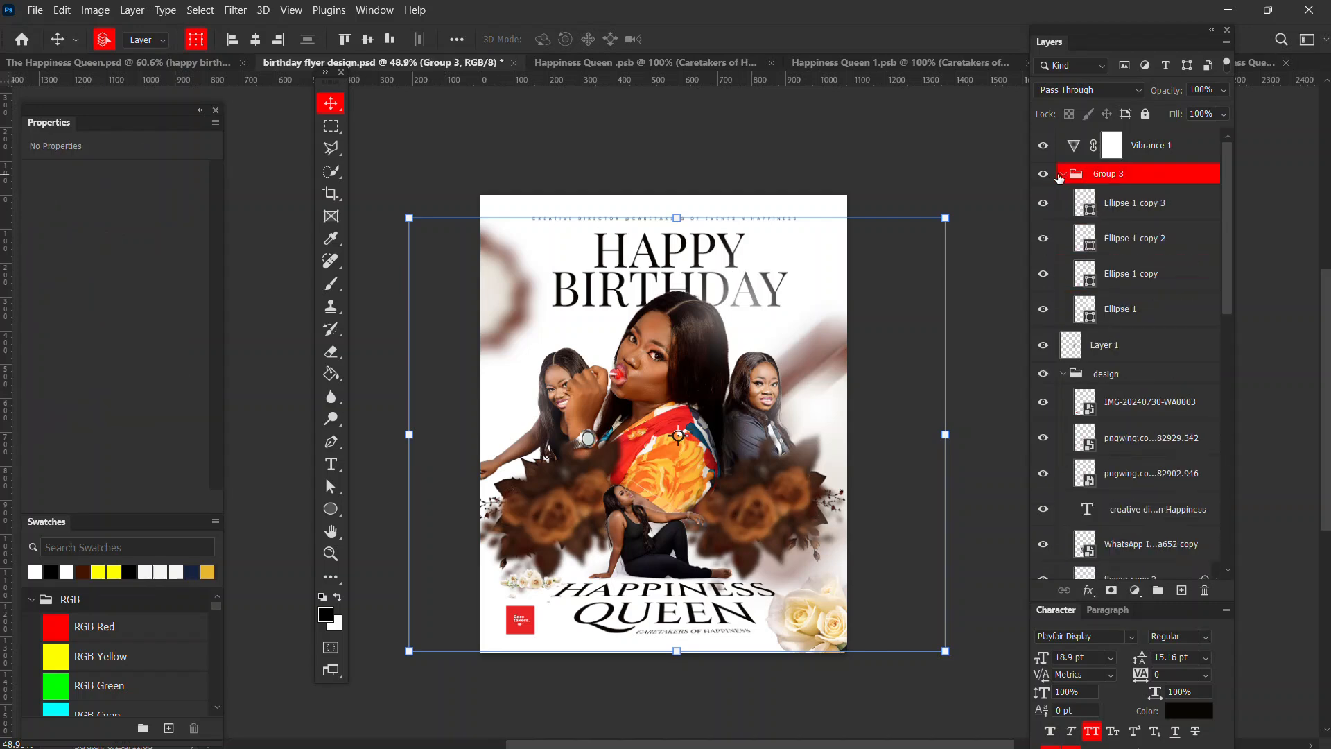
pyautogui.click(1064, 177)
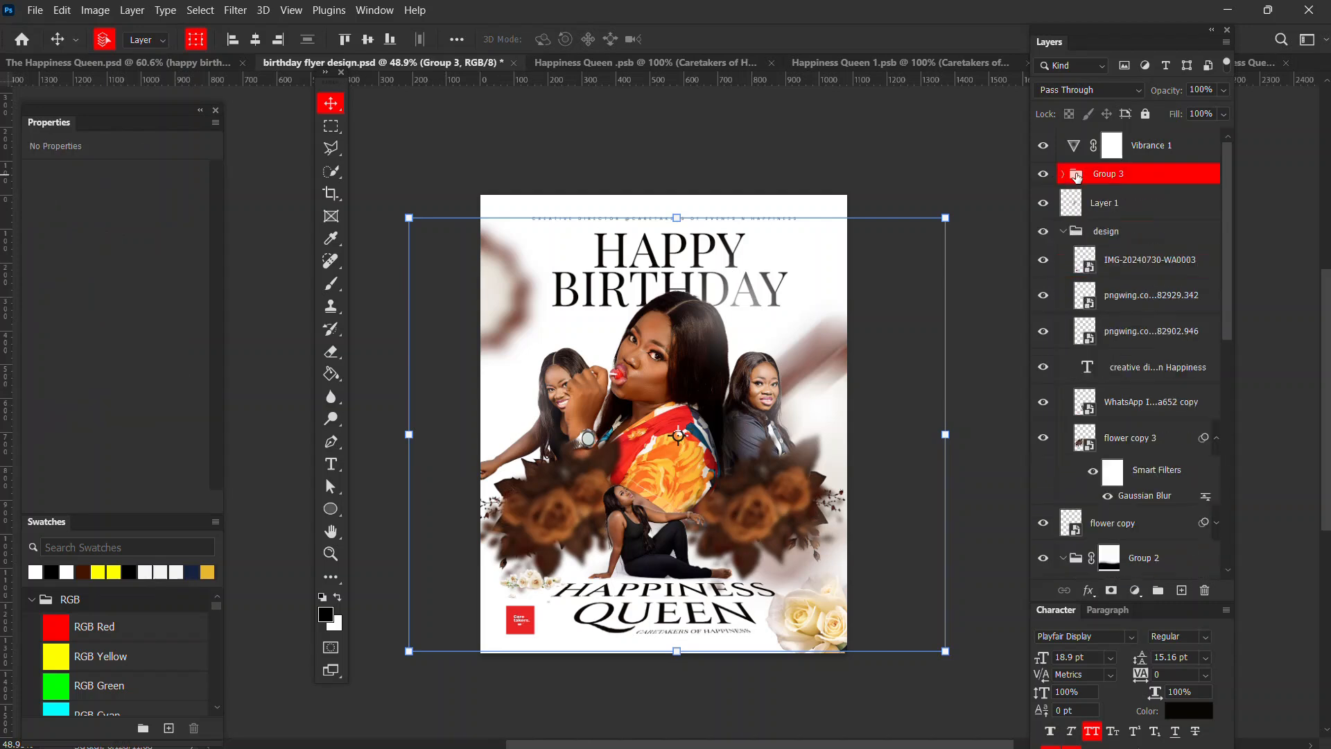
pyautogui.click(1145, 114)
# - Hide the right and left side portraits one by one and show them again to compare the poster without them
pyautogui.click(766, 407)
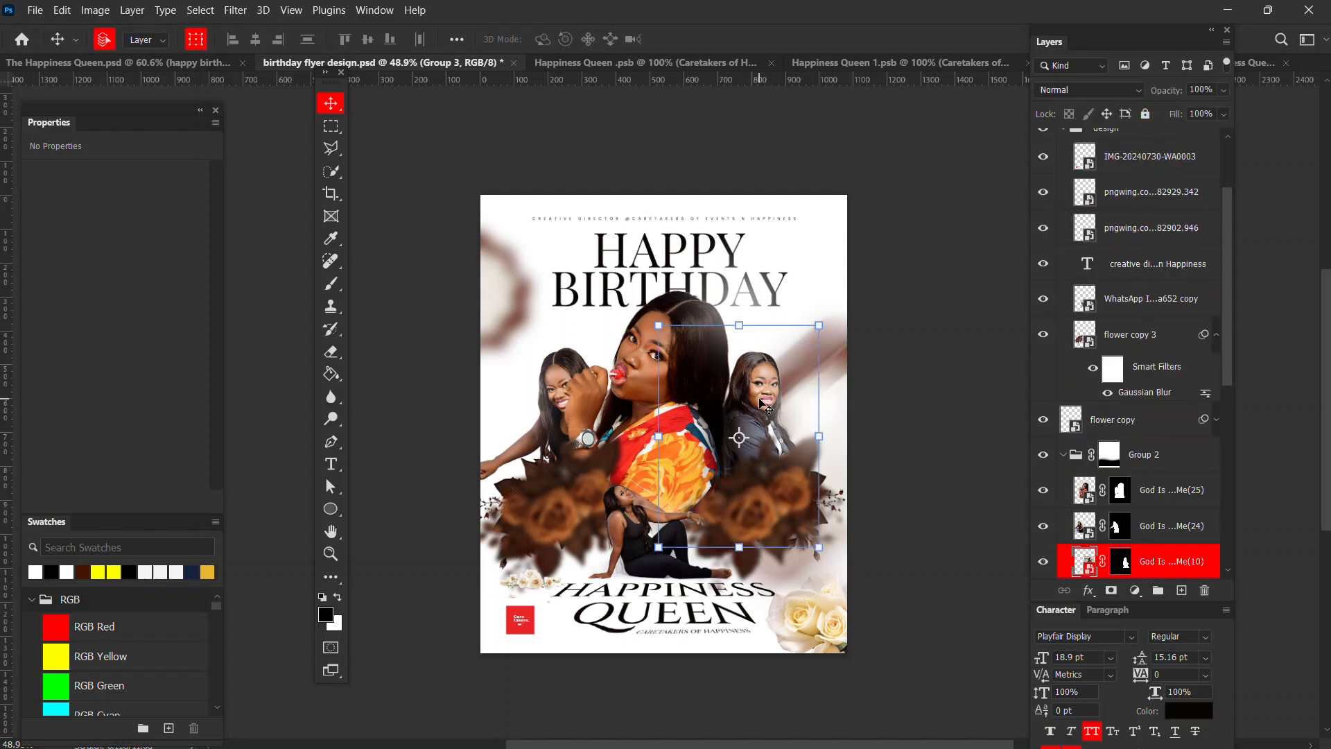
pyautogui.click(1043, 563)
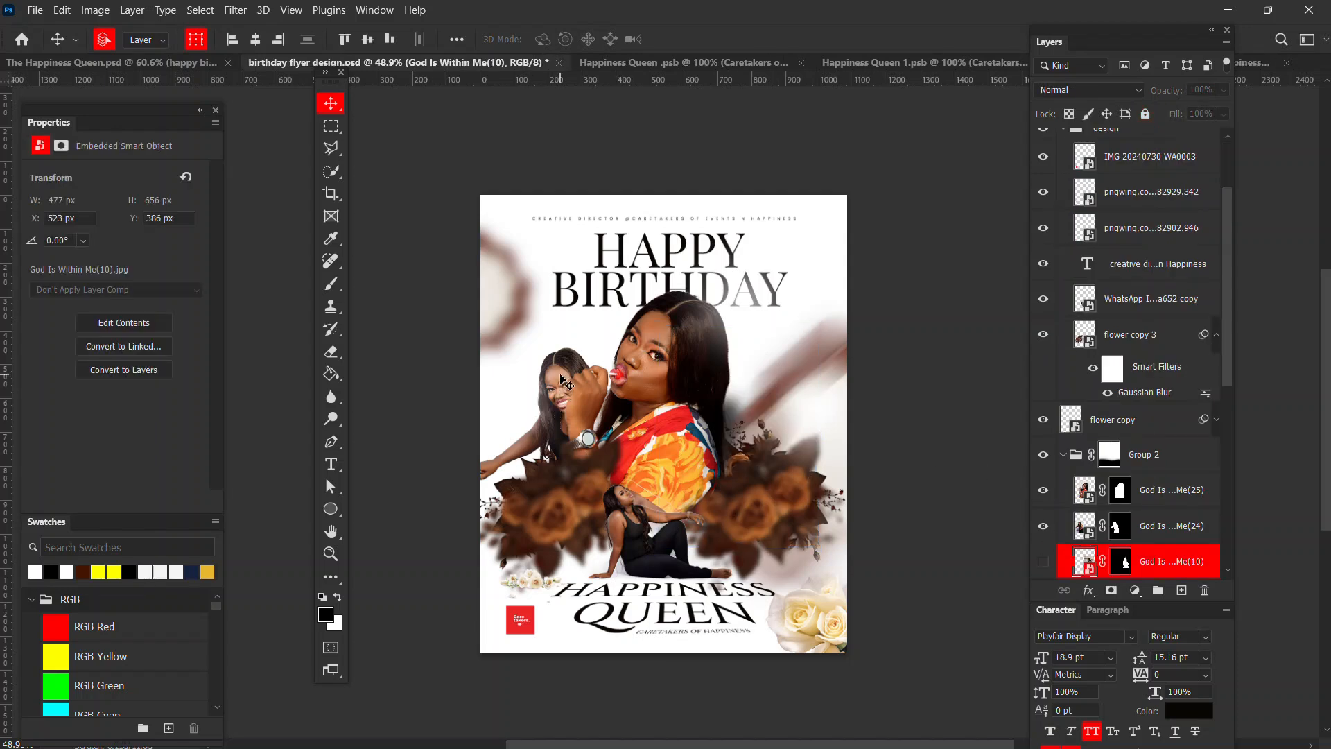
pyautogui.click(1099, 525)
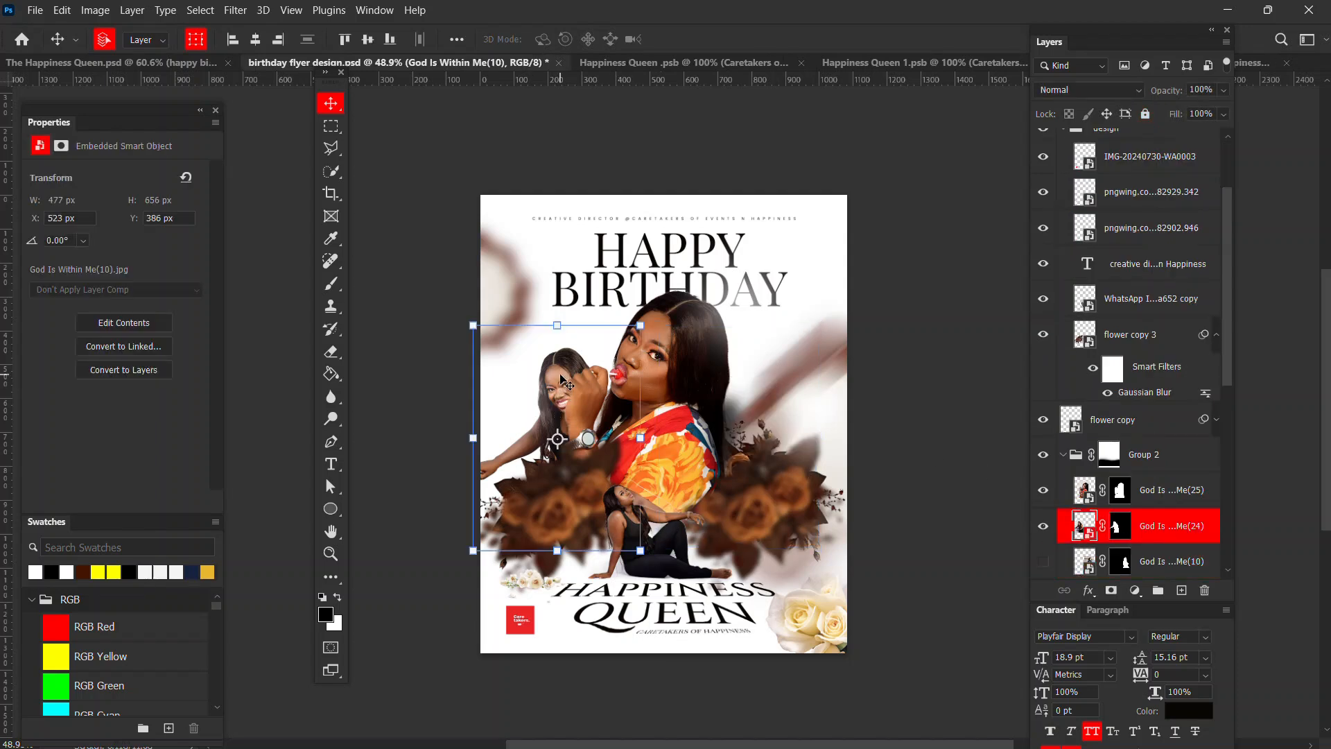
pyautogui.click(1044, 526)
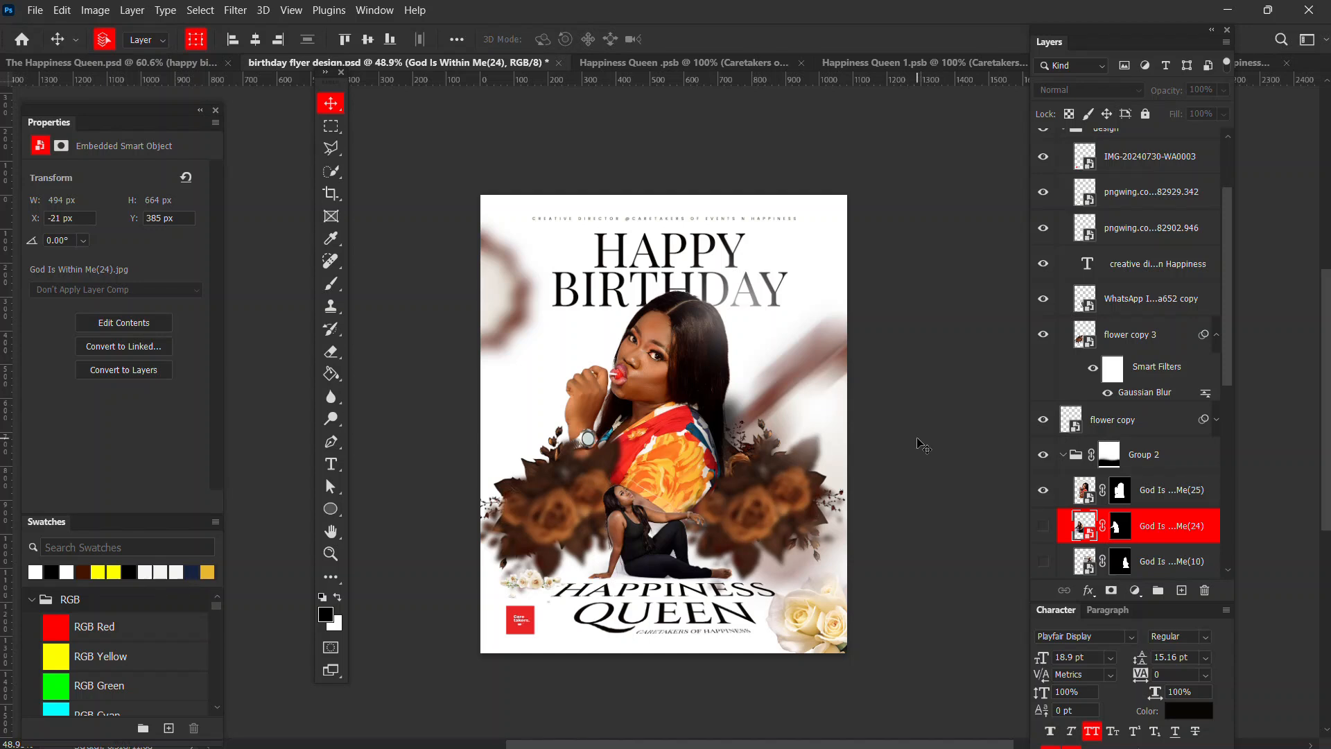
pyautogui.click(1043, 528)
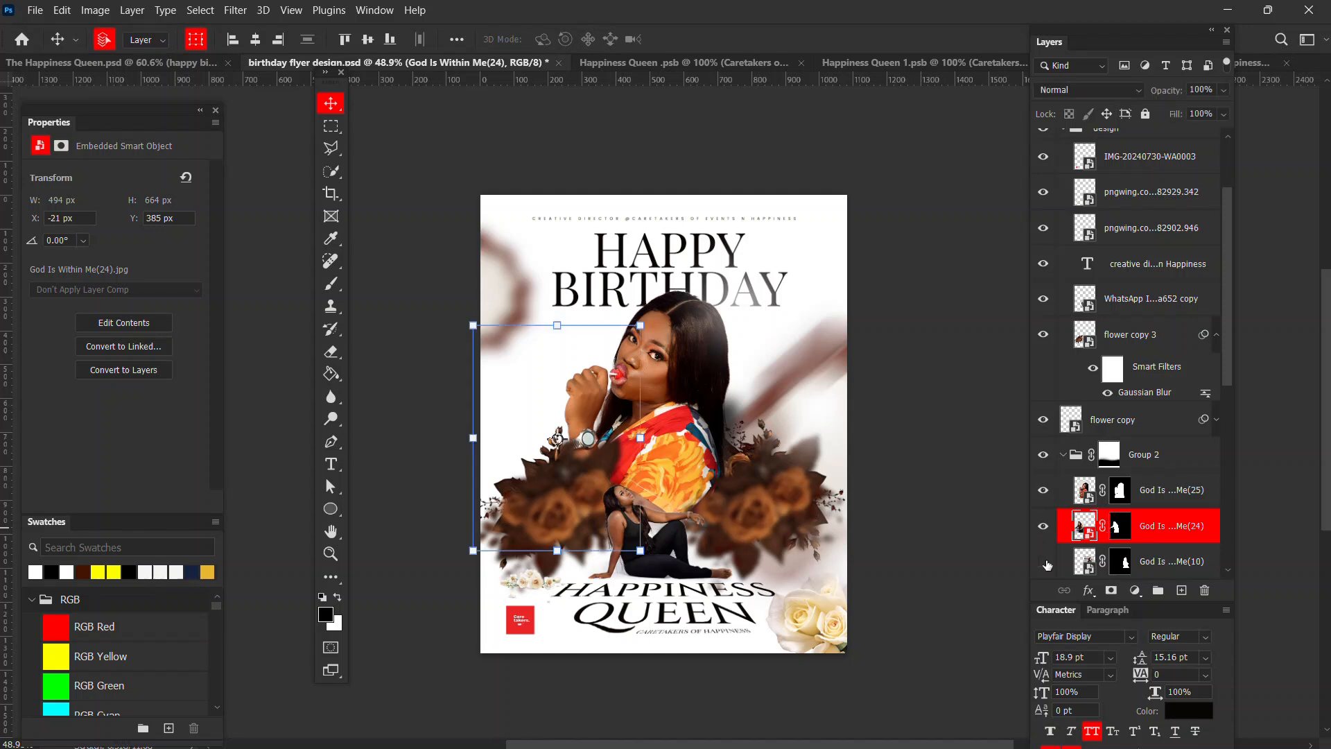
pyautogui.click(1043, 561)
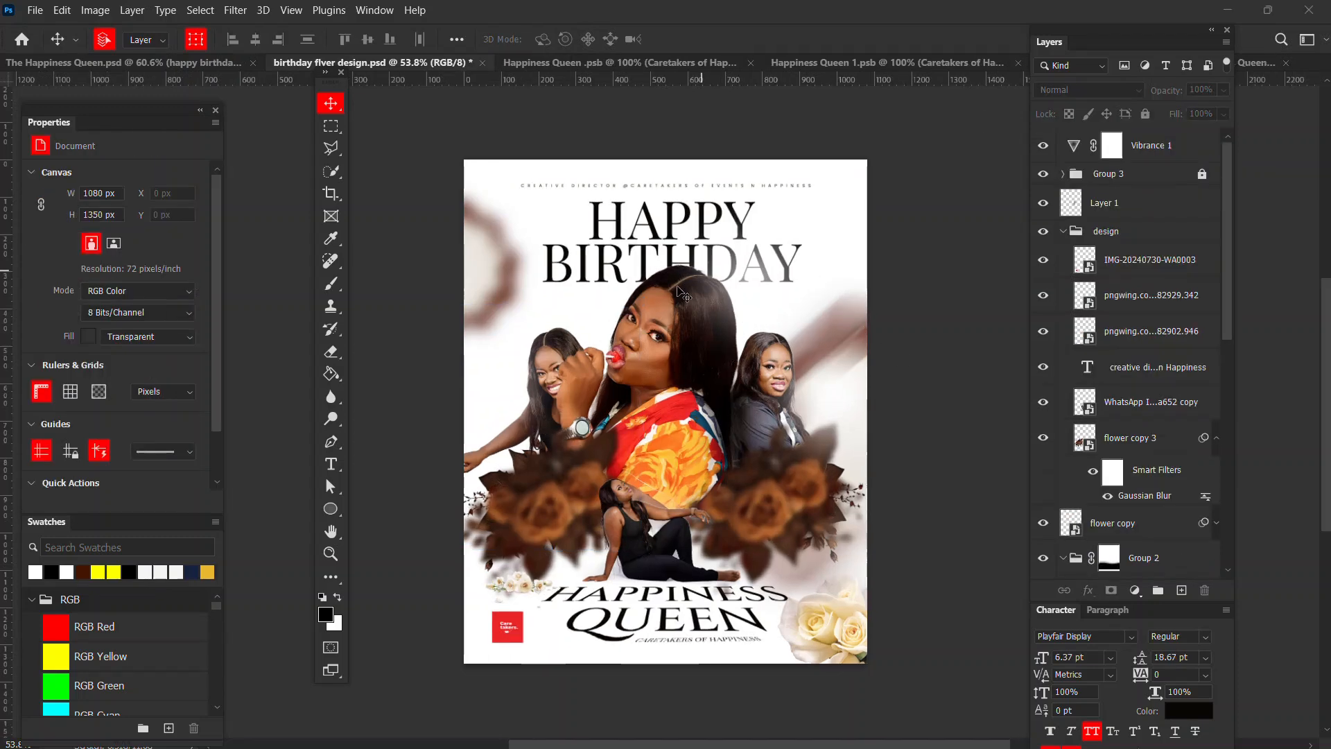
pyautogui.hotkey('alt', 'Tab')
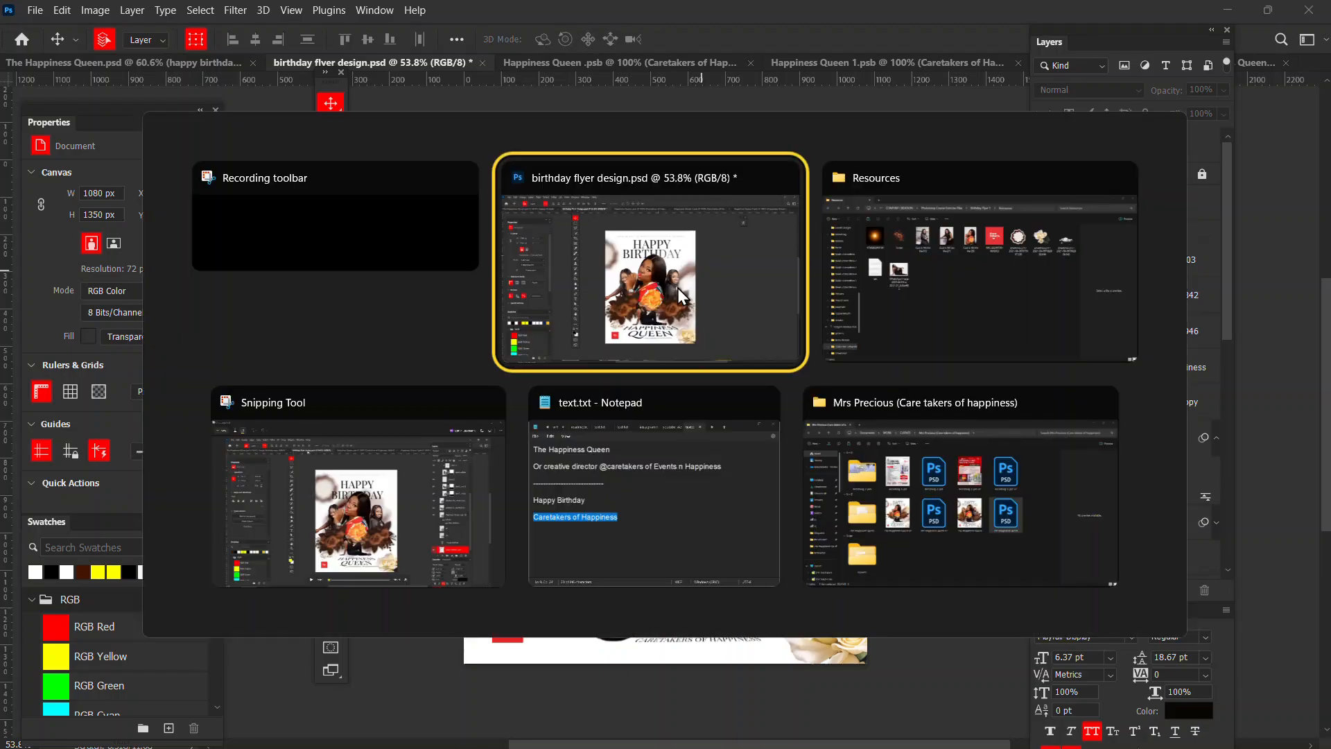
pyautogui.click(917, 274)
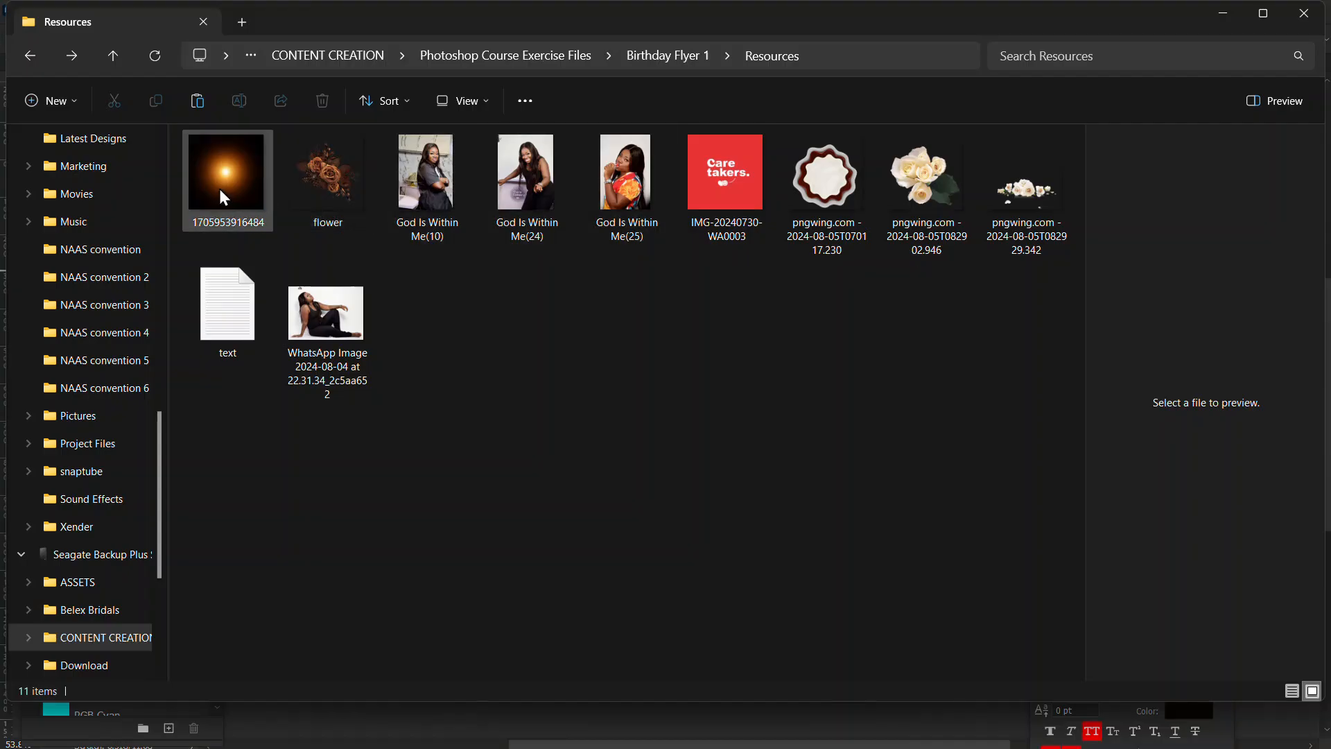
pyautogui.moveTo(219, 188); pyautogui.dragTo(368, 258)
pyautogui.hotkey('alt', 'Tab')
pyautogui.hotkey('alt', 'Tab')
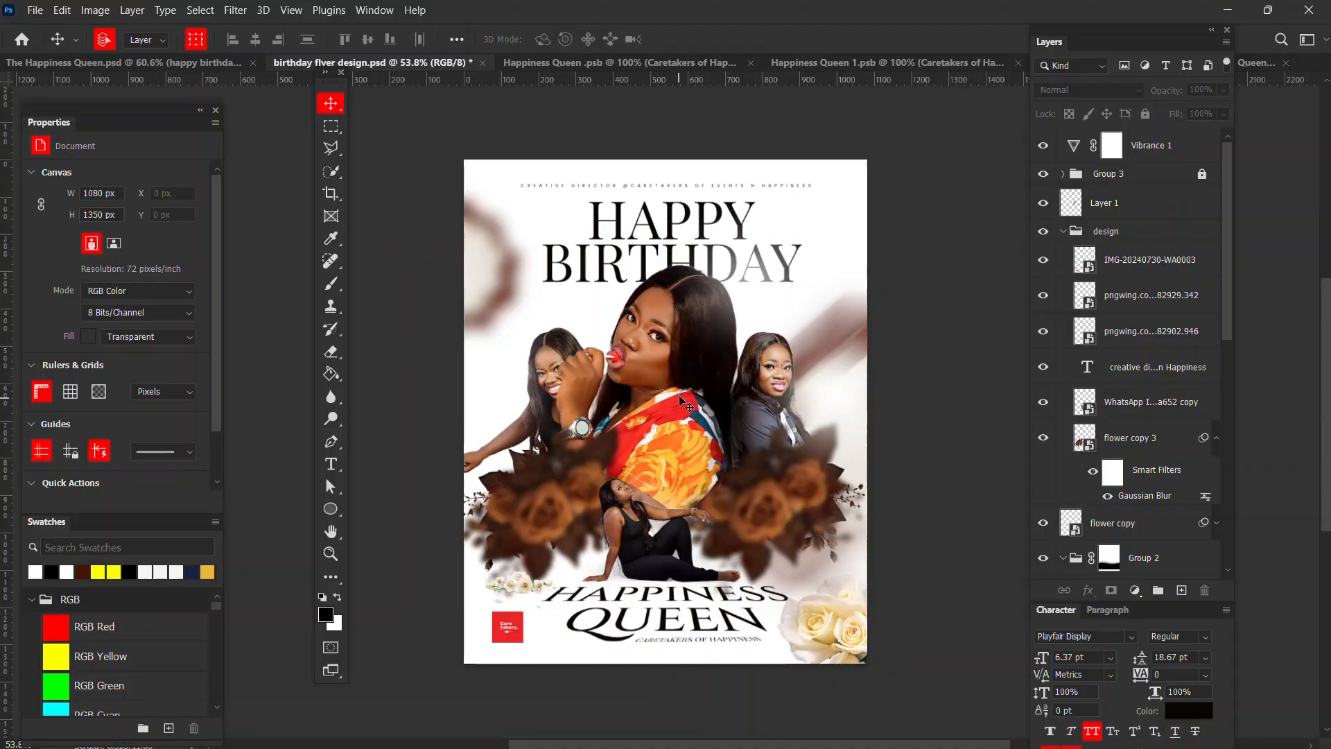
pyautogui.moveTo(685, 402); pyautogui.dragTo(685, 408)
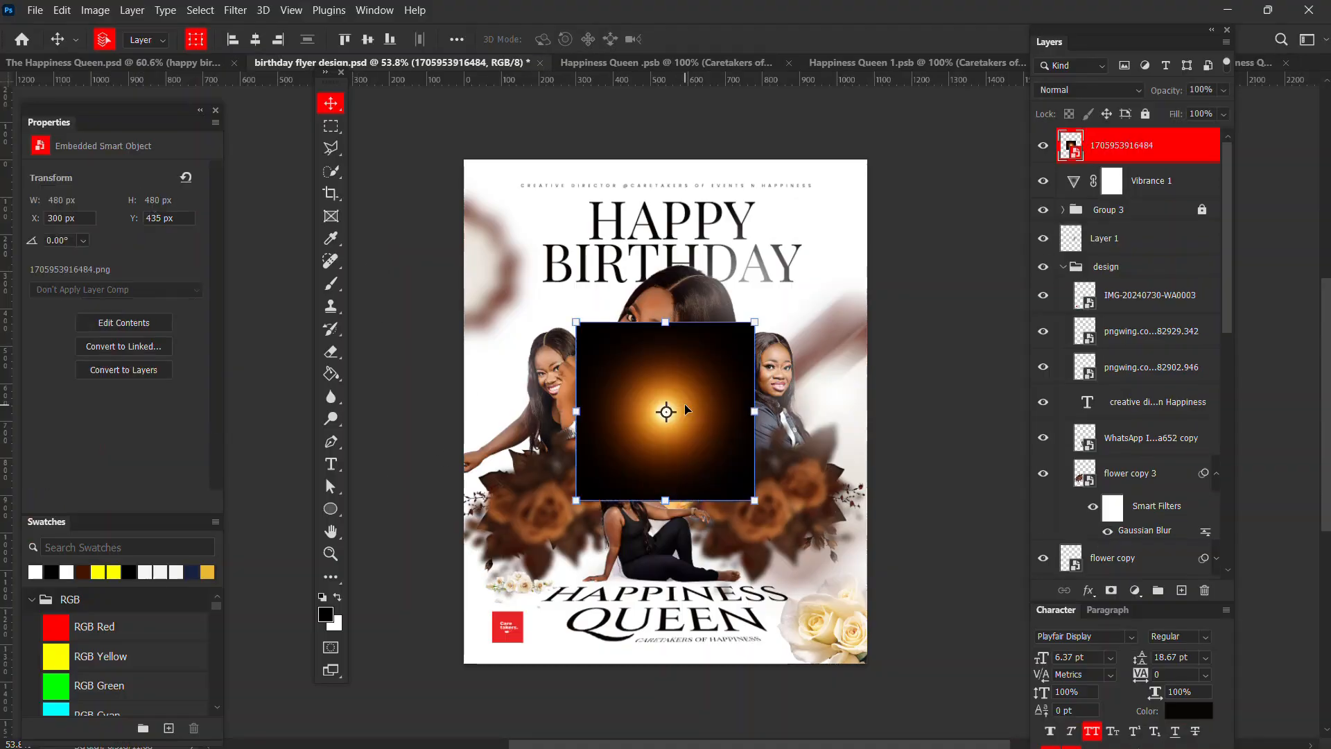
pyautogui.click(1133, 95)
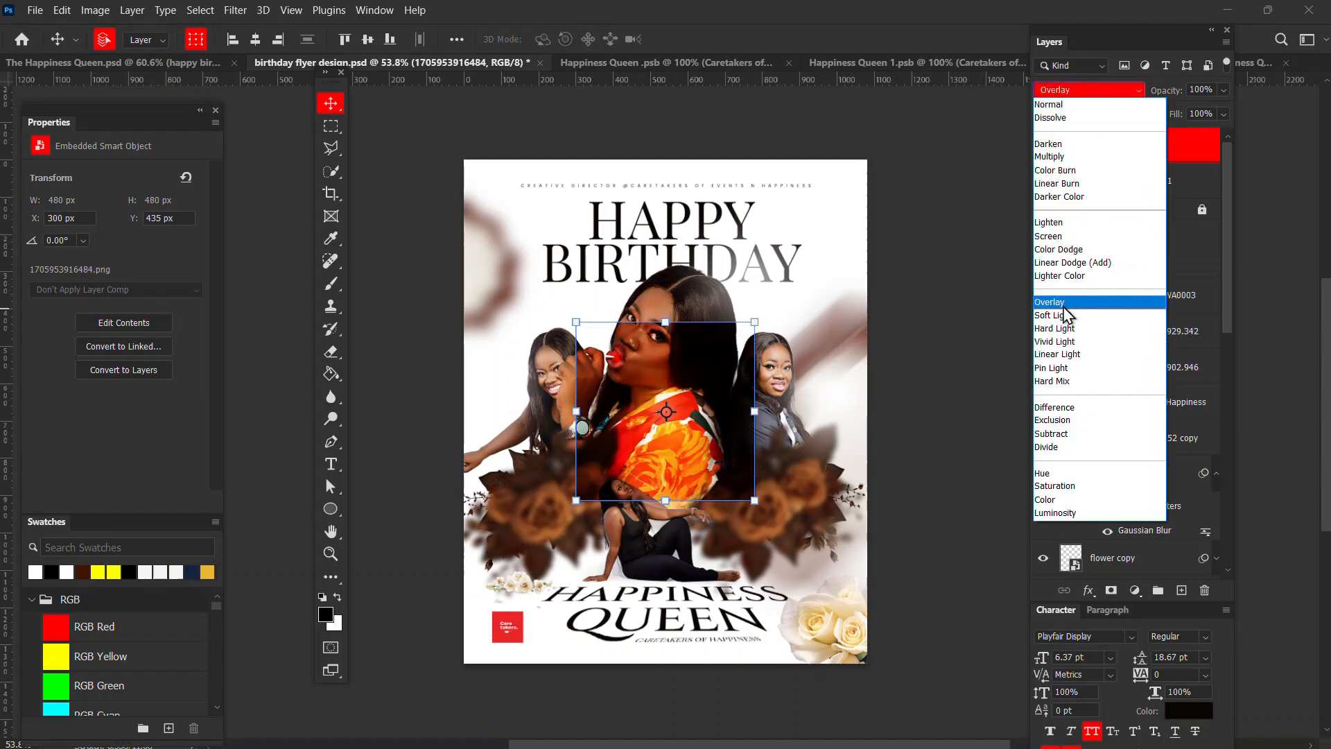
pyautogui.click(1051, 237)
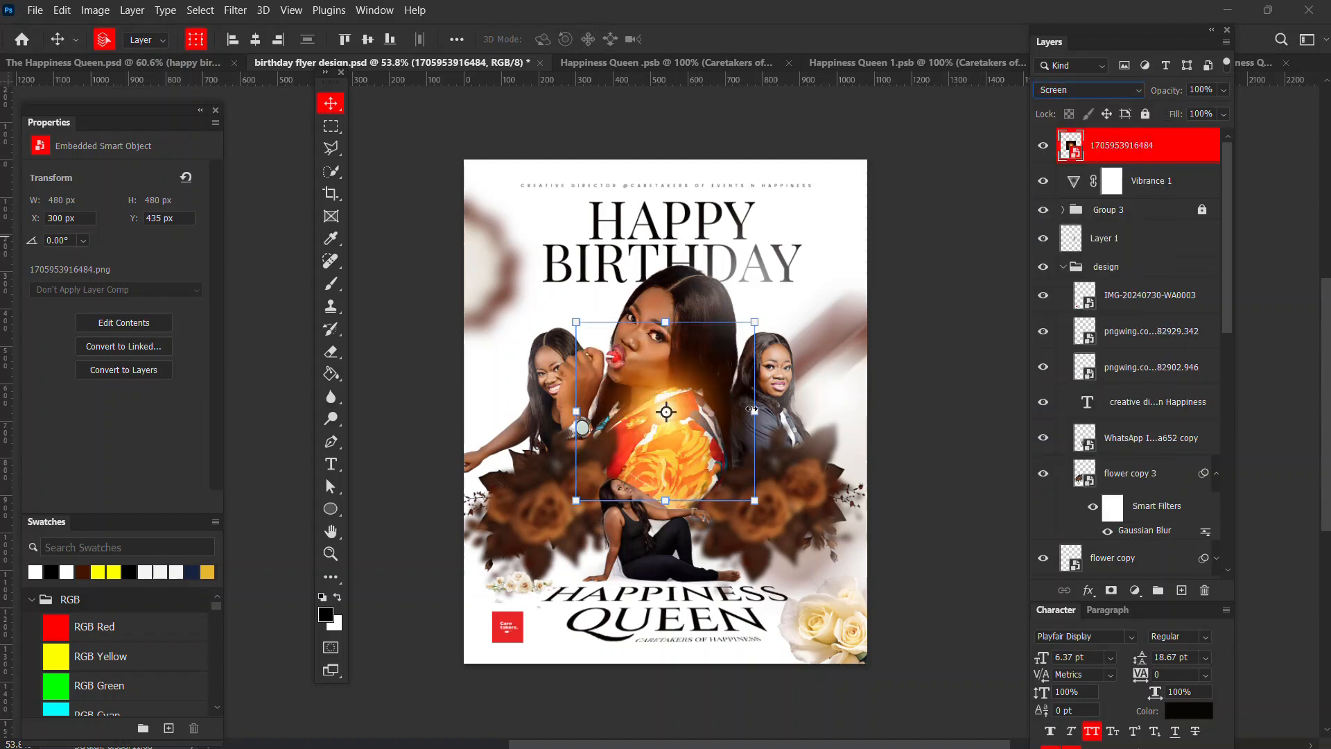
# - Enlarge the orange glow to about 198% and move it over the poster's upper-right edge, at about X 539, Y -187 px
pyautogui.moveTo(753, 409); pyautogui.dragTo(841, 410)
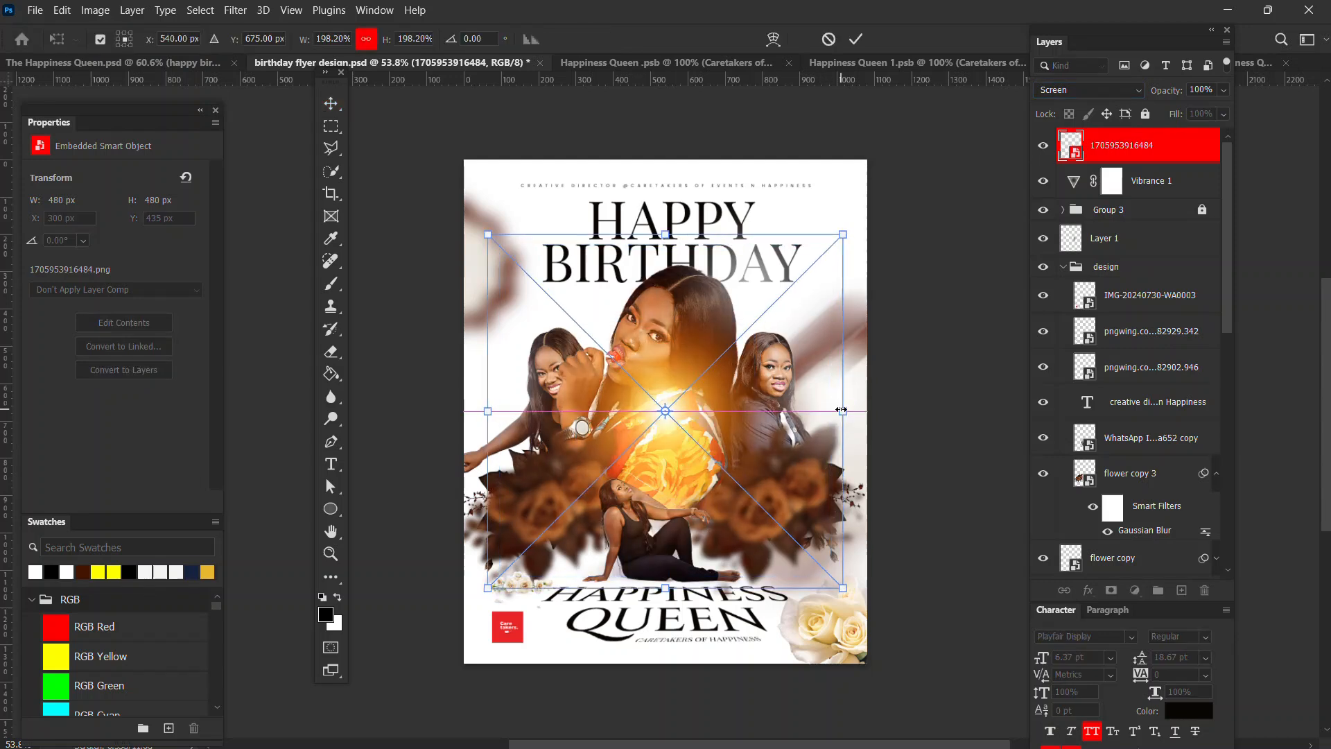
pyautogui.press('Escape')
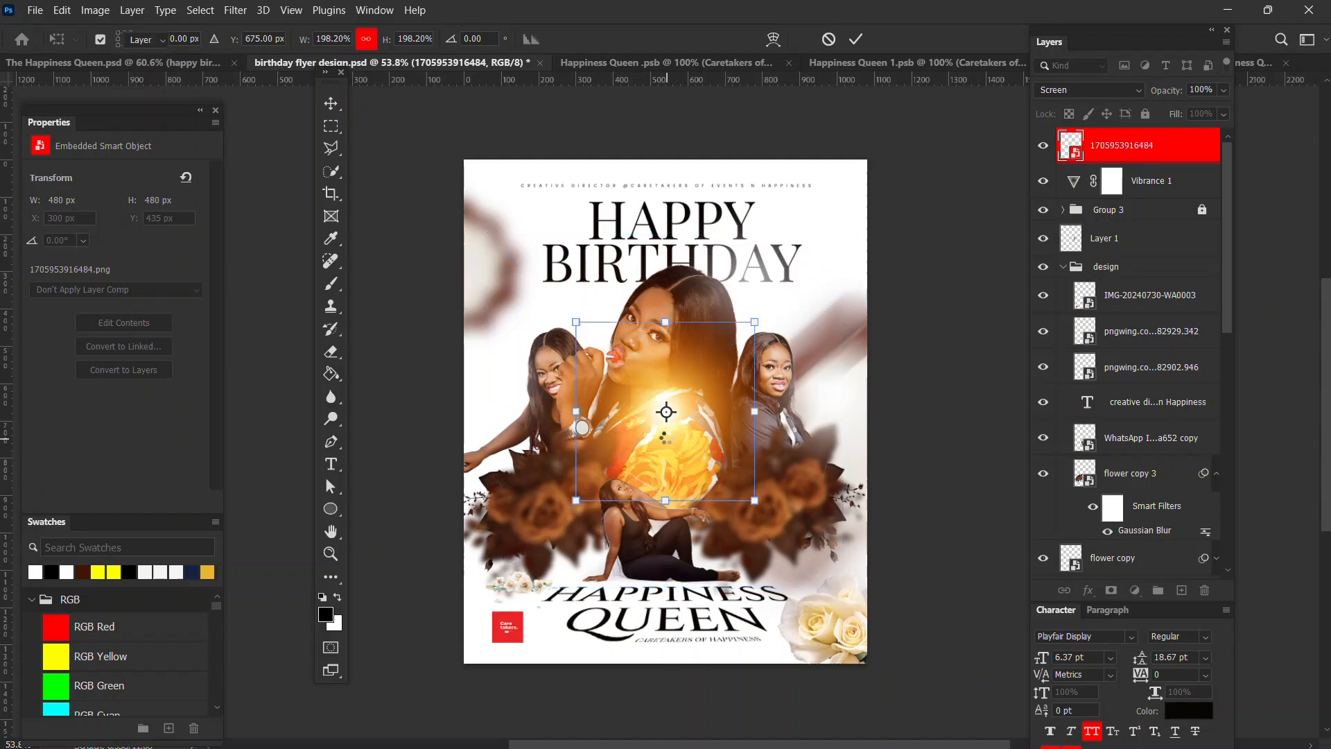
pyautogui.moveTo(665, 435); pyautogui.dragTo(851, 301)
pyautogui.press('Return')
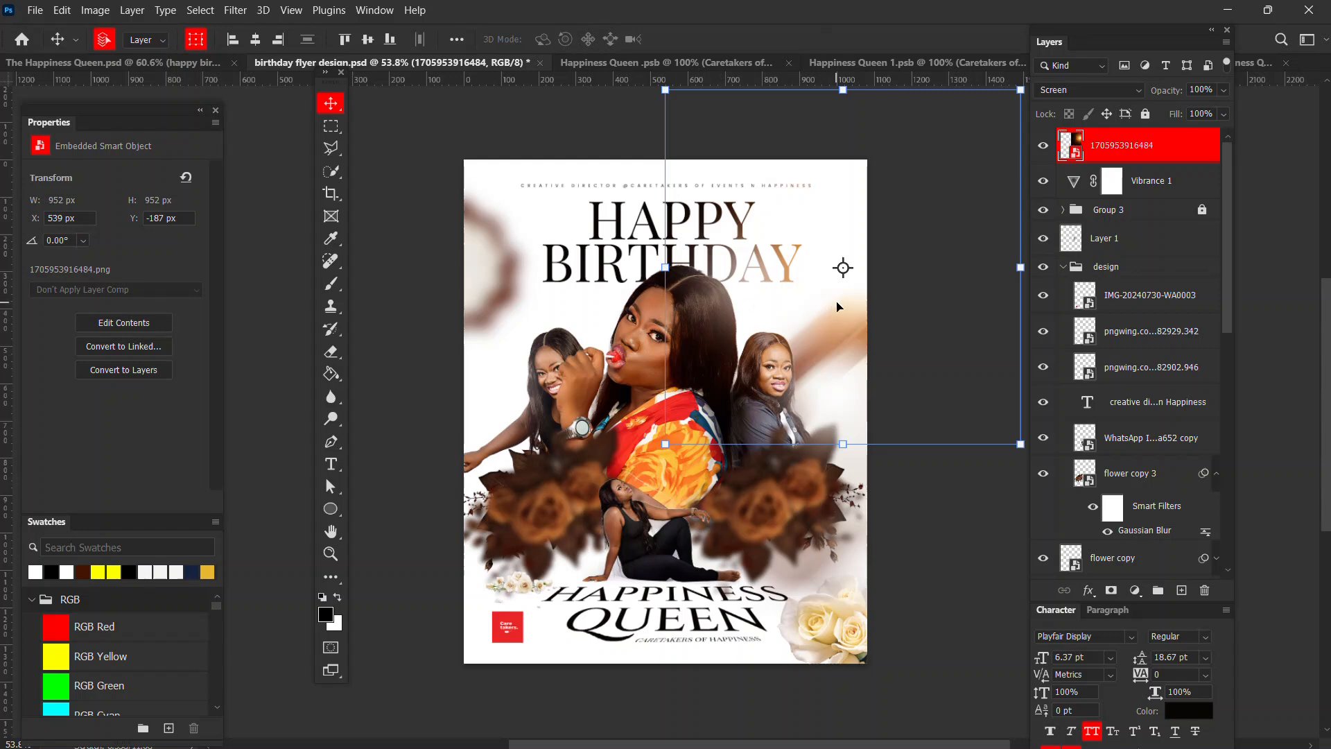
# - Duplicate the orange glow onto the poster's left edge and enlarge the copy to about 219%
pyautogui.press('alt')
pyautogui.moveTo(841, 299); pyautogui.dragTo(444, 413)
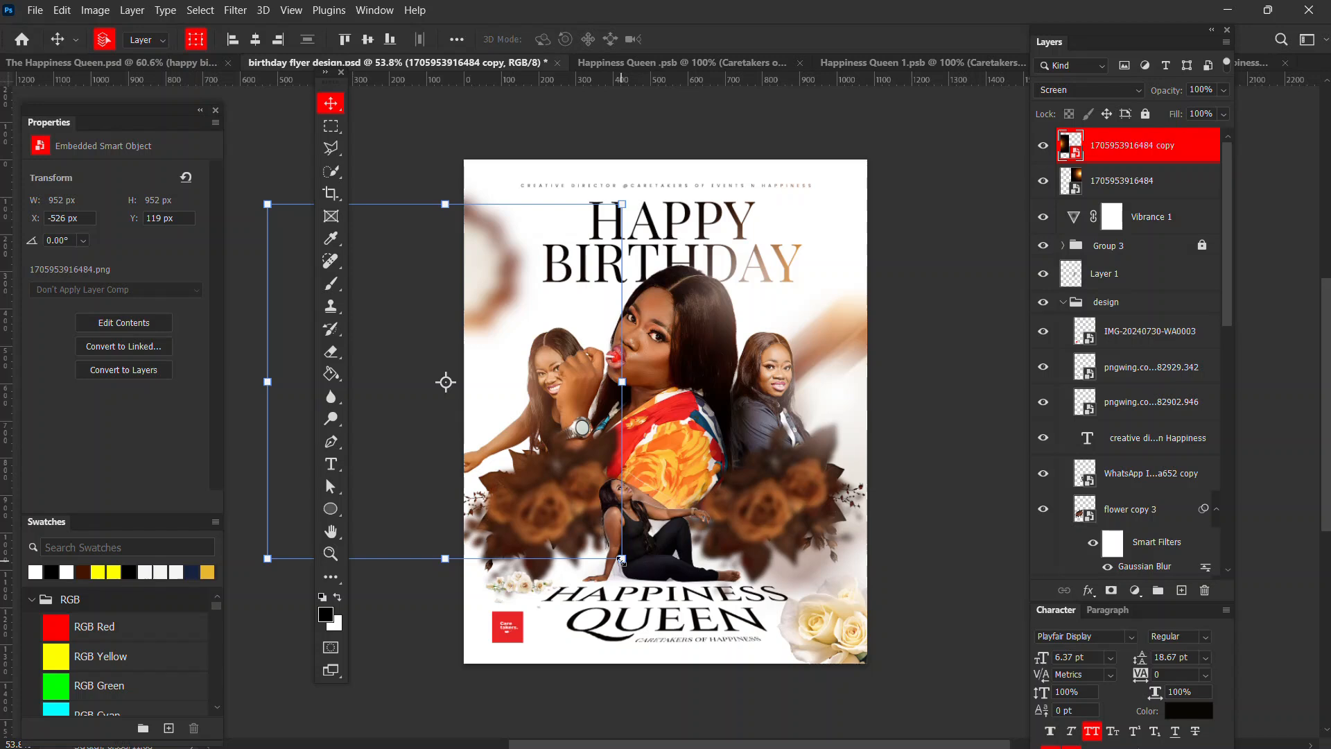
pyautogui.hotkey('ctrl', 't')
pyautogui.moveTo(623, 560); pyautogui.dragTo(654, 579)
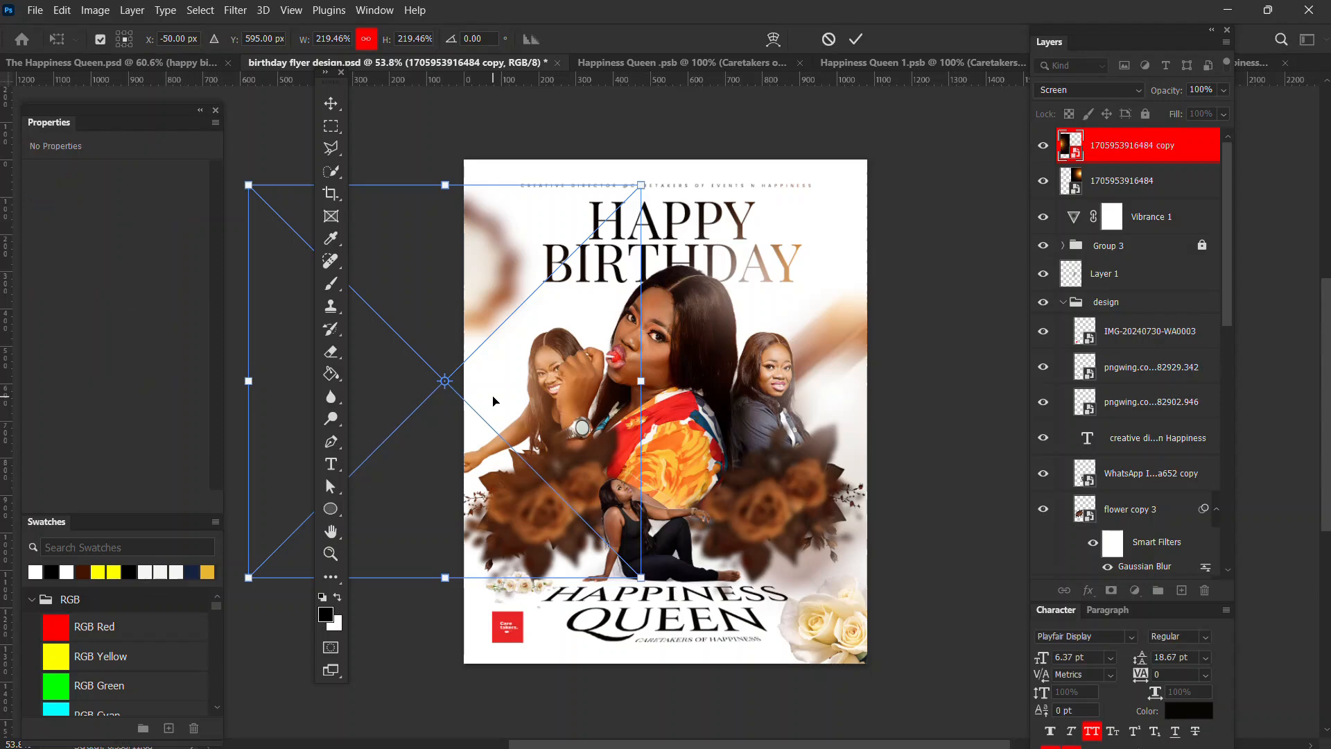
pyautogui.press('Return')
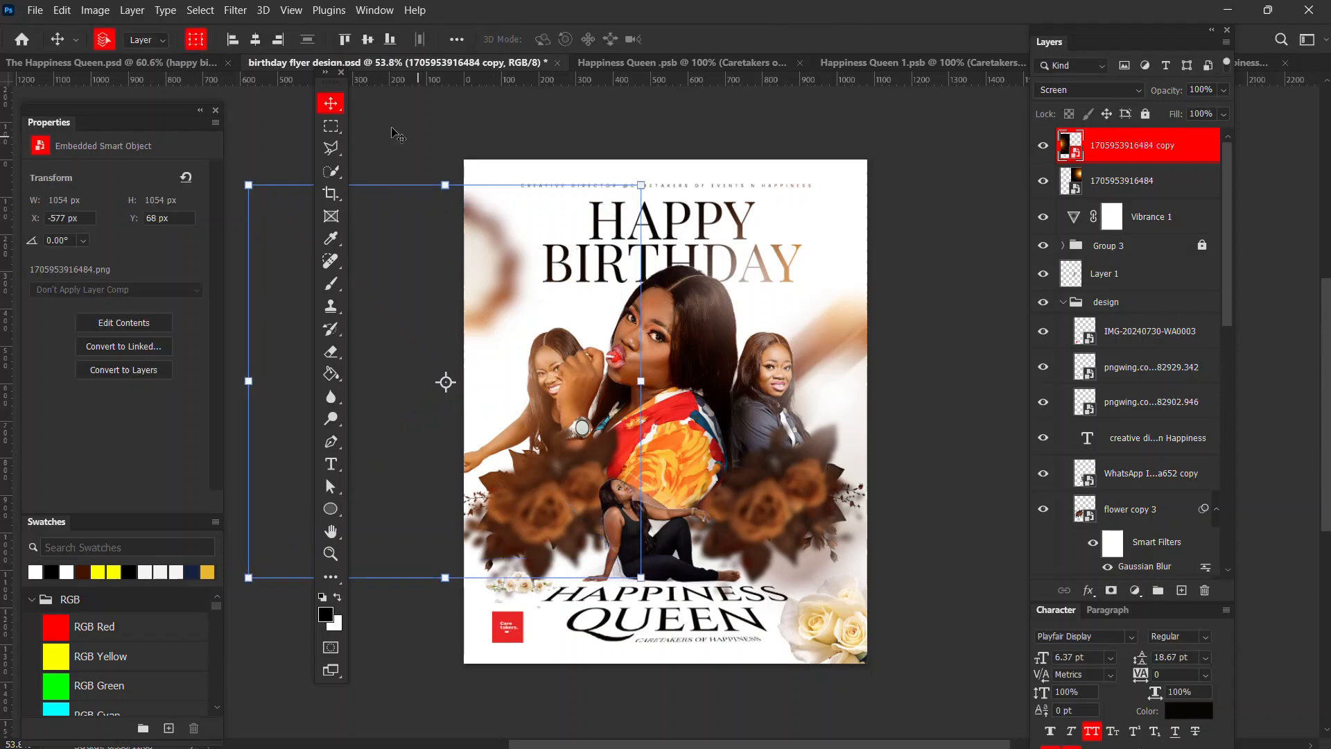
# - Compare with the reference The Happiness Queen.psd and raise the left orange glow to about X -573, Y 27 px
pyautogui.click(111, 65)
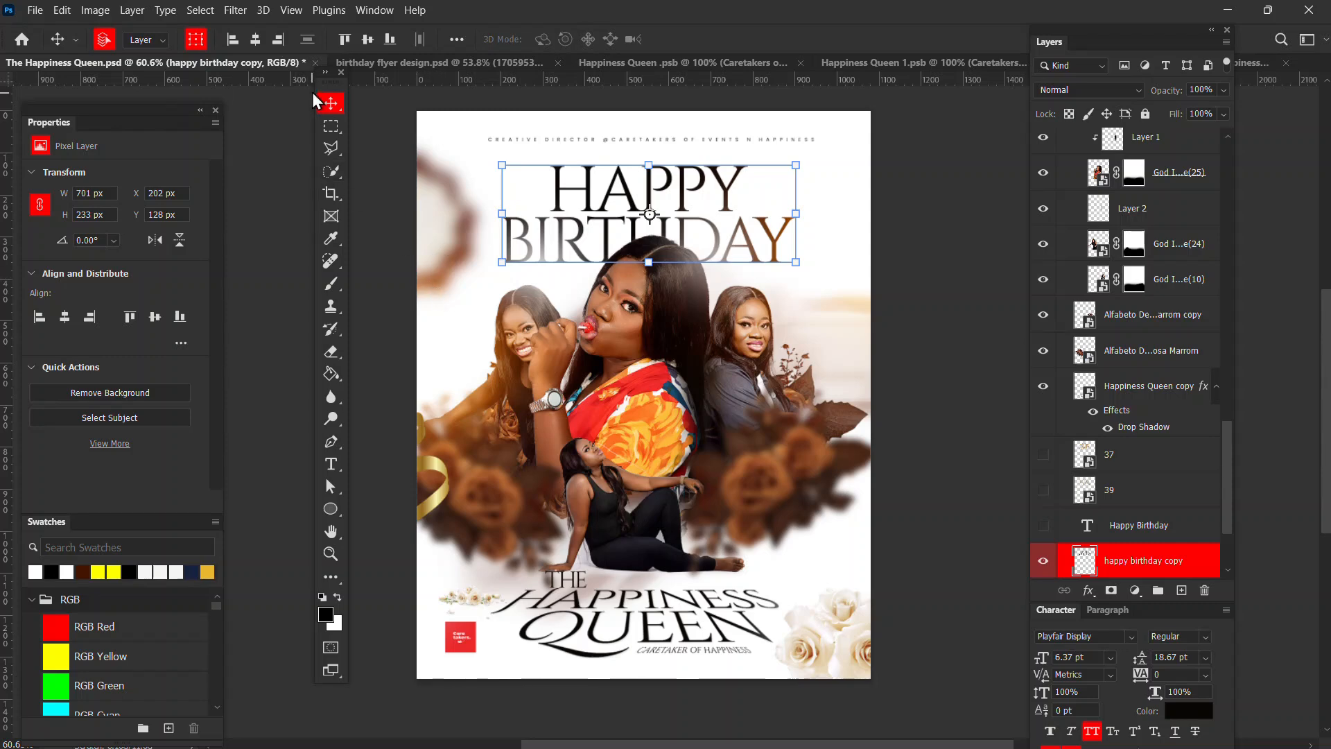
pyautogui.click(398, 61)
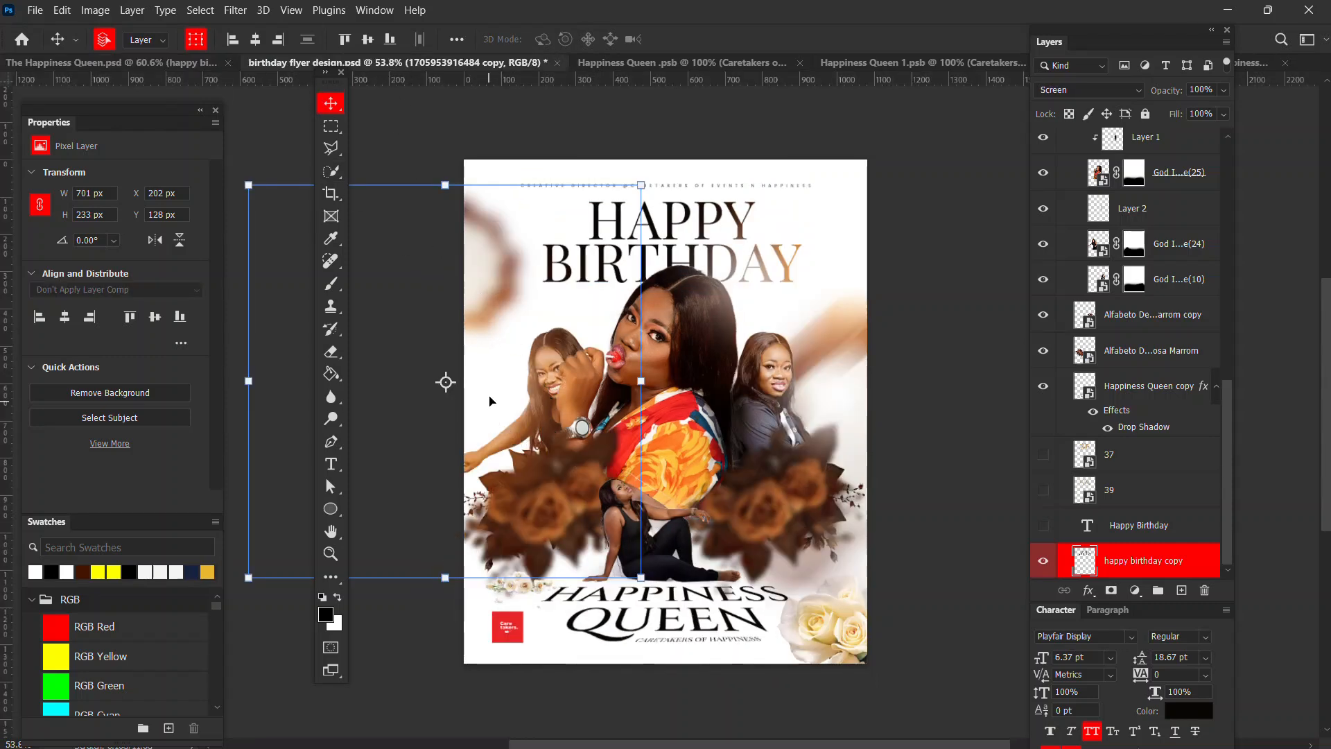
pyautogui.moveTo(490, 399); pyautogui.dragTo(491, 395)
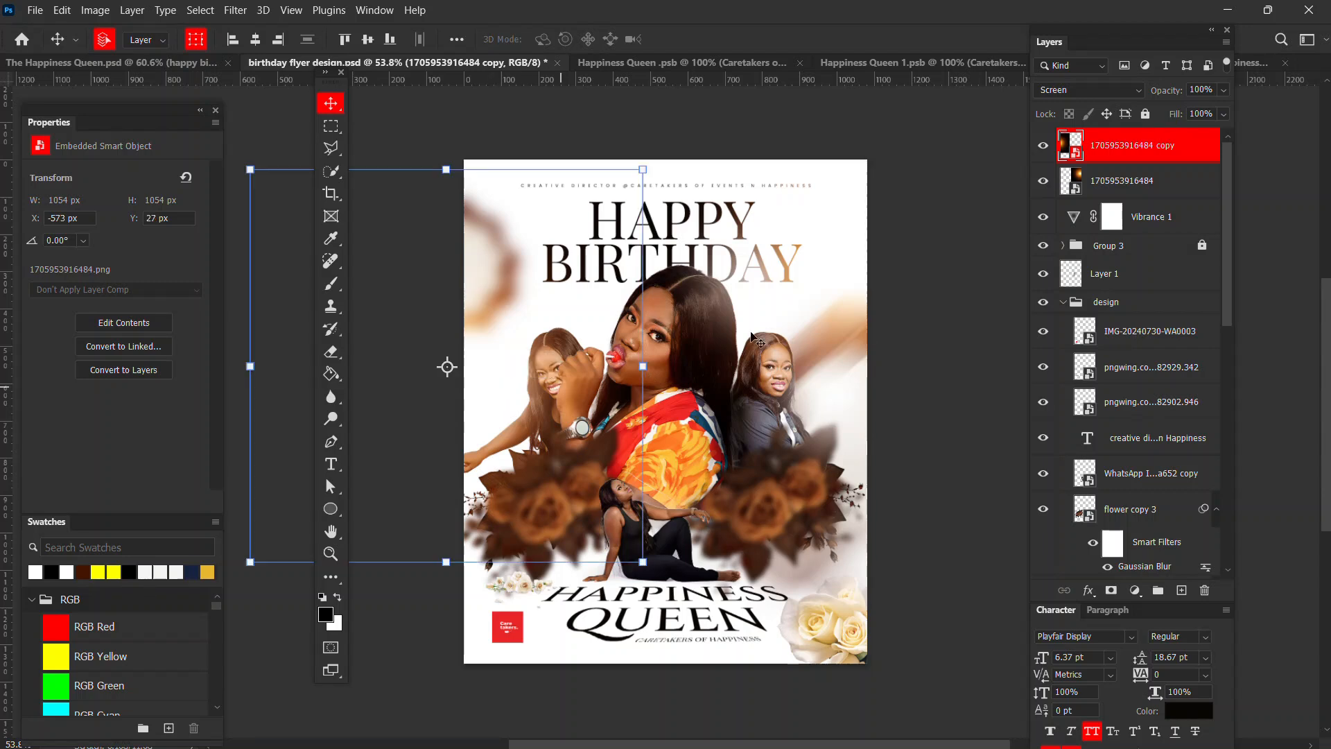
pyautogui.click(703, 312)
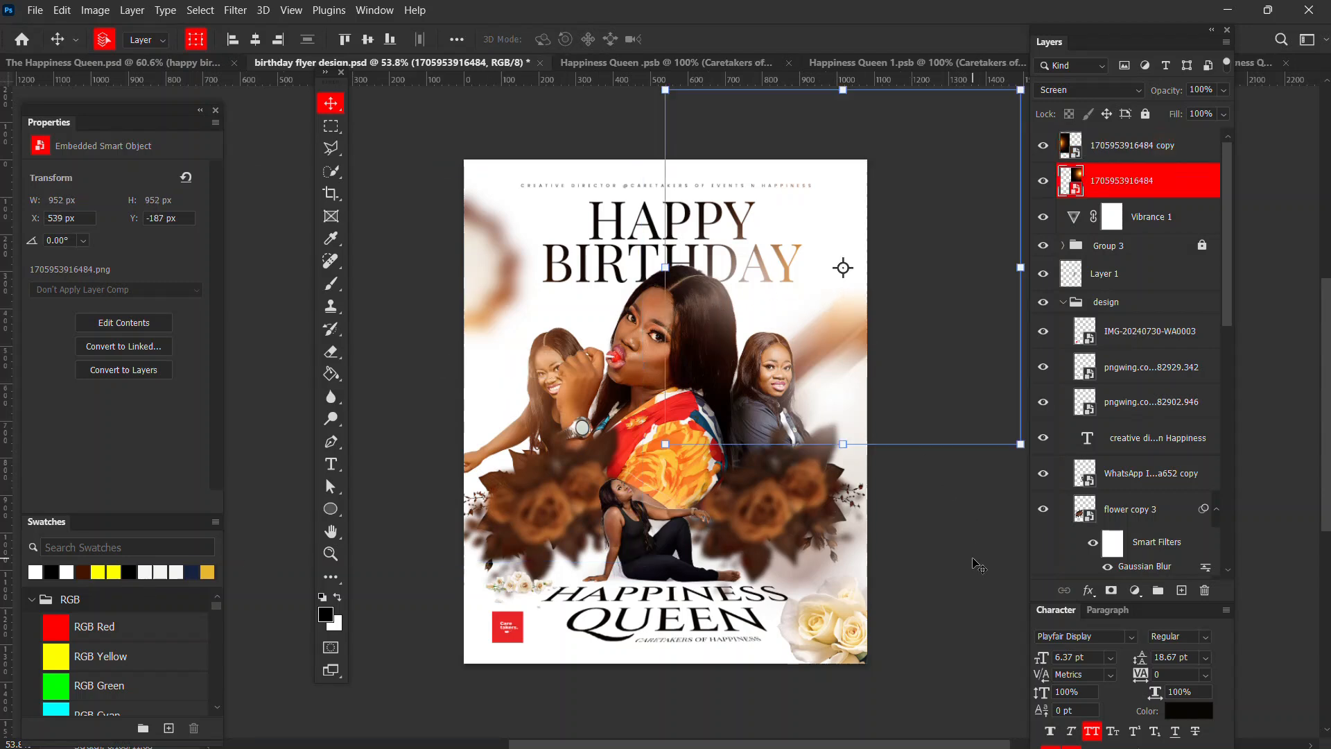
pyautogui.scroll(-1, 767, 463)
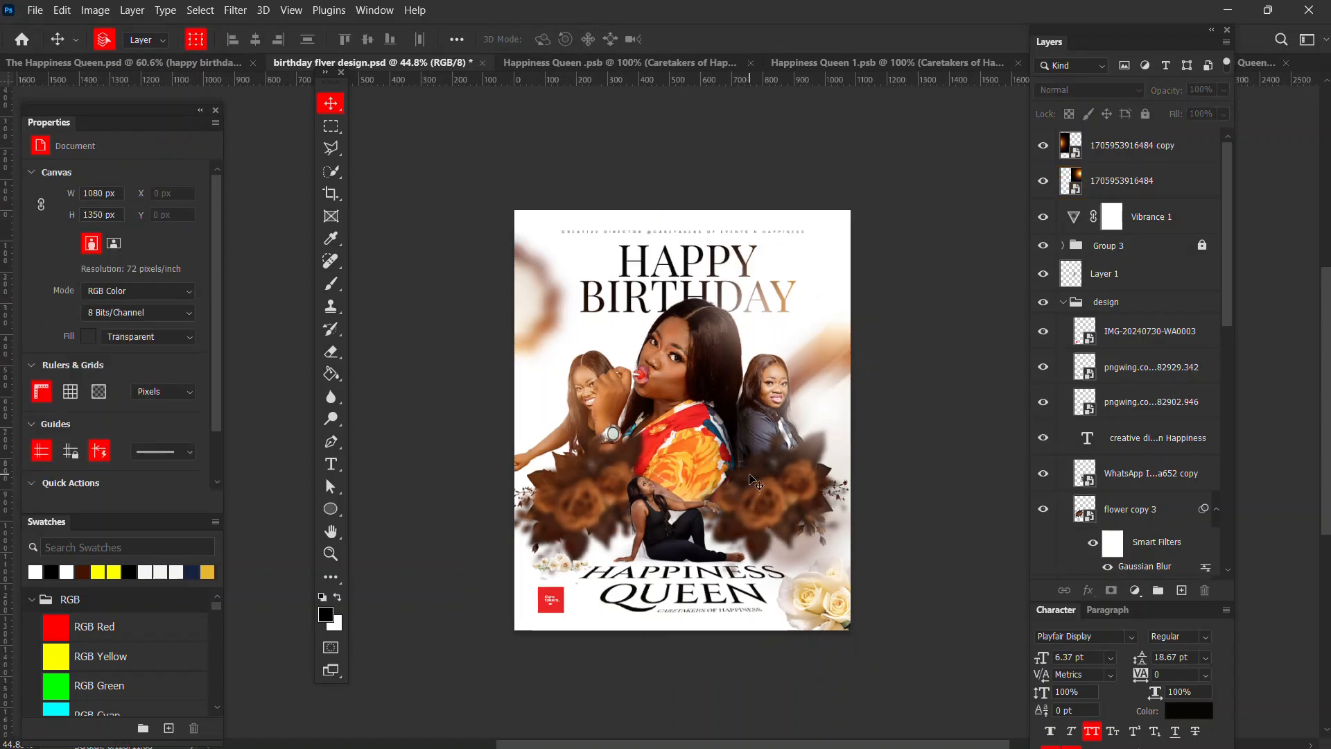
pyautogui.scroll(2, 752, 484)
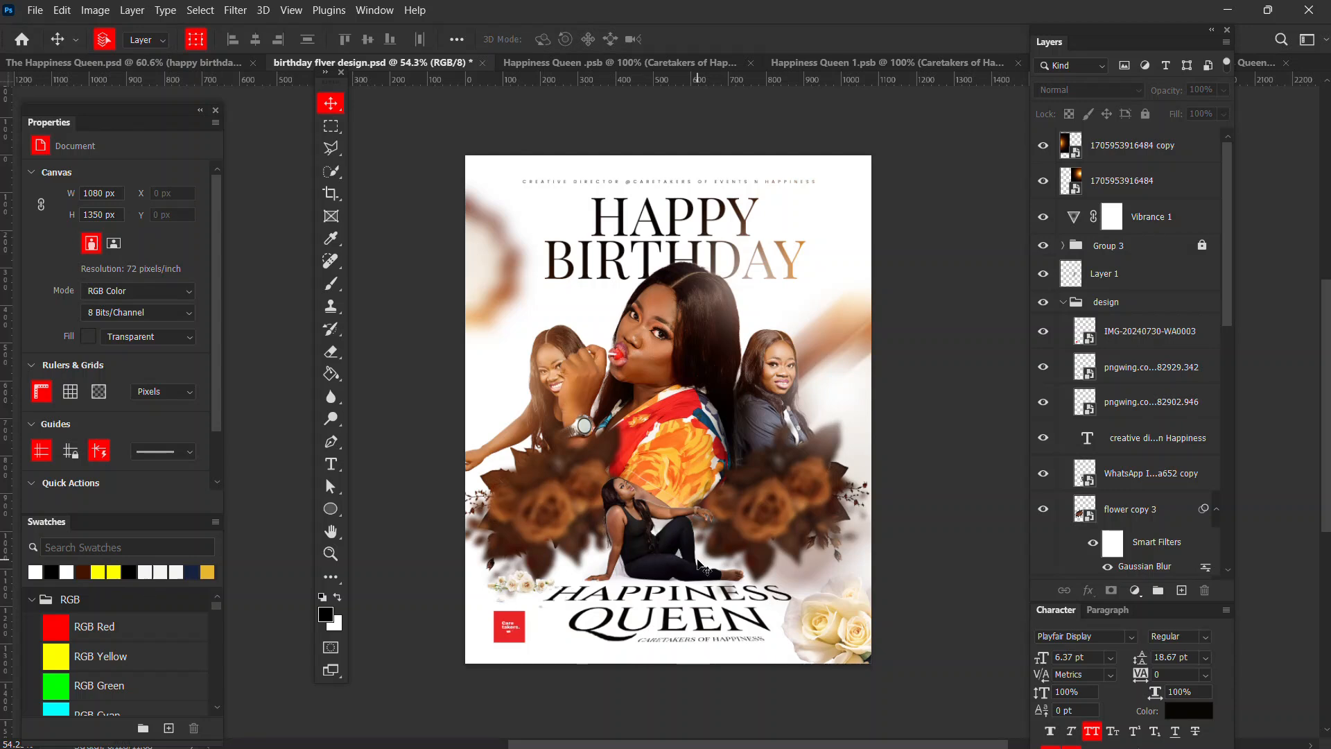